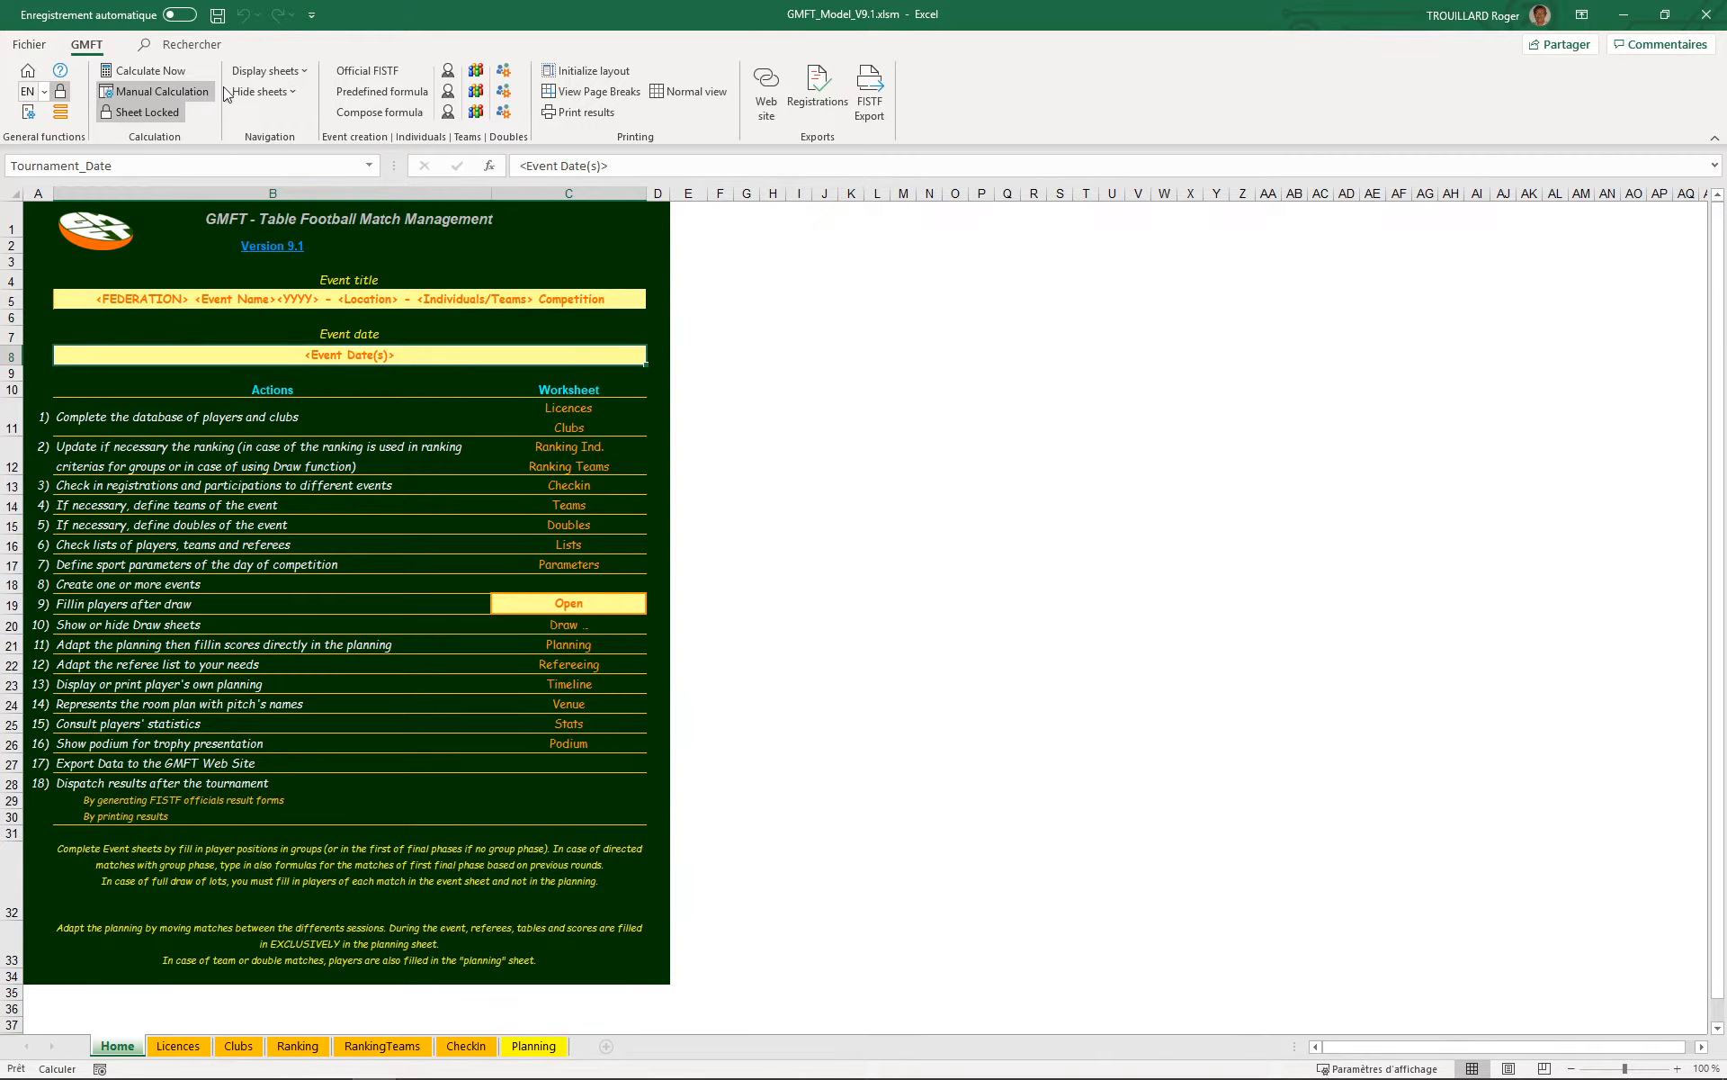
# Step: Hide the database sheets and the registration sheets of the workbook
pyautogui.click(295, 93)
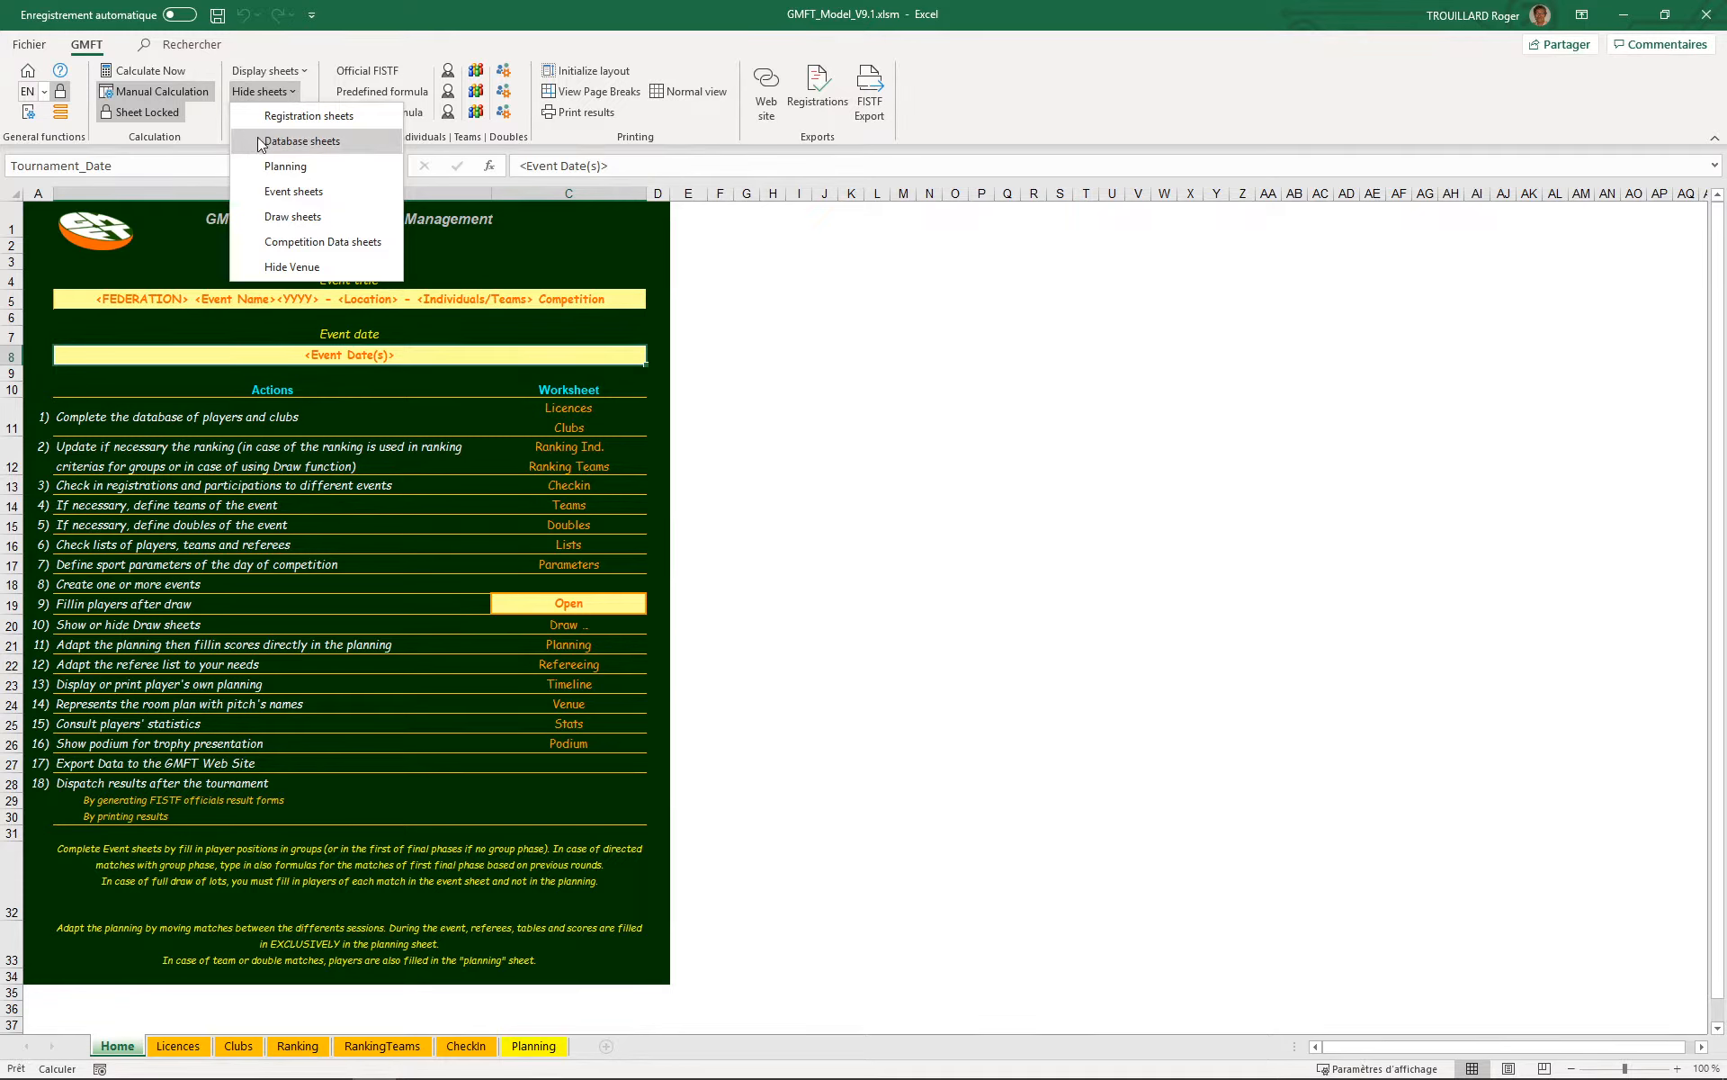
pyautogui.click(309, 143)
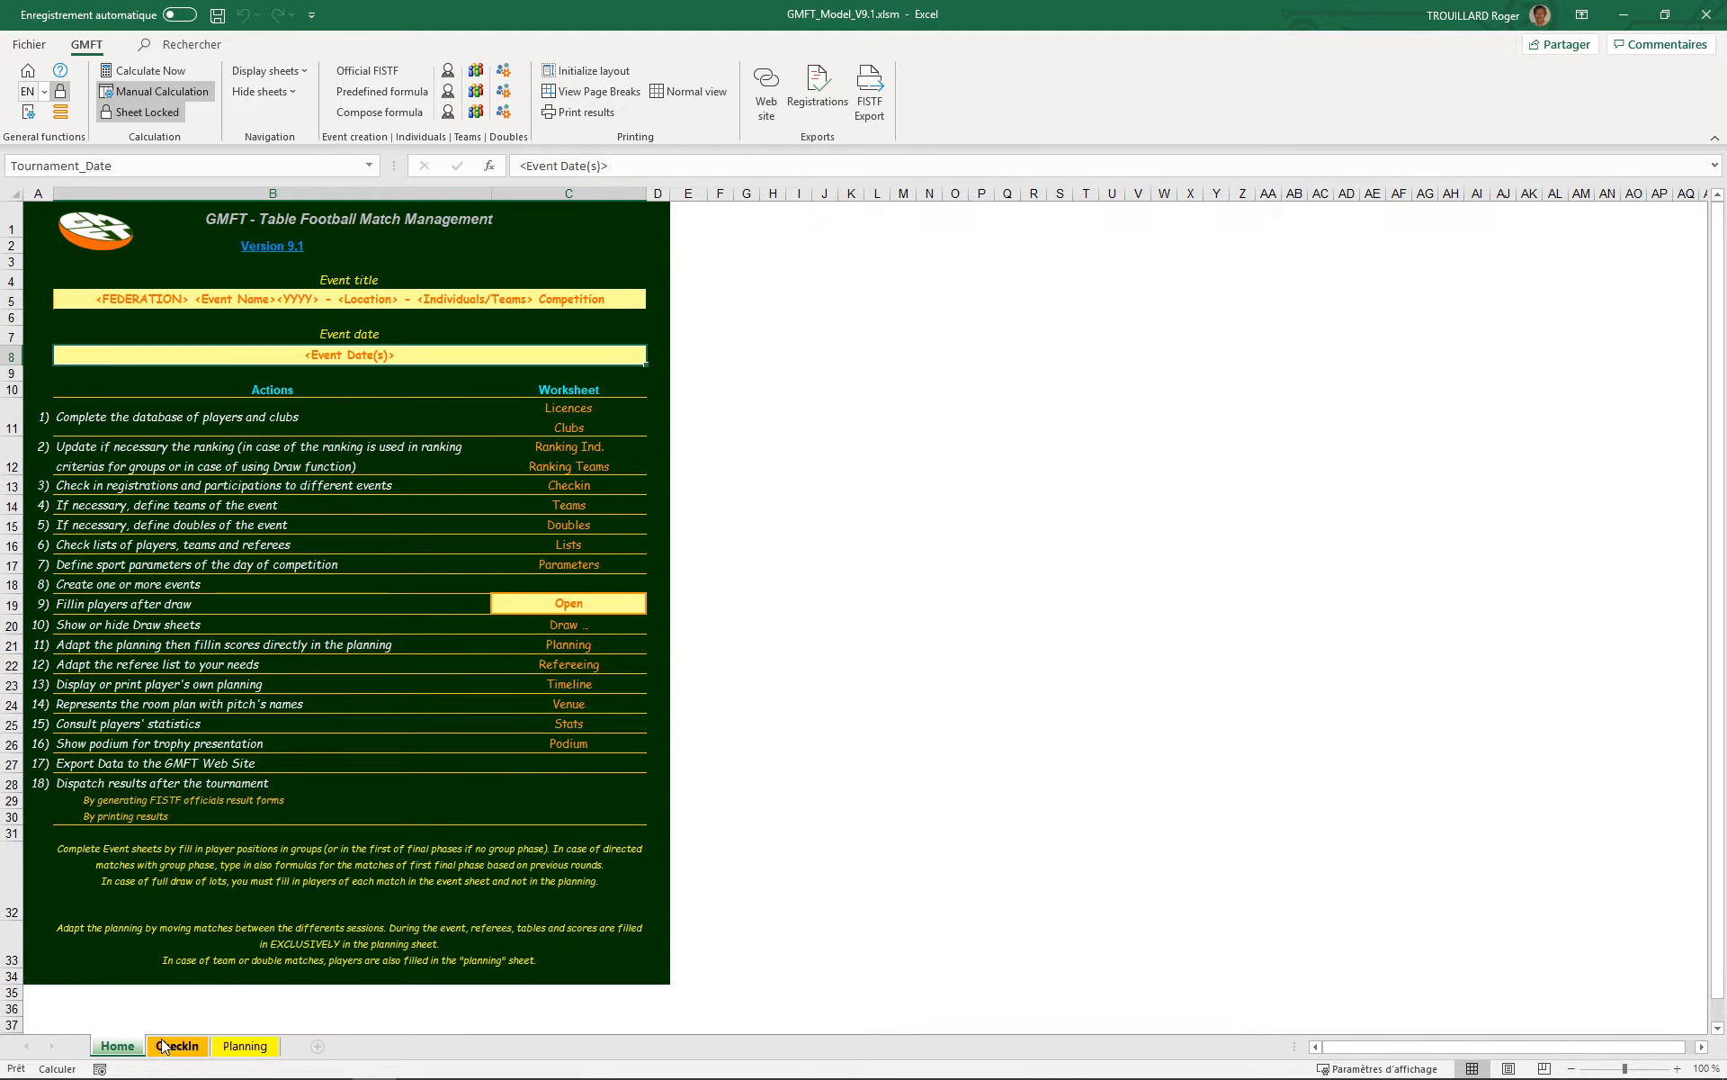
pyautogui.click(300, 72)
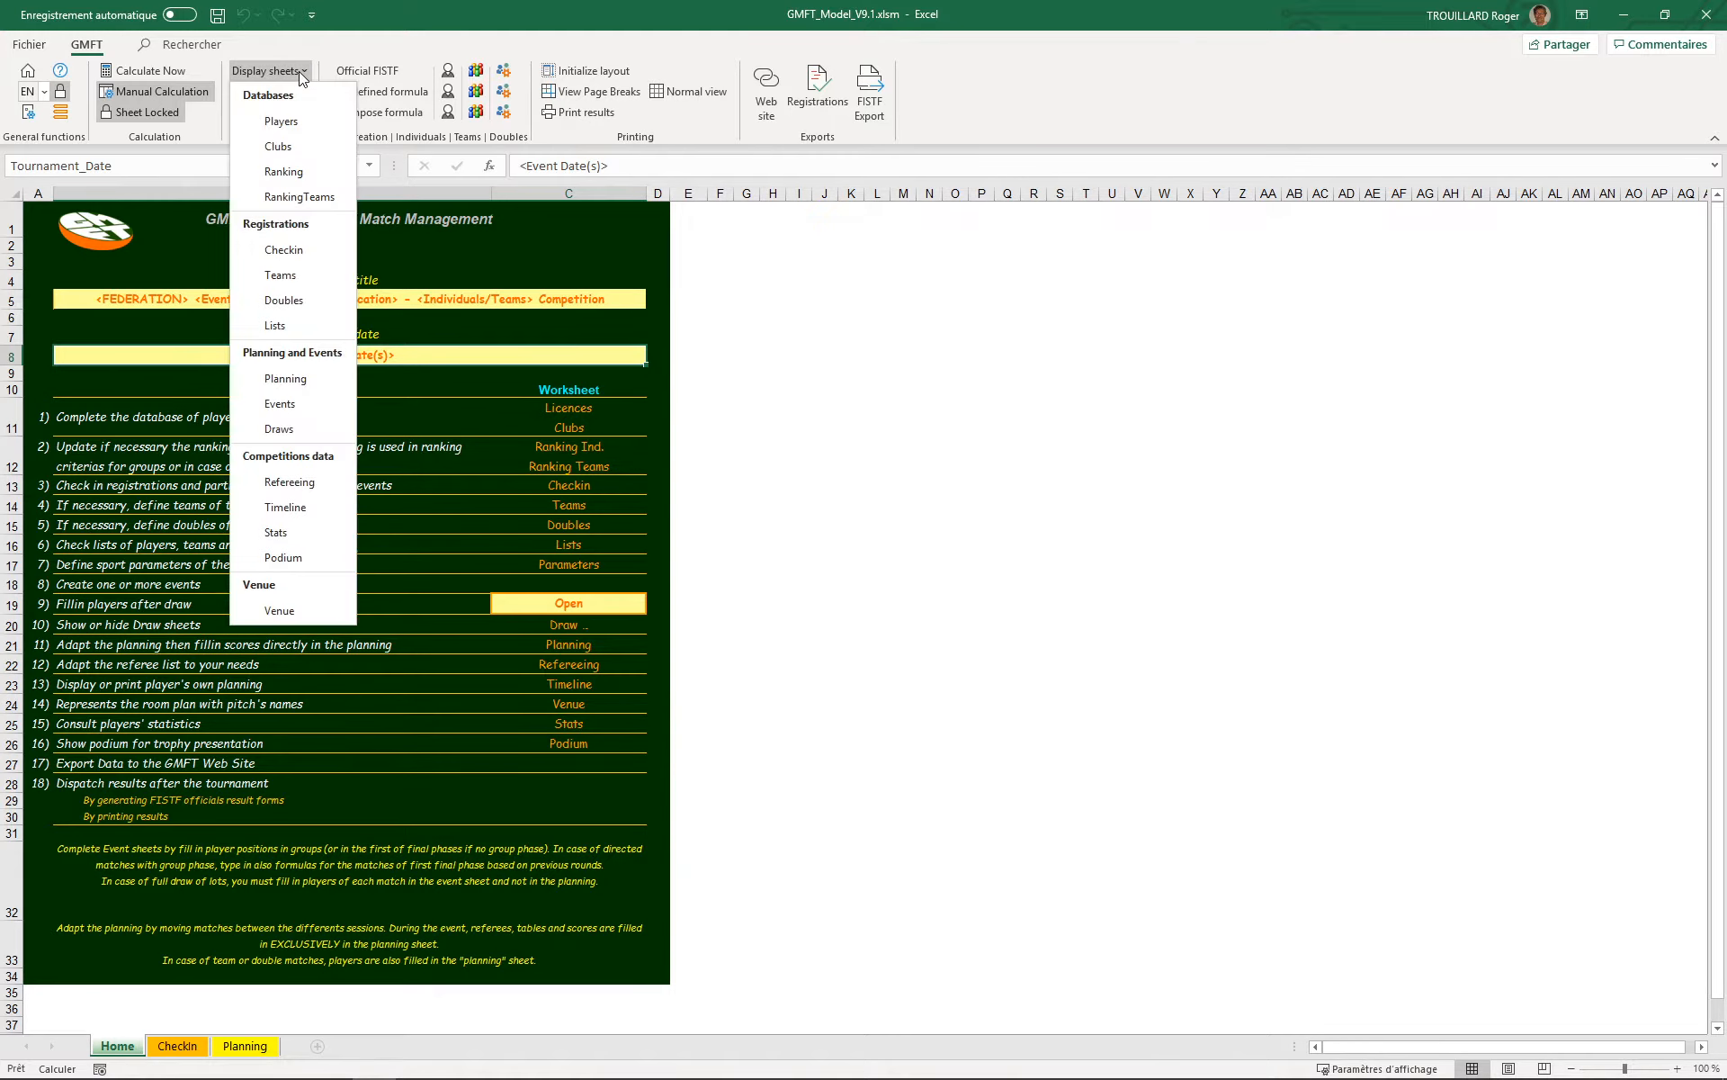
pyautogui.click(300, 72)
pyautogui.click(289, 93)
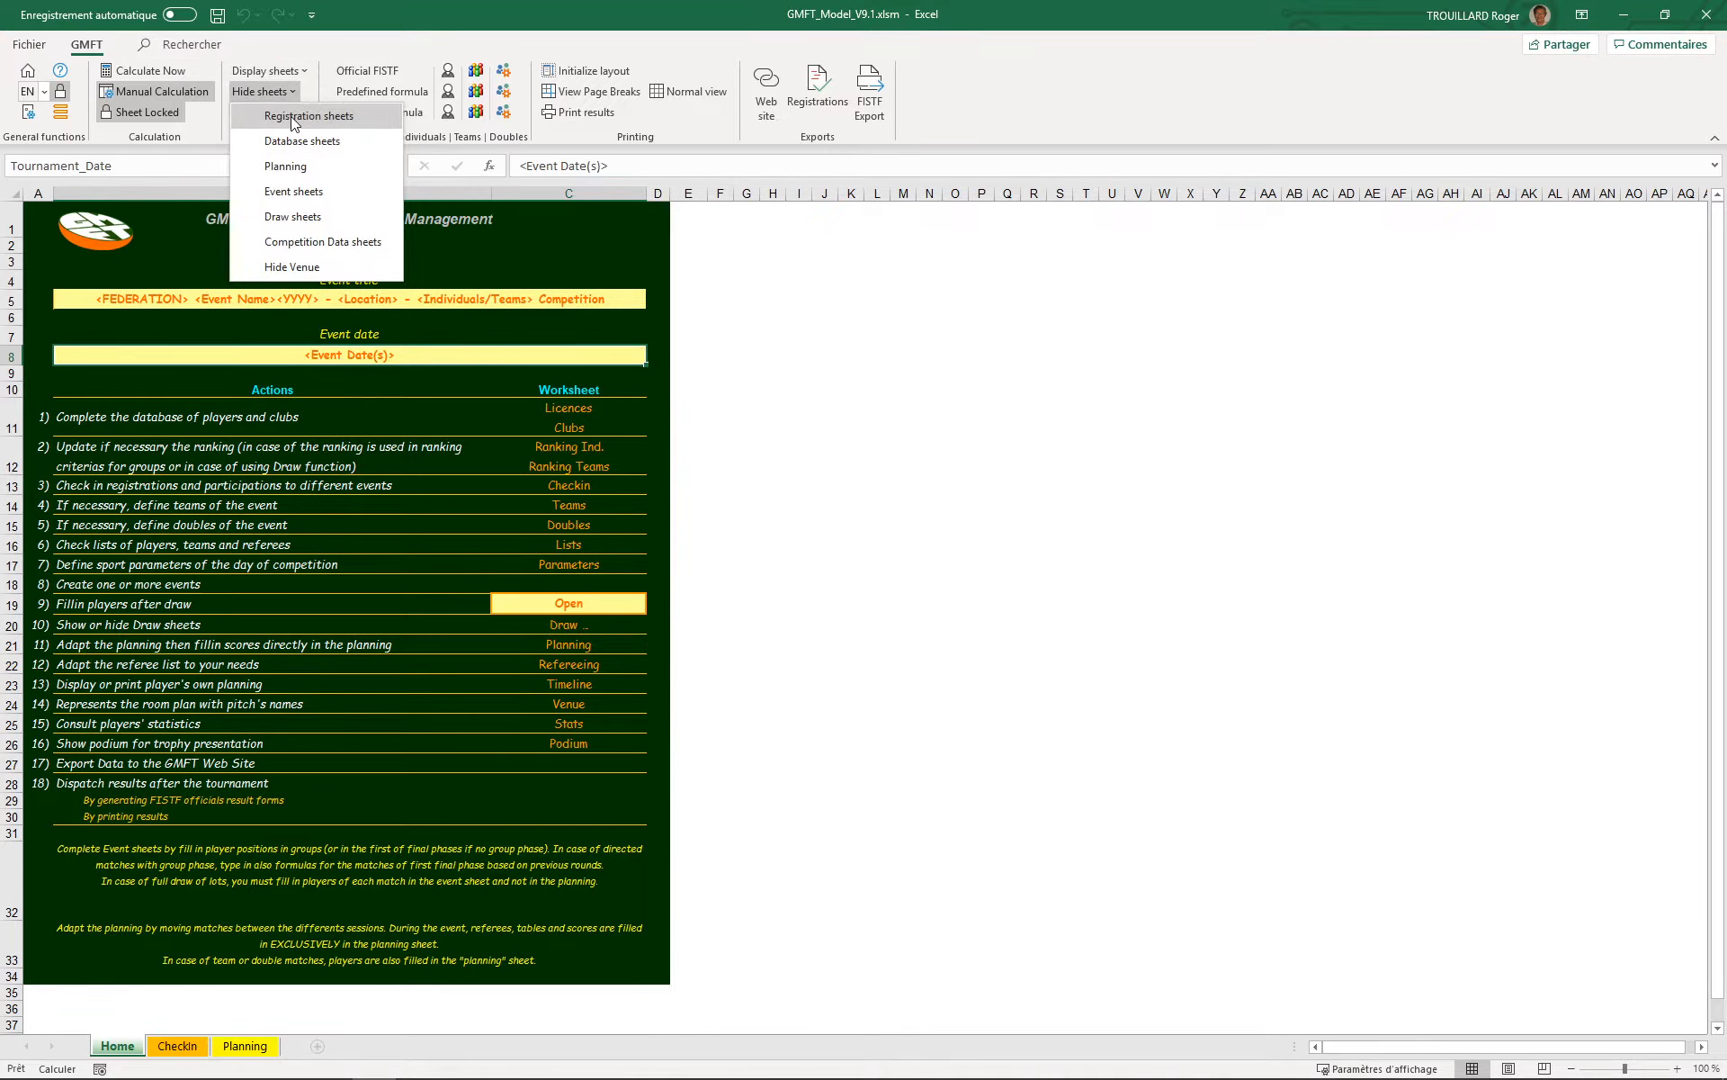
pyautogui.click(291, 118)
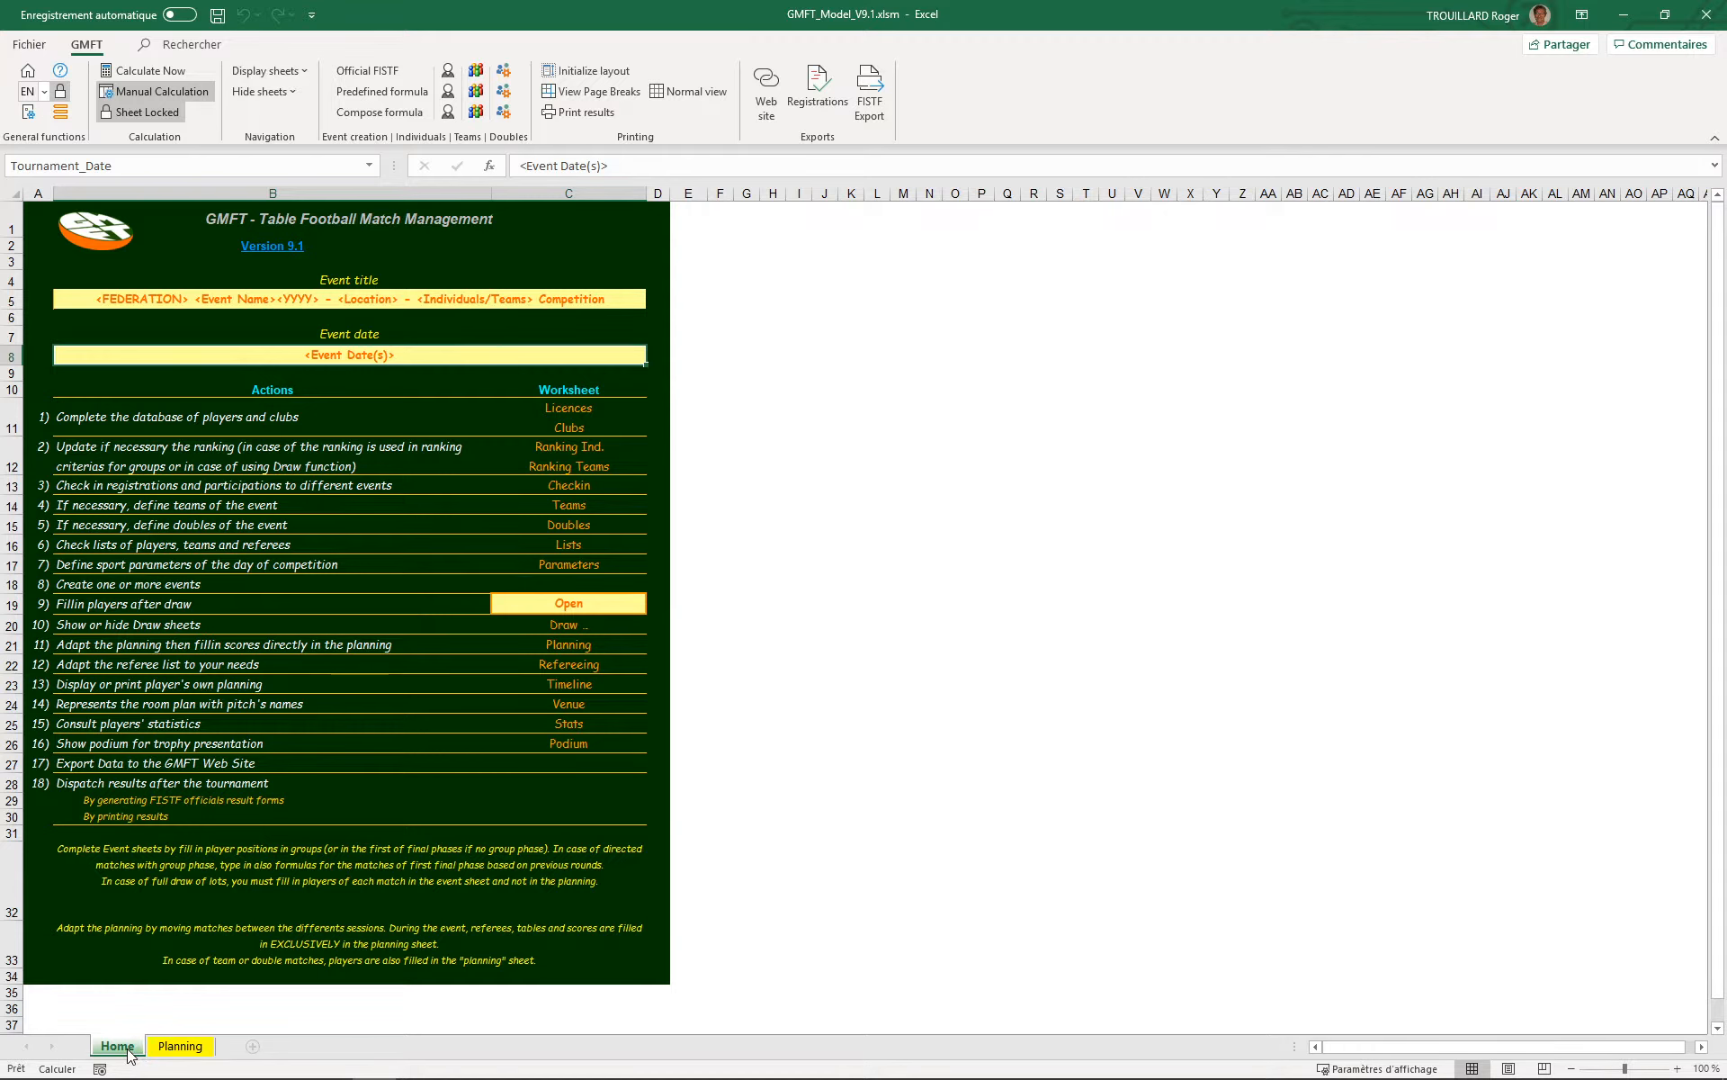
# Step: Display the Checkin registration sheet and hide the registration sheets again
pyautogui.click(305, 79)
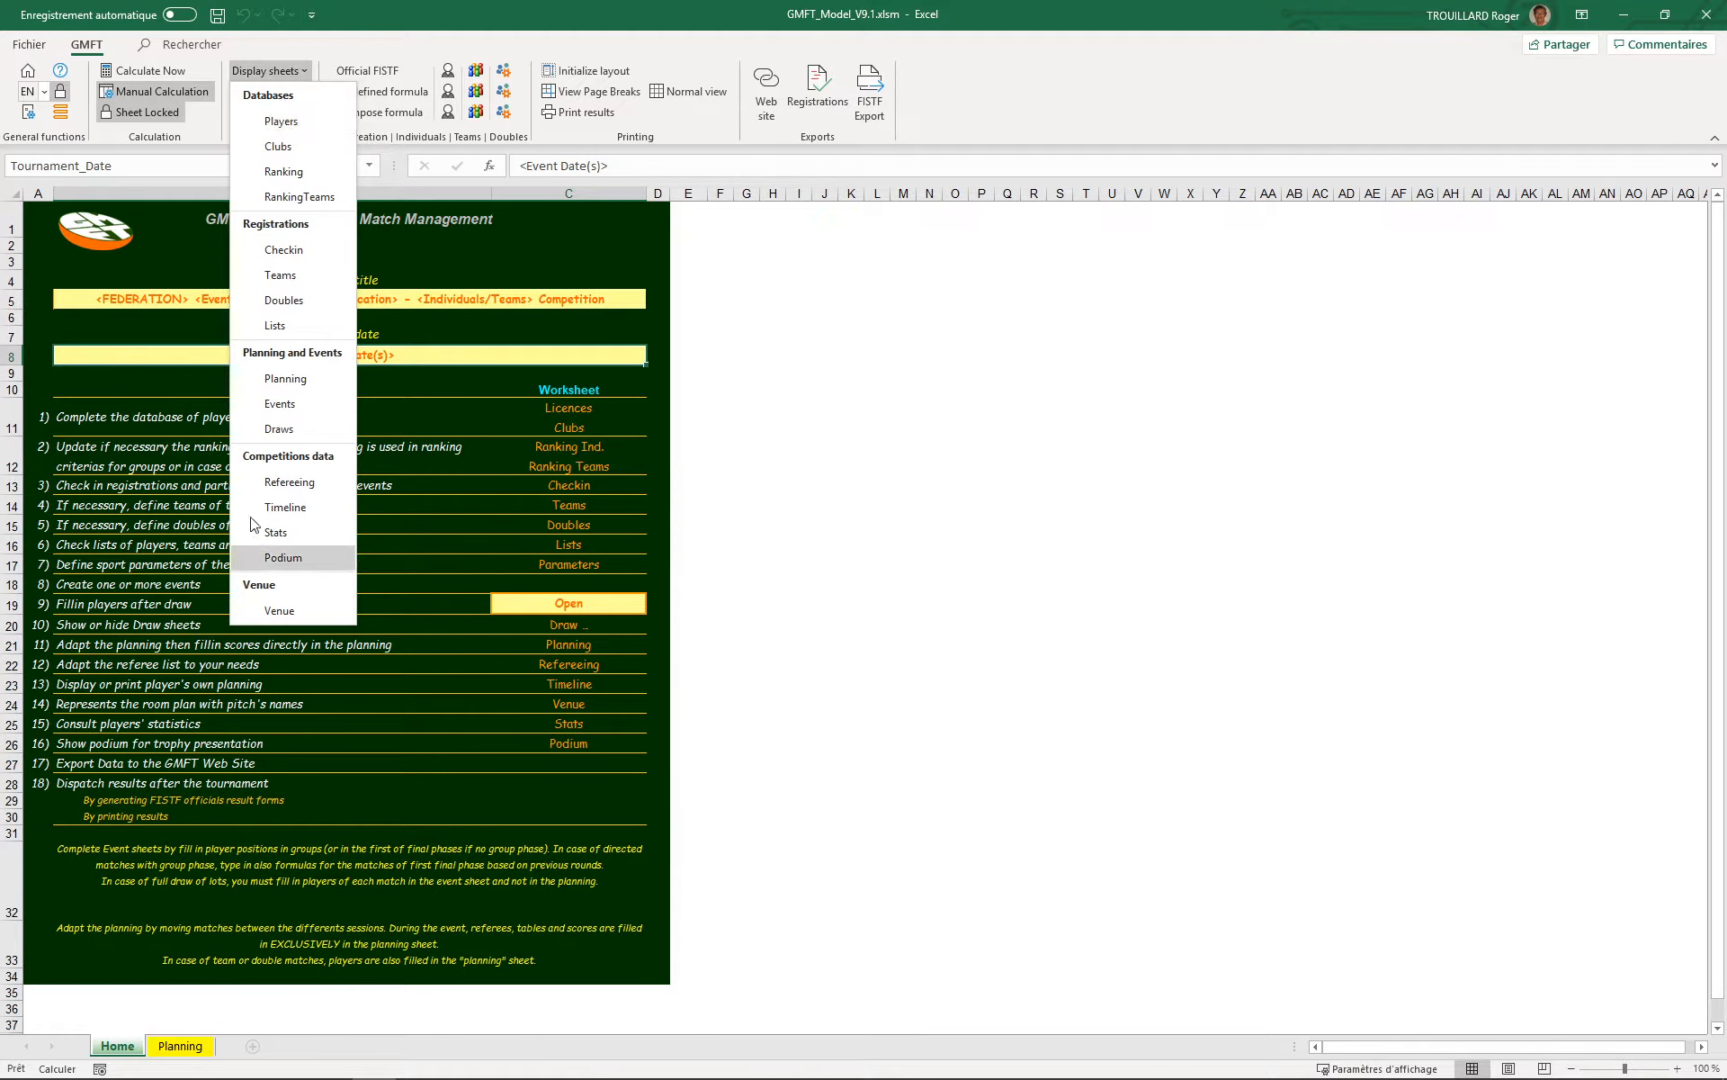
pyautogui.click(298, 244)
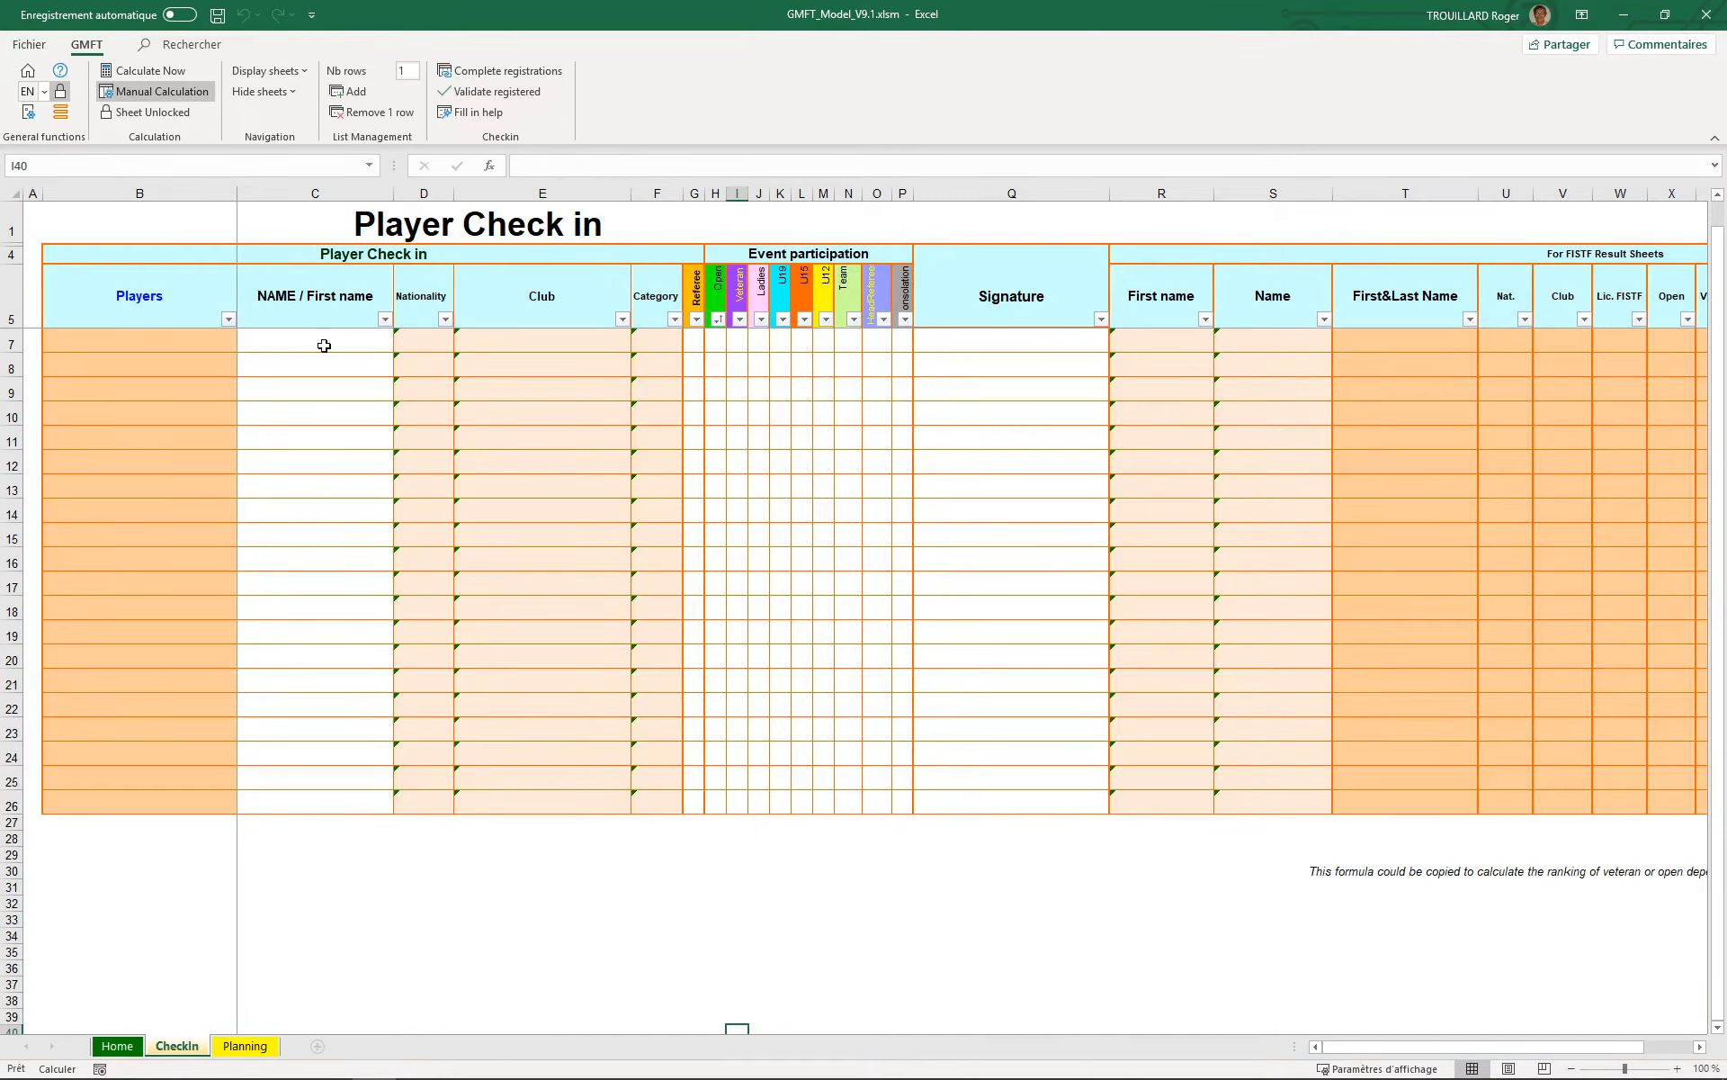
pyautogui.click(286, 91)
pyautogui.click(298, 112)
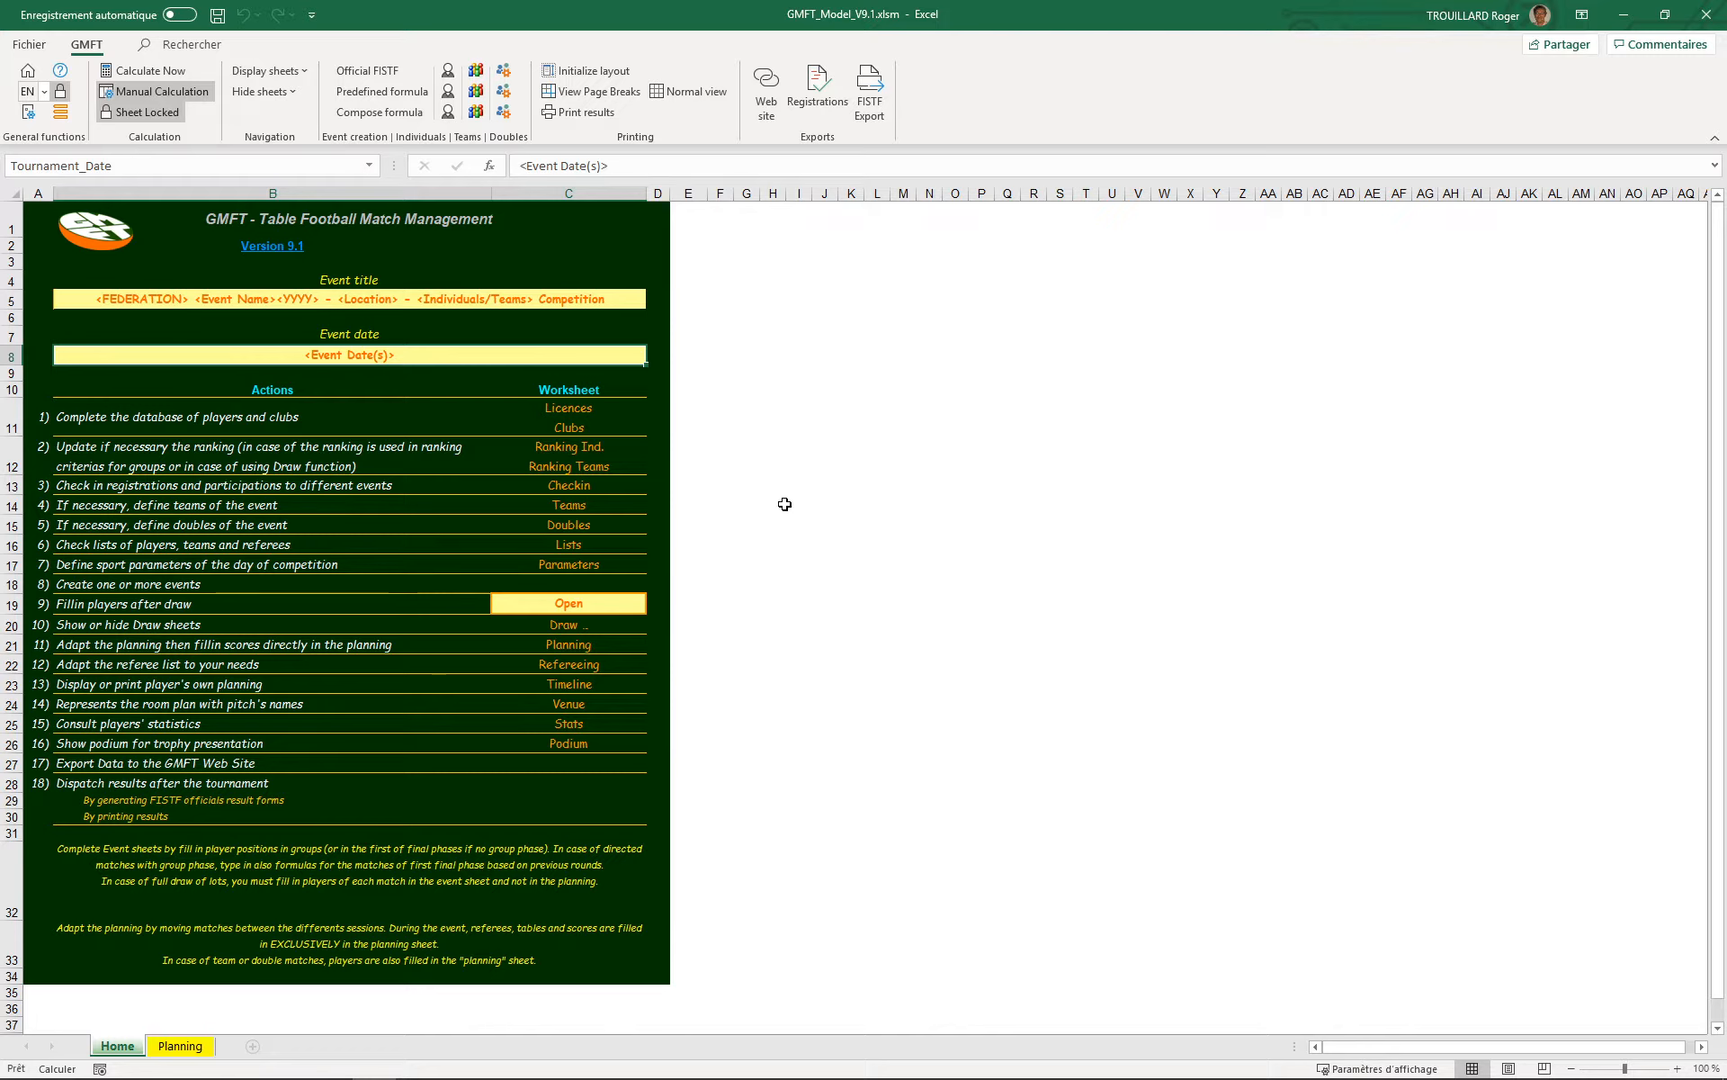
# Step: Create an official FISTF individual event named Open, category Open, with 32 players in groups of 4
pyautogui.click(450, 68)
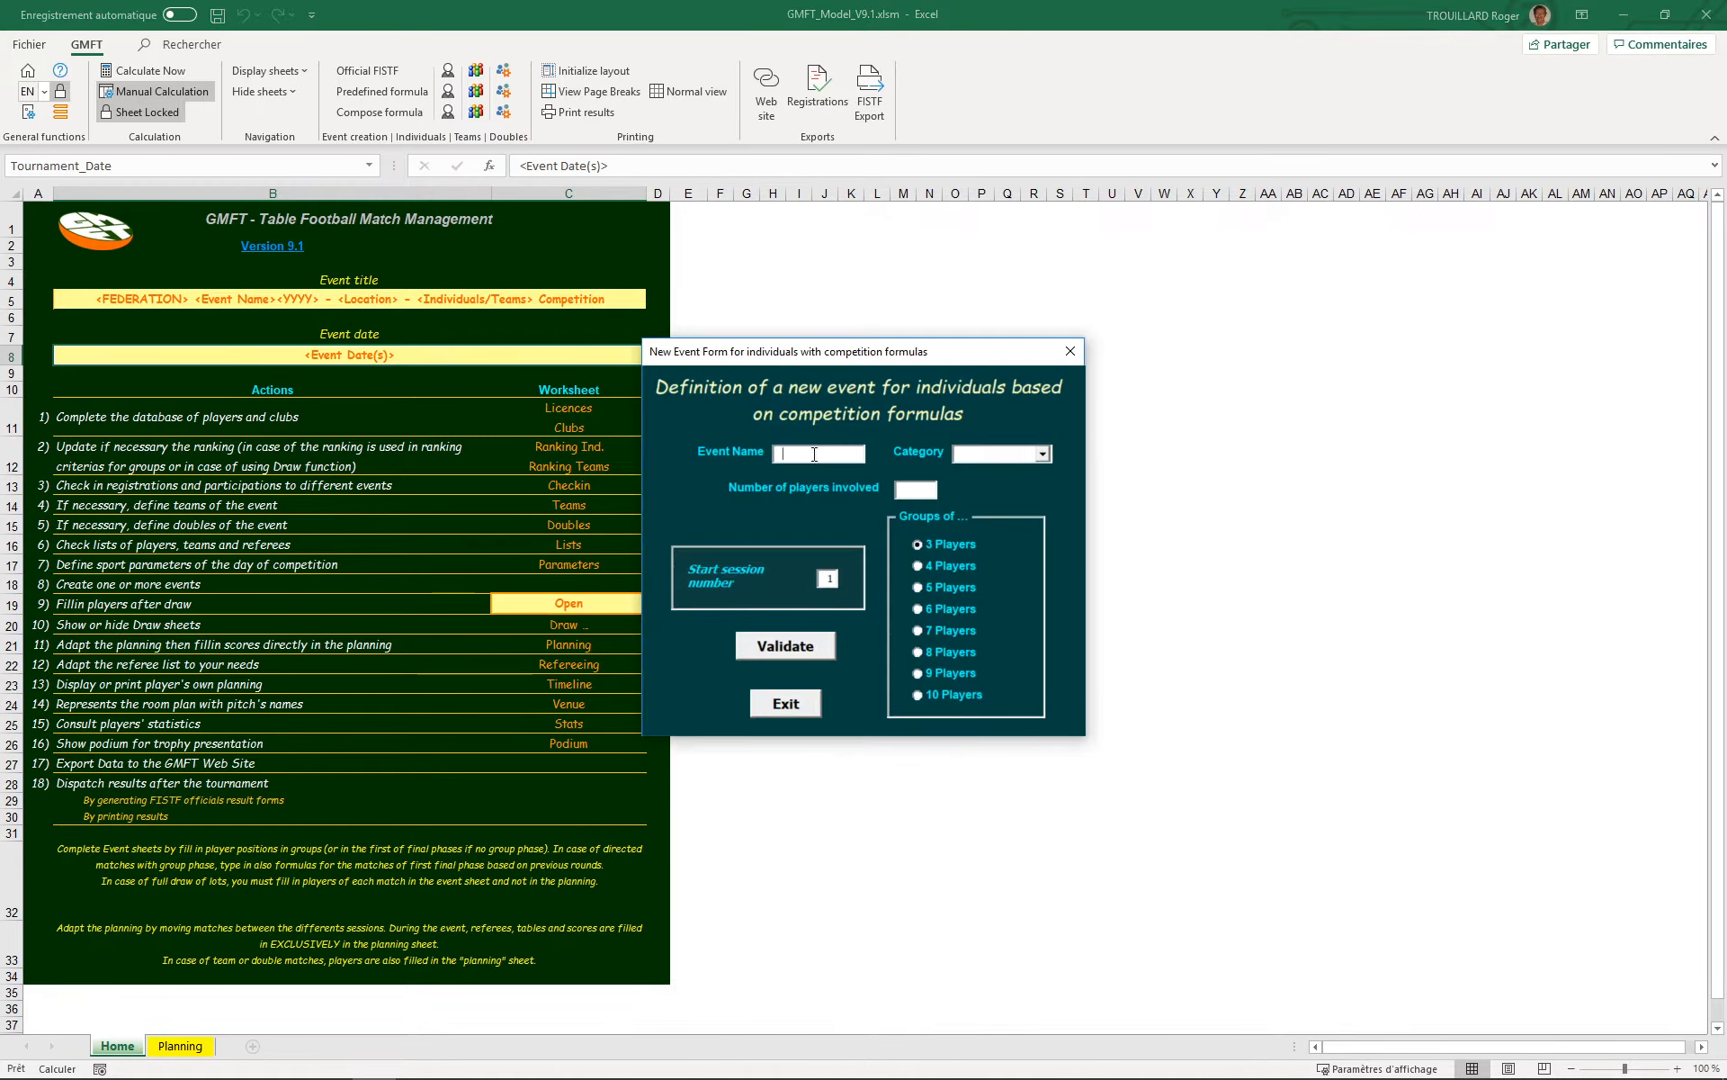
pyautogui.write('Open')
pyautogui.press('Tab')
pyautogui.write('Open')
pyautogui.press('Tab')
pyautogui.write('32')
pyautogui.click(774, 656)
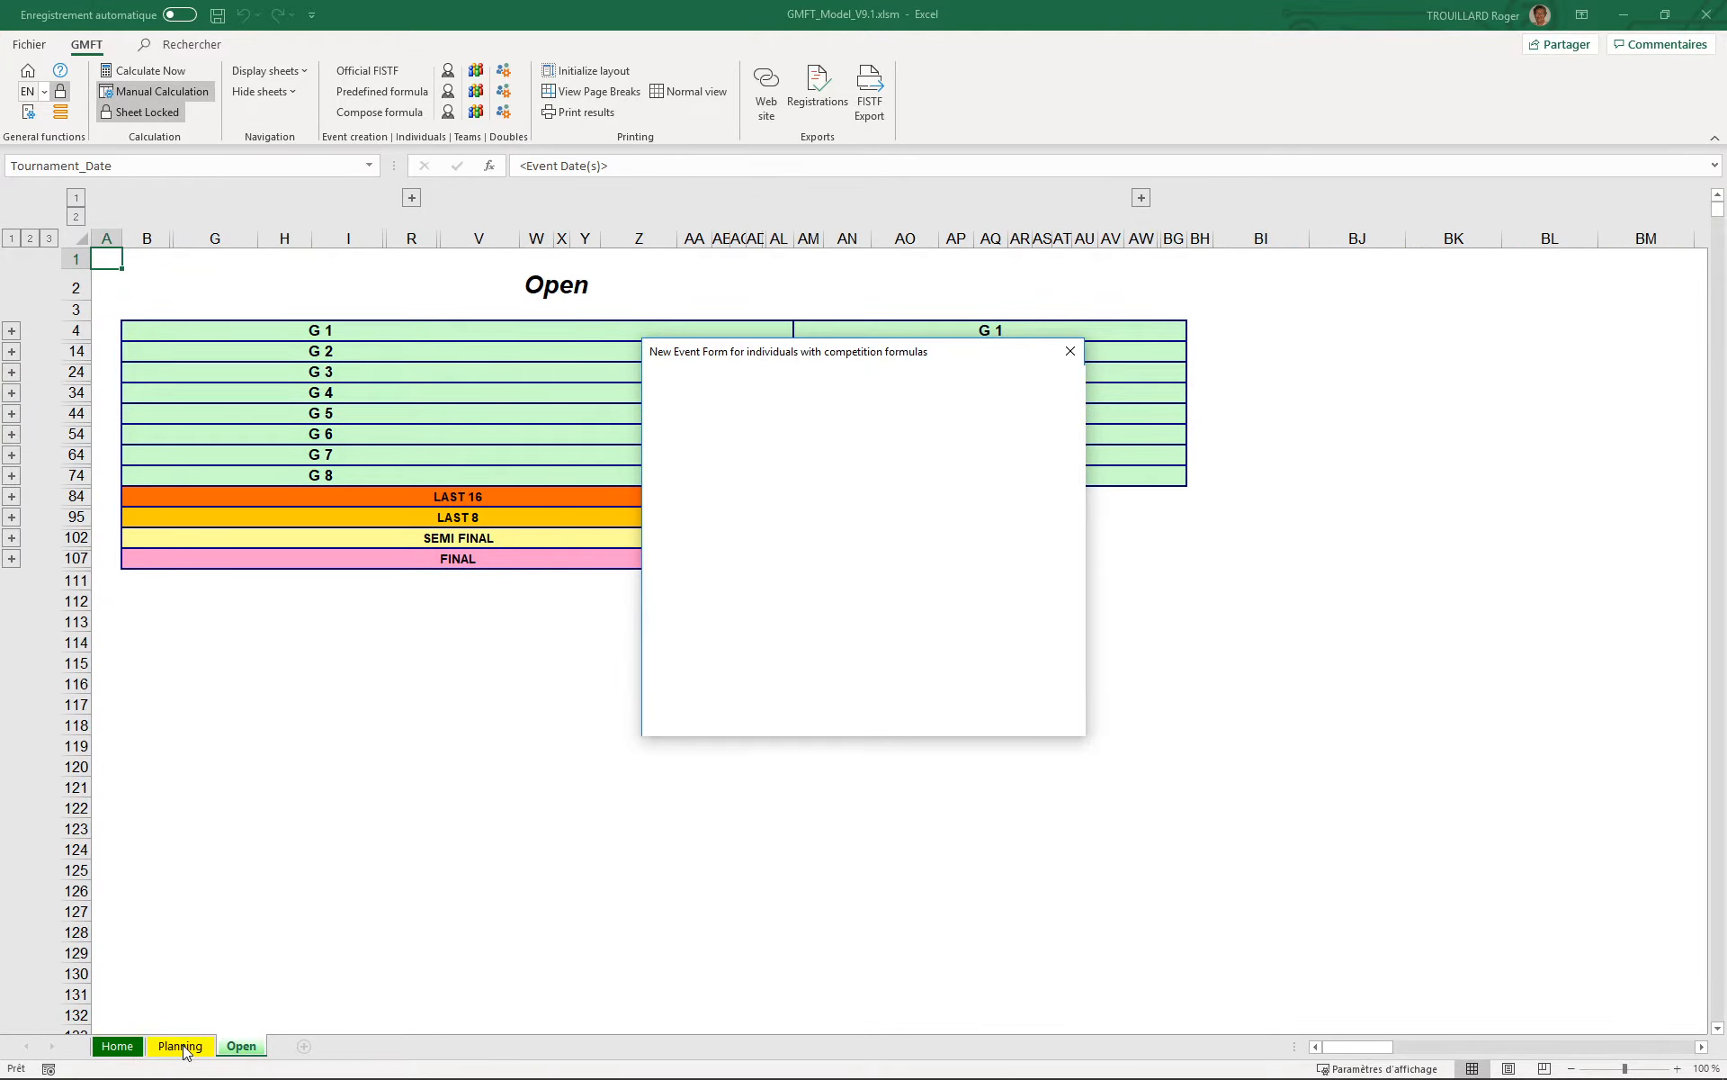
# Step: Create an official FISTF individual event named Veterans, category Veteran, with 16 players in groups of 4, starting in session 2
pyautogui.click(118, 1046)
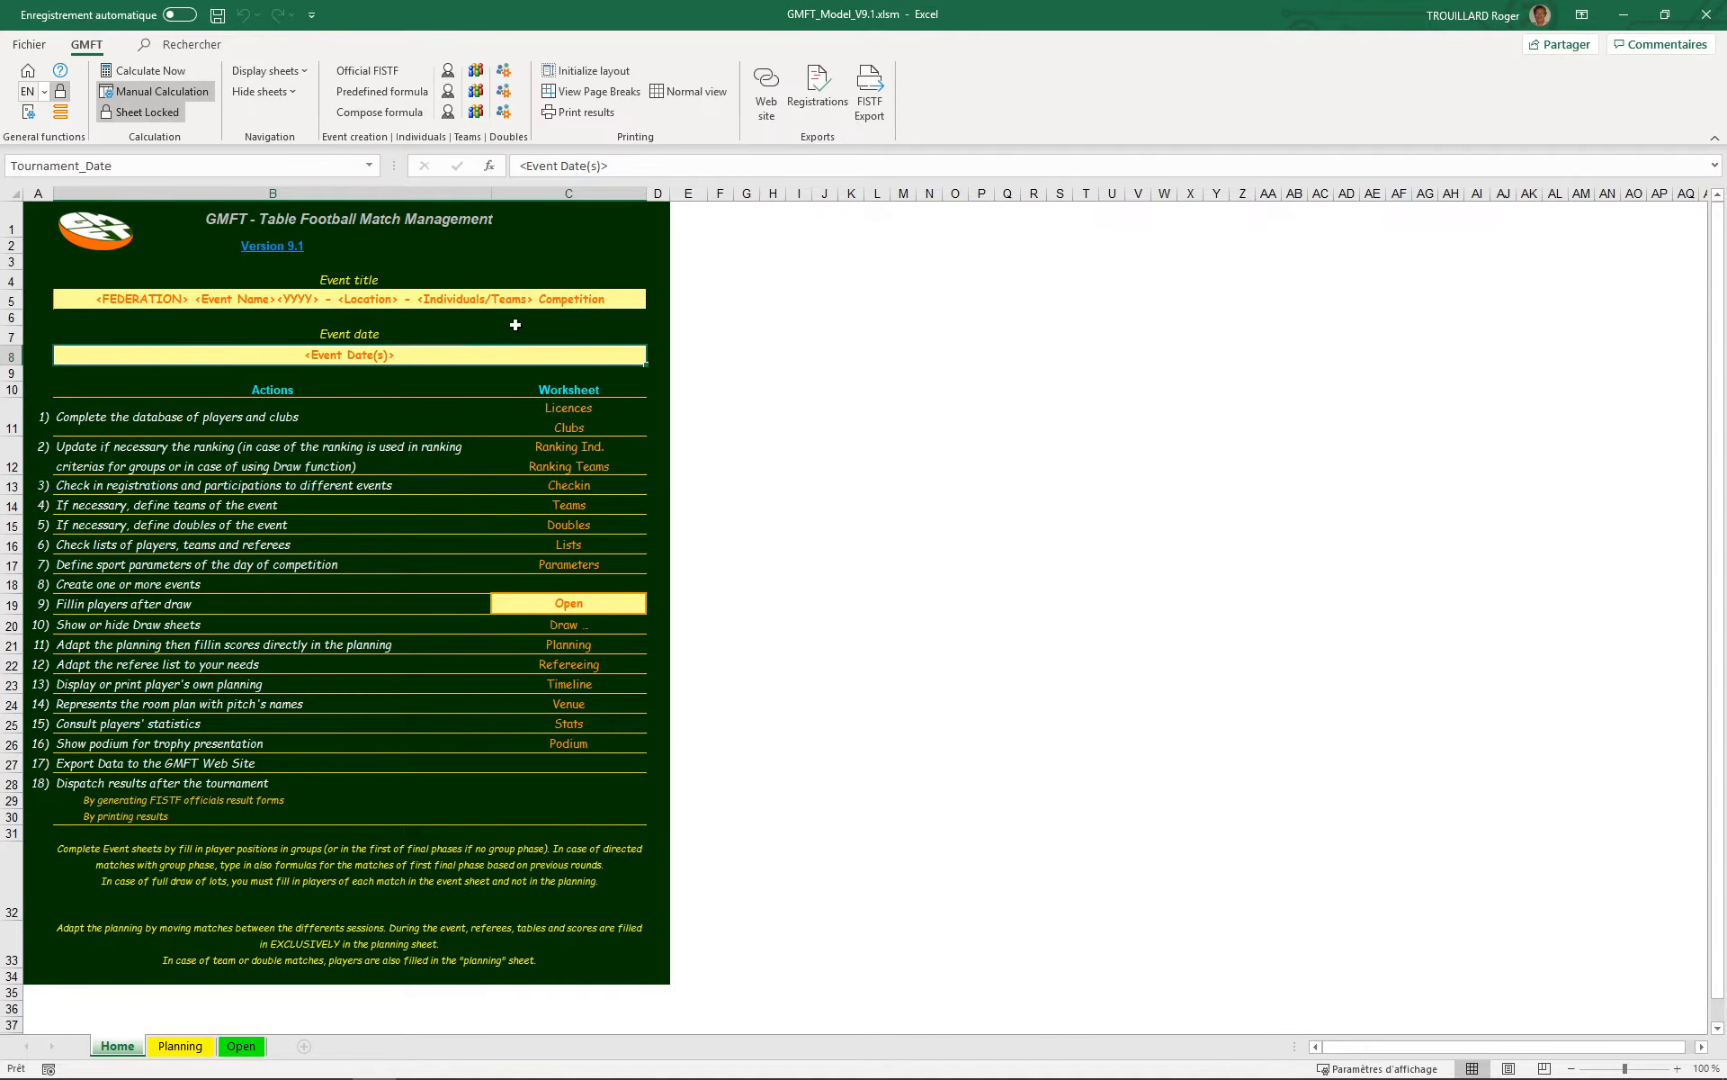
pyautogui.click(448, 71)
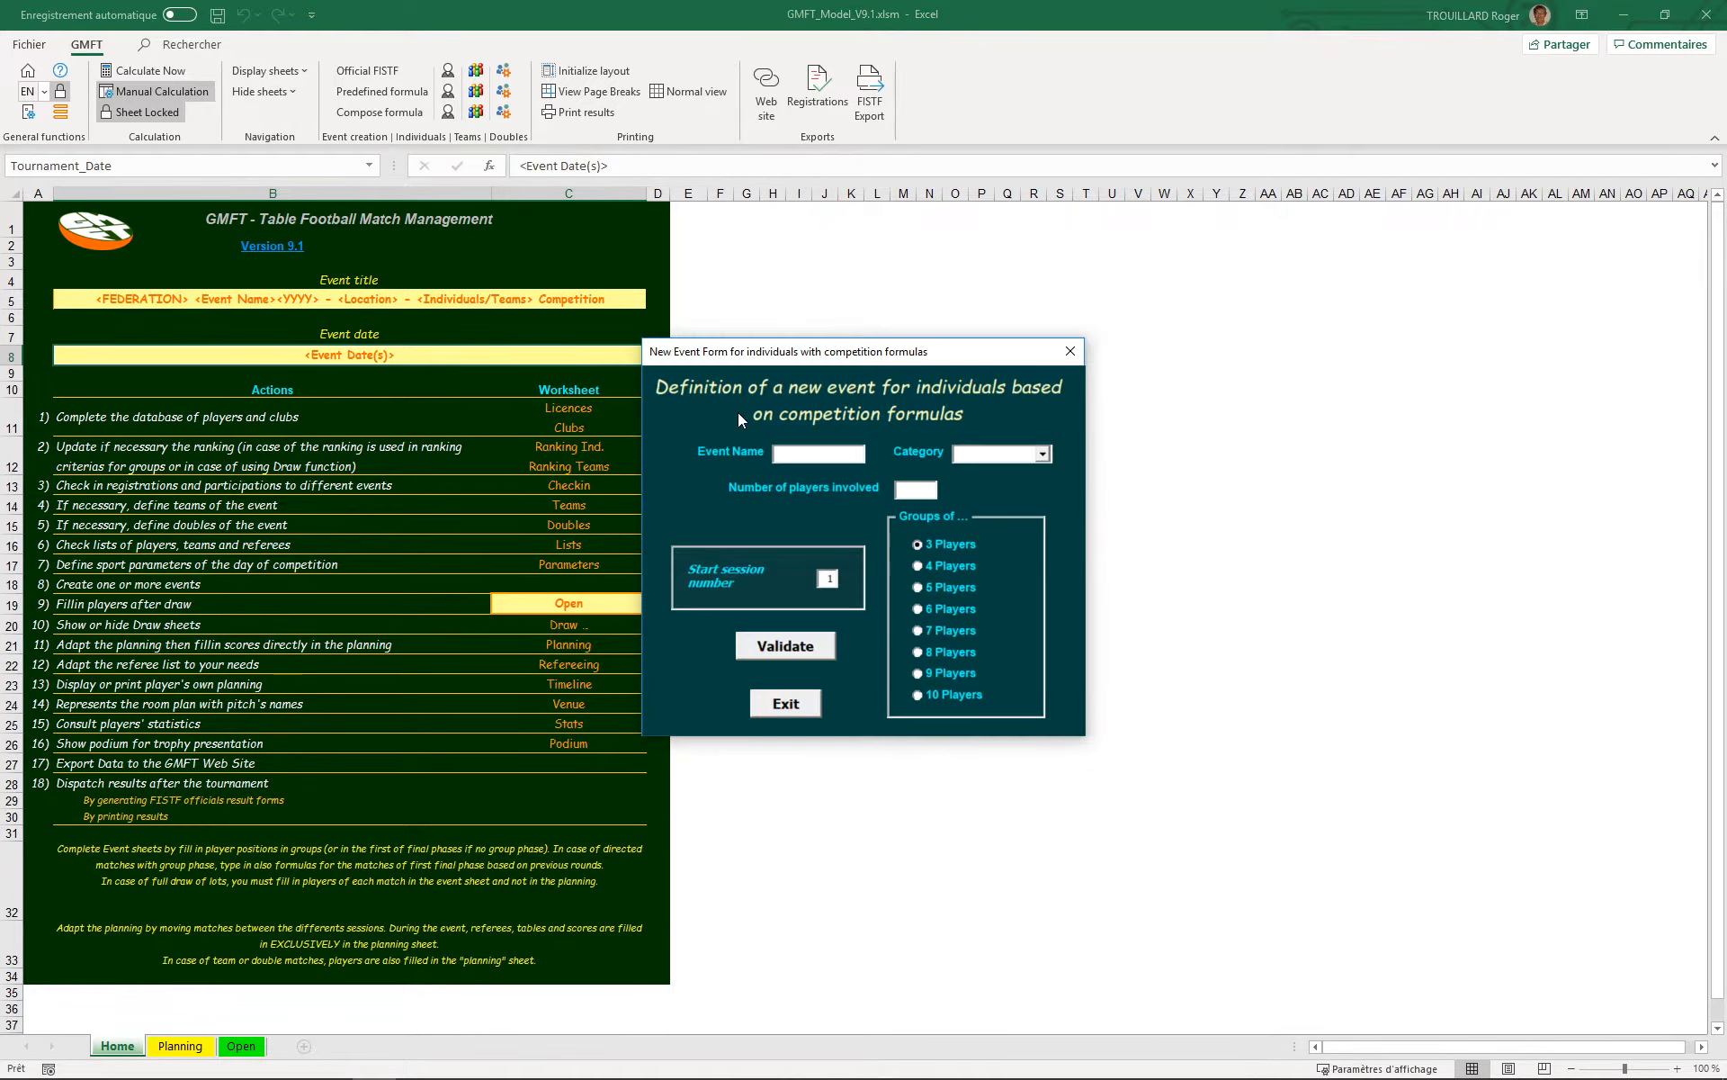
pyautogui.write('Veterans')
pyautogui.press('Tab')
pyautogui.write('V')
pyautogui.click(927, 487)
pyautogui.write('16')
pyautogui.click(952, 567)
pyautogui.click(803, 646)
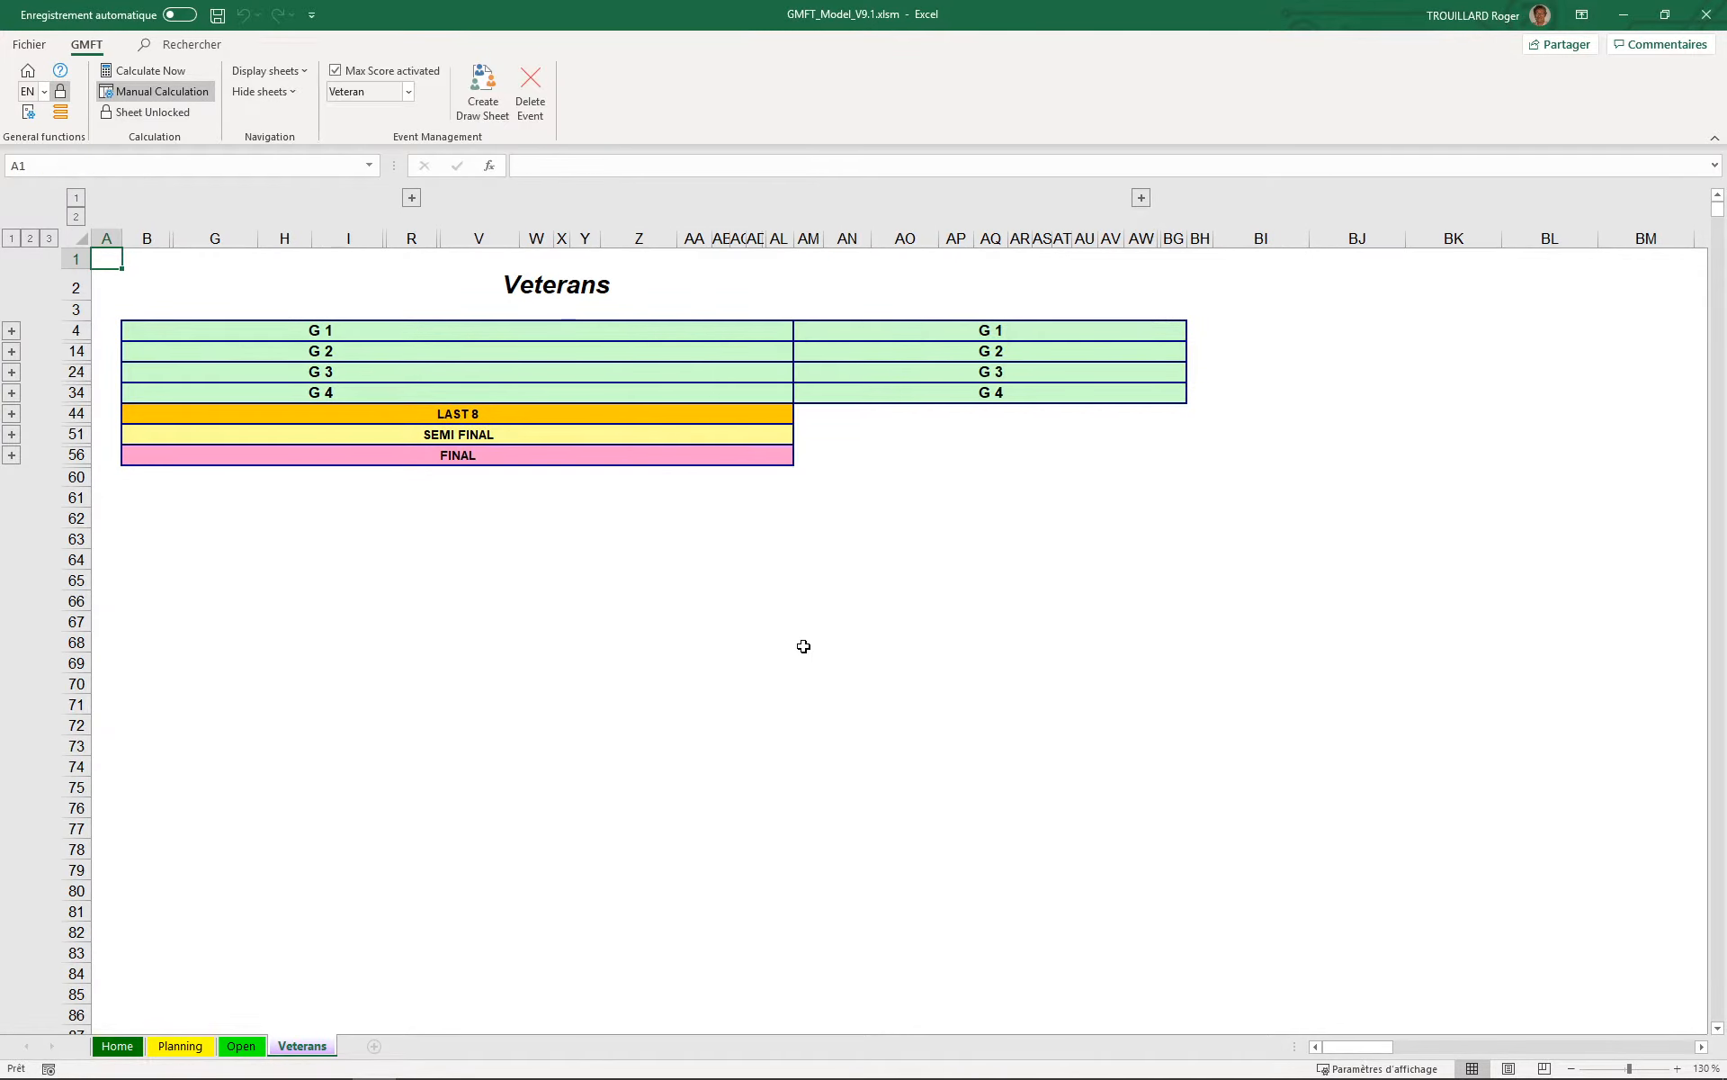
# Step: Create an official FISTF individual event named Young, category U19, with 8 players in groups of 4
pyautogui.click(117, 1046)
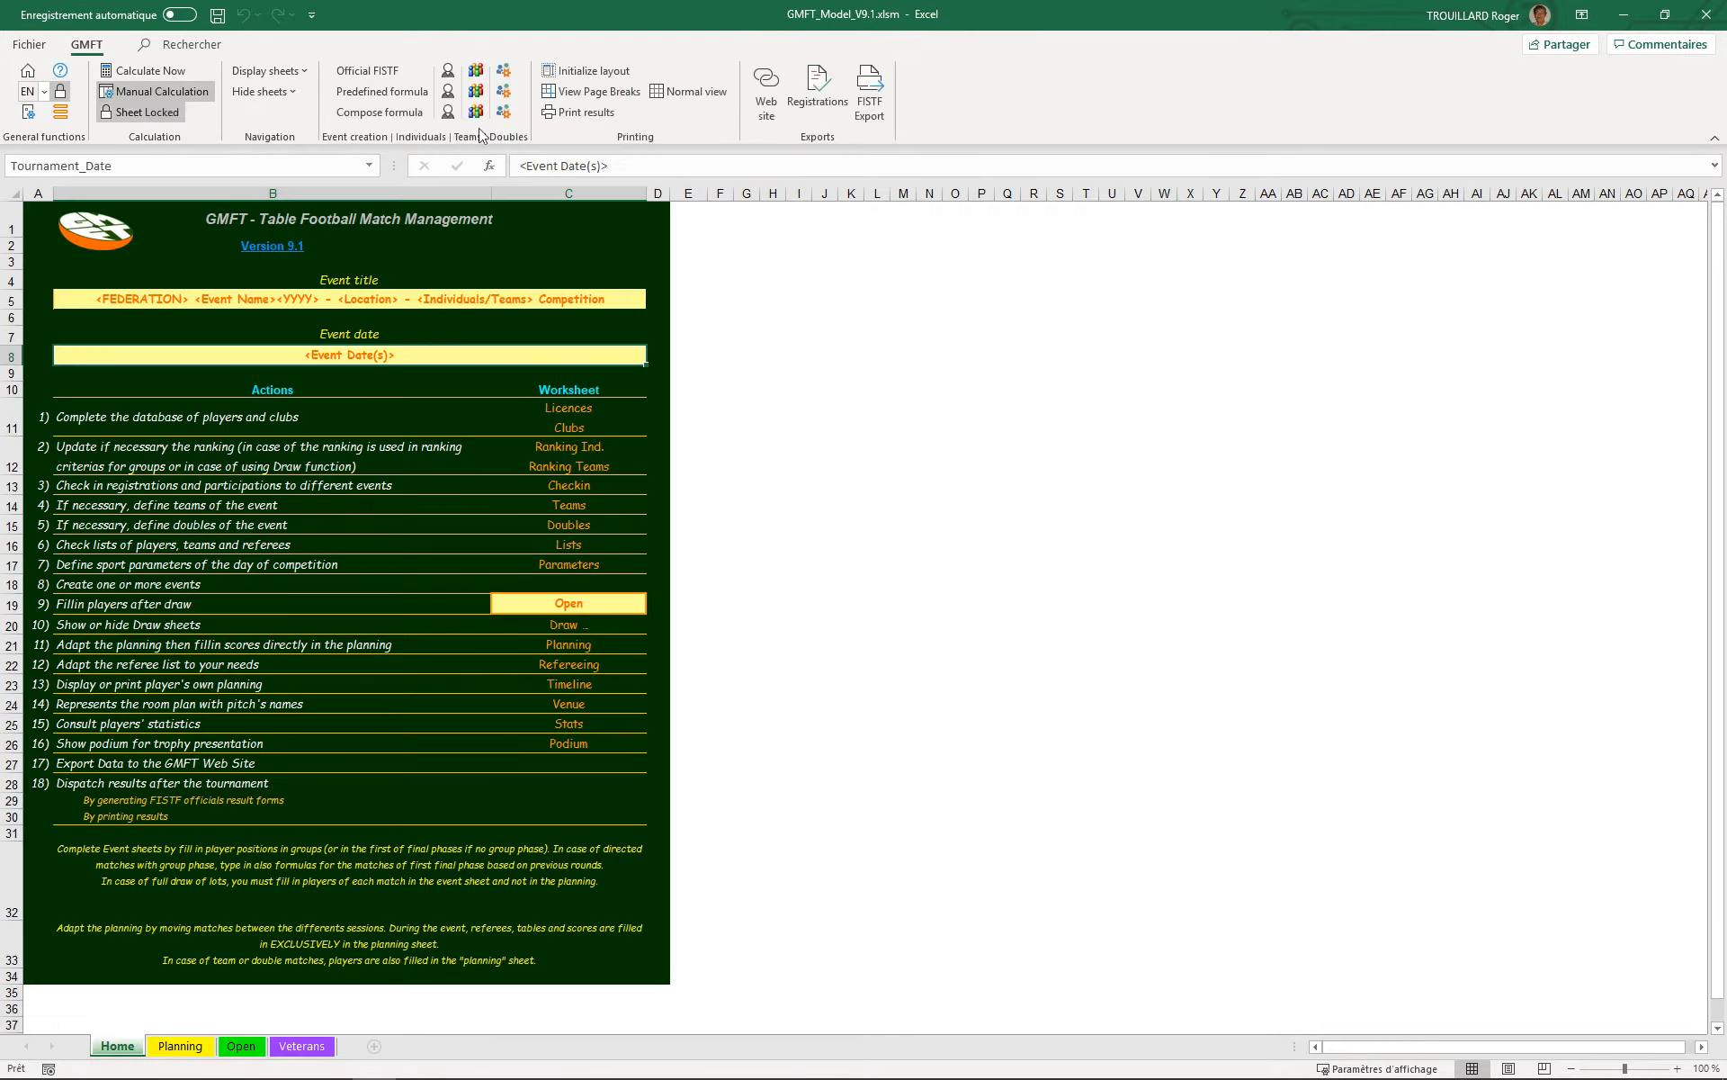
pyautogui.click(448, 72)
pyautogui.click(825, 452)
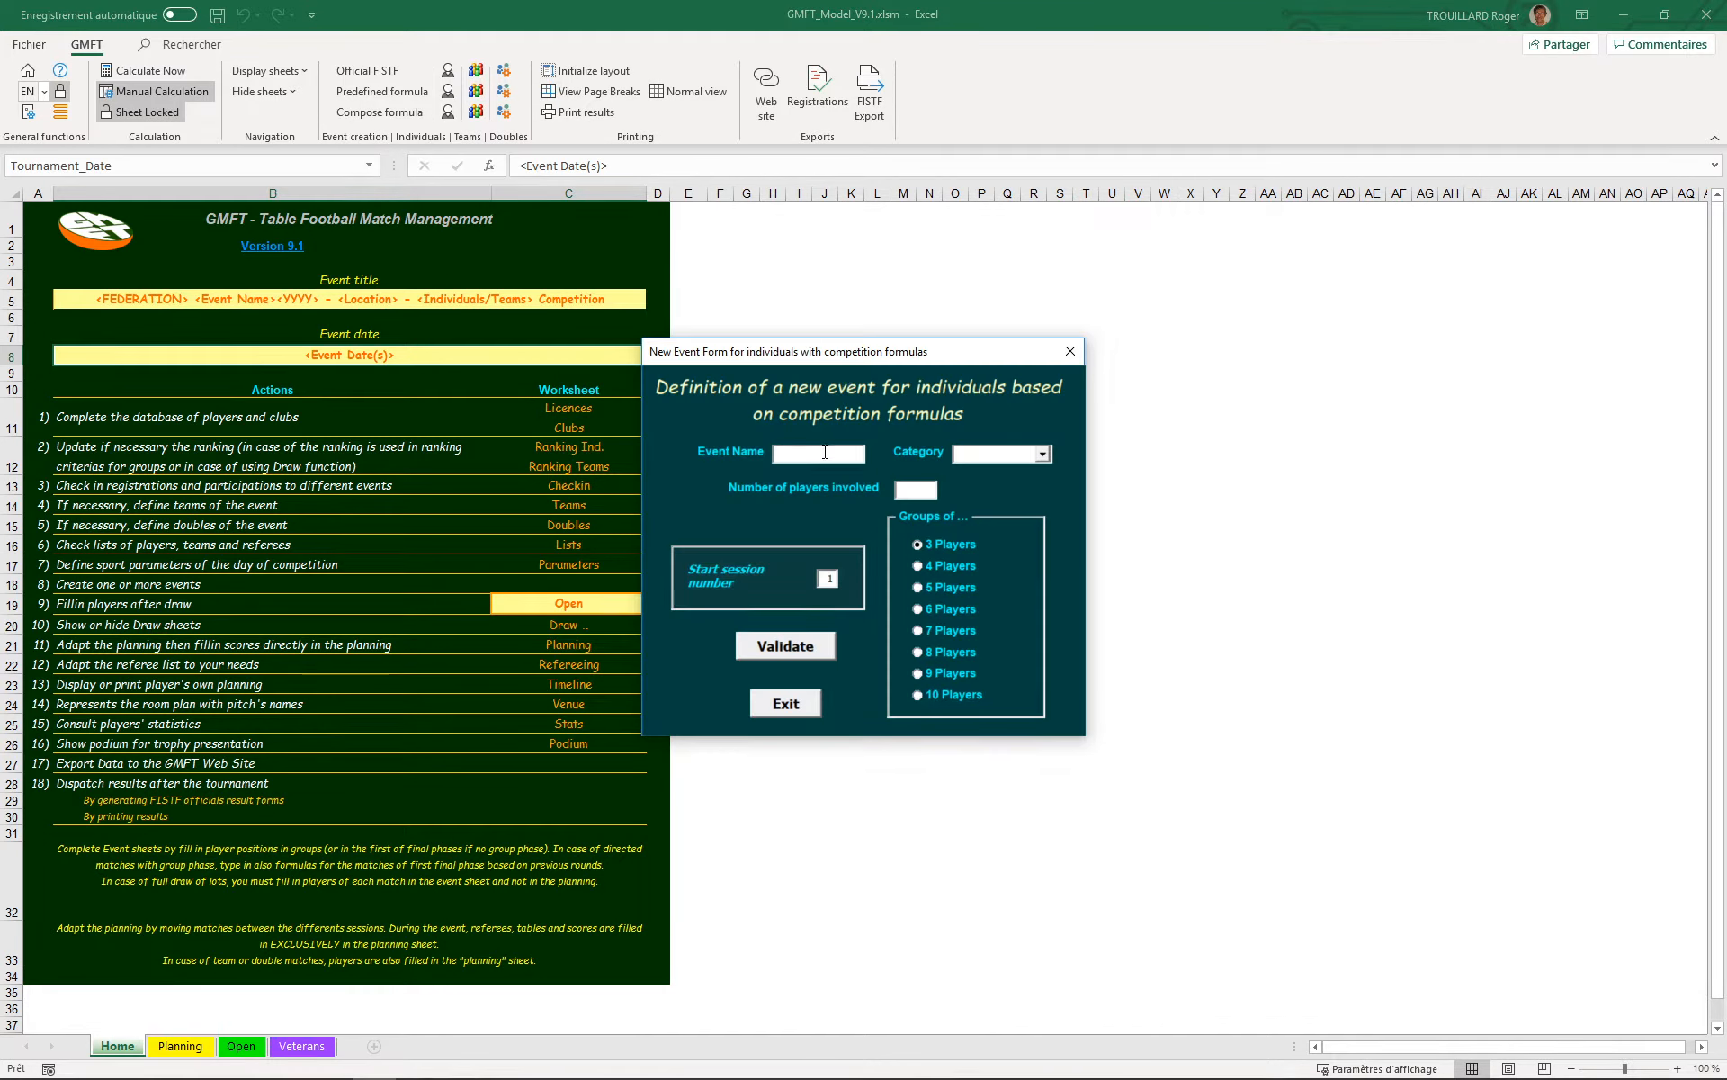
pyautogui.write('Youn')
pyautogui.write('U19')
pyautogui.write('8')
pyautogui.click(790, 646)
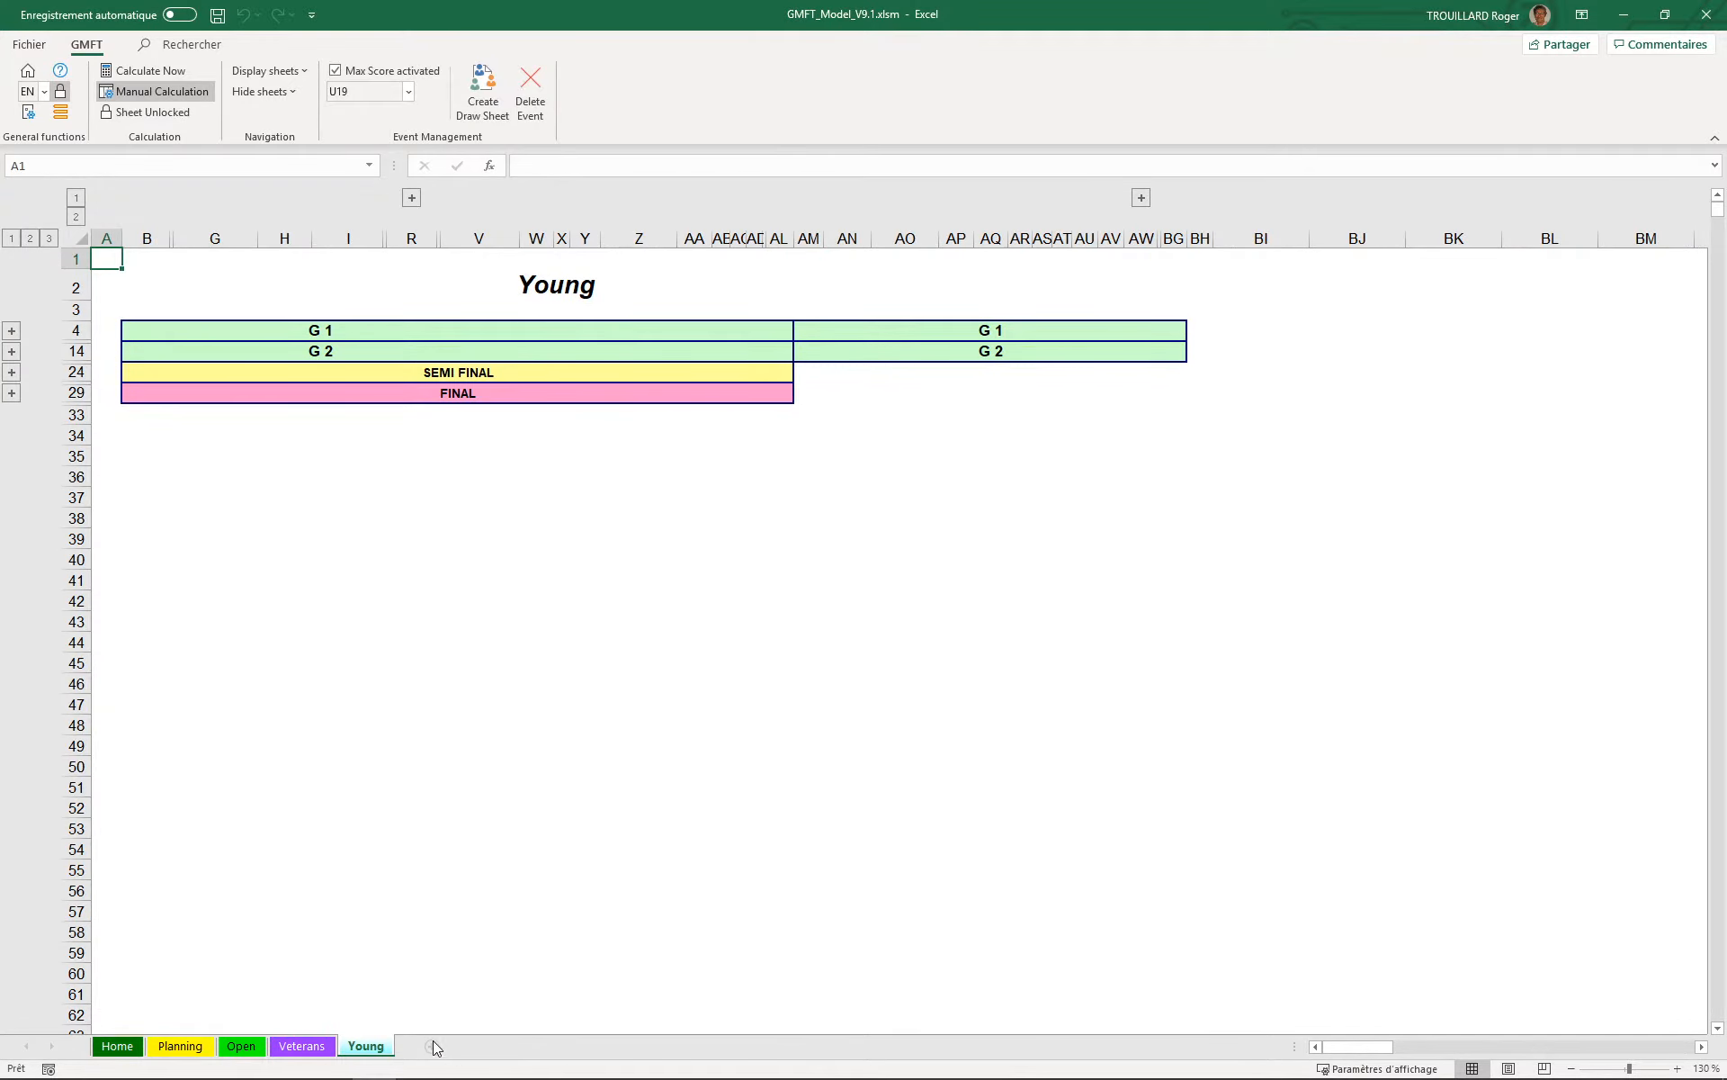
# Step: Review the groups and final rounds on the Open, Veterans and Young event sheets and open the Planning sheet
pyautogui.click(241, 1045)
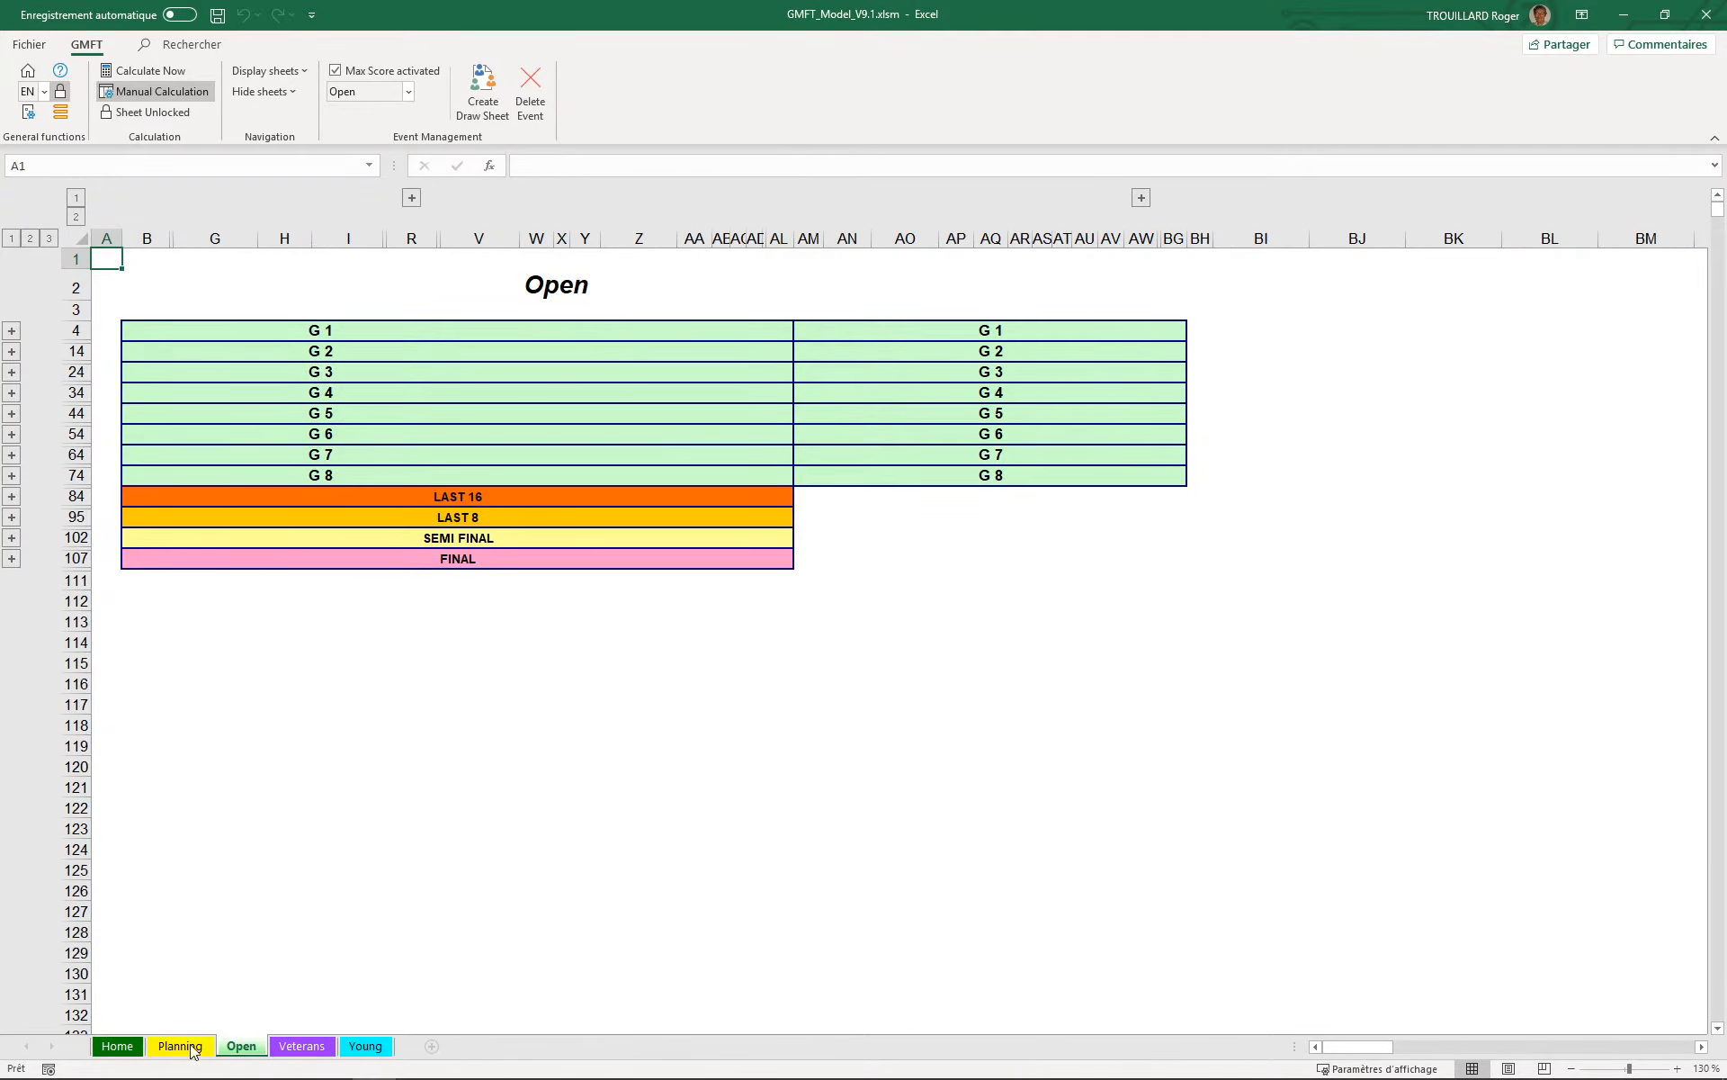
pyautogui.click(177, 1049)
pyautogui.click(243, 1048)
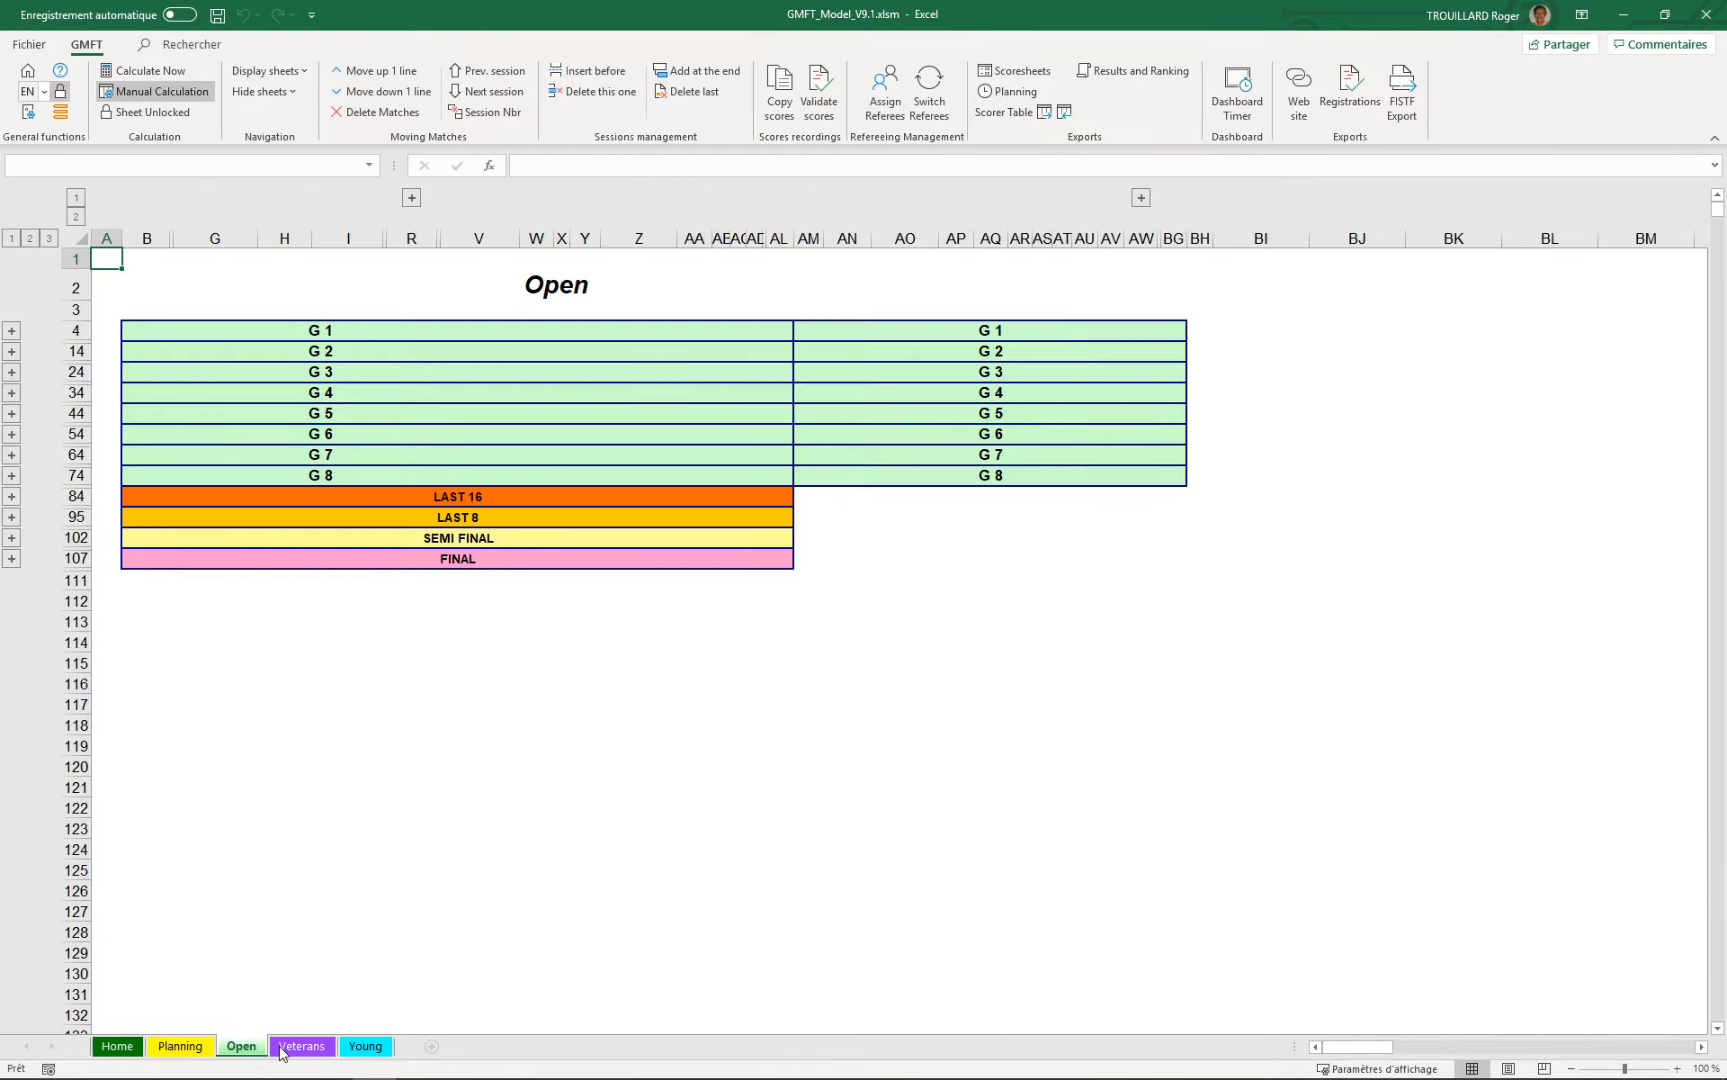
pyautogui.click(306, 1048)
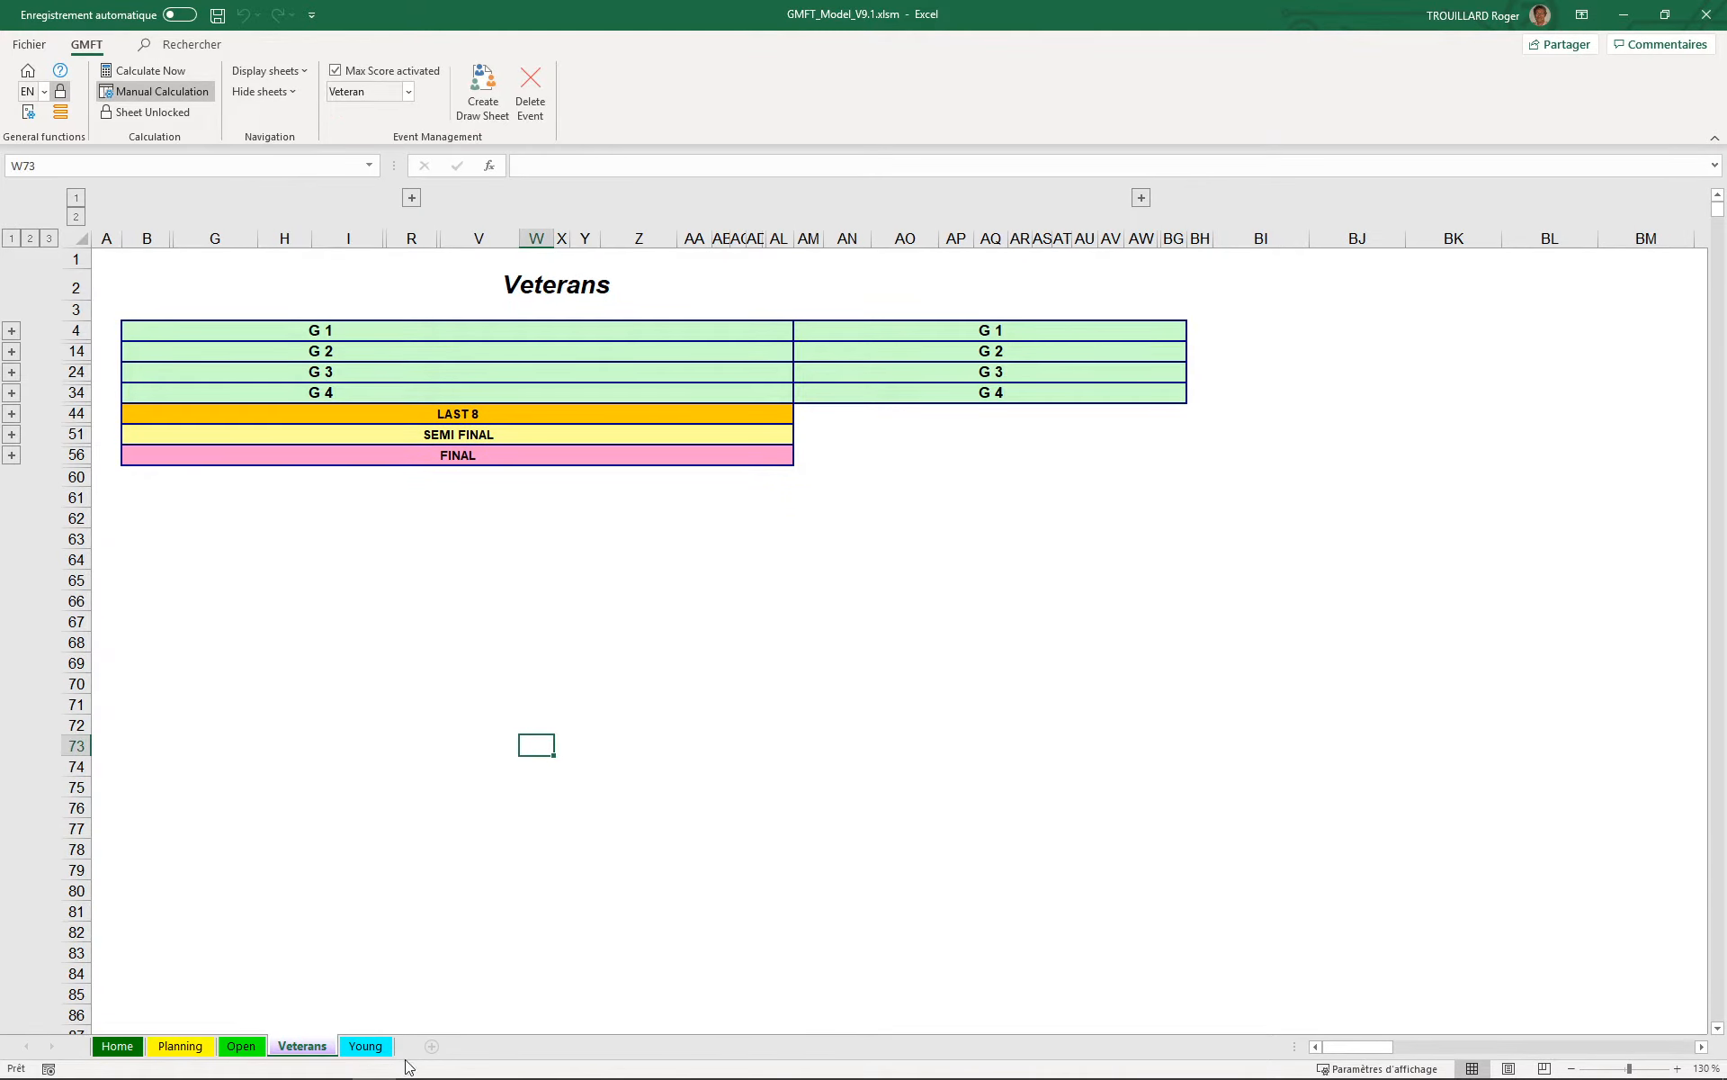
pyautogui.click(369, 1049)
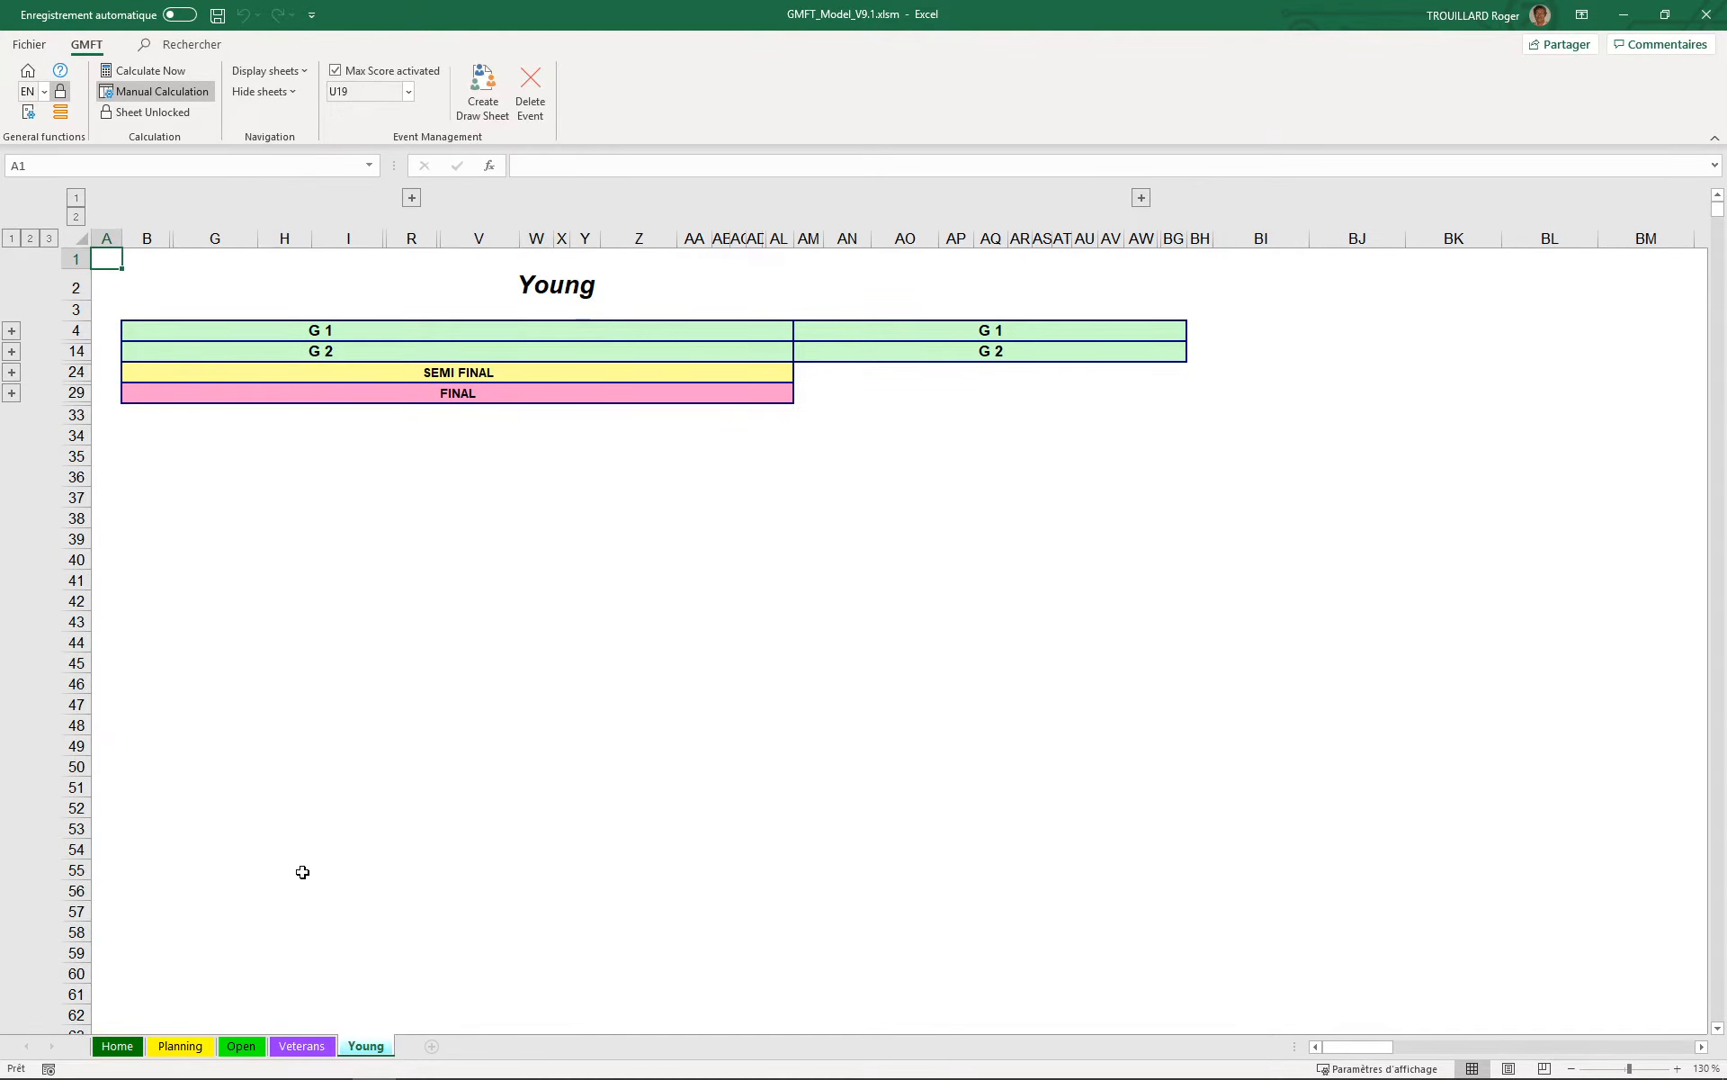
pyautogui.click(182, 1048)
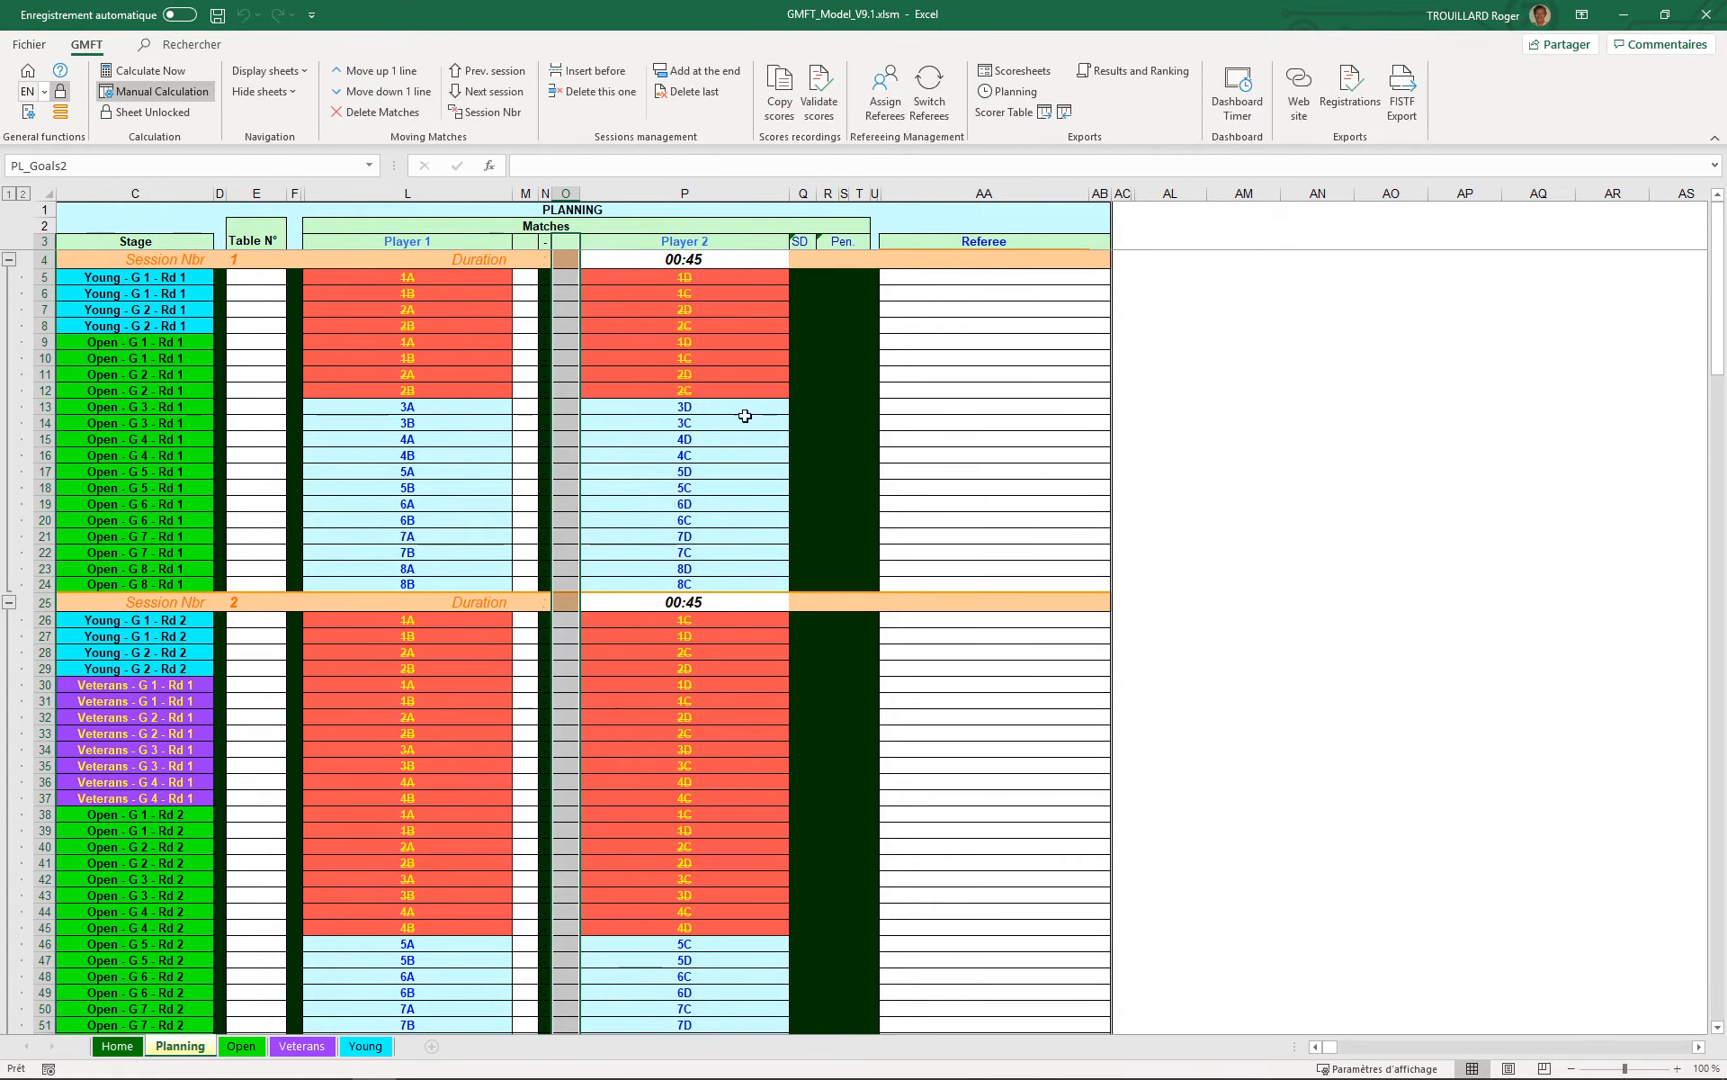
pyautogui.click(1316, 1048)
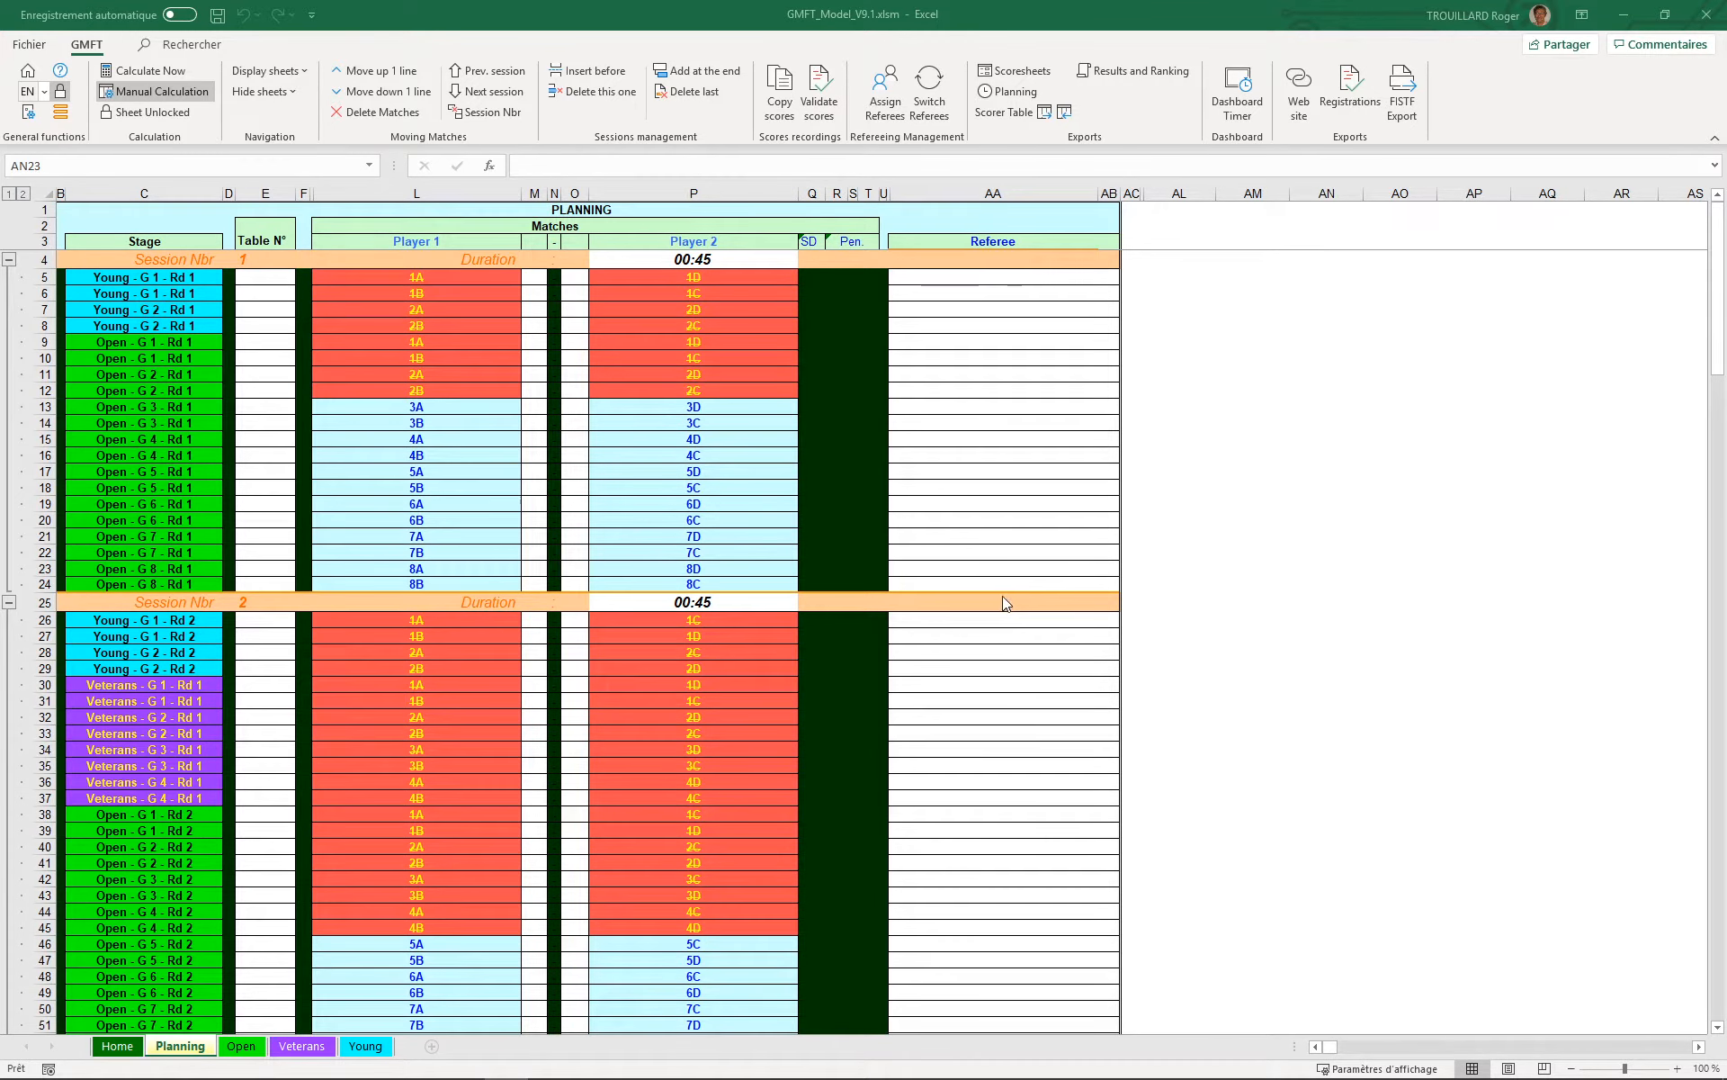
pyautogui.click(44, 602)
pyautogui.click(1247, 340)
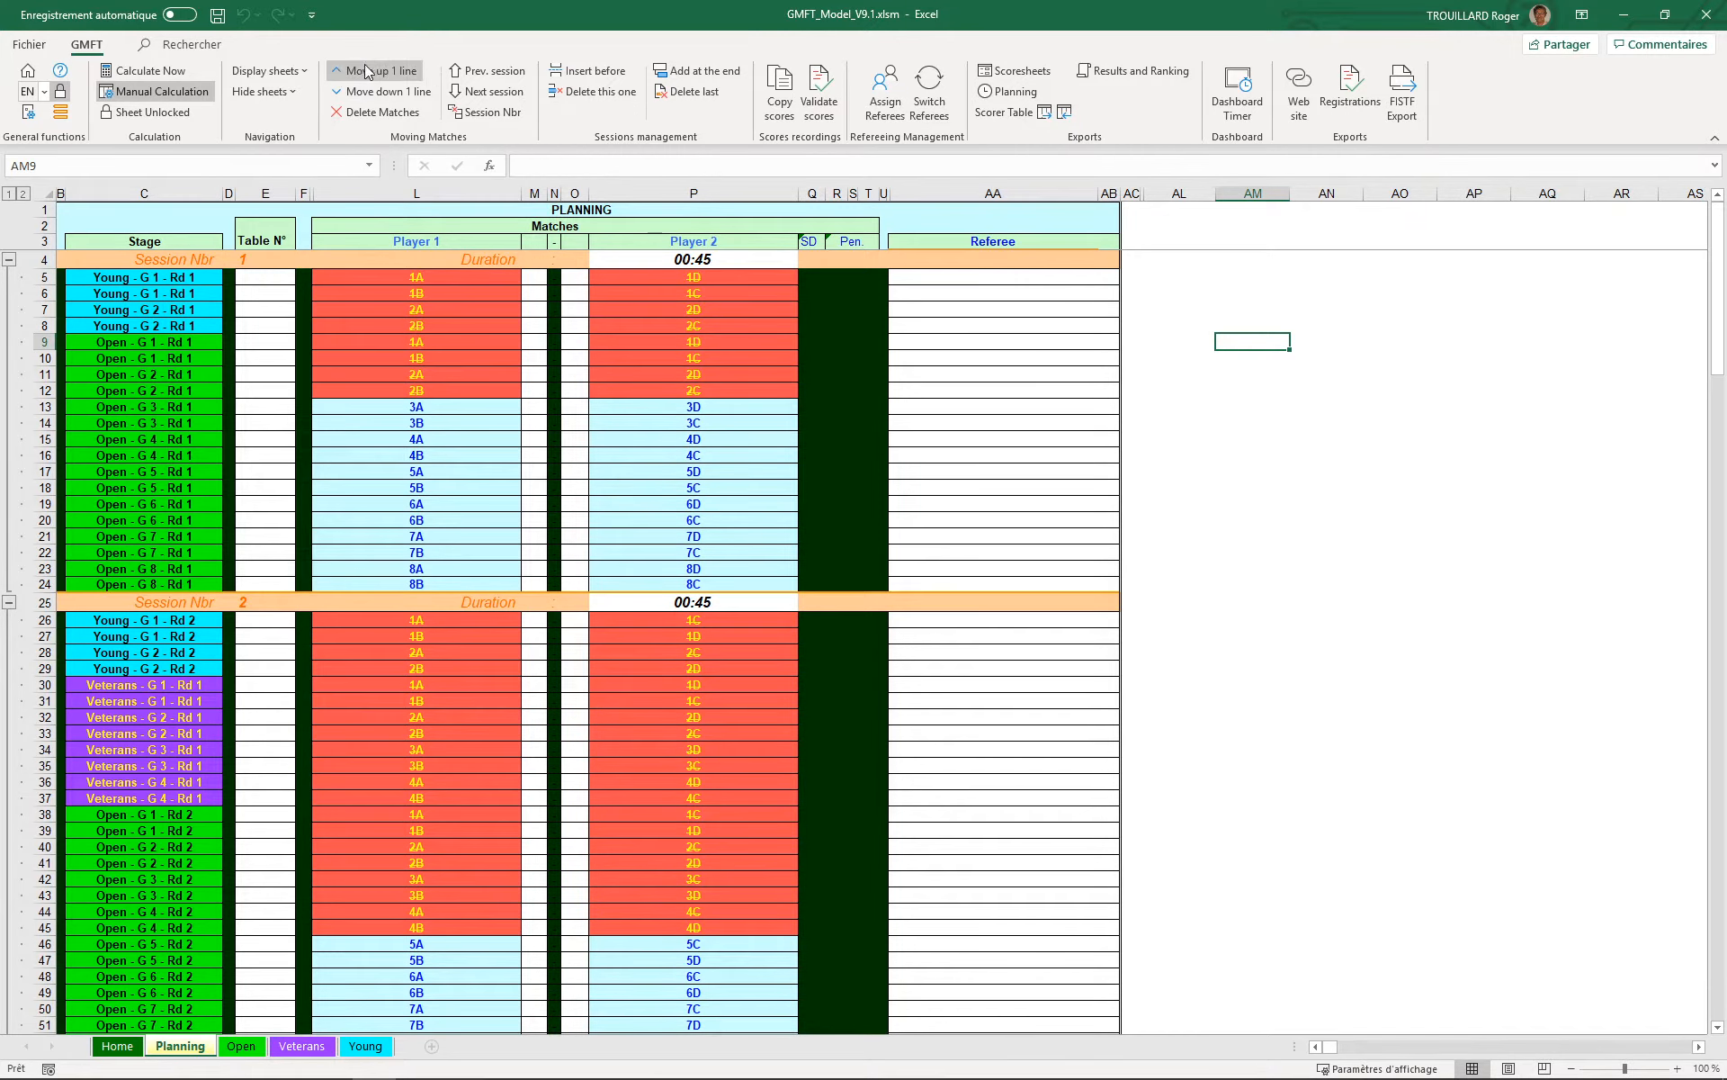
pyautogui.click(414, 72)
# Step: Insert a new session before session 2 in the planning
pyautogui.click(265, 605)
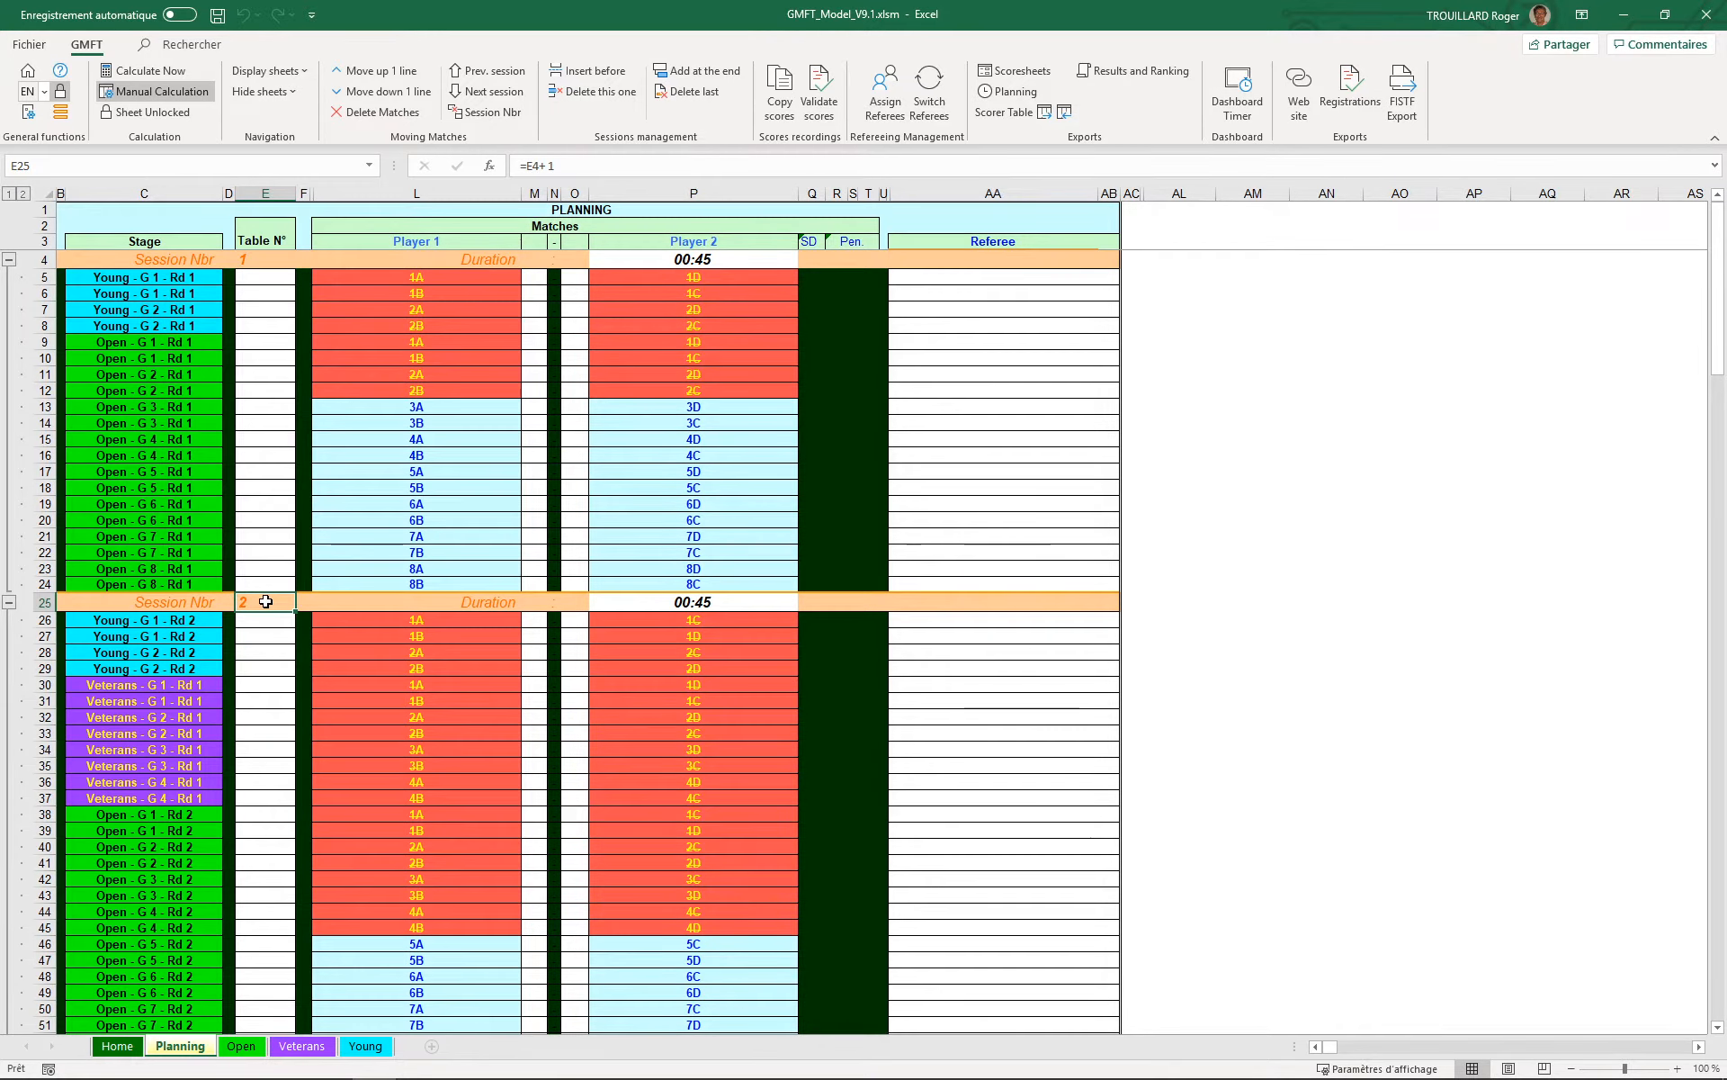
pyautogui.click(125, 600)
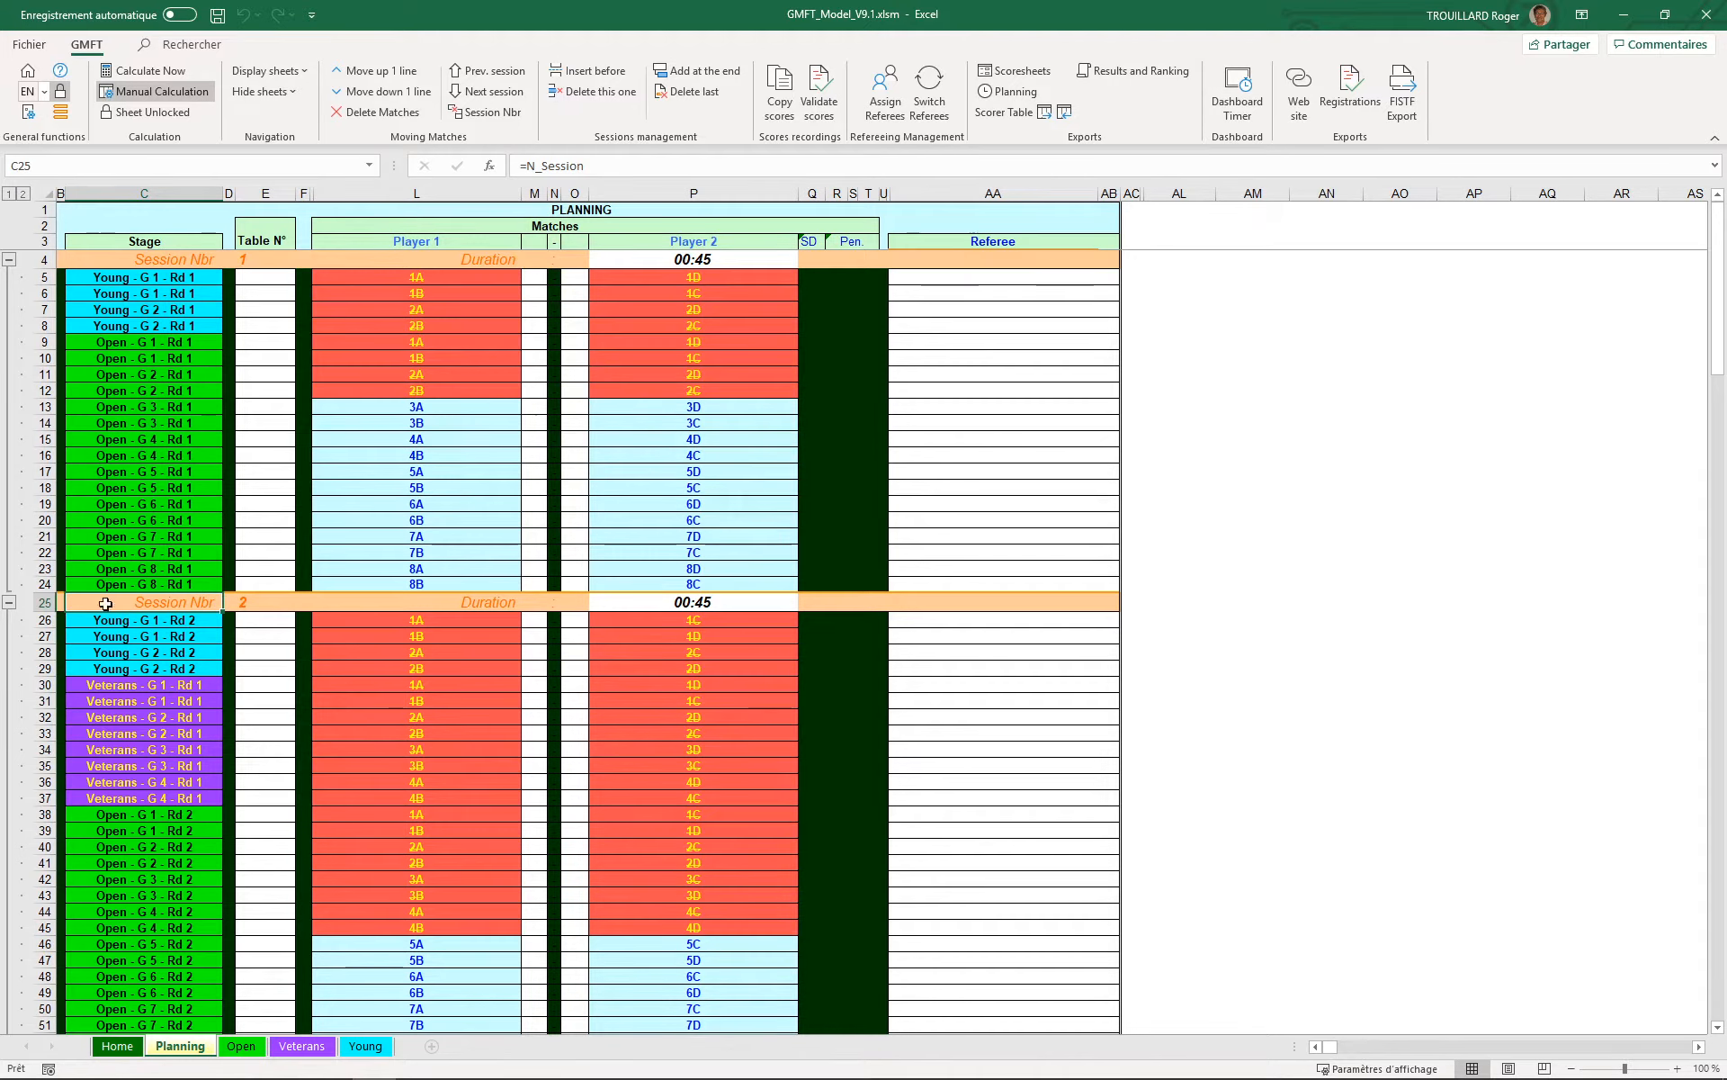
pyautogui.click(266, 603)
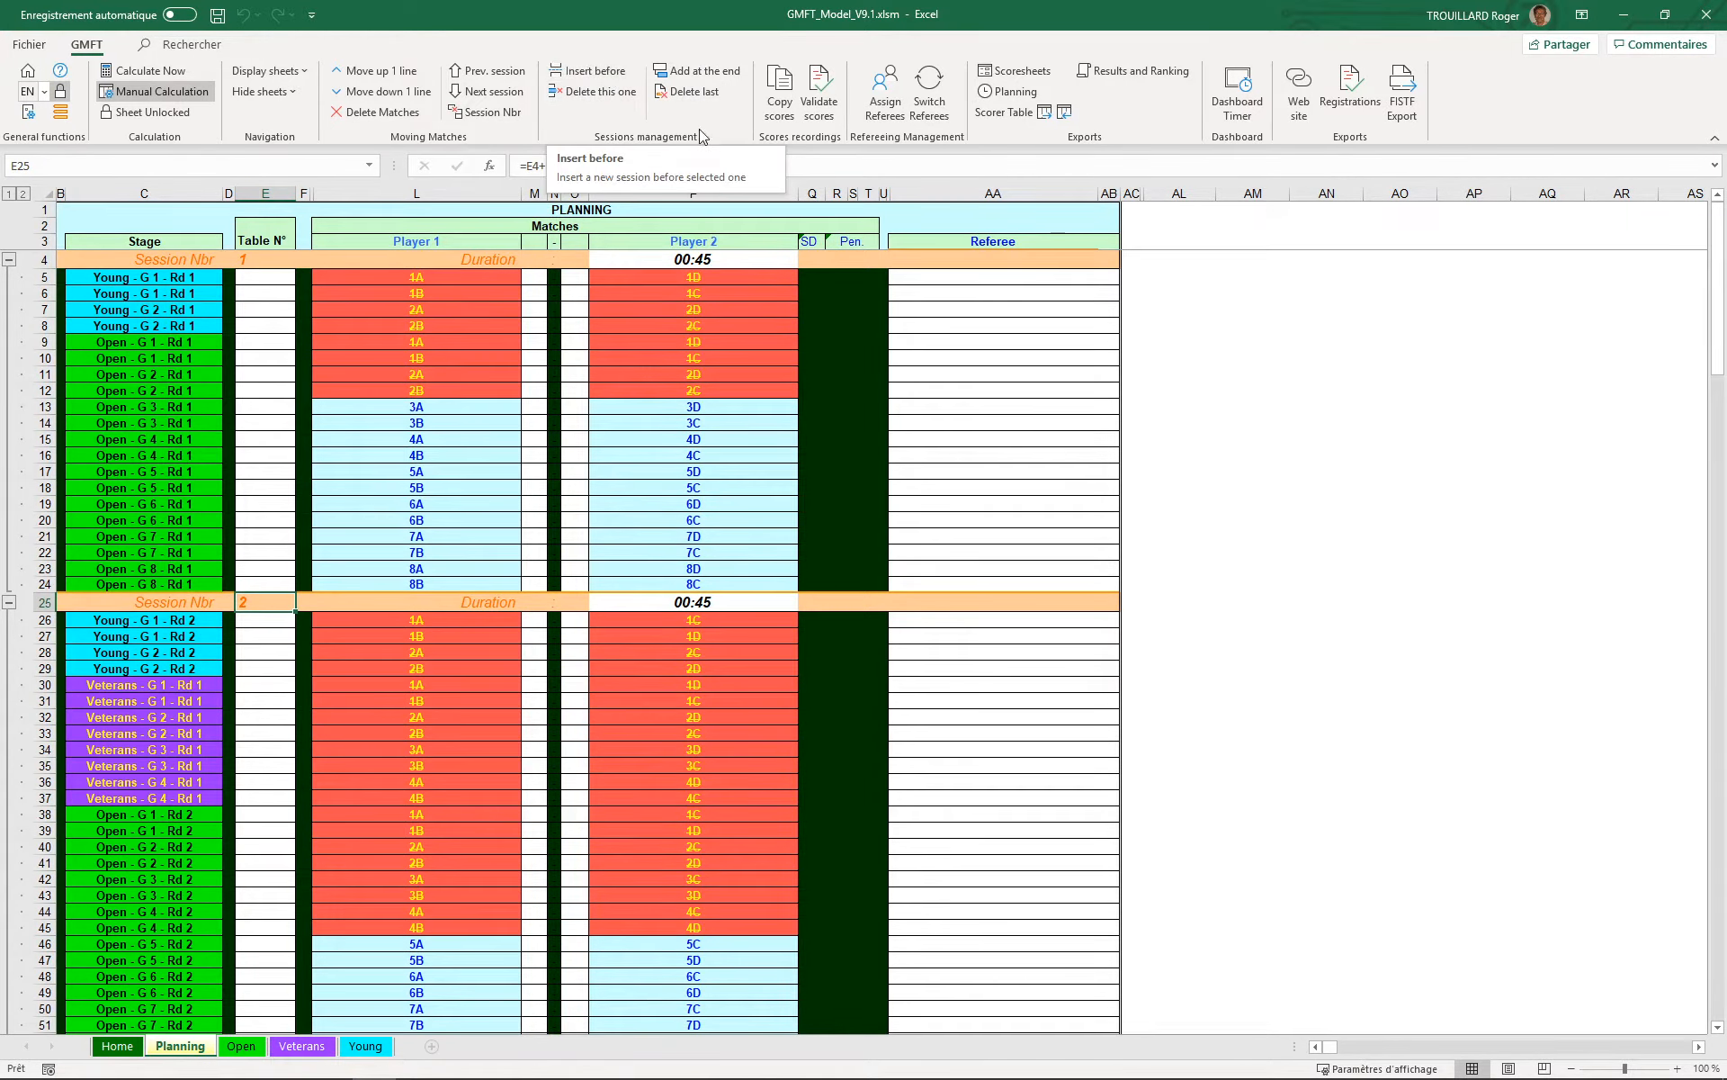
pyautogui.click(581, 76)
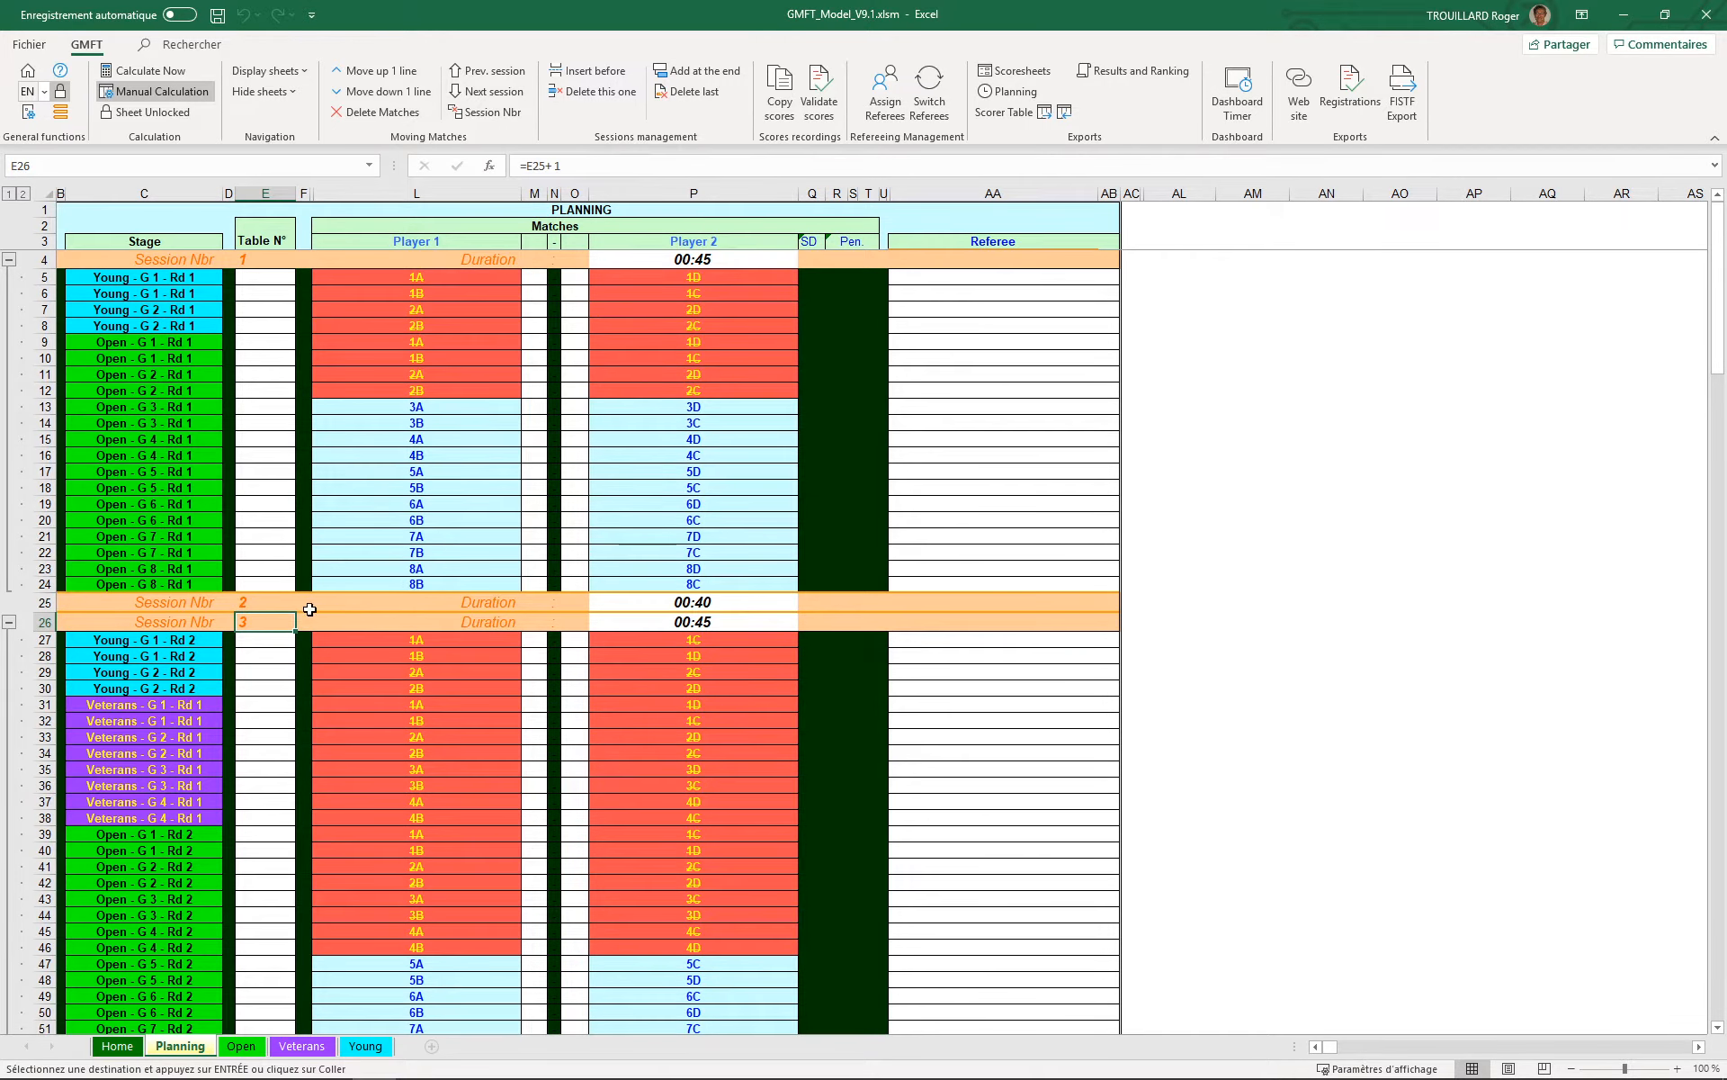
# Step: Move the four Young Rd 1 matches from session 1 to the empty session 2
pyautogui.click(248, 603)
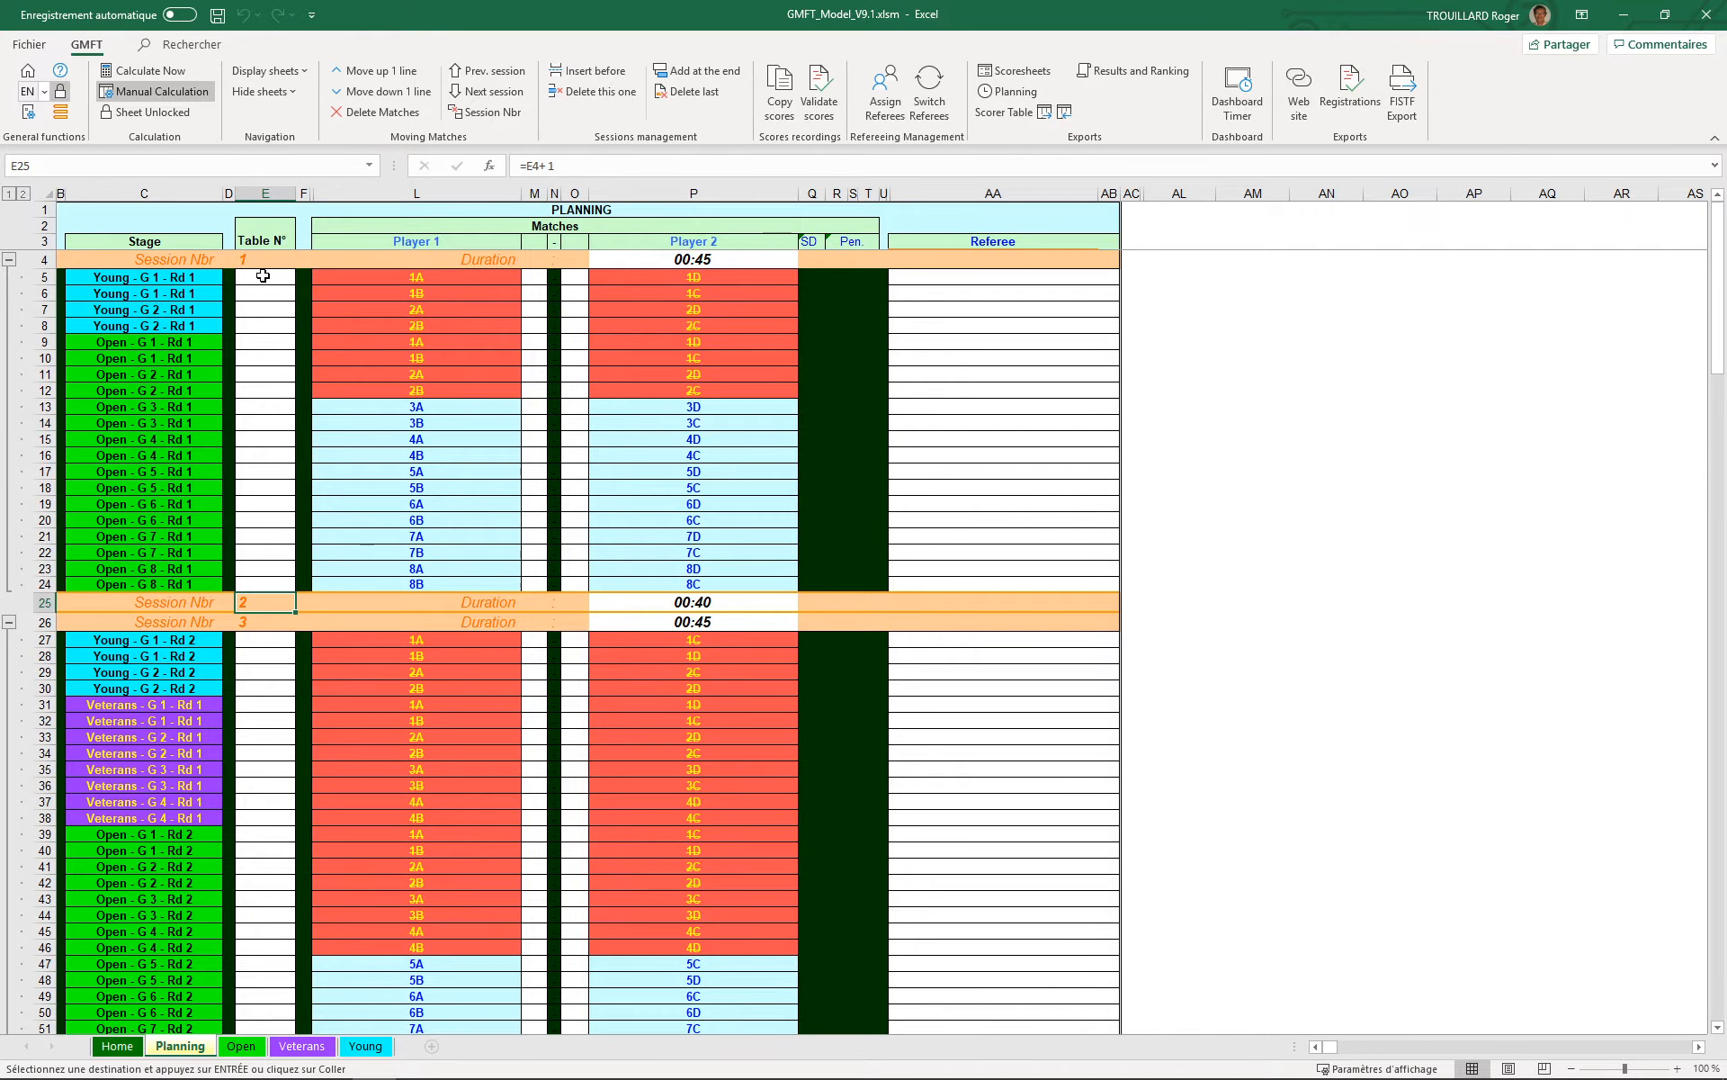
pyautogui.moveTo(264, 276); pyautogui.dragTo(261, 326)
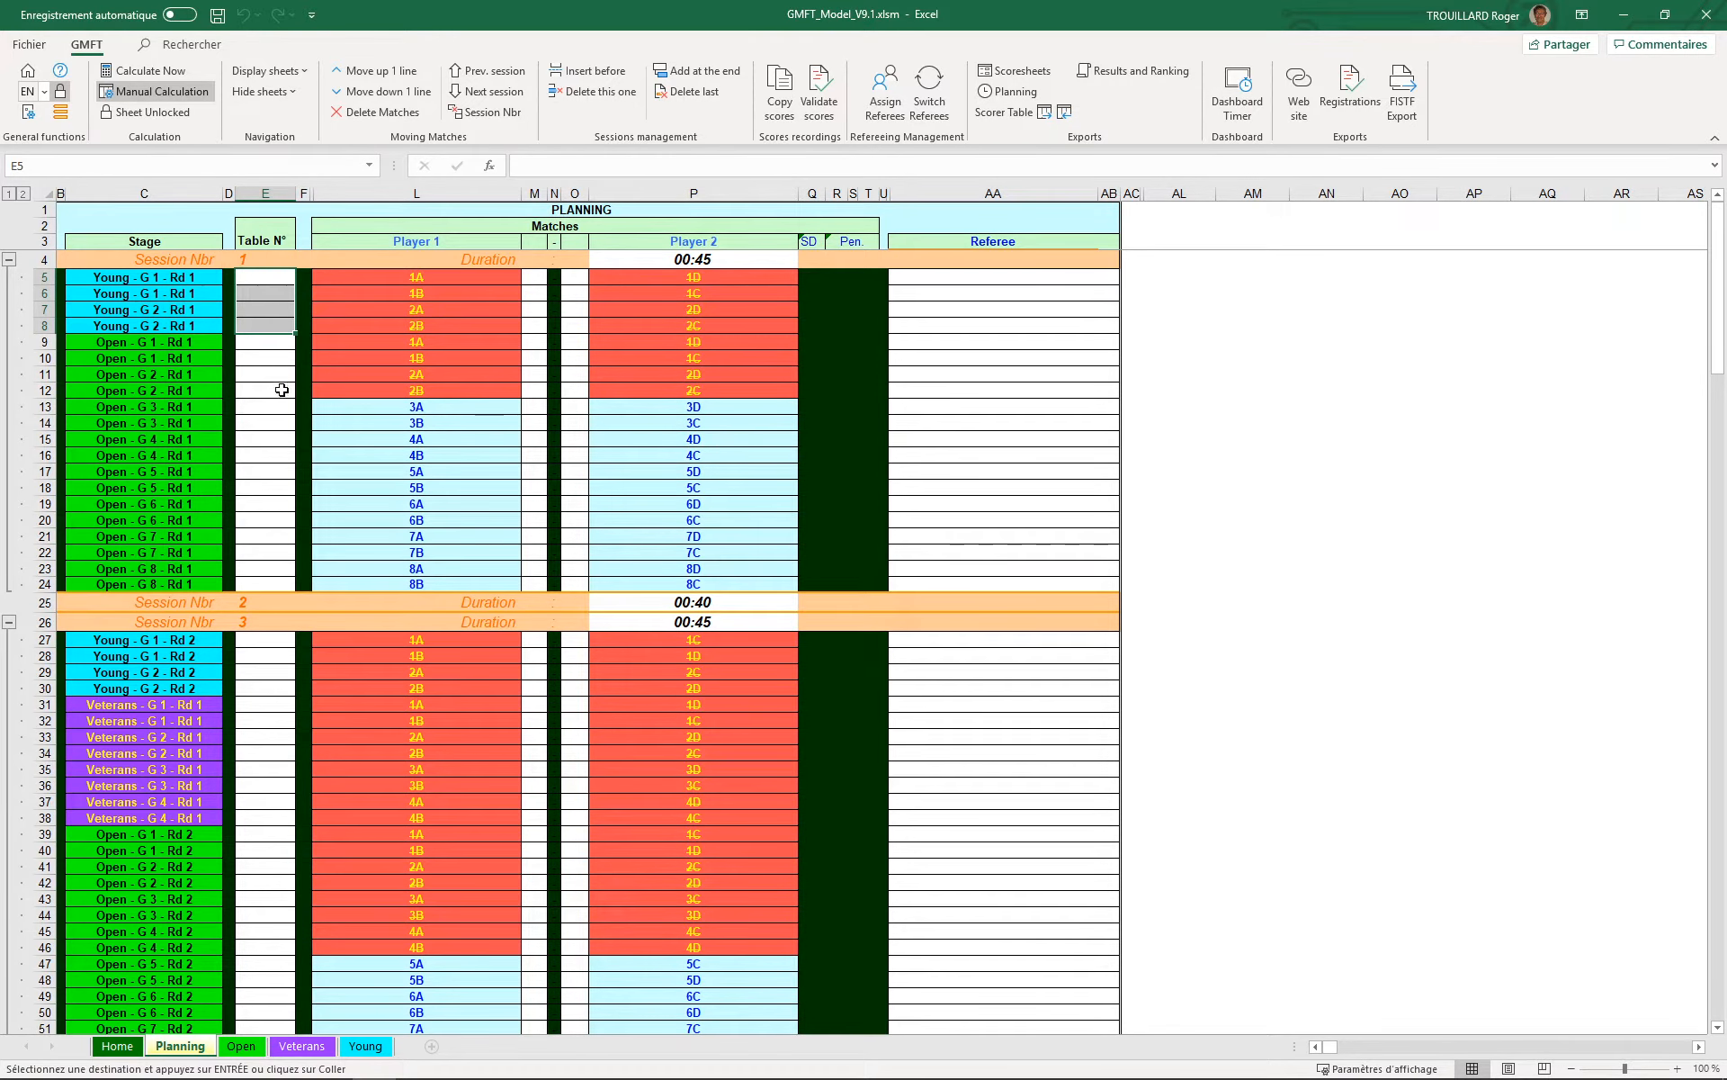
pyautogui.moveTo(169, 273); pyautogui.dragTo(170, 327)
pyautogui.hotkey('ctrl', 'v')
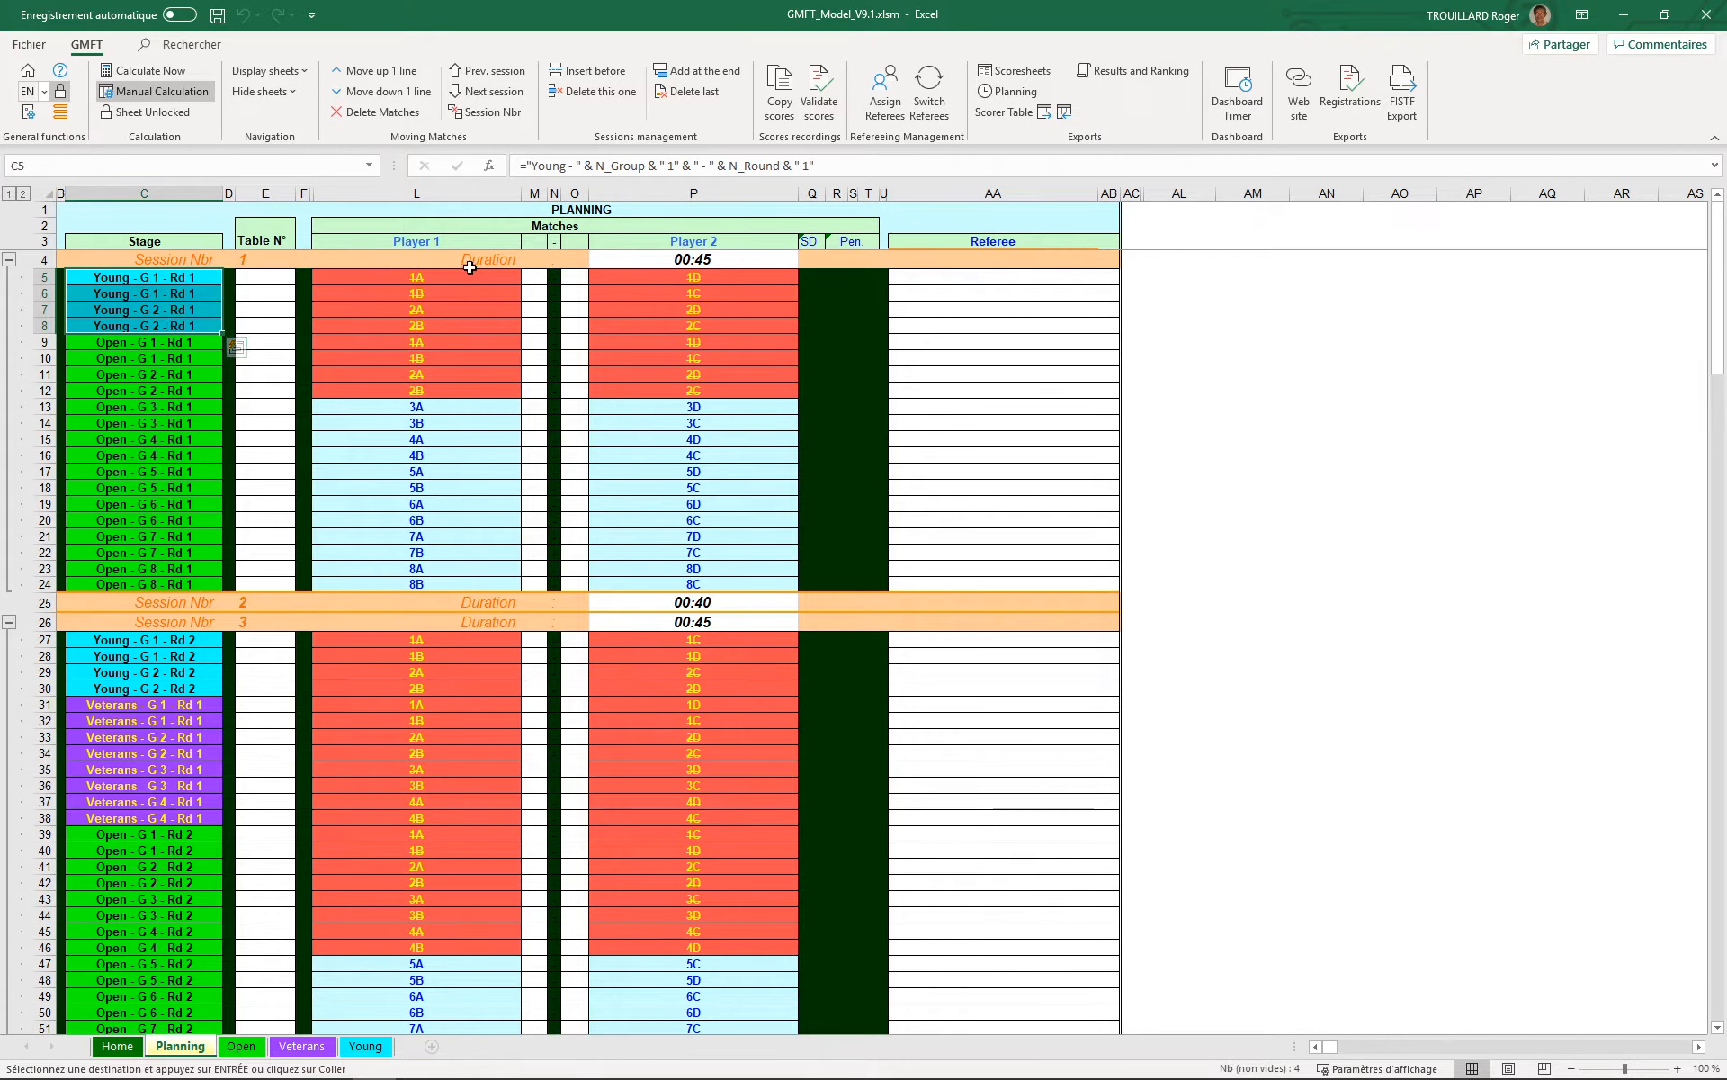
pyautogui.moveTo(422, 277); pyautogui.dragTo(440, 324)
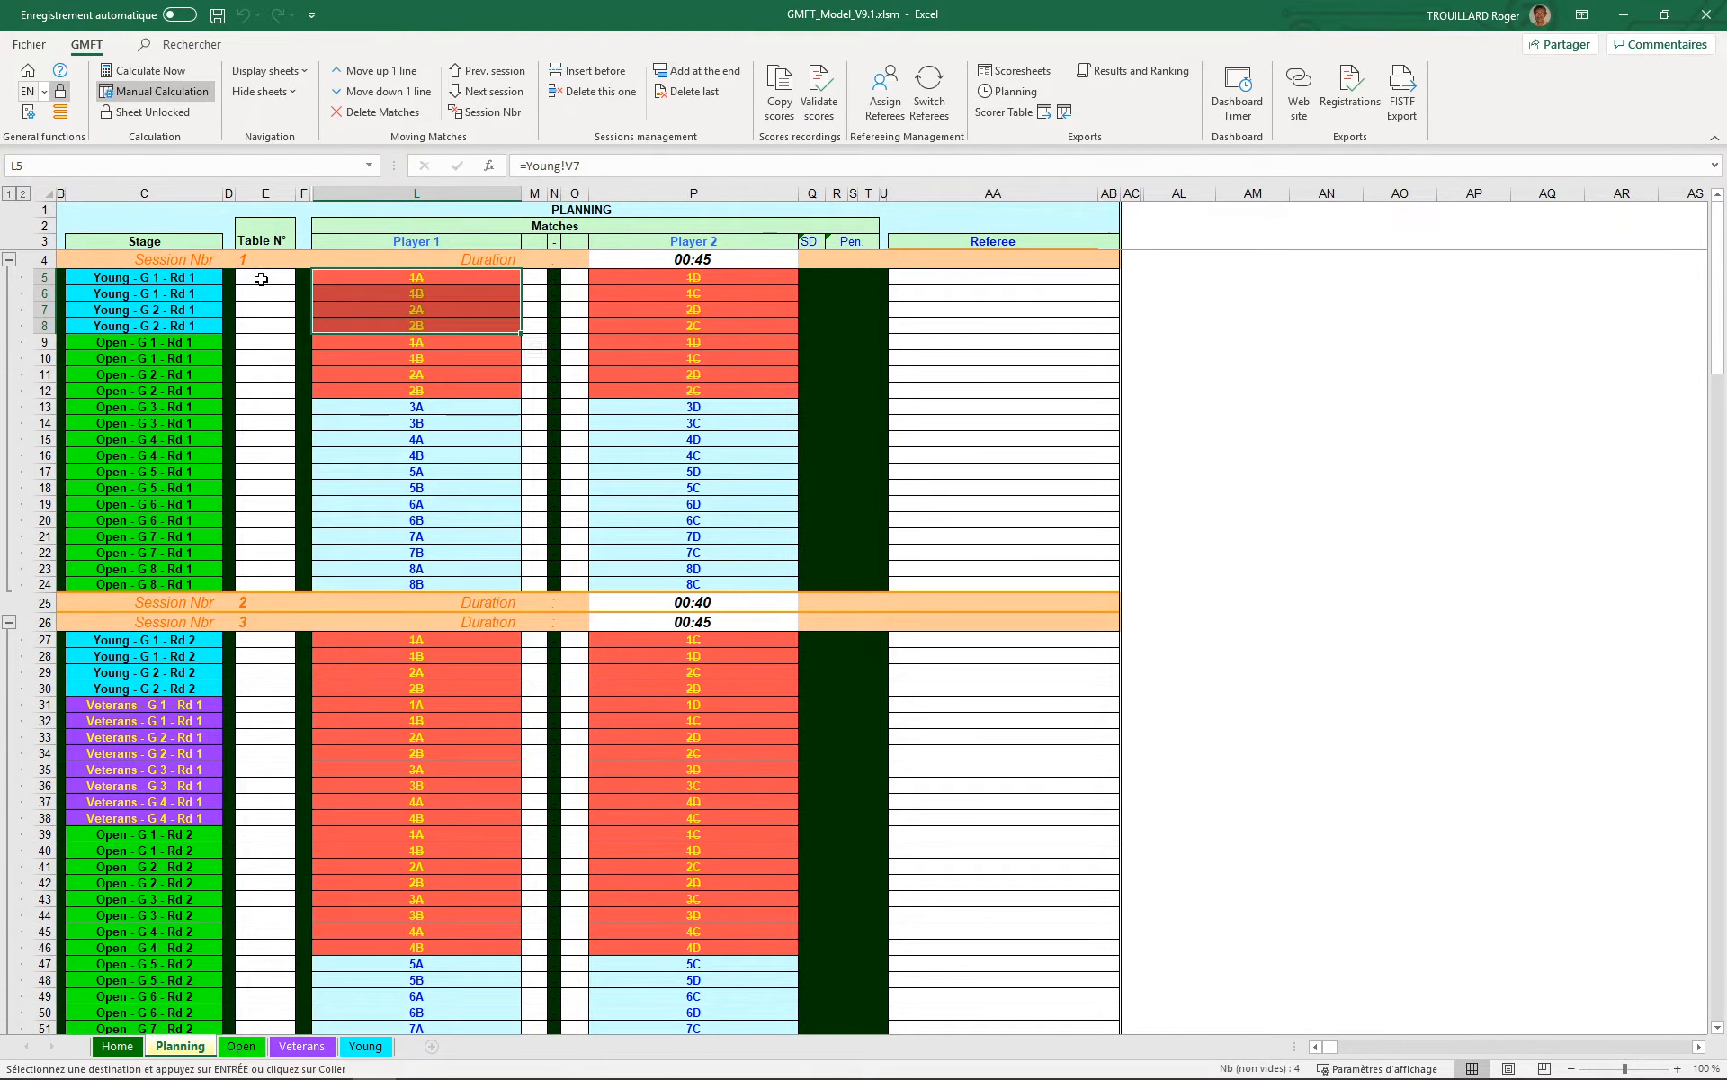
pyautogui.moveTo(261, 279); pyautogui.dragTo(263, 334)
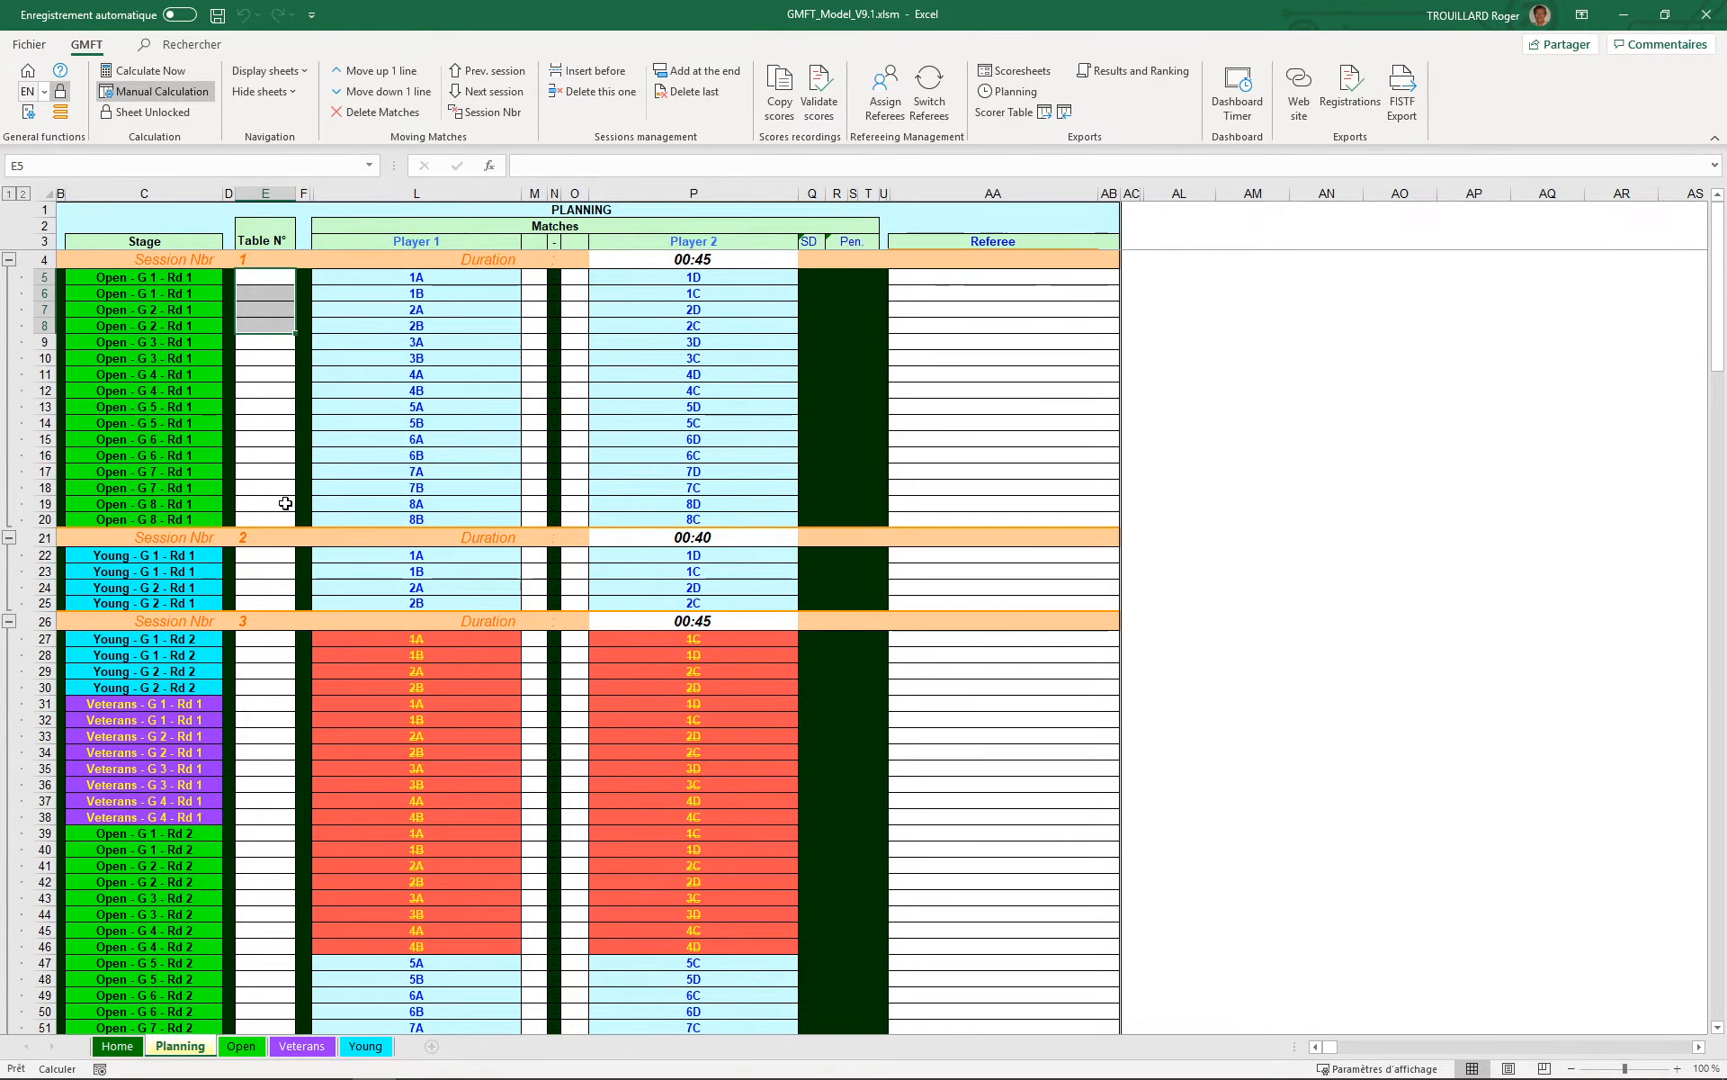
# Step: Move the two Open G 8 Rd 1 matches from the end of session 1 down into session 2
pyautogui.moveTo(281, 494); pyautogui.dragTo(285, 520)
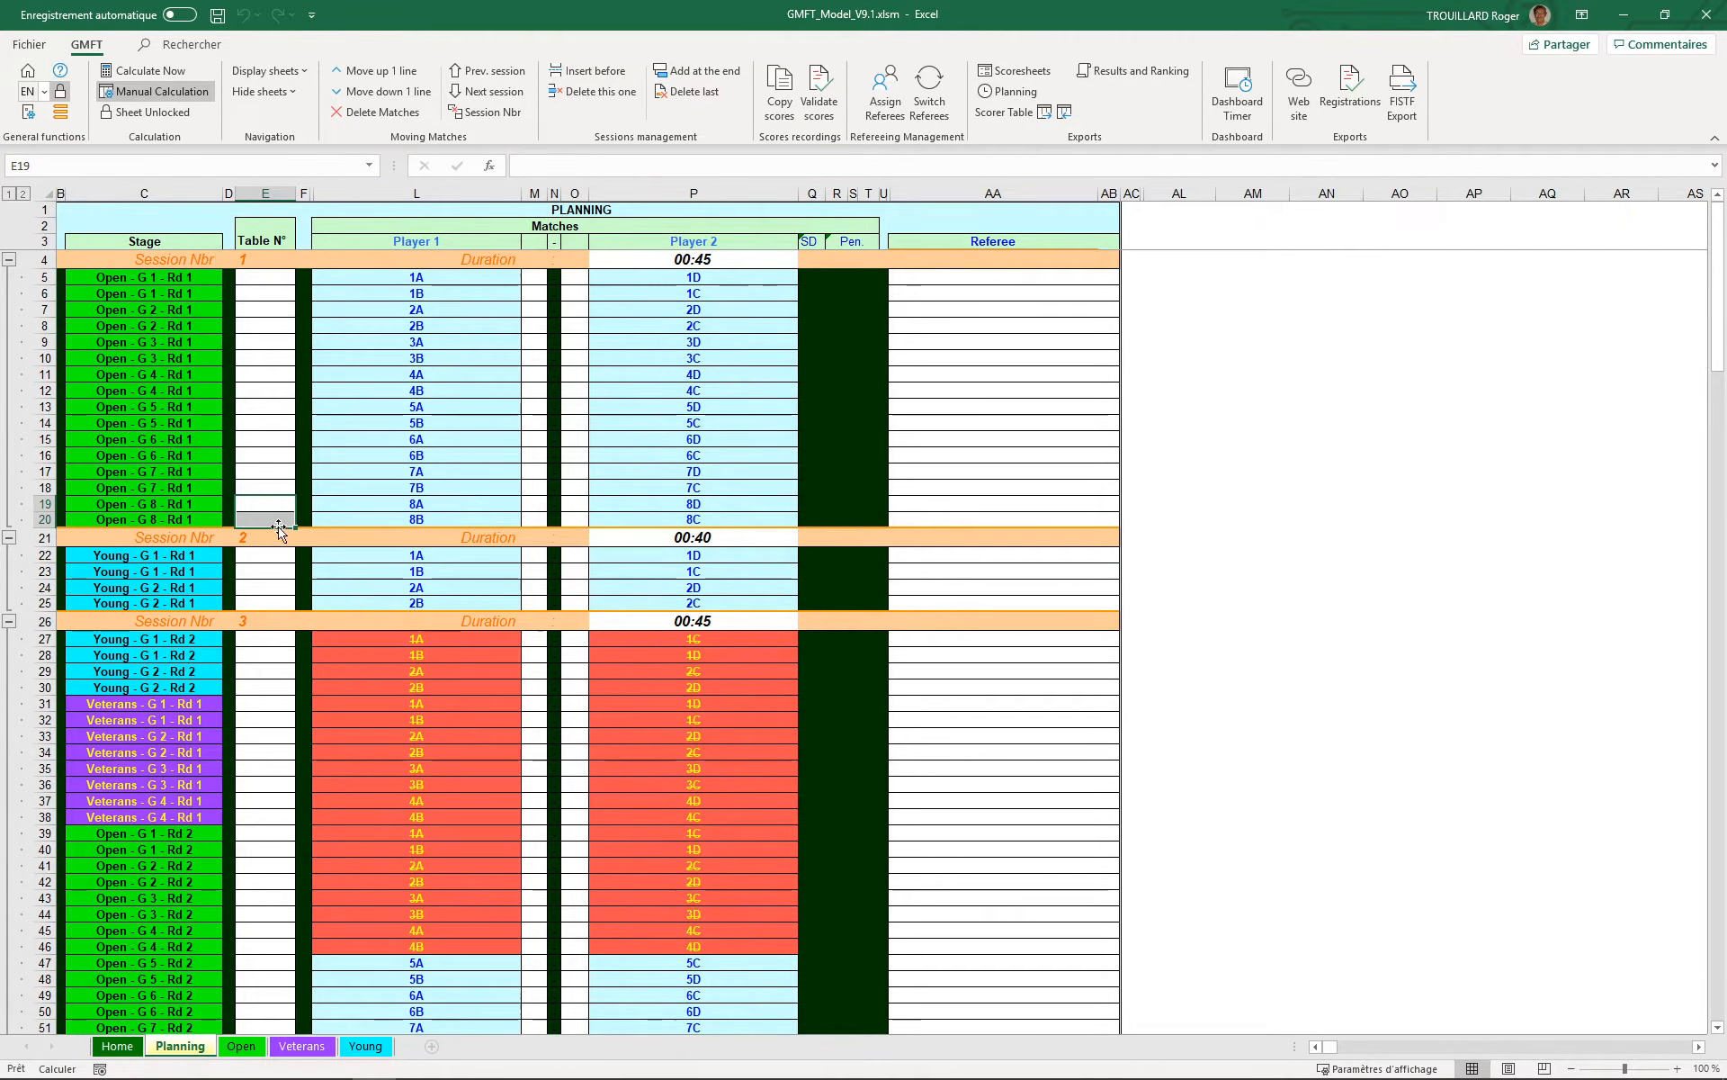
pyautogui.click(382, 97)
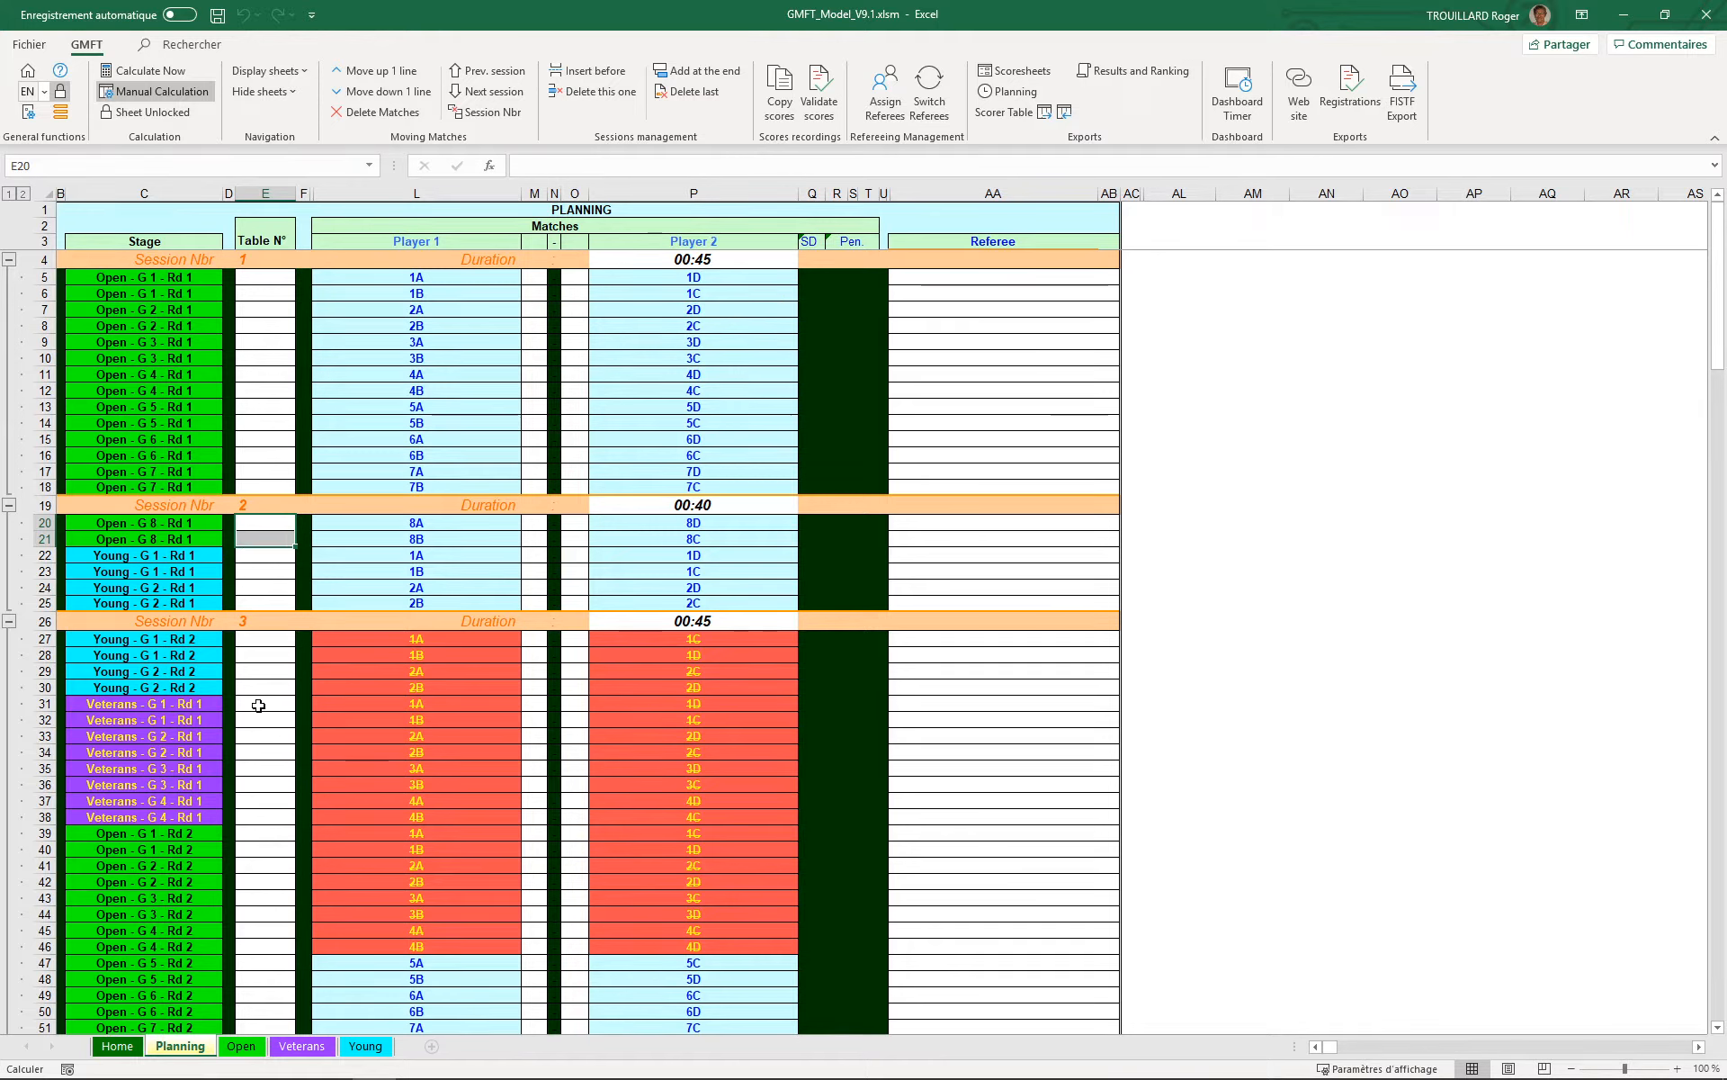
# Step: Move the eight Veterans Rd 1 matches from session 3 to session 2, and place the two Open G 8 Rd 1 matches first in session 2
pyautogui.moveTo(254, 699); pyautogui.dragTo(254, 819)
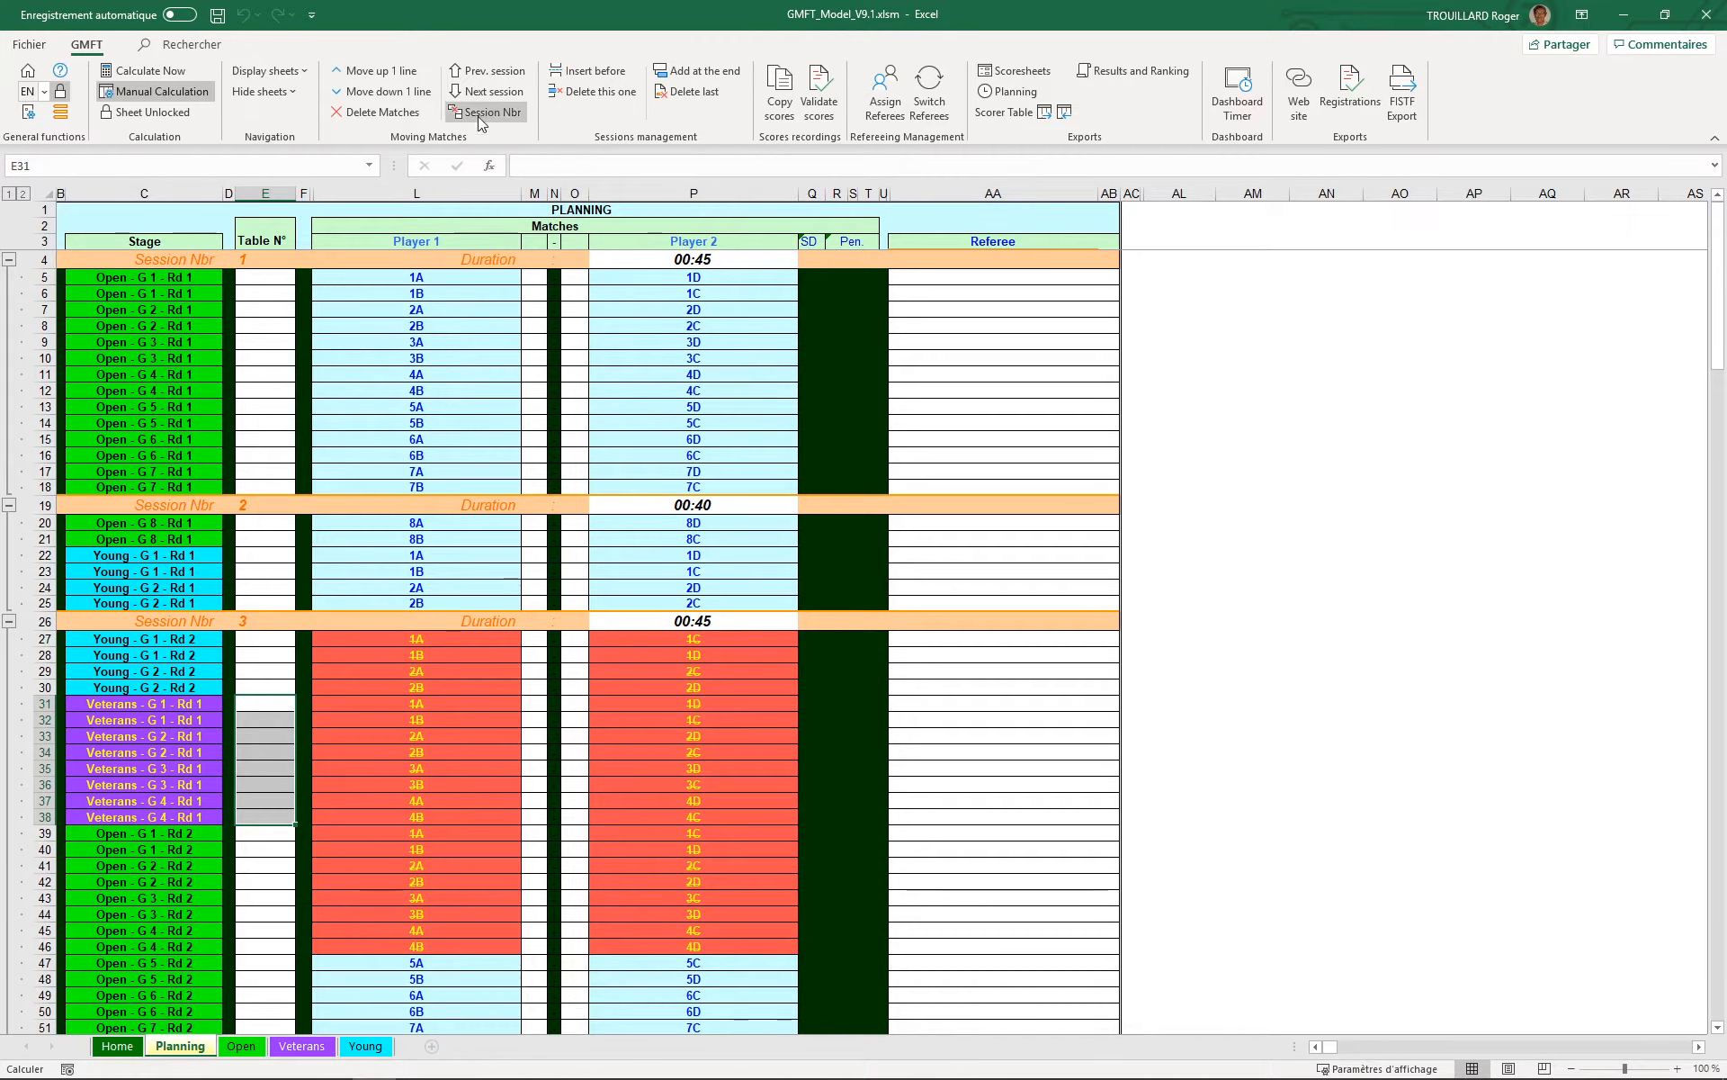
pyautogui.click(501, 70)
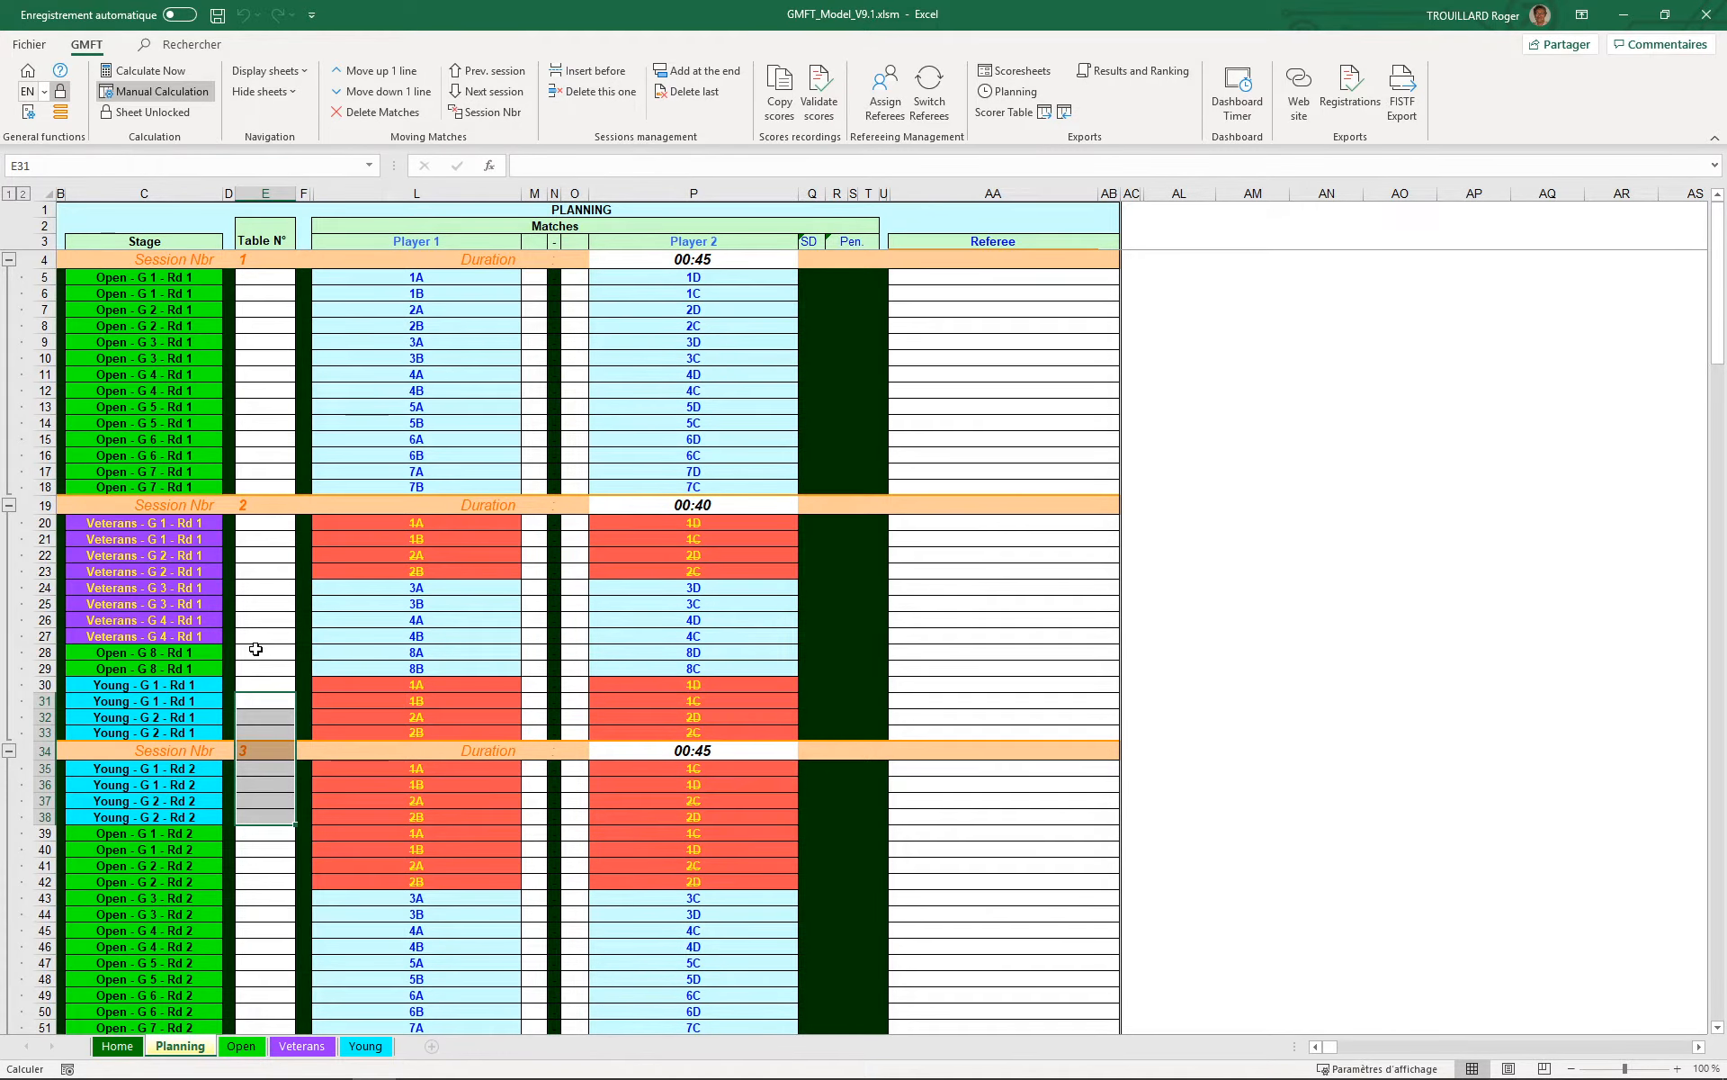
pyautogui.moveTo(256, 649); pyautogui.dragTo(259, 668)
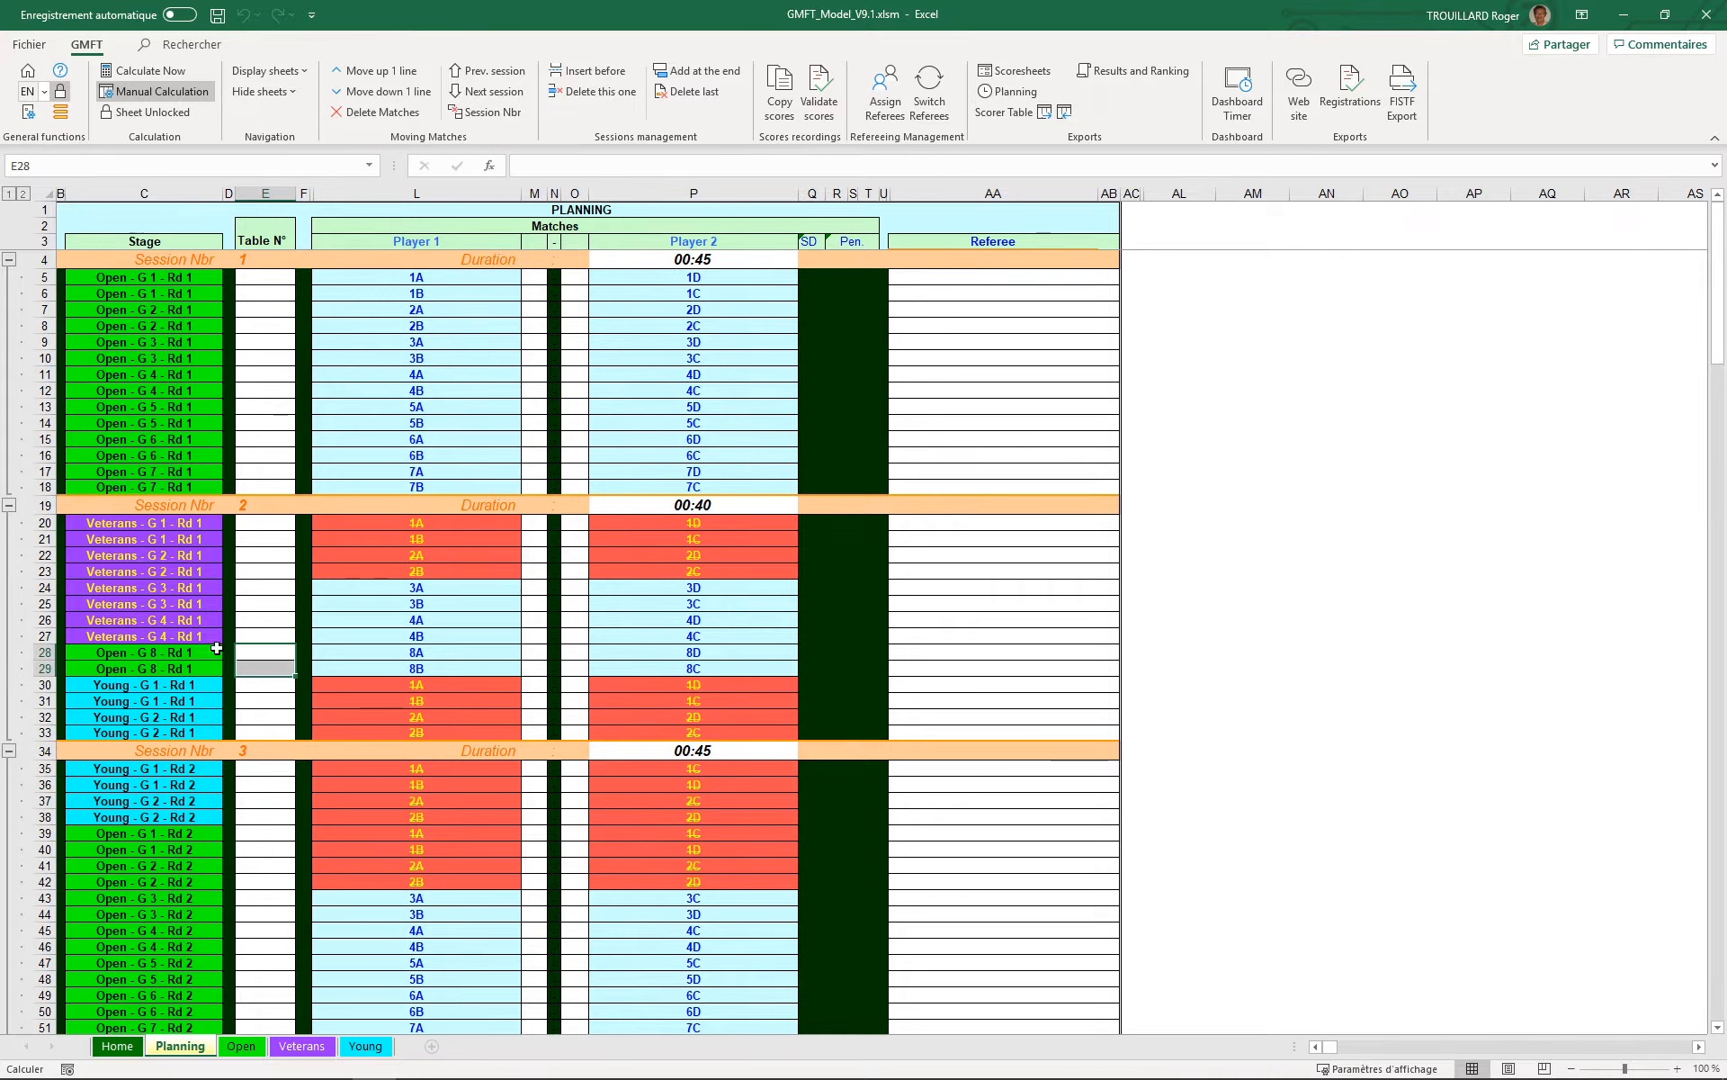
pyautogui.click(410, 74)
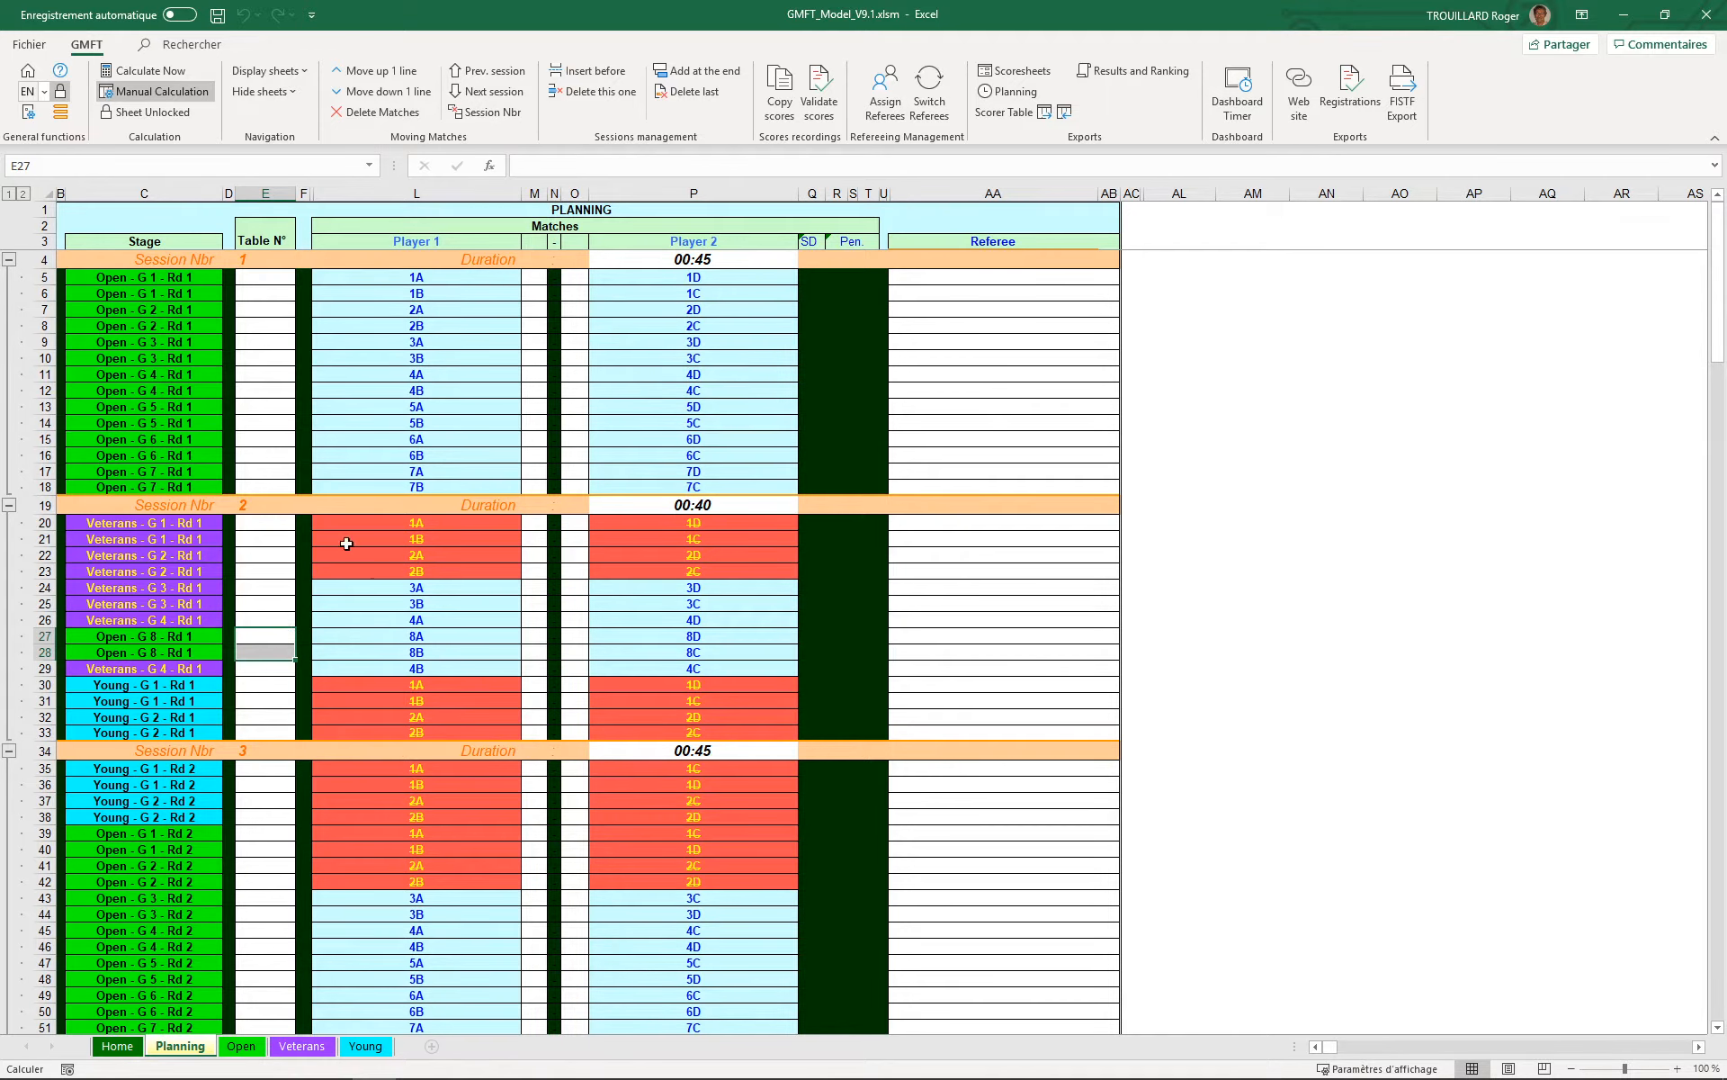
pyautogui.click(401, 75)
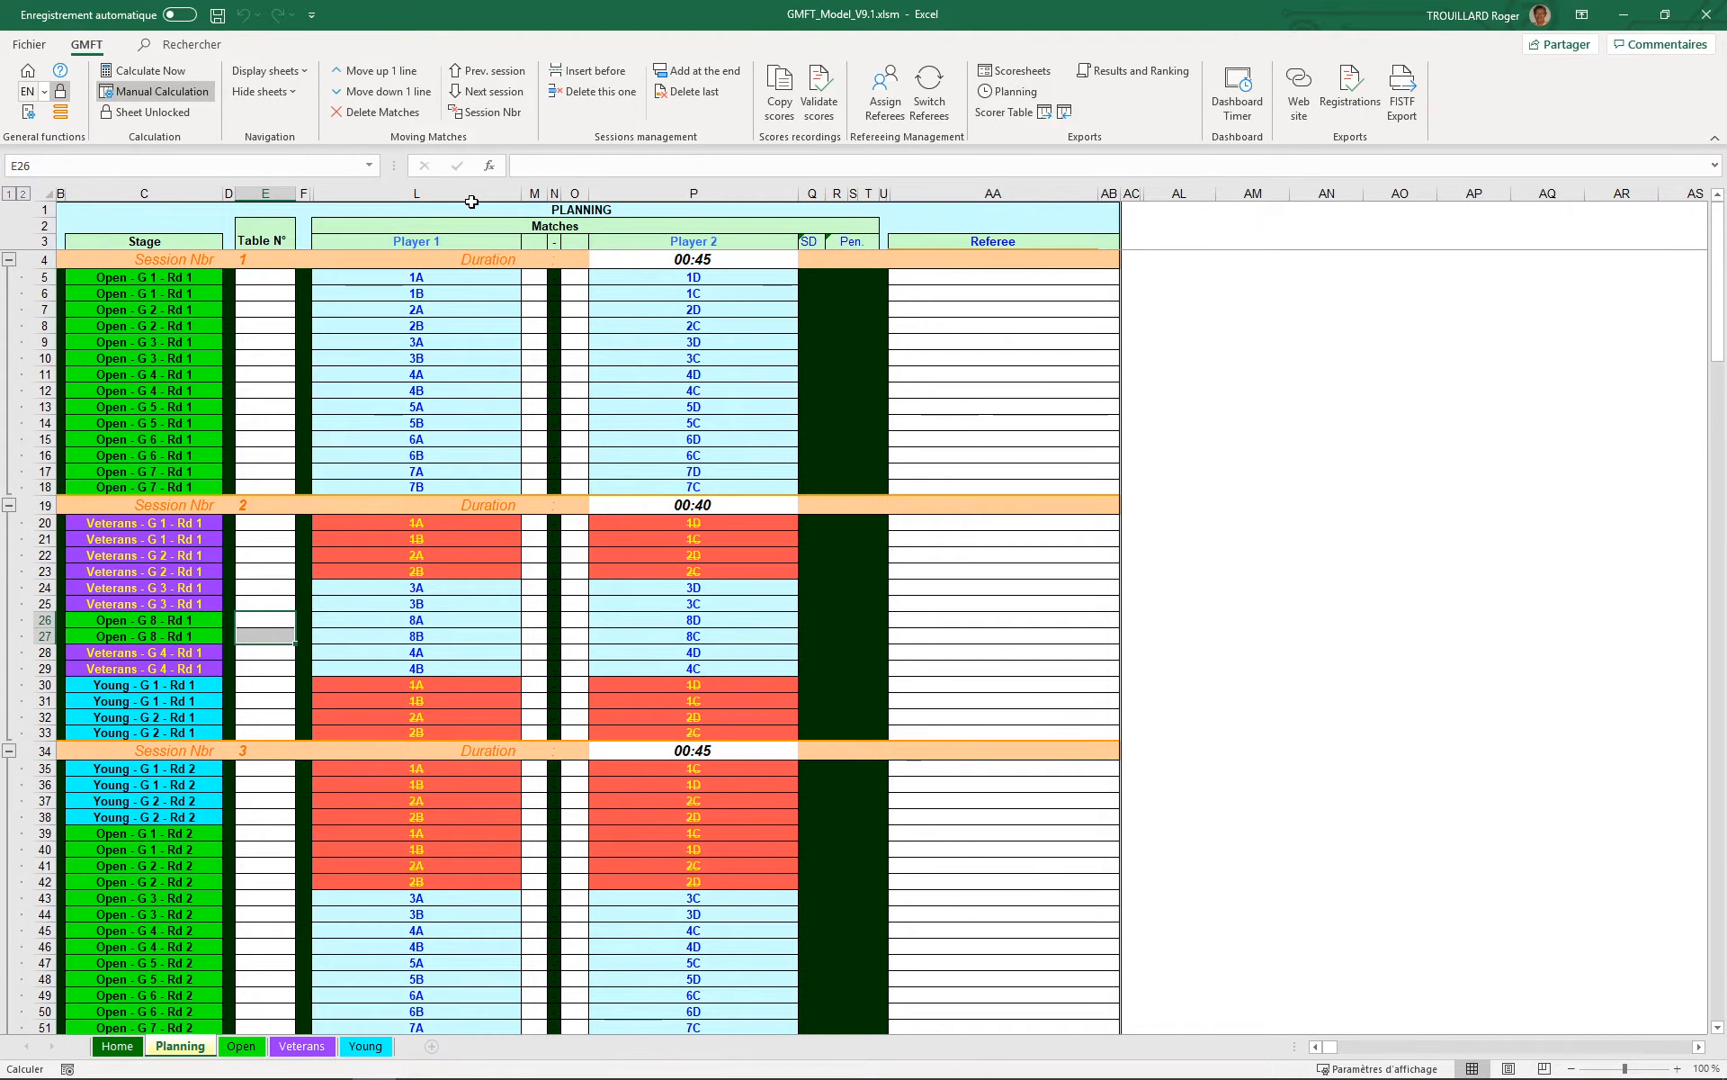
pyautogui.click(486, 121)
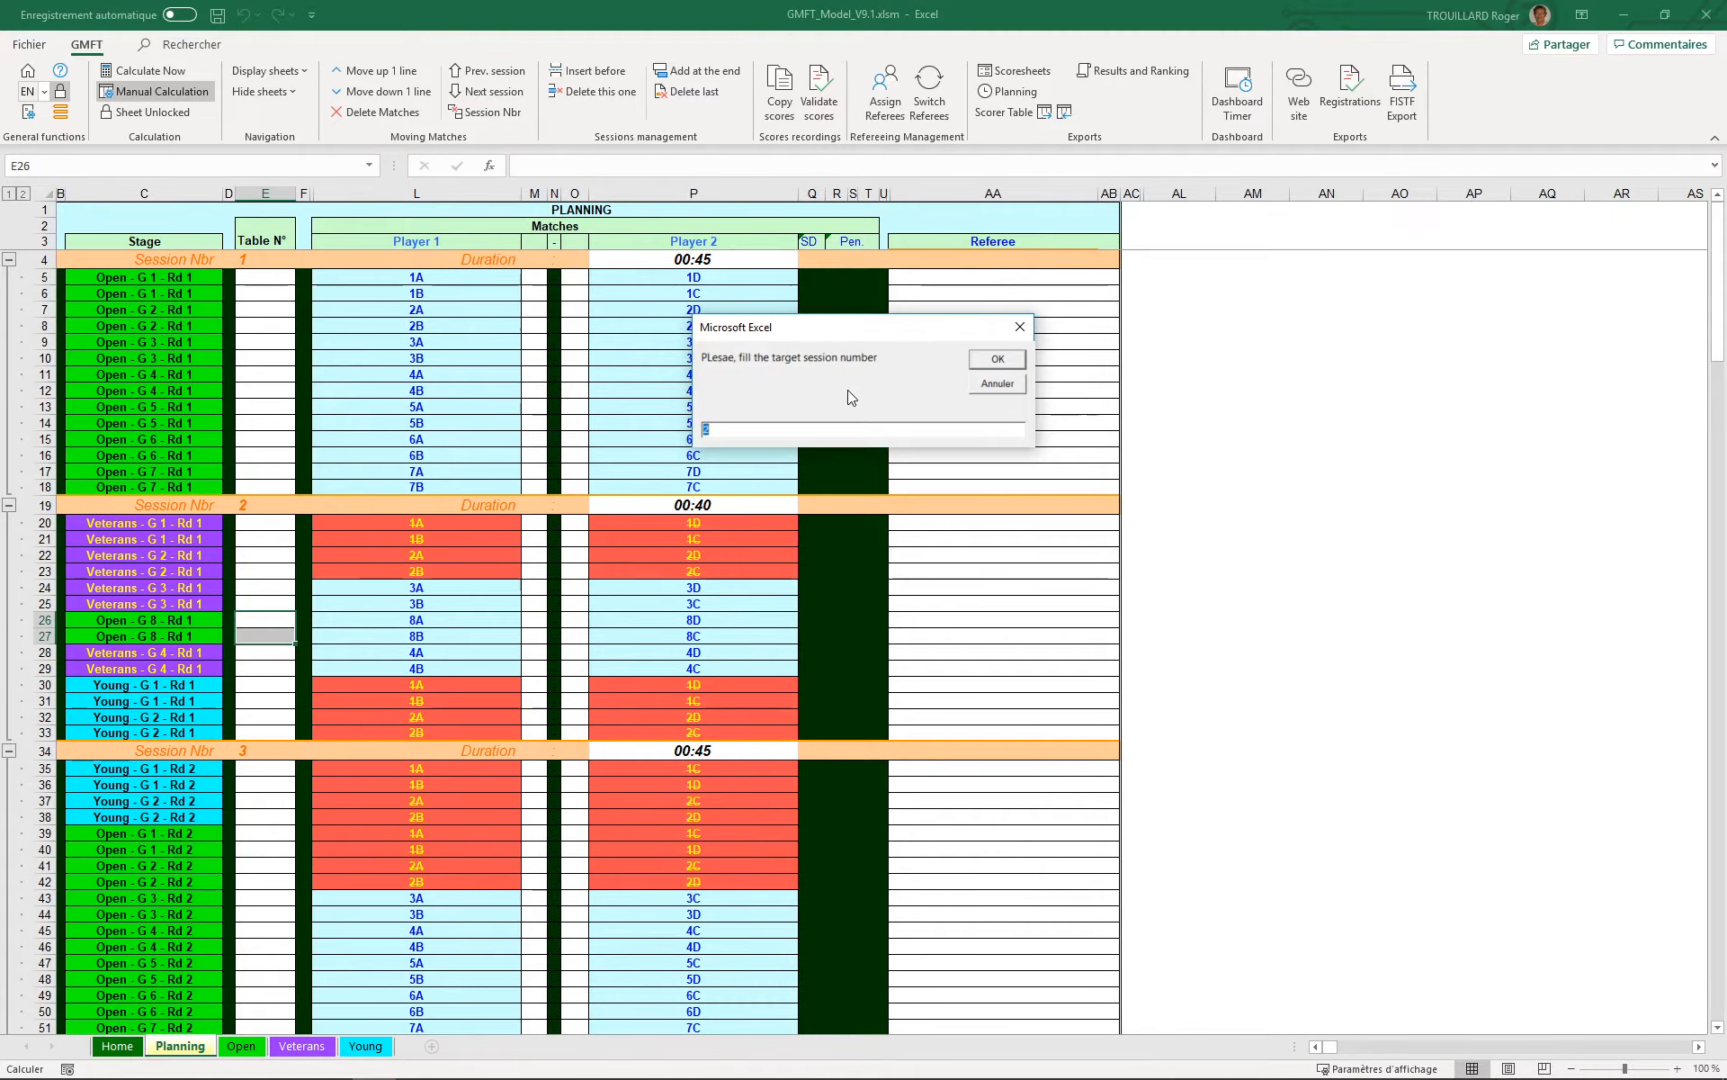
pyautogui.press('Return')
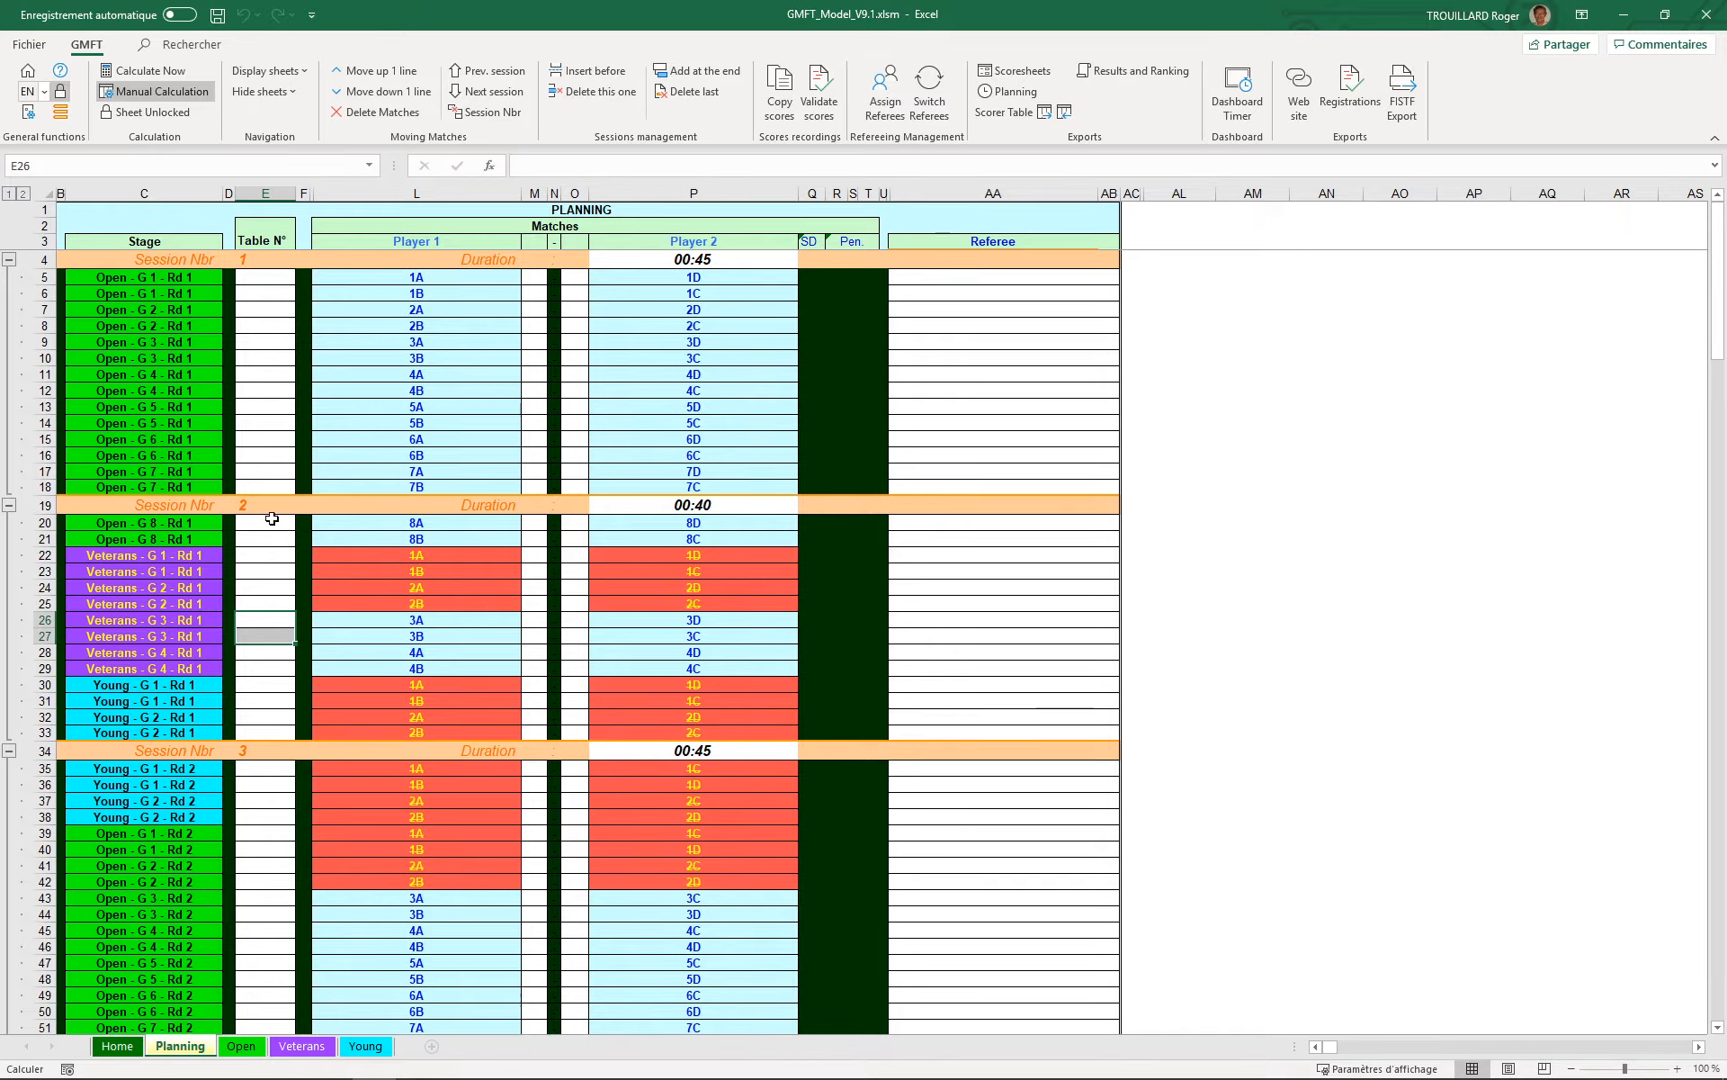
# Step: Number the tables of the session 1 matches from 1 to 14
pyautogui.click(276, 280)
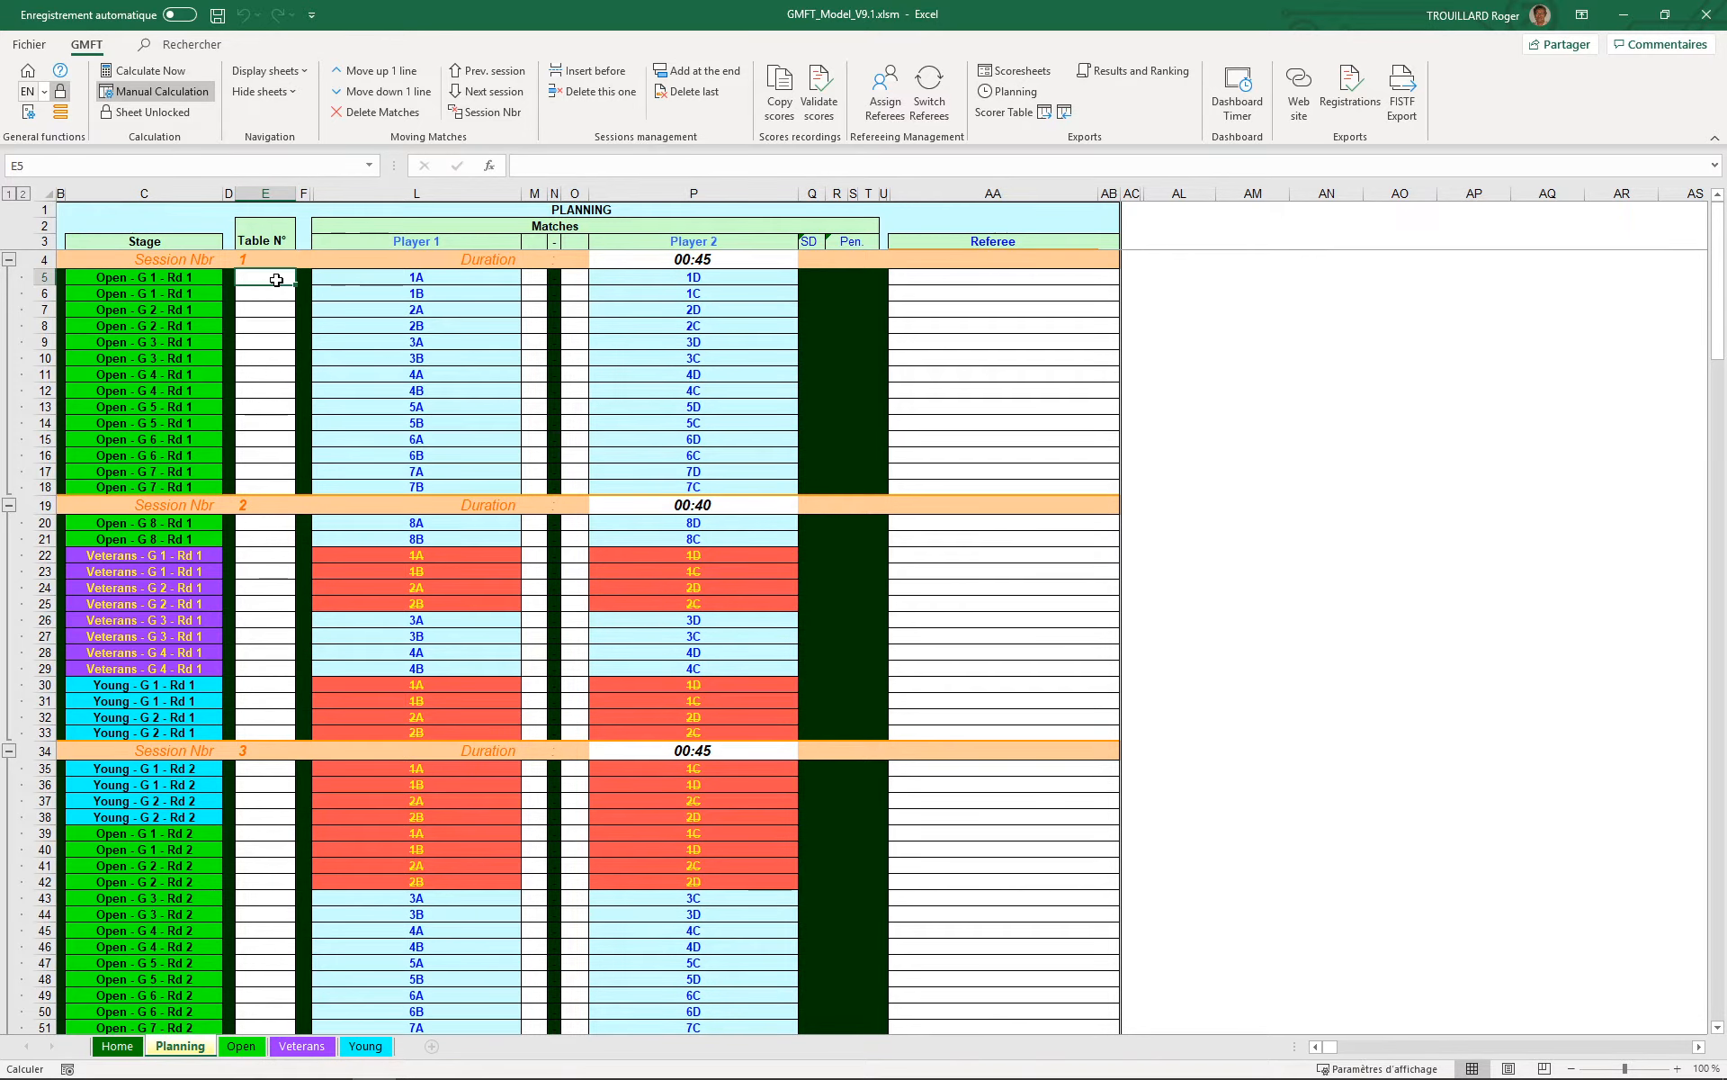
pyautogui.write('1')
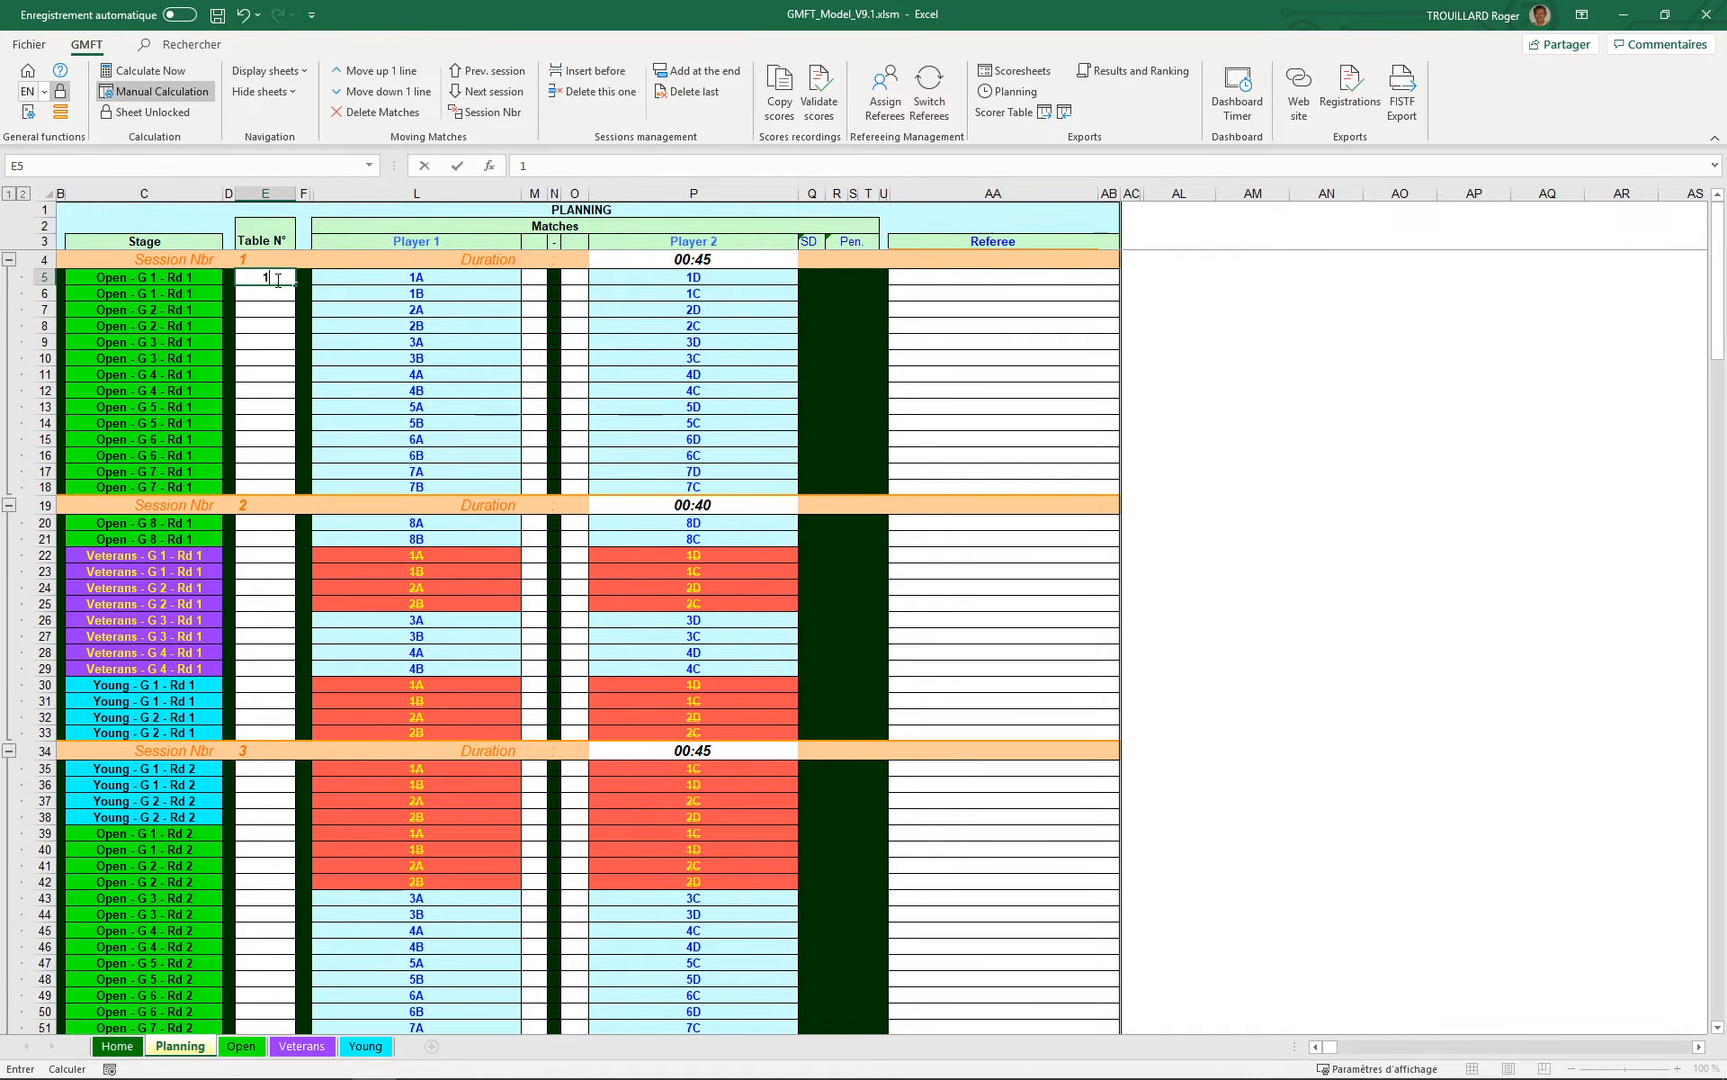
pyautogui.press('Return')
pyautogui.write('2')
pyautogui.press('Return')
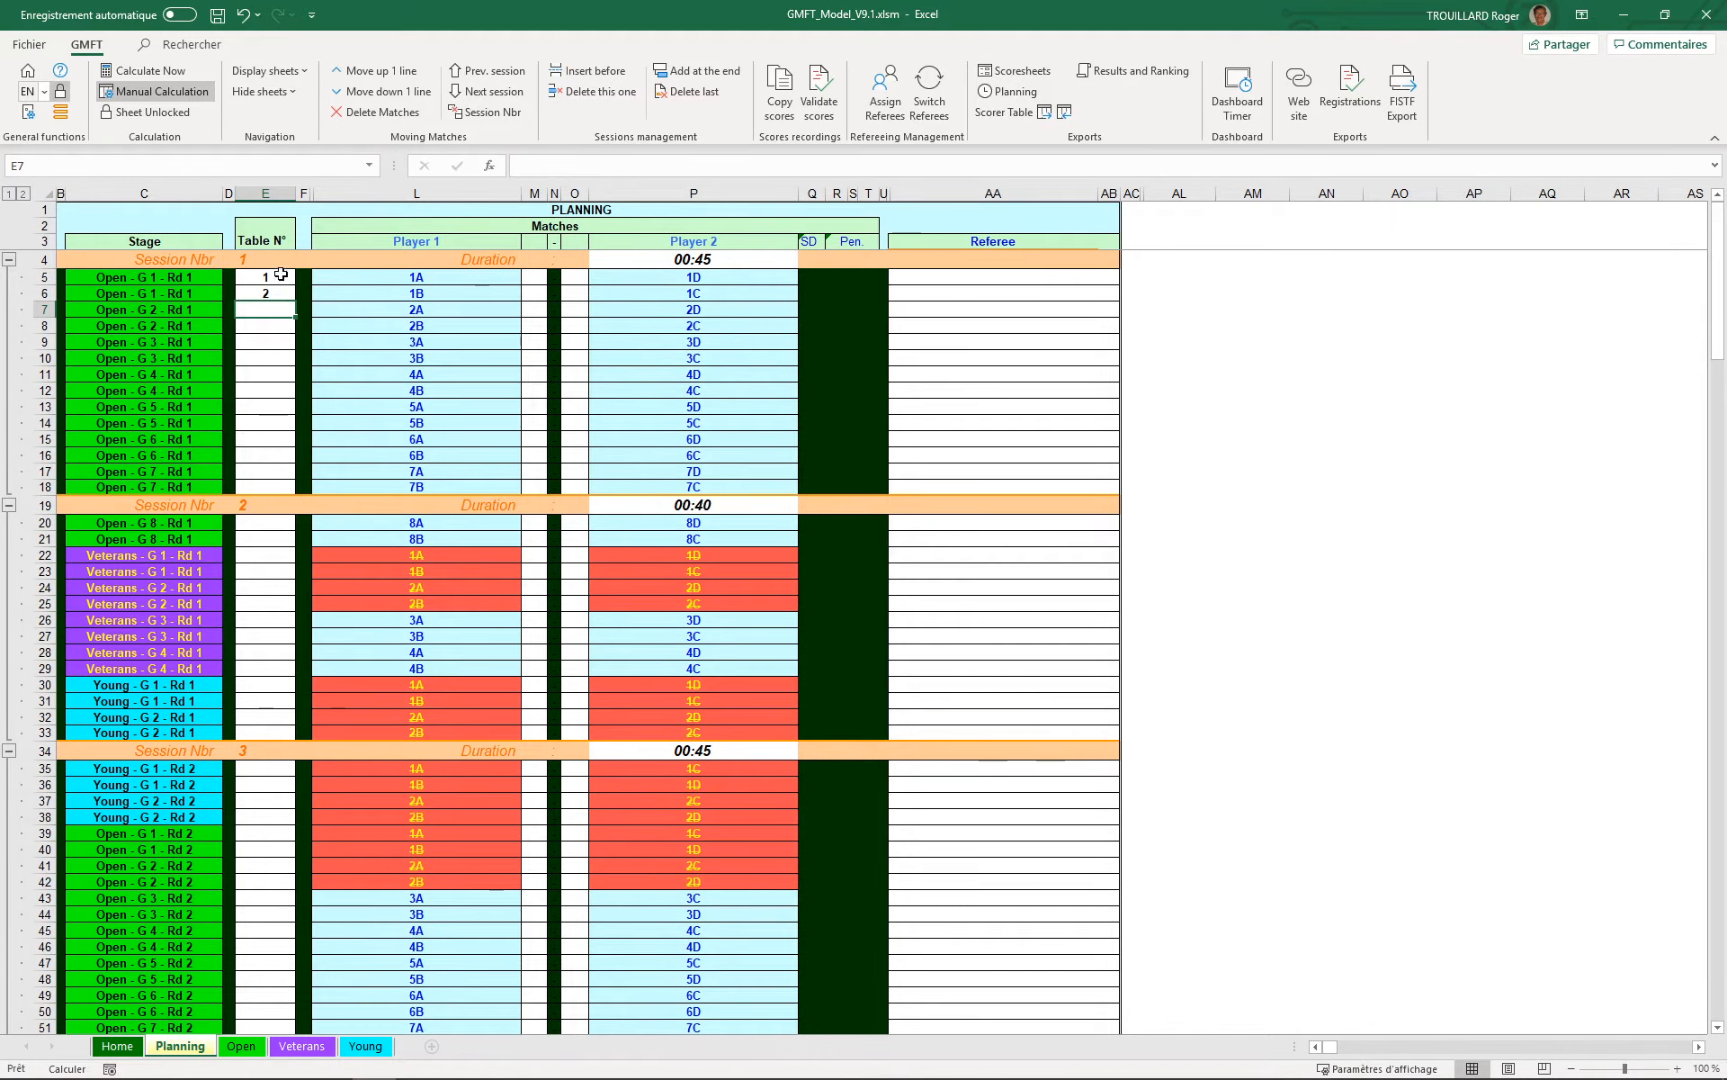
pyautogui.moveTo(280, 274); pyautogui.dragTo(281, 481)
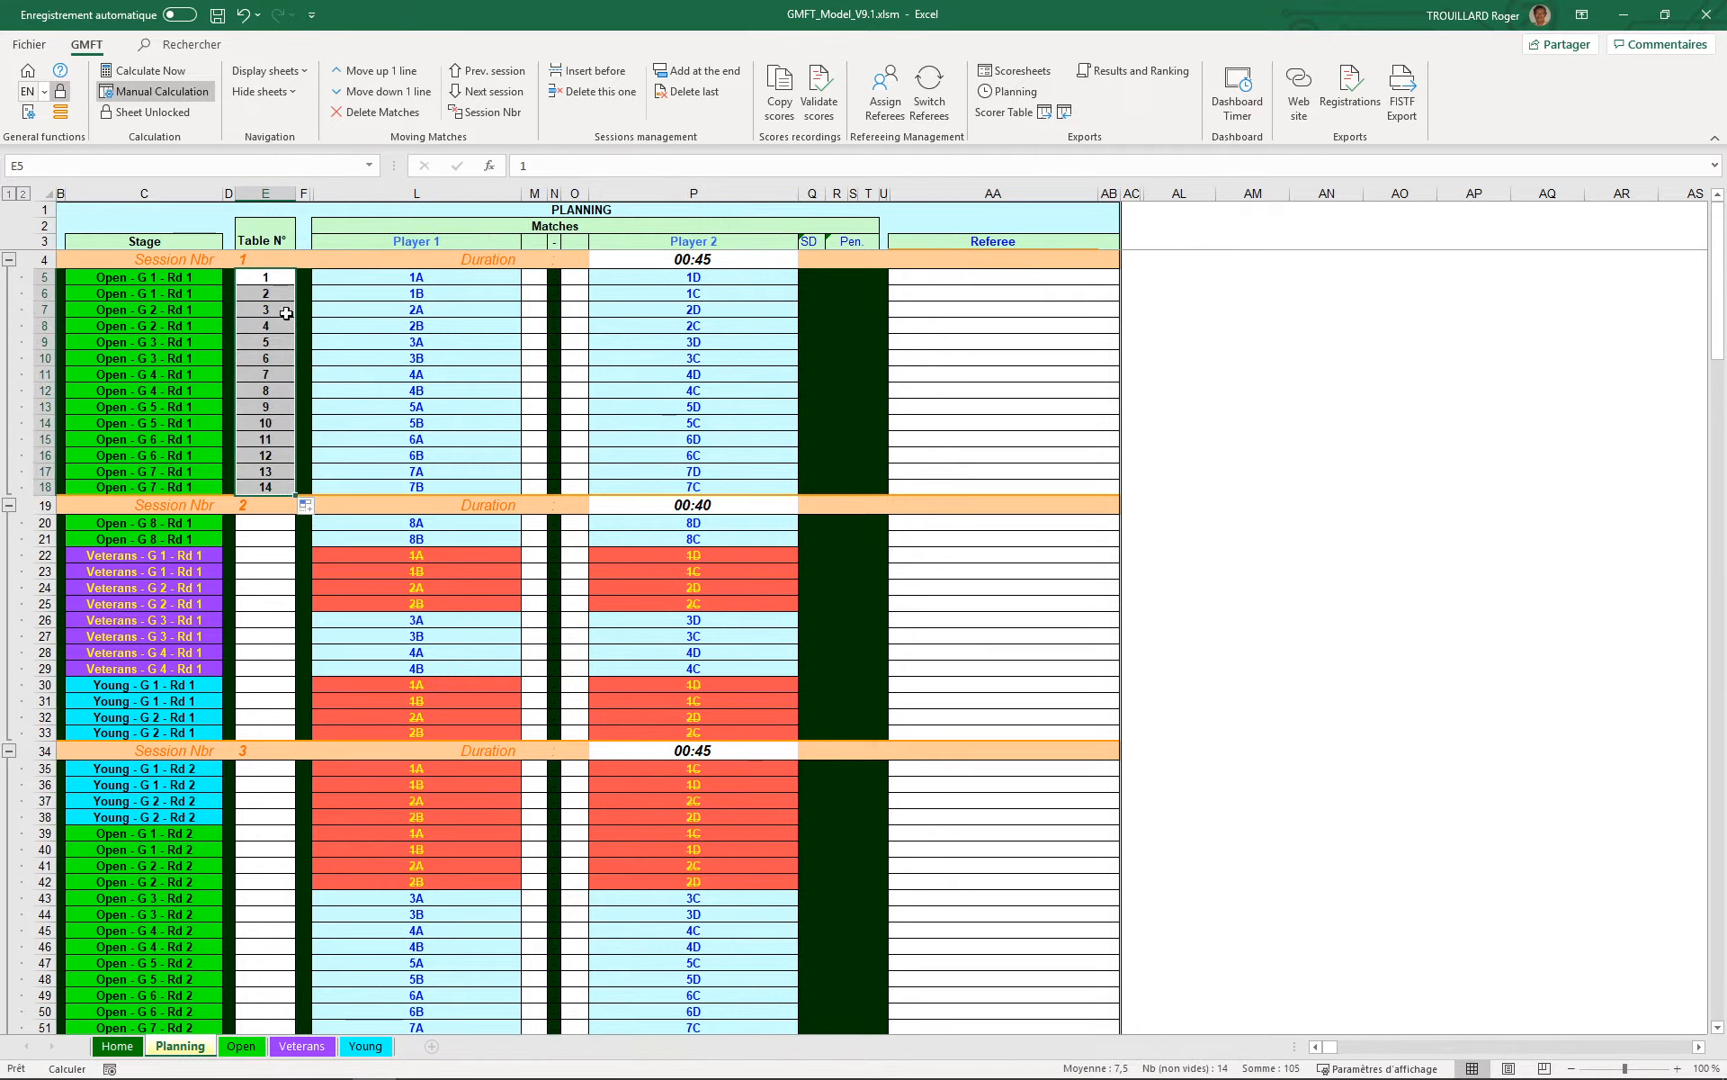
# Step: Copy the session 1 table numbers to the matches of session 2
pyautogui.hotkey('ctrl', 'c')
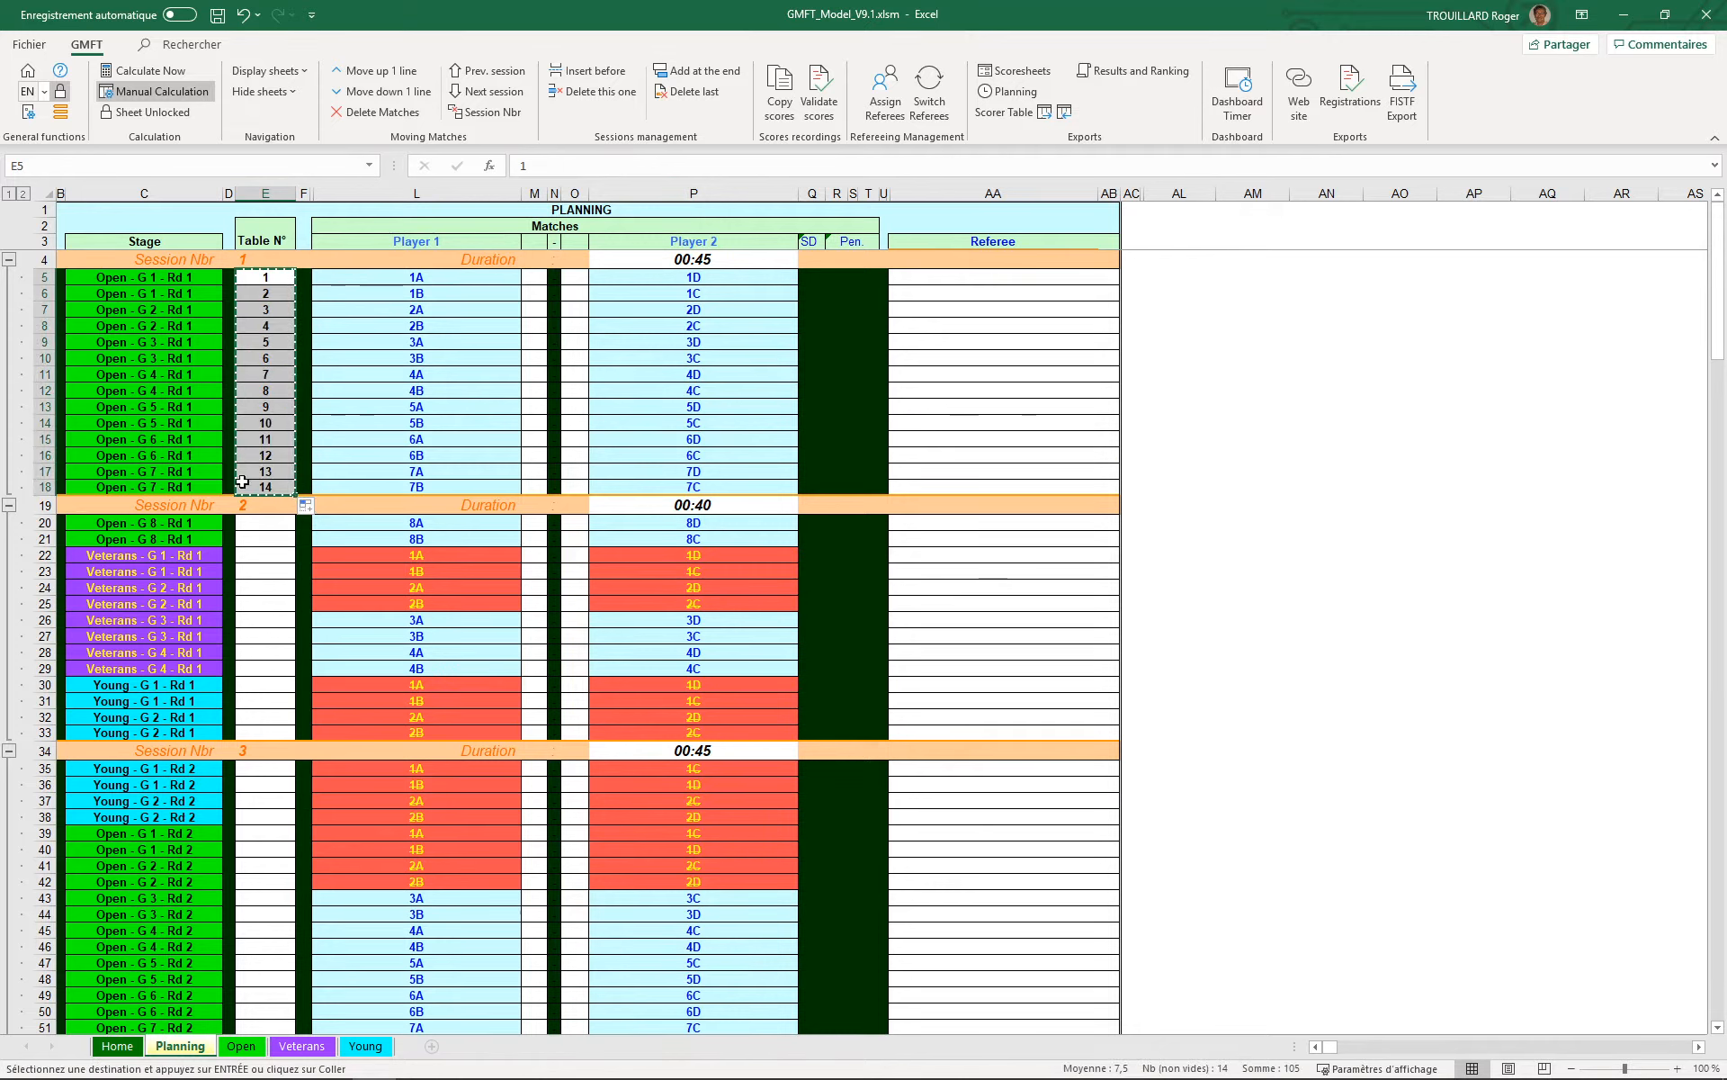
pyautogui.click(276, 531)
pyautogui.hotkey('ctrl', 'v')
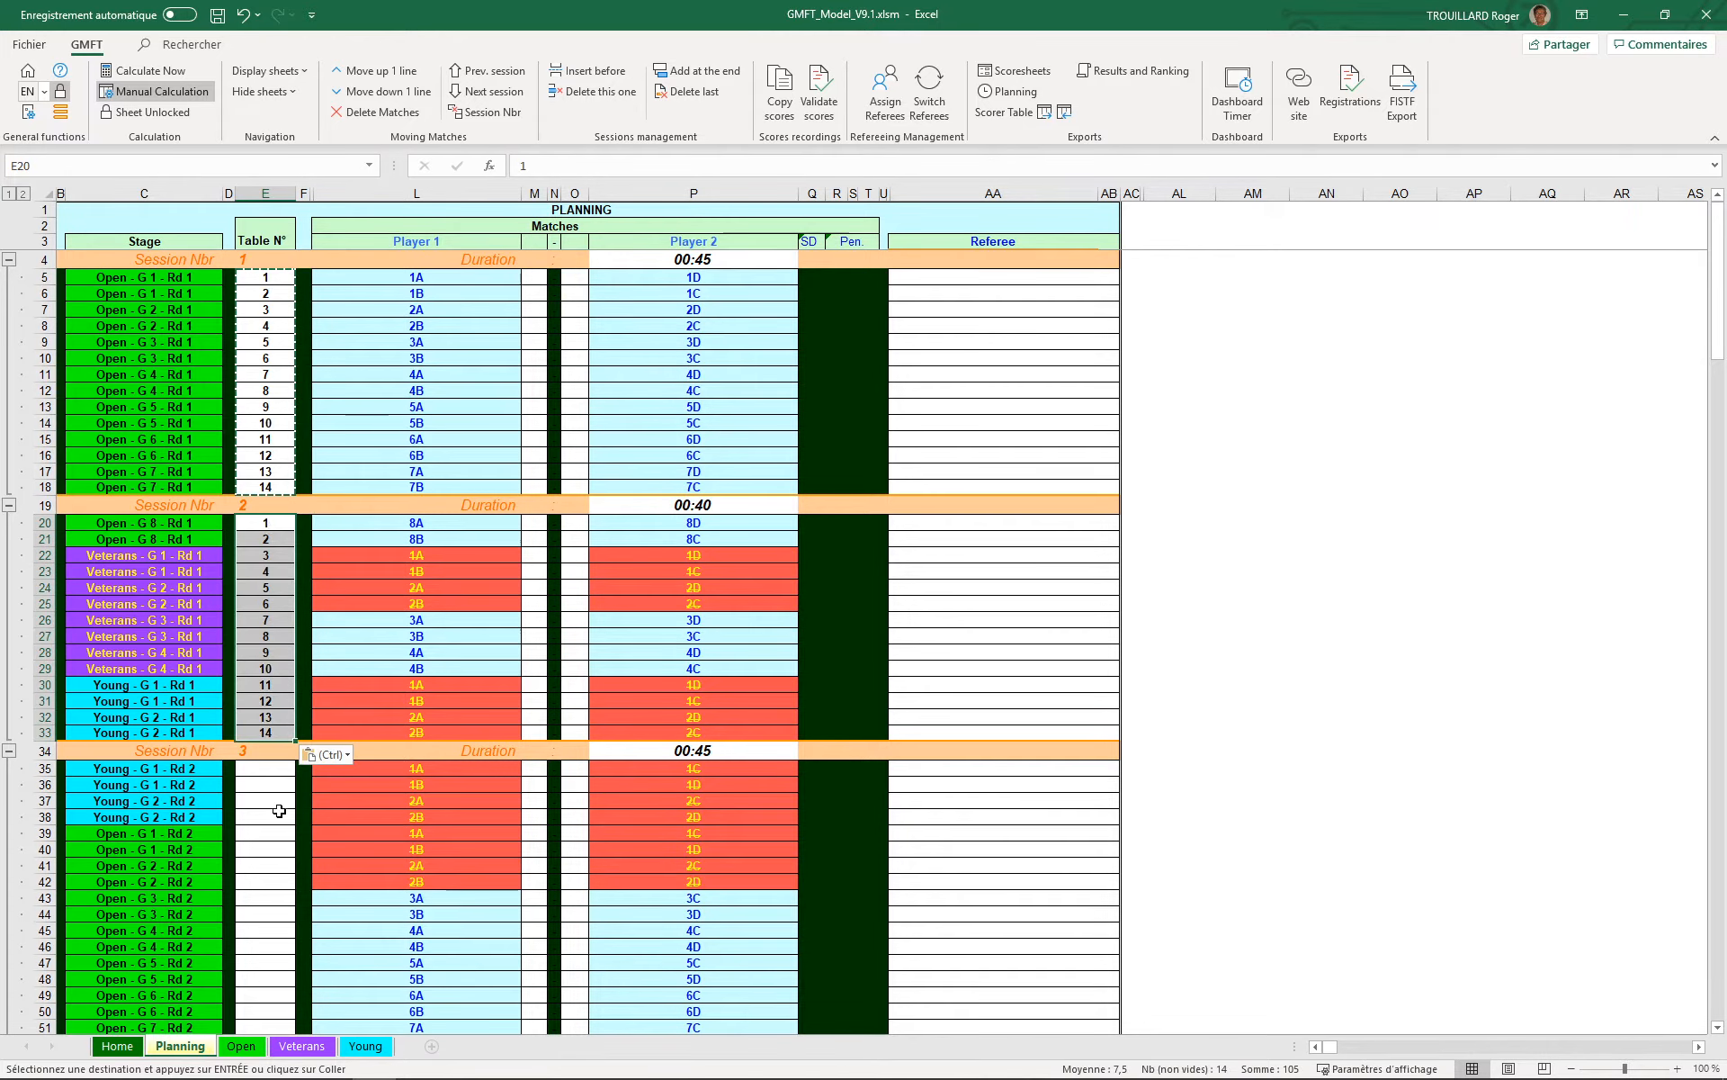
# Step: Insert a new session before session 4 in the planning
pyautogui.scroll(-4, 263, 768)
pyautogui.scroll(-1, 263, 767)
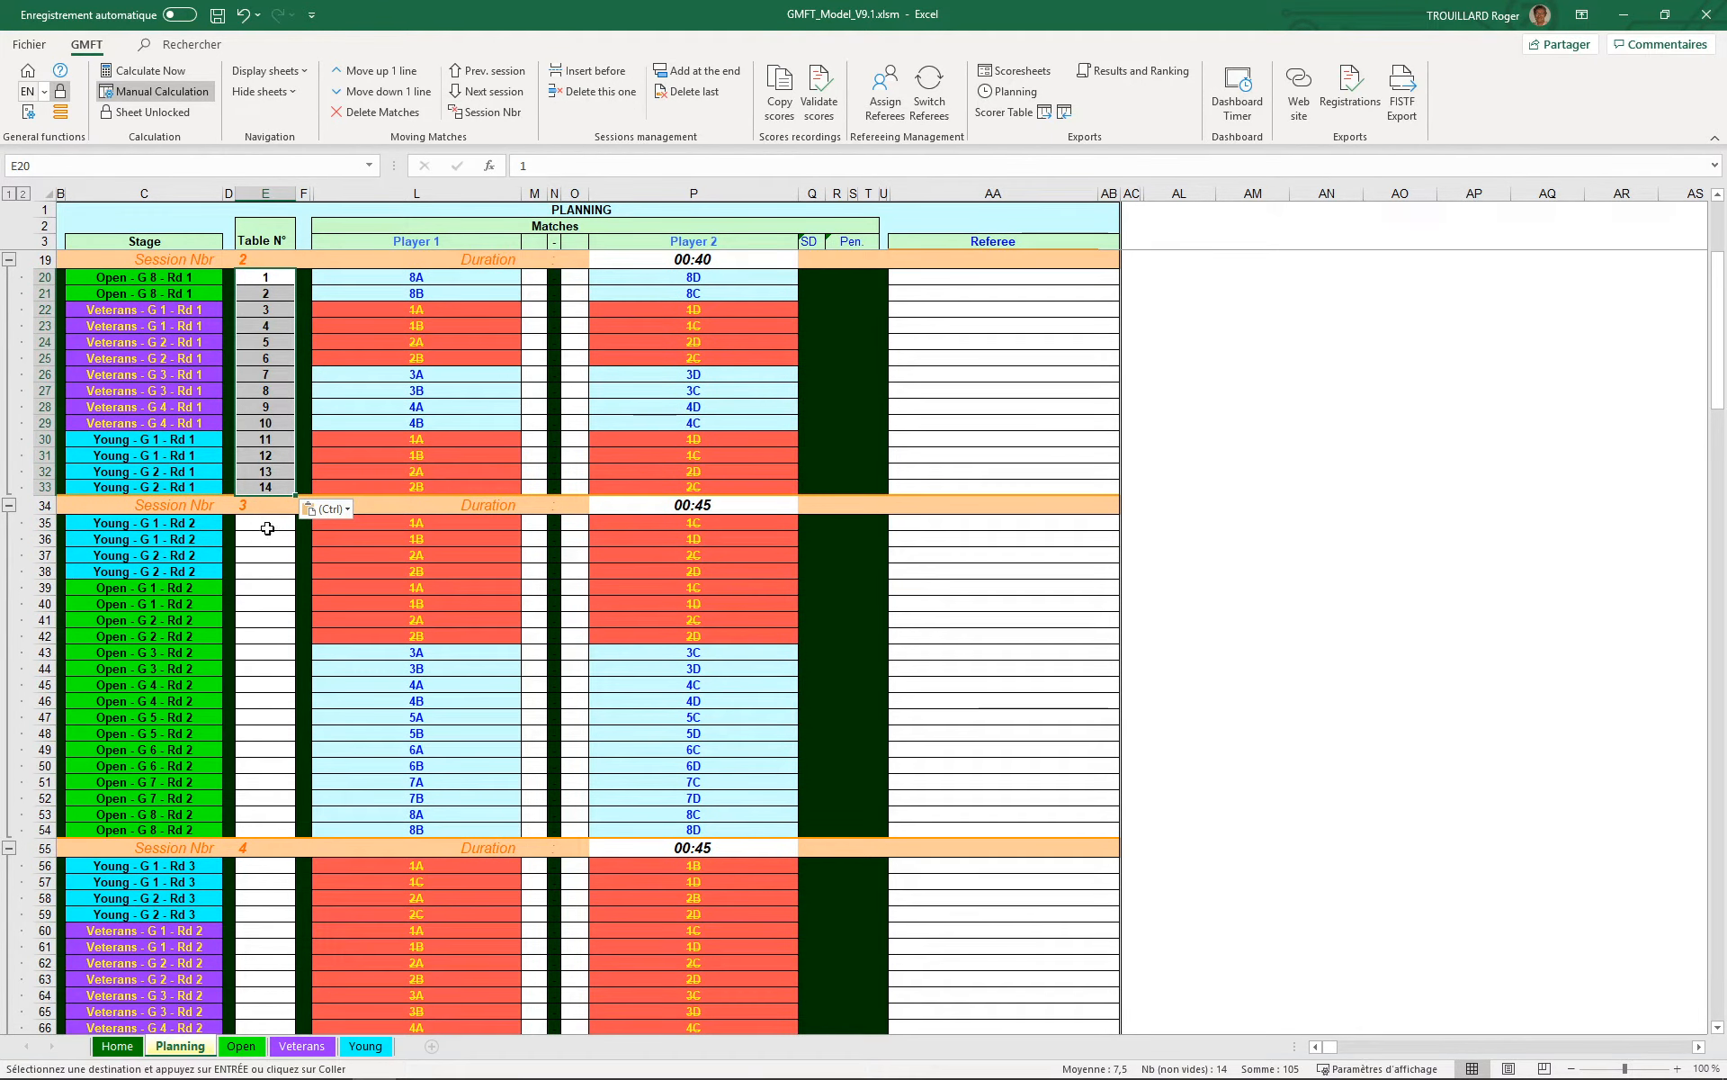
pyautogui.click(252, 848)
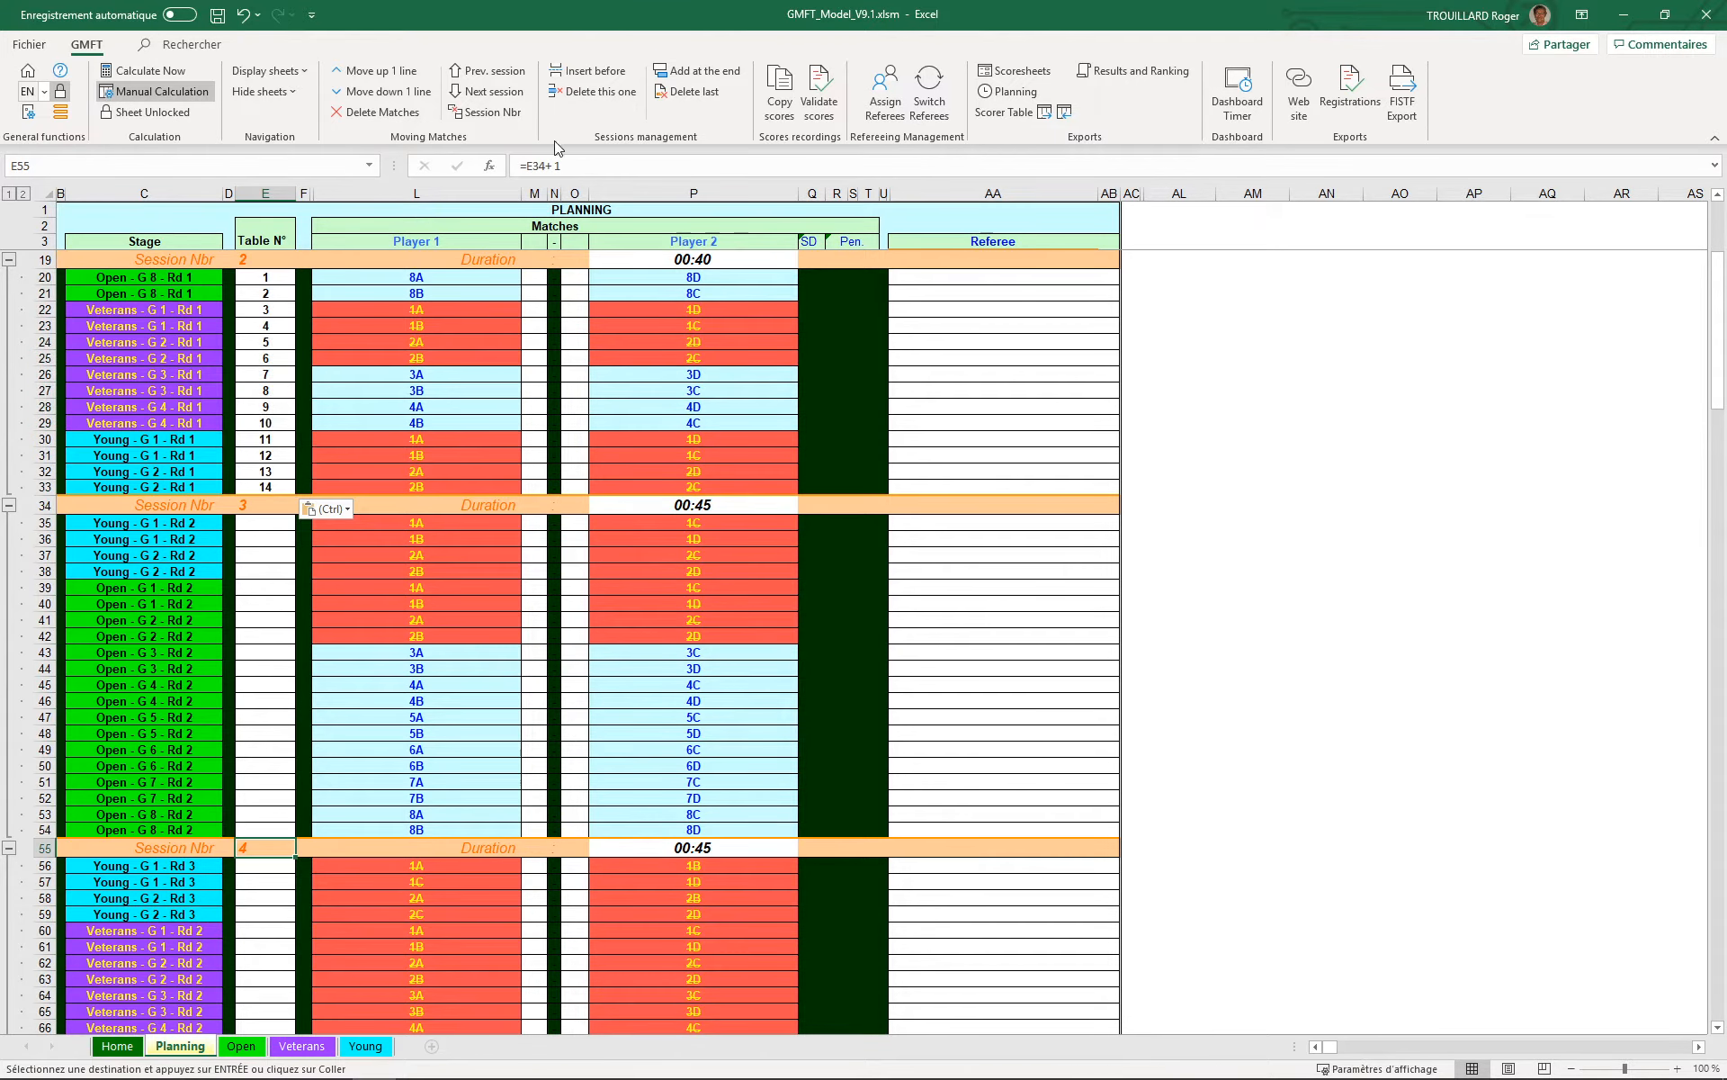
pyautogui.click(608, 74)
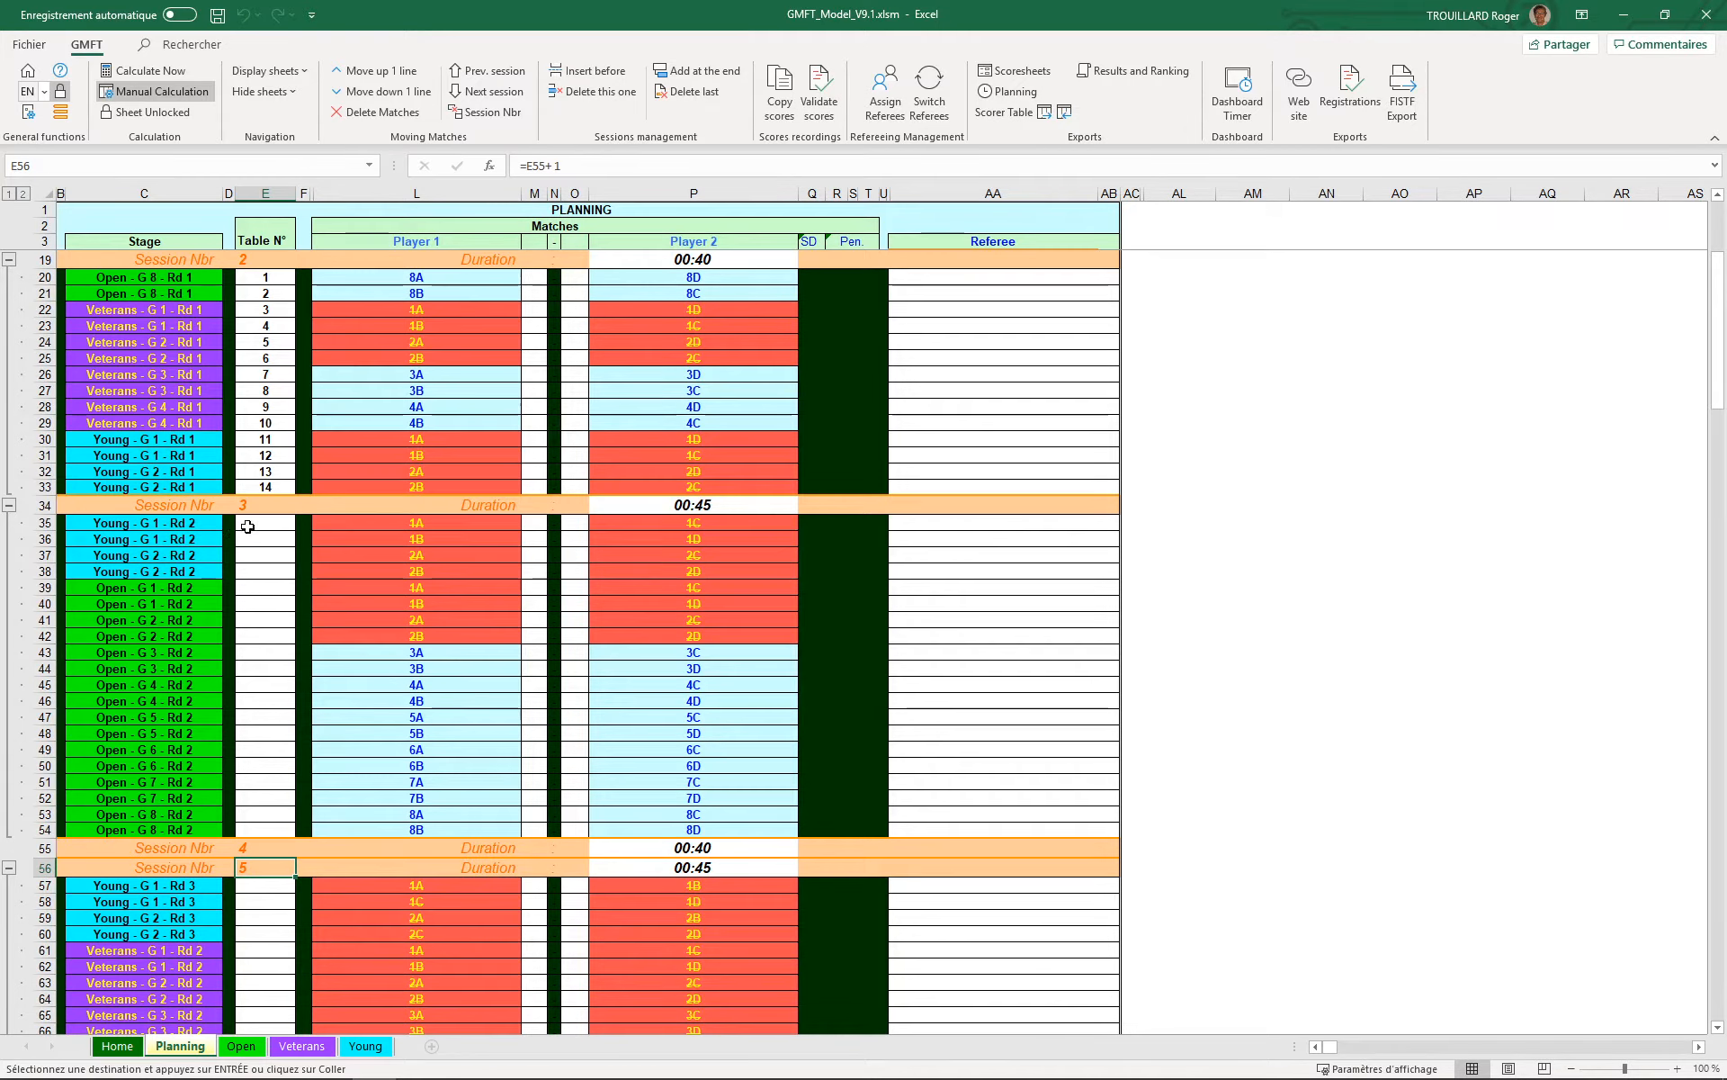
# Step: Move the four Young Rd 2 matches and the two Open G 8 Rd 2 matches from session 3 into the empty session 4
pyautogui.moveTo(248, 527); pyautogui.dragTo(261, 573)
pyautogui.click(486, 91)
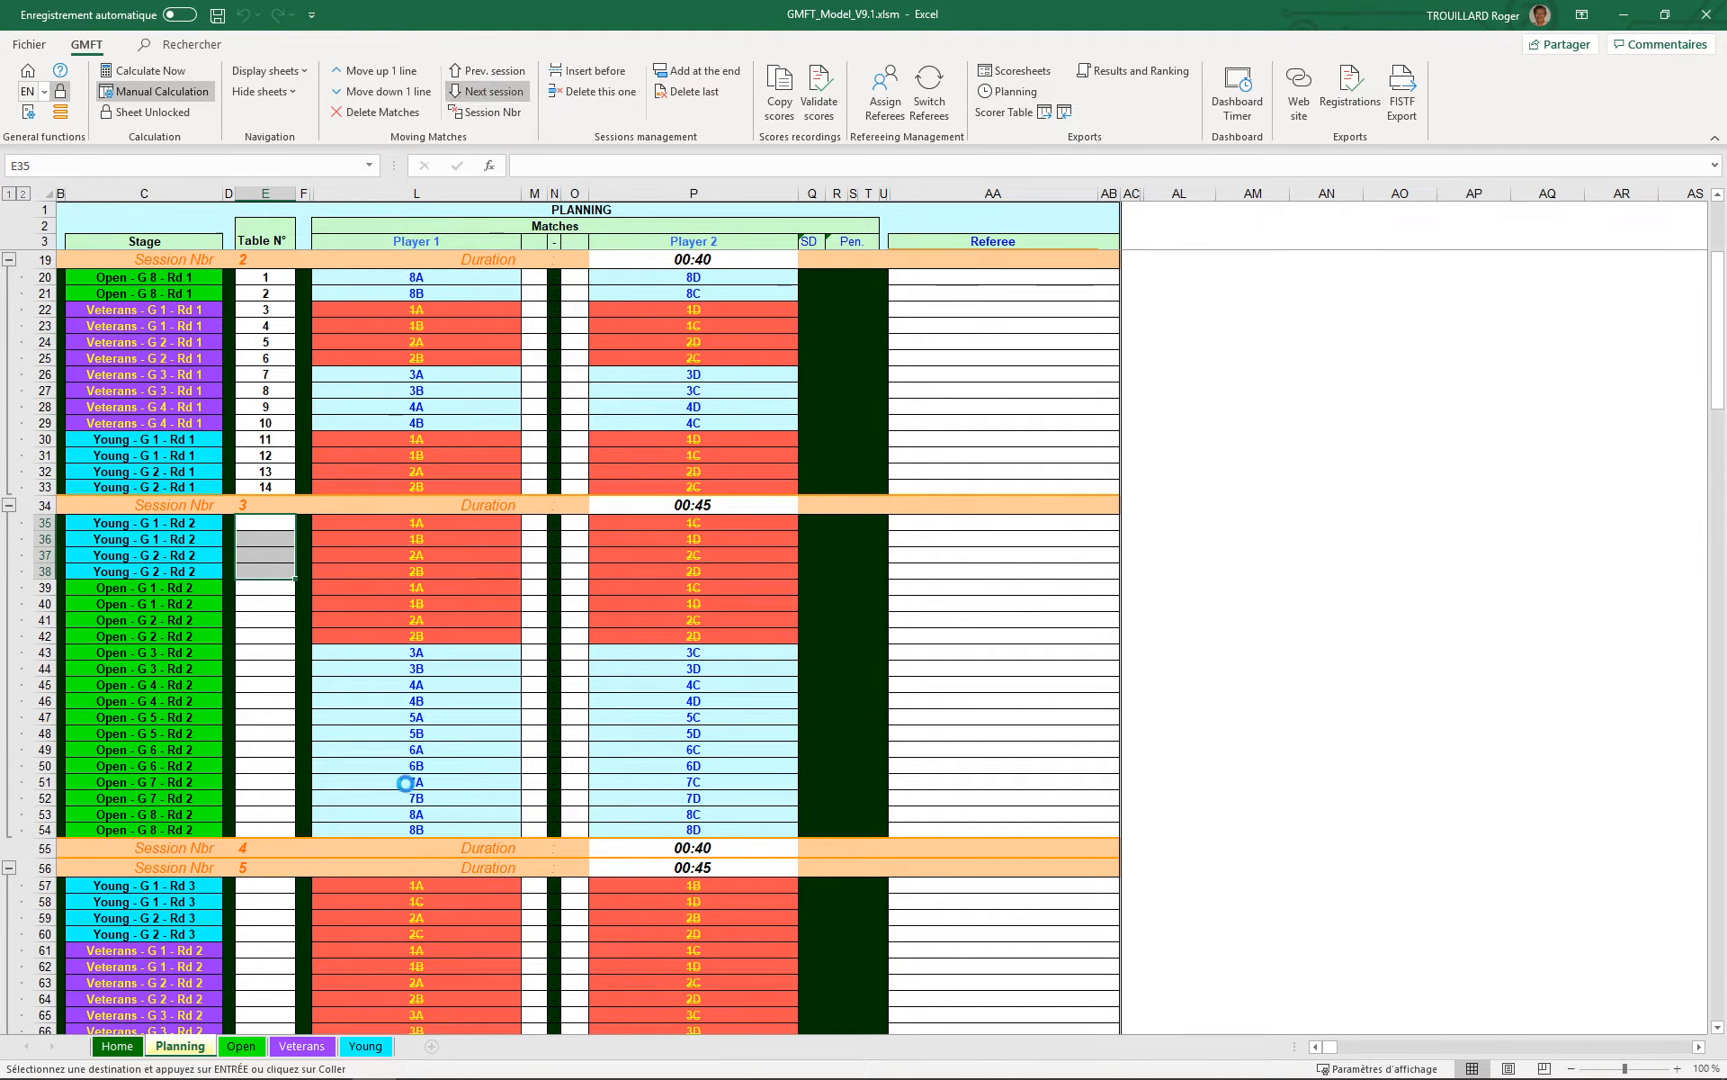
pyautogui.moveTo(259, 748); pyautogui.dragTo(261, 764)
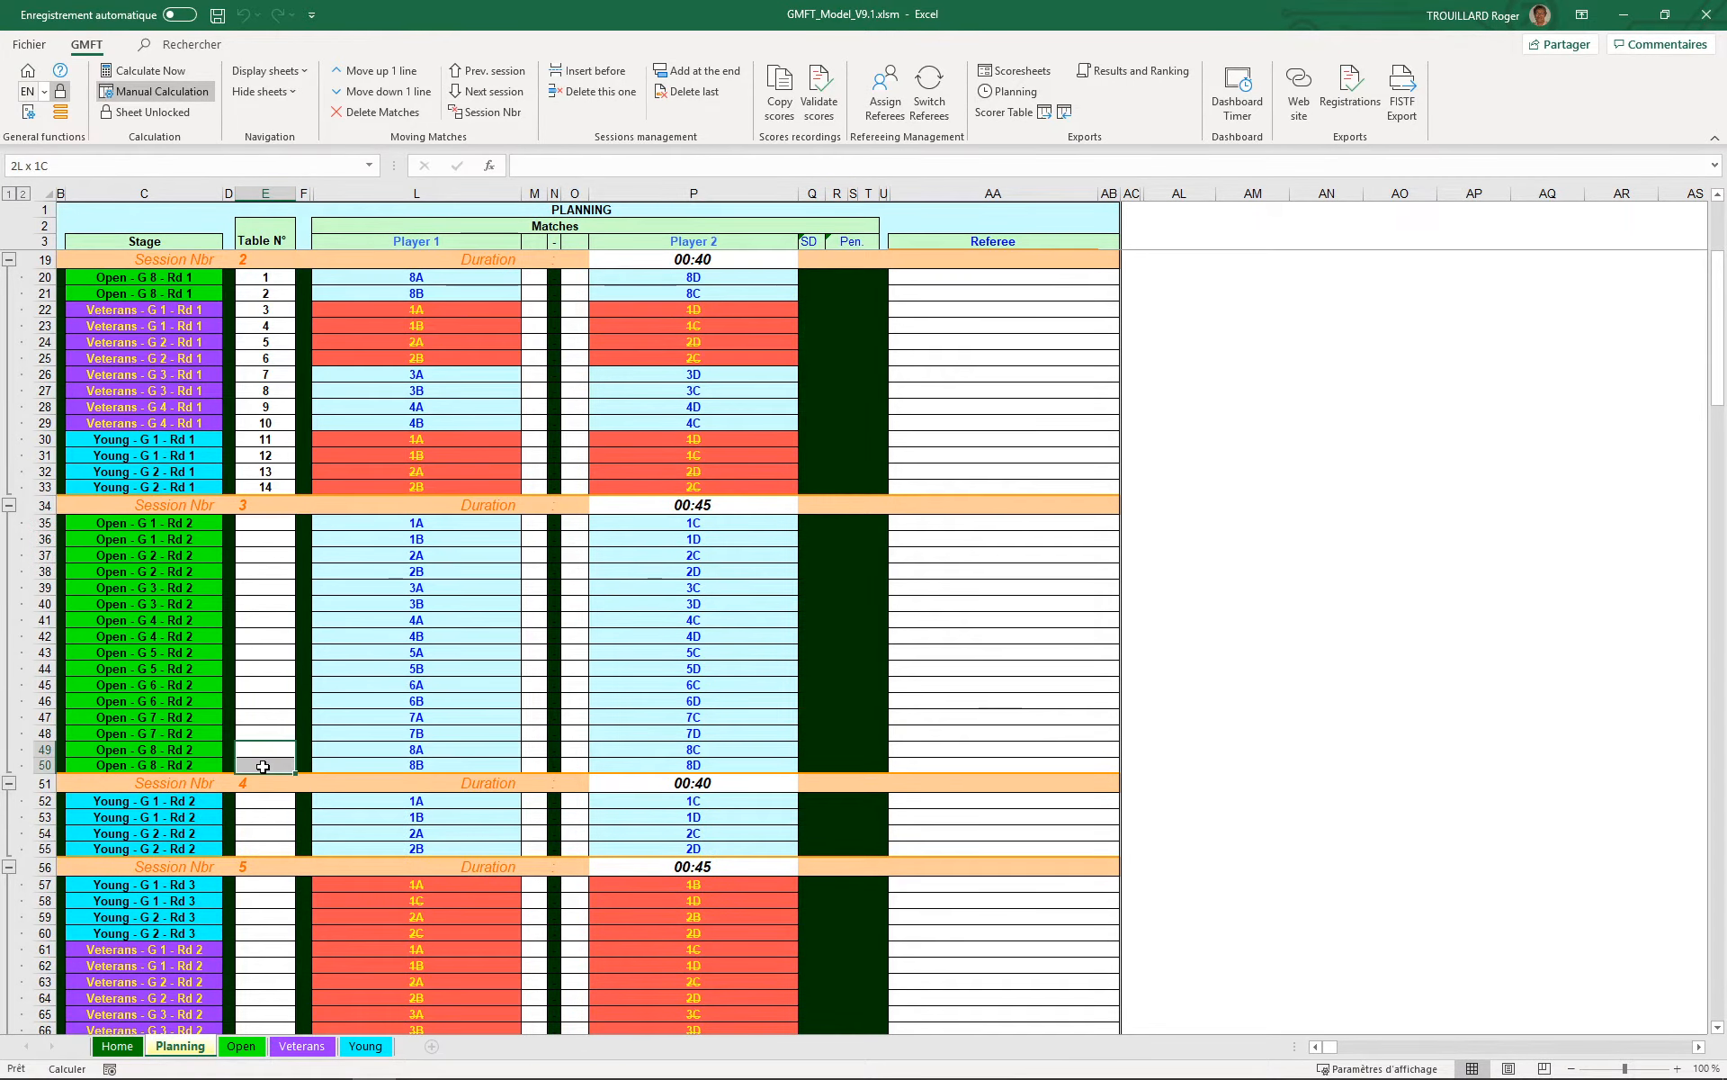
pyautogui.click(390, 92)
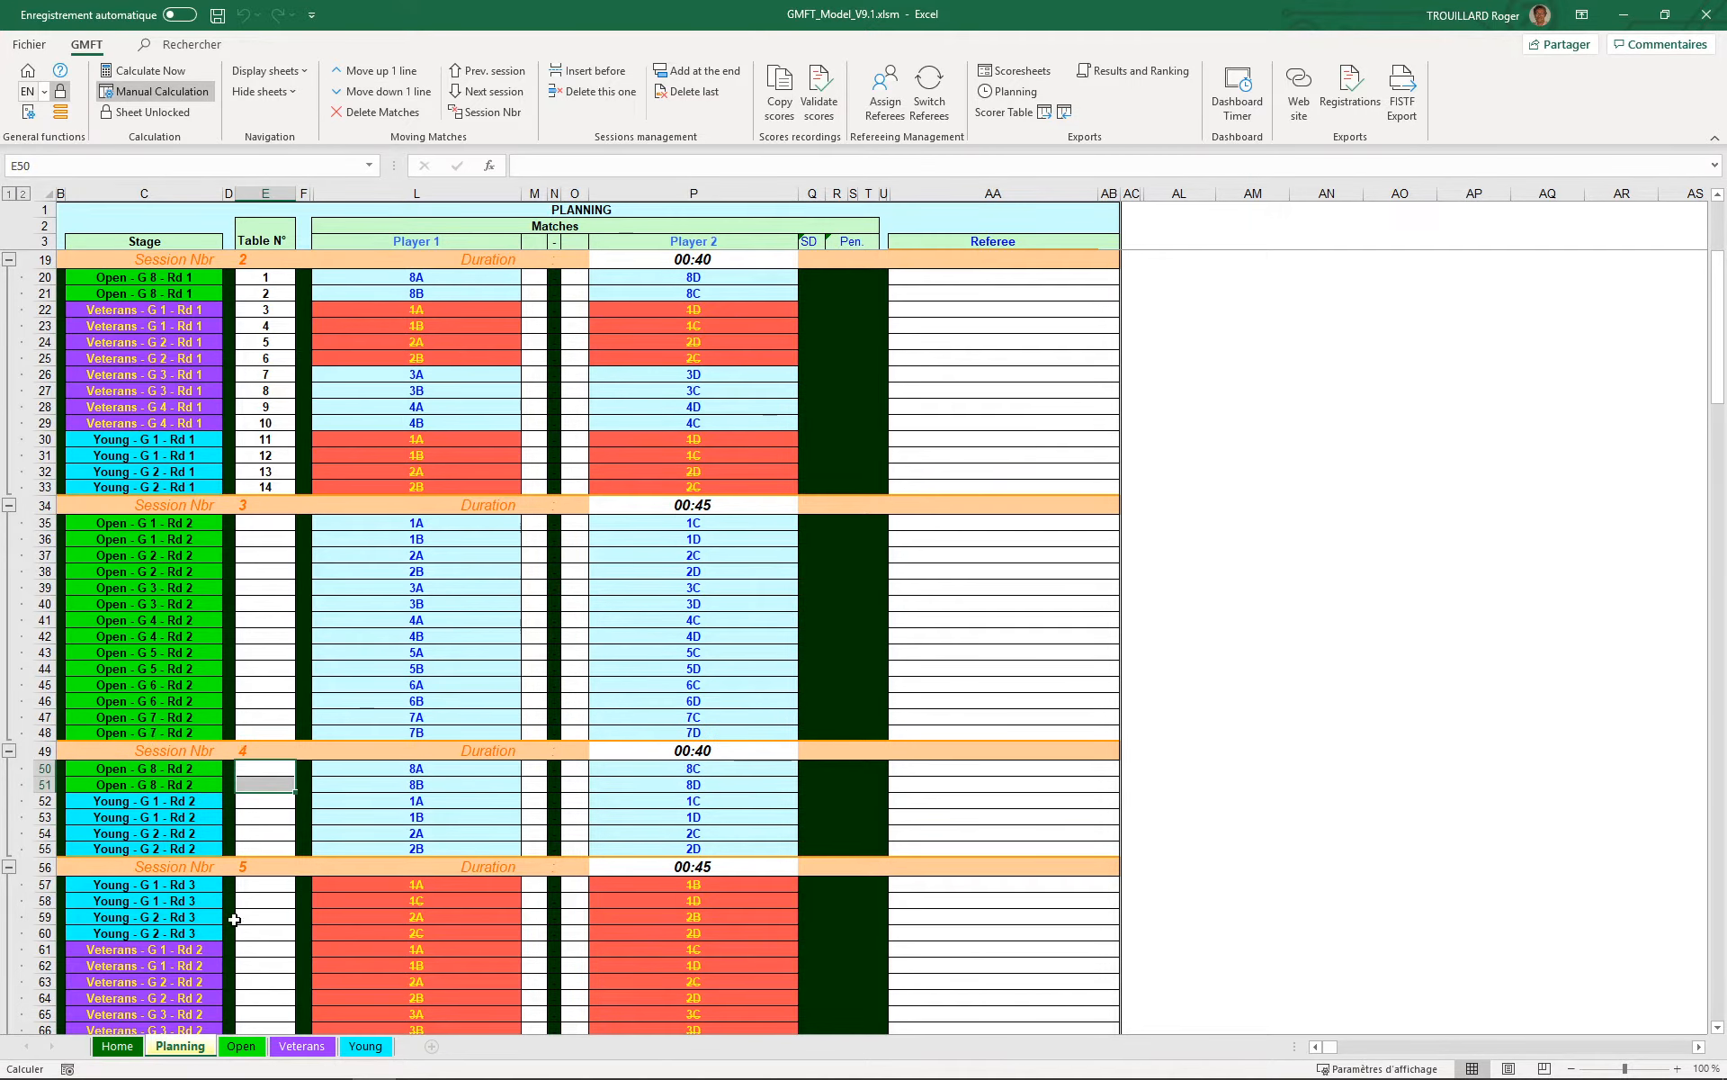
# Step: Move the eight Veterans Rd 2 matches from session 5 to session 4, and place the two Open G 8 Rd 2 matches first in session 4
pyautogui.scroll(-3, 297, 725)
pyautogui.moveTo(253, 804); pyautogui.dragTo(251, 914)
pyautogui.click(484, 79)
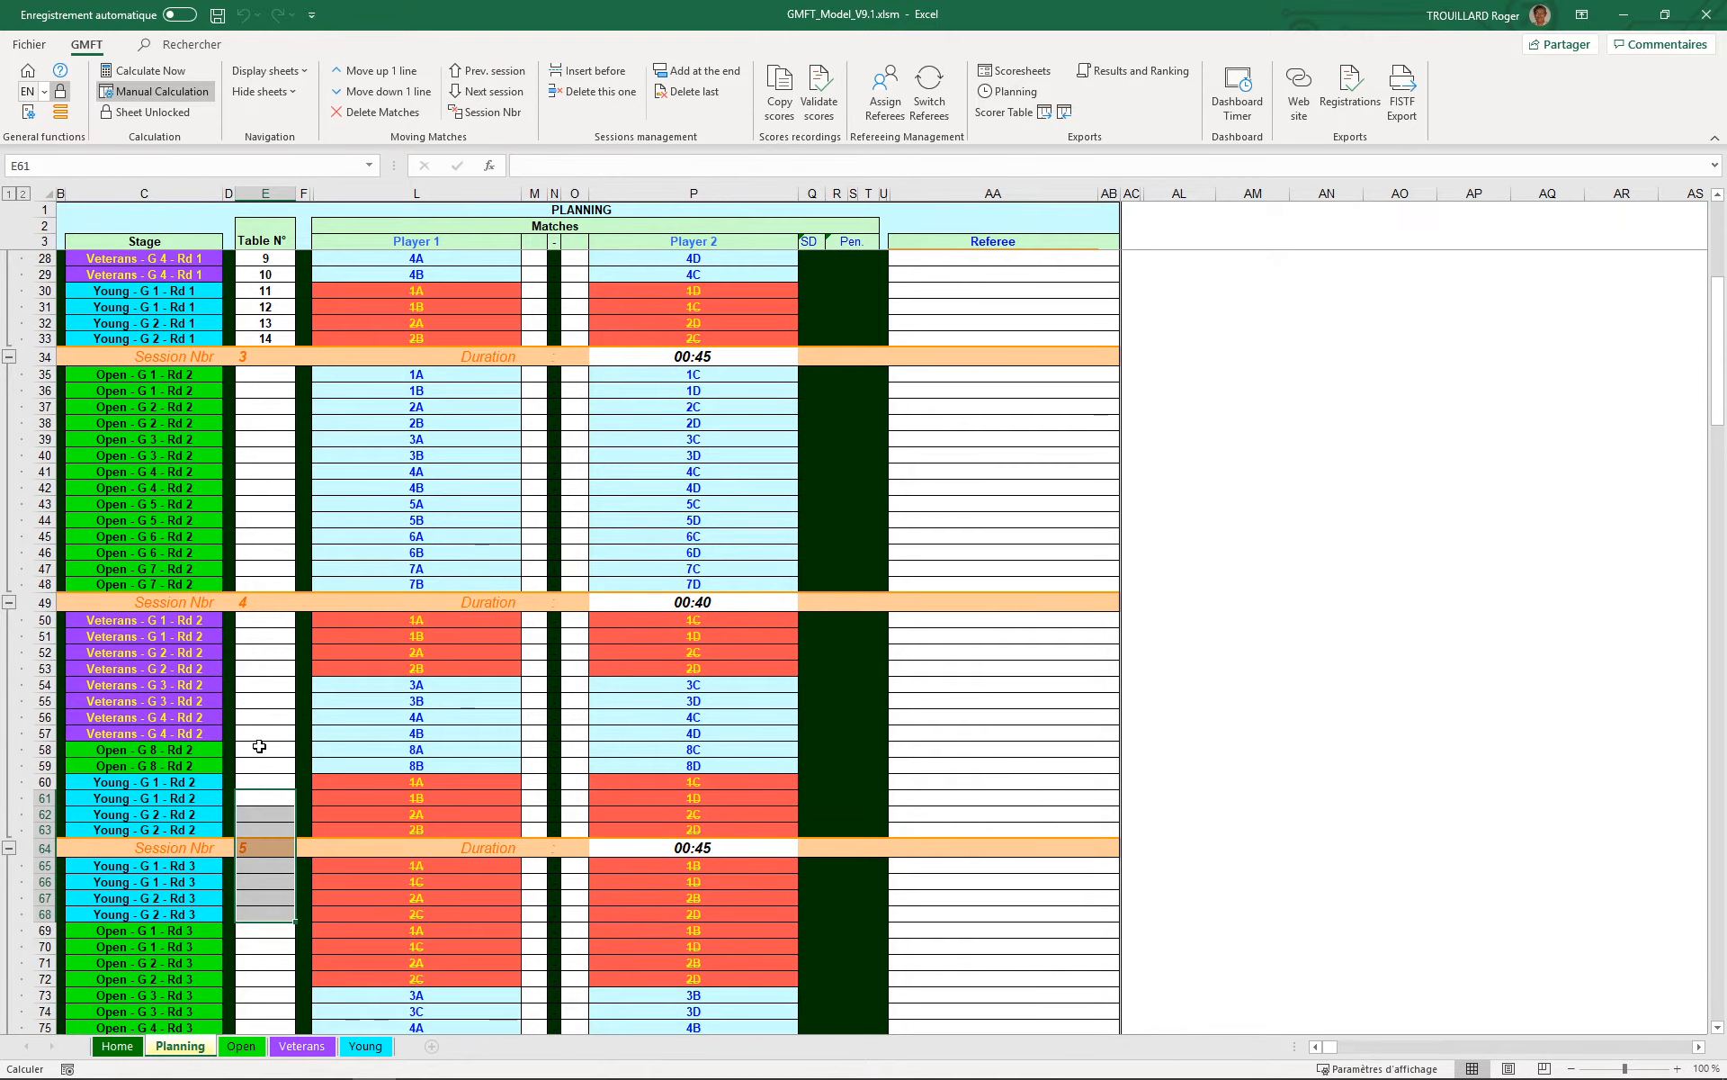
pyautogui.moveTo(251, 749); pyautogui.dragTo(255, 764)
pyautogui.click(493, 112)
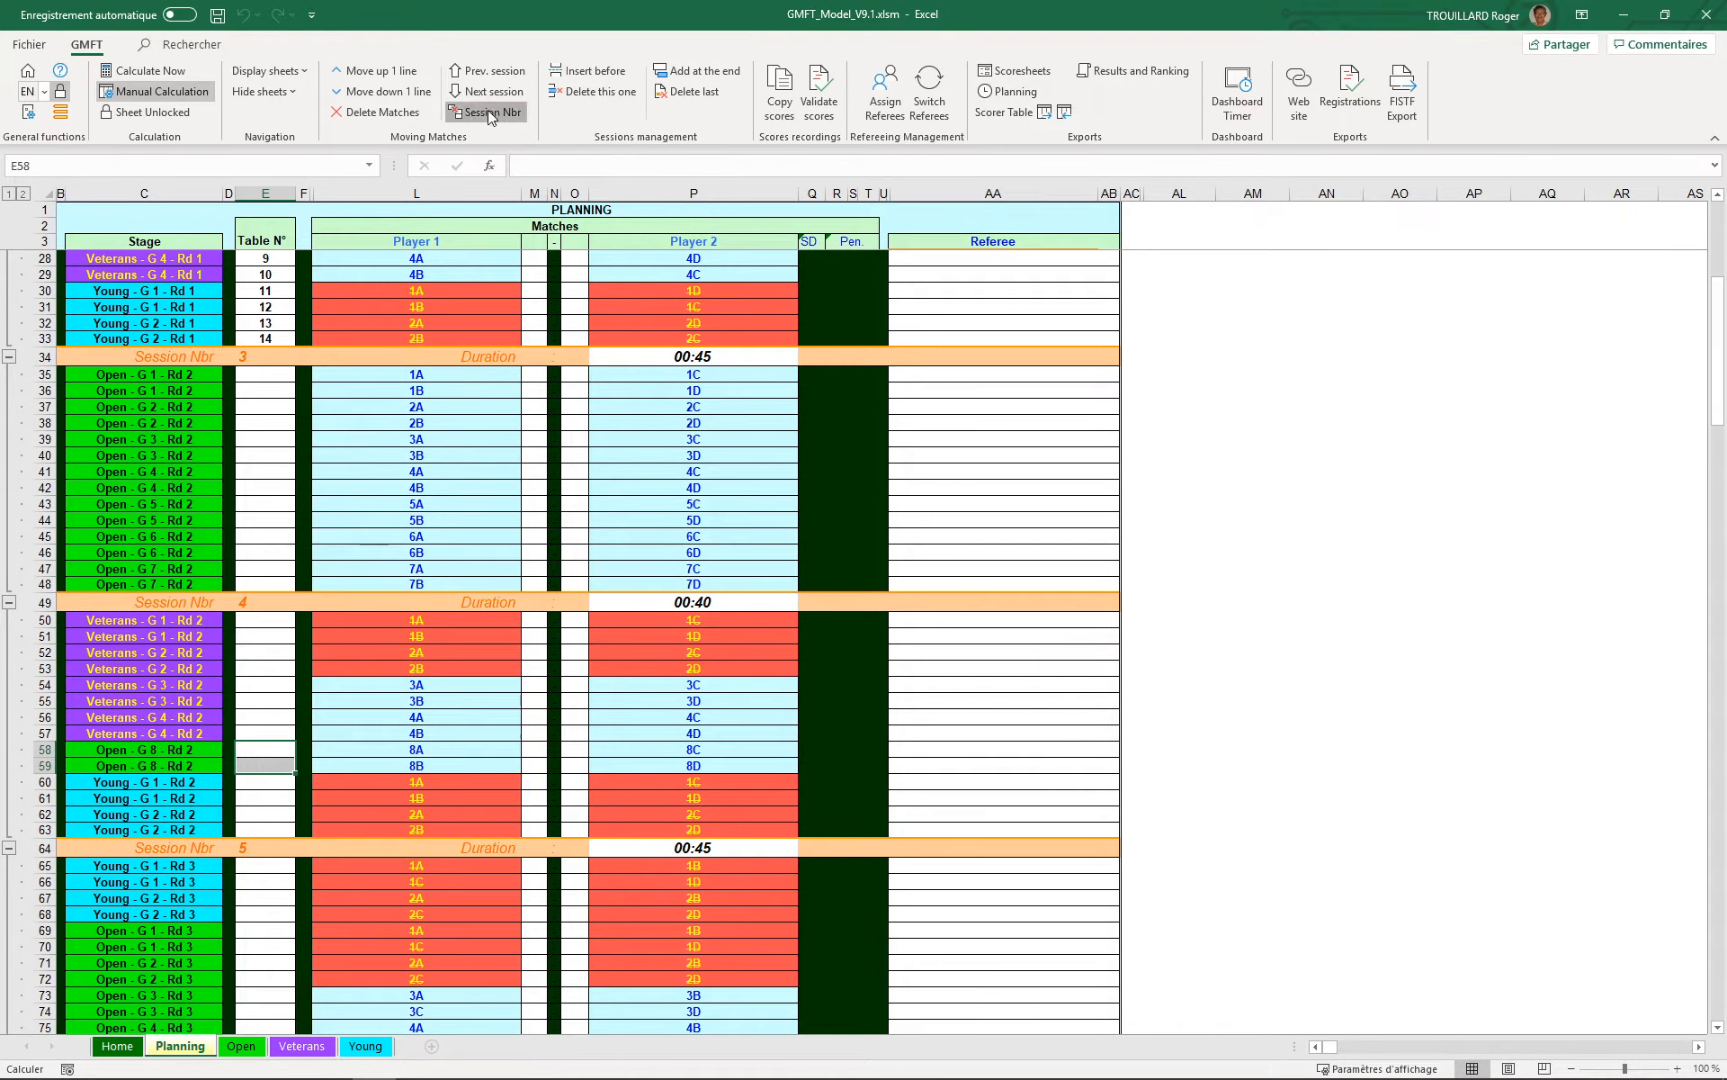
pyautogui.press('Return')
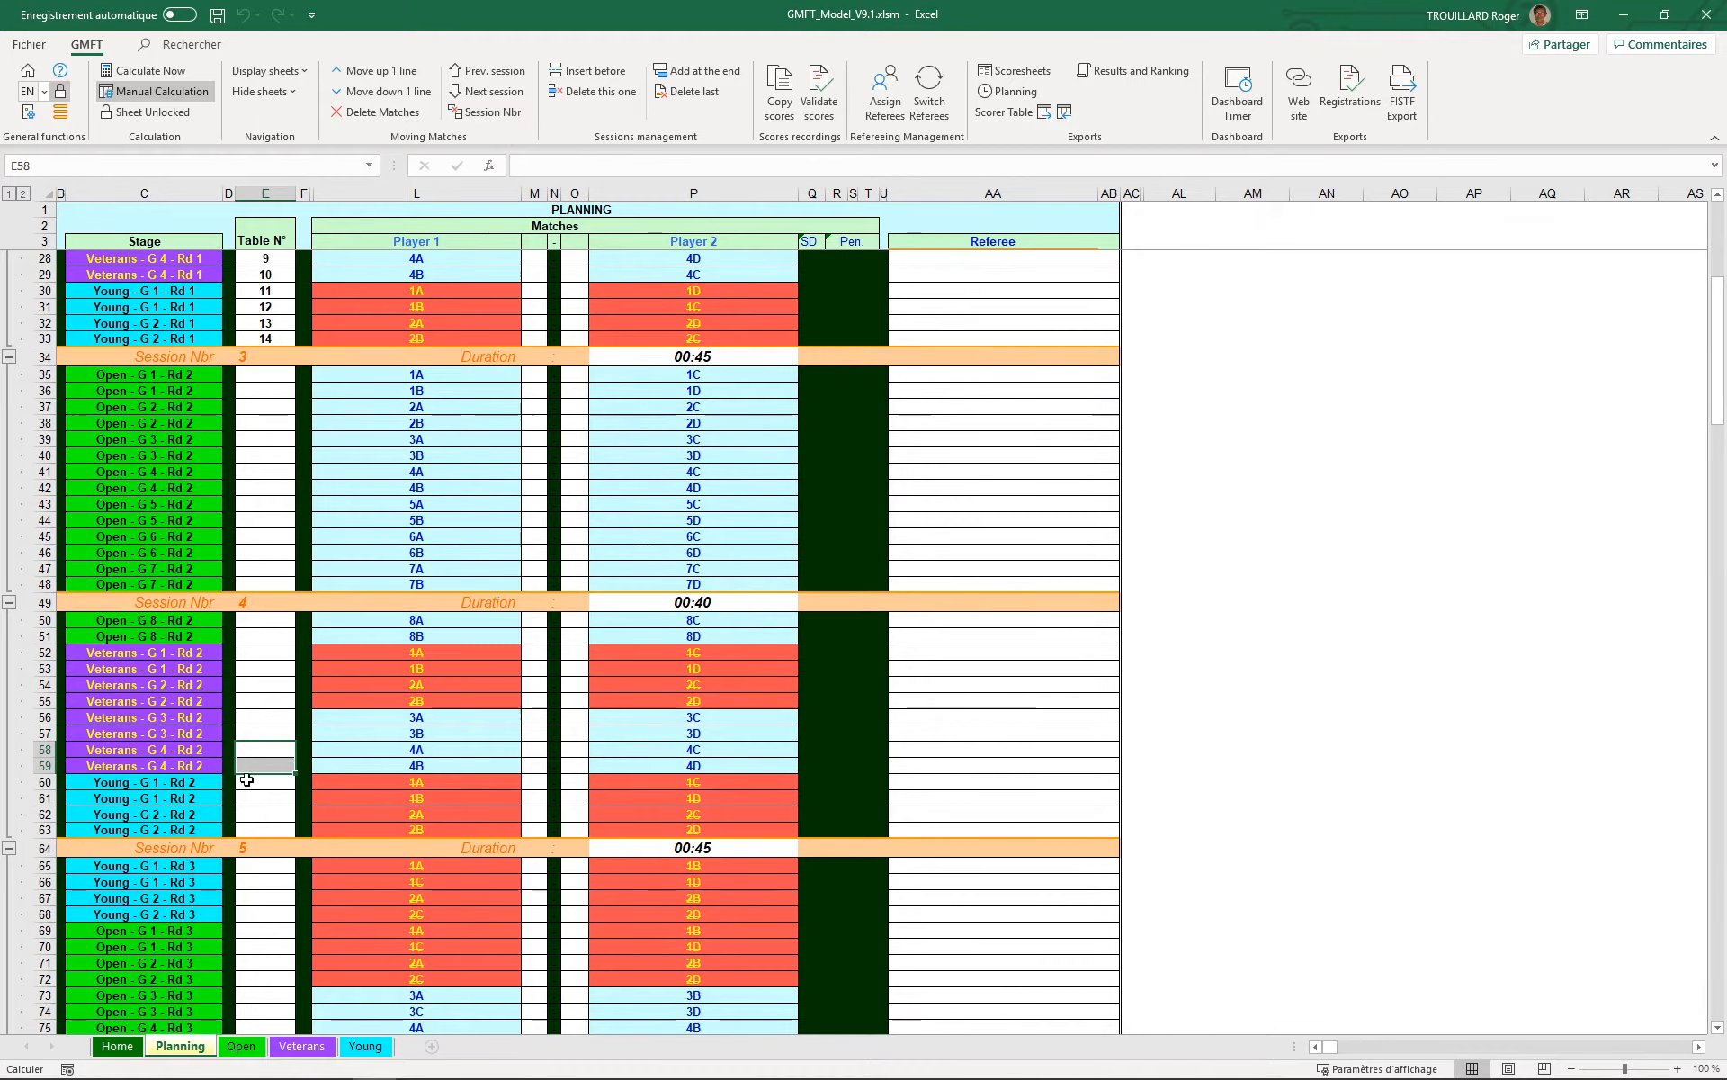
# Step: Move the four Young Rd 3 matches and the two Open G 8 Rd 3 matches from session 5 to the start of session 6
pyautogui.scroll(-4, 286, 684)
pyautogui.scroll(-2, 286, 684)
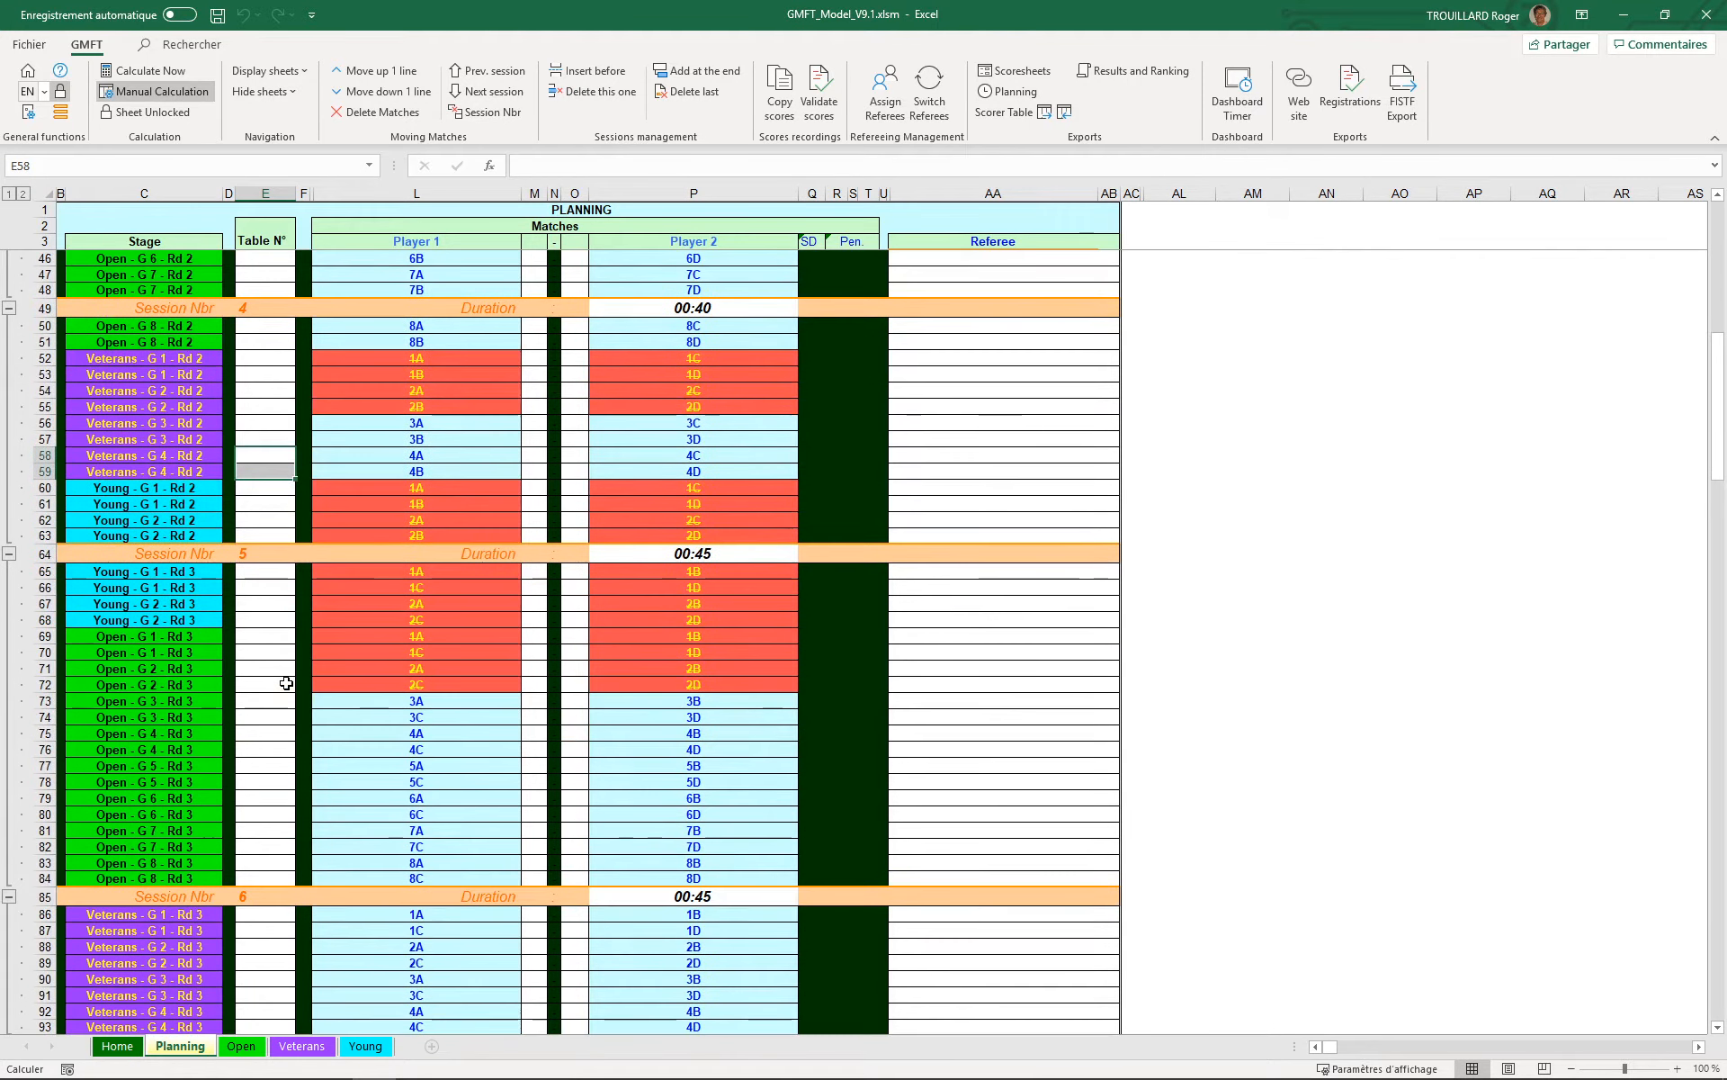
pyautogui.scroll(-3, 274, 598)
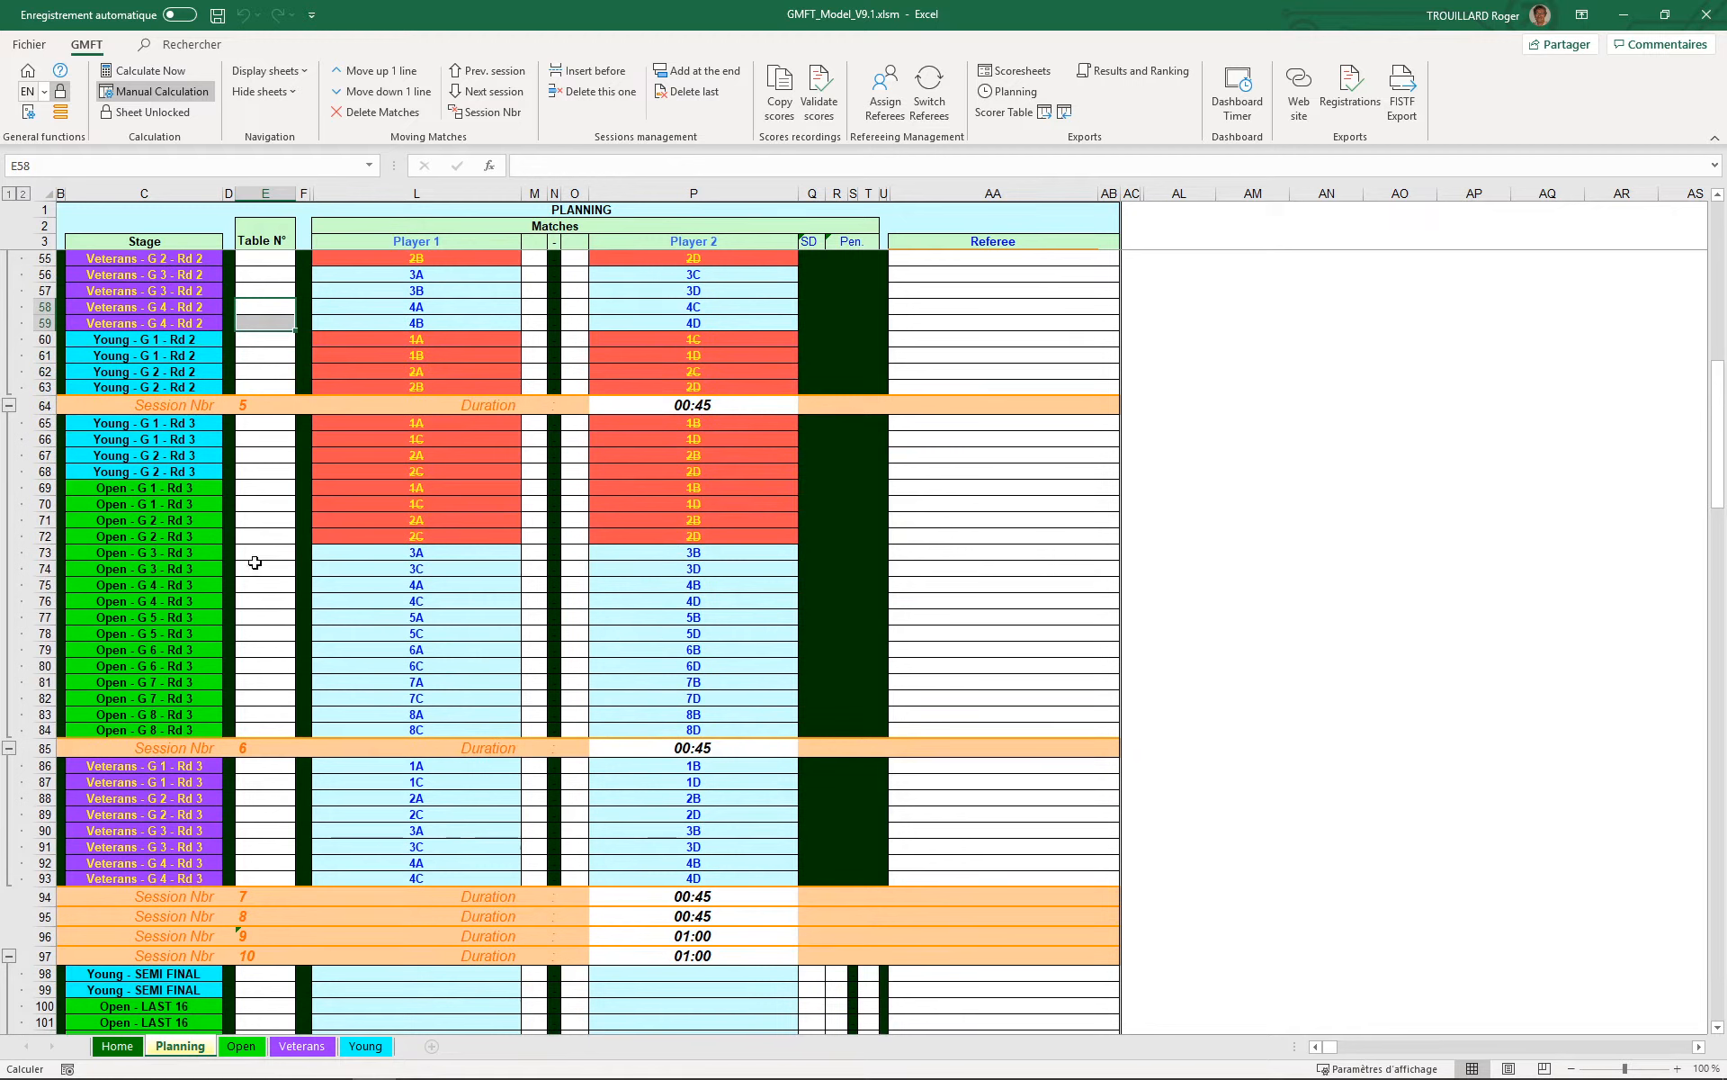
pyautogui.click(248, 423)
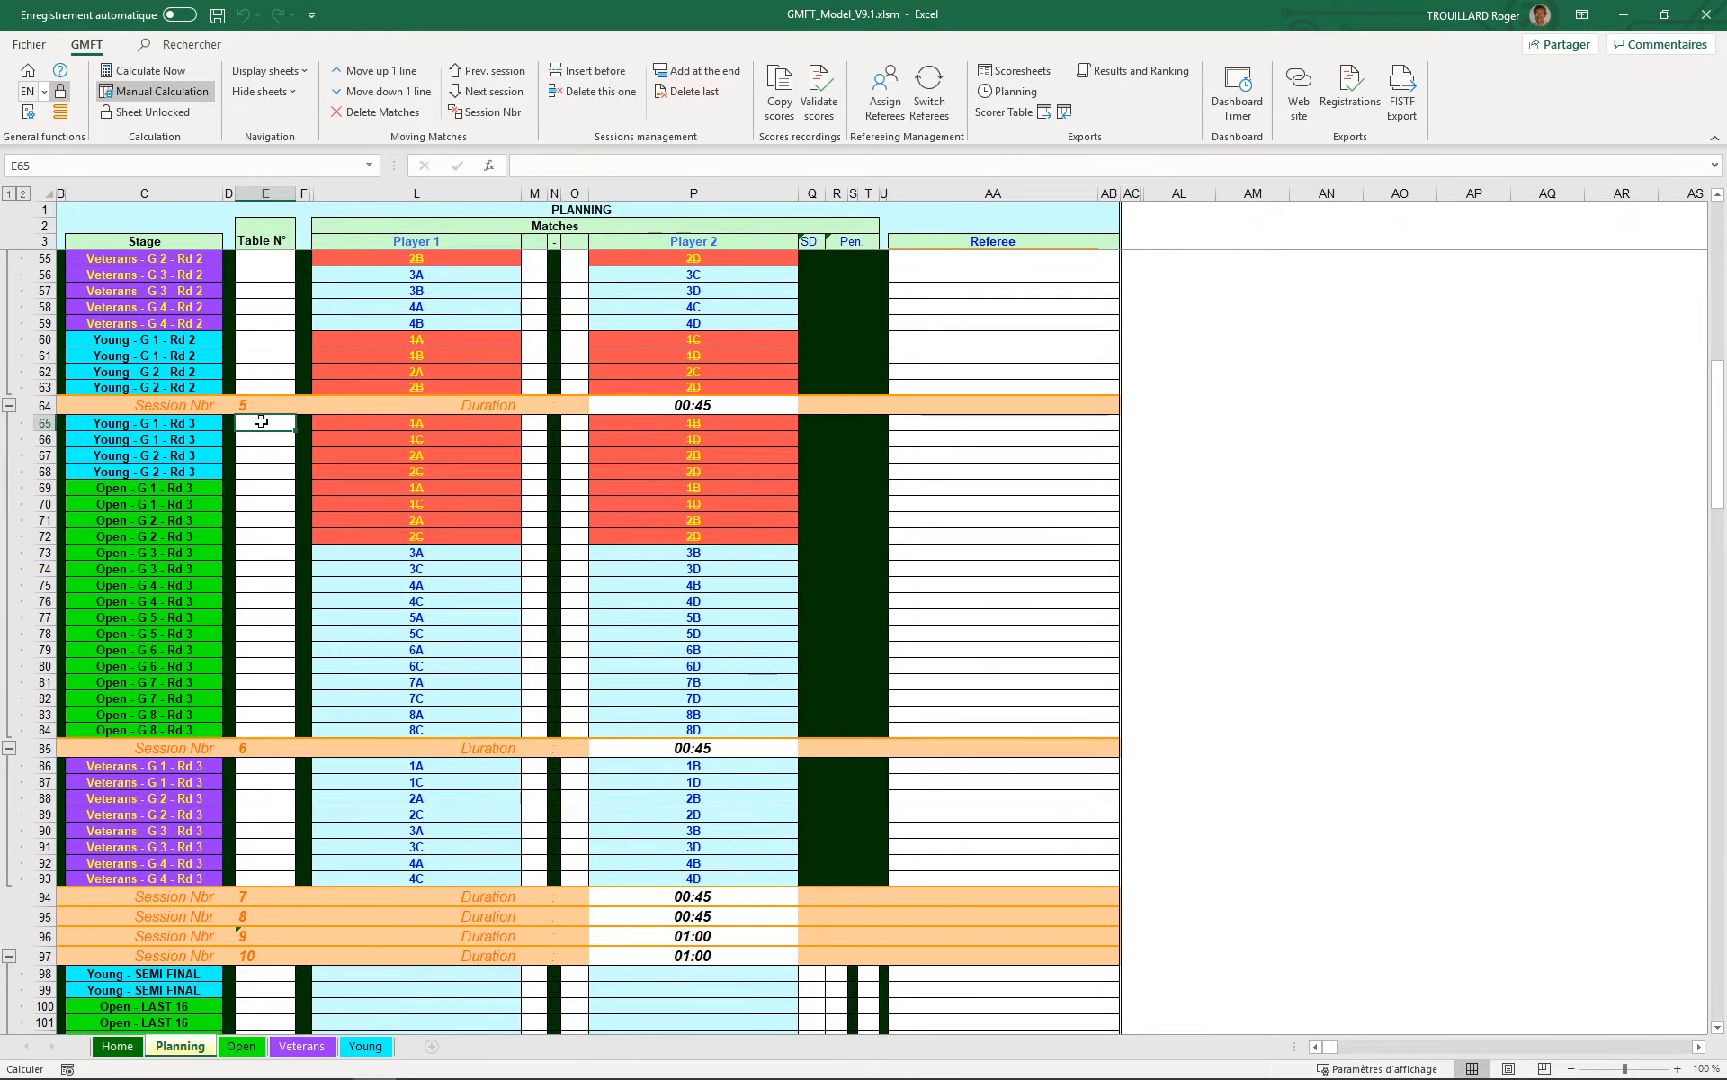
pyautogui.moveTo(259, 430); pyautogui.dragTo(263, 469)
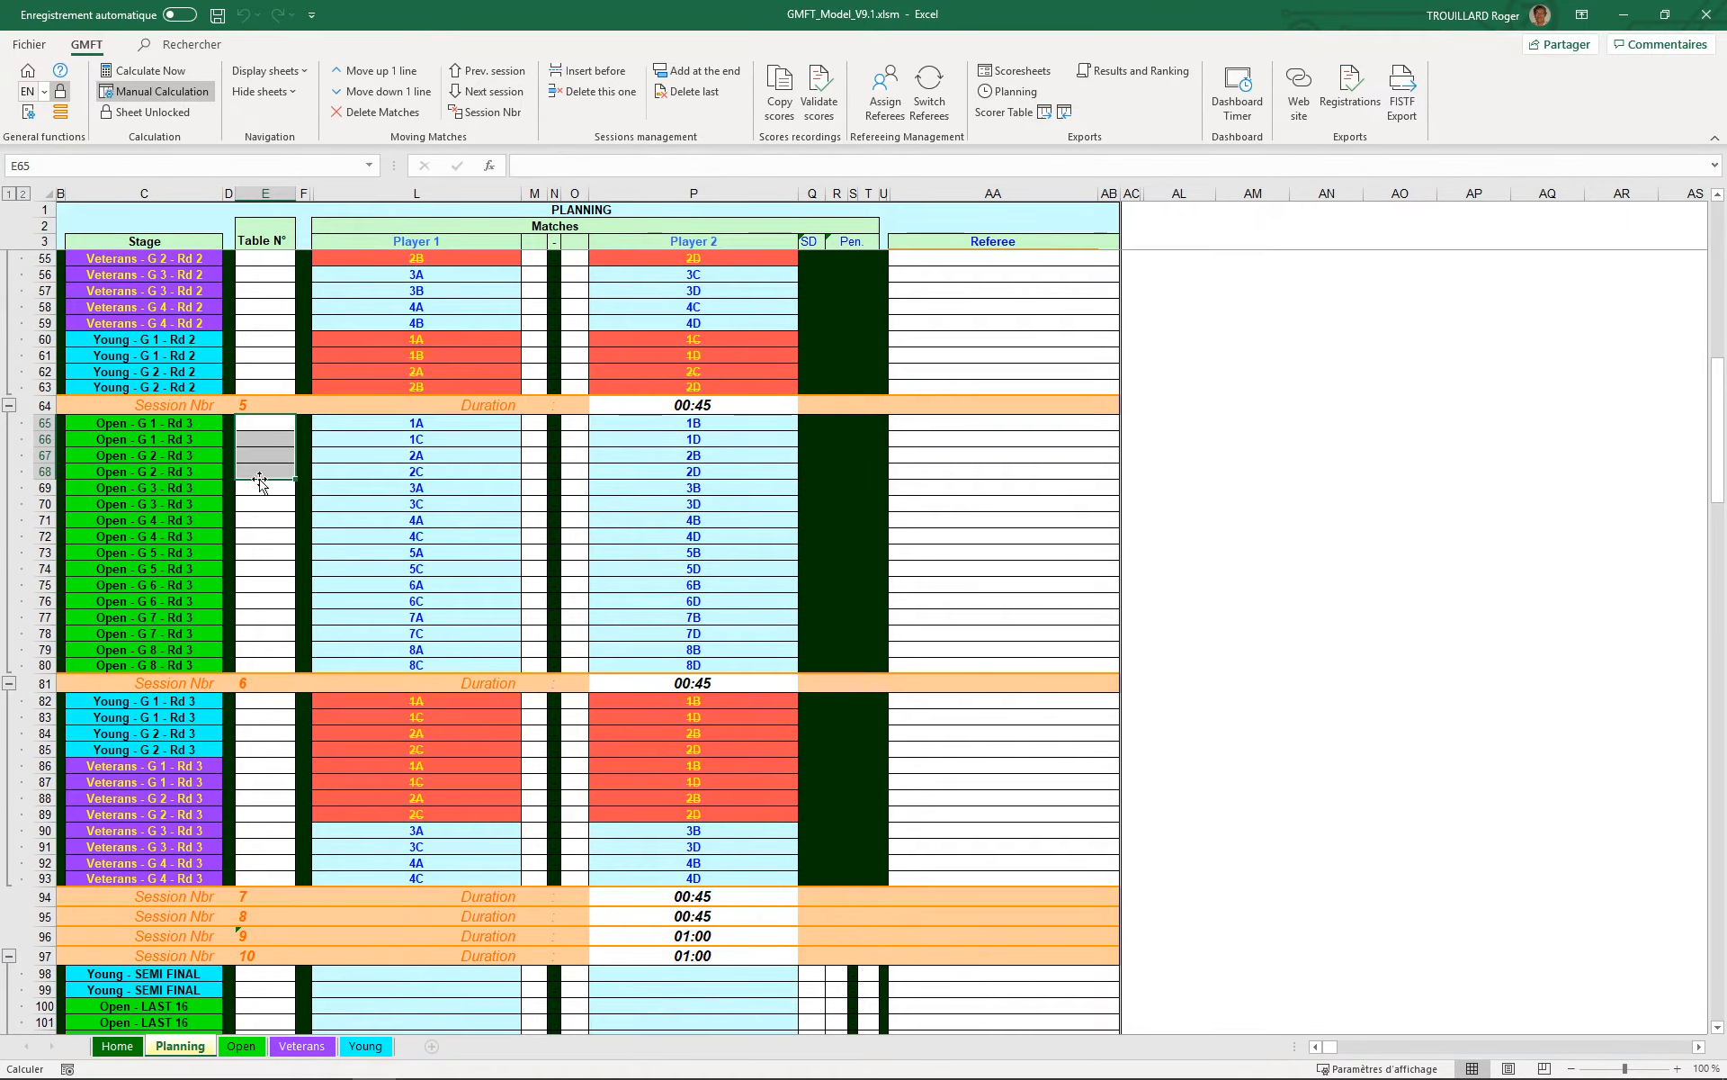
pyautogui.moveTo(275, 650); pyautogui.dragTo(275, 665)
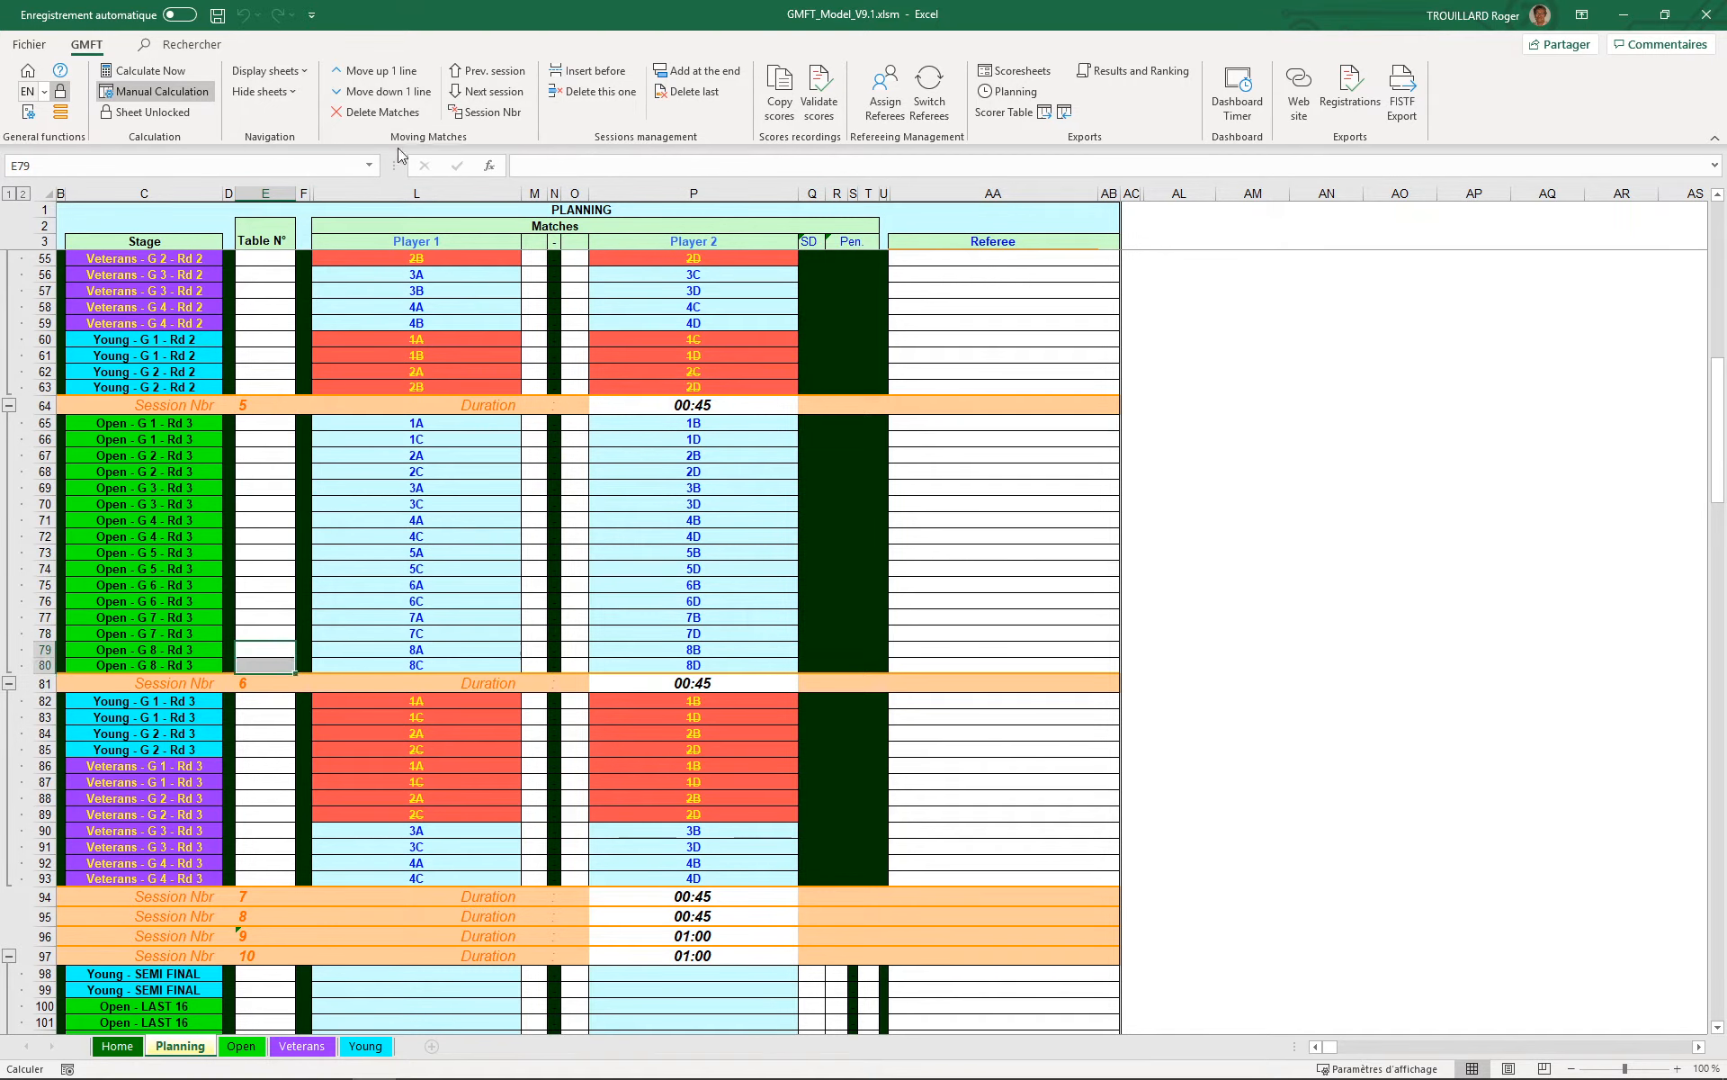
pyautogui.click(410, 93)
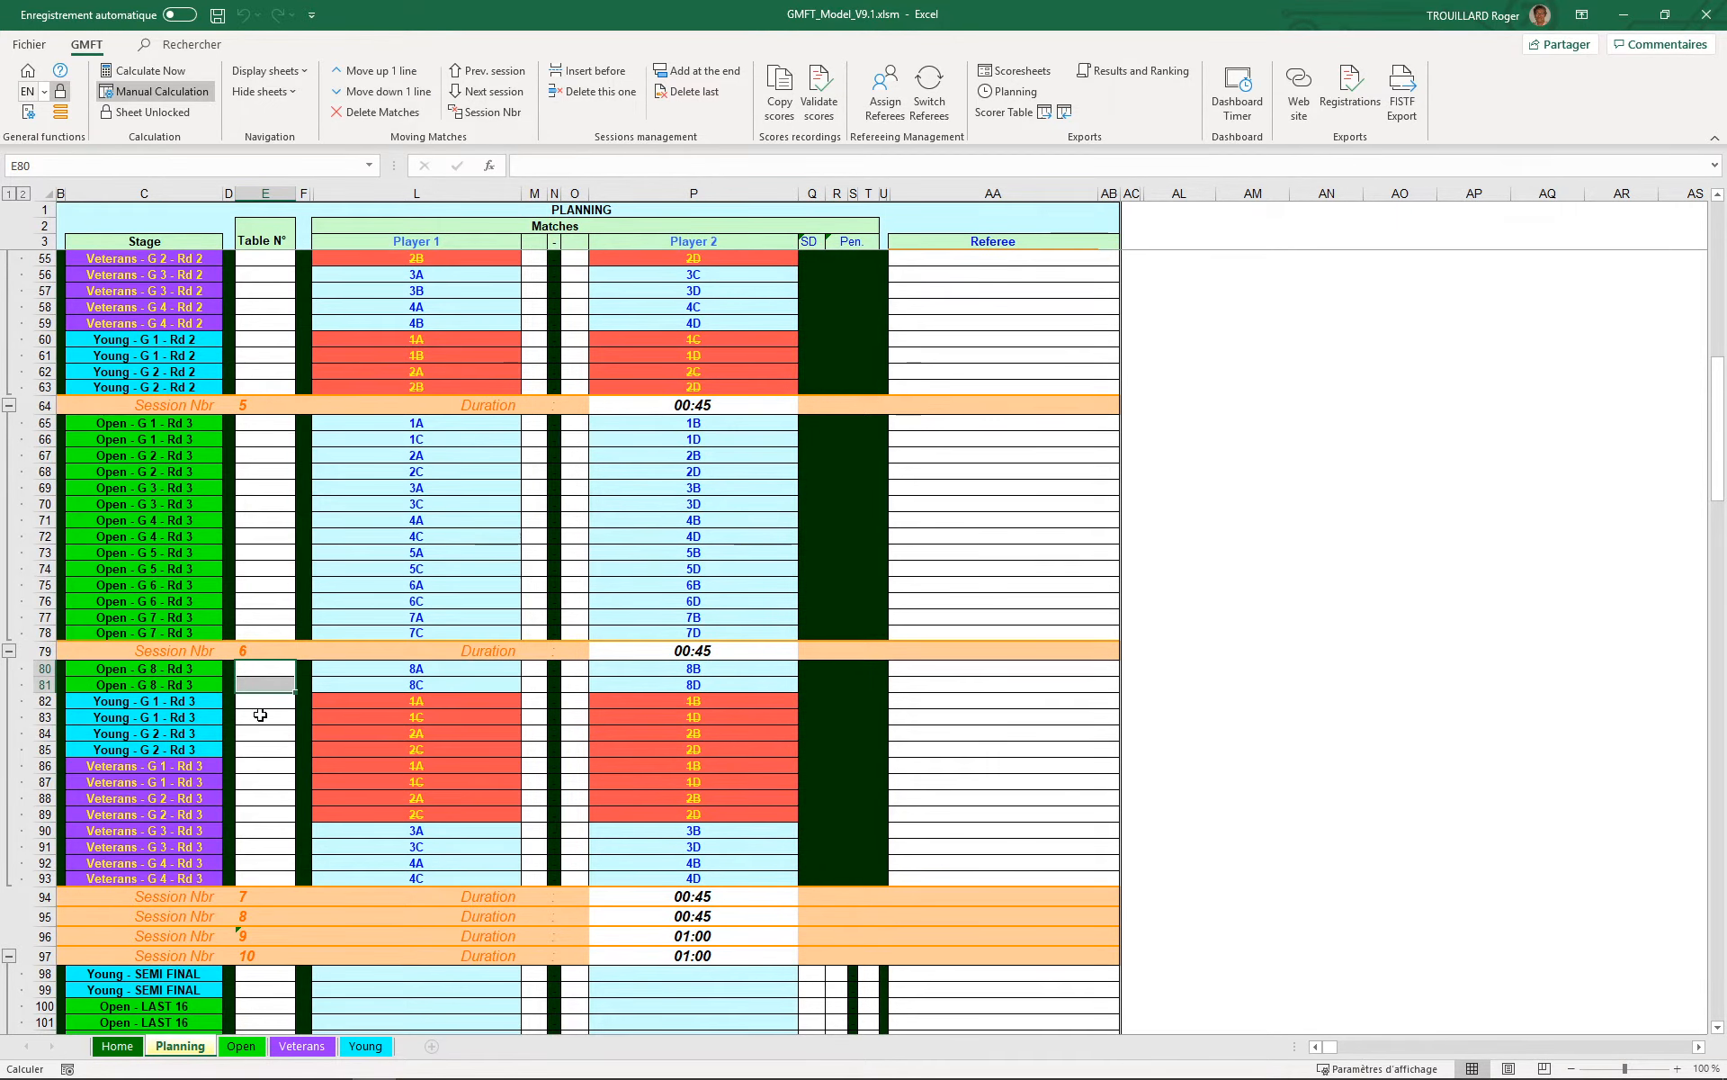
# Step: Place the four Young Rd 3 matches at the end of session 6, after the Veterans Rd 3 matches
pyautogui.moveTo(257, 701); pyautogui.dragTo(256, 756)
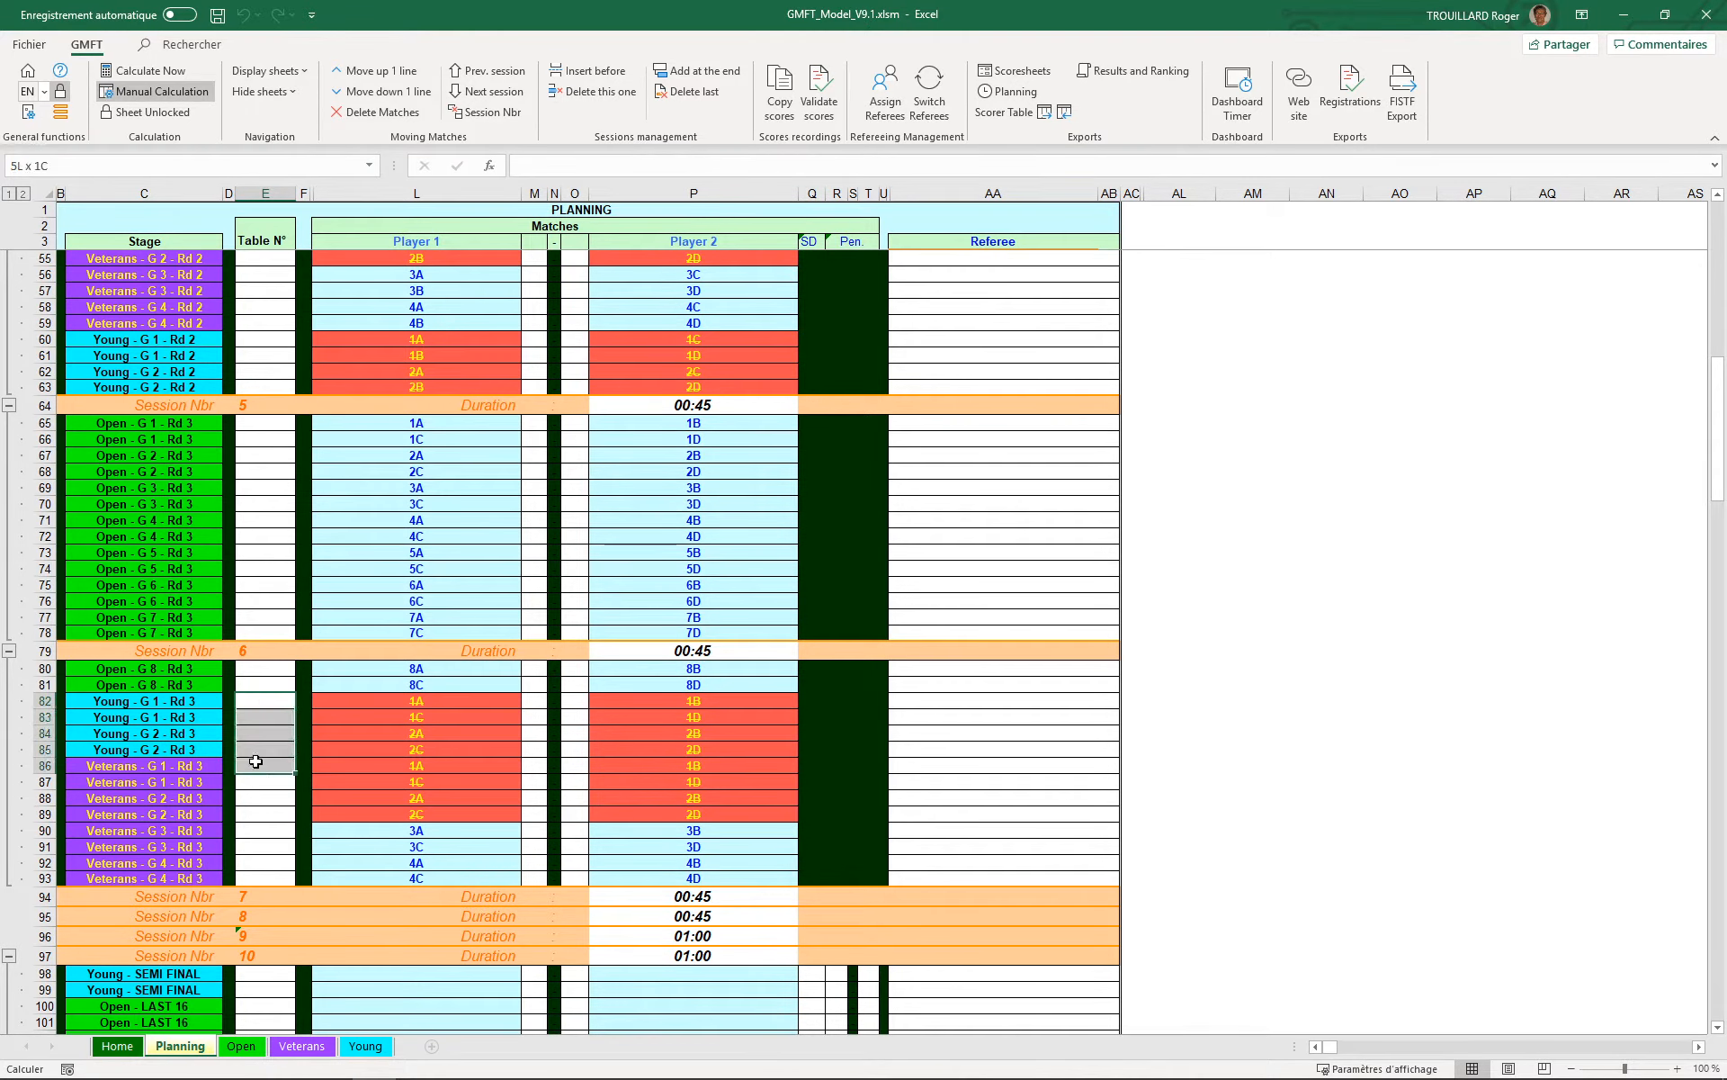
pyautogui.click(525, 90)
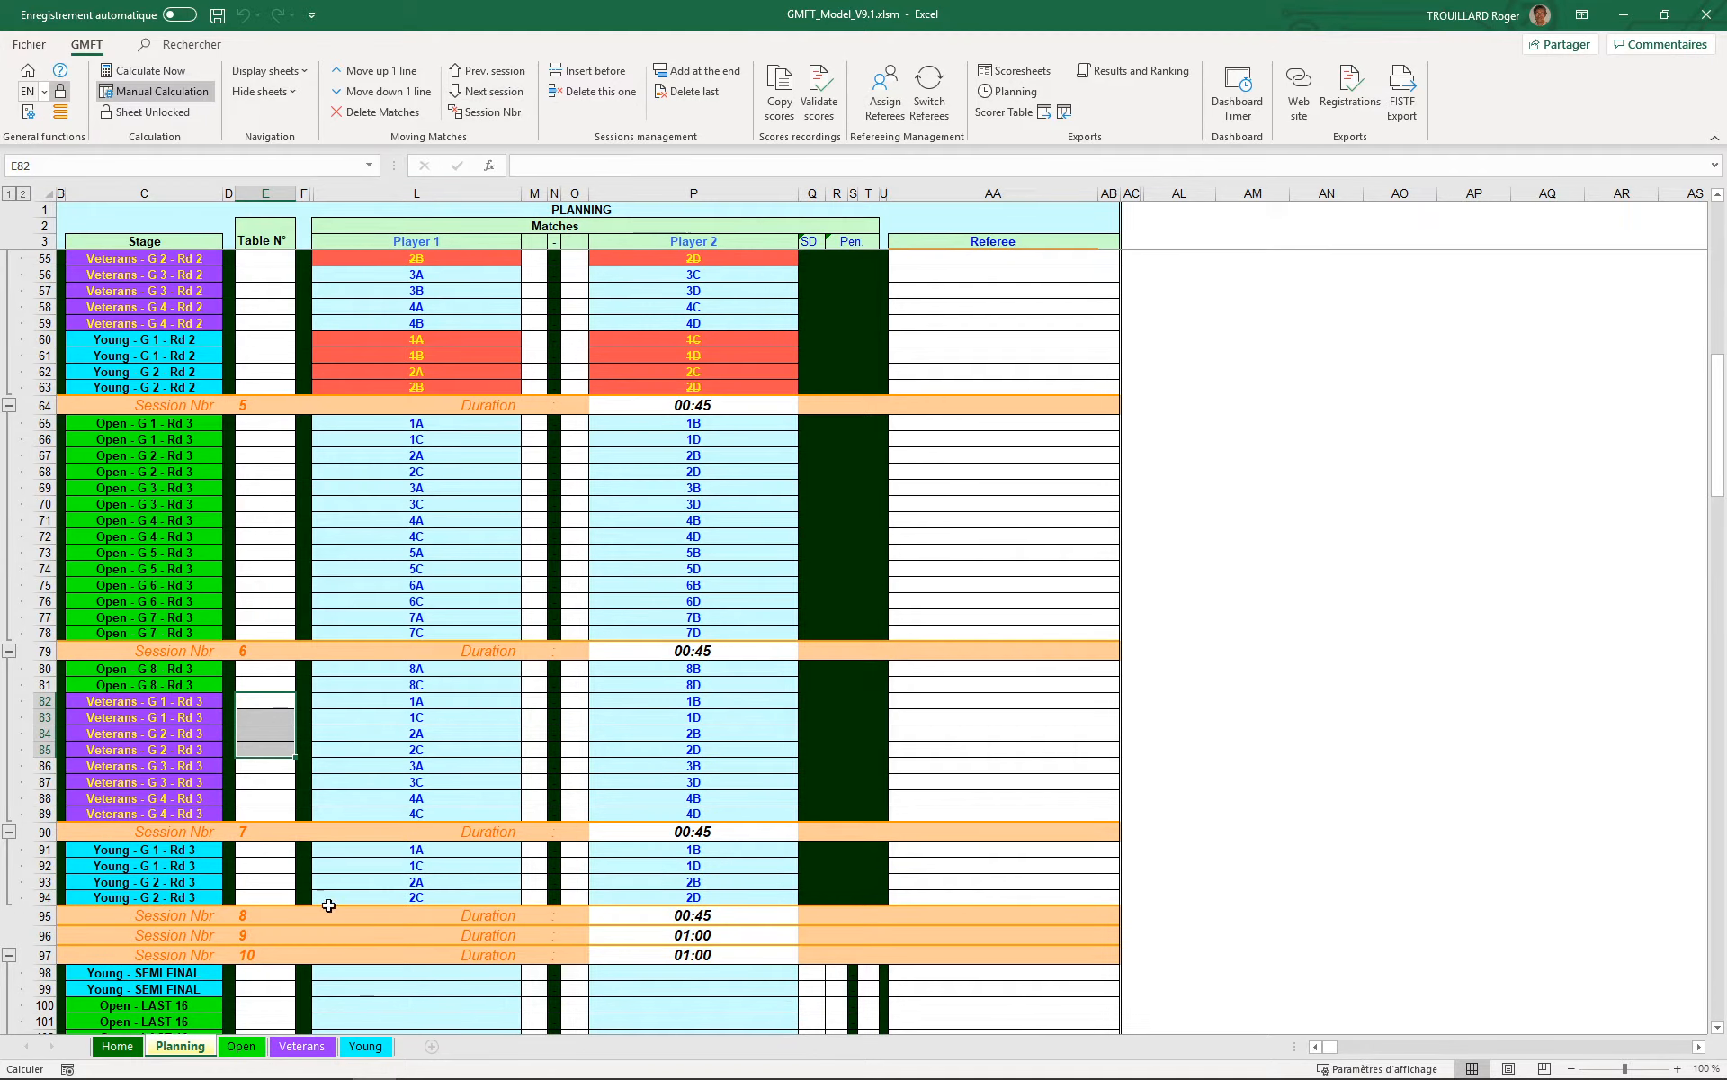
pyautogui.moveTo(265, 849); pyautogui.dragTo(265, 897)
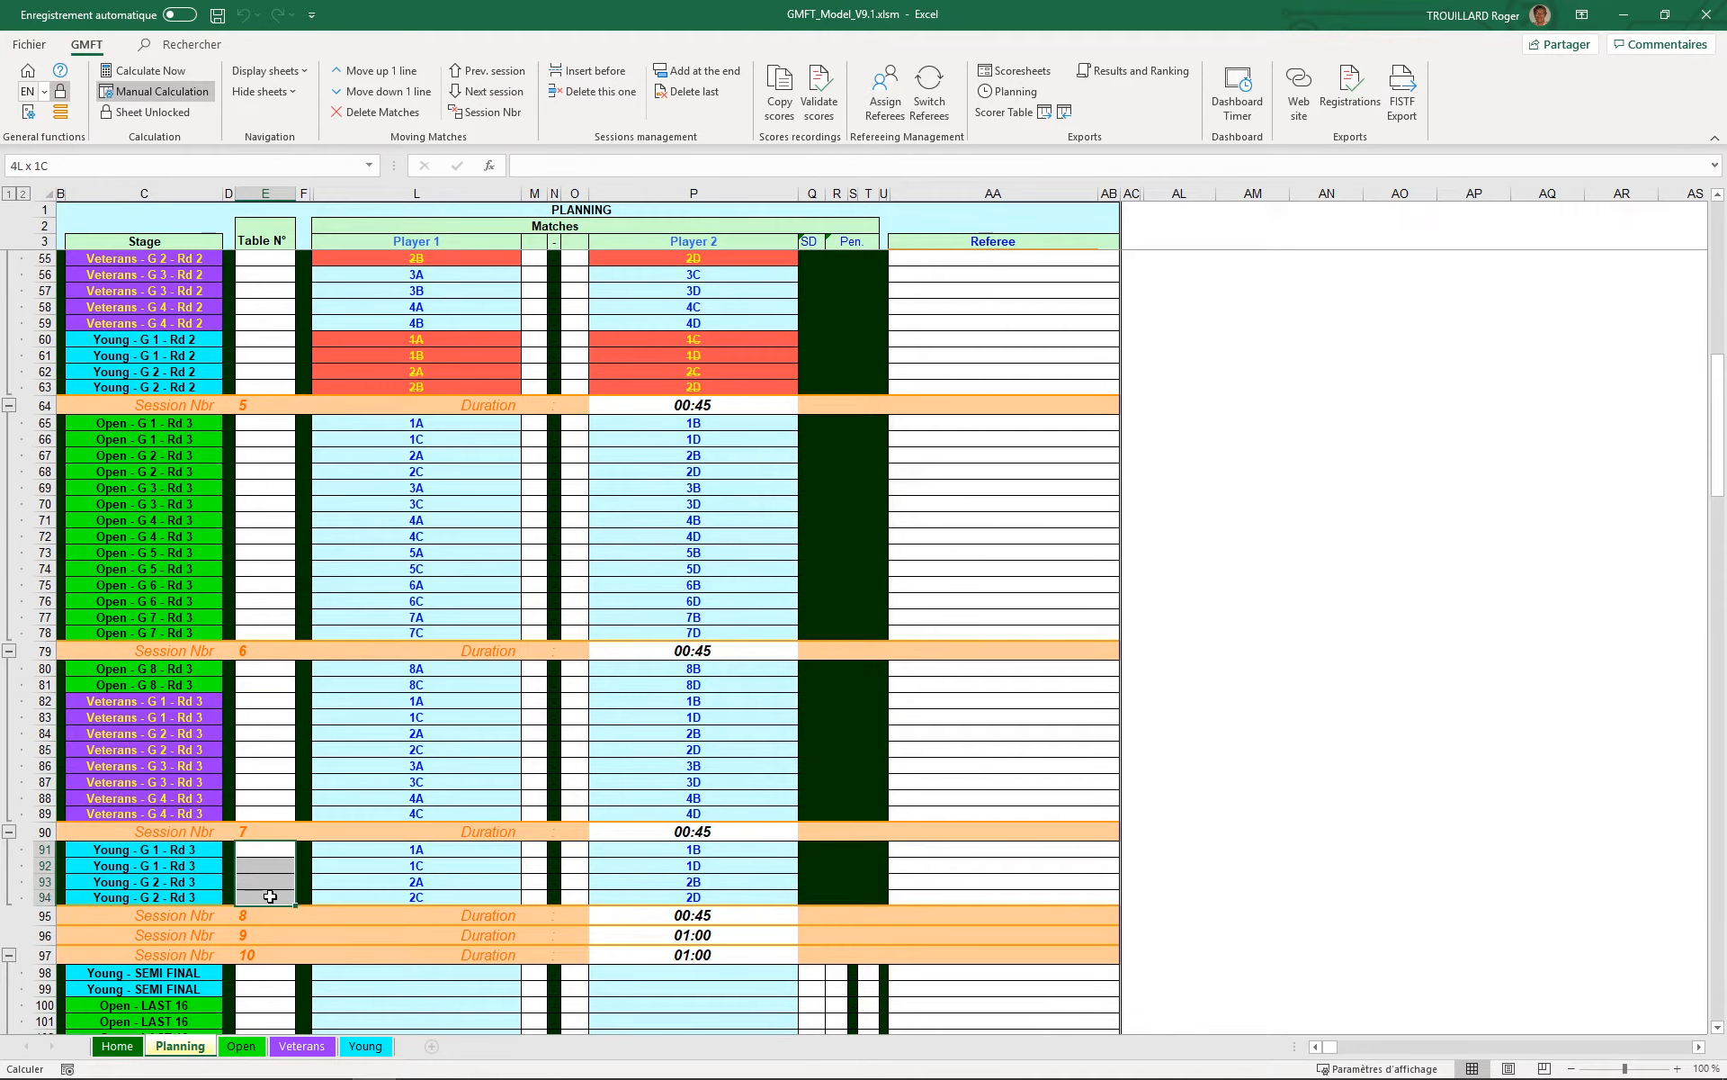
pyautogui.click(381, 70)
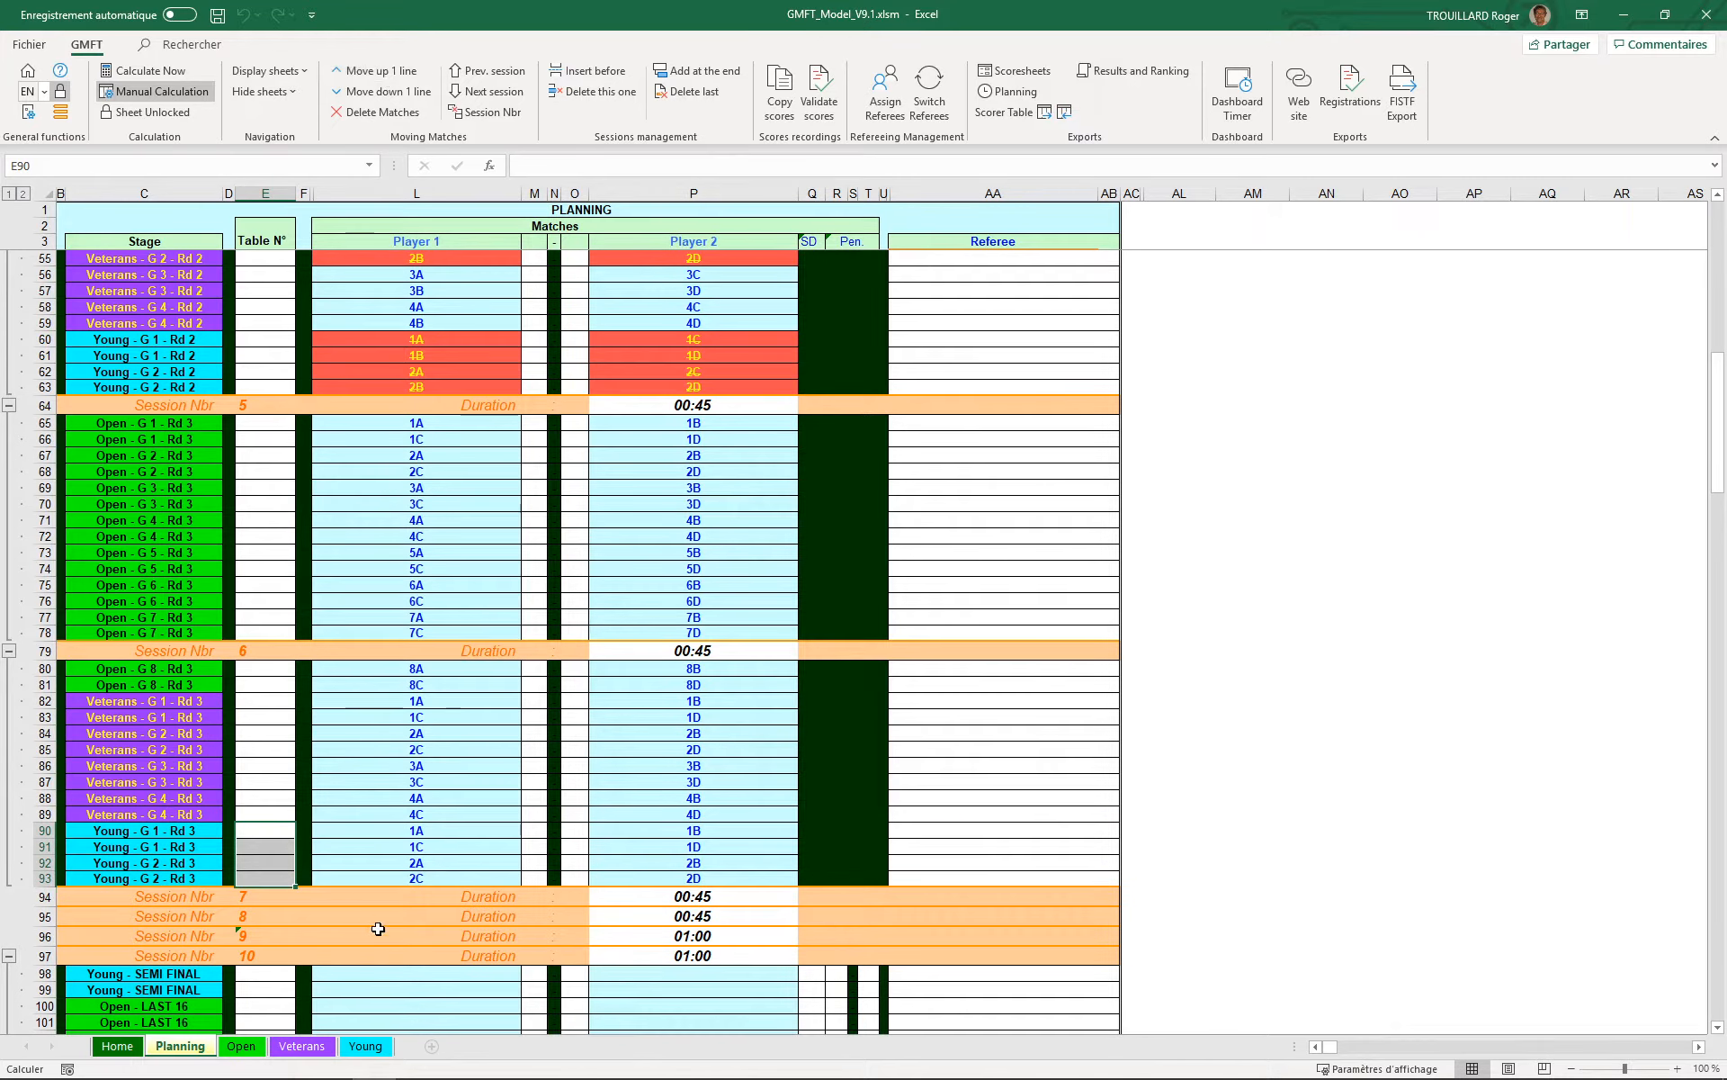
# Step: Delete the empty sessions 8 and 9 from the planning
pyautogui.scroll(-3, 256, 991)
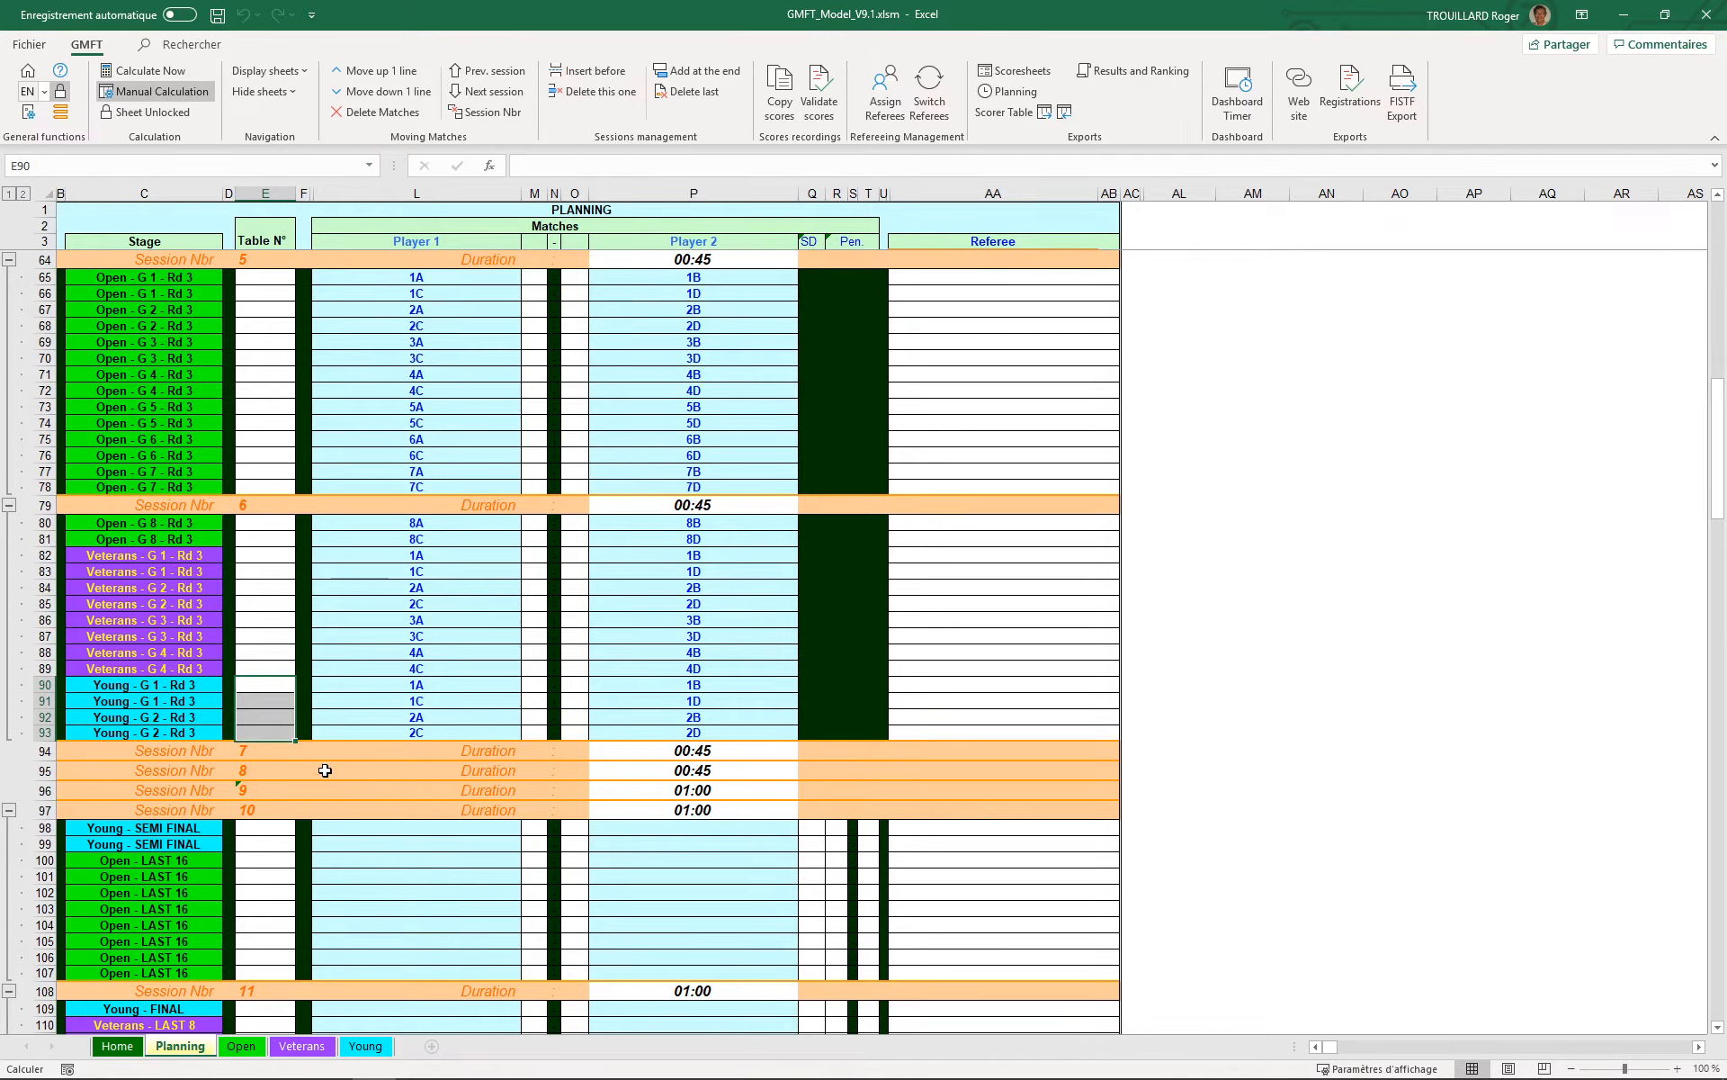
pyautogui.scroll(-2, 253, 873)
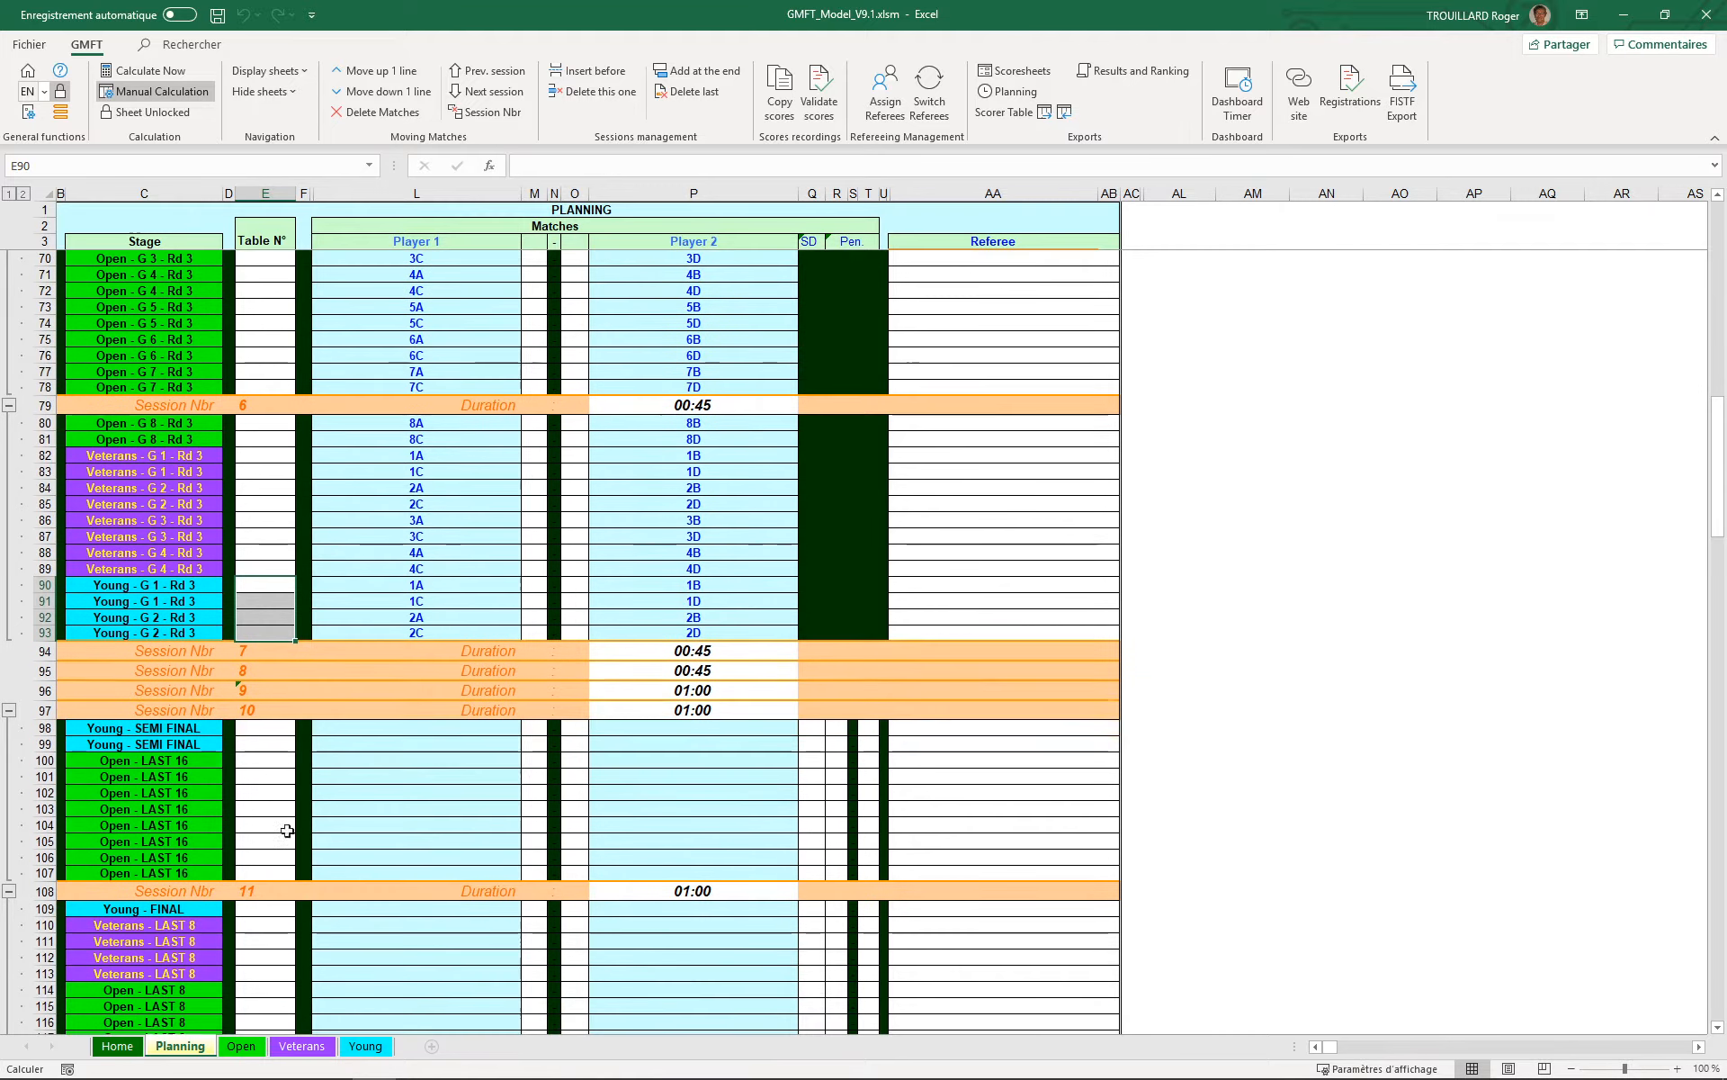
pyautogui.click(265, 670)
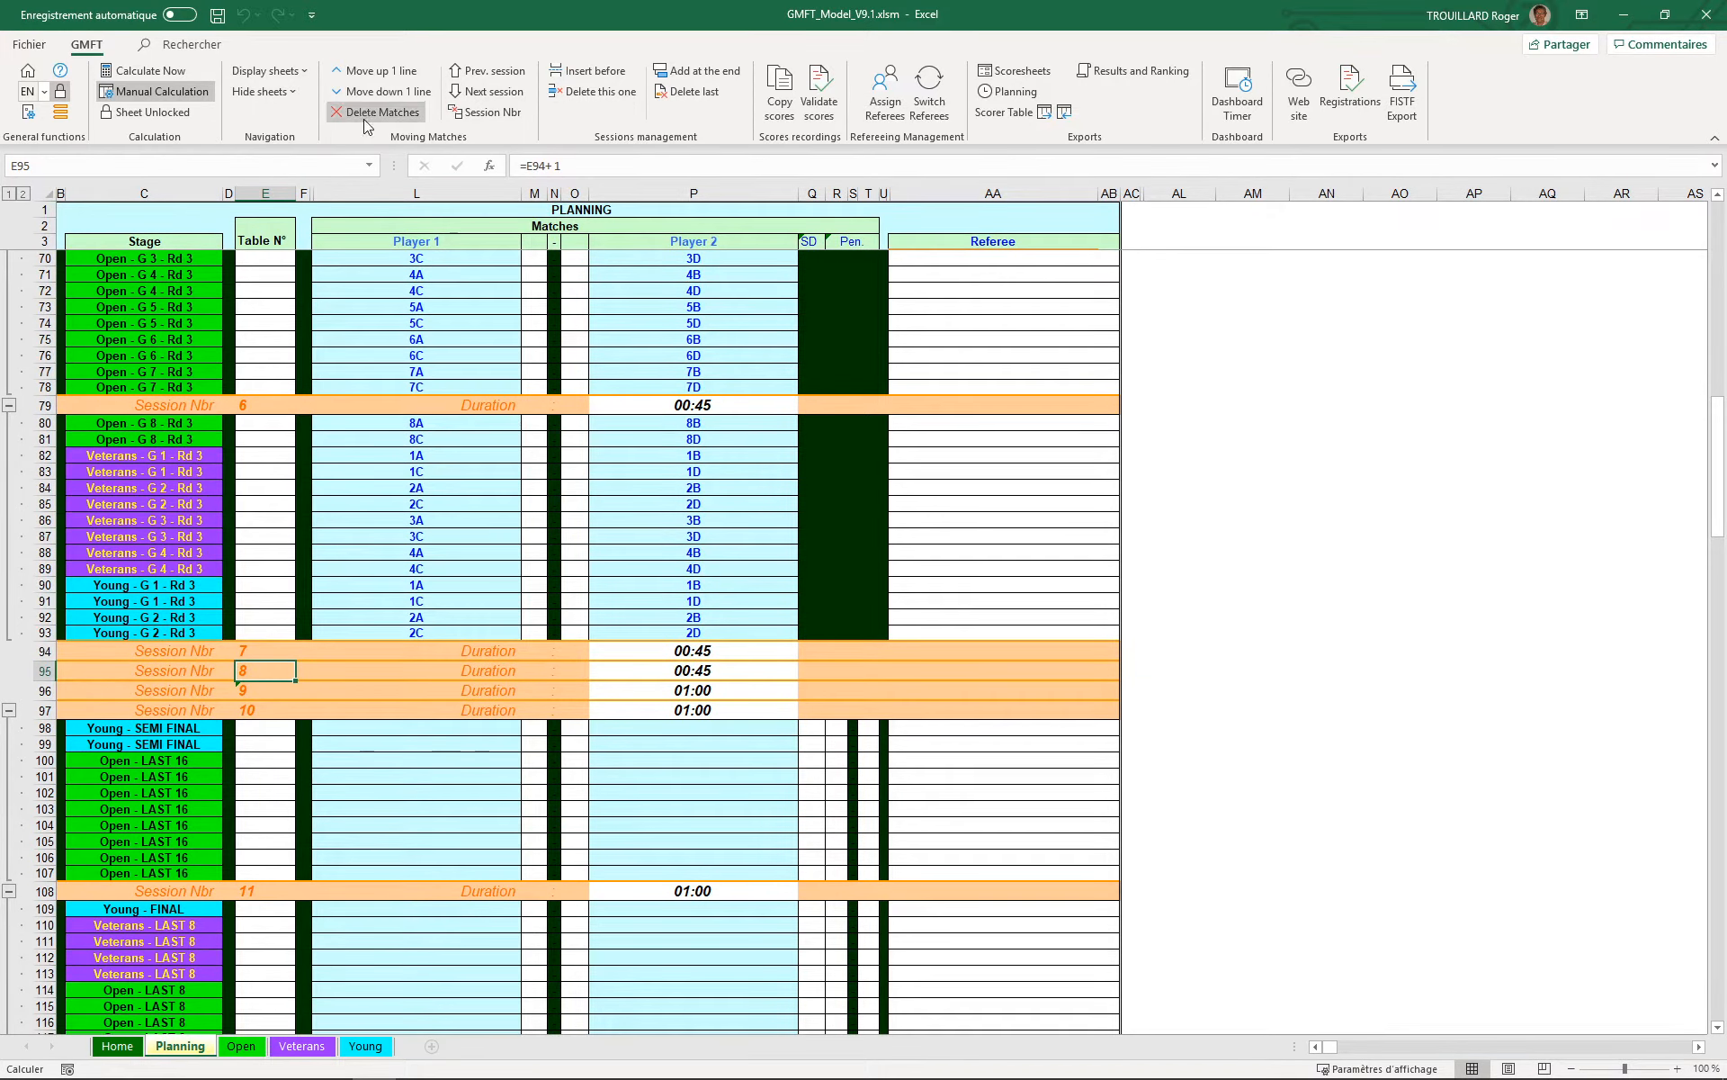
pyautogui.click(598, 93)
pyautogui.click(597, 93)
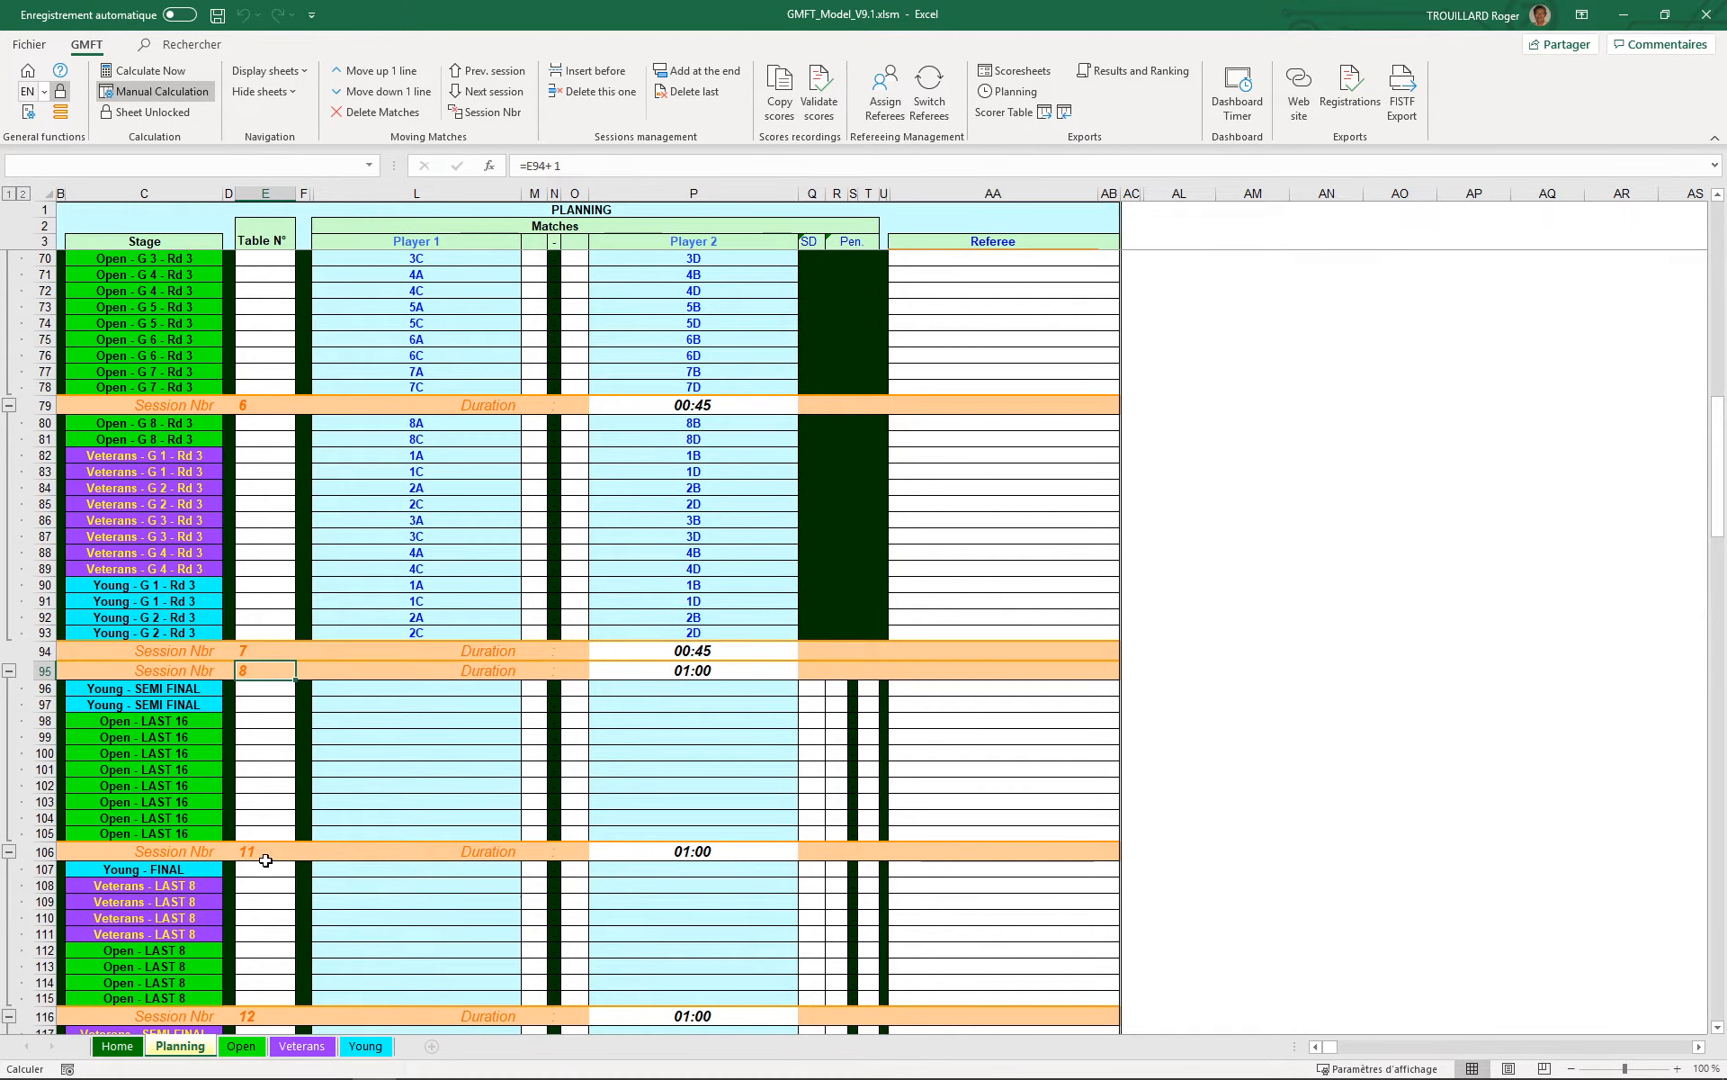
# Step: Recalculate the planning to renumber the sessions that follow session 8
pyautogui.click(252, 670)
pyautogui.click(270, 851)
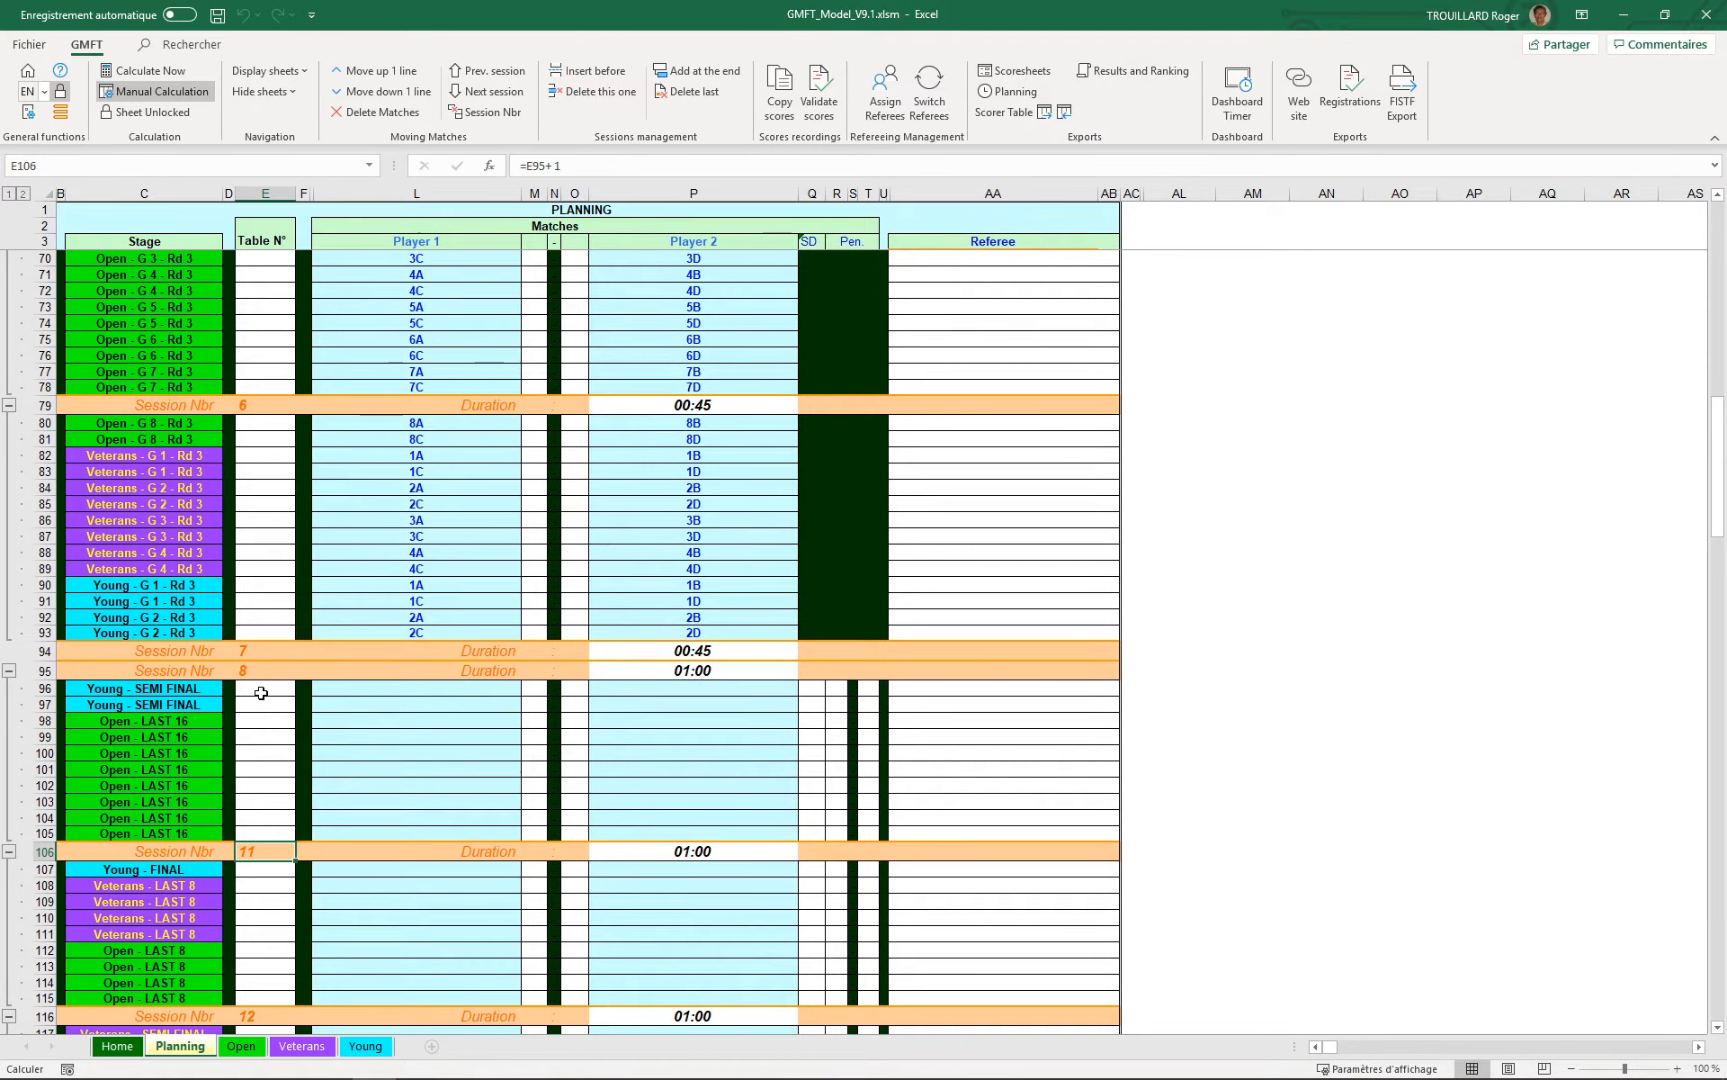
pyautogui.press('F9')
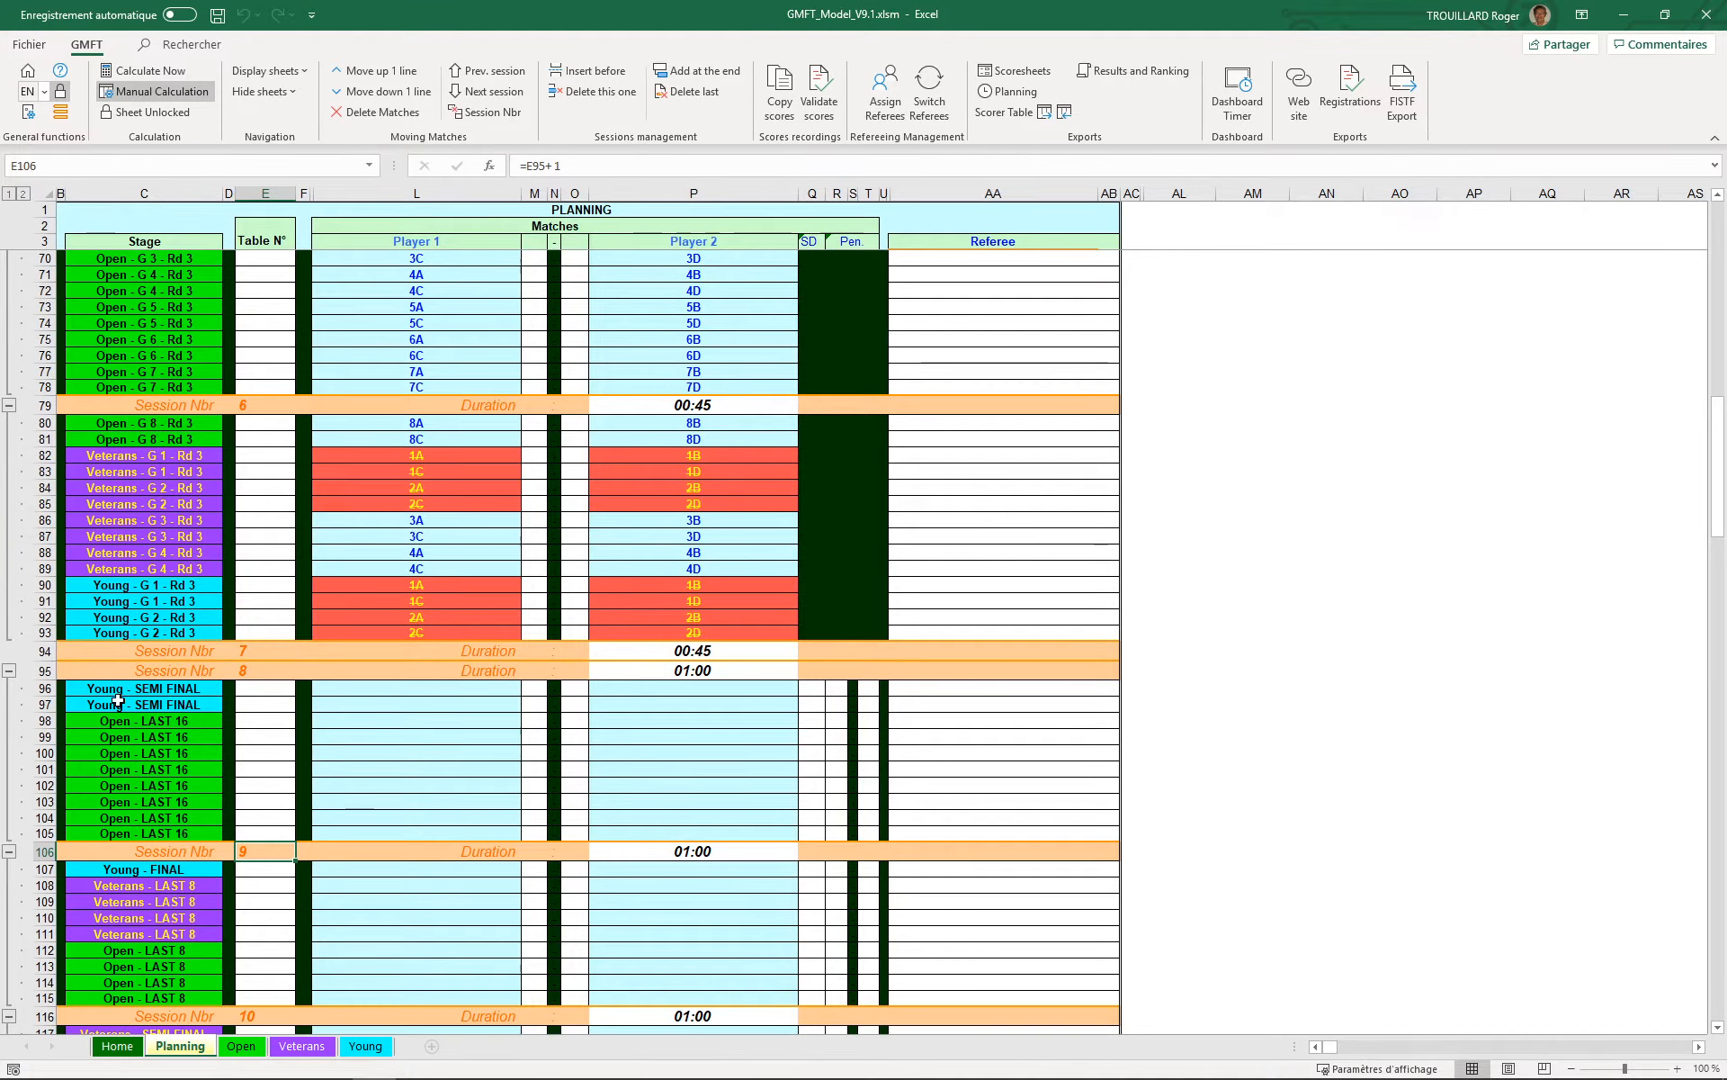
# Step: Review the planning back to its beginning and inspect the duration choices available for session 1
pyautogui.scroll(-4, 271, 689)
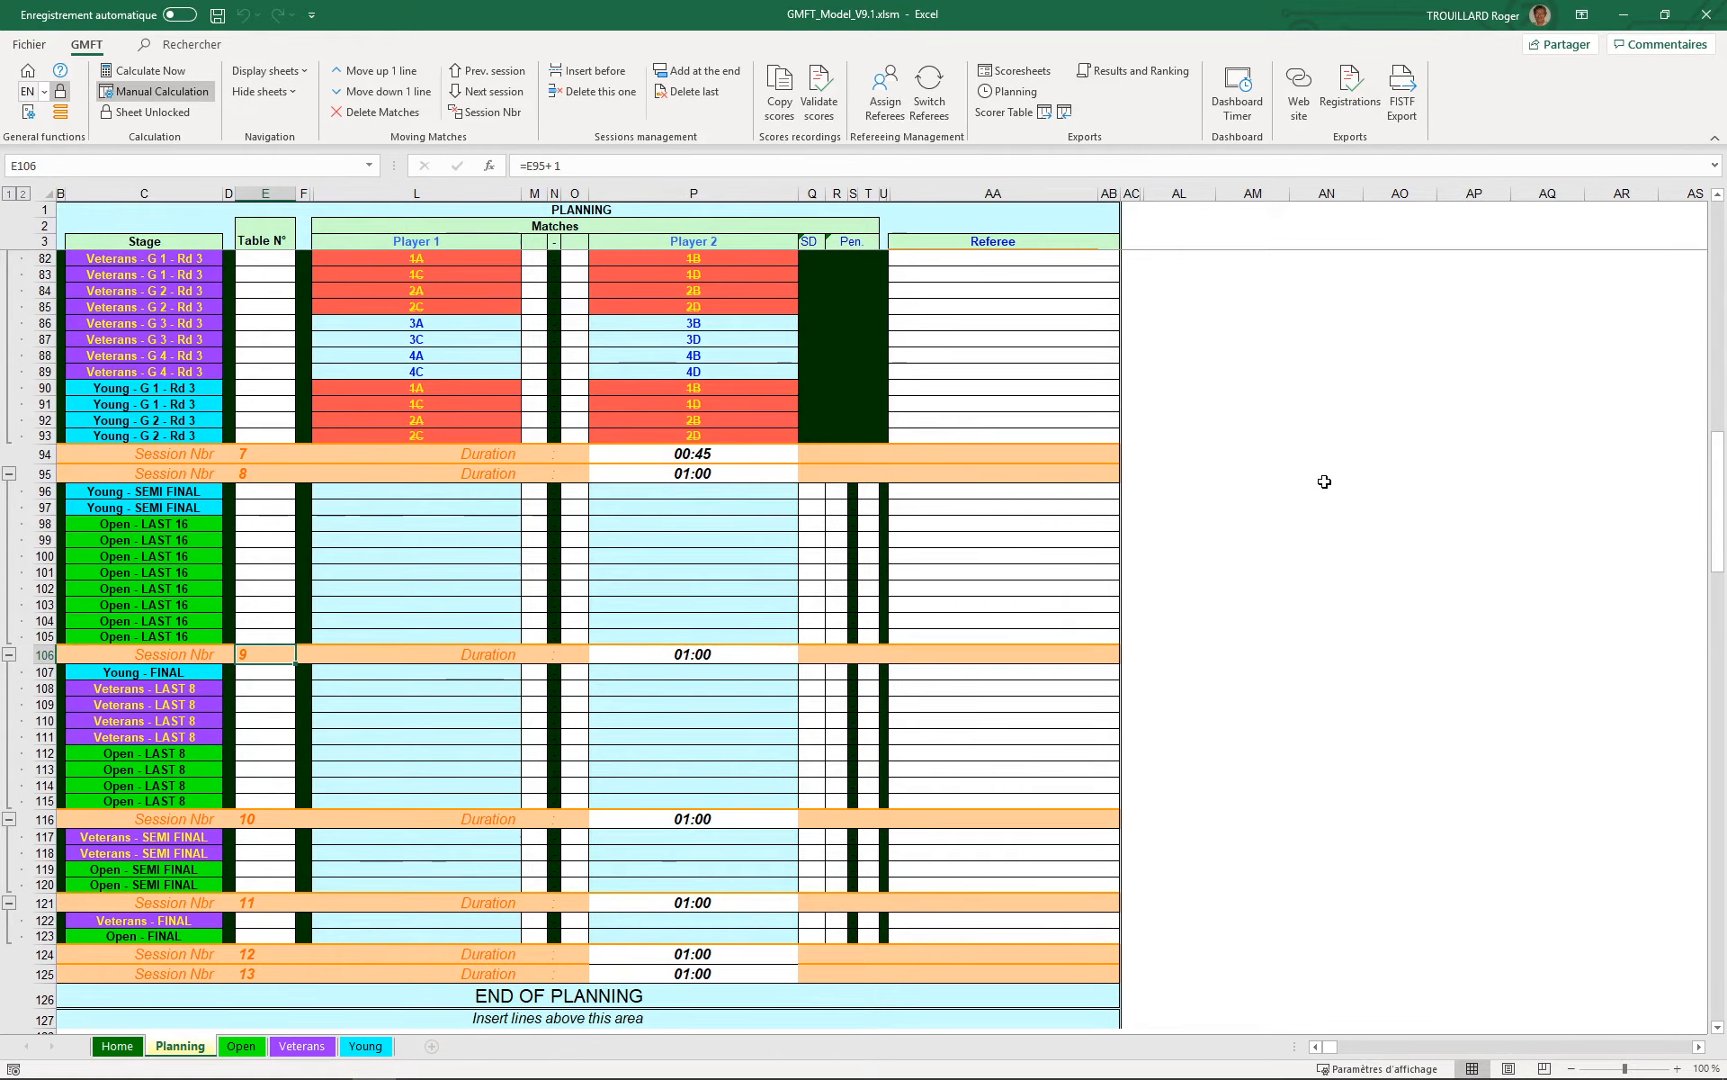
pyautogui.scroll(8, 1255, 569)
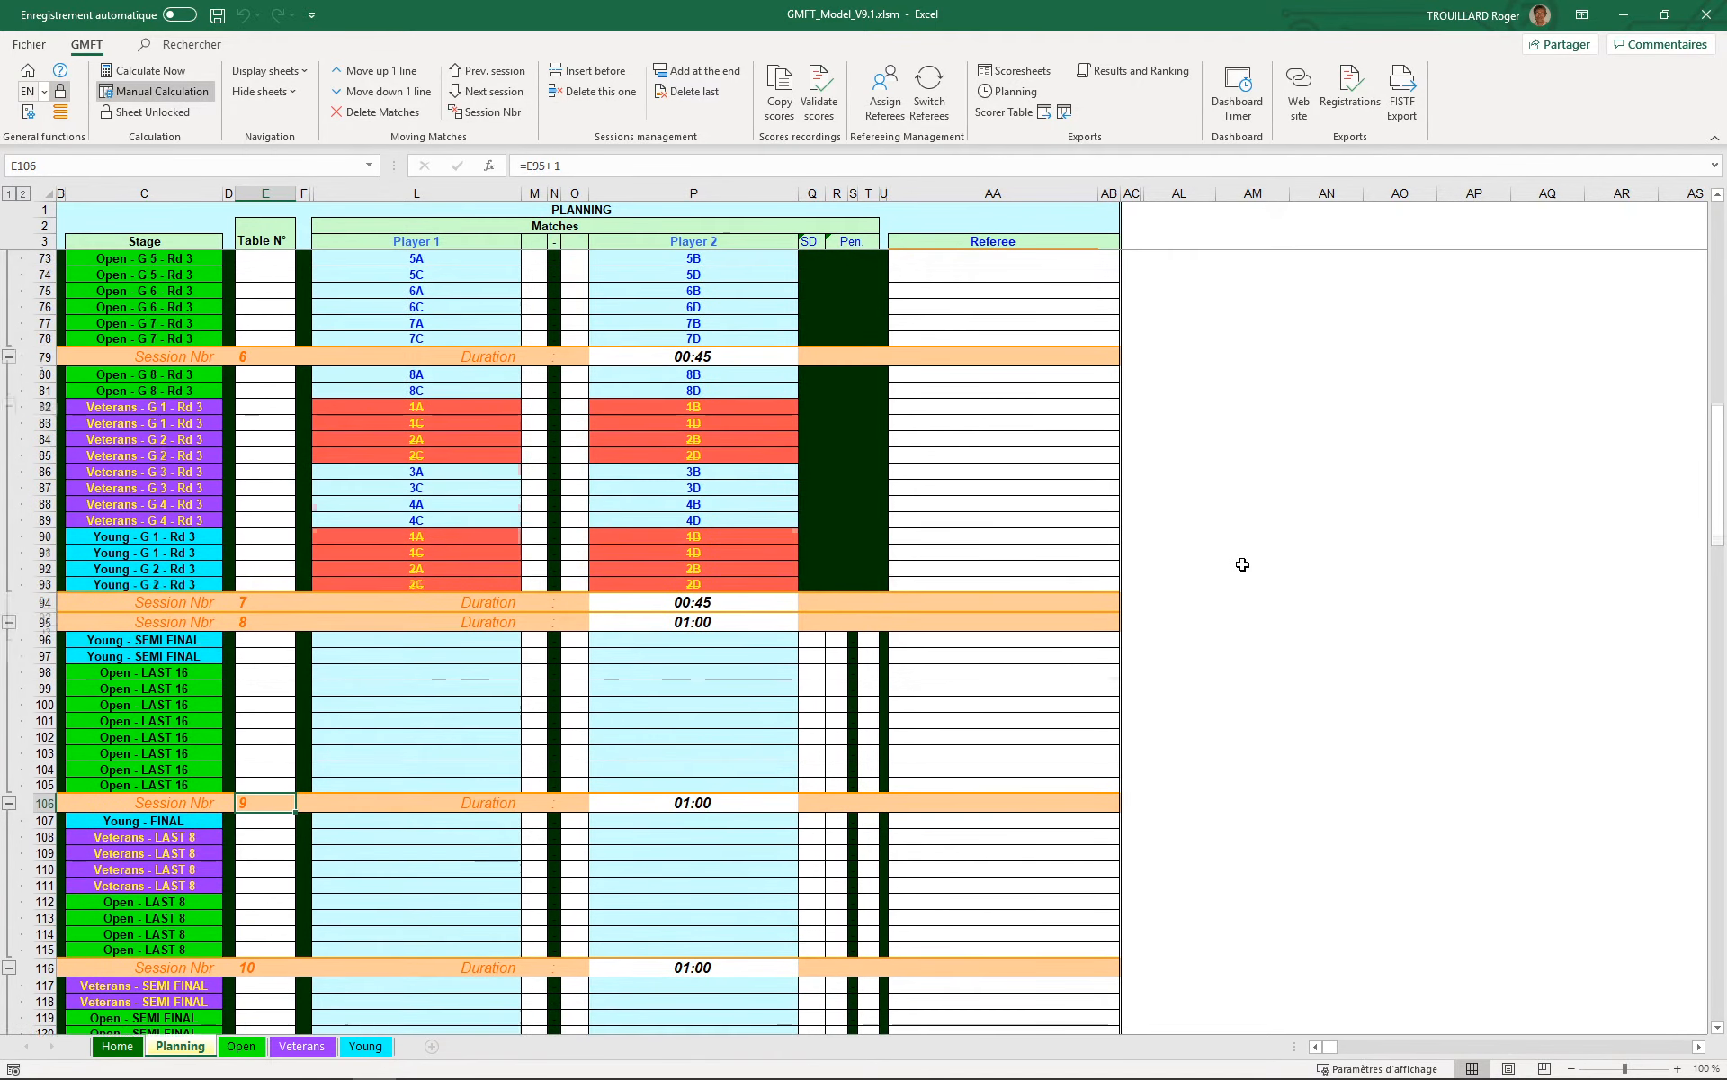
pyautogui.scroll(12, 1242, 565)
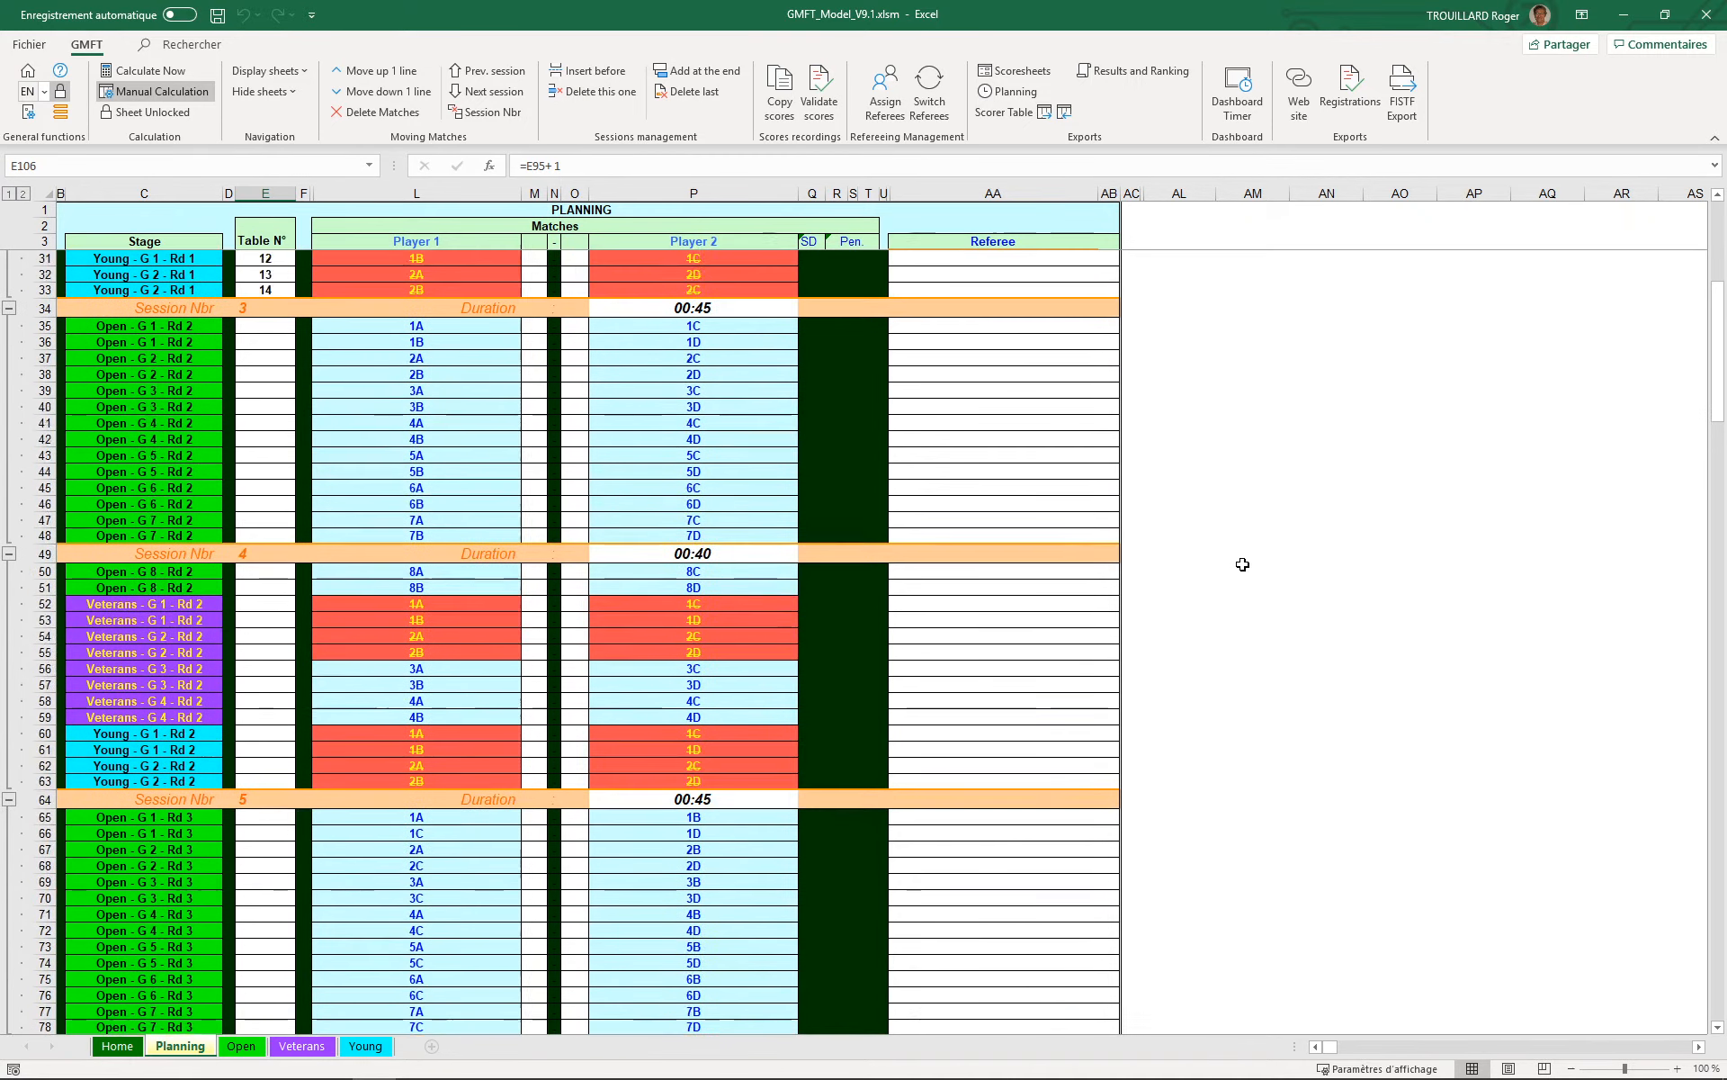
pyautogui.scroll(6, 1242, 564)
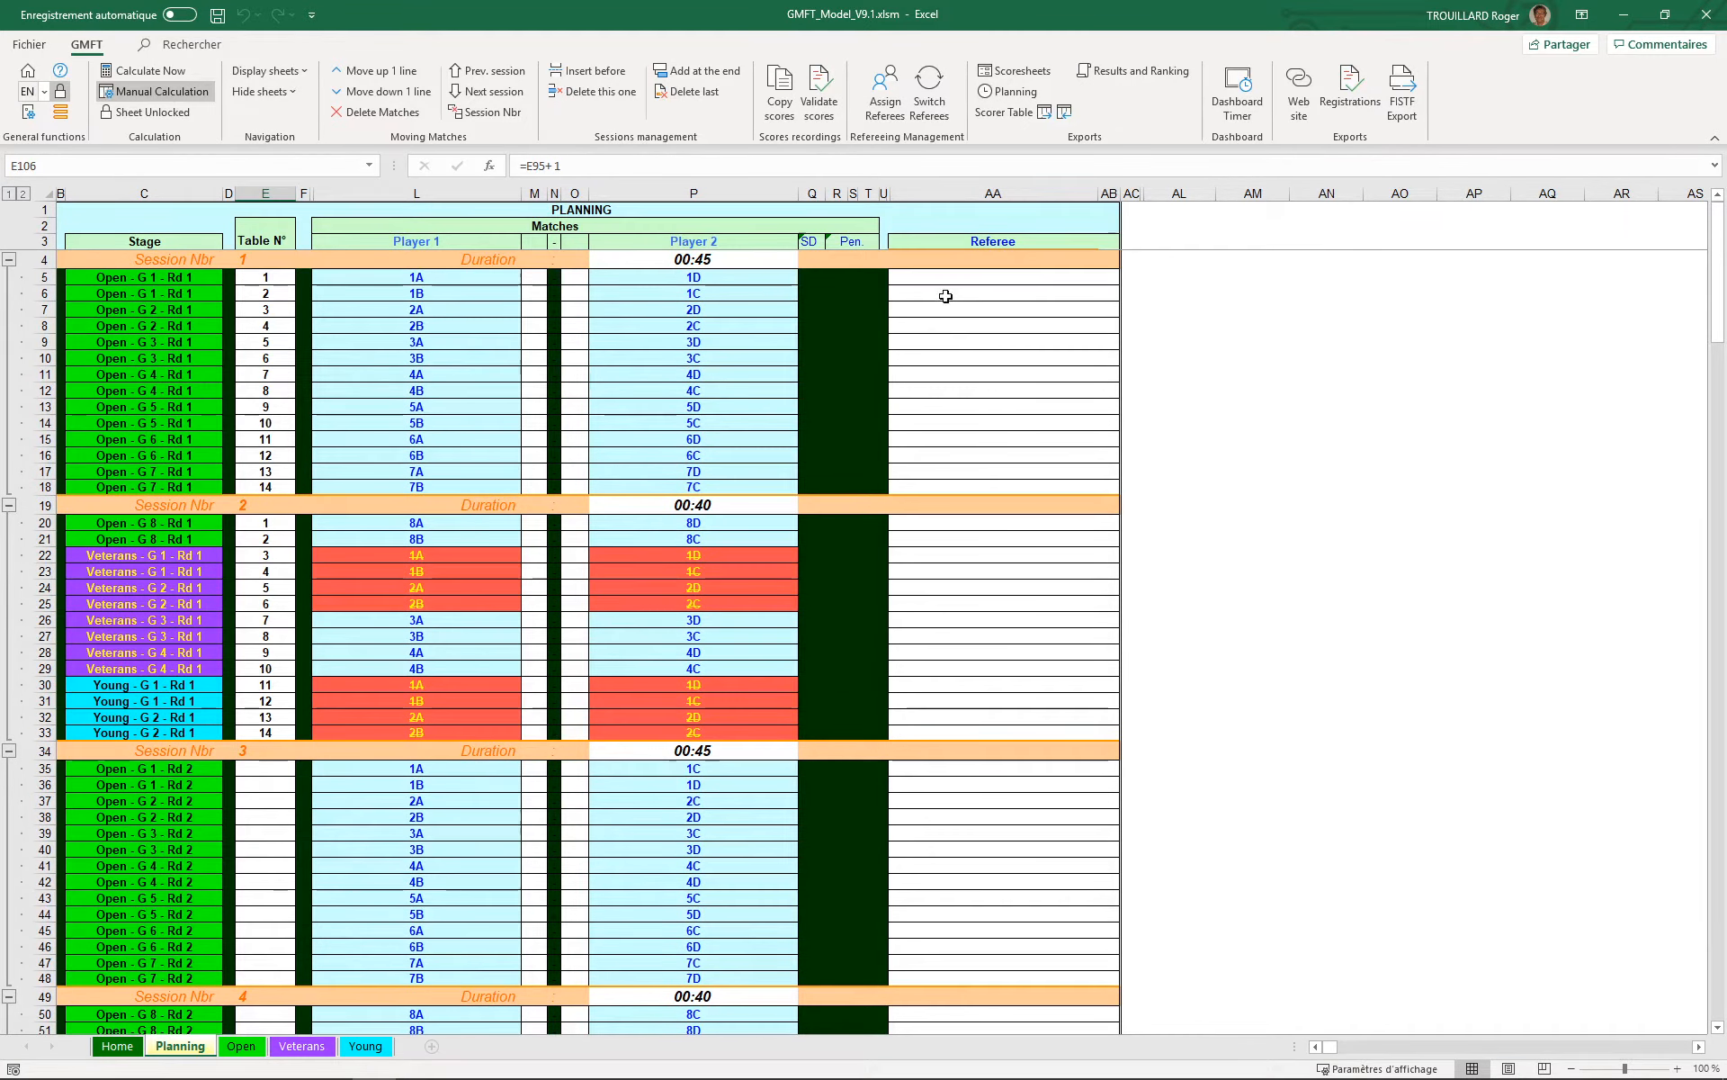
pyautogui.click(730, 261)
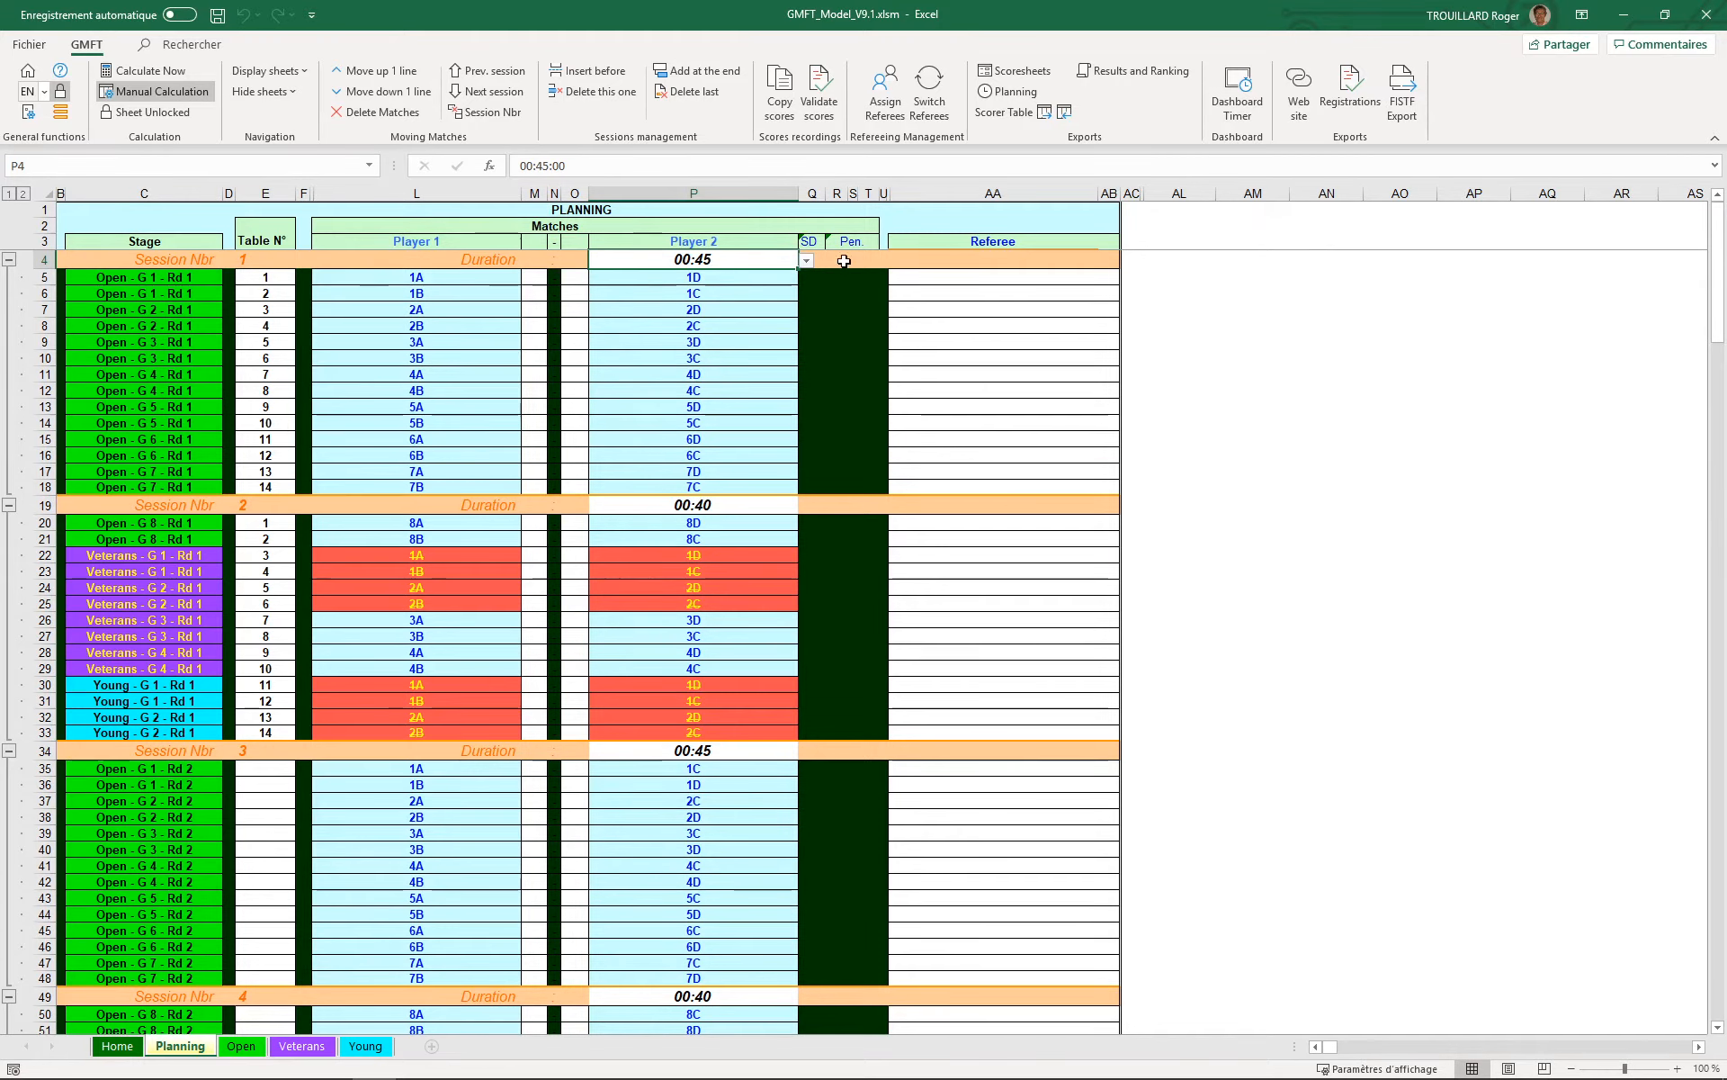
pyautogui.click(806, 260)
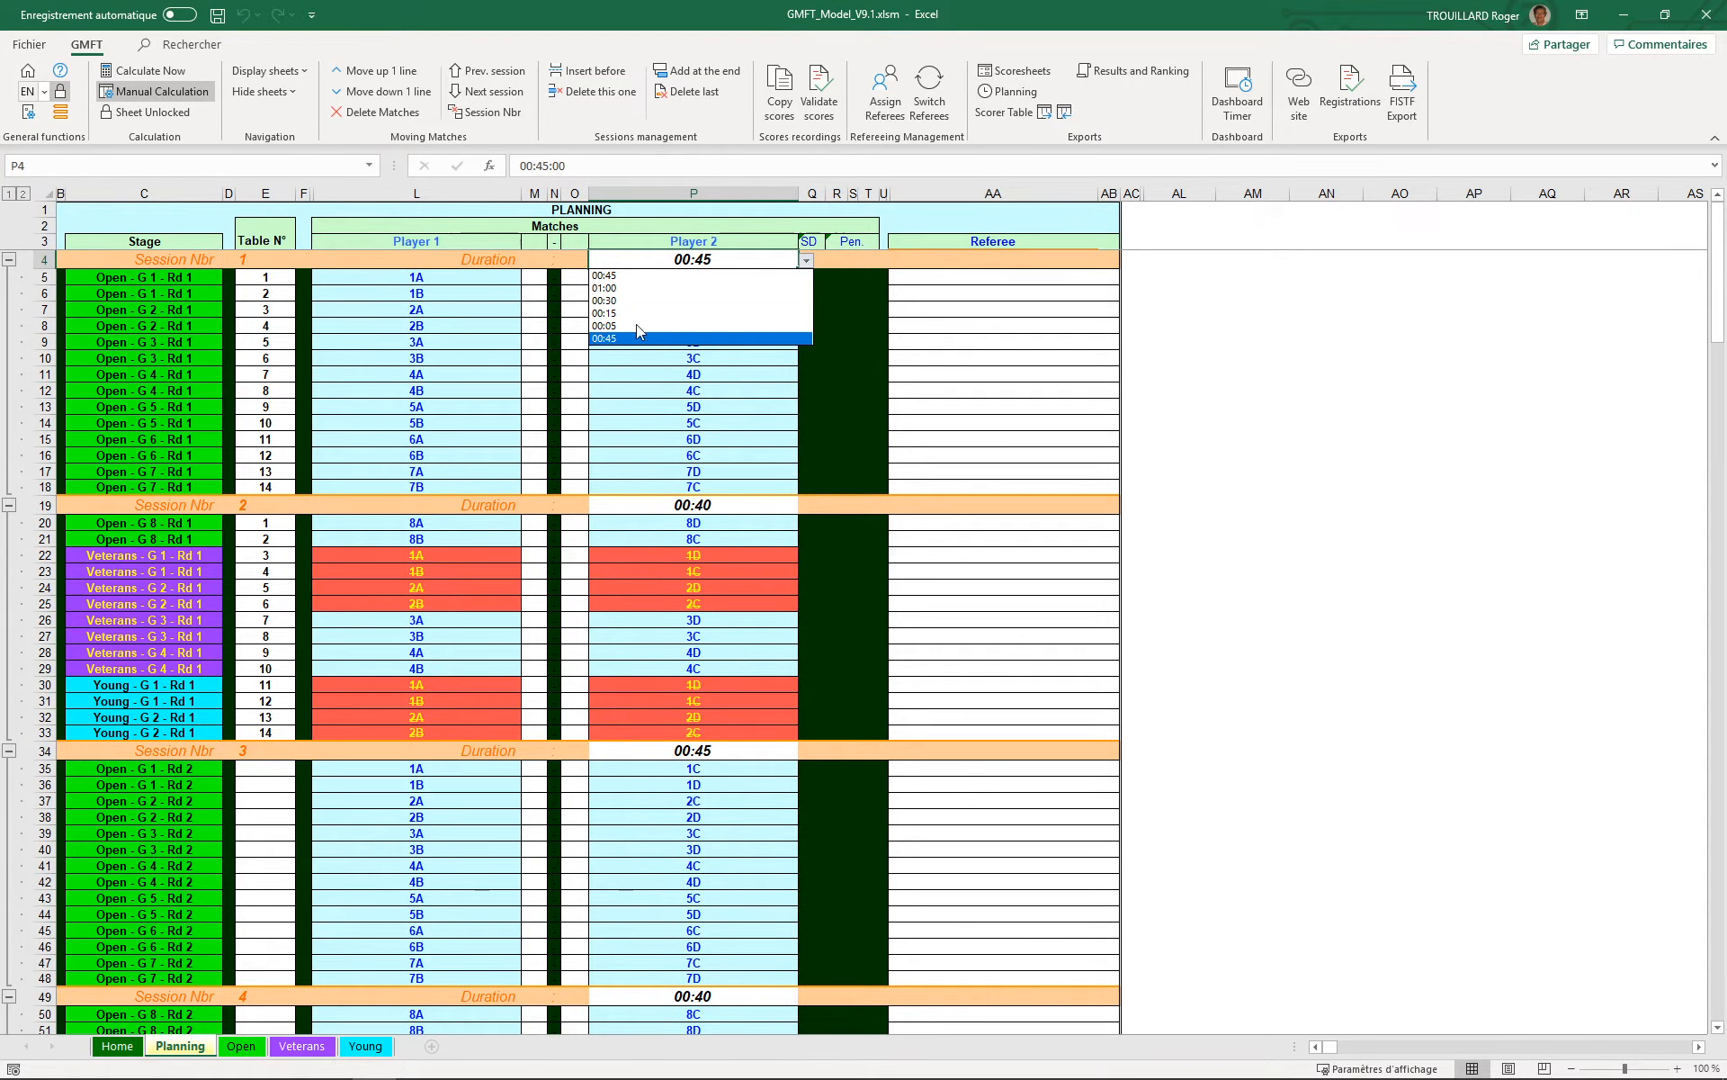
pyautogui.click(1245, 314)
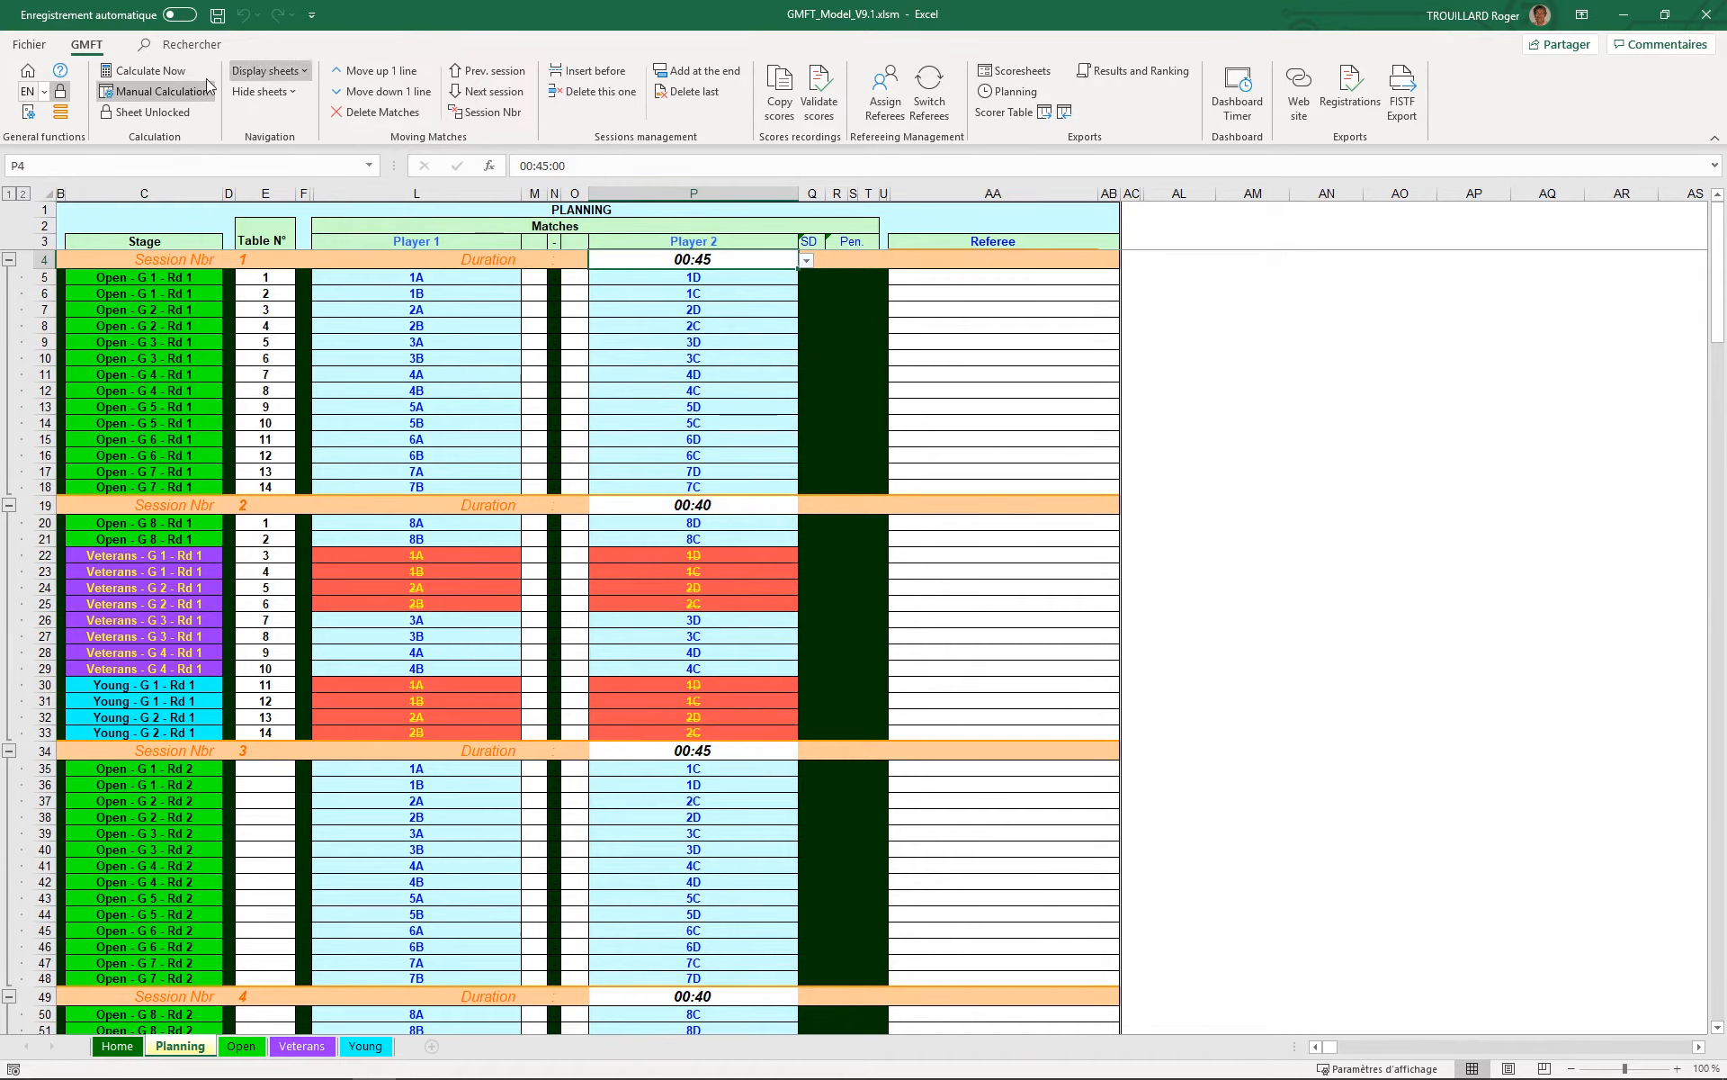
# Step: Open the Parameters sheet and examine its sections, including the planning delays and breaks that supply the session durations
pyautogui.click(30, 115)
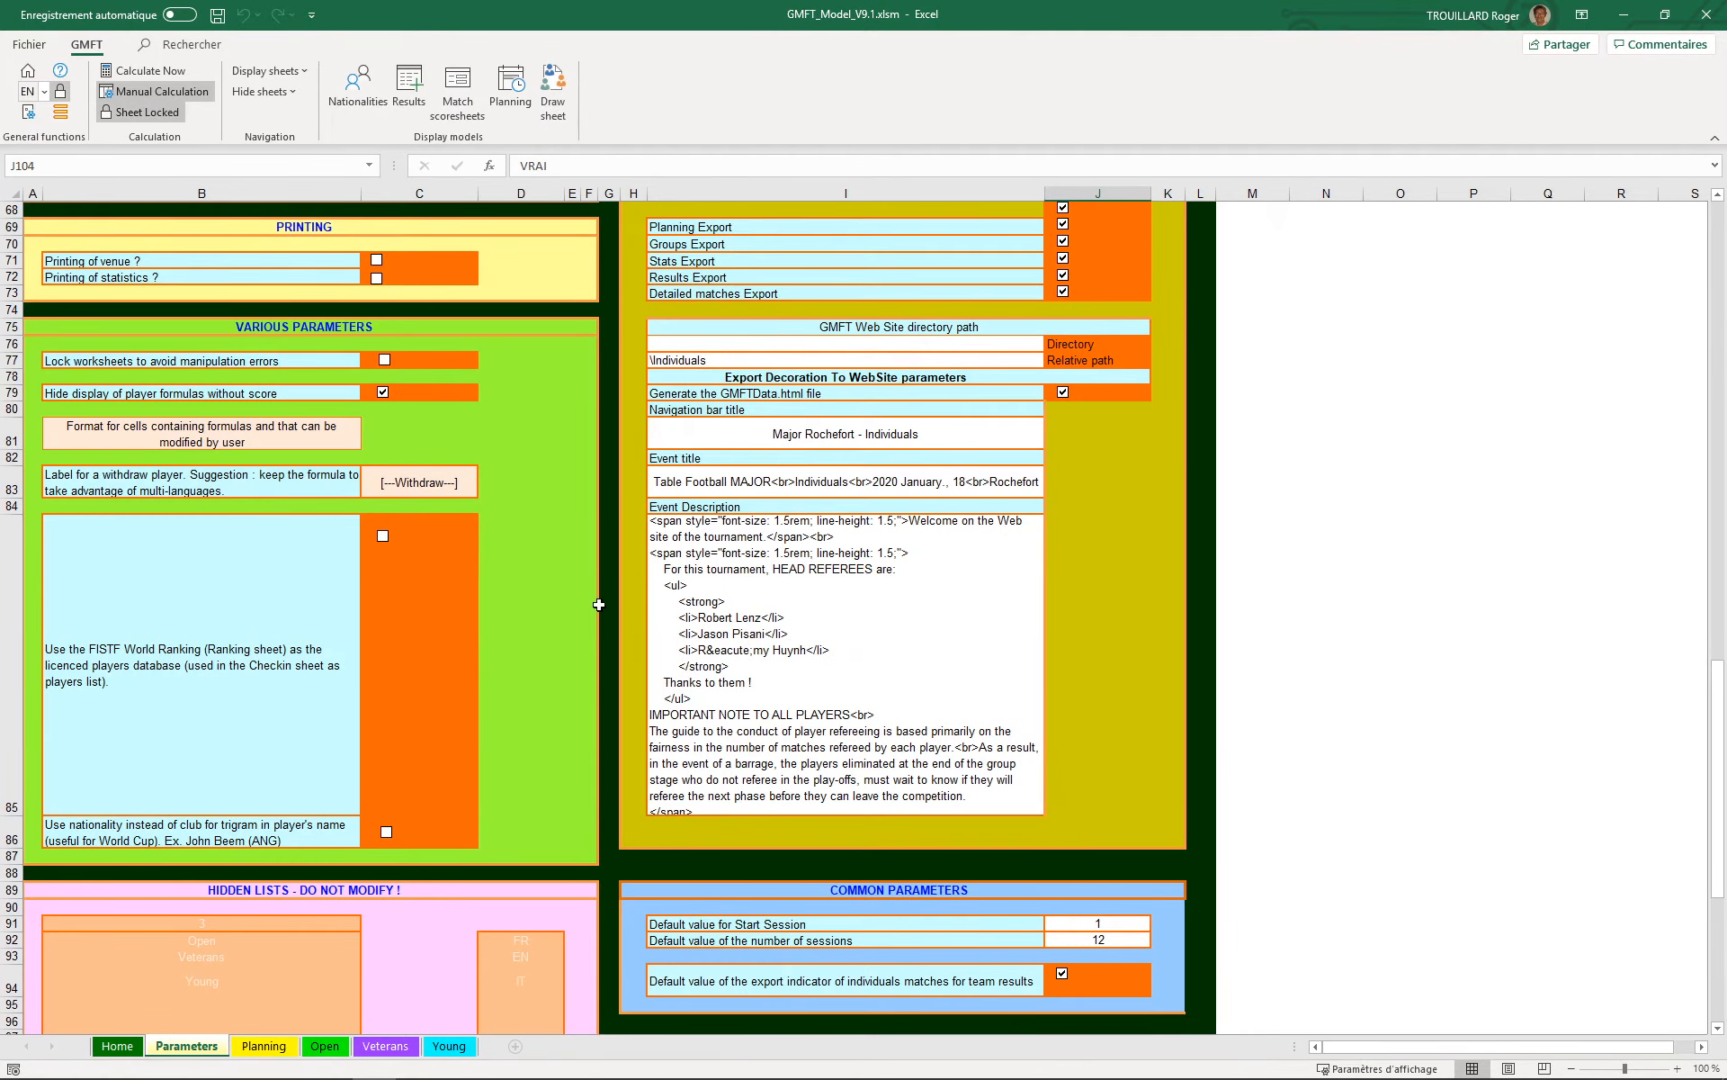
pyautogui.scroll(20, 598, 606)
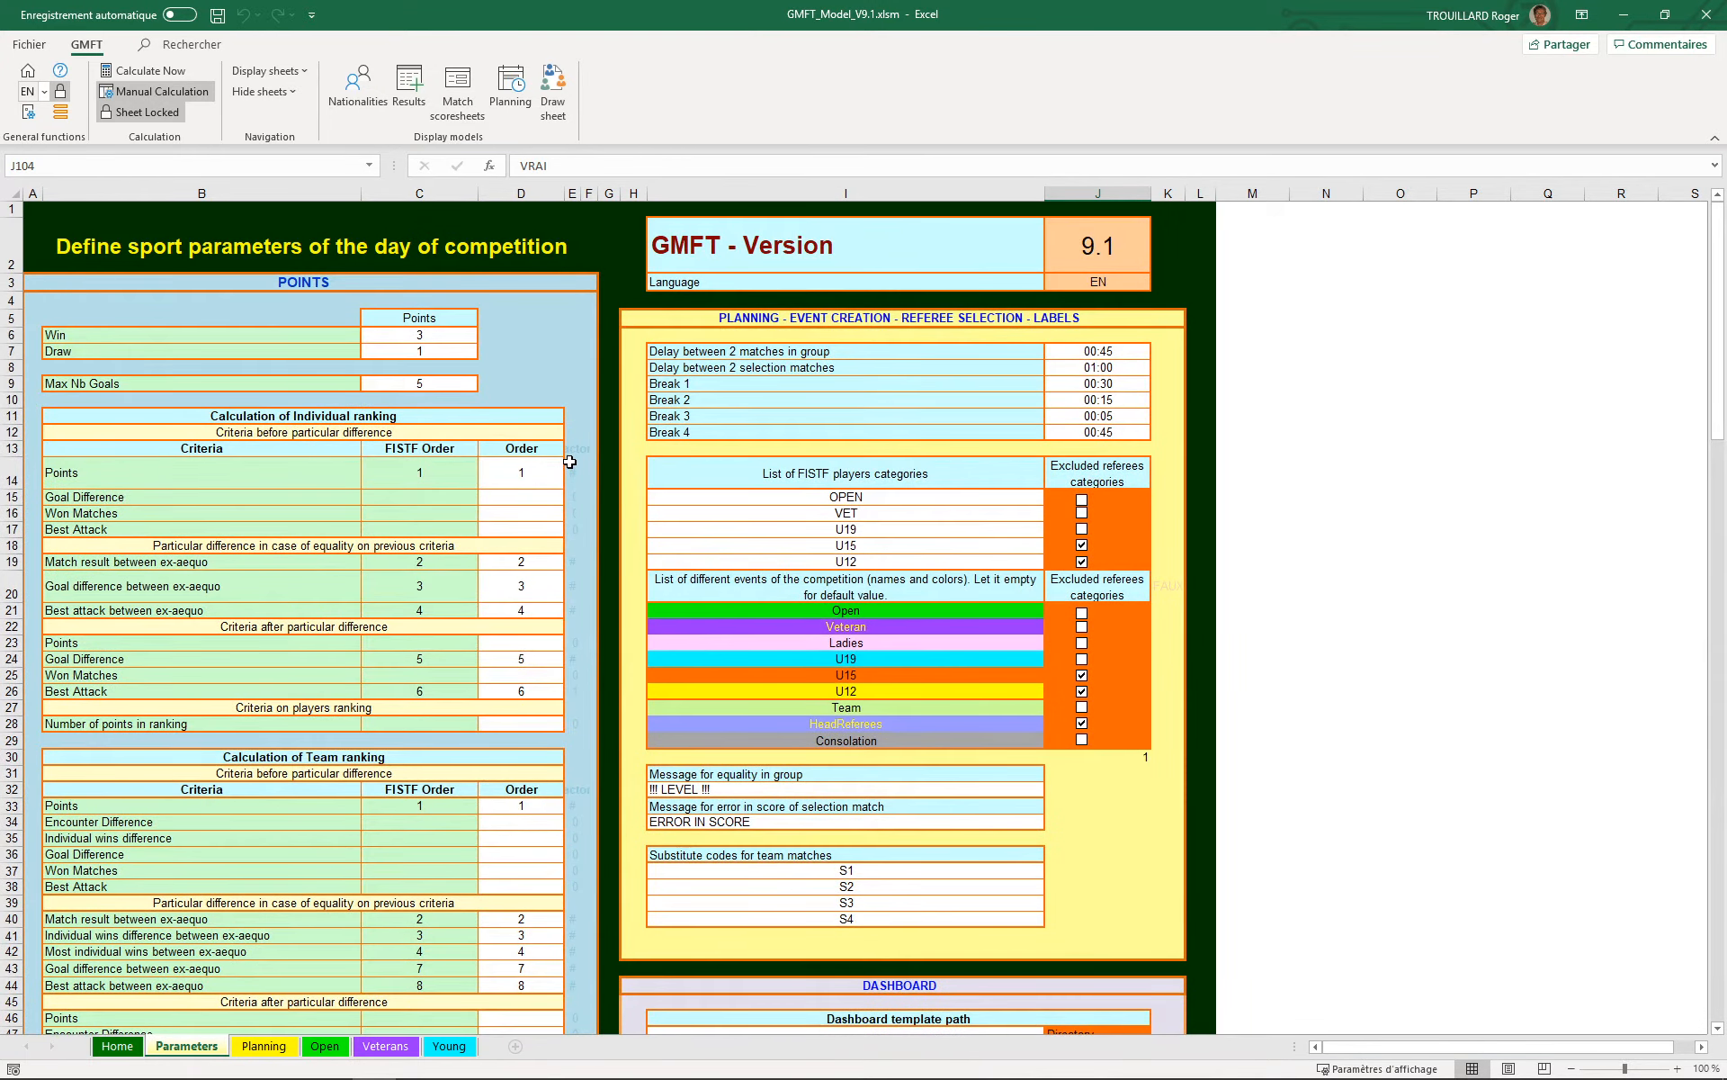
pyautogui.scroll(-14, 569, 461)
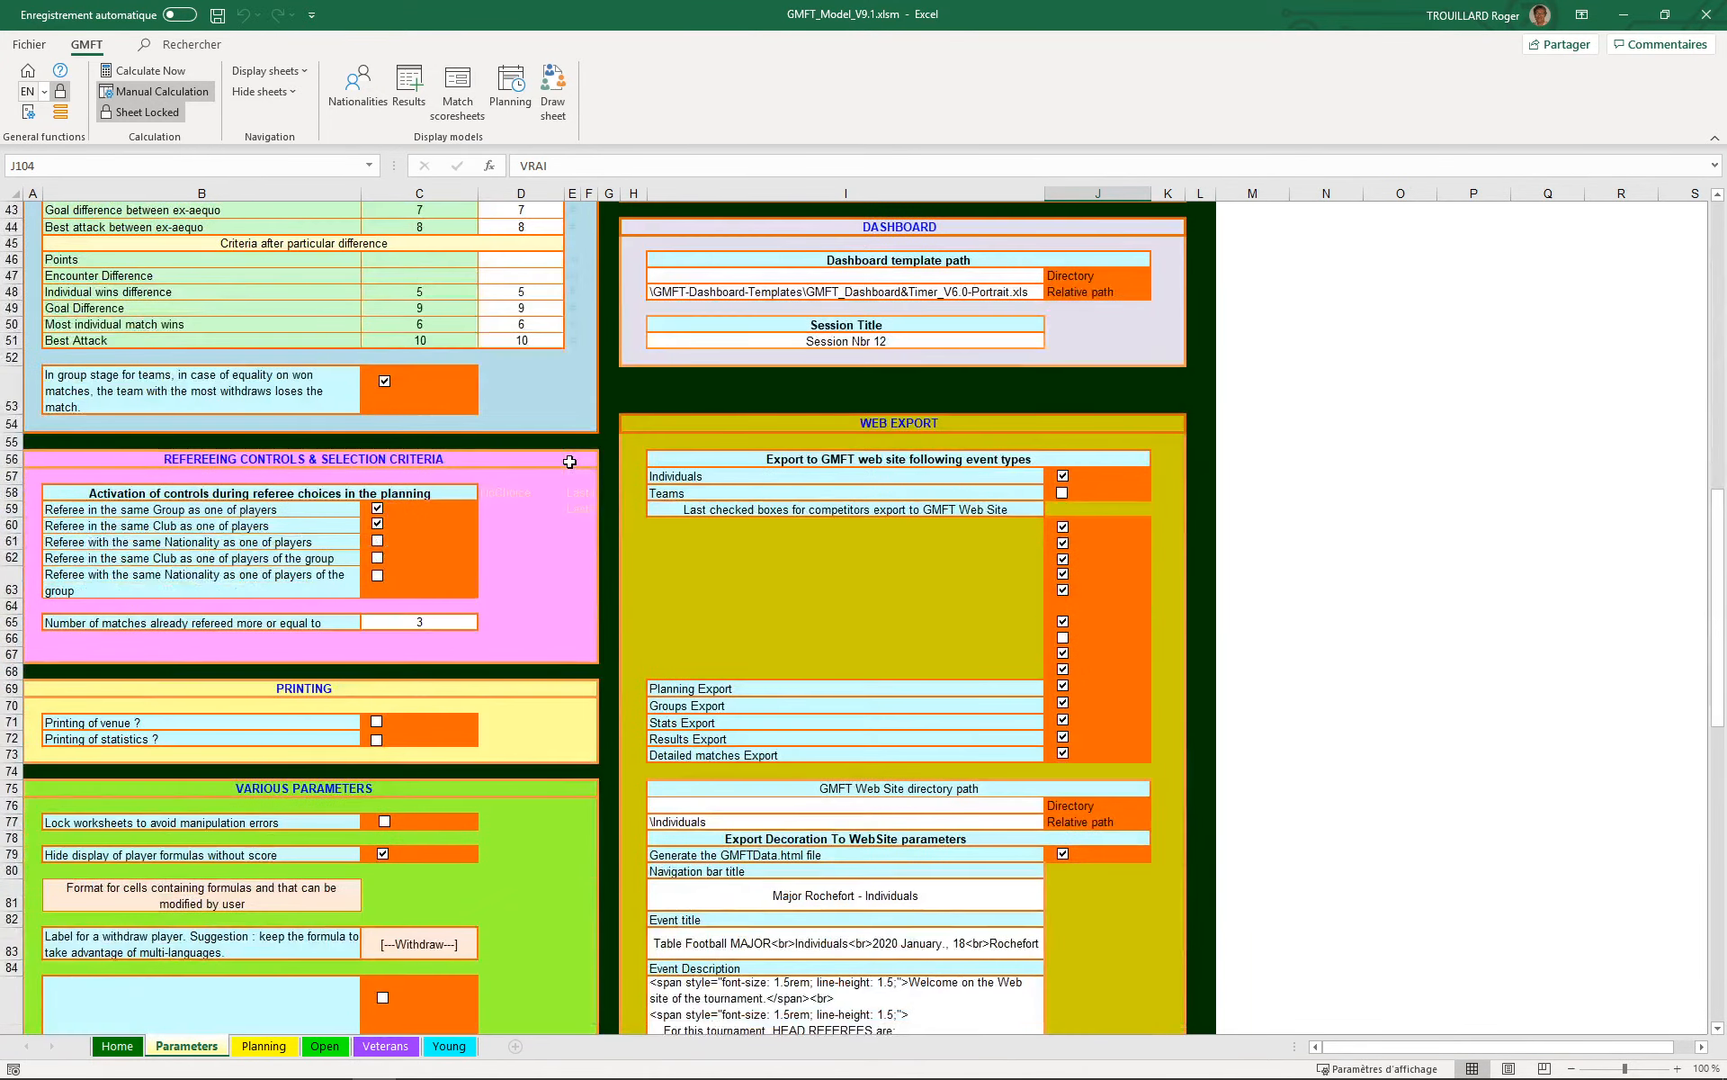
pyautogui.scroll(-10, 569, 462)
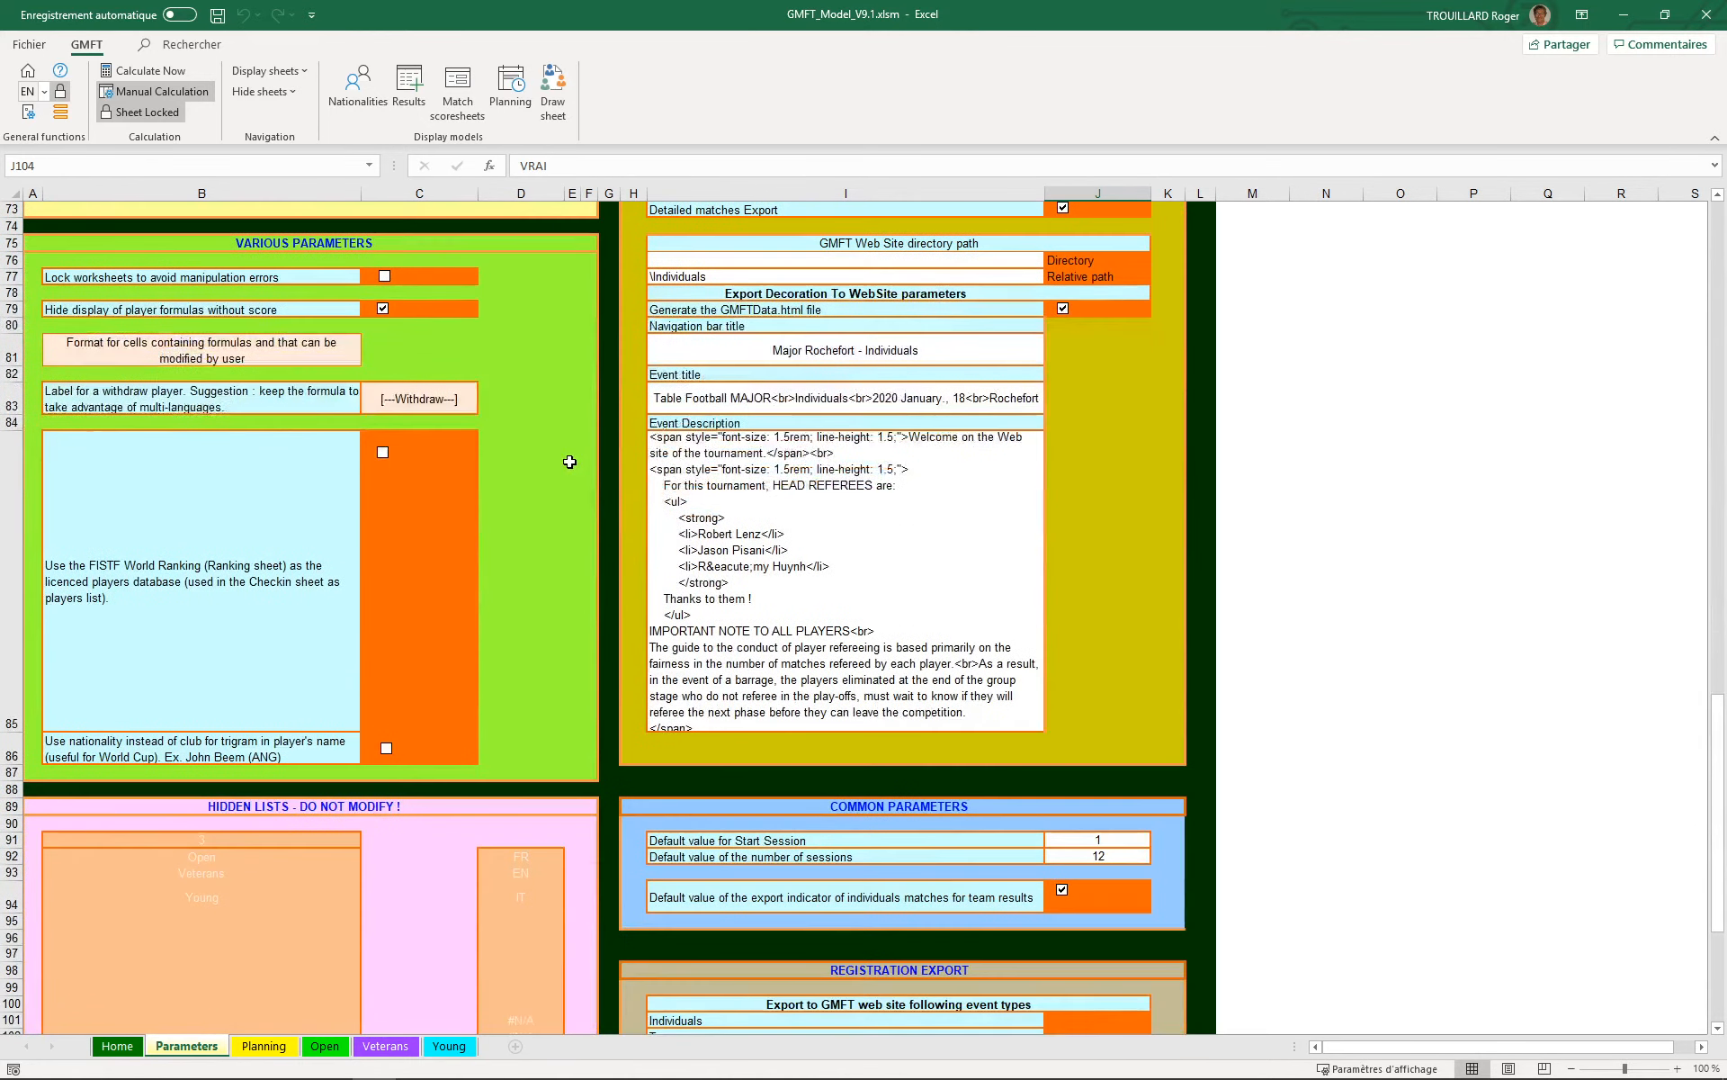
pyautogui.scroll(-3, 569, 462)
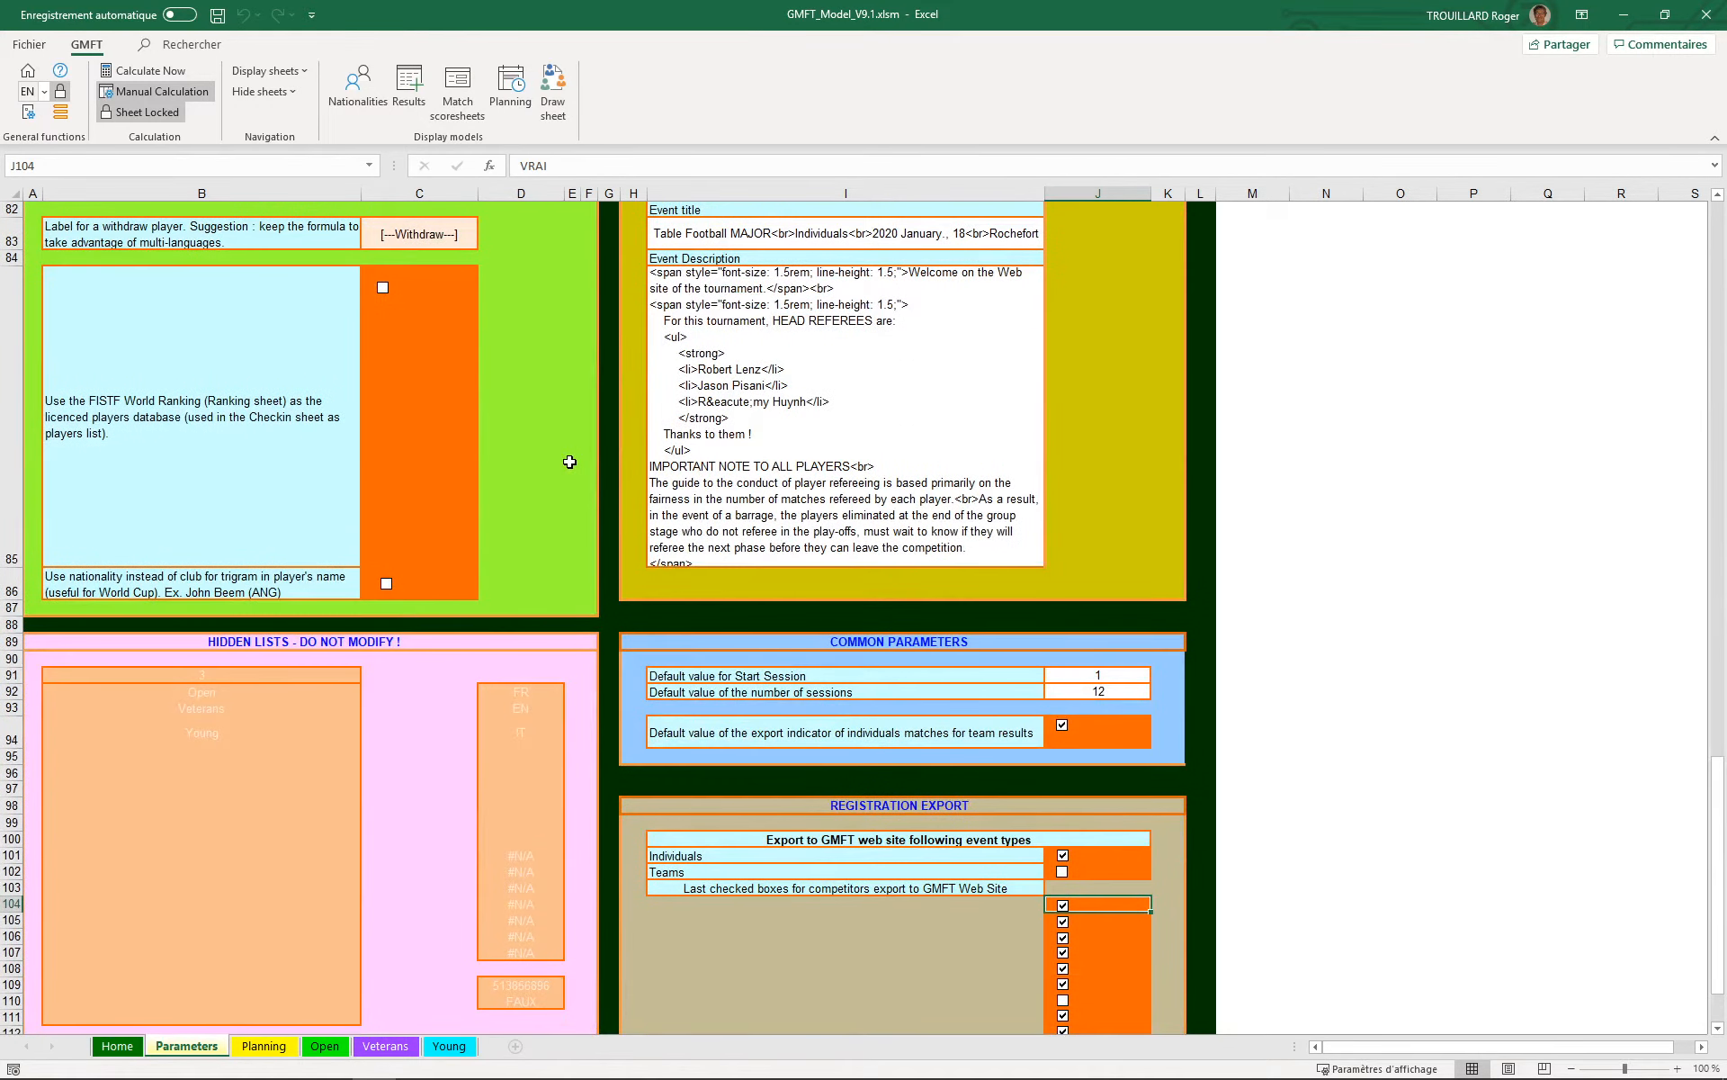
pyautogui.scroll(-4, 570, 461)
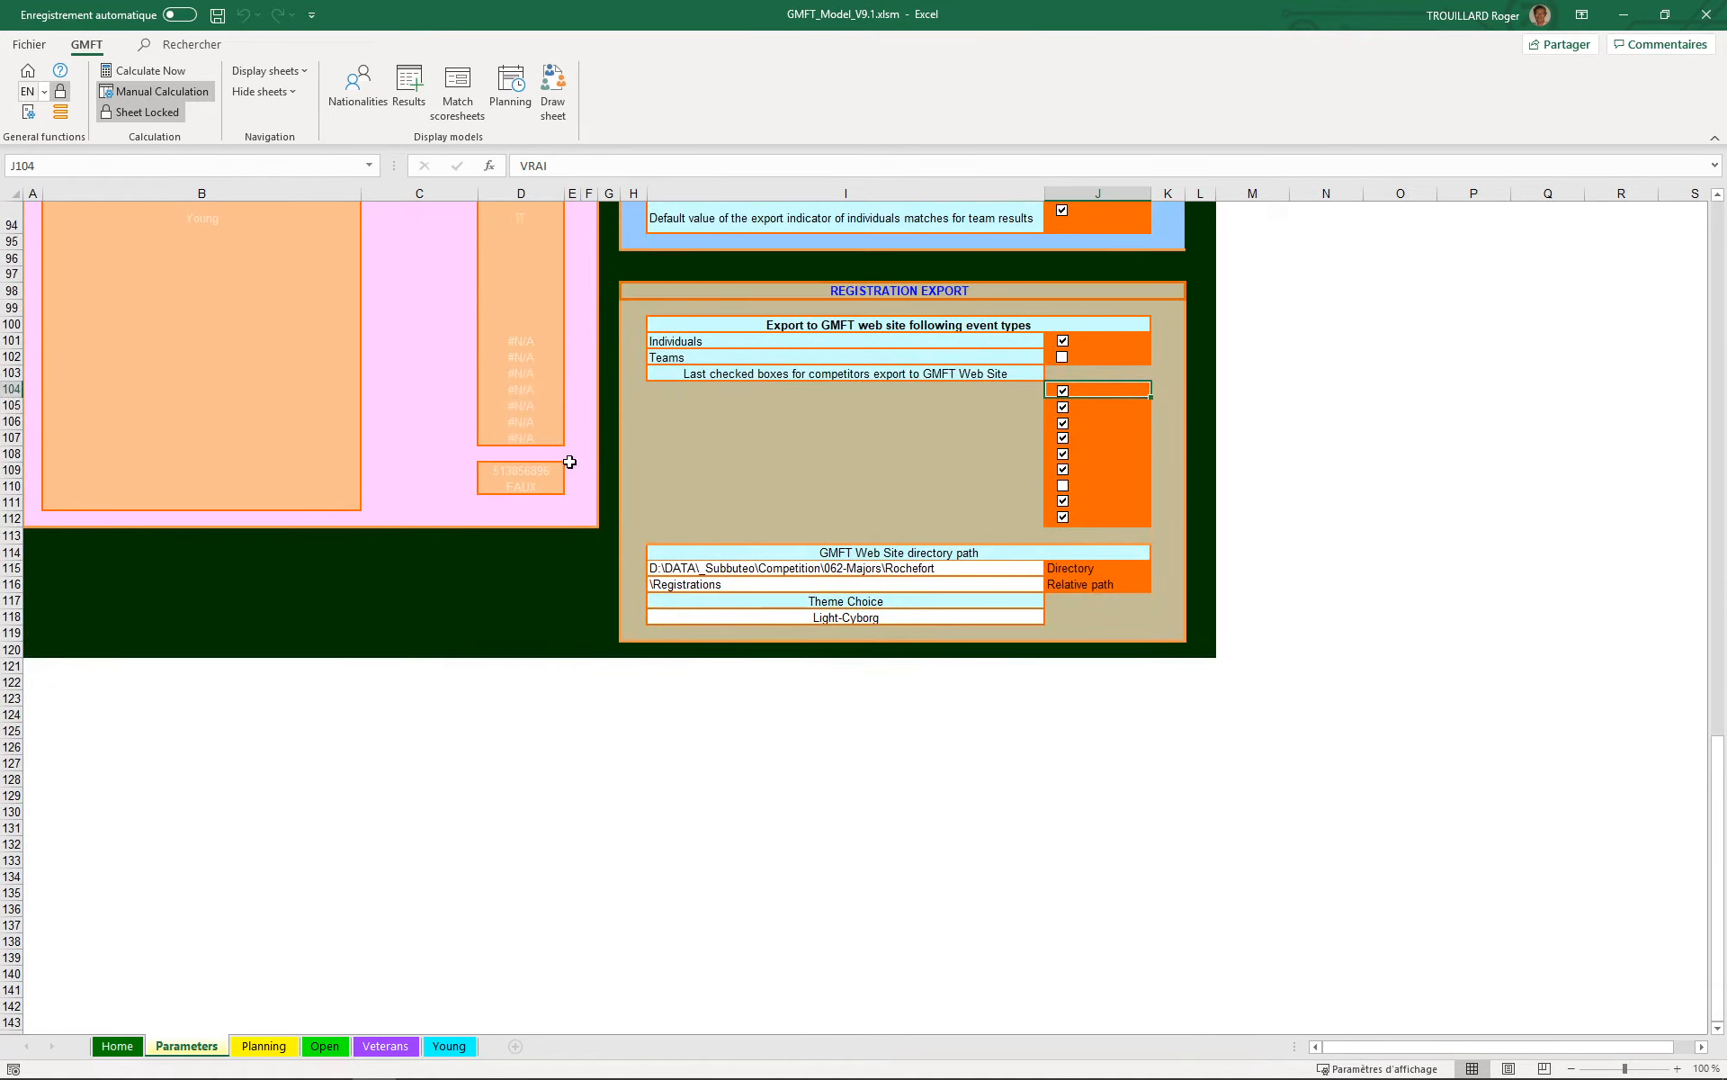
pyautogui.scroll(16, 570, 461)
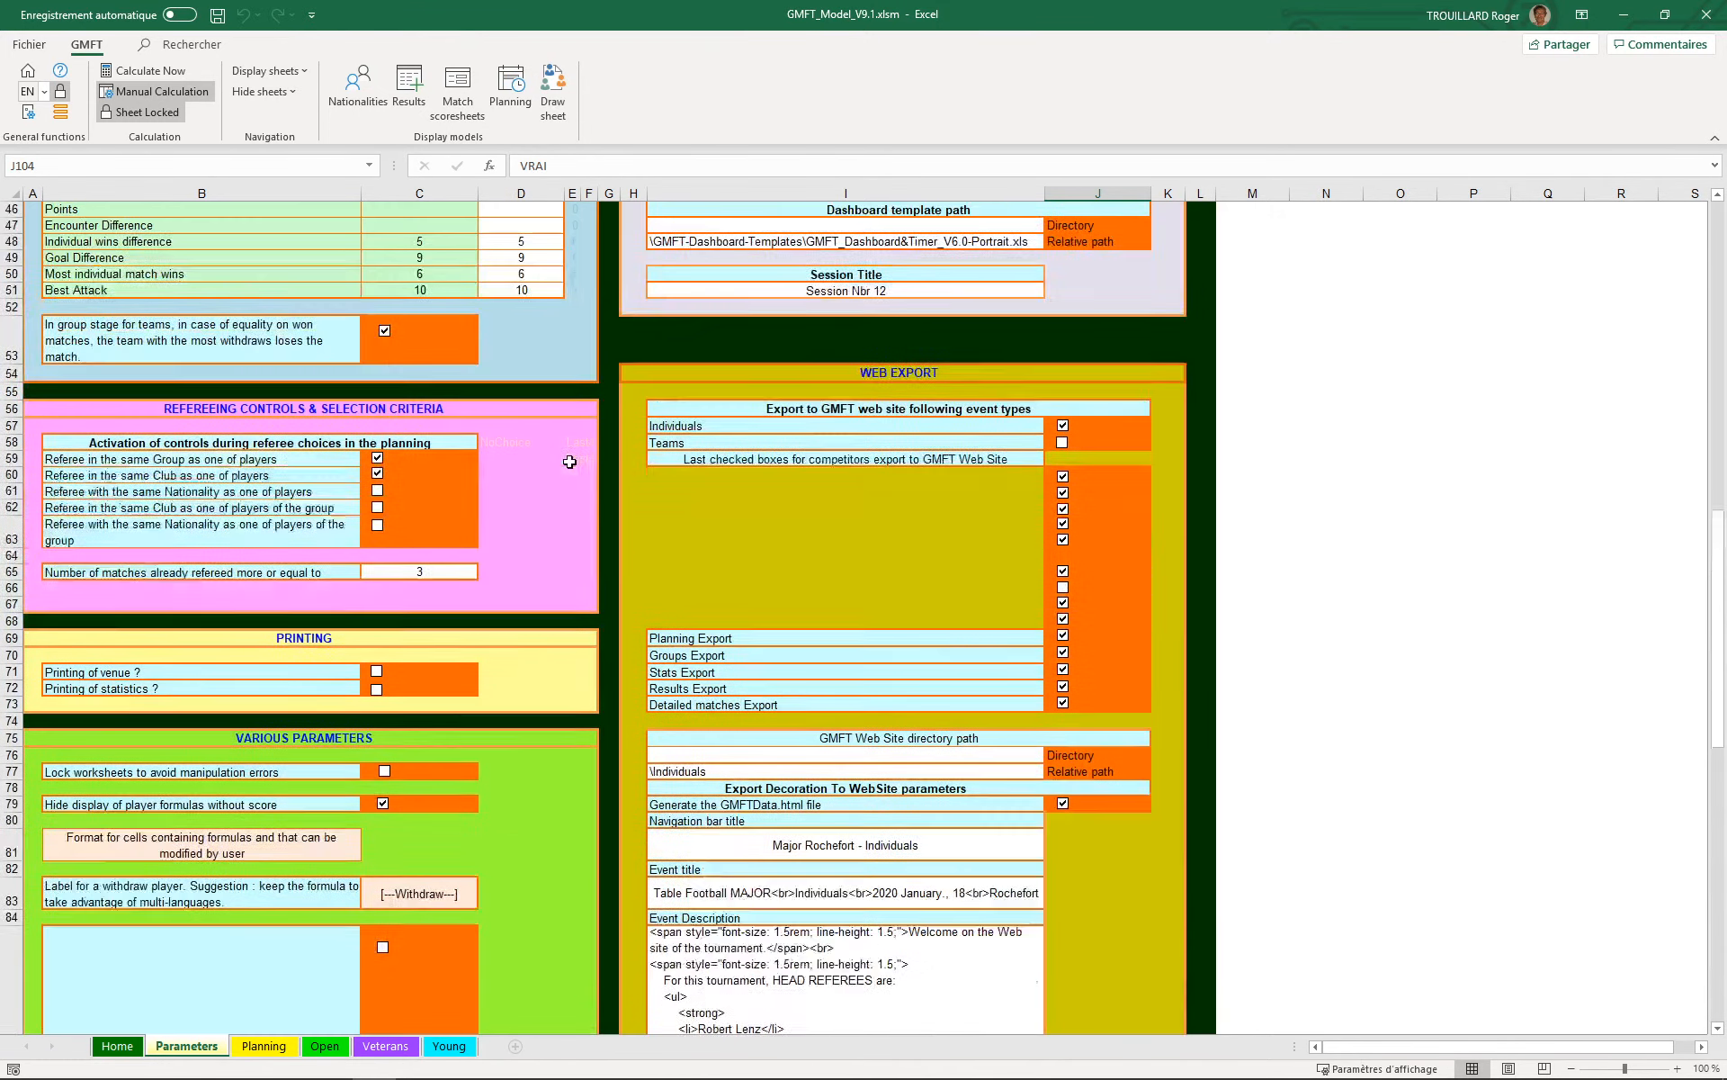
pyautogui.scroll(15, 570, 461)
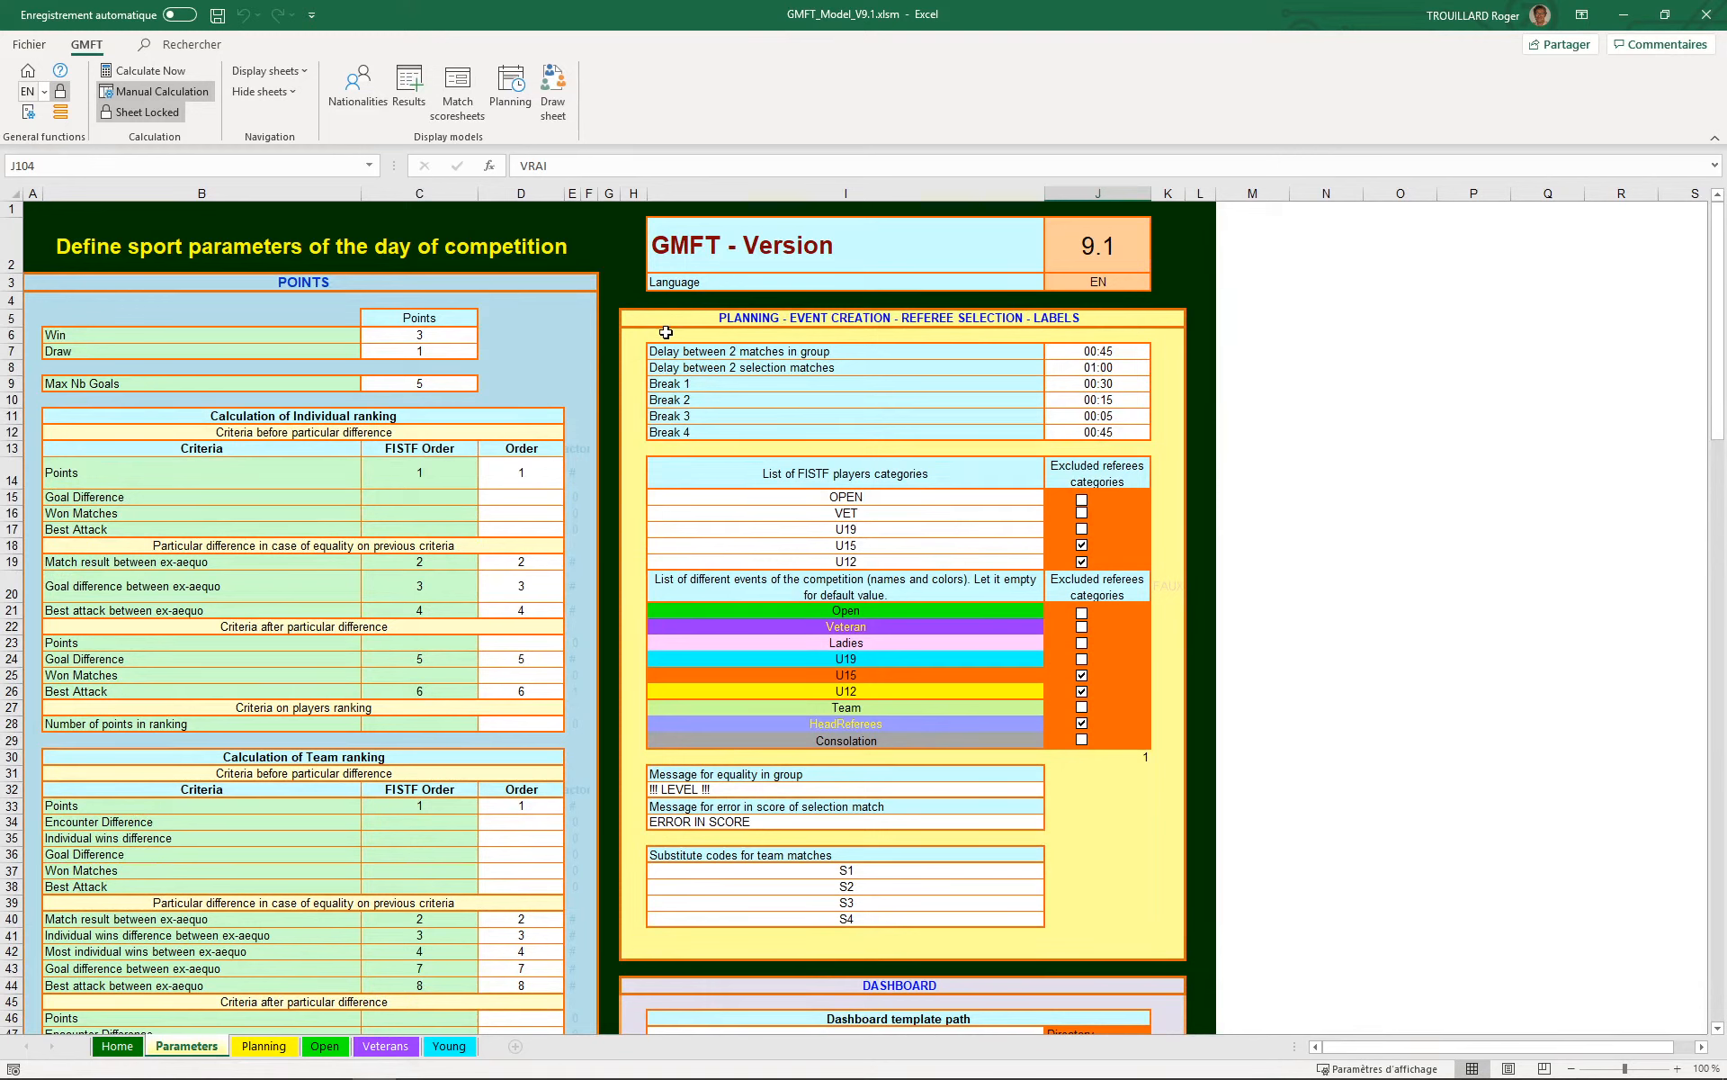
pyautogui.moveTo(632, 340); pyautogui.dragTo(1164, 443)
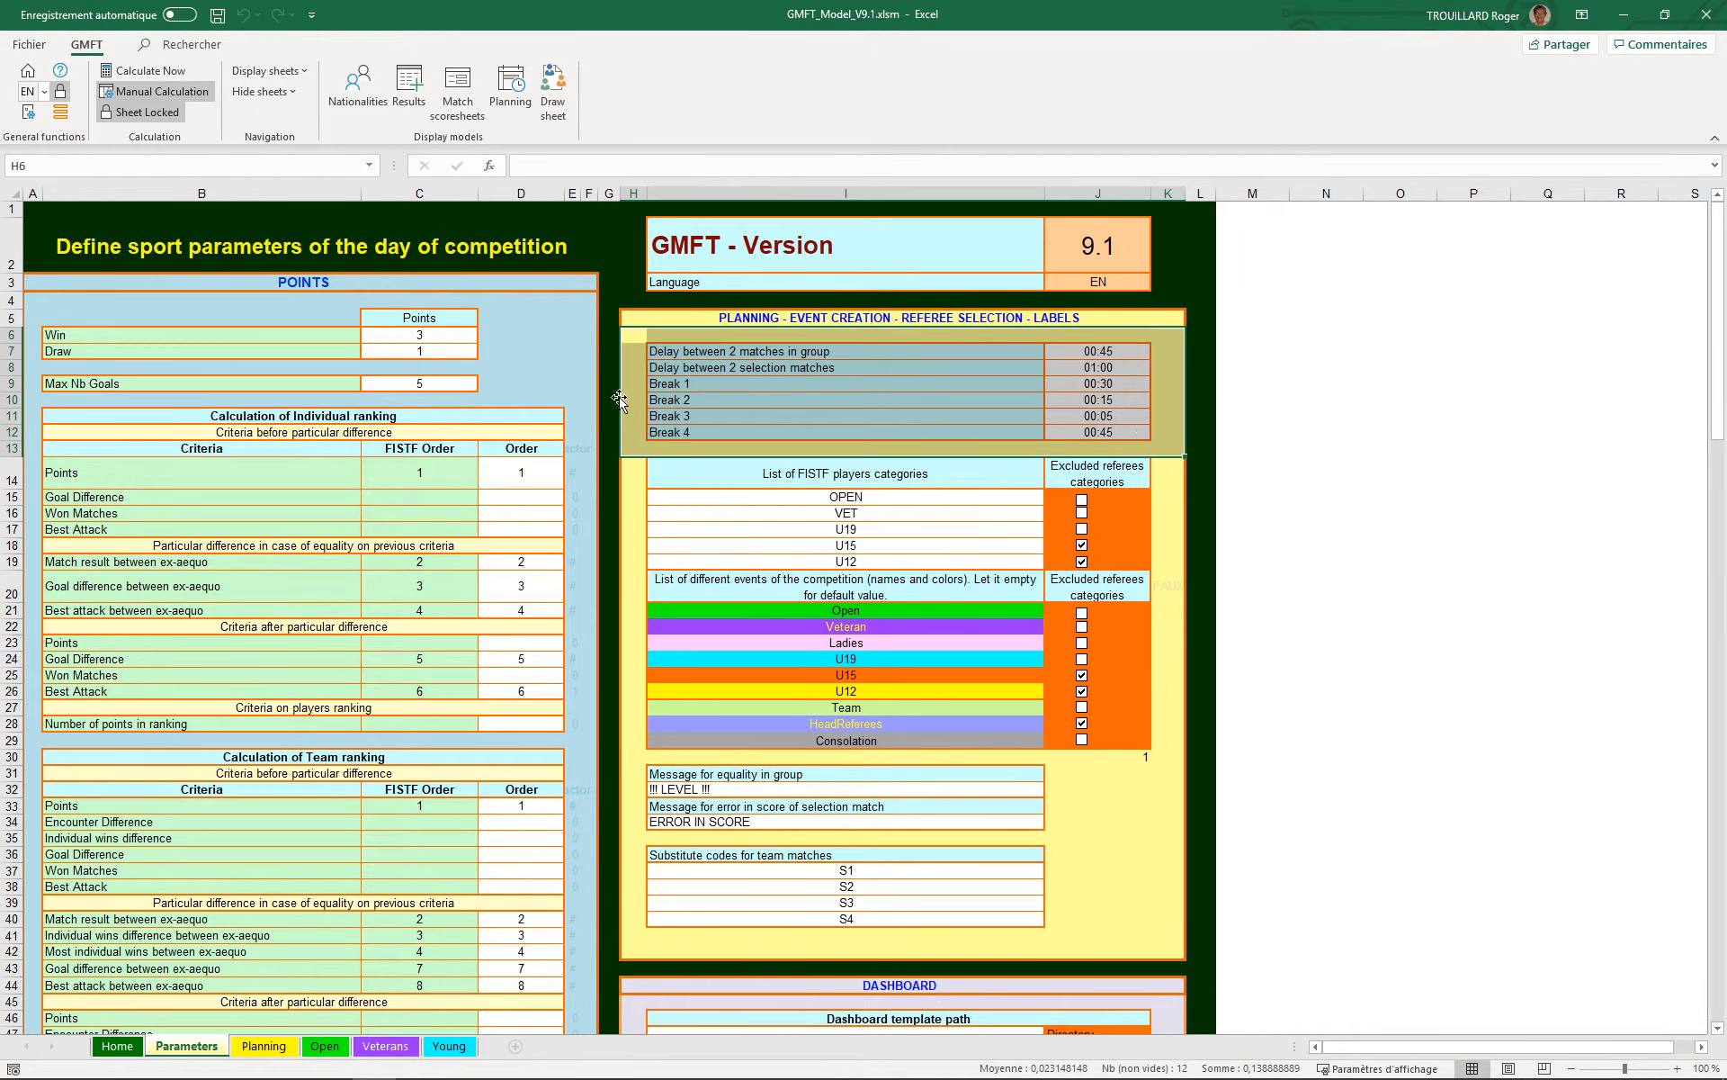
# Step: Set the delay between 2 matches in group to 00:40 in the planning parameters
pyautogui.click(1085, 350)
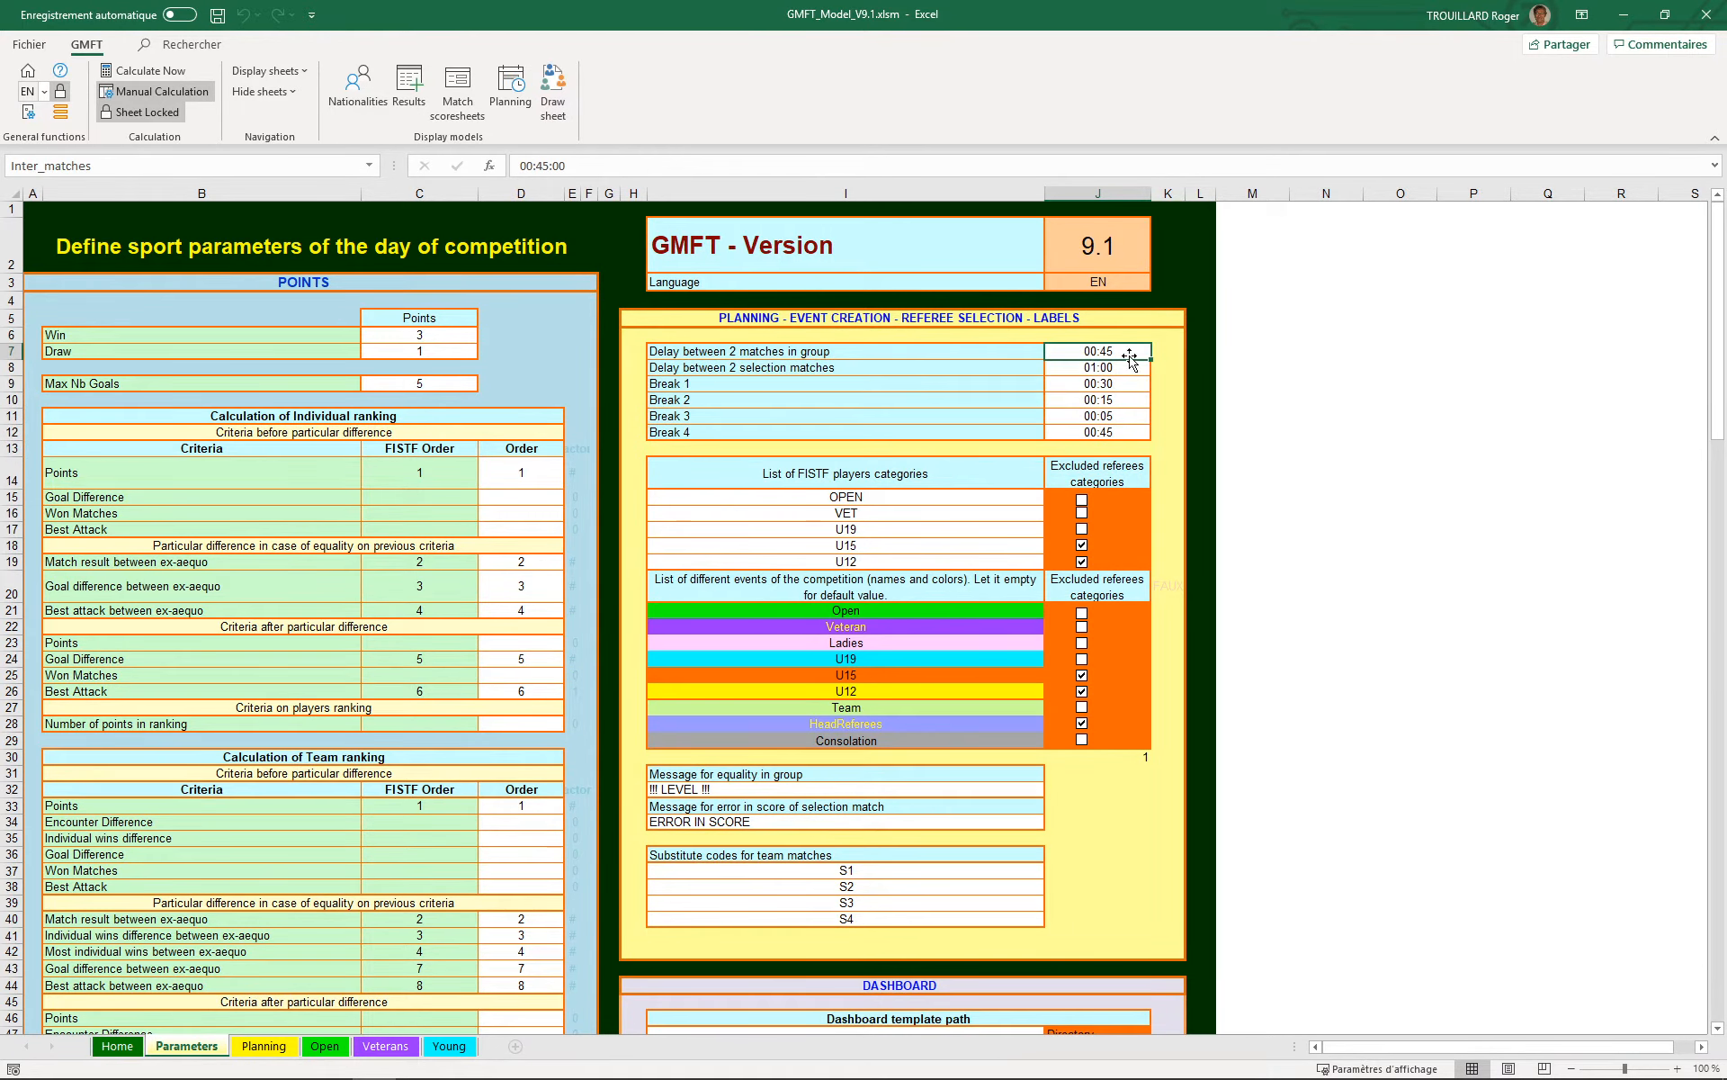
pyautogui.click(547, 166)
pyautogui.press('BackSpace')
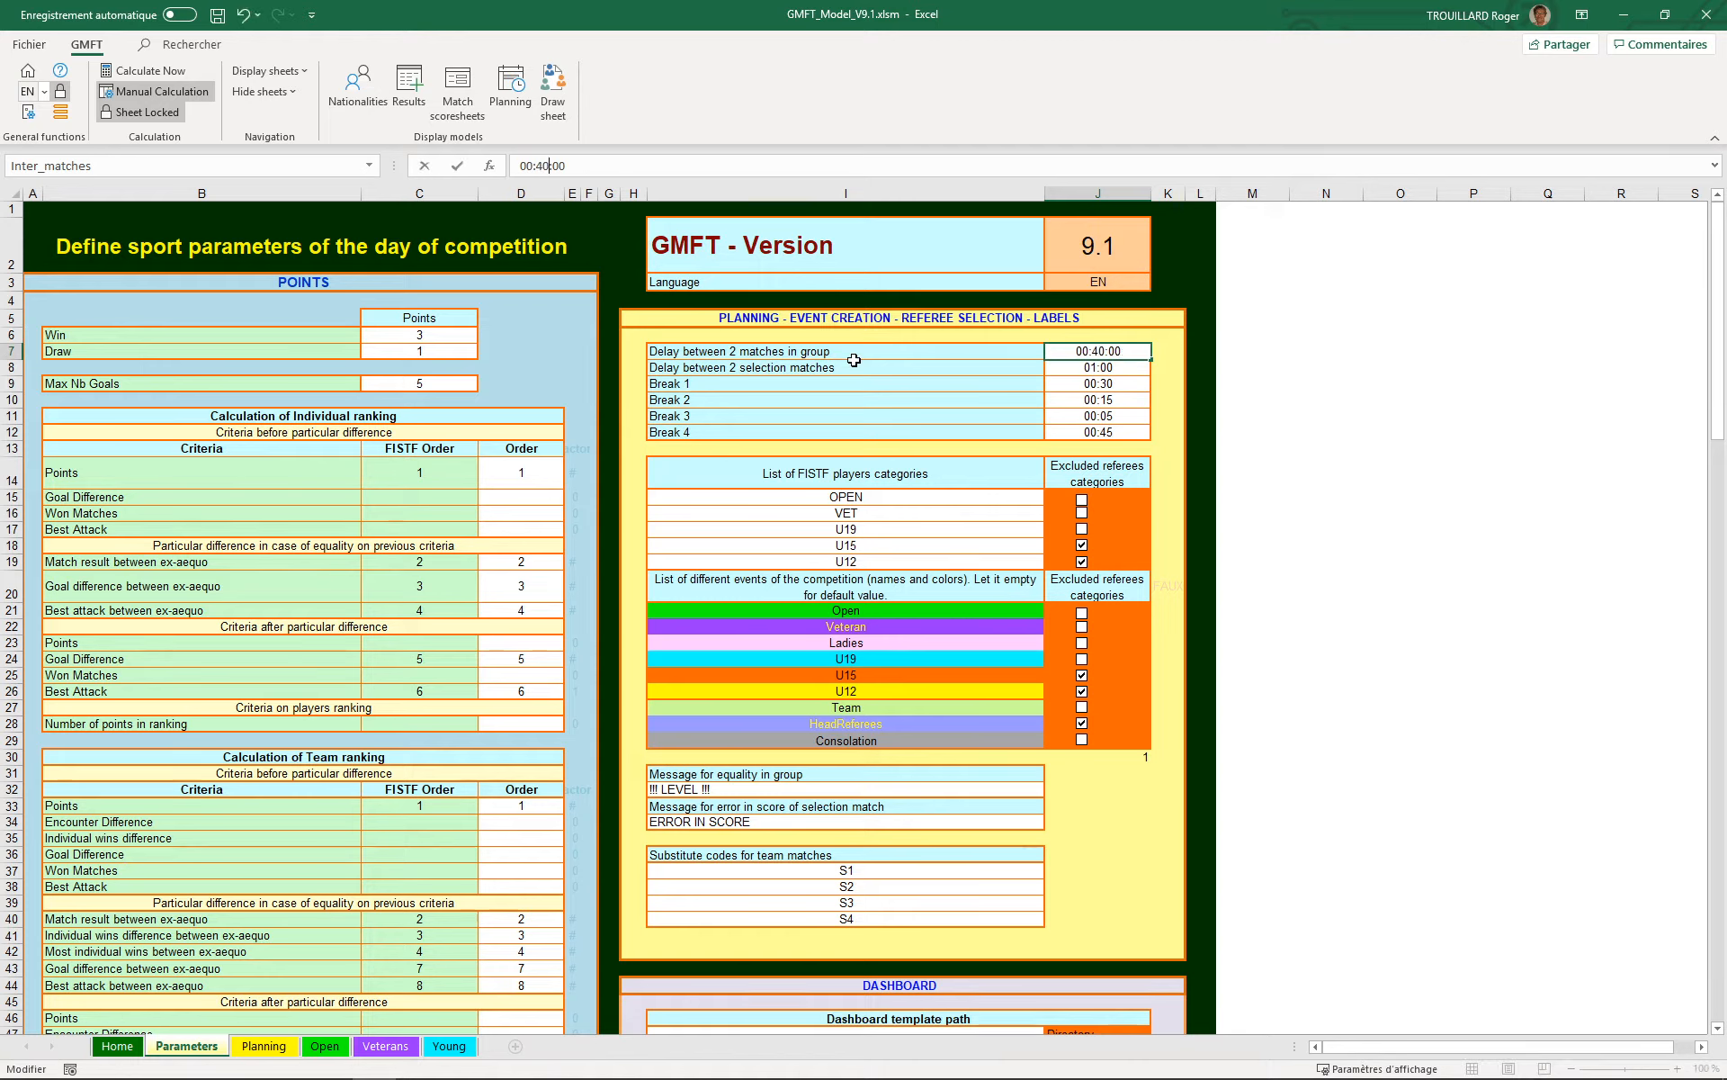
pyautogui.press('Return')
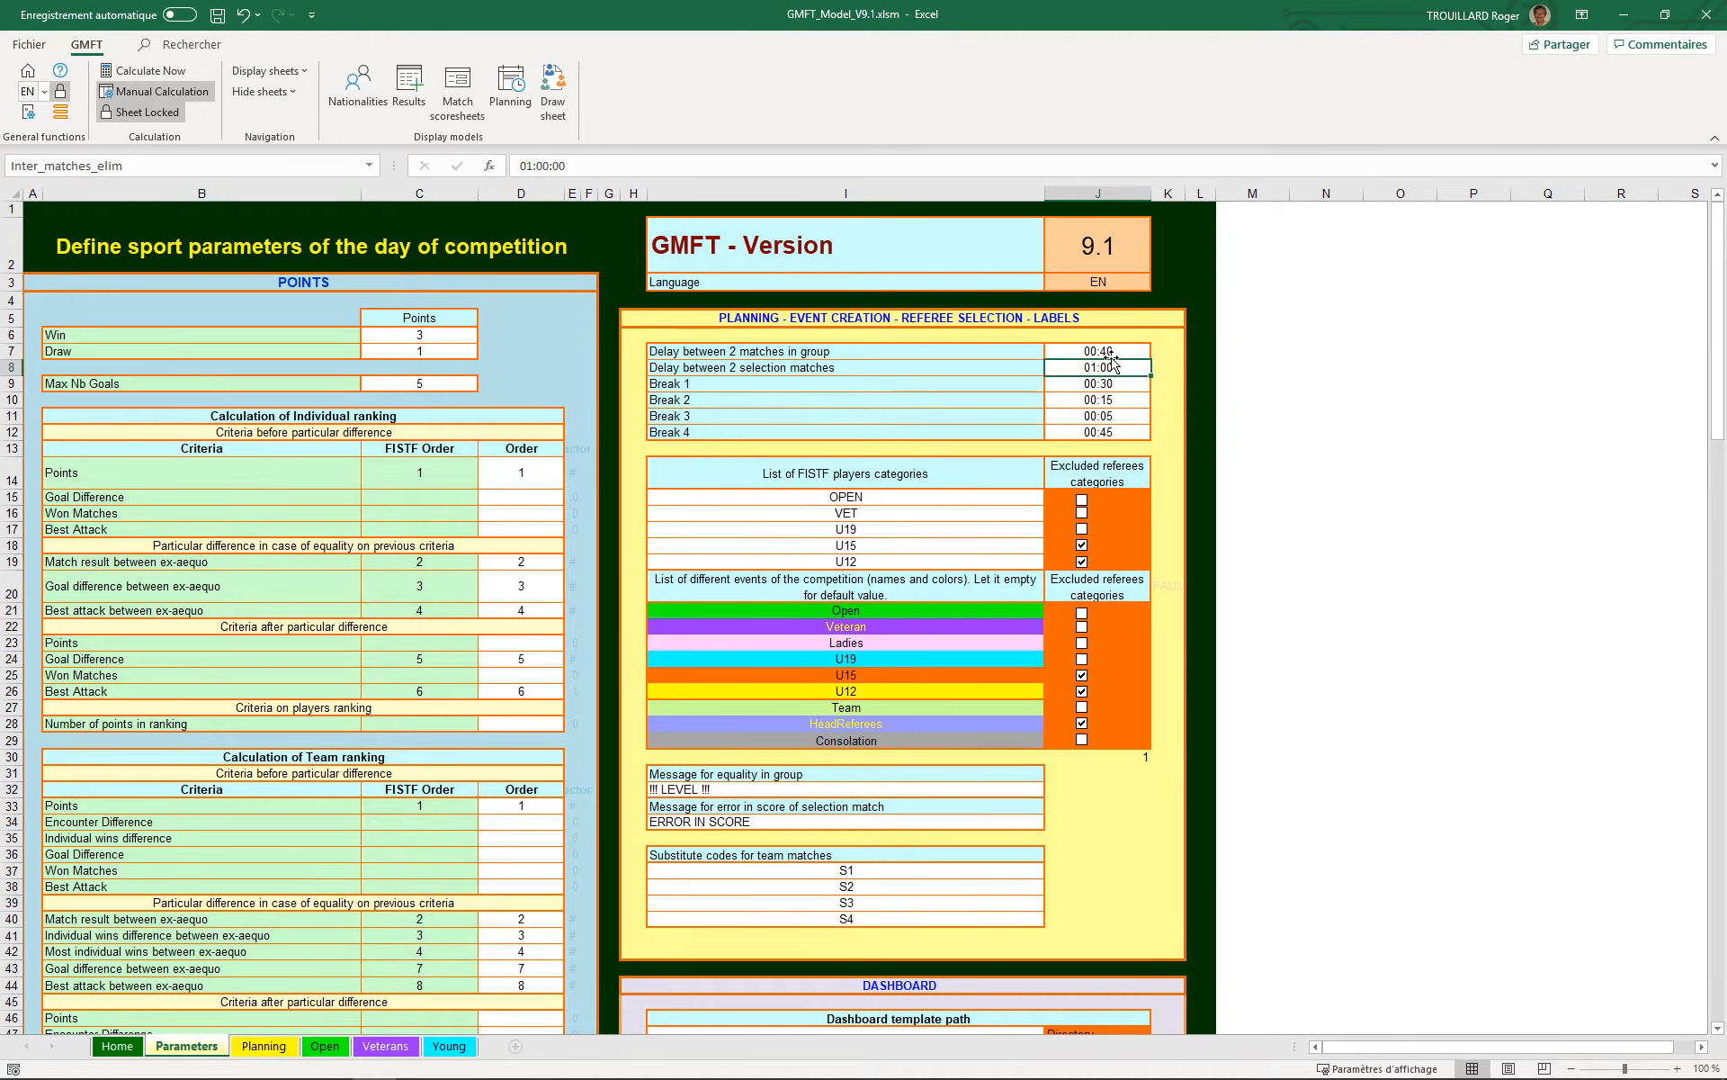
pyautogui.click(687, 383)
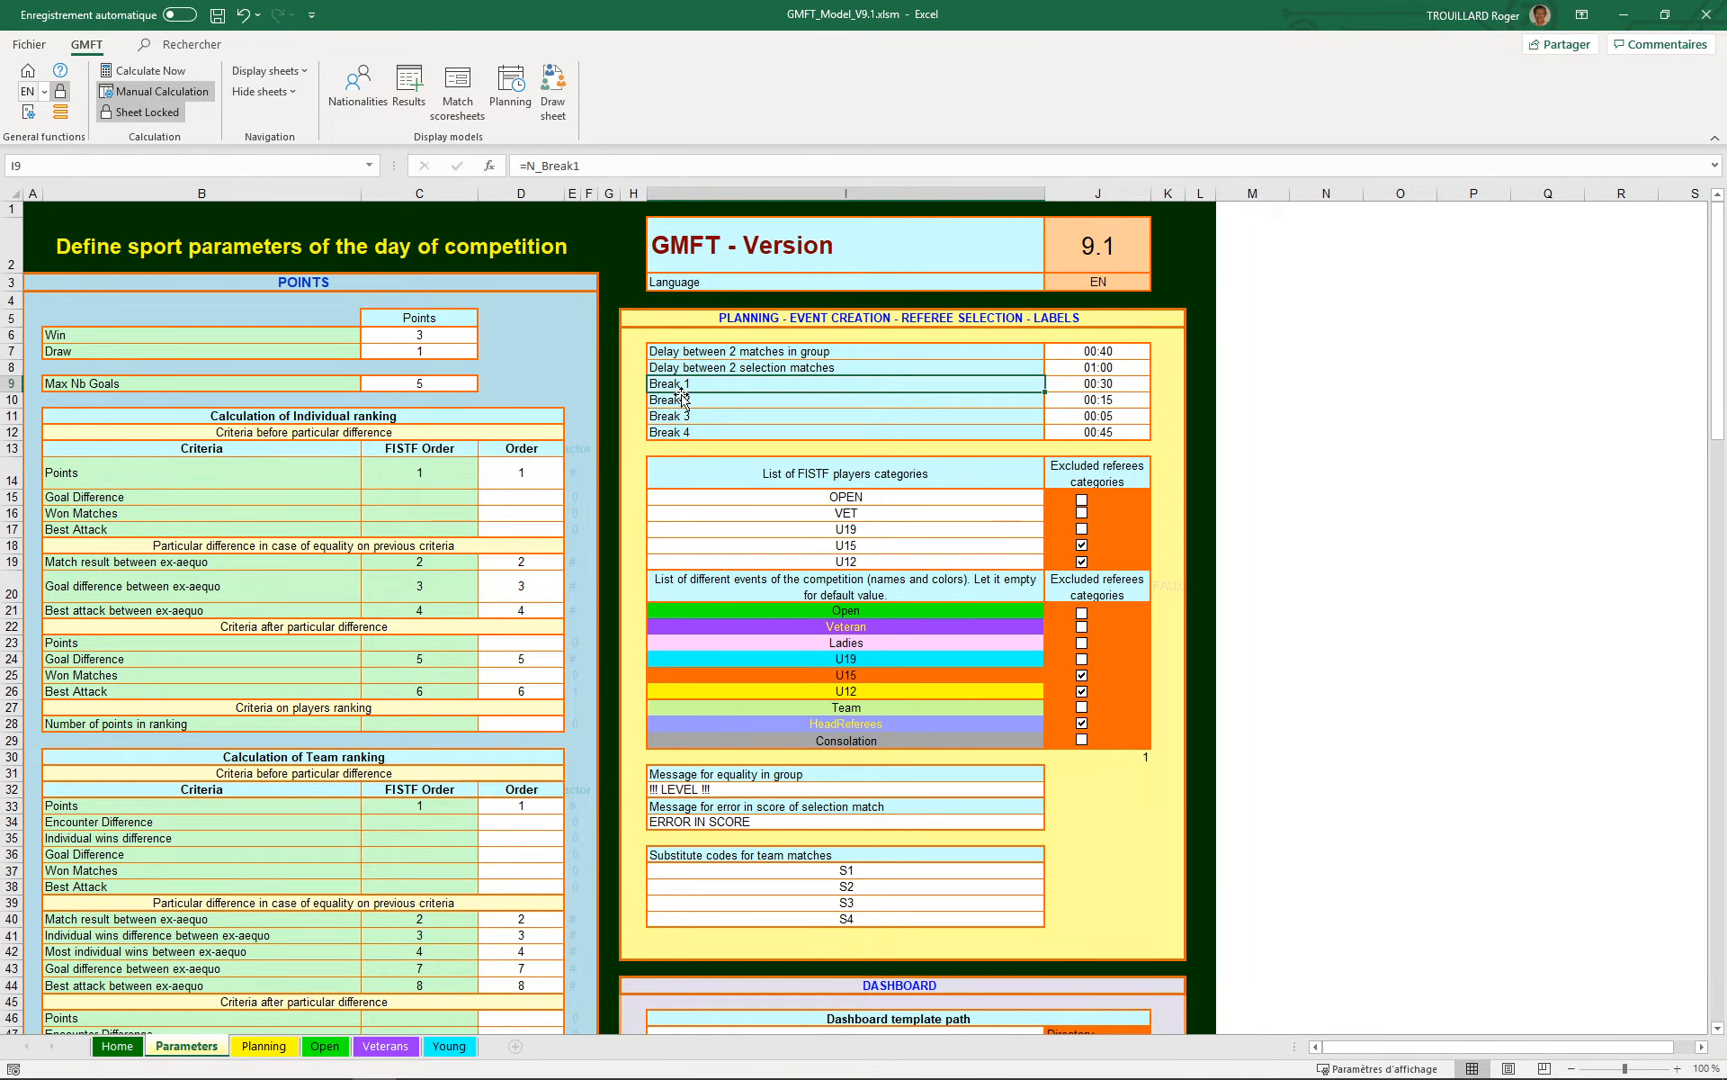
pyautogui.click(1125, 430)
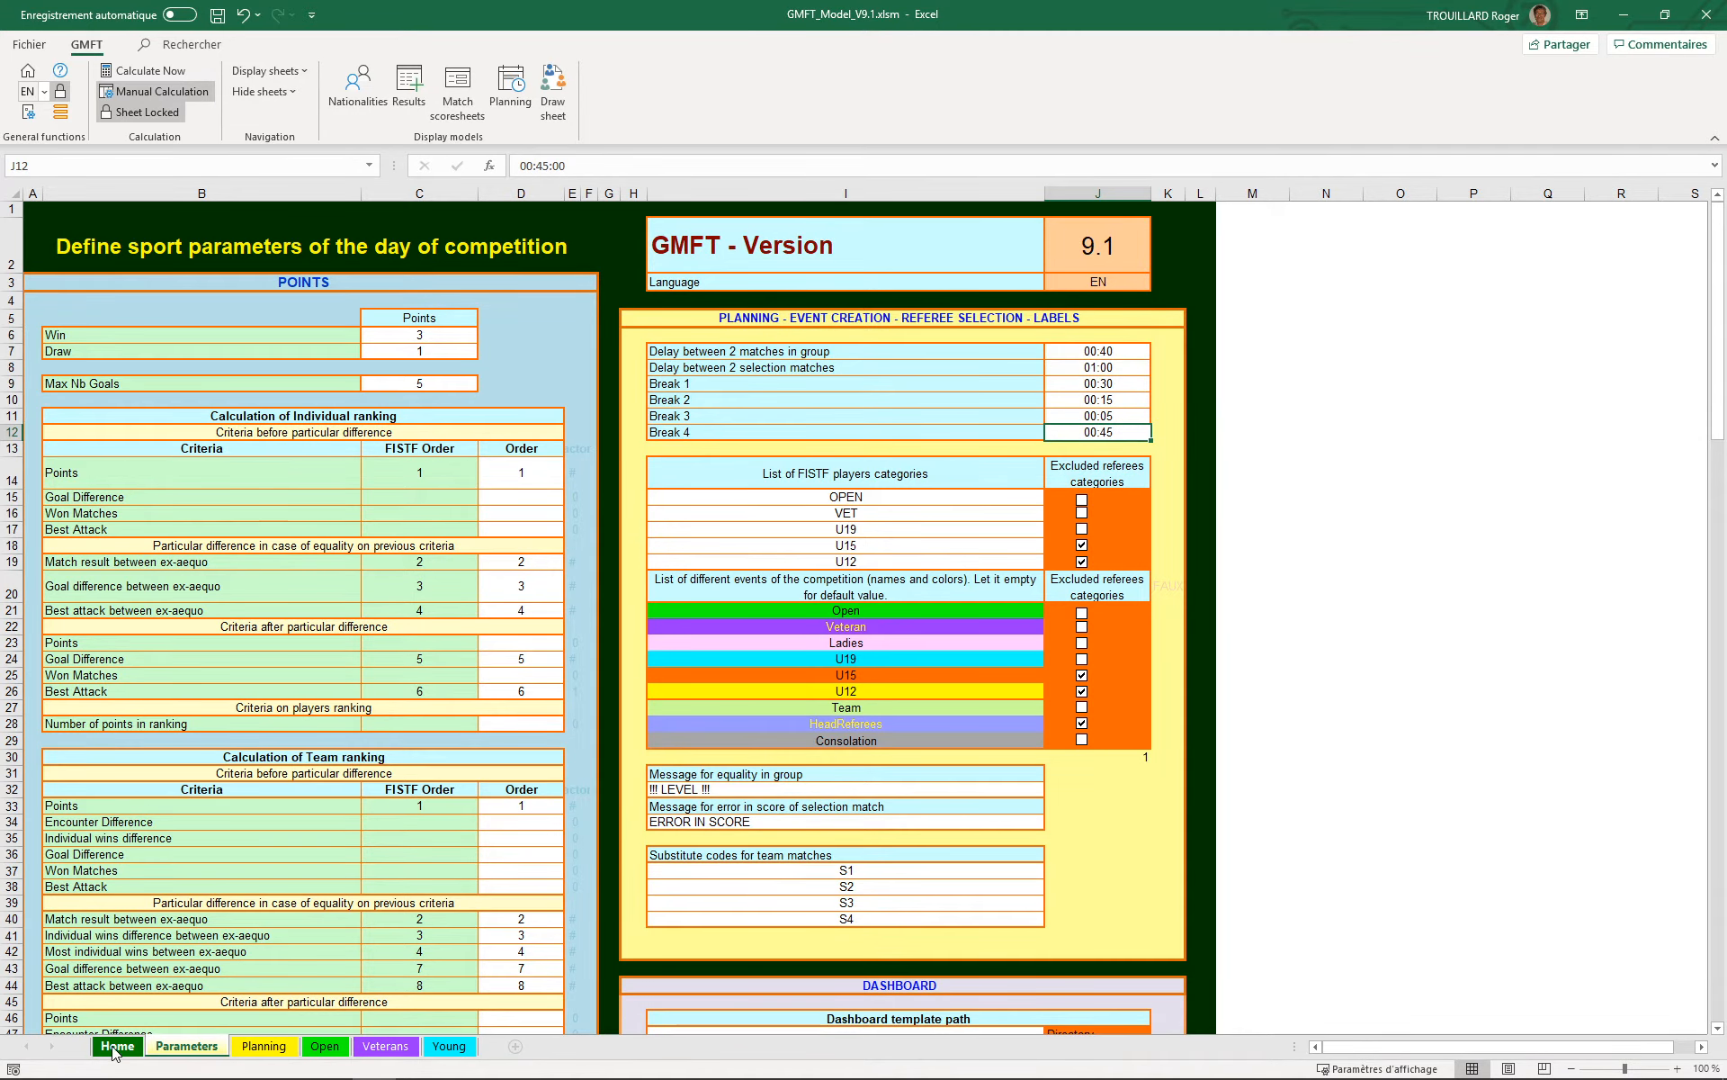
# Step: Return to the Planning sheet through Home and set the duration of session 1 to 00:40
pyautogui.click(117, 1045)
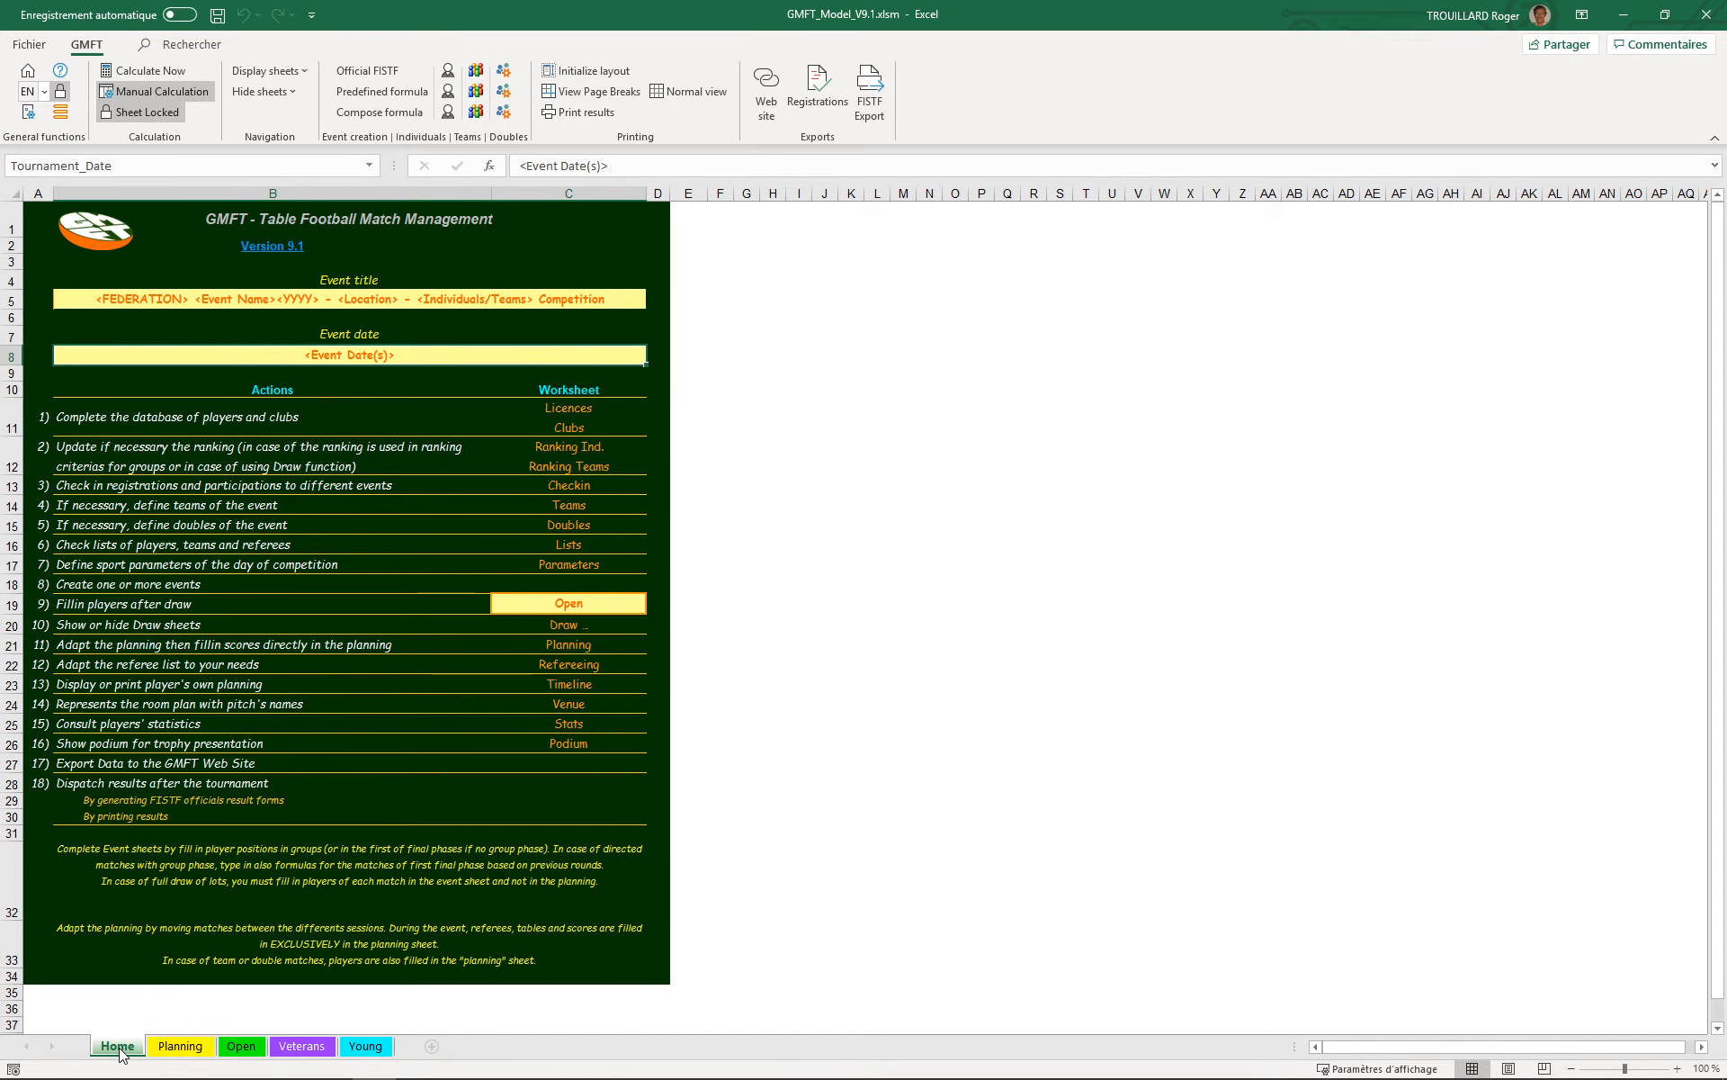
pyautogui.click(180, 1045)
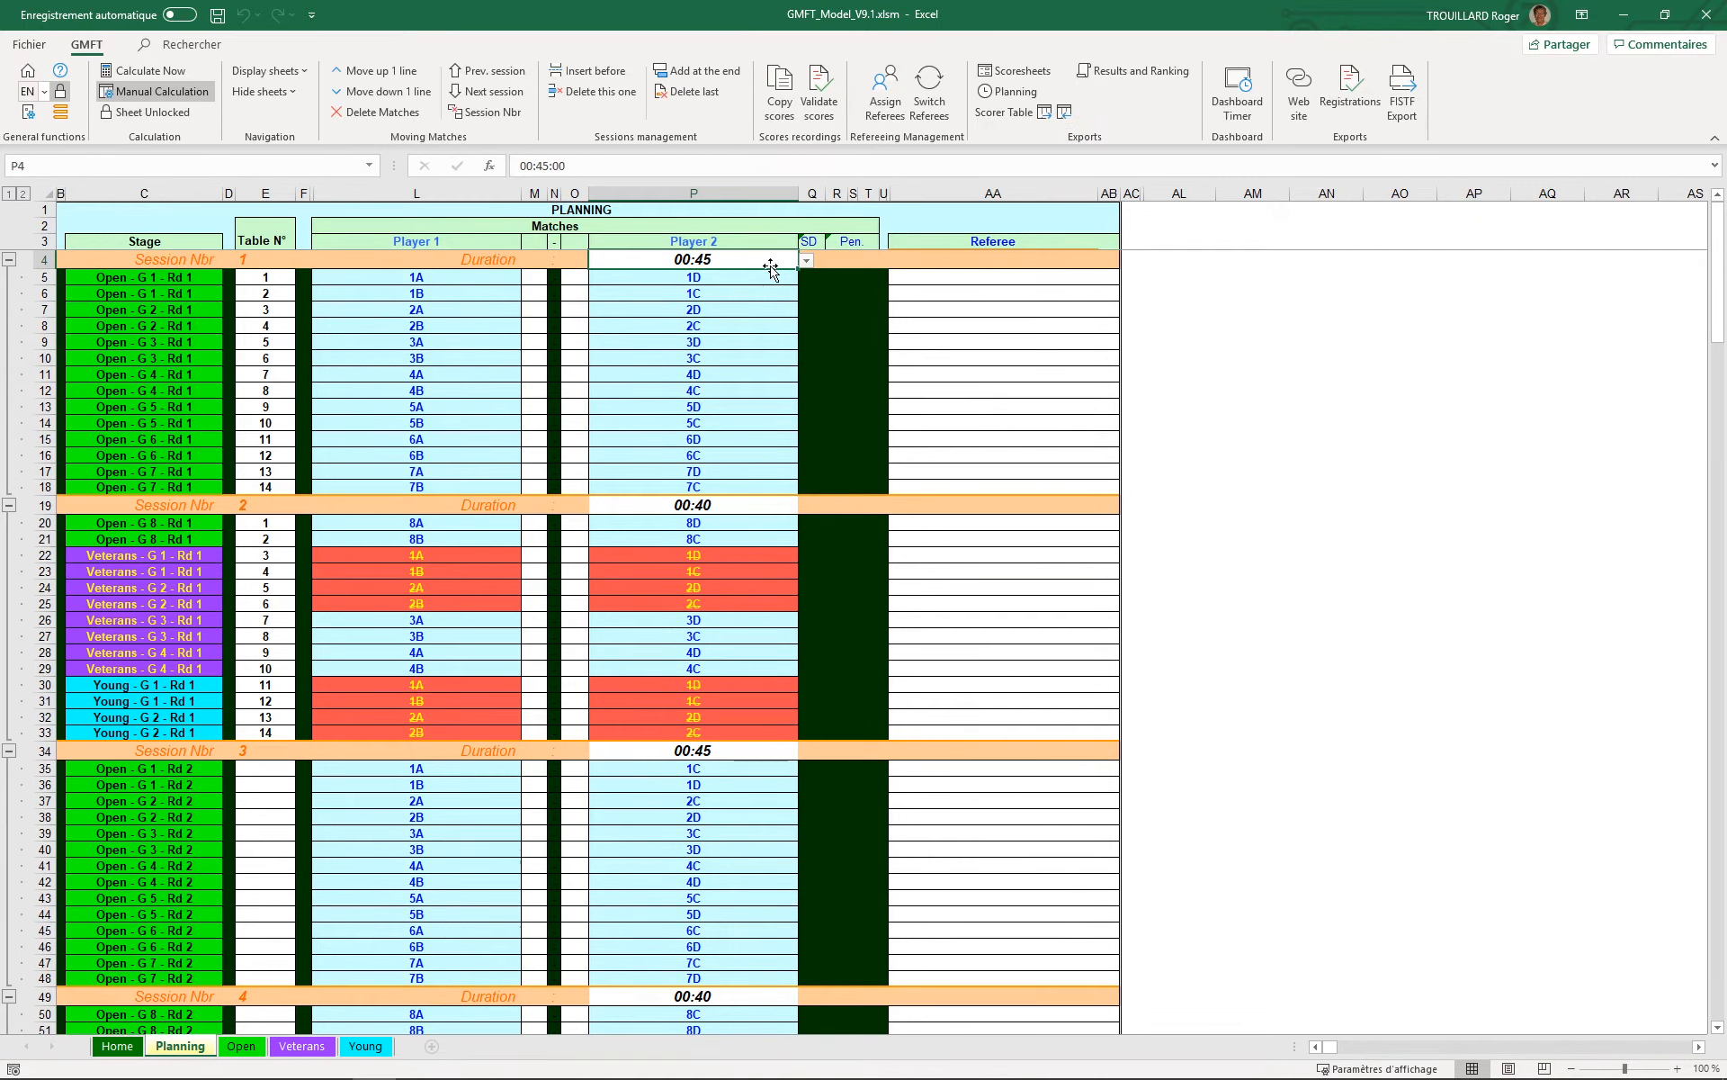
pyautogui.click(806, 261)
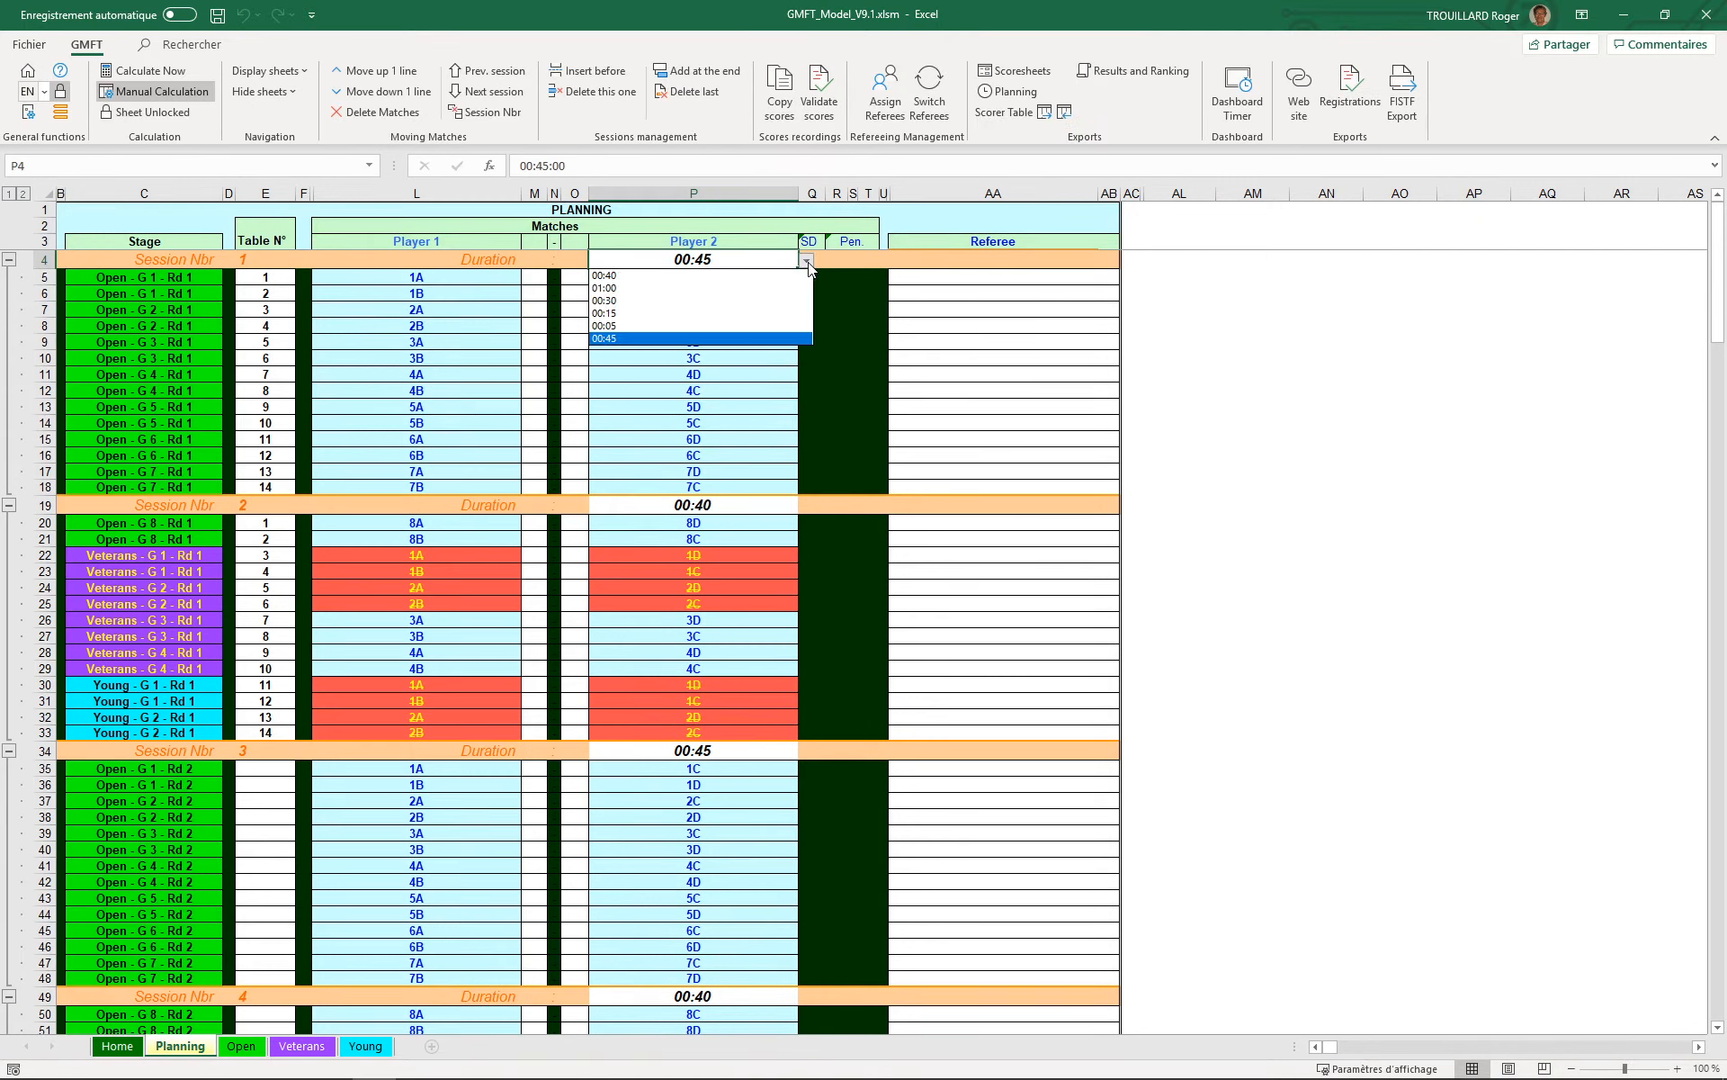
pyautogui.click(624, 278)
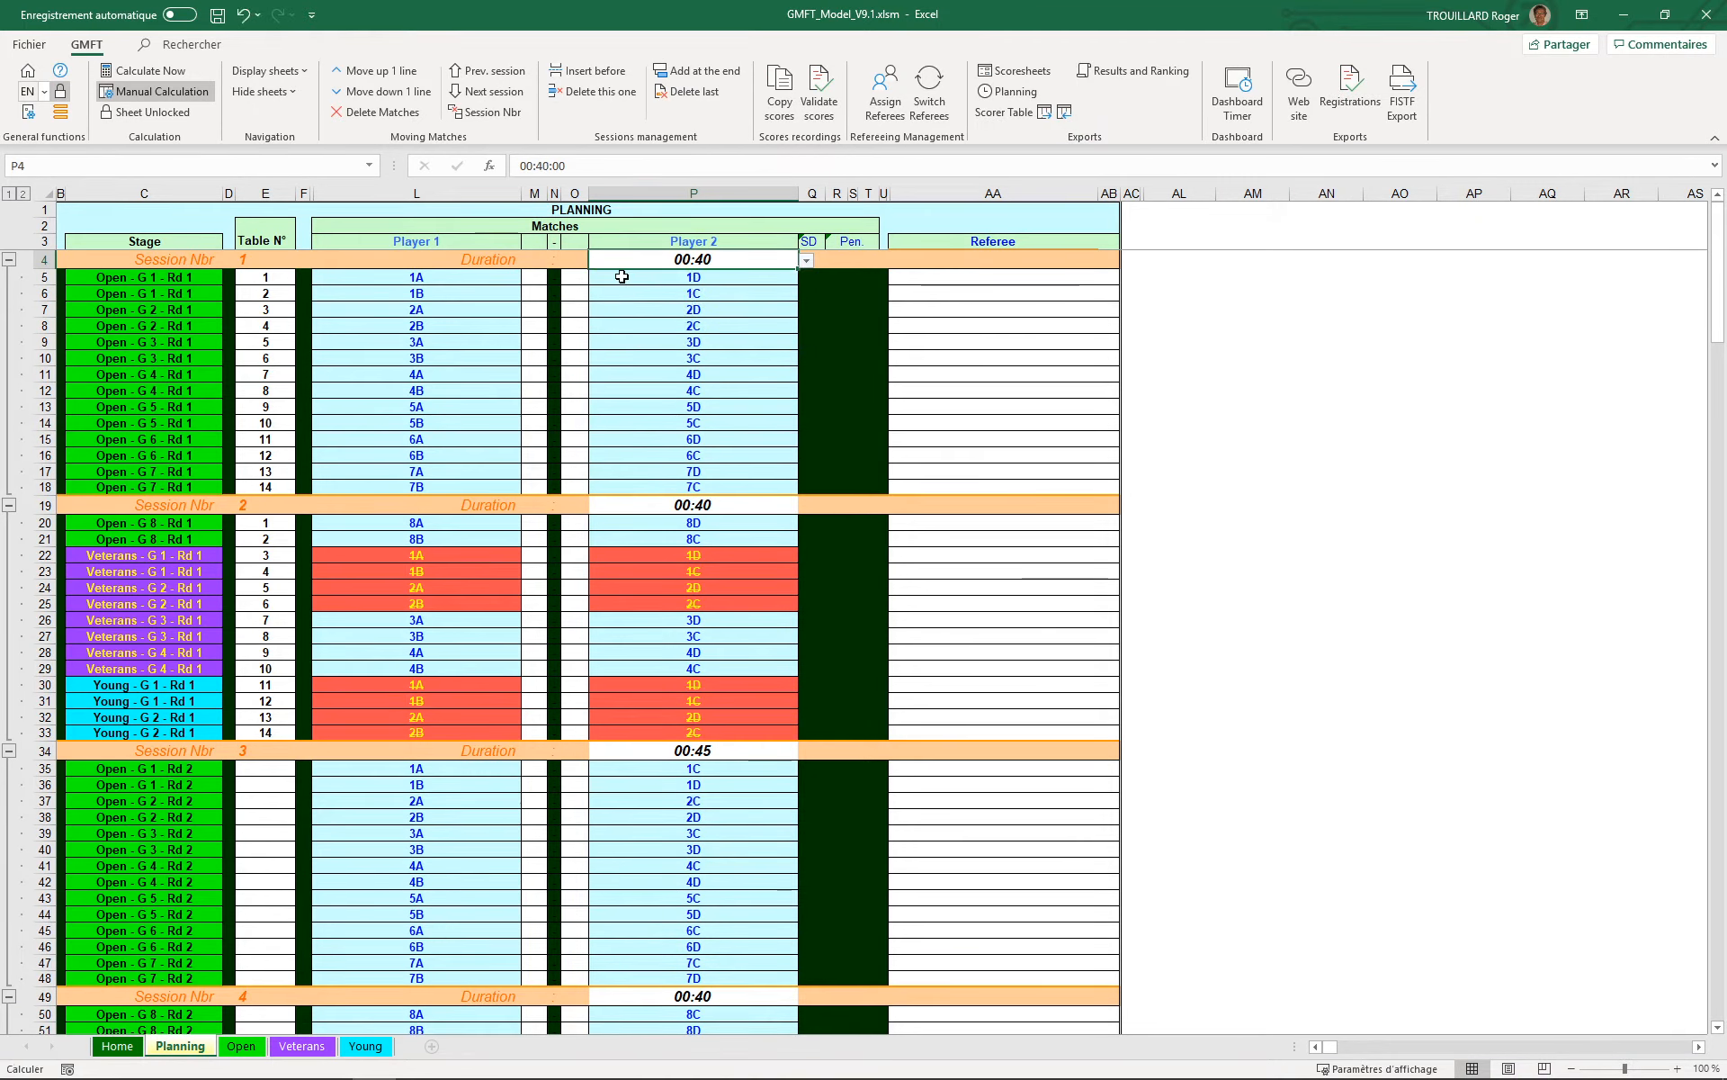
# Step: Check the duration of session 2 and set the duration of session 3 to 00:40
pyautogui.click(647, 504)
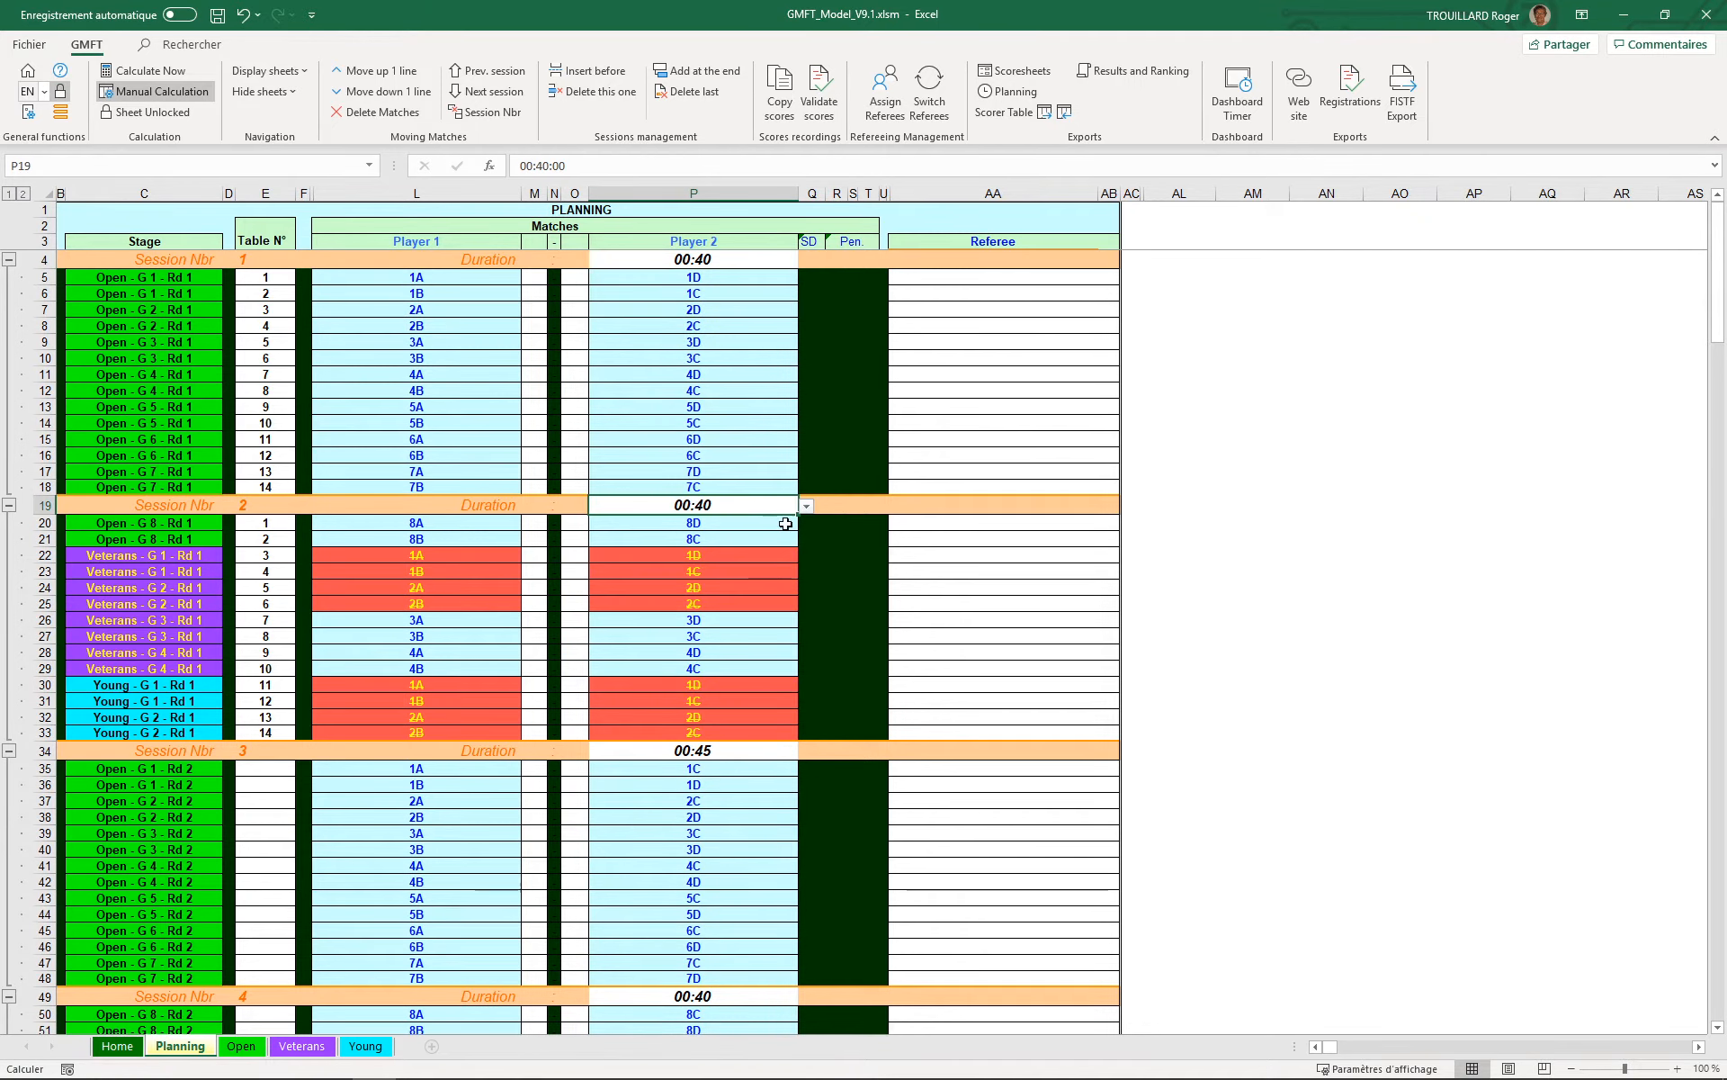
pyautogui.click(754, 755)
pyautogui.click(806, 751)
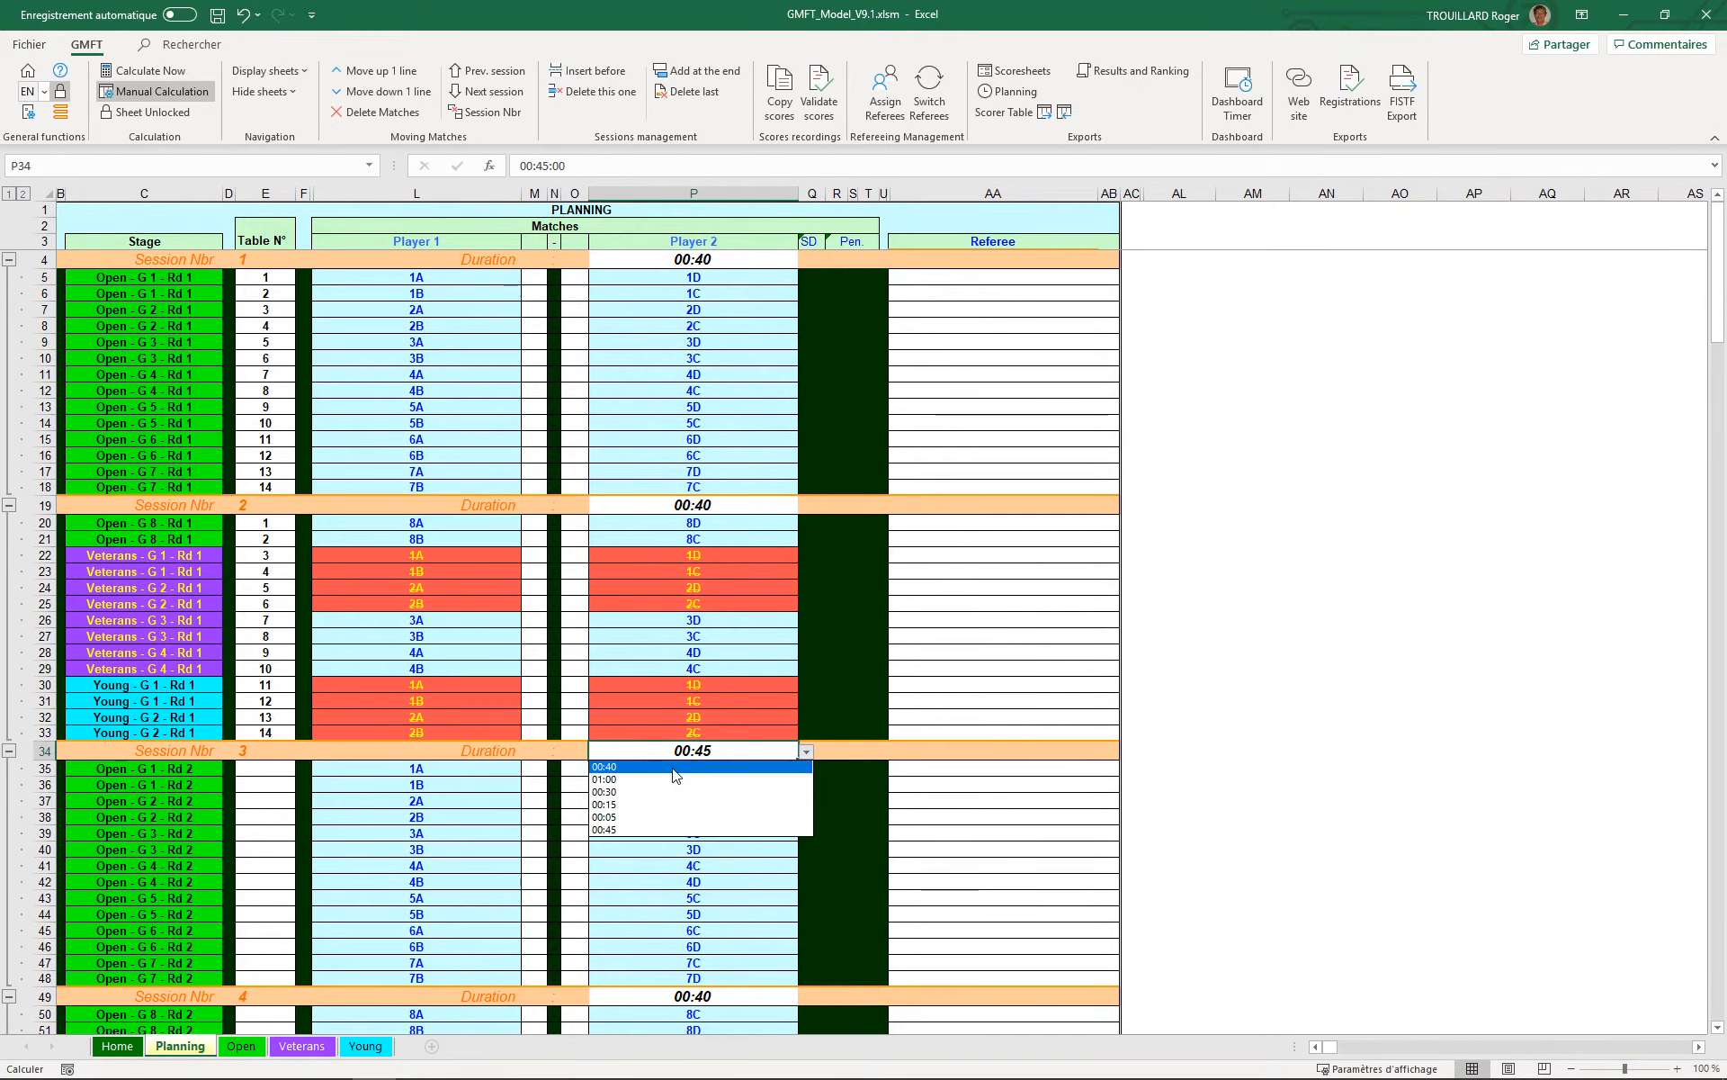
pyautogui.click(666, 761)
# Step: Check the duration of session 4 and set the duration of session 5 to 00:40
pyautogui.scroll(-5, 714, 769)
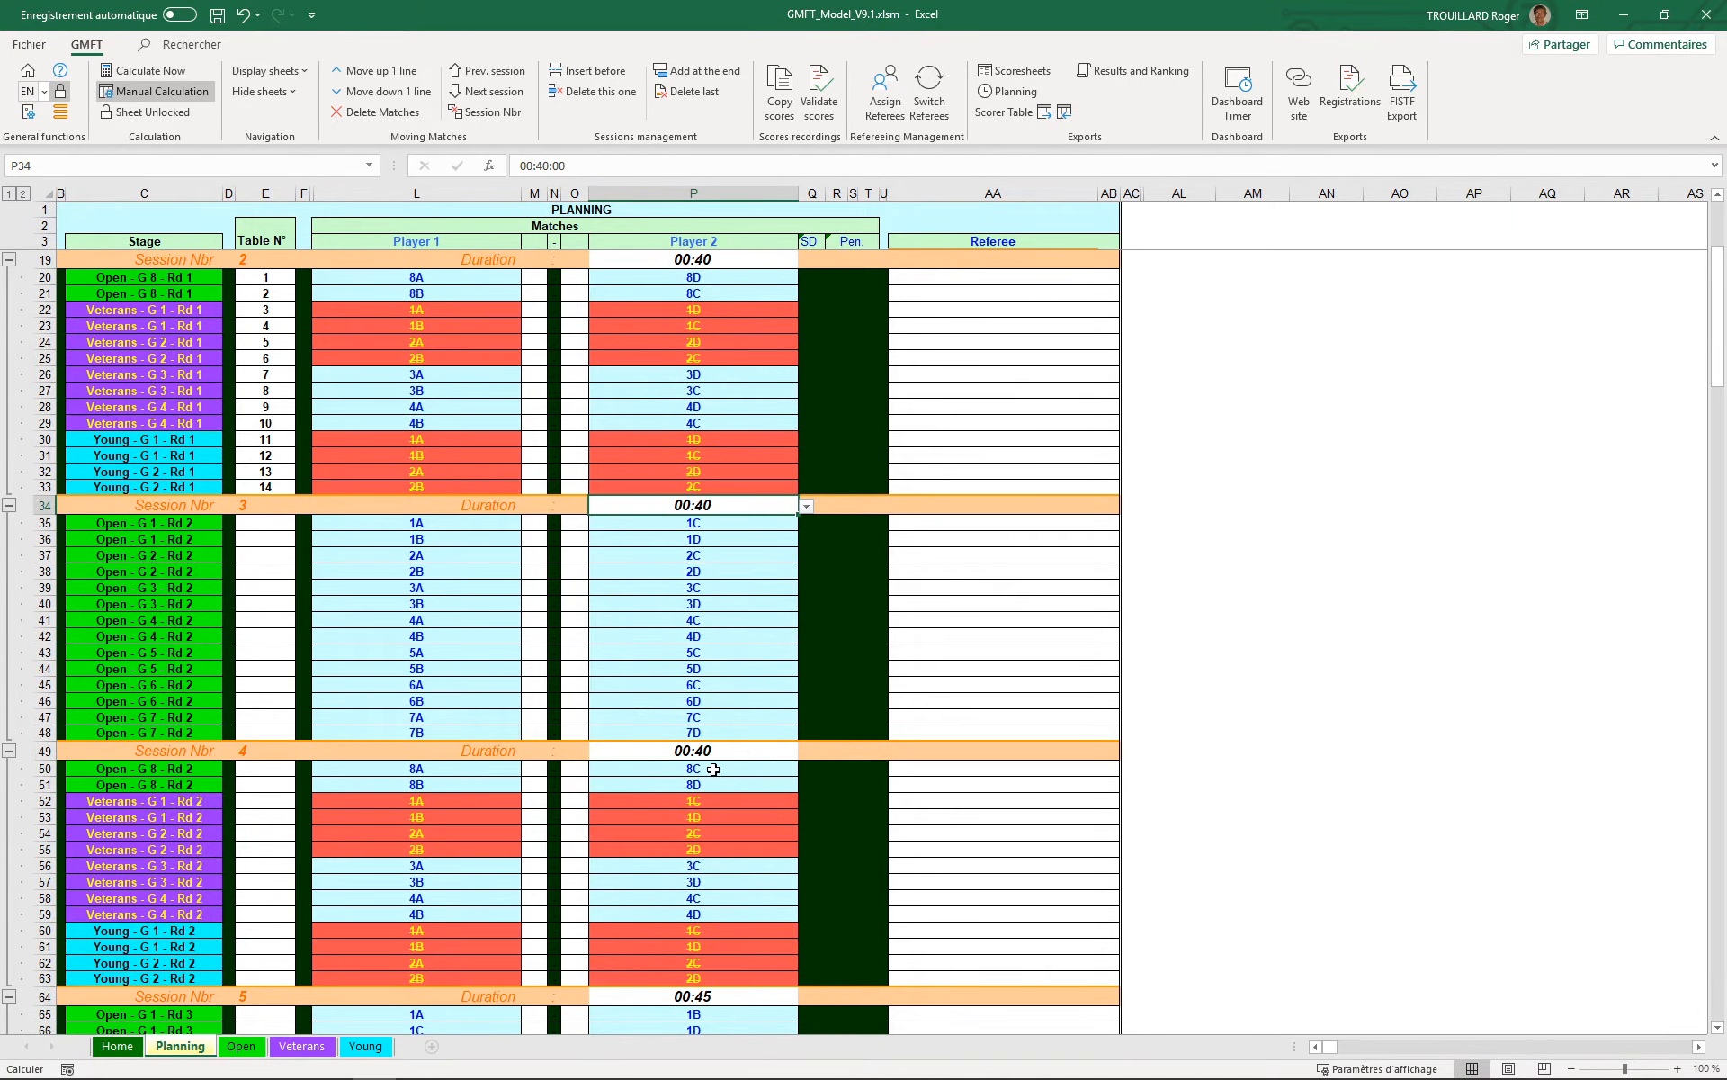
pyautogui.click(766, 756)
pyautogui.scroll(-5, 777, 770)
pyautogui.click(747, 750)
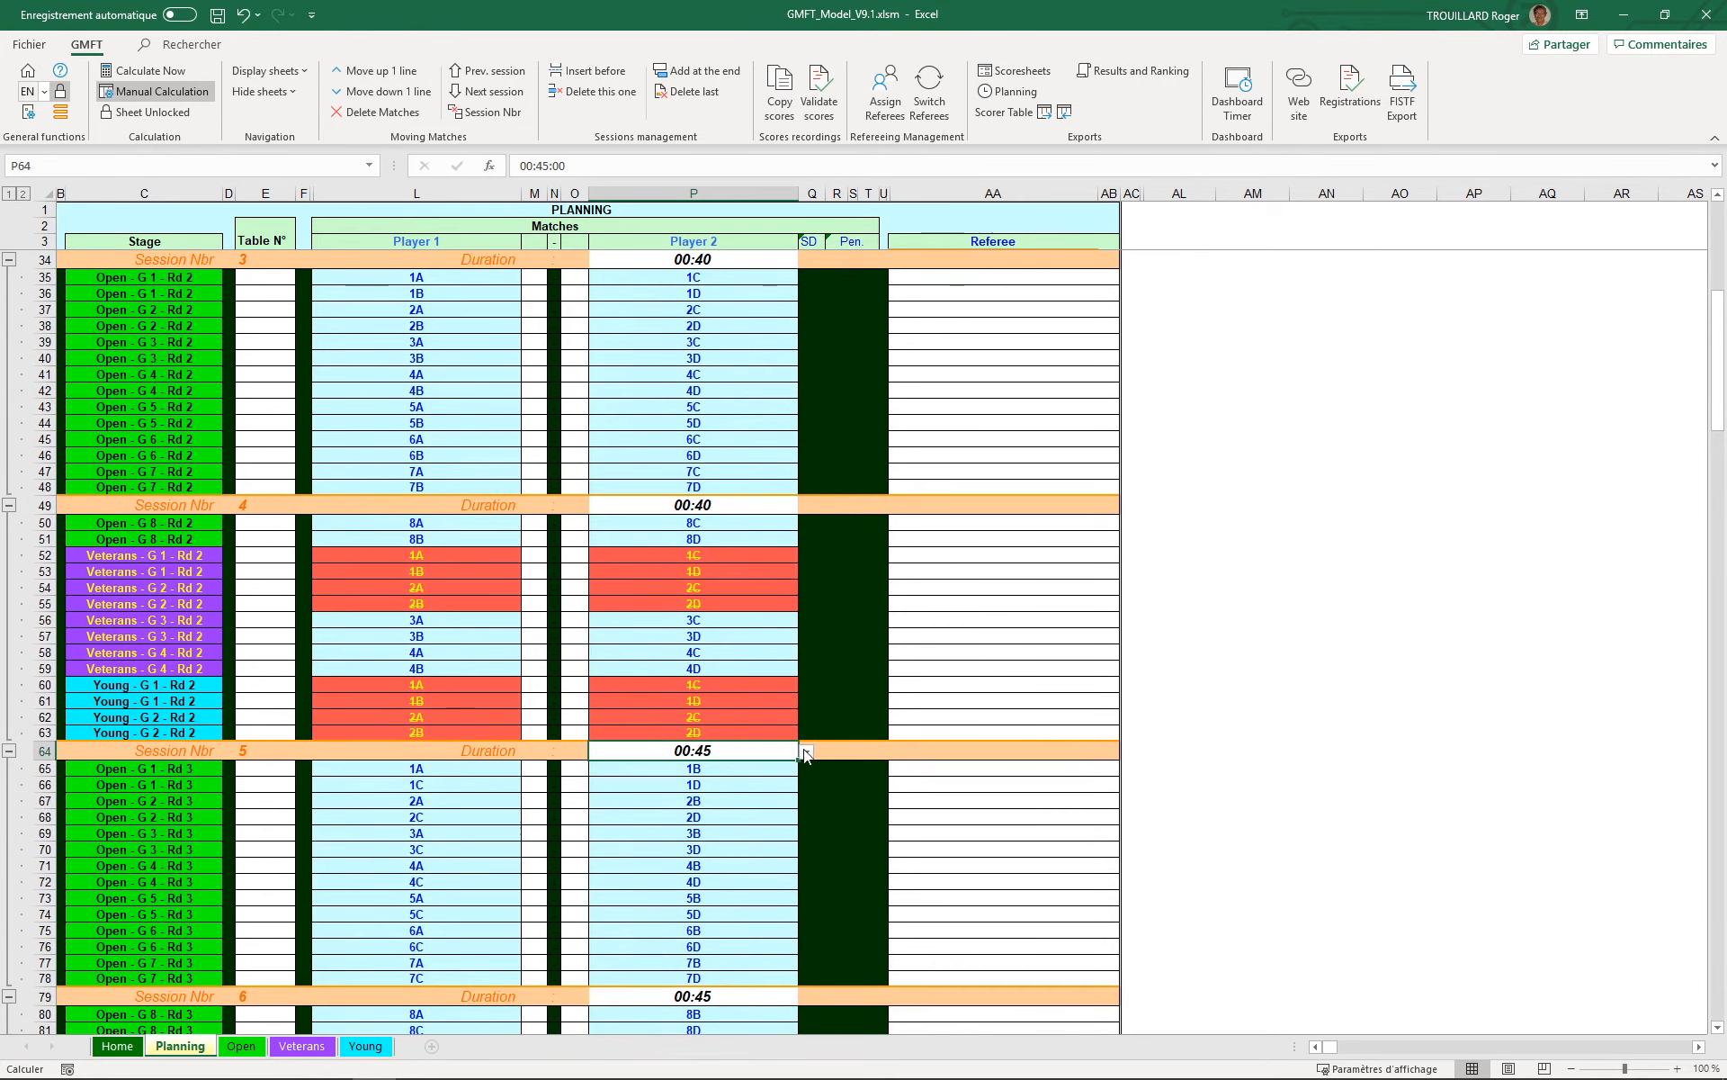
pyautogui.click(806, 751)
pyautogui.click(658, 767)
# Step: Set the duration of session 6 to 00:40
pyautogui.scroll(-6, 684, 770)
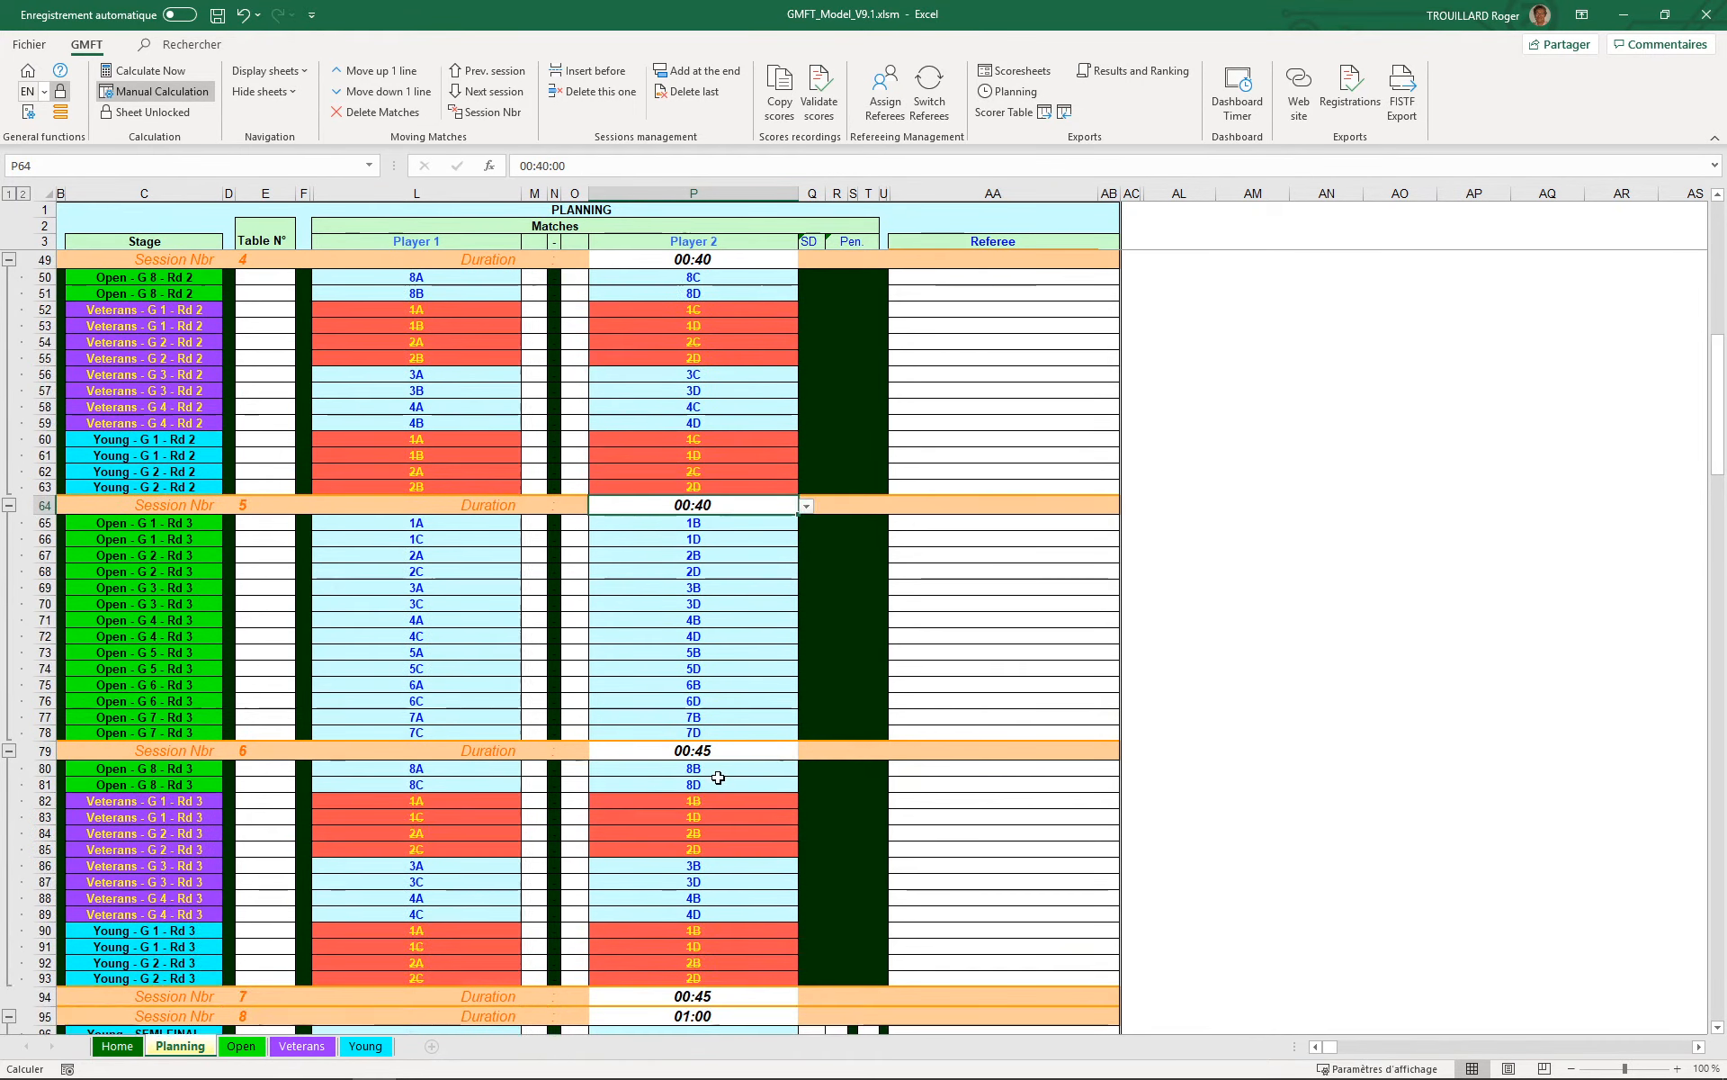
pyautogui.click(760, 699)
pyautogui.click(808, 699)
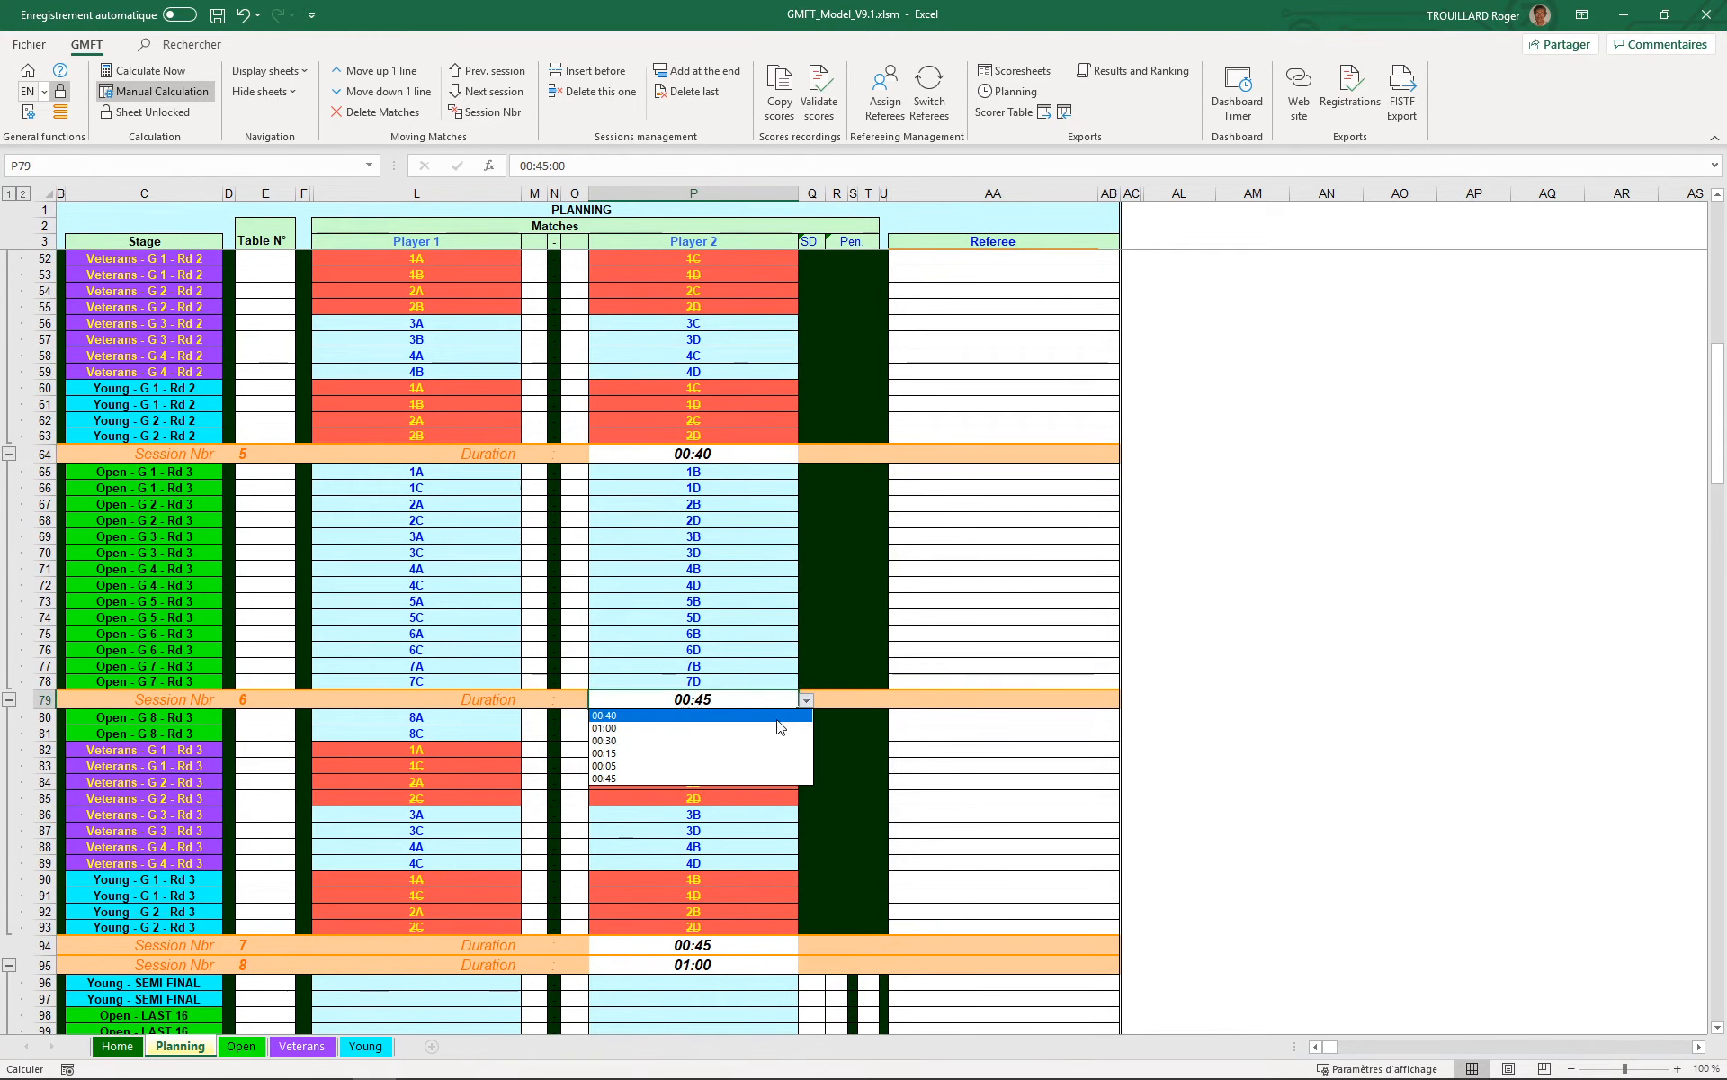
pyautogui.click(709, 720)
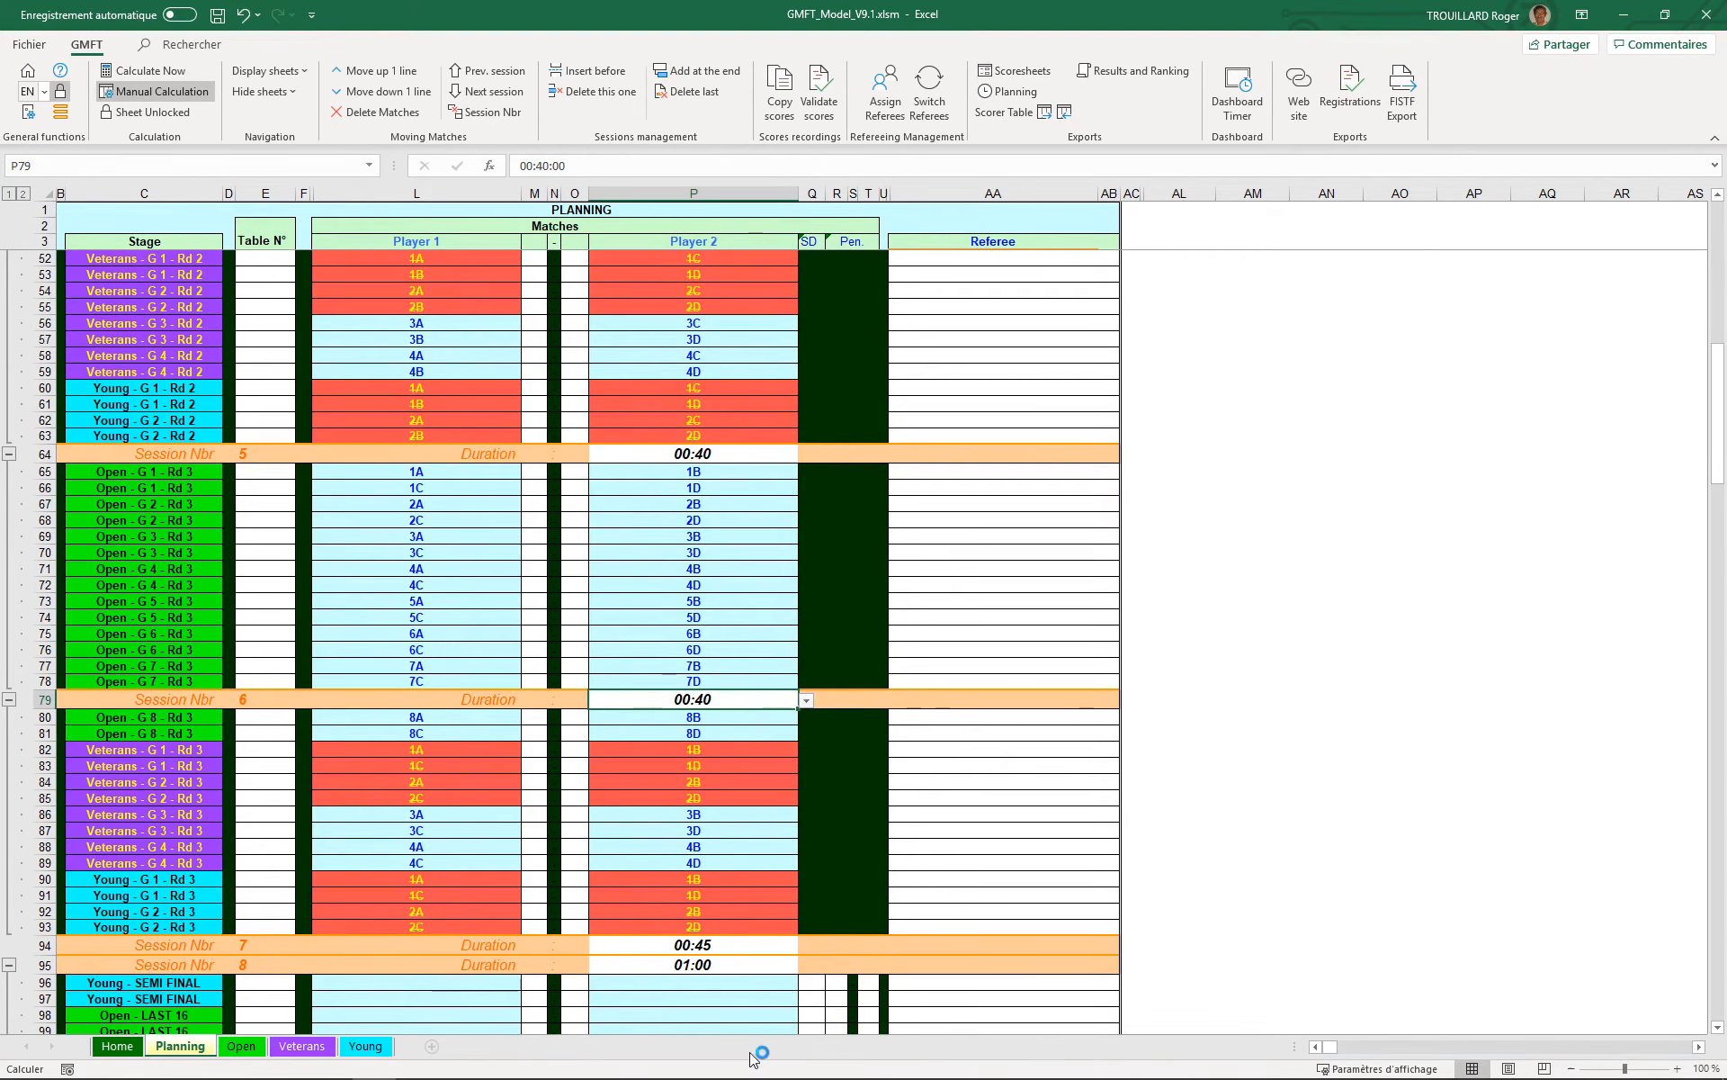
# Step: Set the duration of session 7 to 01:00 and review the knockout sessions through the end of the planning
pyautogui.click(720, 945)
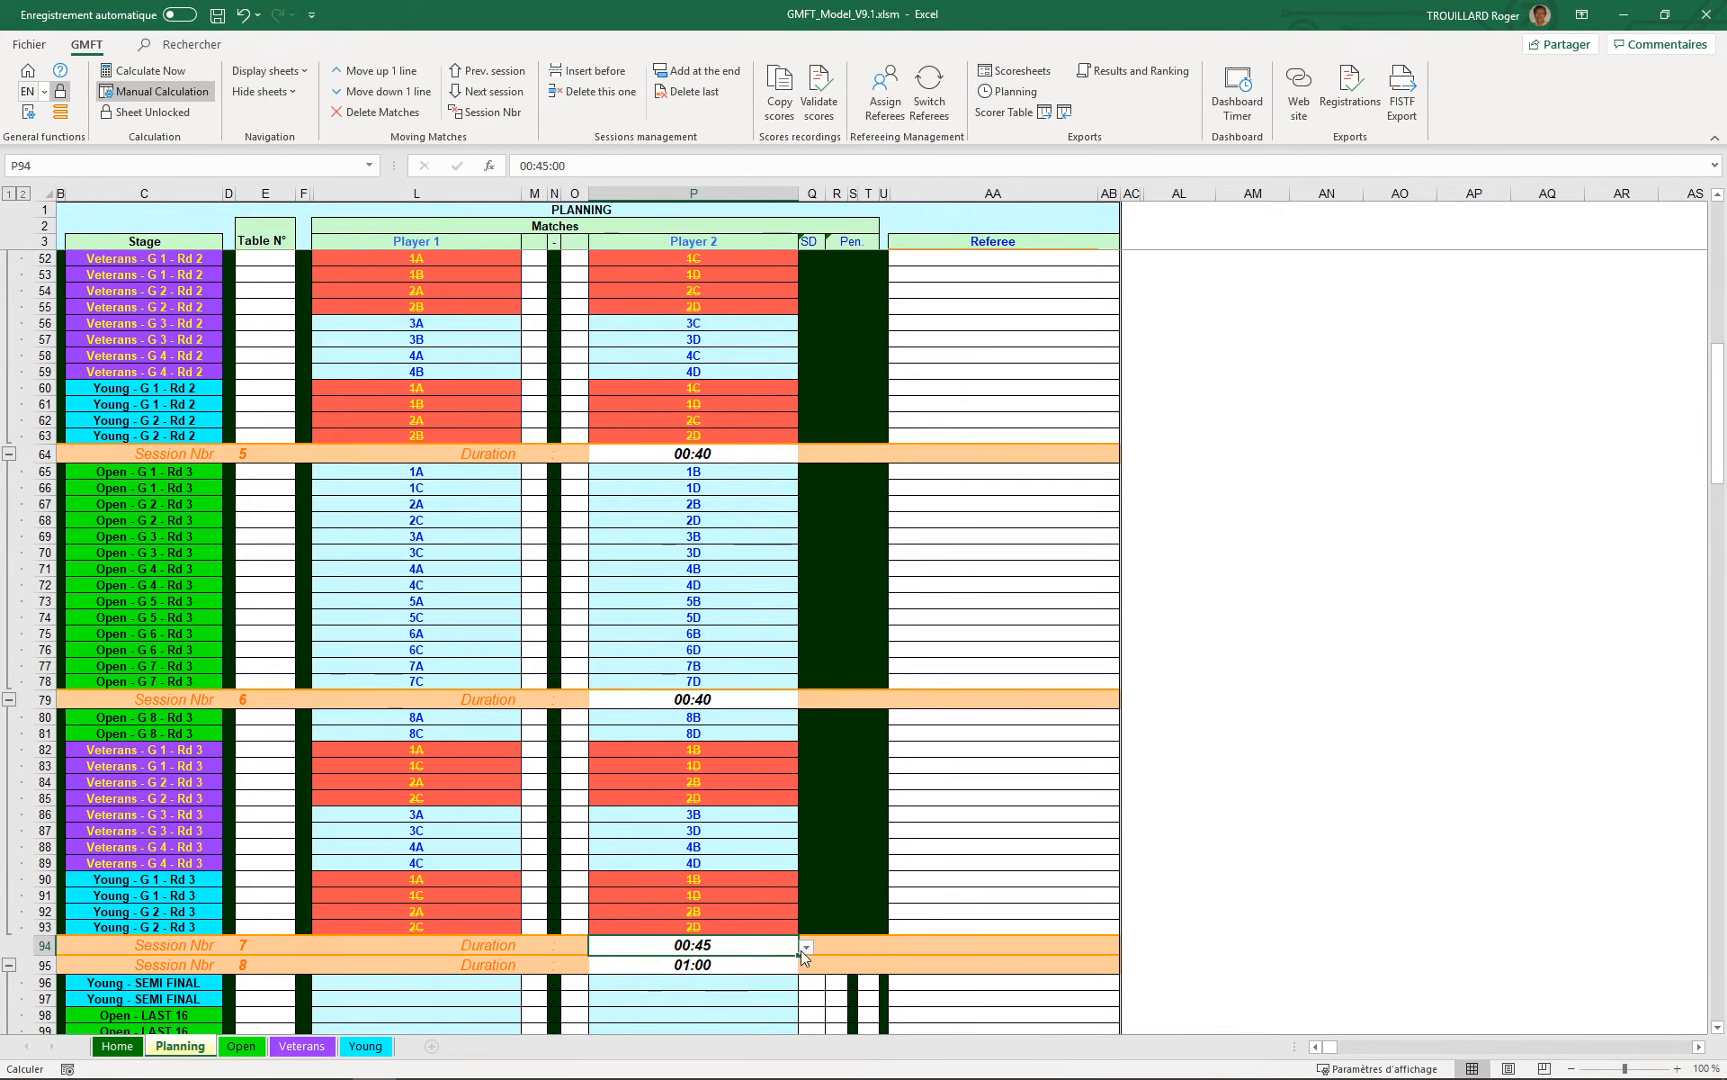
pyautogui.click(806, 947)
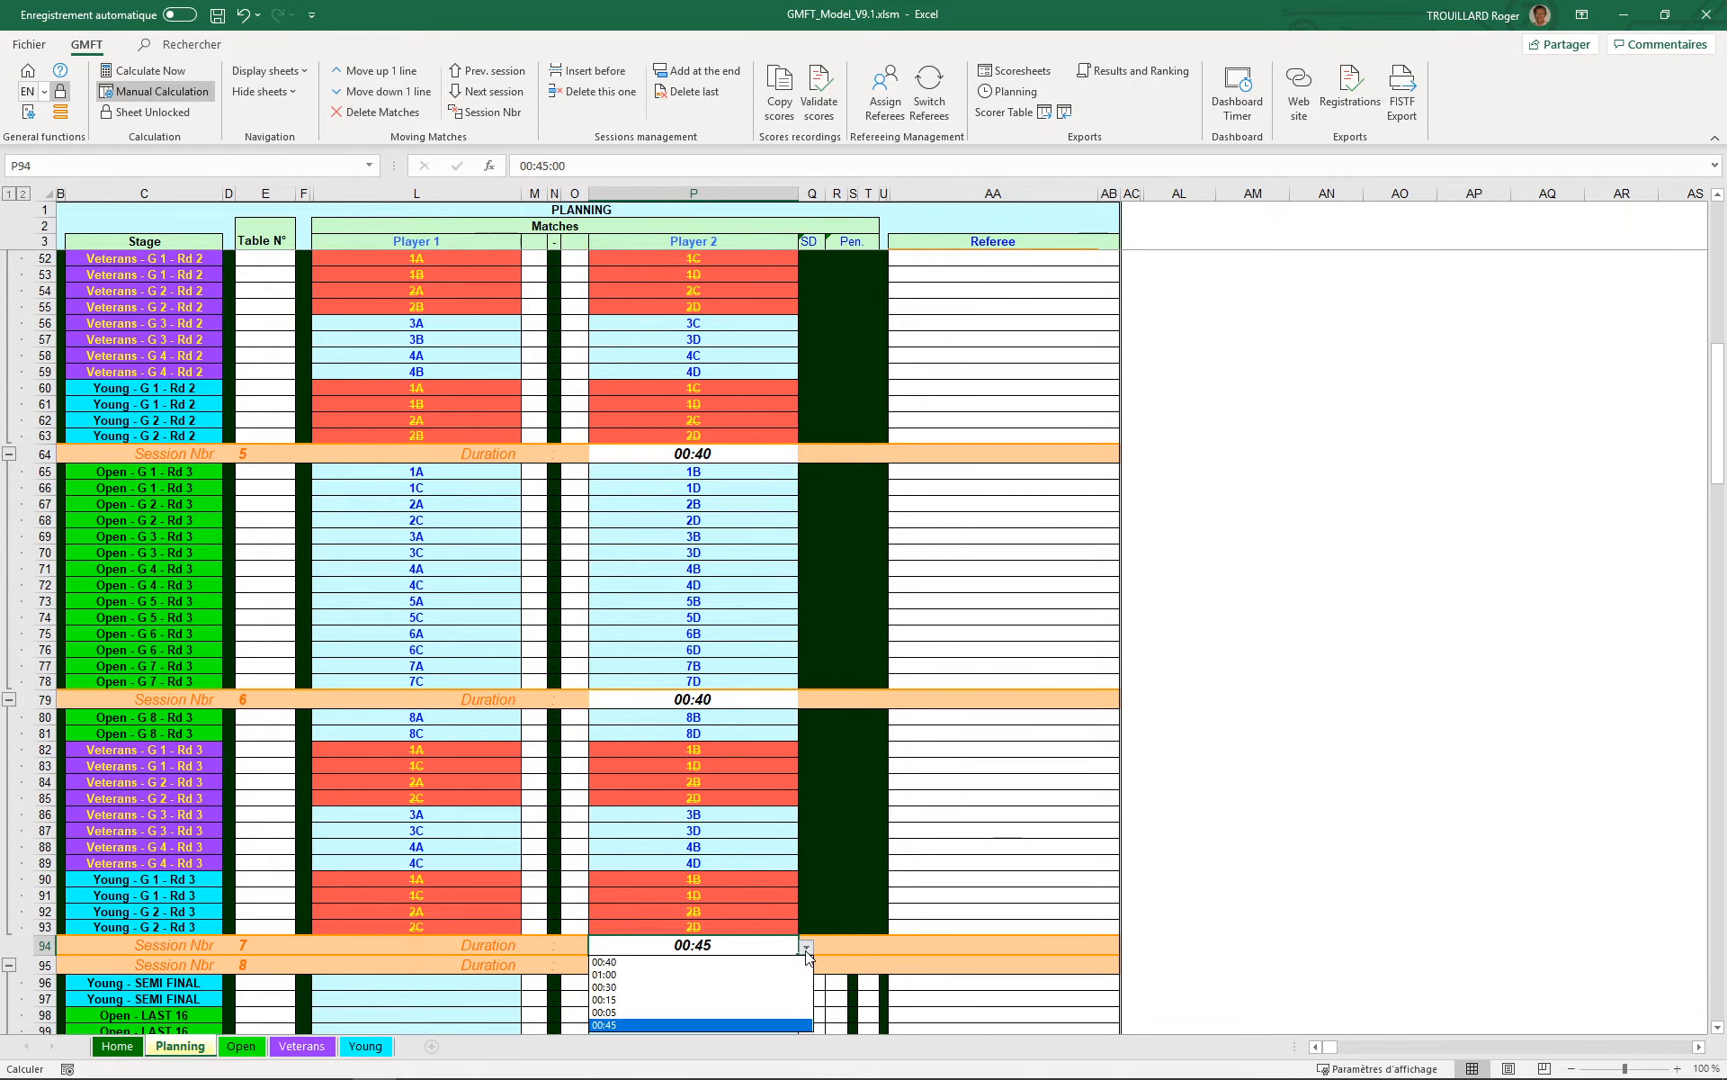
pyautogui.click(632, 978)
pyautogui.scroll(-5, 780, 849)
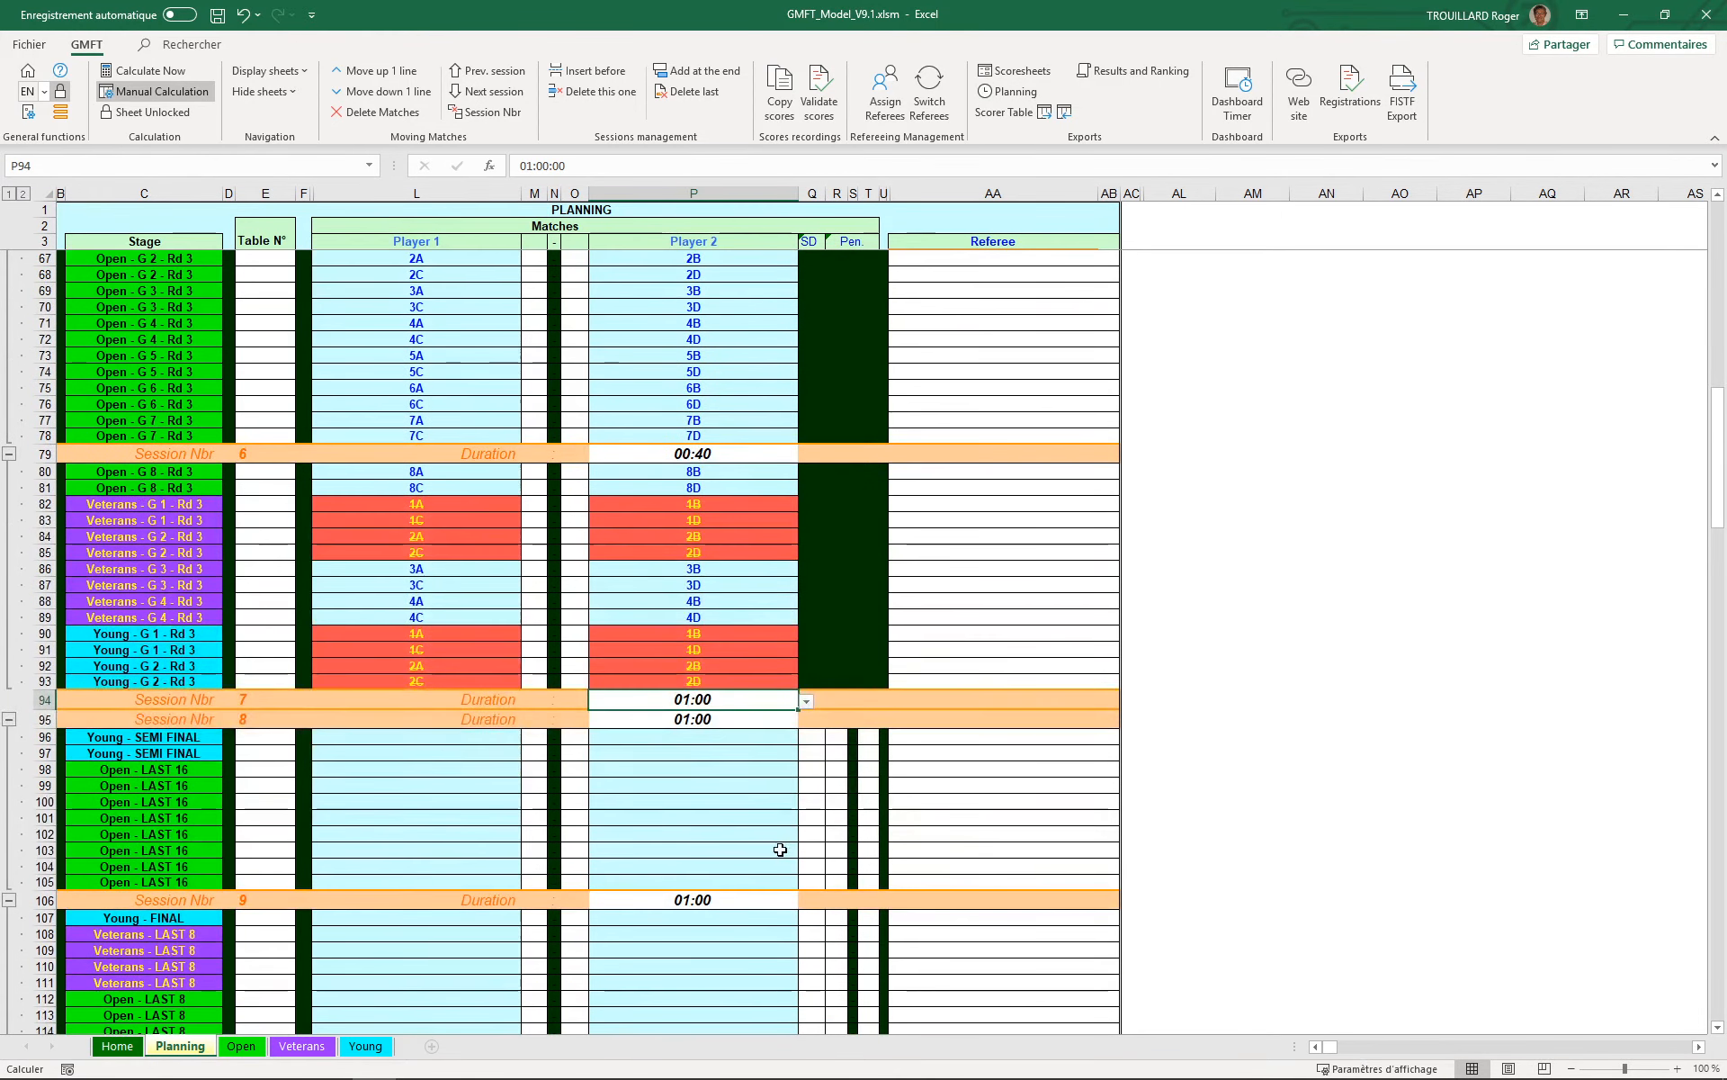
pyautogui.scroll(-3, 780, 849)
pyautogui.scroll(-5, 711, 936)
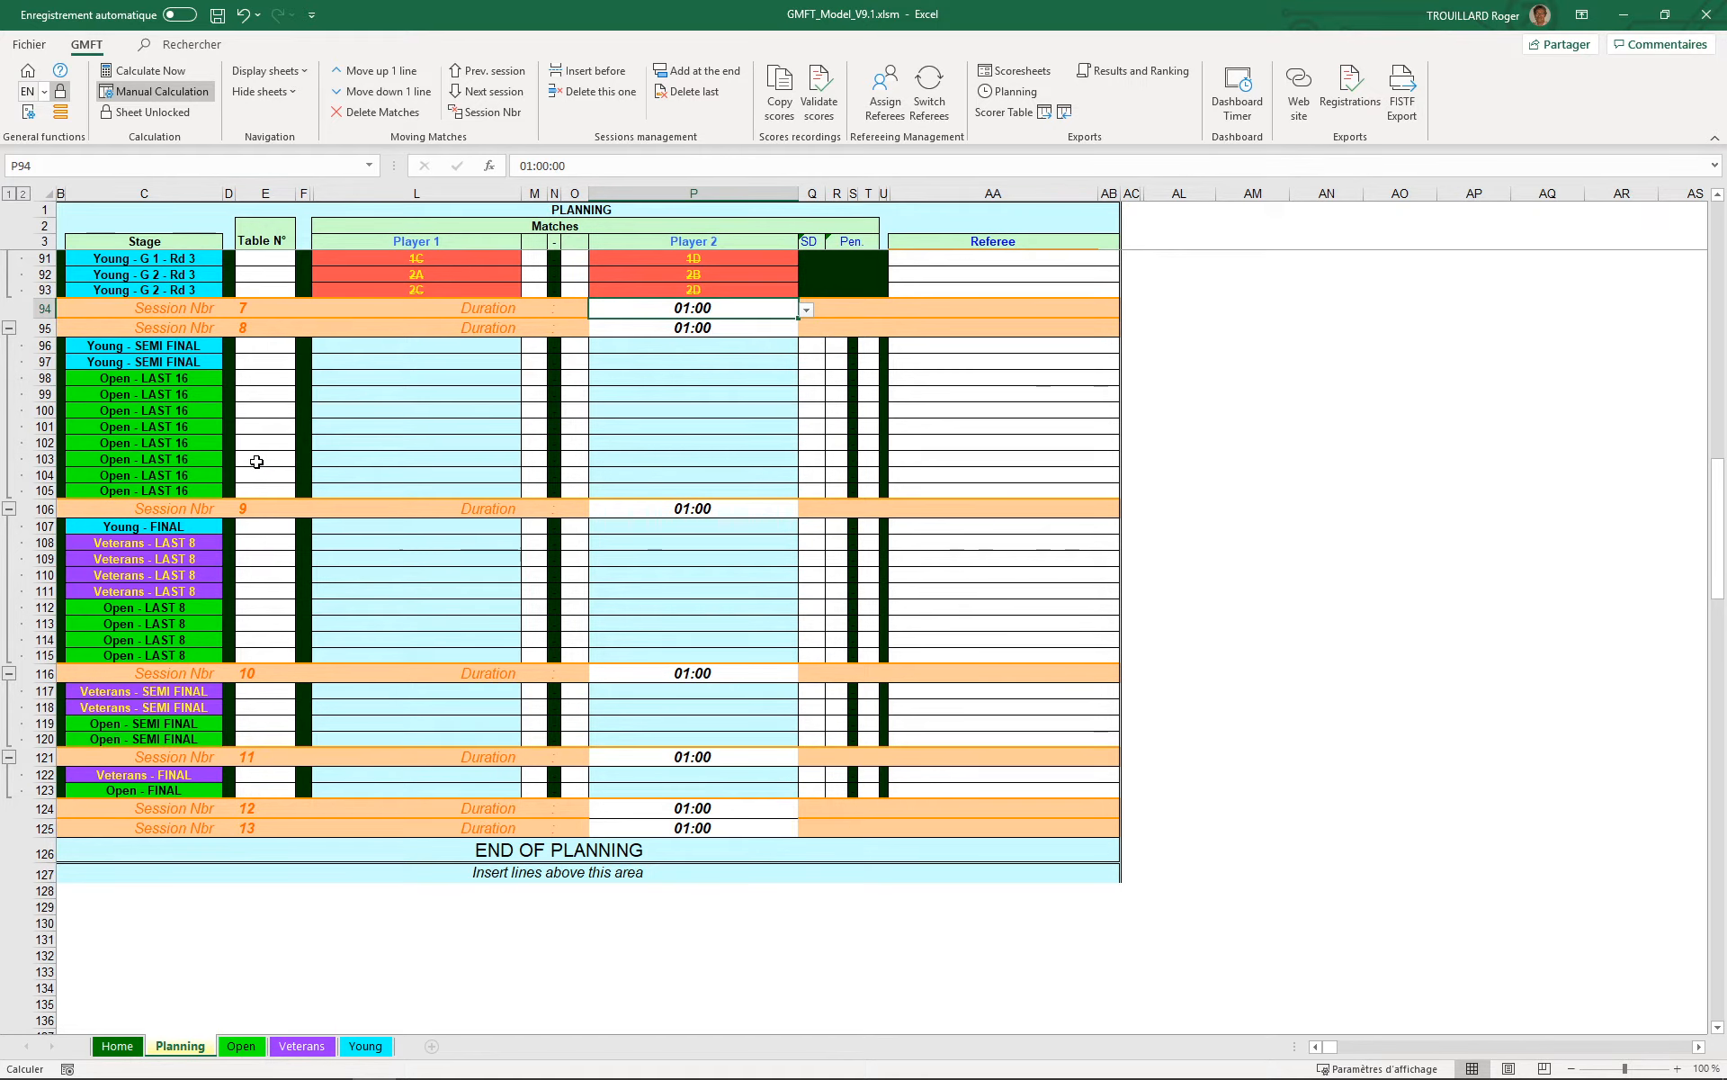
# Step: Bring the Time column into view and examine the start time of session 1 and the formula behind session 2's start time
pyautogui.scroll(10, 45, 763)
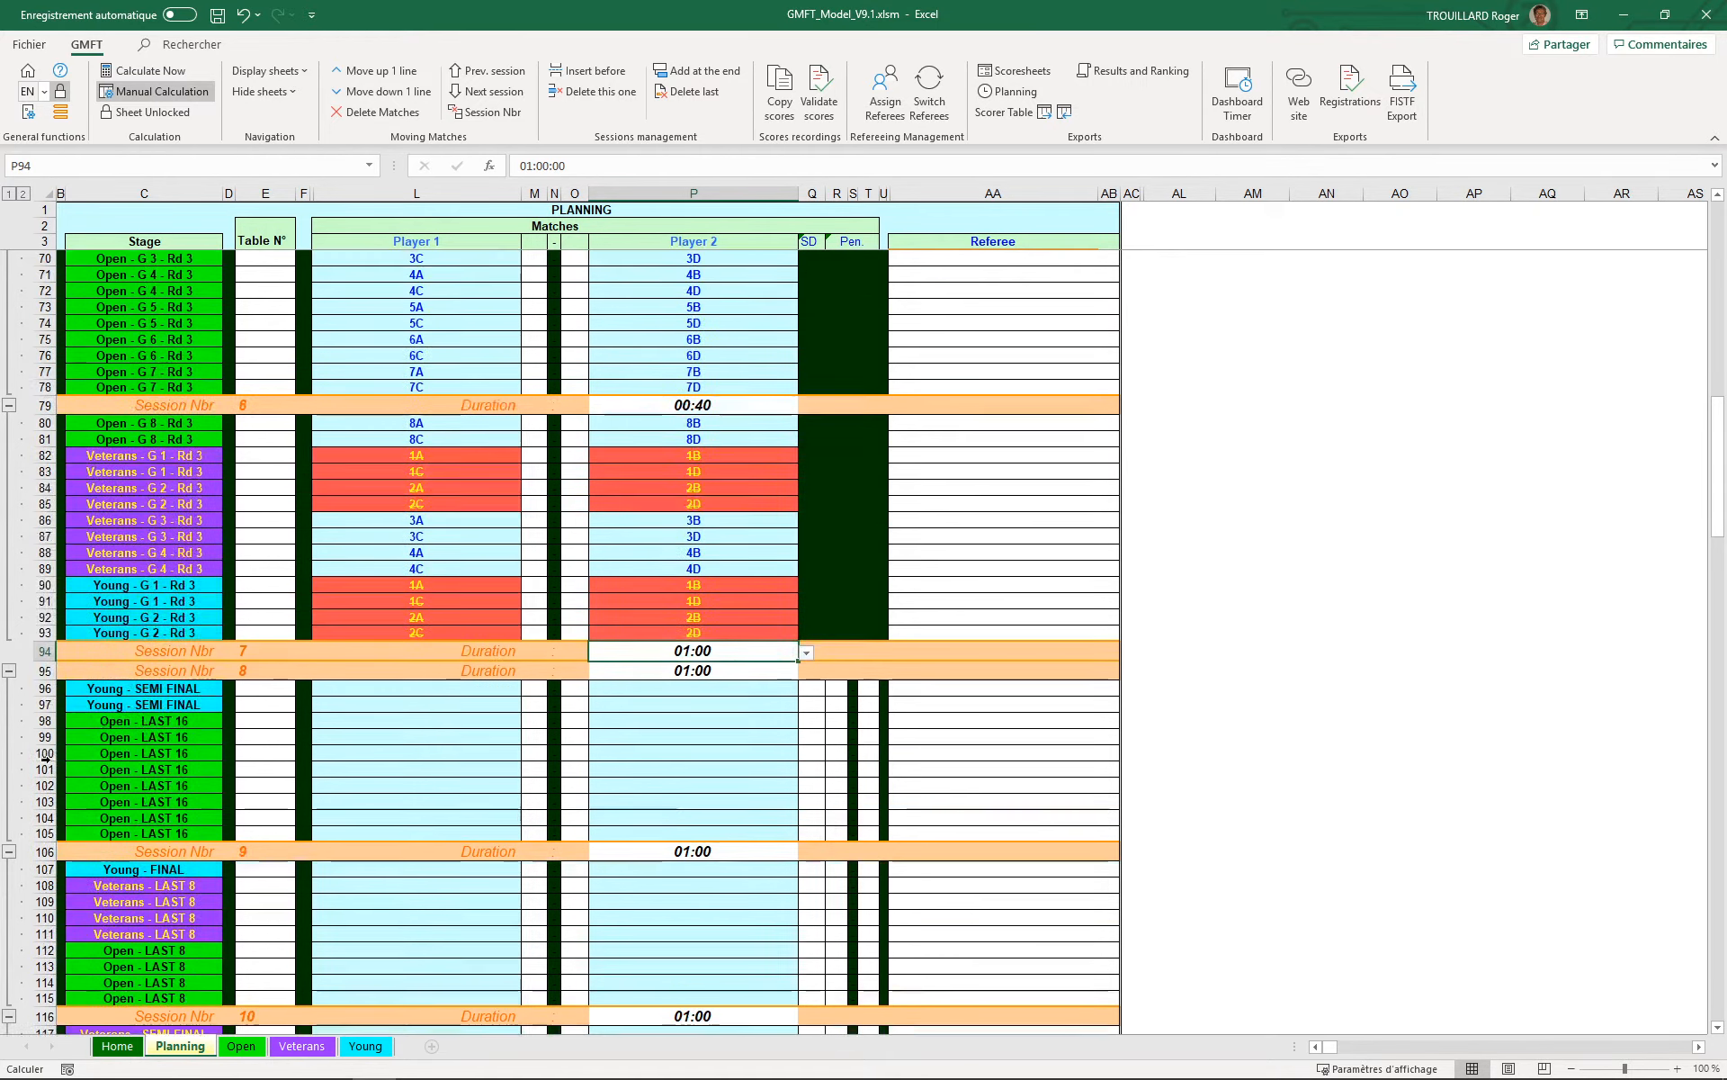
pyautogui.scroll(19, 45, 763)
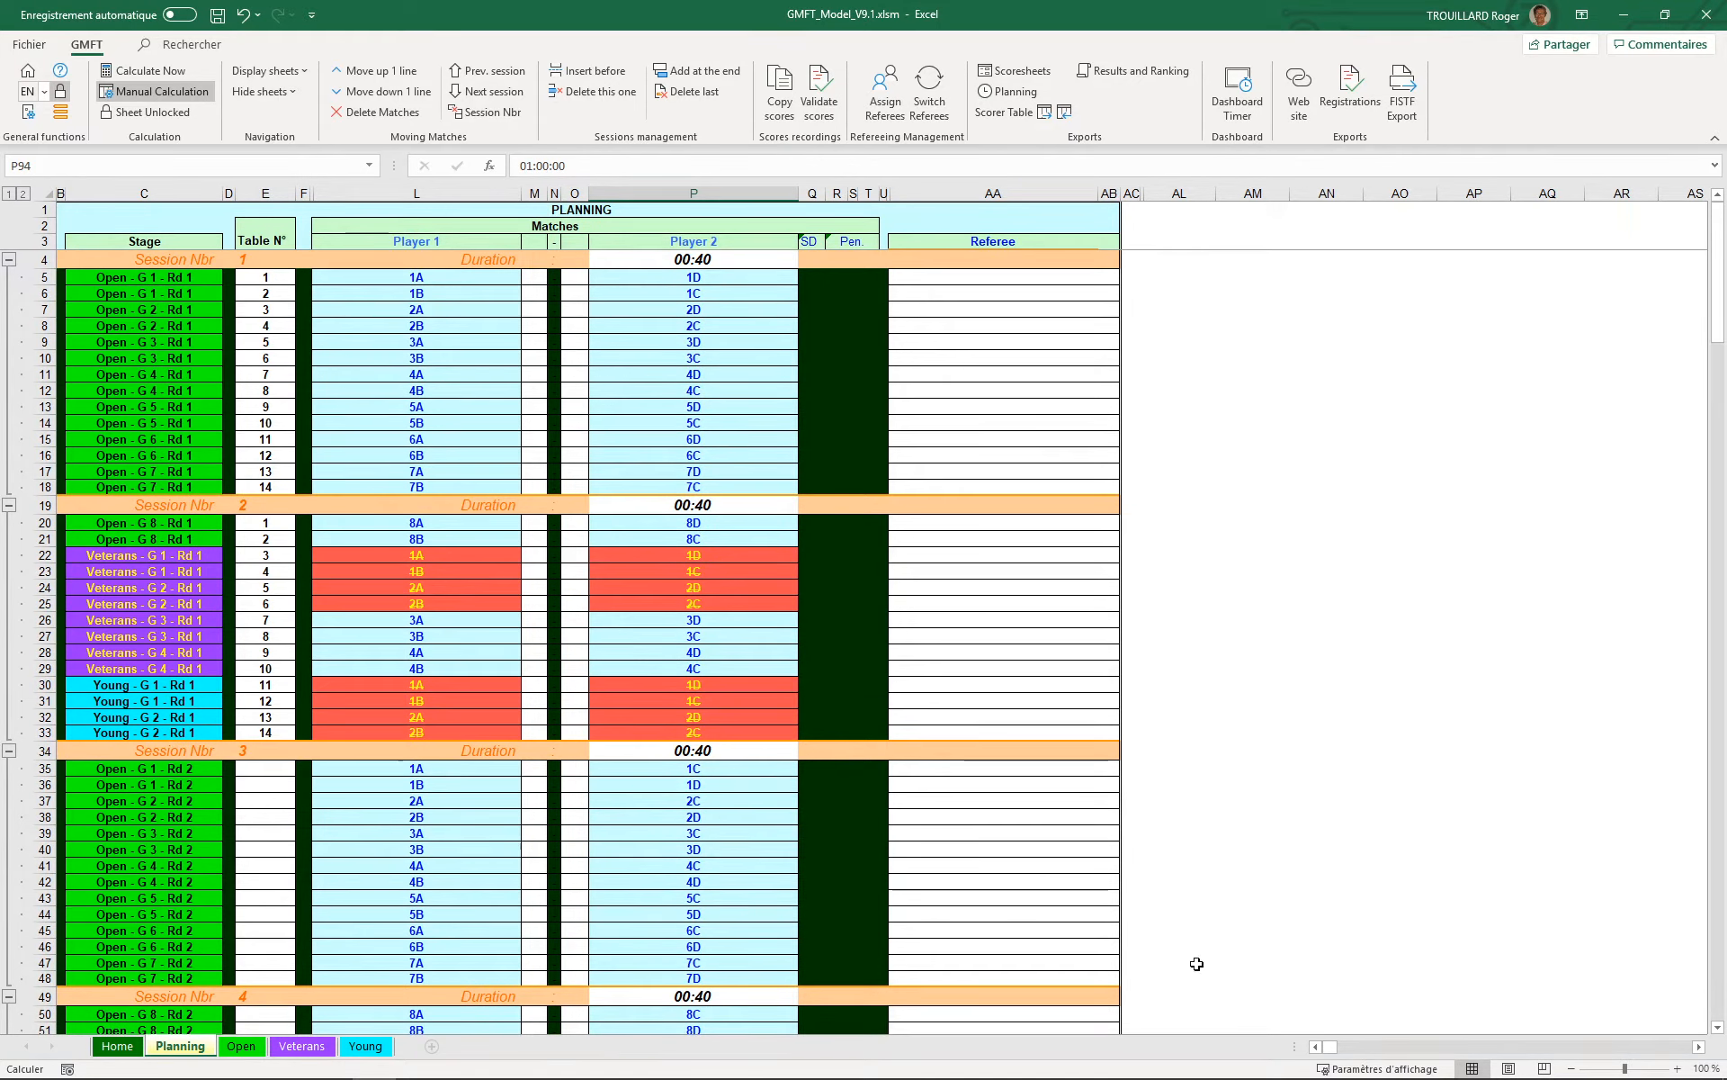
pyautogui.click(1316, 1047)
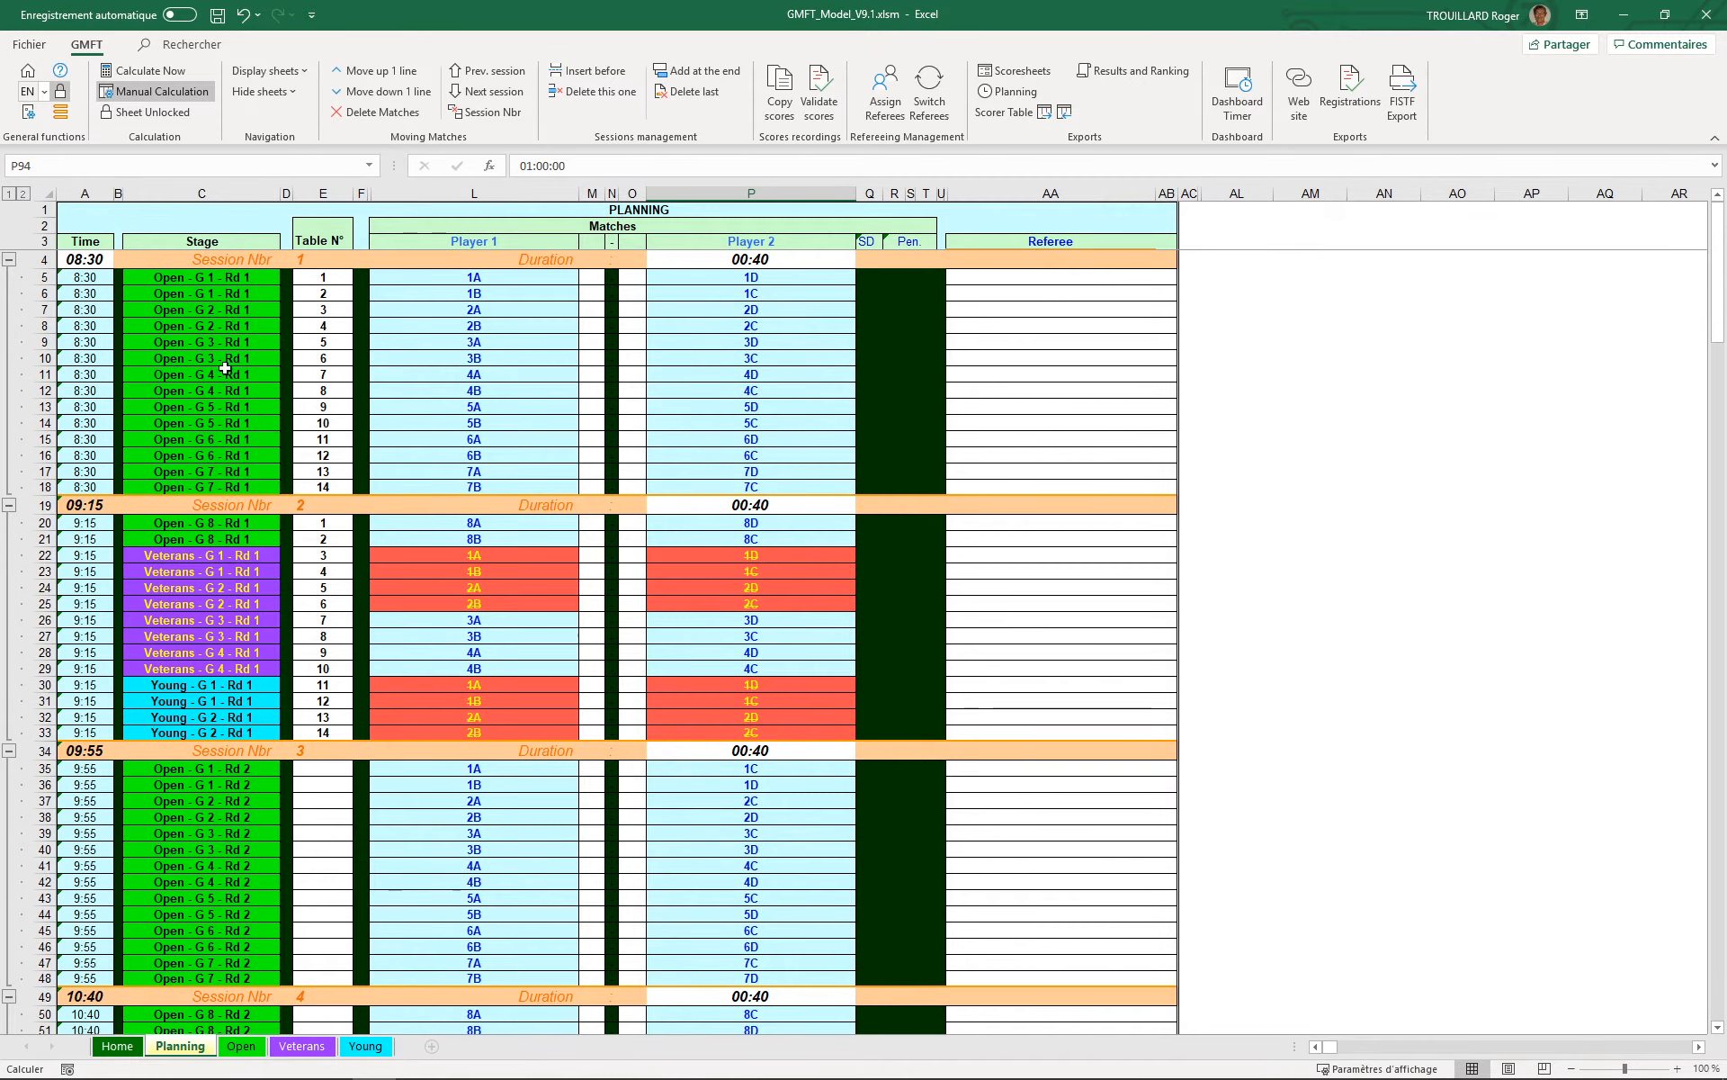
pyautogui.click(82, 255)
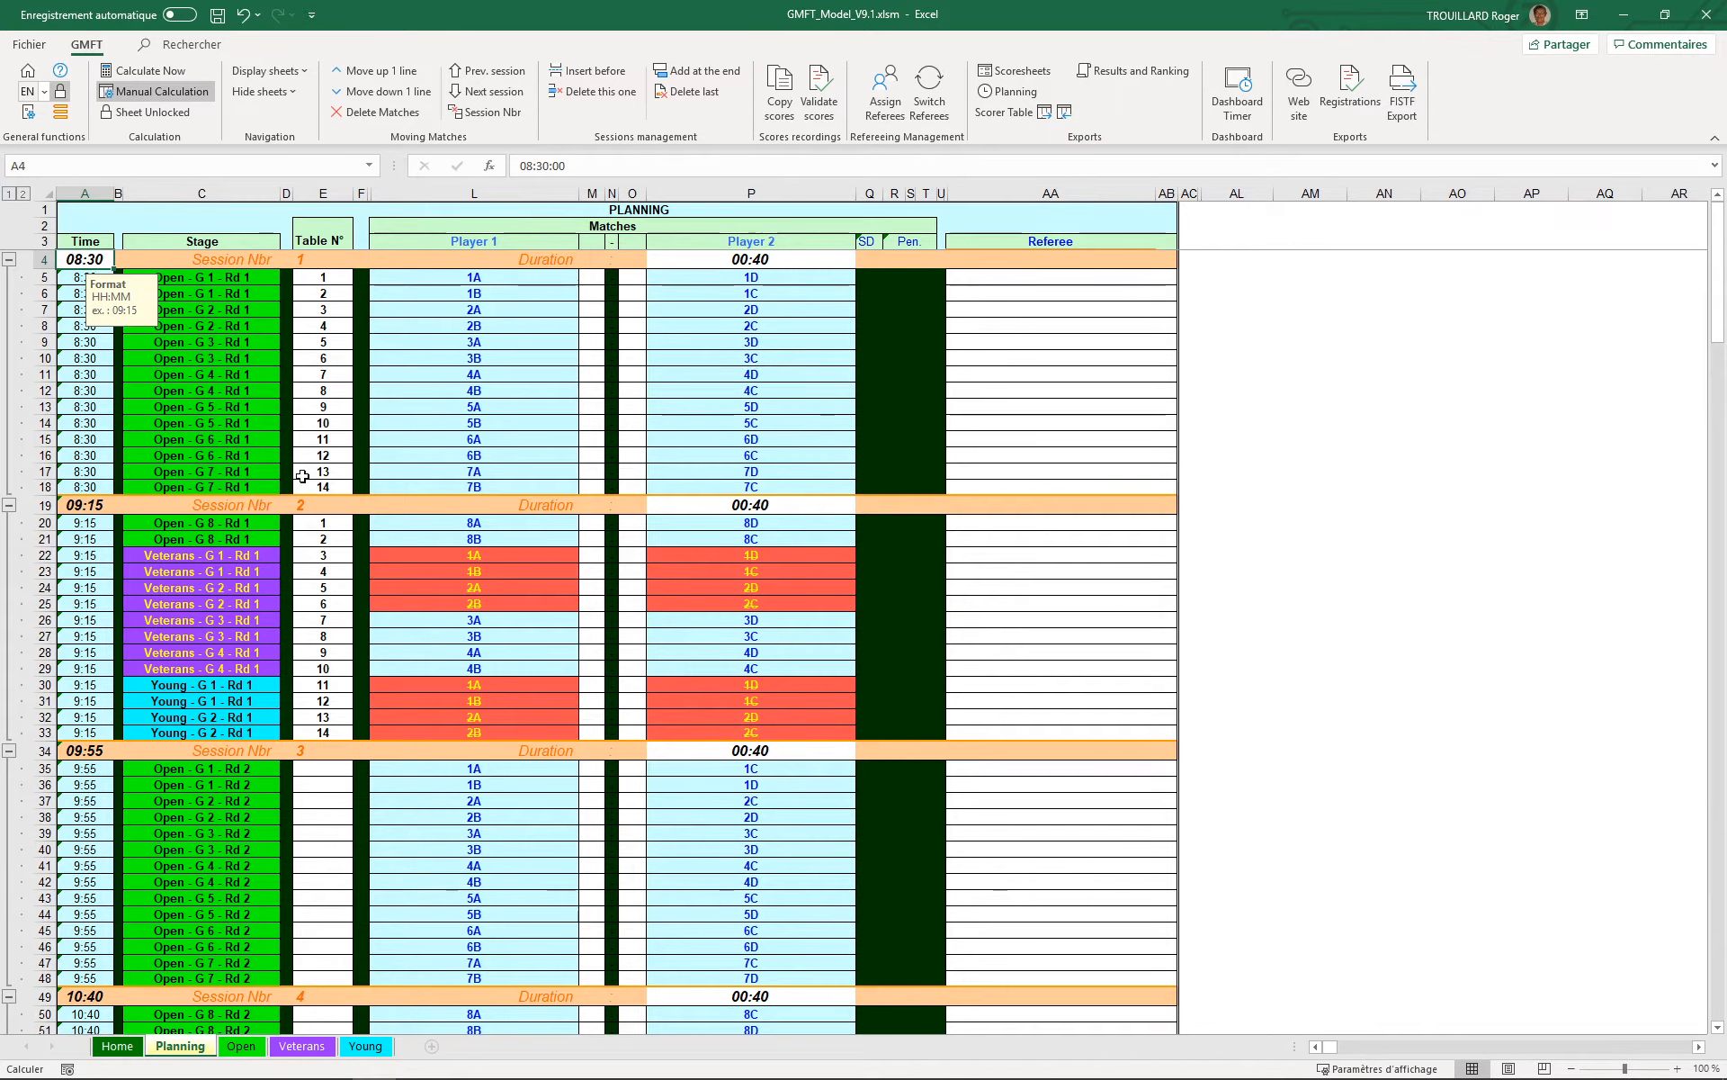
pyautogui.click(86, 505)
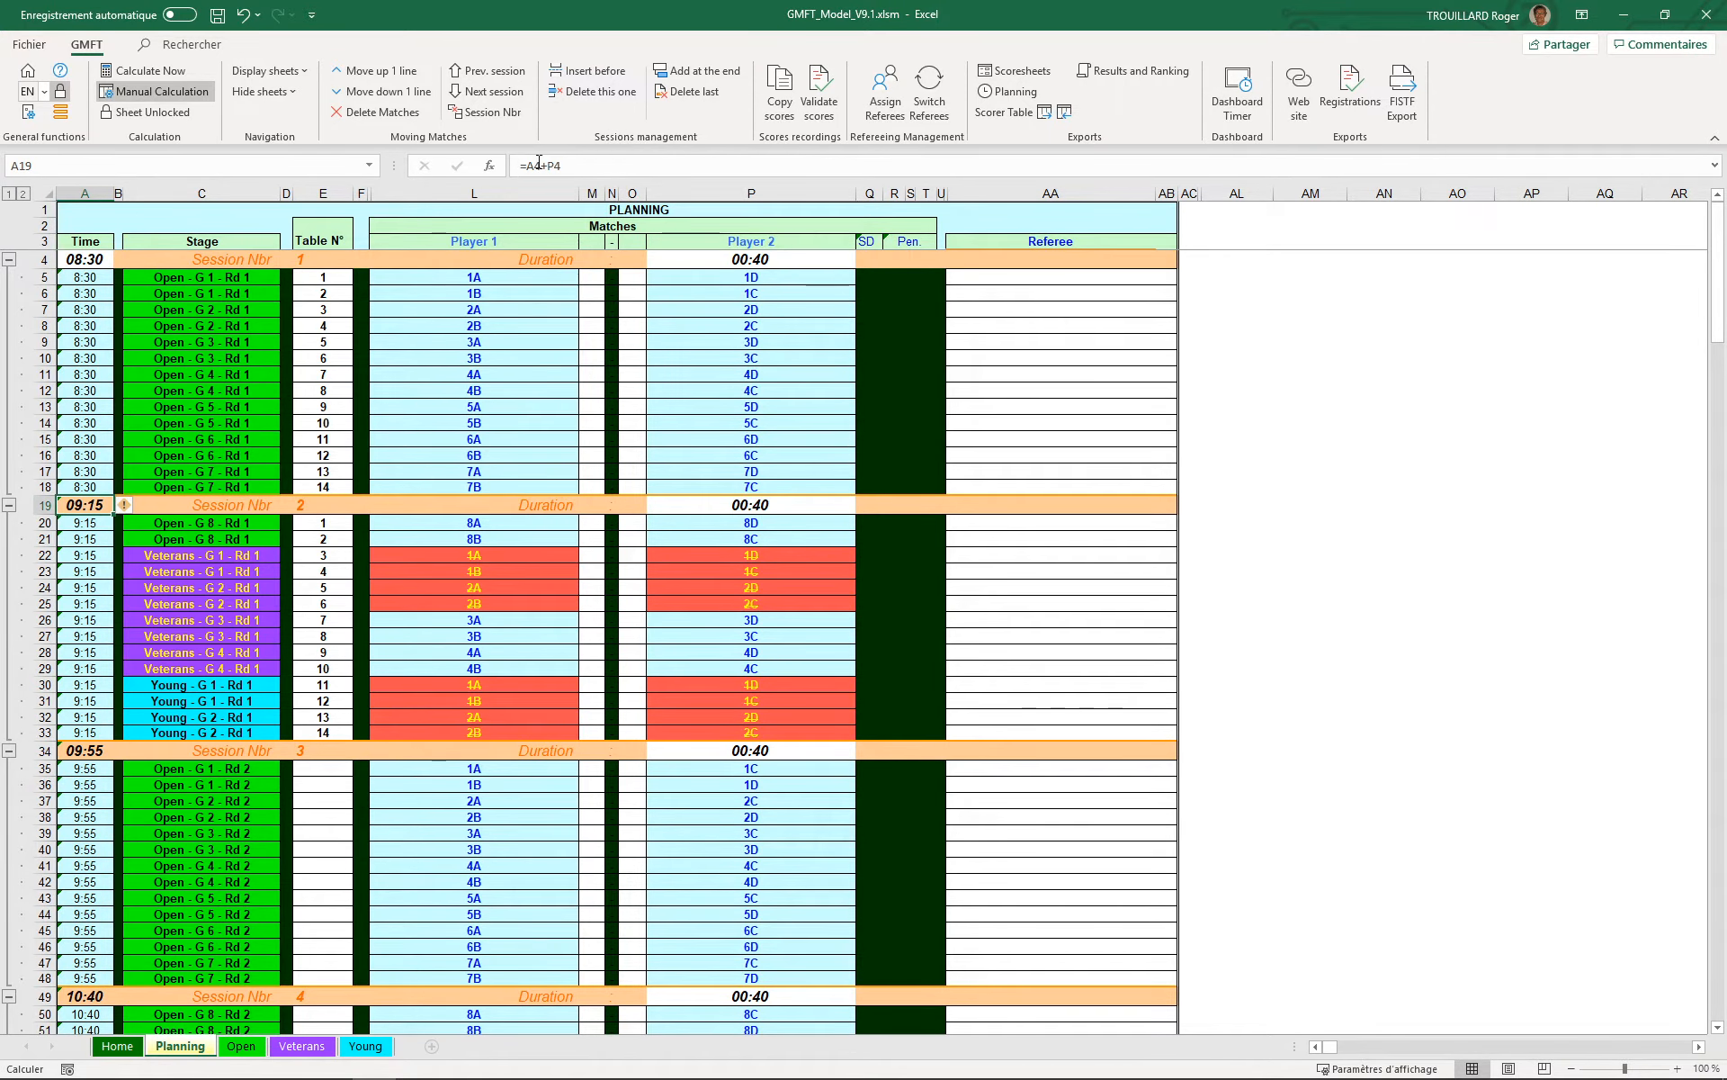
# Step: Set the start time of session 1 to 09:00 and recalculate the planning, checking the session times through the last session
pyautogui.click(95, 260)
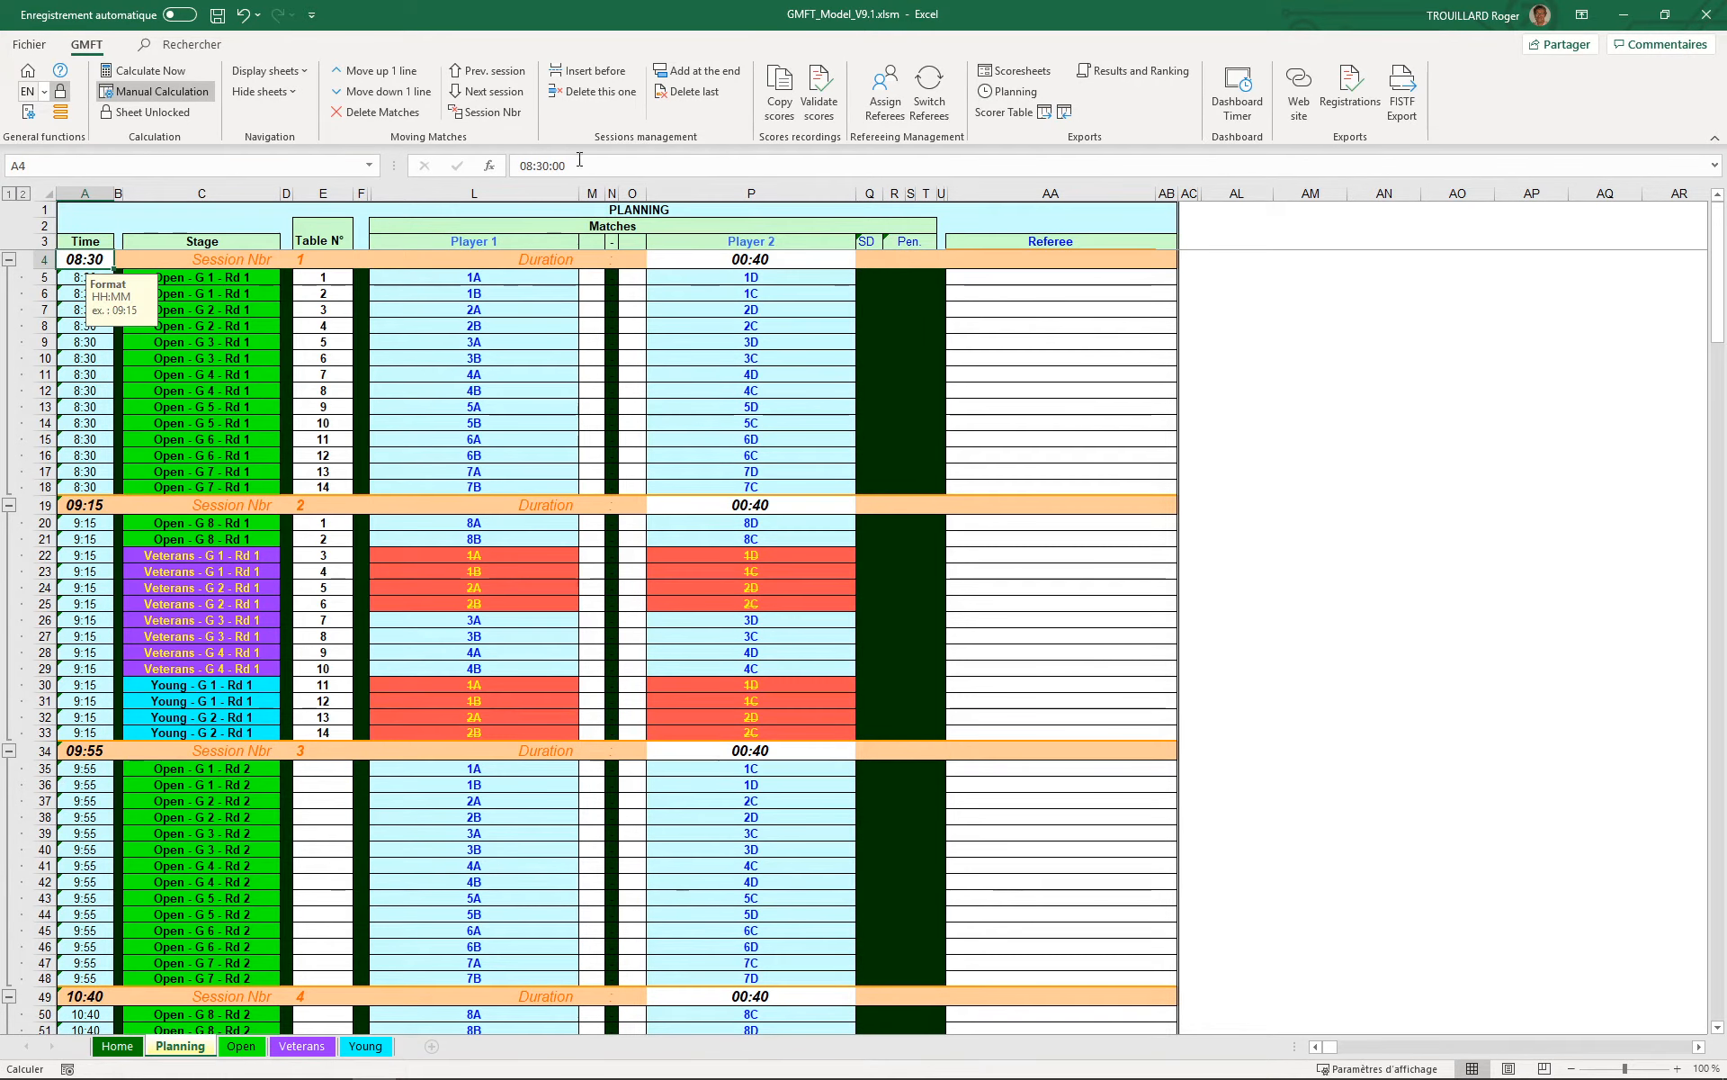
pyautogui.click(537, 167)
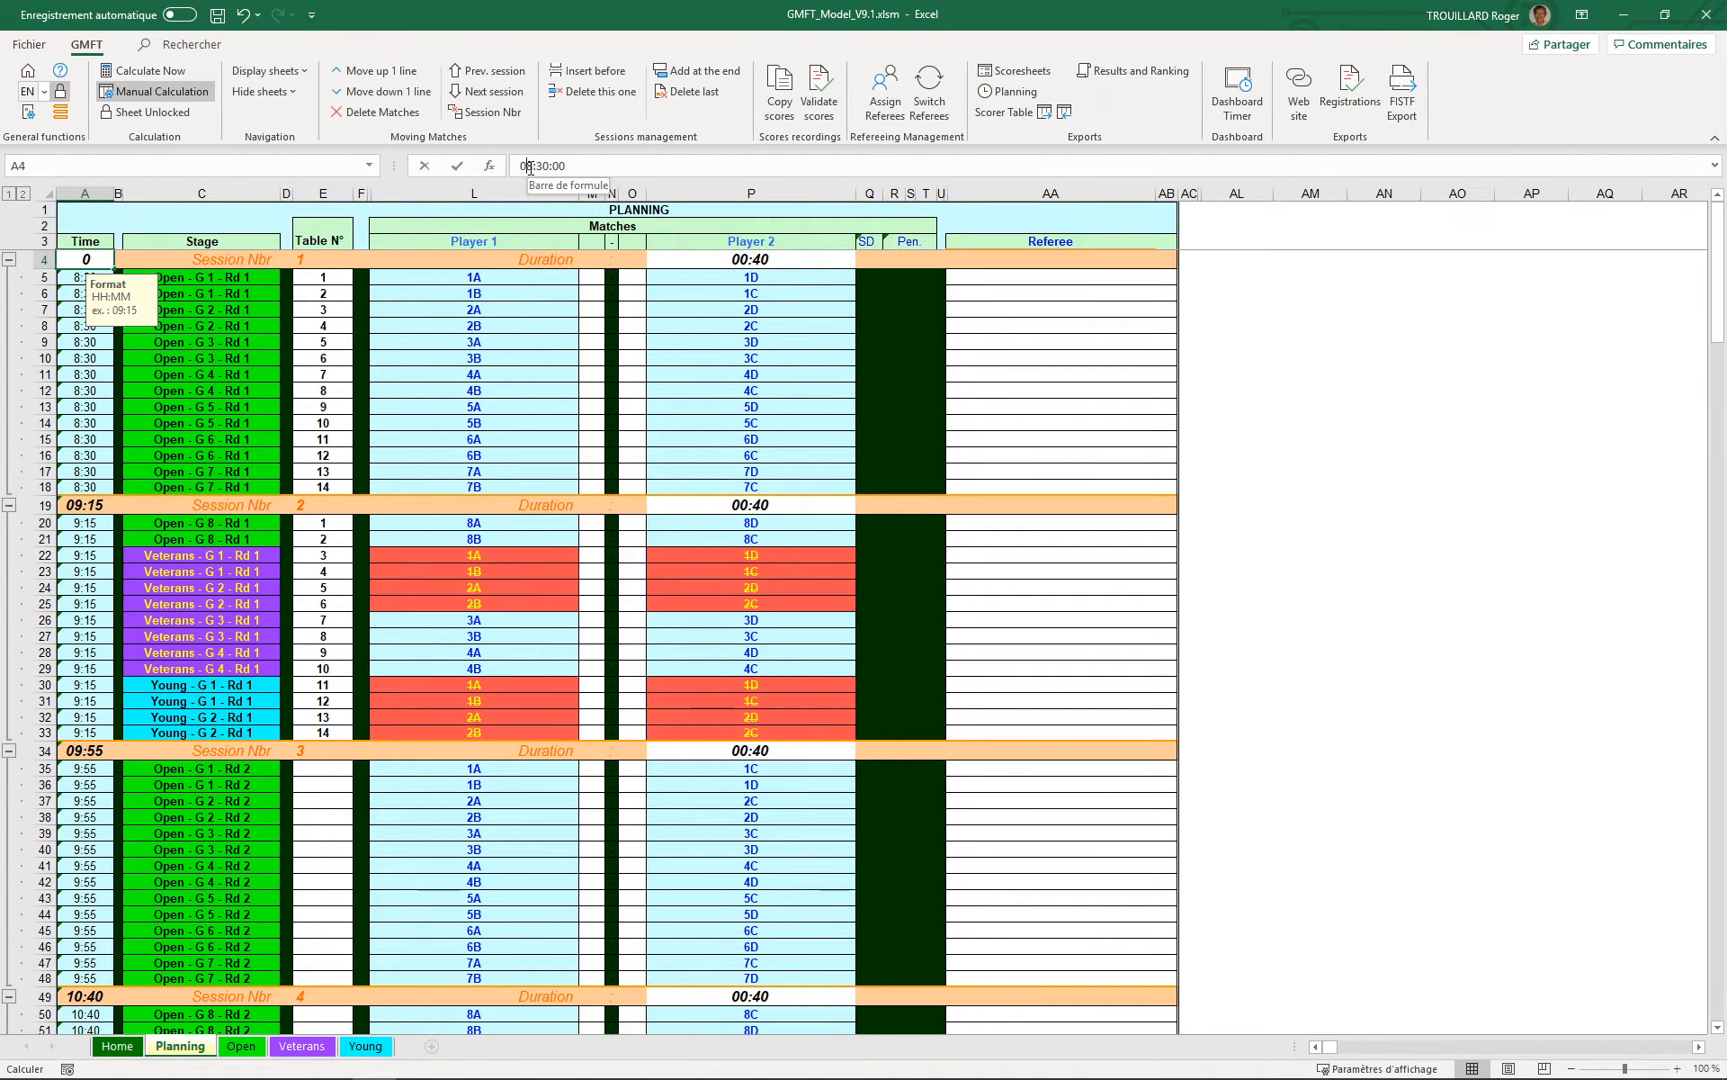
pyautogui.press('Delete')
pyautogui.write('9')
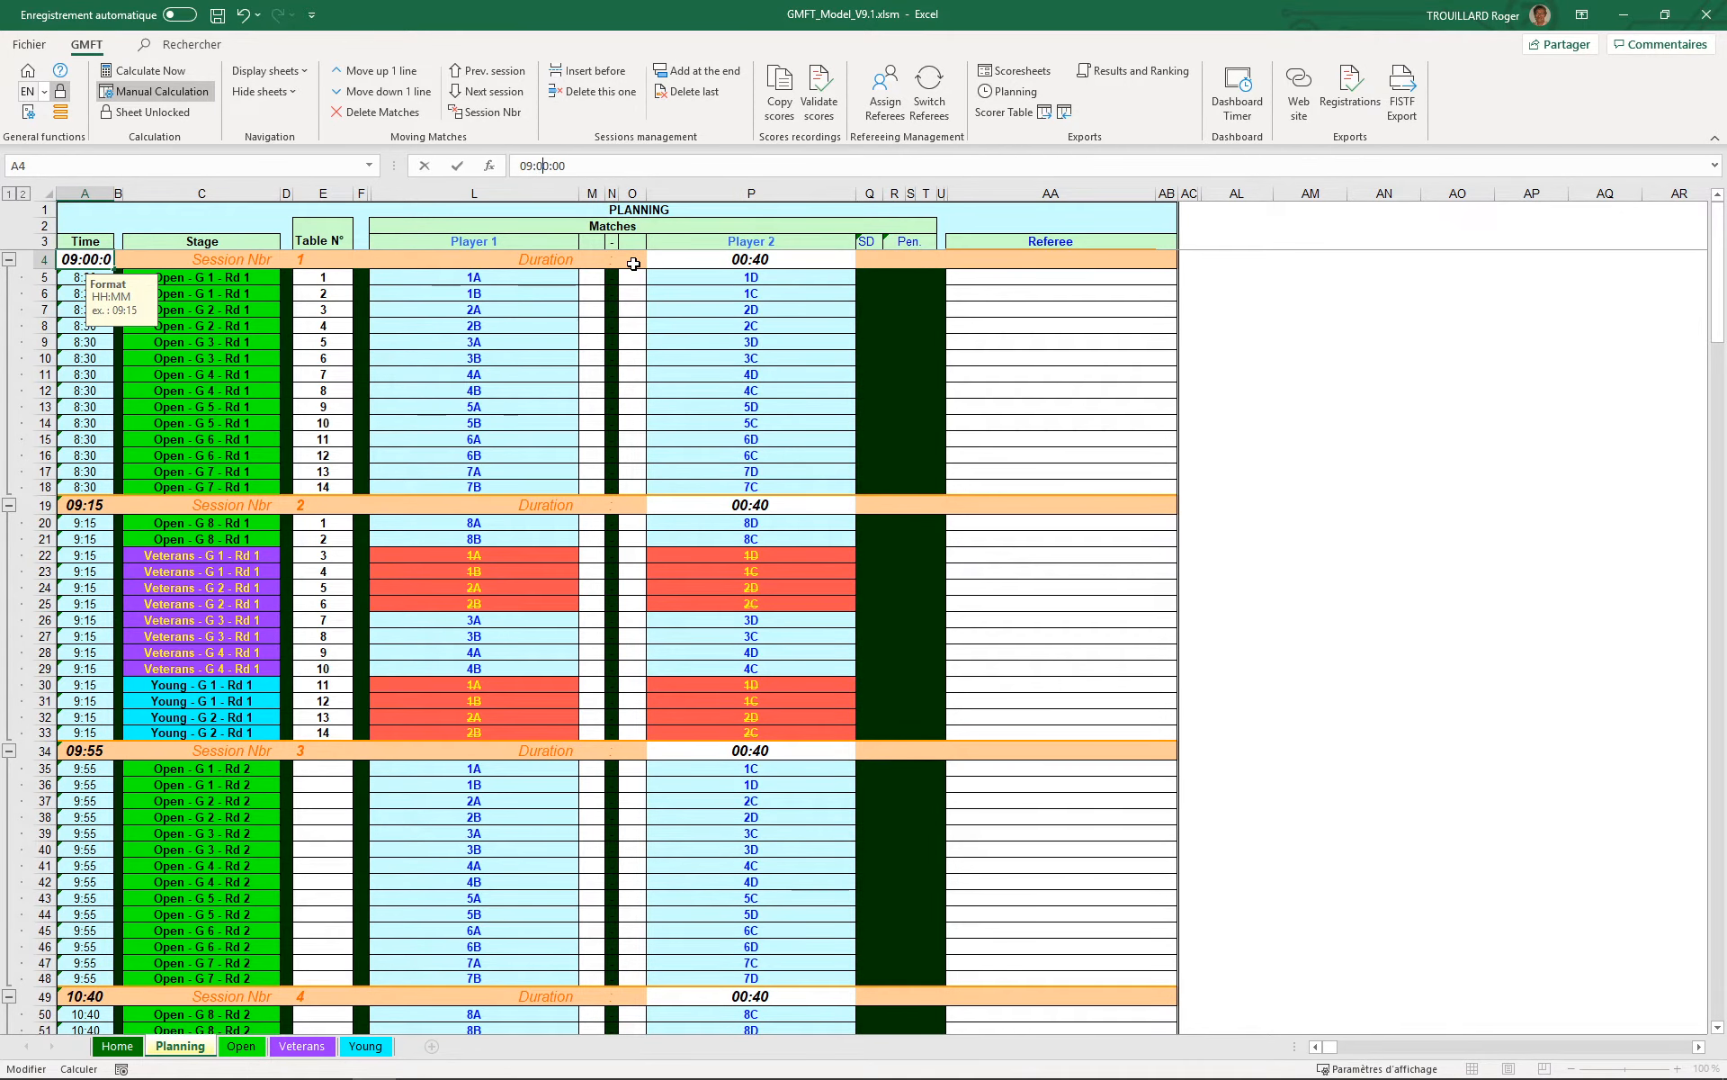
pyautogui.press('Return')
pyautogui.scroll(-11, 259, 620)
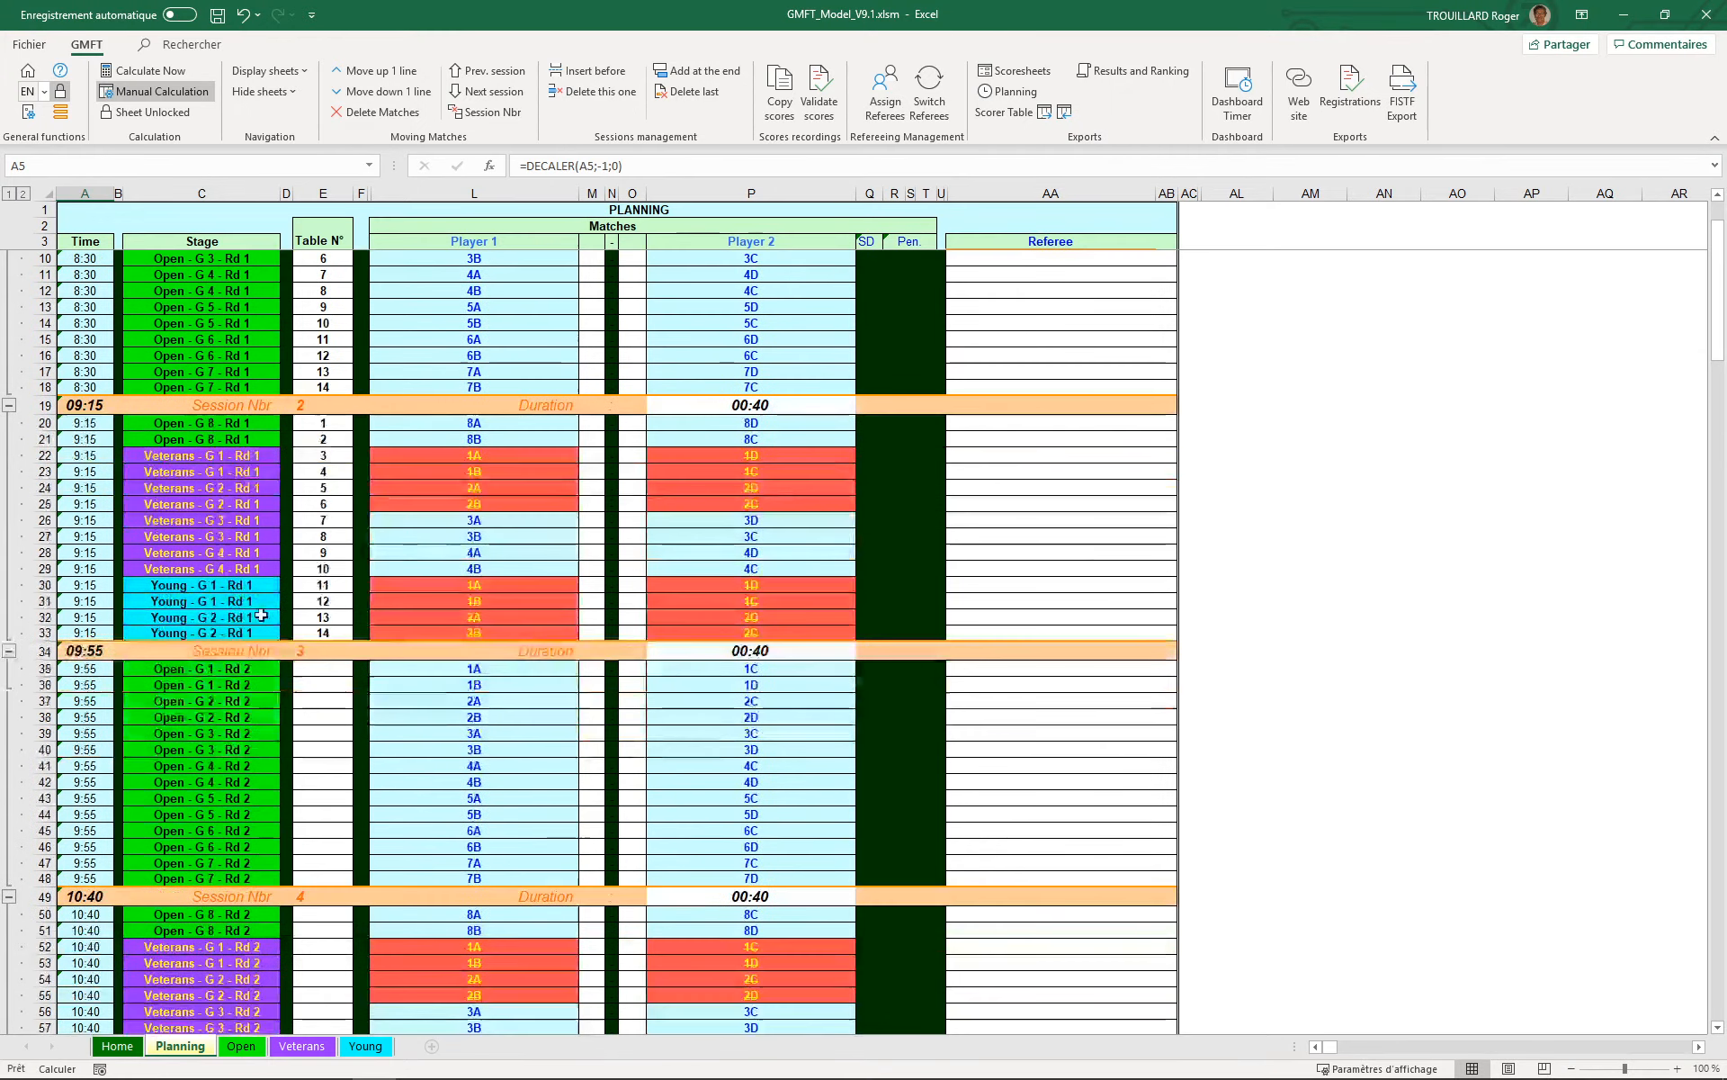
pyautogui.scroll(11, 258, 620)
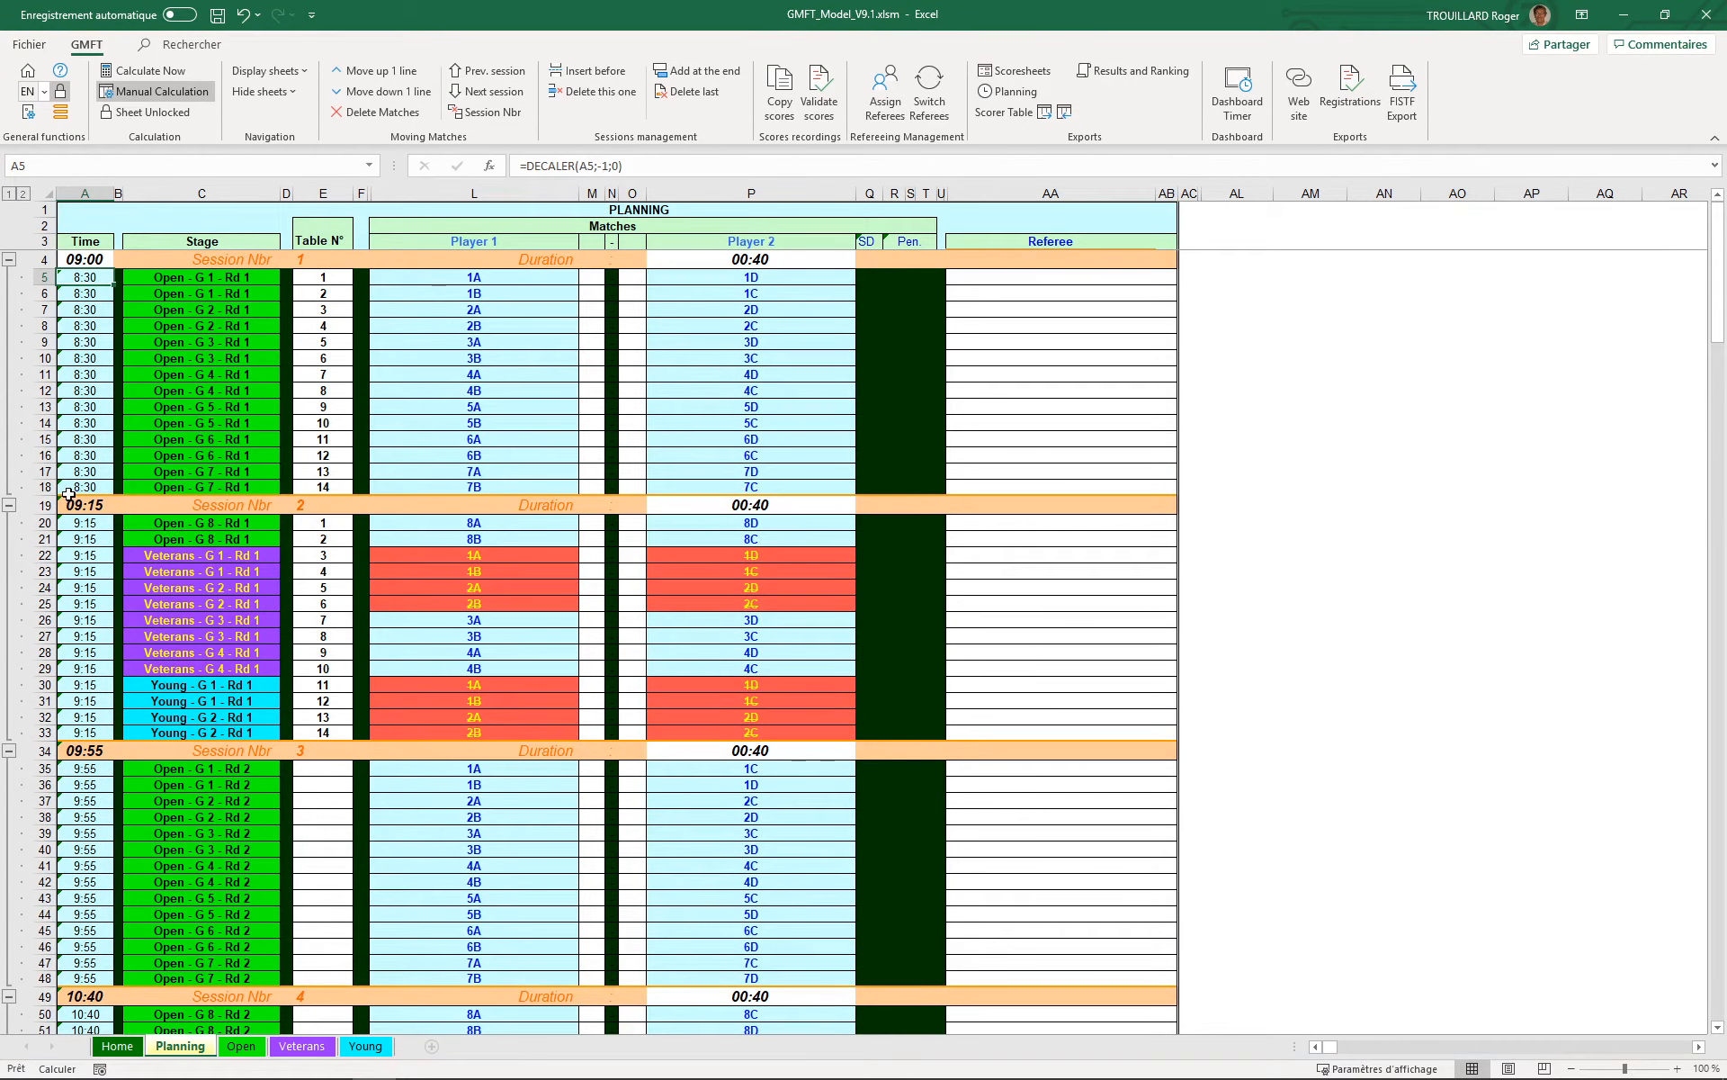
pyautogui.press('F9')
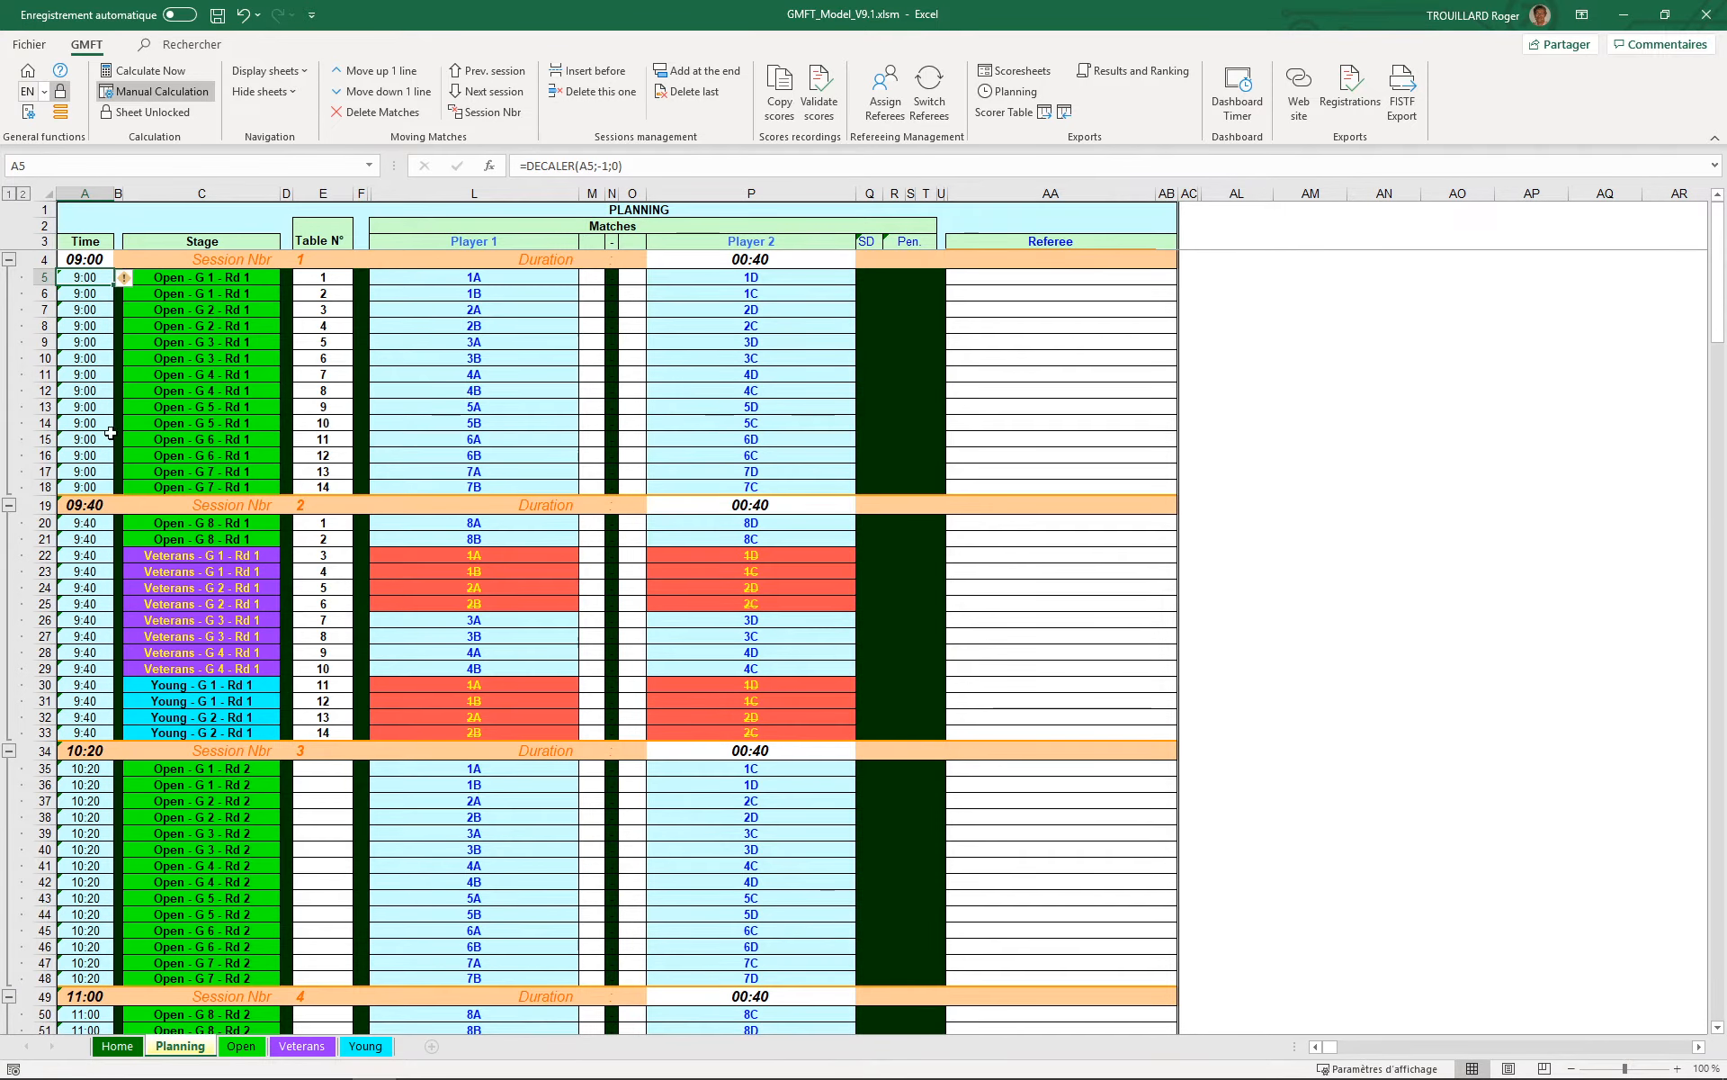
pyautogui.scroll(-20, 109, 814)
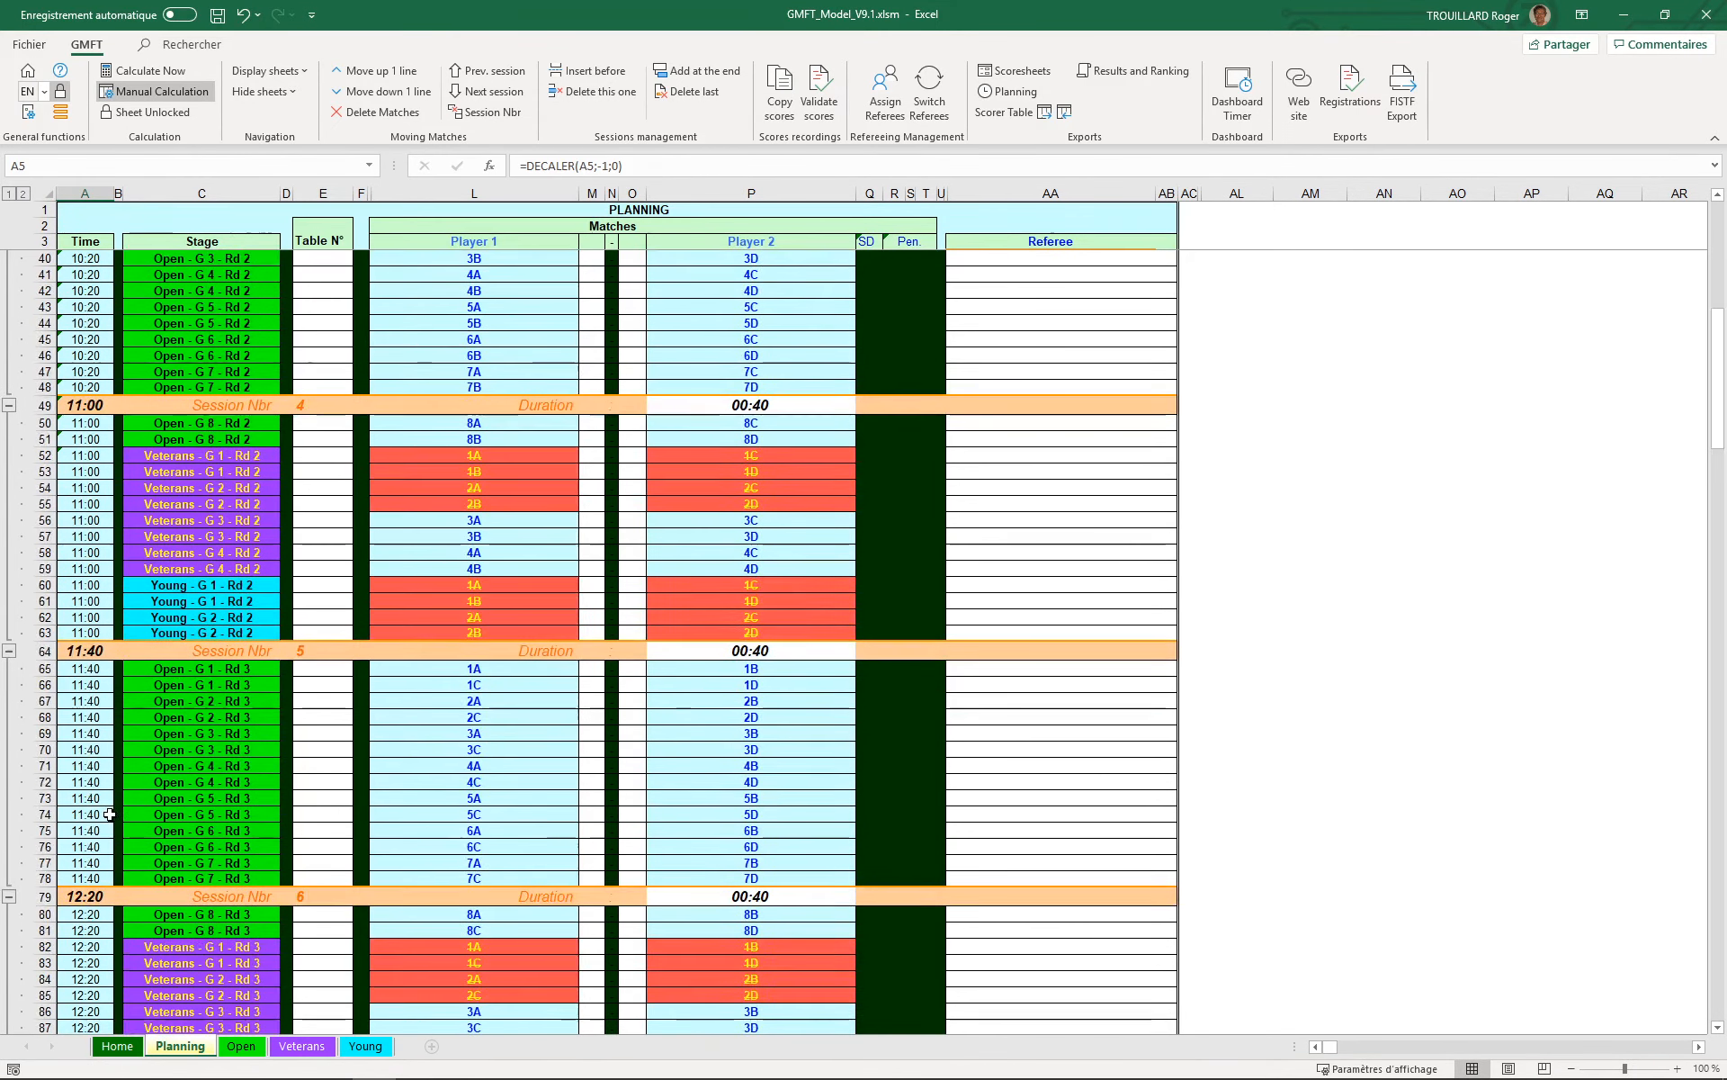
pyautogui.scroll(-9, 108, 815)
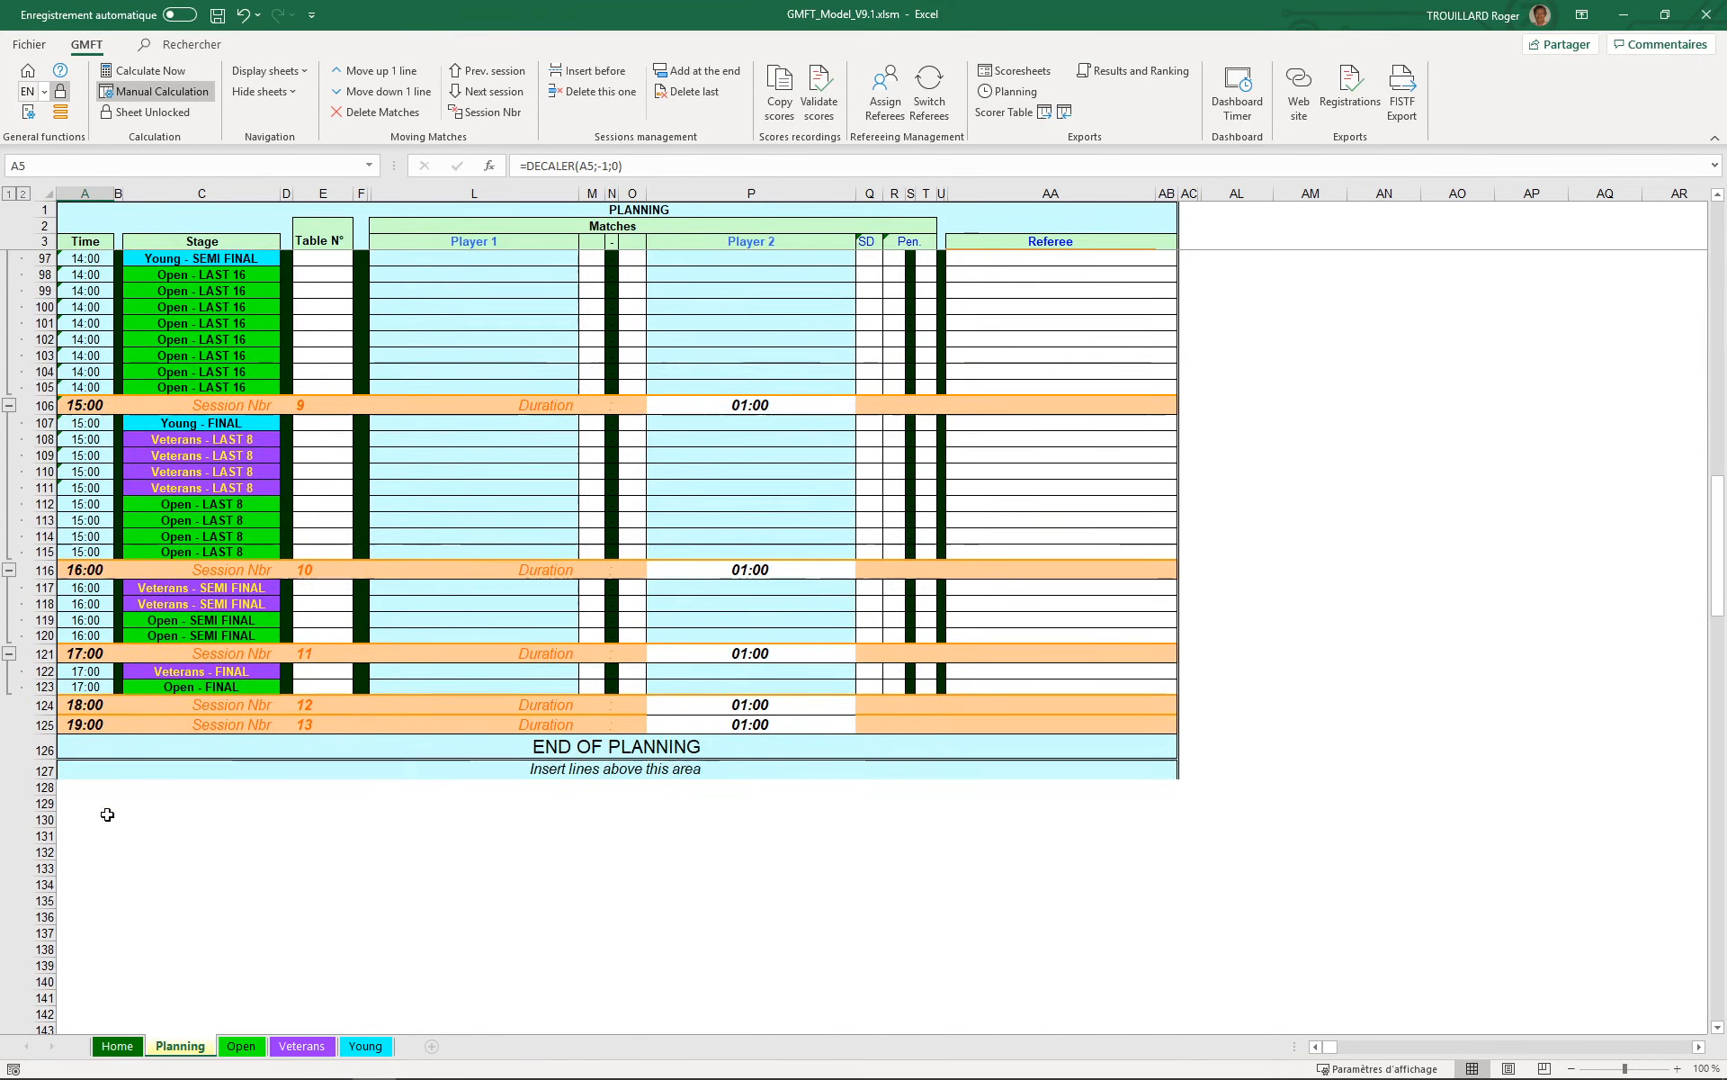
pyautogui.click(76, 706)
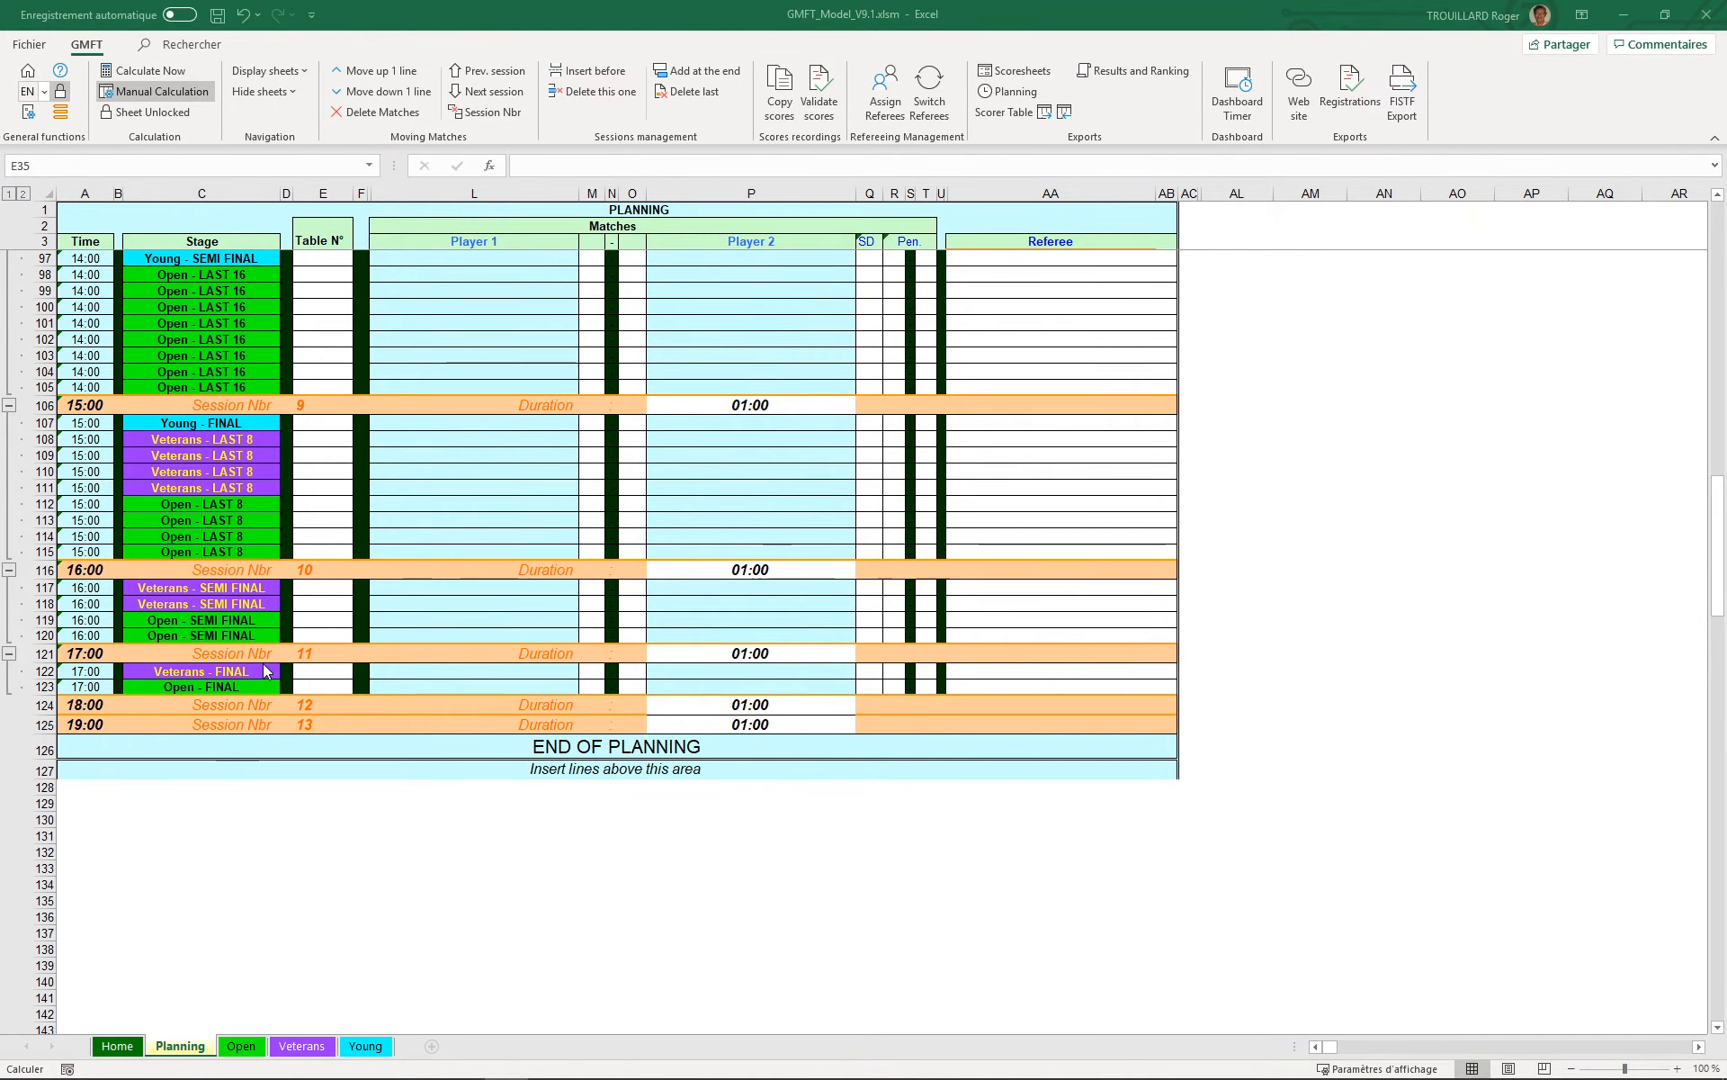
# Step: Copy the table numbers 1 to 14 from session 2 to the matches of session 3
pyautogui.scroll(11, 276, 650)
pyautogui.scroll(16, 277, 648)
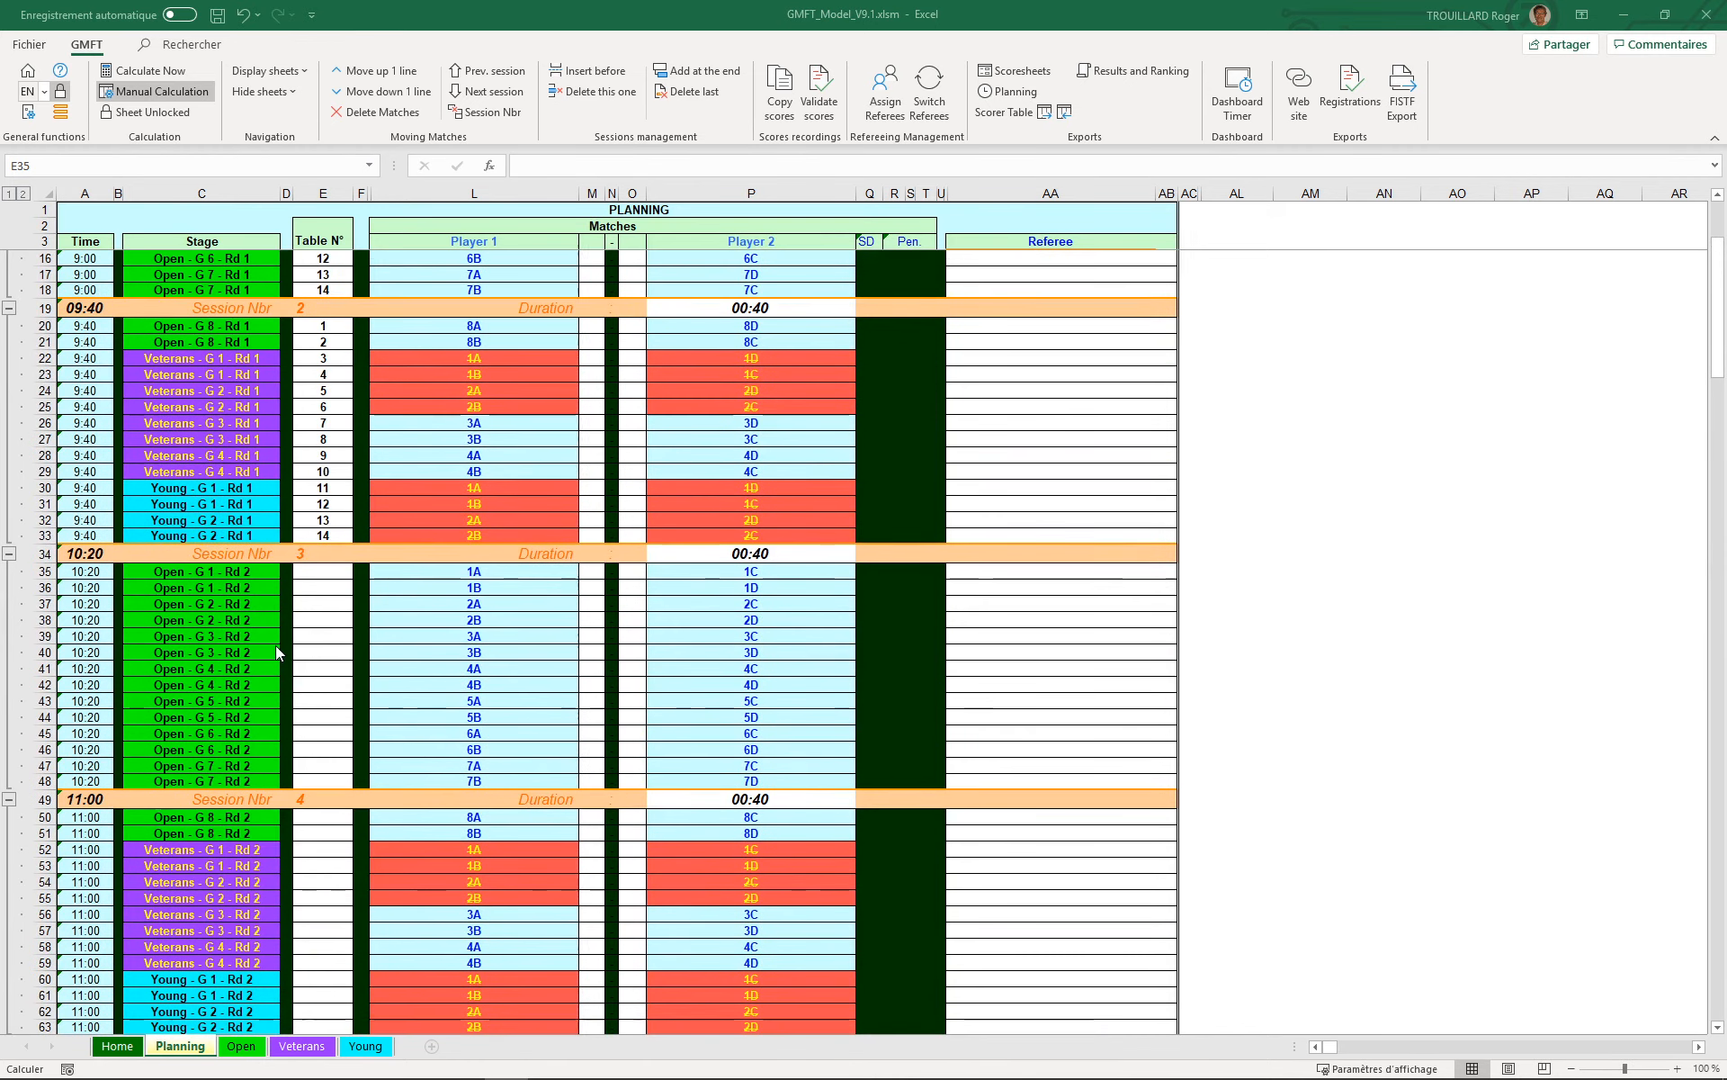
pyautogui.click(330, 327)
pyautogui.moveTo(330, 327); pyautogui.dragTo(343, 534)
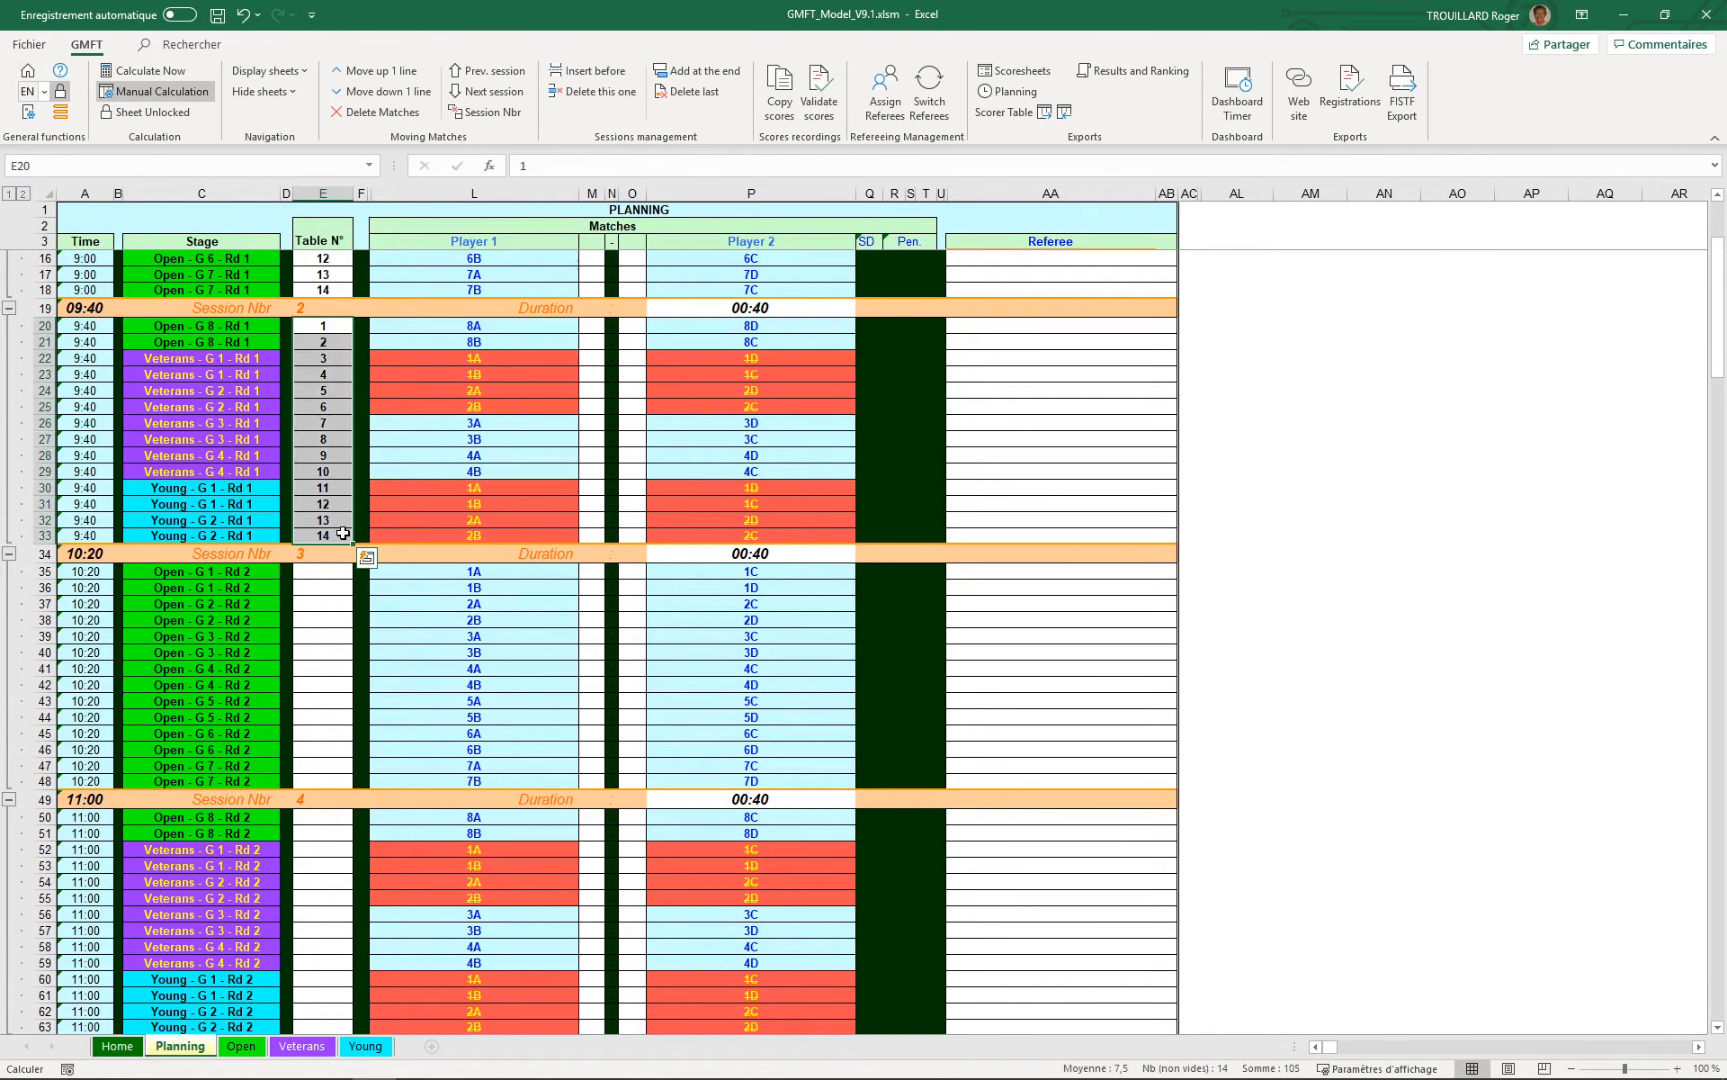
pyautogui.hotkey('ctrl', 'c')
pyautogui.click(339, 573)
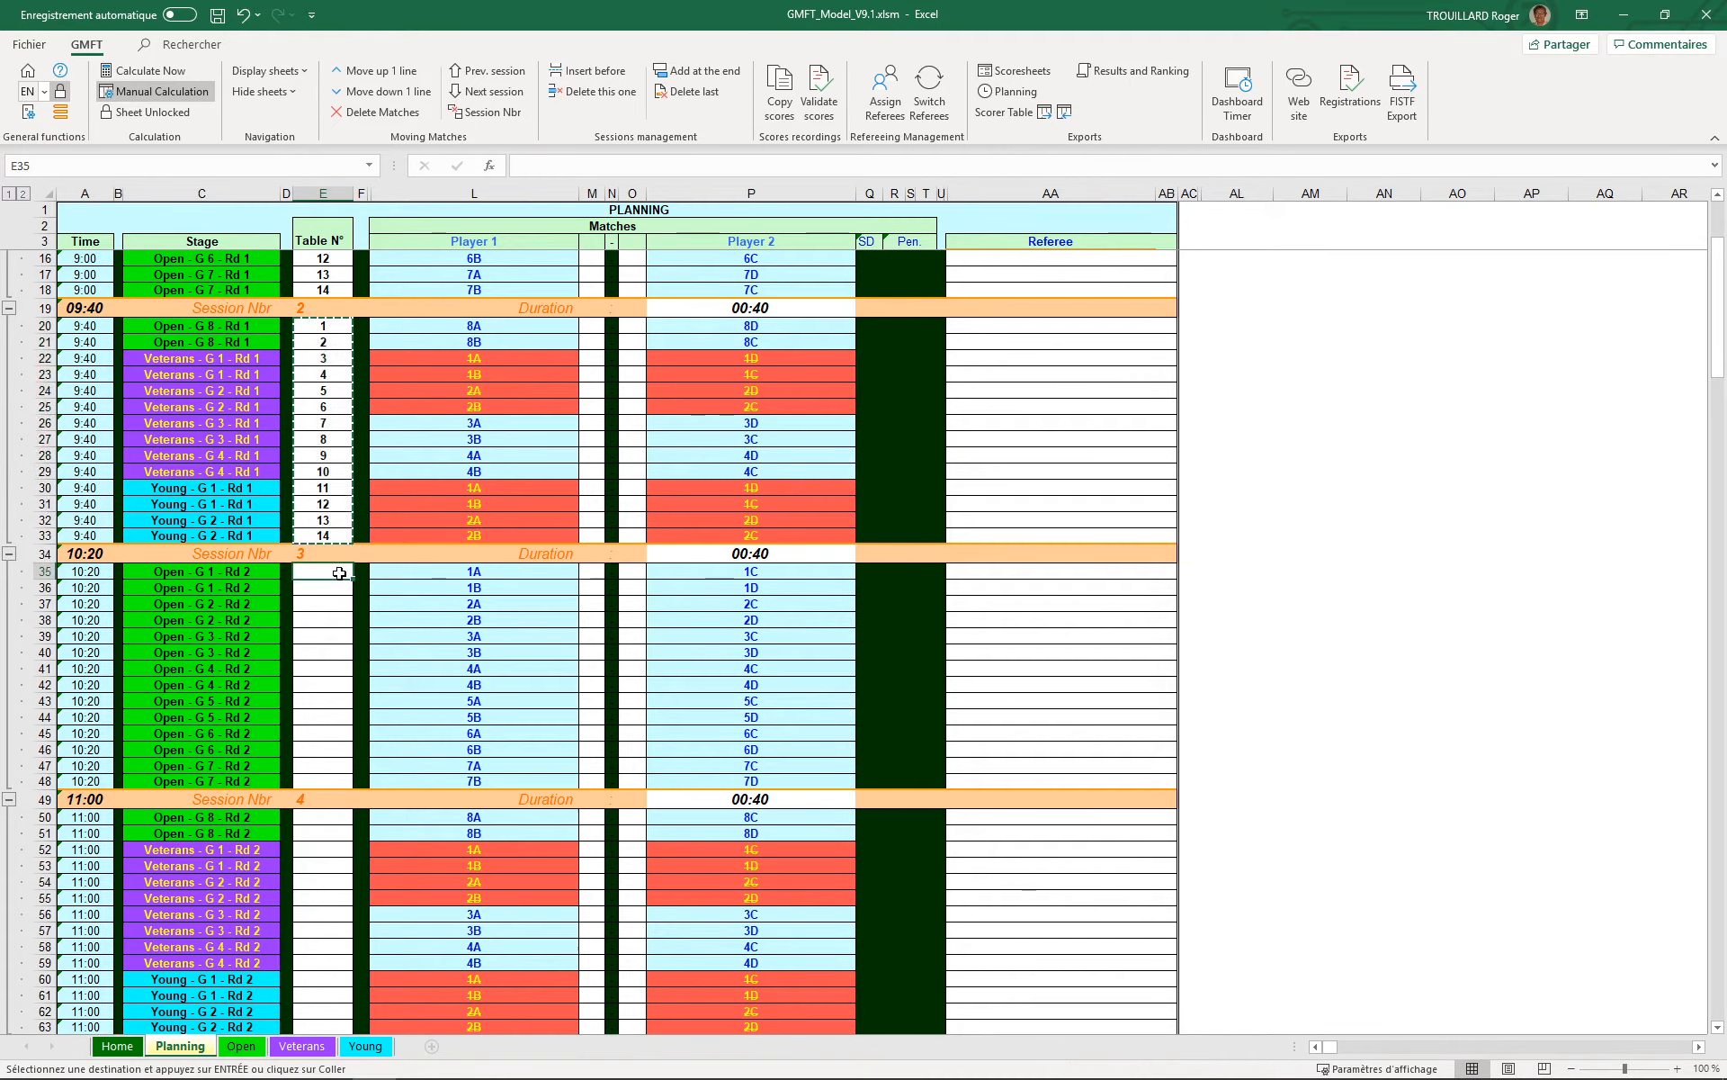
pyautogui.hotkey('ctrl', 'v')
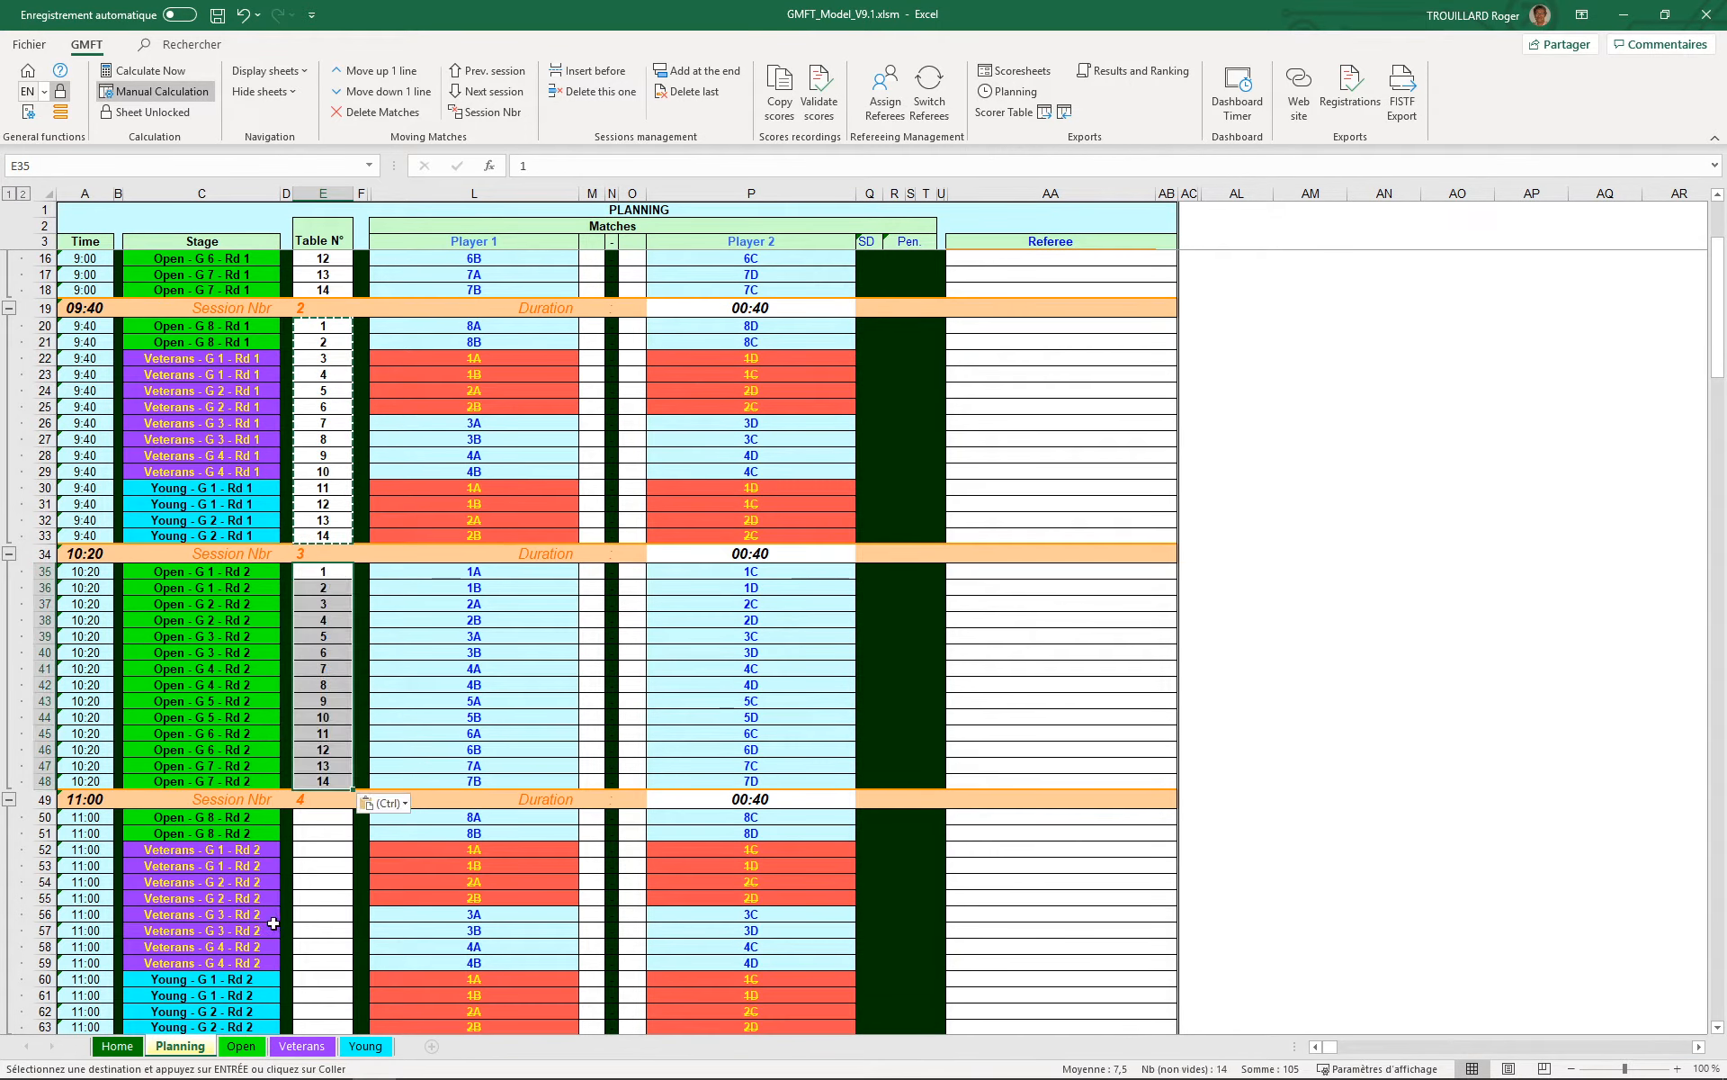
# Step: Paste the table numbers 1 to 14 into the matches of sessions 4, 5 and 6
pyautogui.click(330, 819)
pyautogui.hotkey('ctrl', 'v')
pyautogui.scroll(-6, 330, 815)
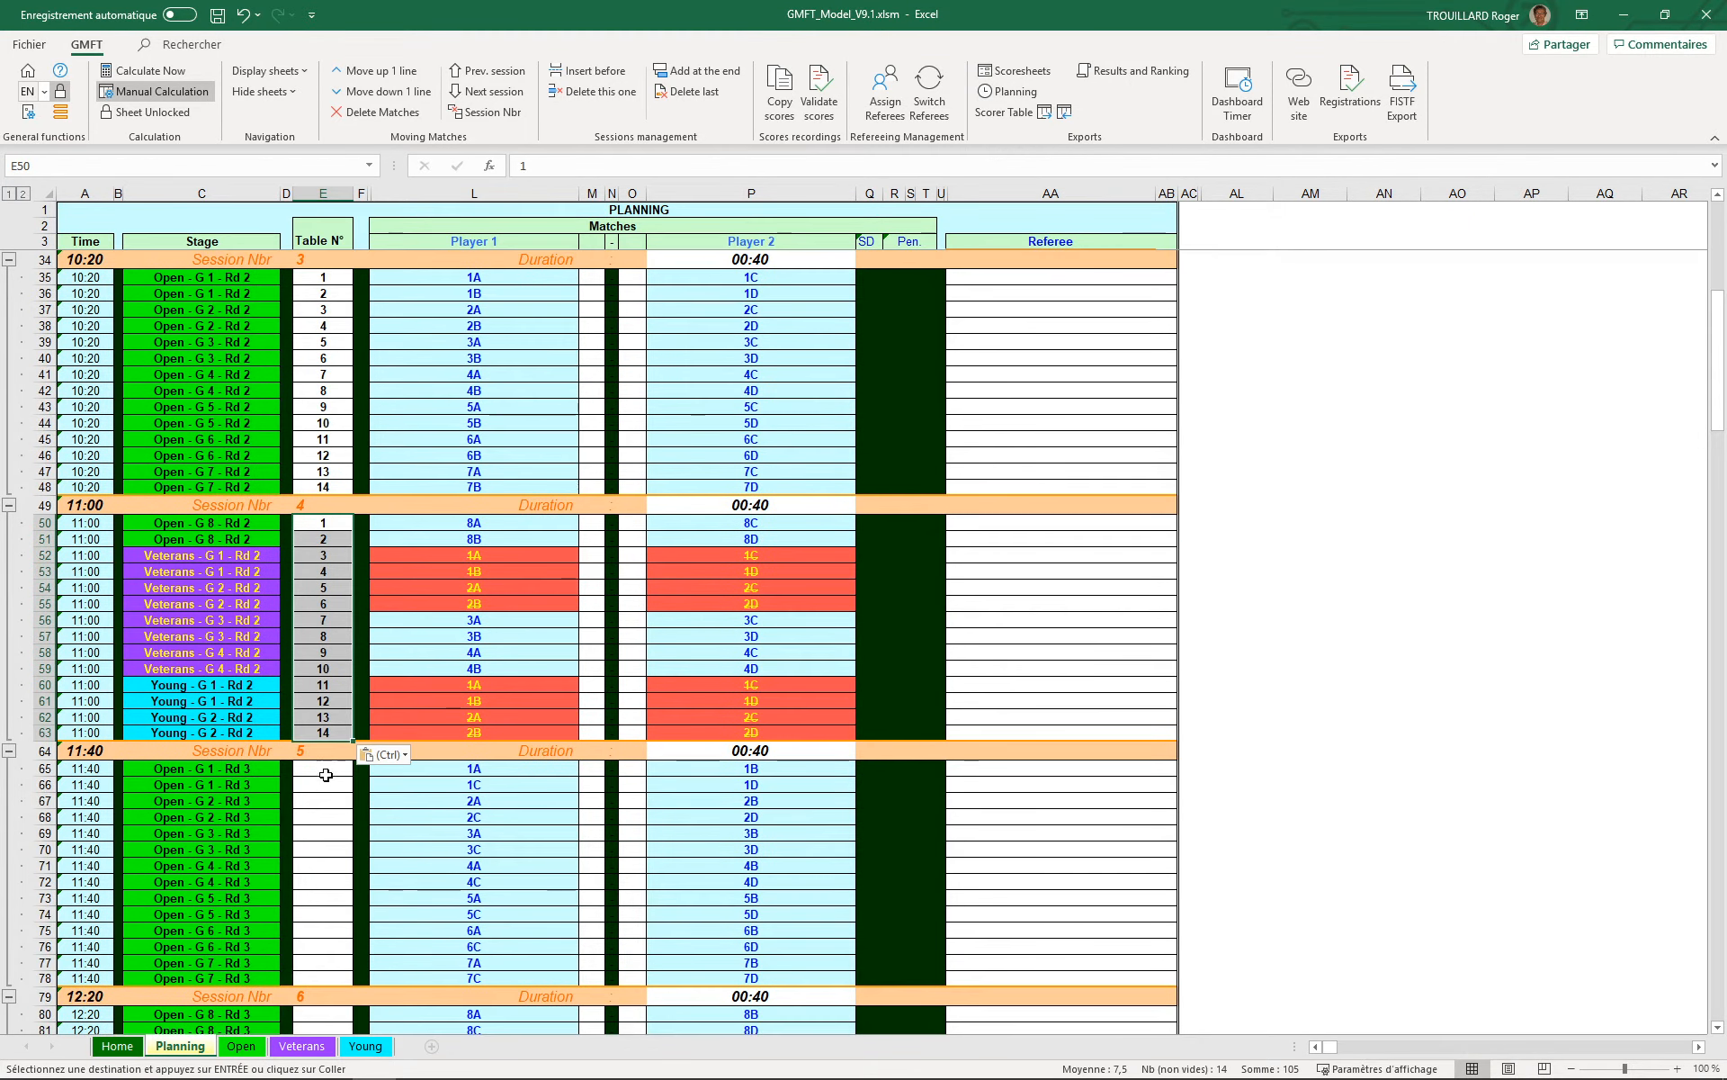
pyautogui.click(326, 769)
pyautogui.hotkey('ctrl', 'v')
pyautogui.scroll(-6, 326, 769)
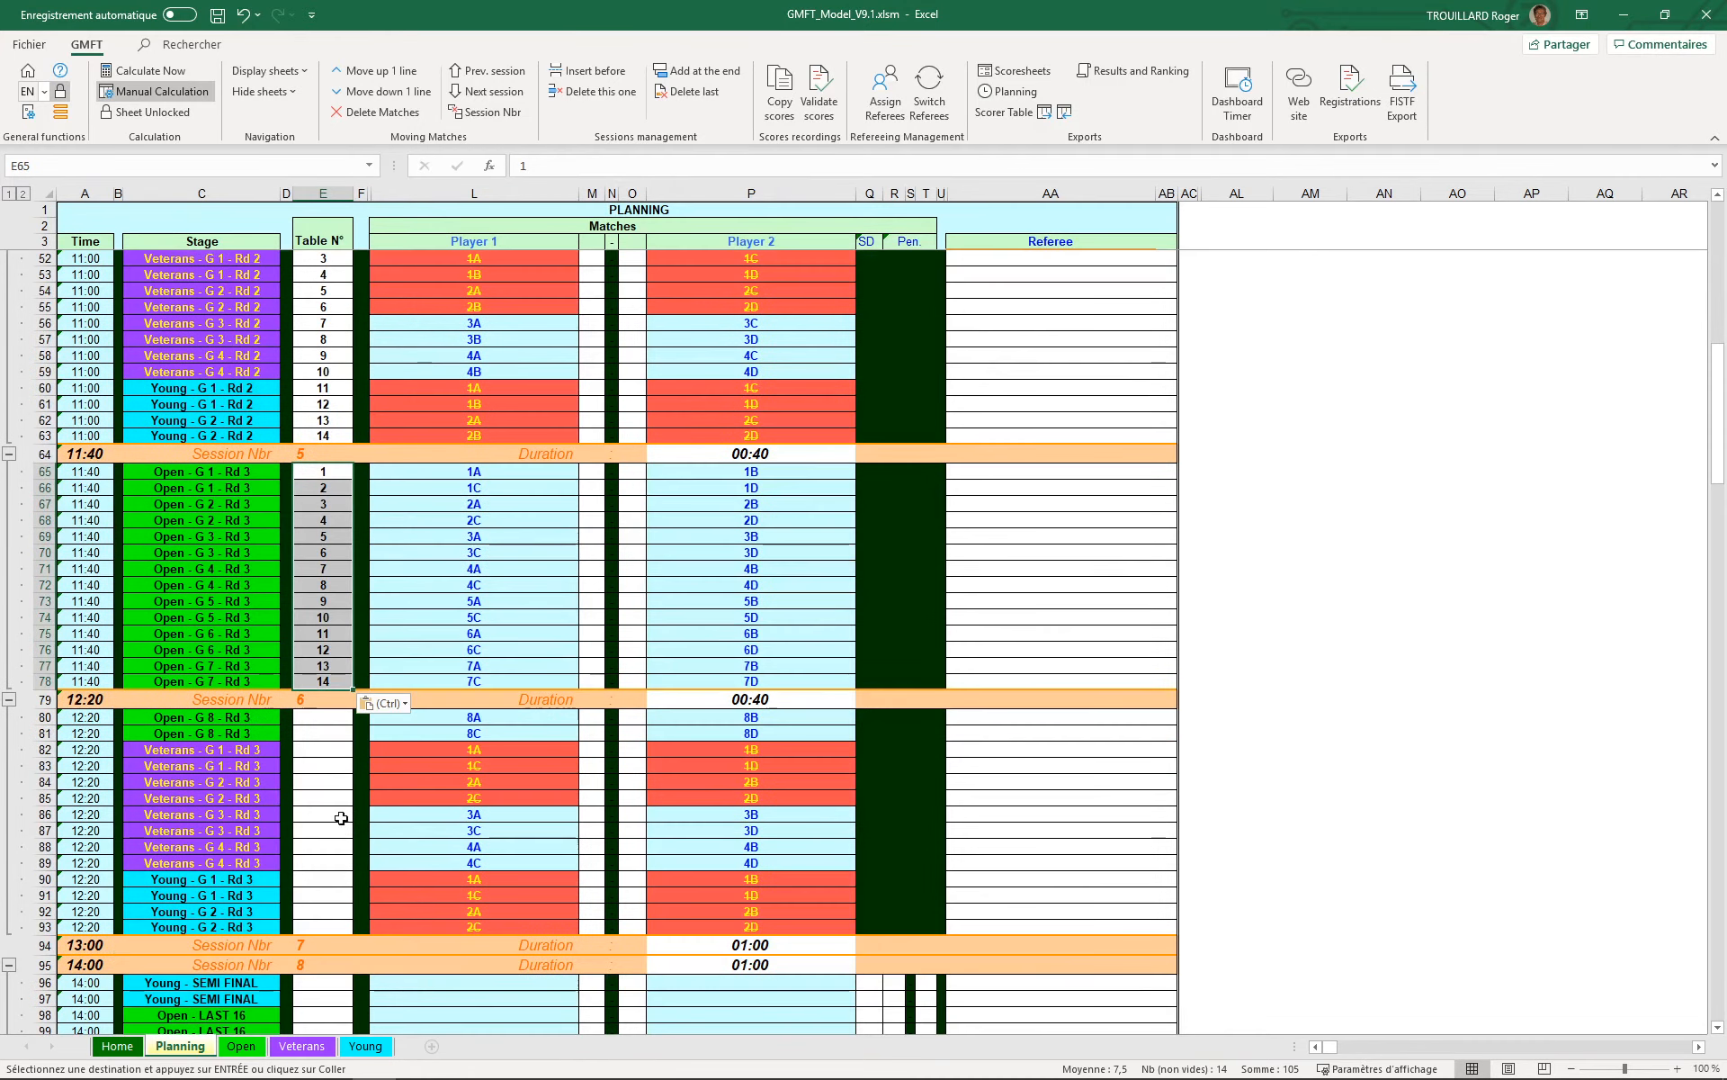
pyautogui.click(319, 714)
pyautogui.hotkey('ctrl', 'v')
# Step: Copy table numbers 1 to 3 from session 6 into session 8 and extend the series to 10 for its remaining matches
pyautogui.moveTo(338, 717); pyautogui.dragTo(333, 749)
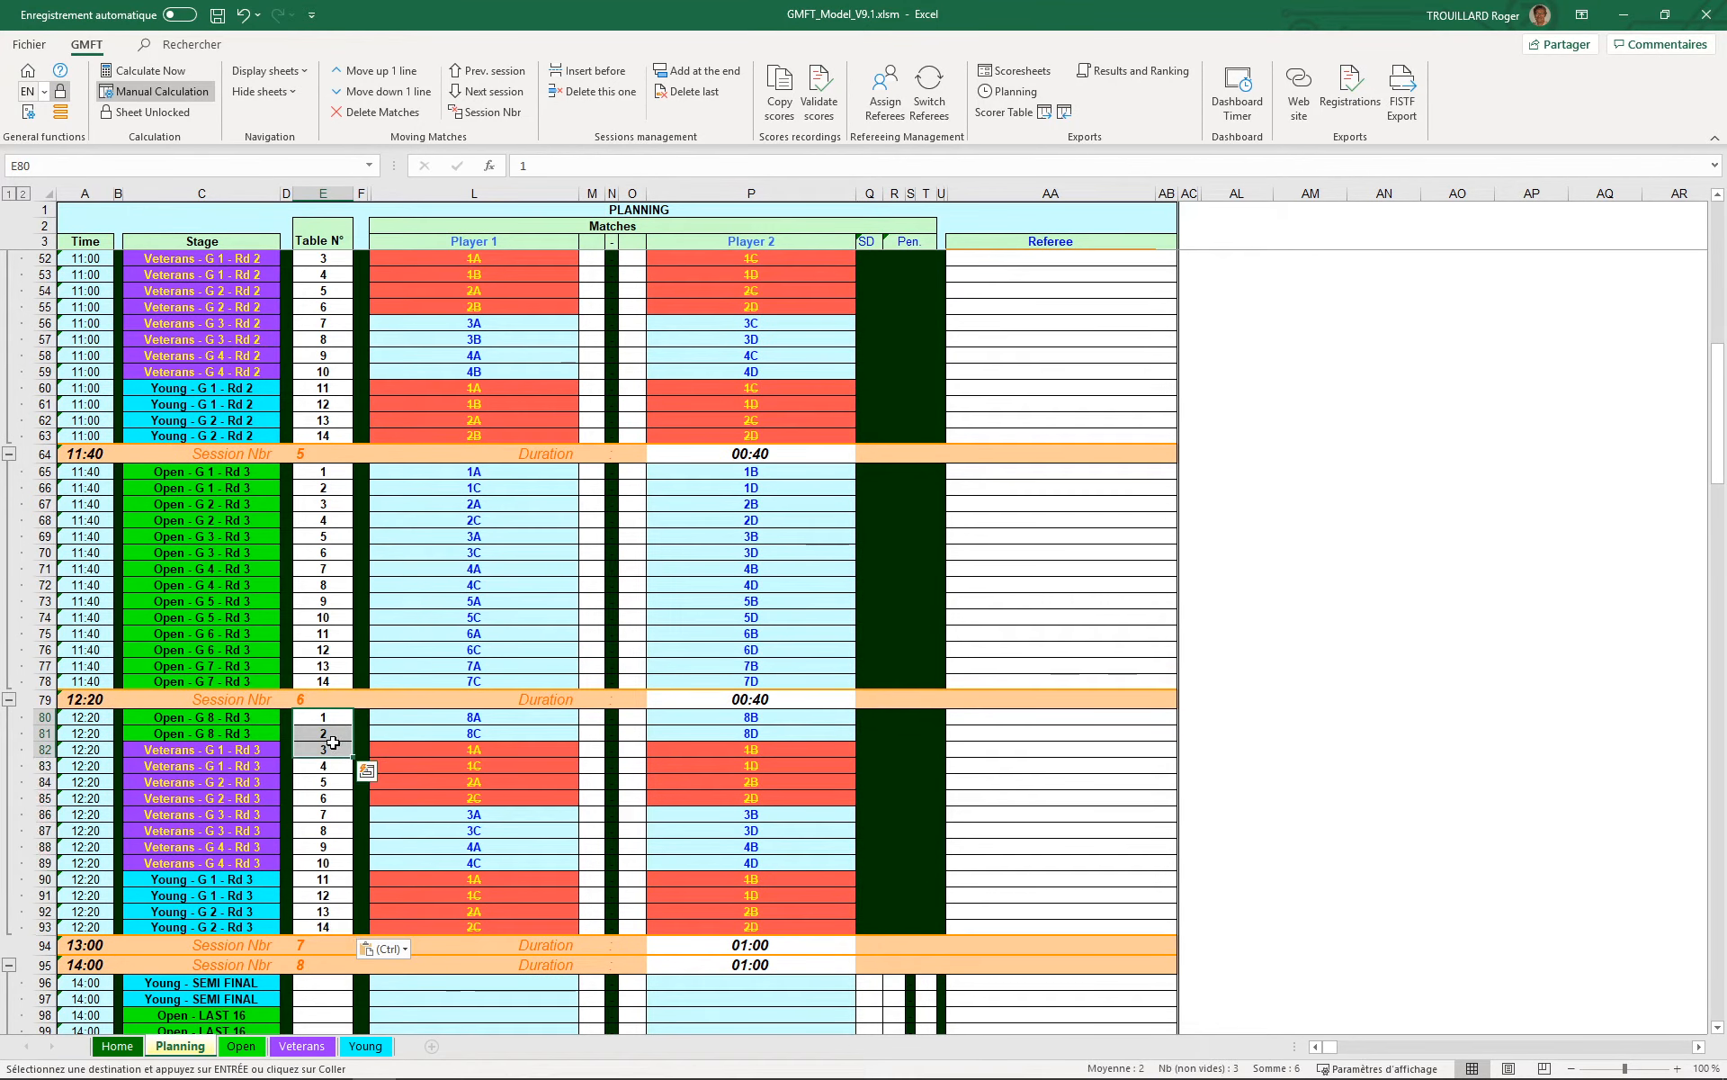
pyautogui.hotkey('ctrl', 'c')
pyautogui.click(319, 982)
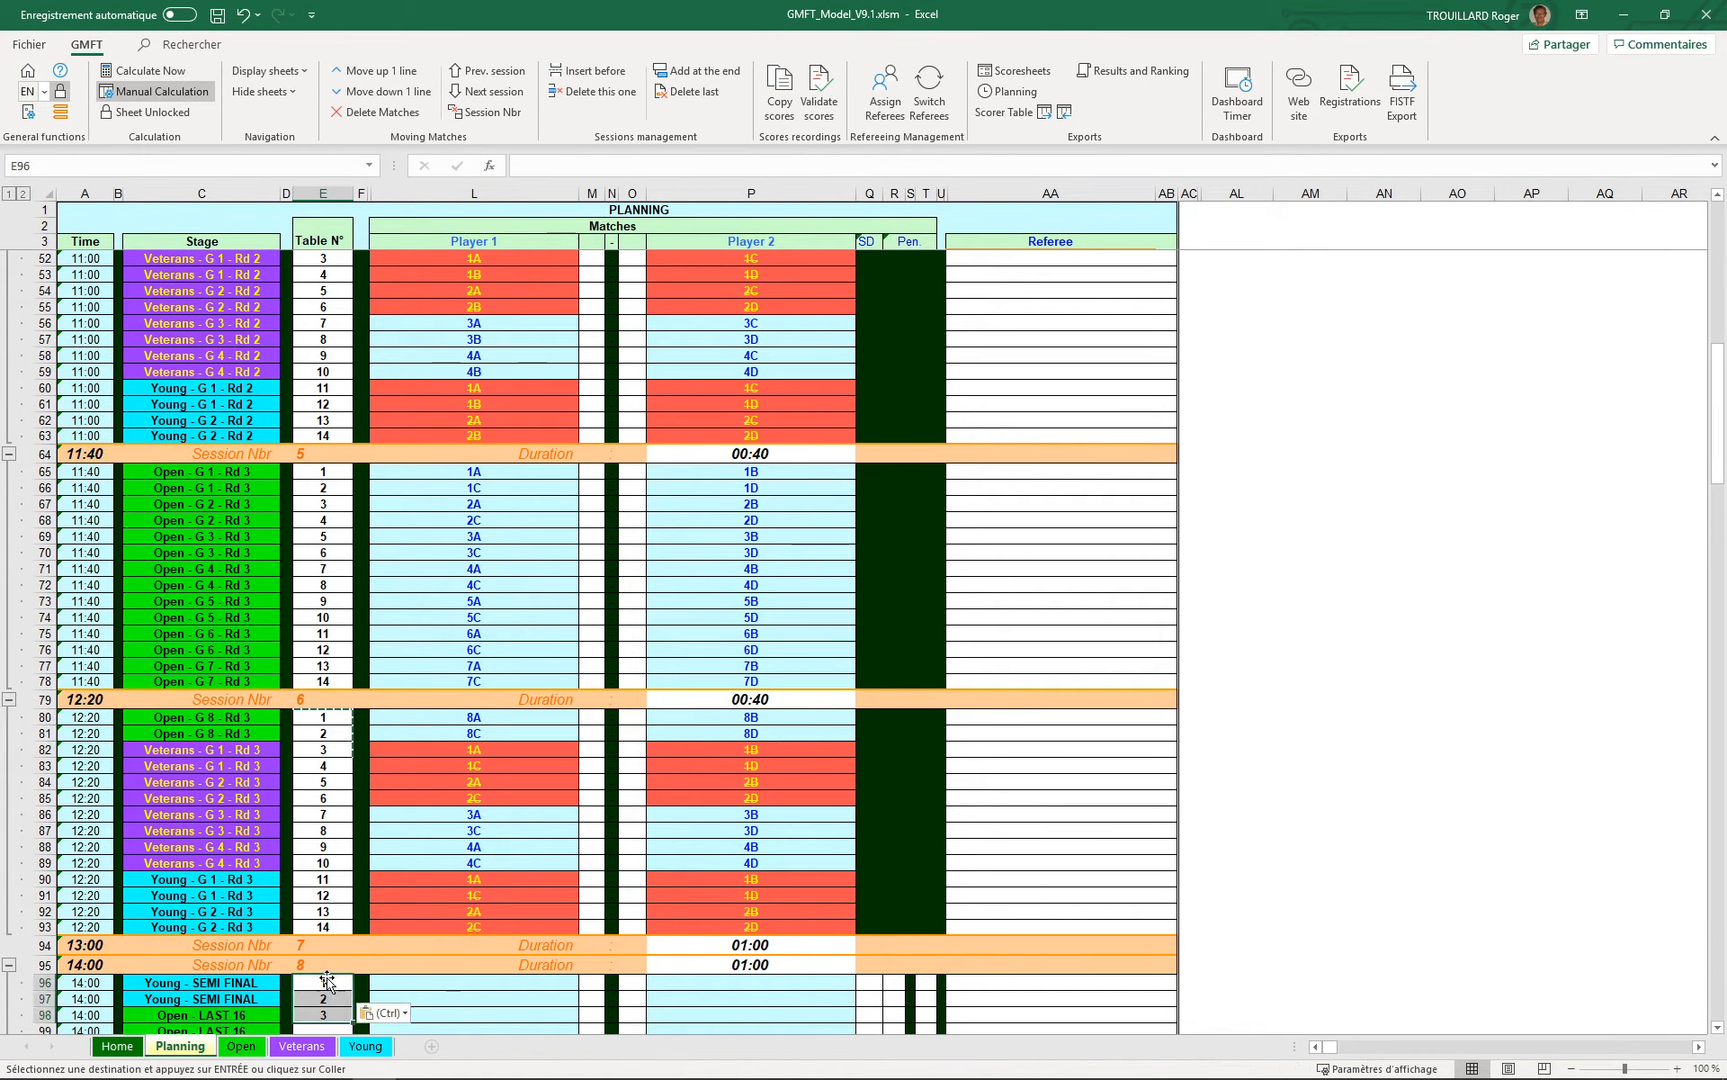
pyautogui.scroll(-6, 318, 982)
pyautogui.hotkey('ctrl', 'v')
pyautogui.moveTo(353, 725); pyautogui.dragTo(367, 836)
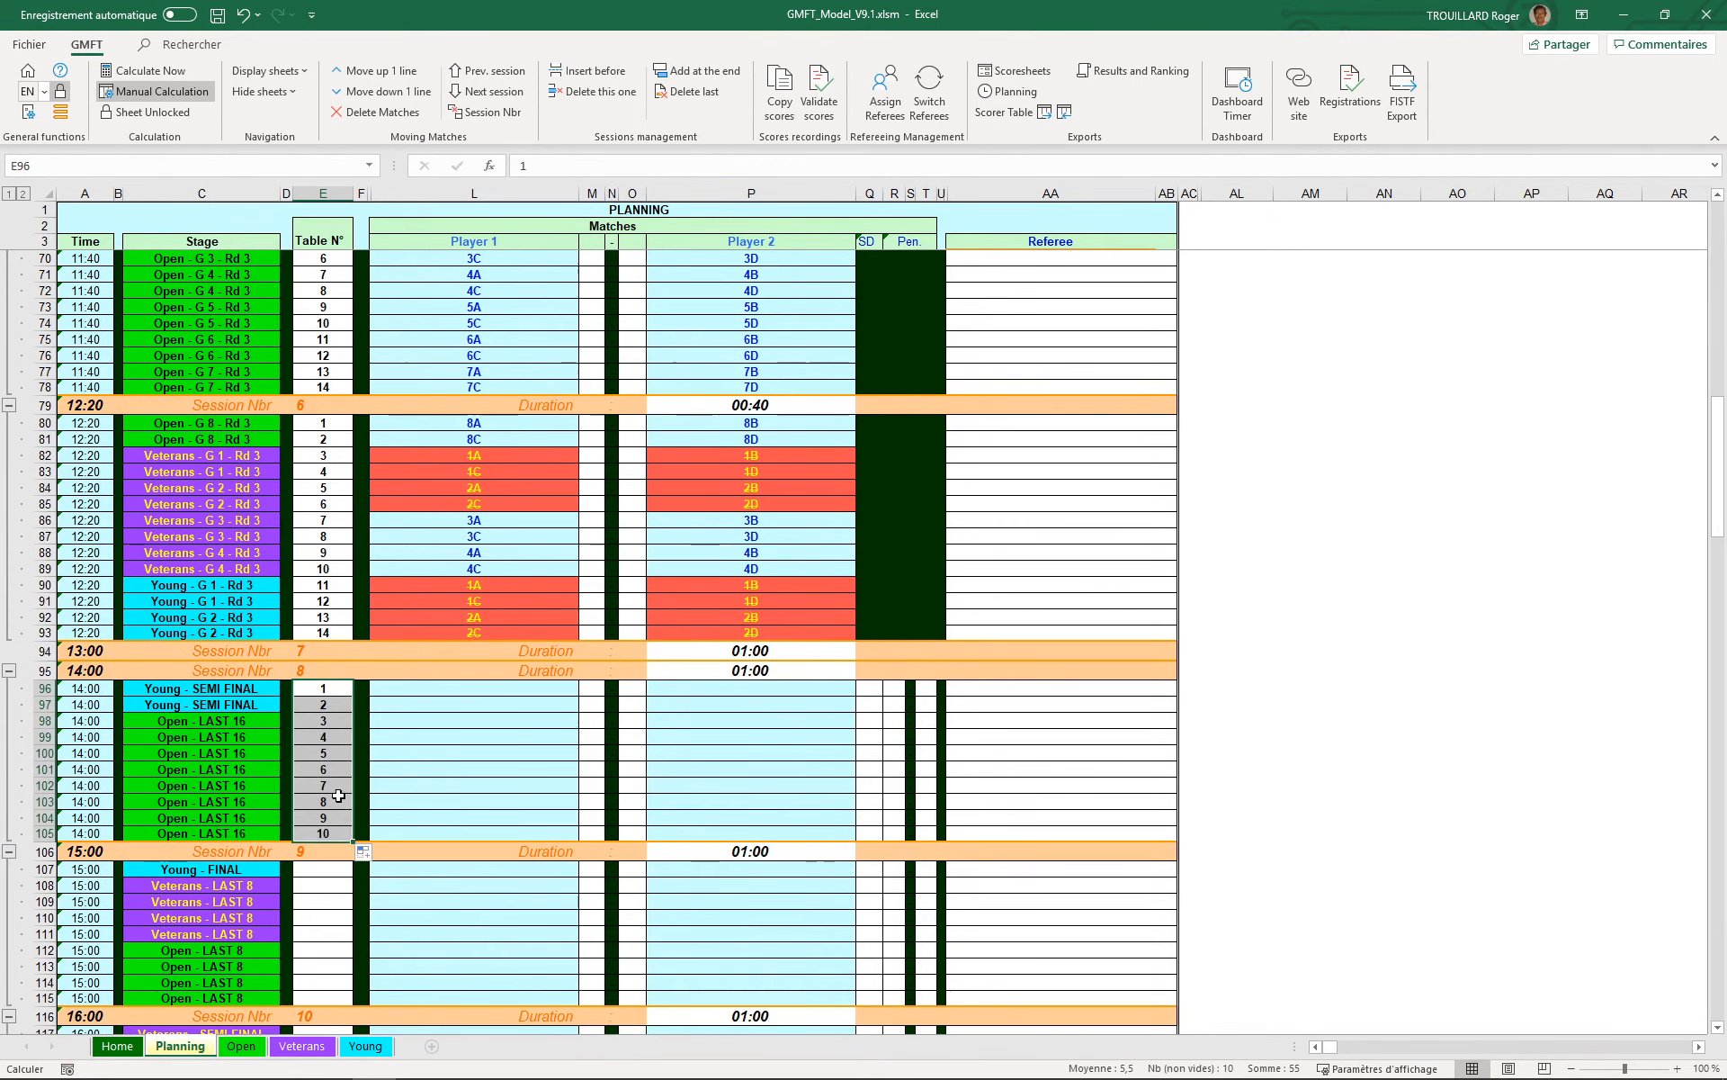
# Step: Copy table numbers 1 and 2 from session 8 into session 9 and extend the series to 9 for its remaining matches
pyautogui.scroll(-4, 340, 801)
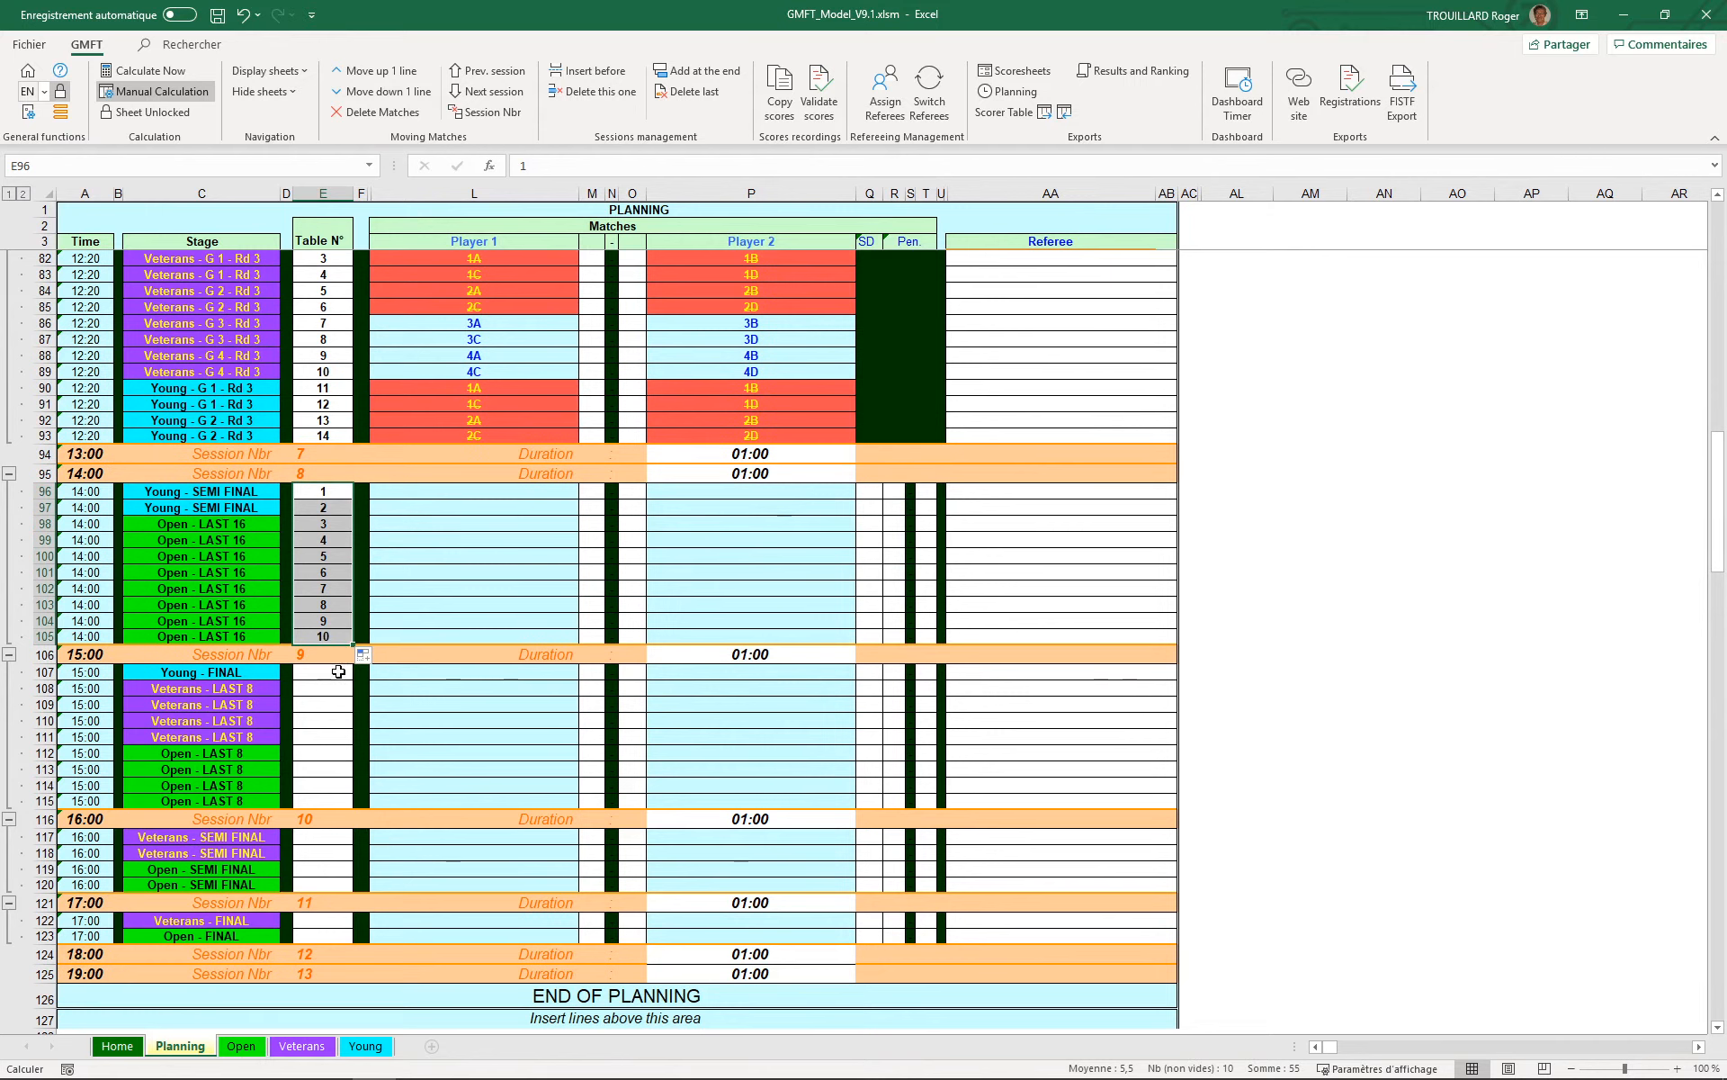
pyautogui.keyDown('shift'); pyautogui.click(315, 508); pyautogui.keyUp('shift')
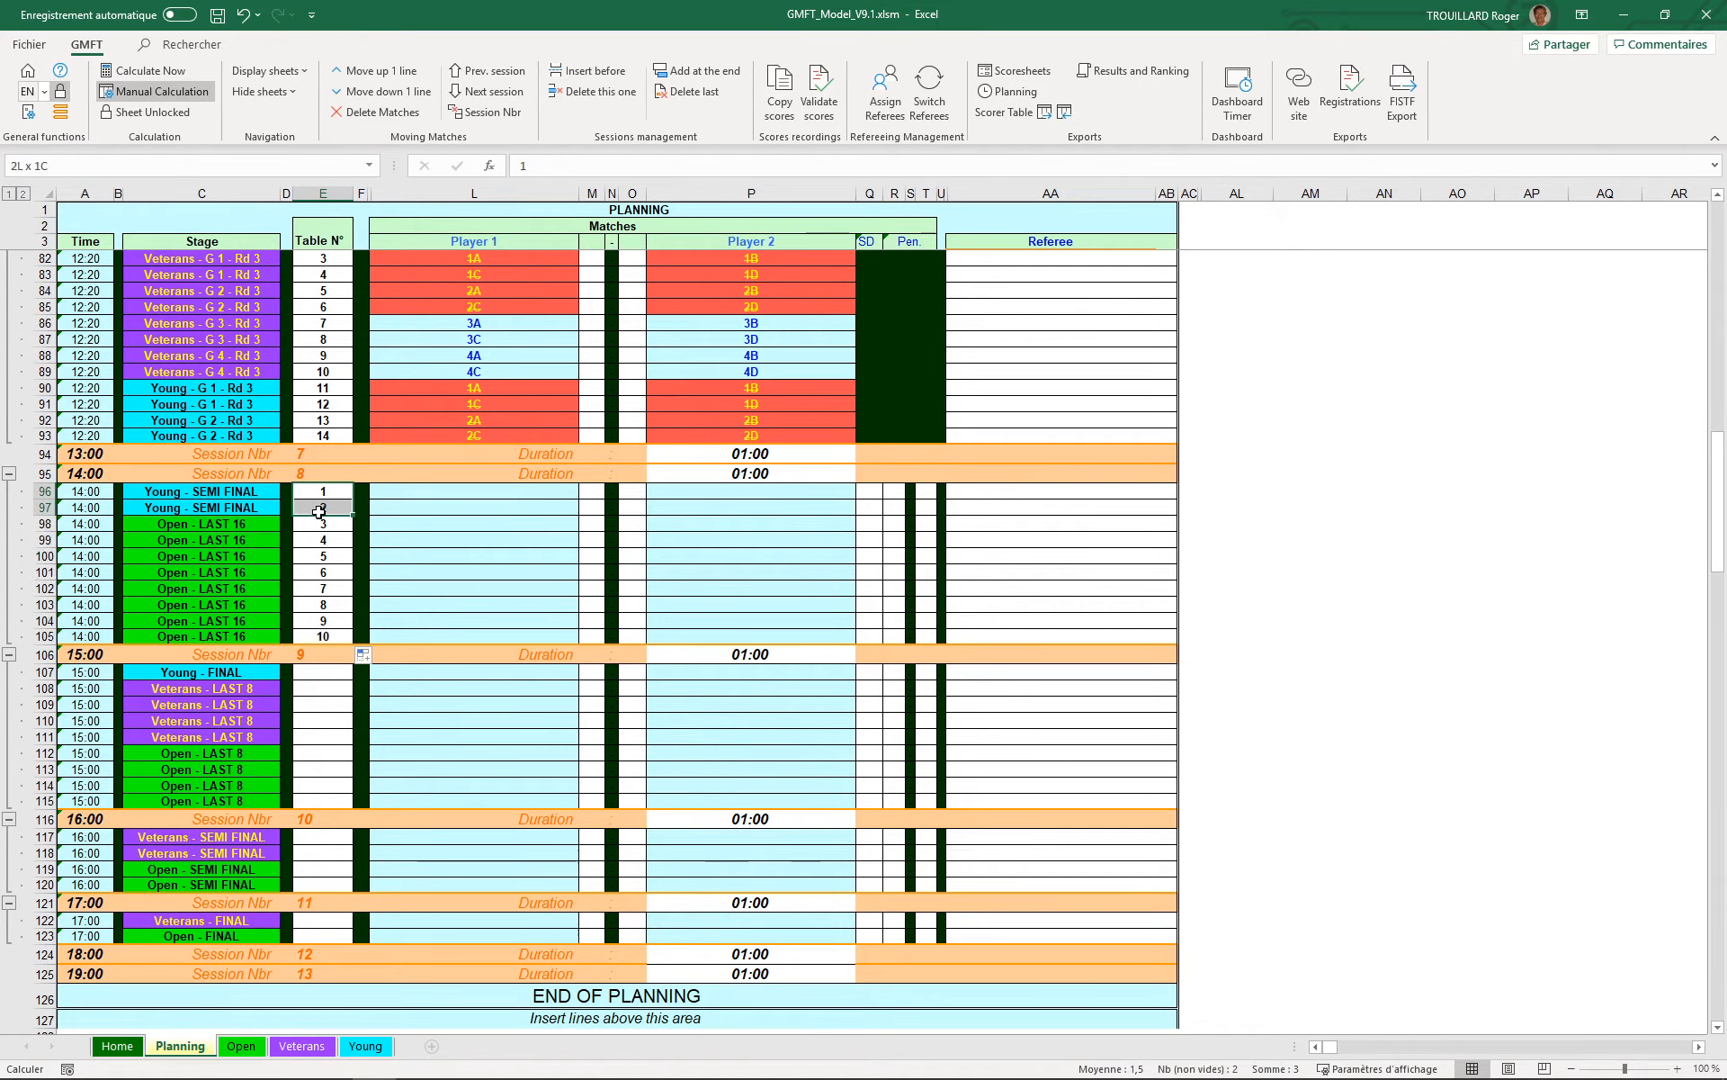
pyautogui.hotkey('ctrl', 'c')
pyautogui.click(330, 675)
pyautogui.hotkey('ctrl', 'v')
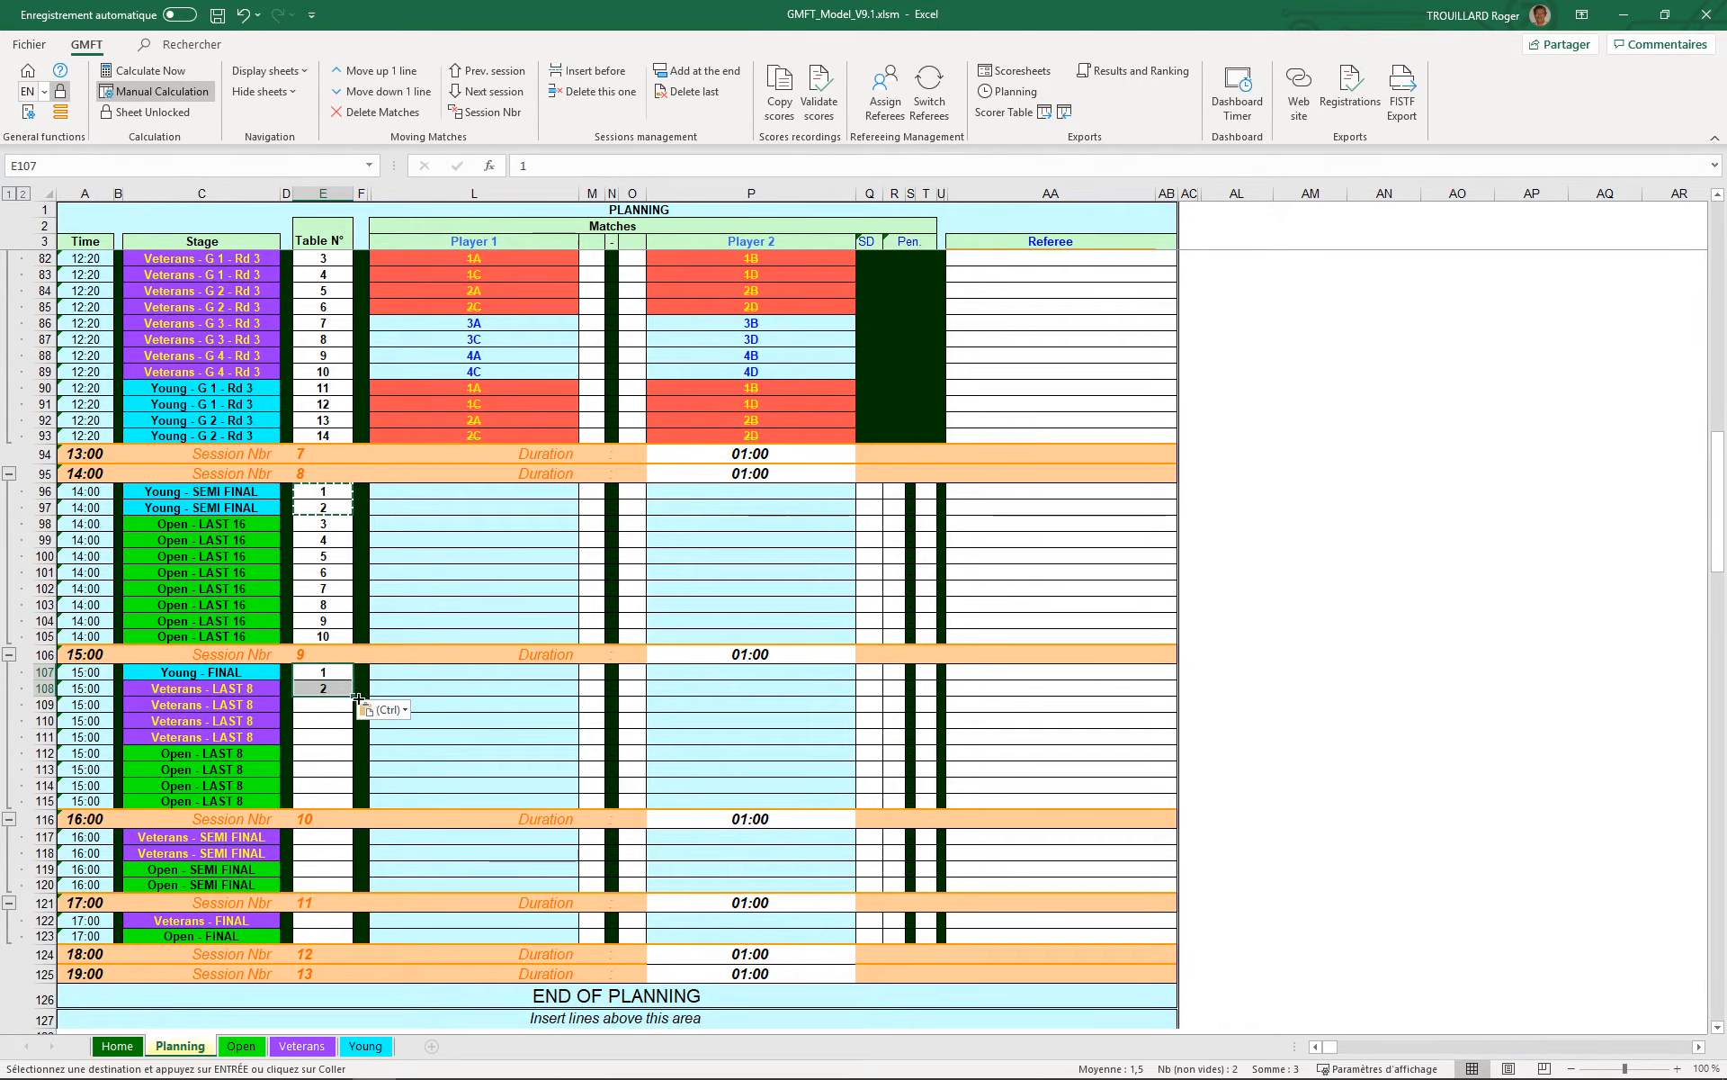
pyautogui.moveTo(353, 696); pyautogui.dragTo(352, 809)
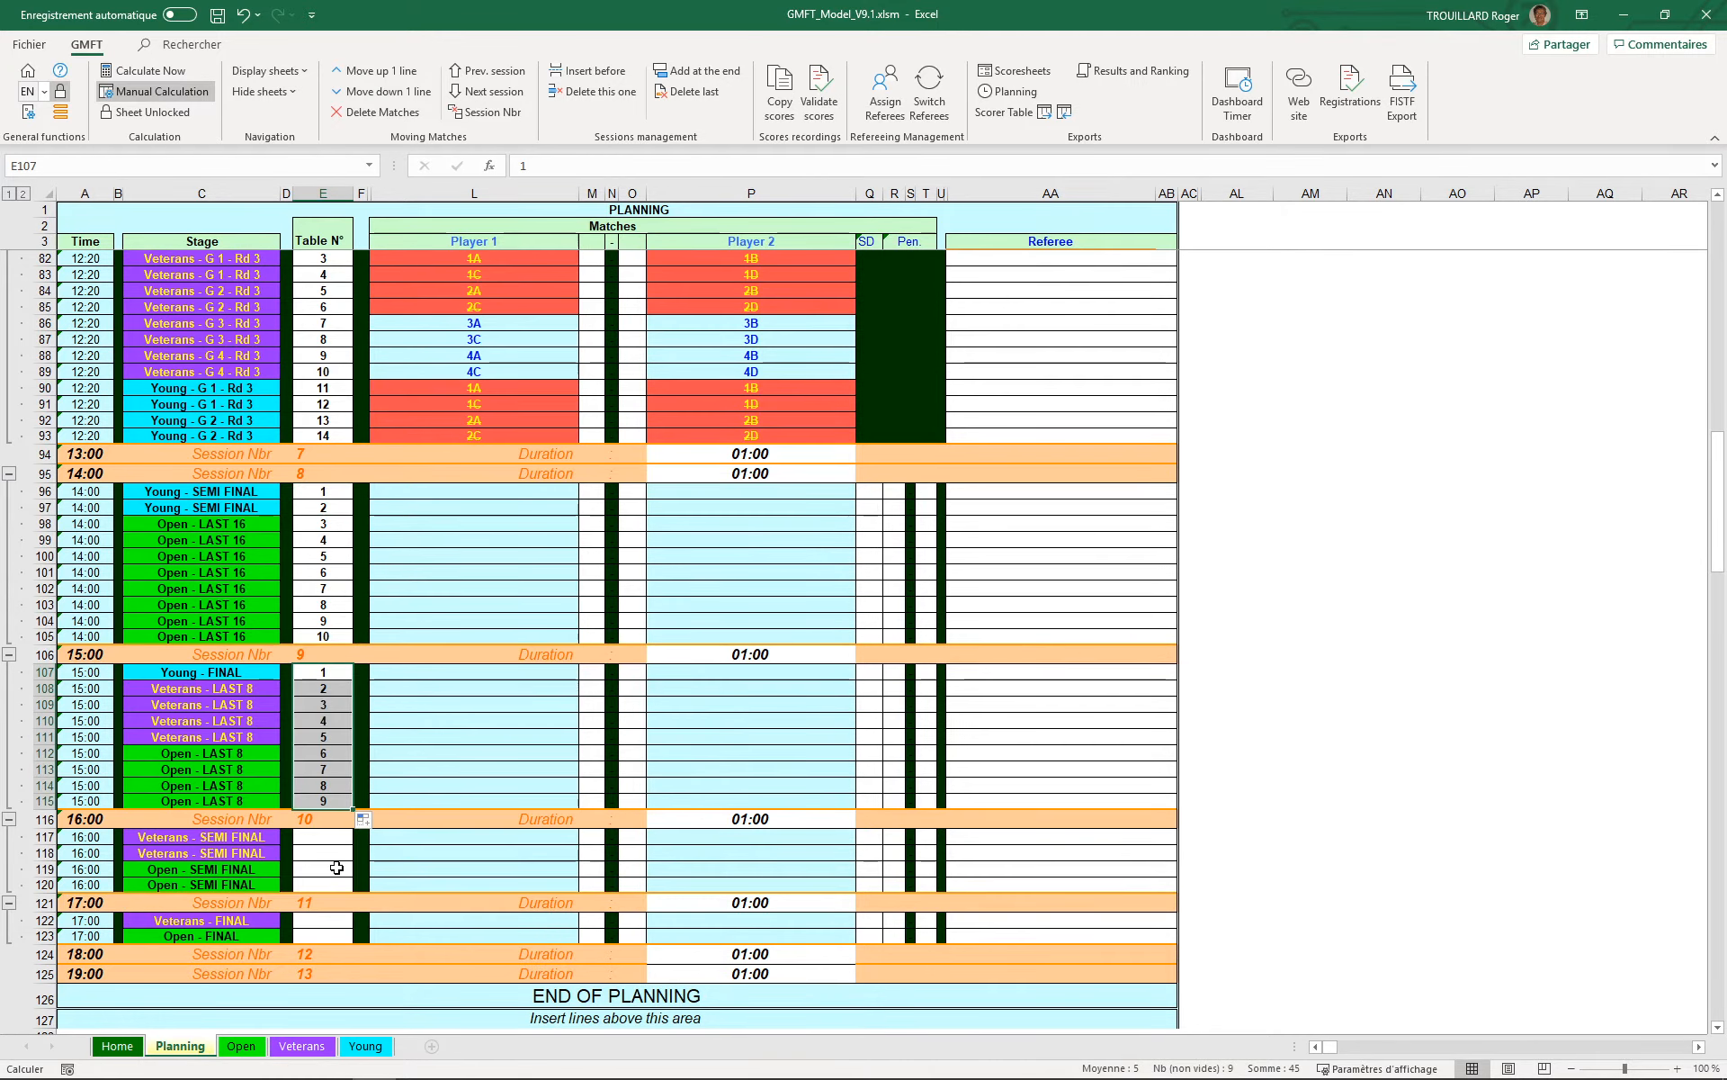
# Step: Copy table numbers 1 to 4 from session 9 into session 10, and numbers 1 and 2 from session 10 into session 11
pyautogui.moveTo(325, 677); pyautogui.dragTo(324, 720)
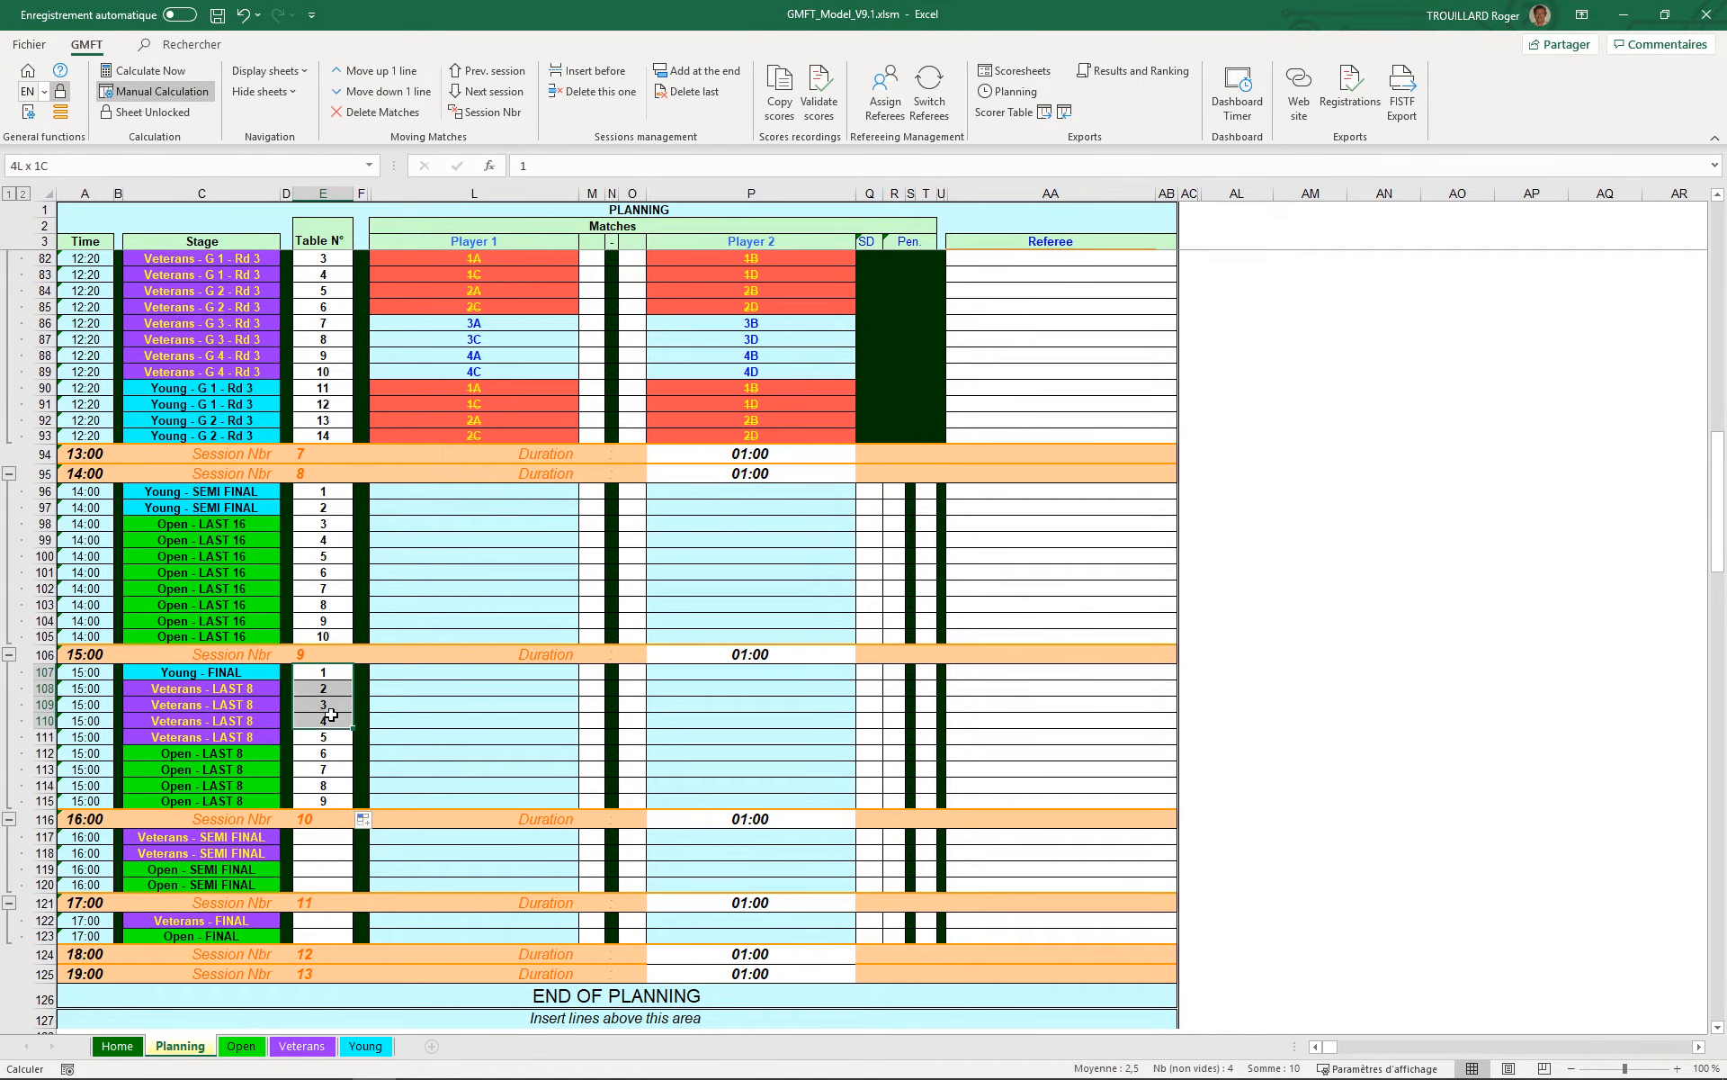
pyautogui.hotkey('ctrl', 'c')
pyautogui.click(333, 837)
pyautogui.hotkey('ctrl', 'v')
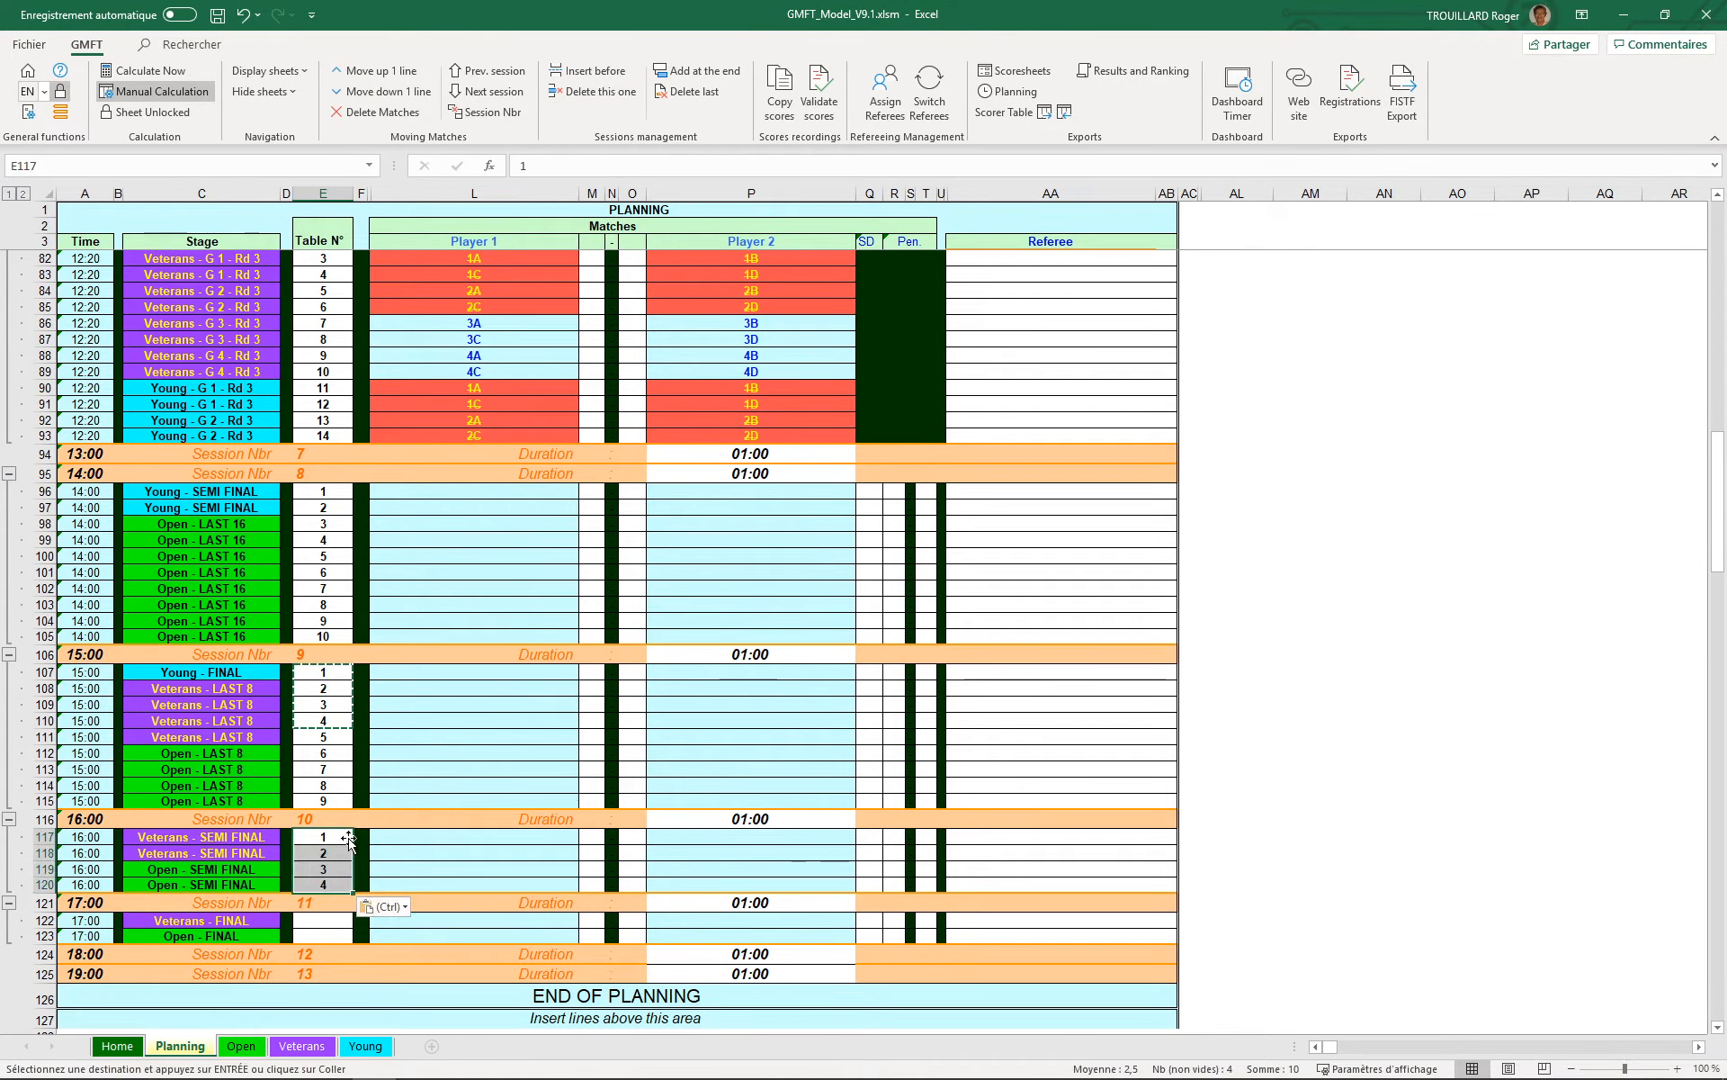
pyautogui.moveTo(351, 843); pyautogui.dragTo(326, 853)
pyautogui.hotkey('ctrl', 'c')
pyautogui.click(324, 920)
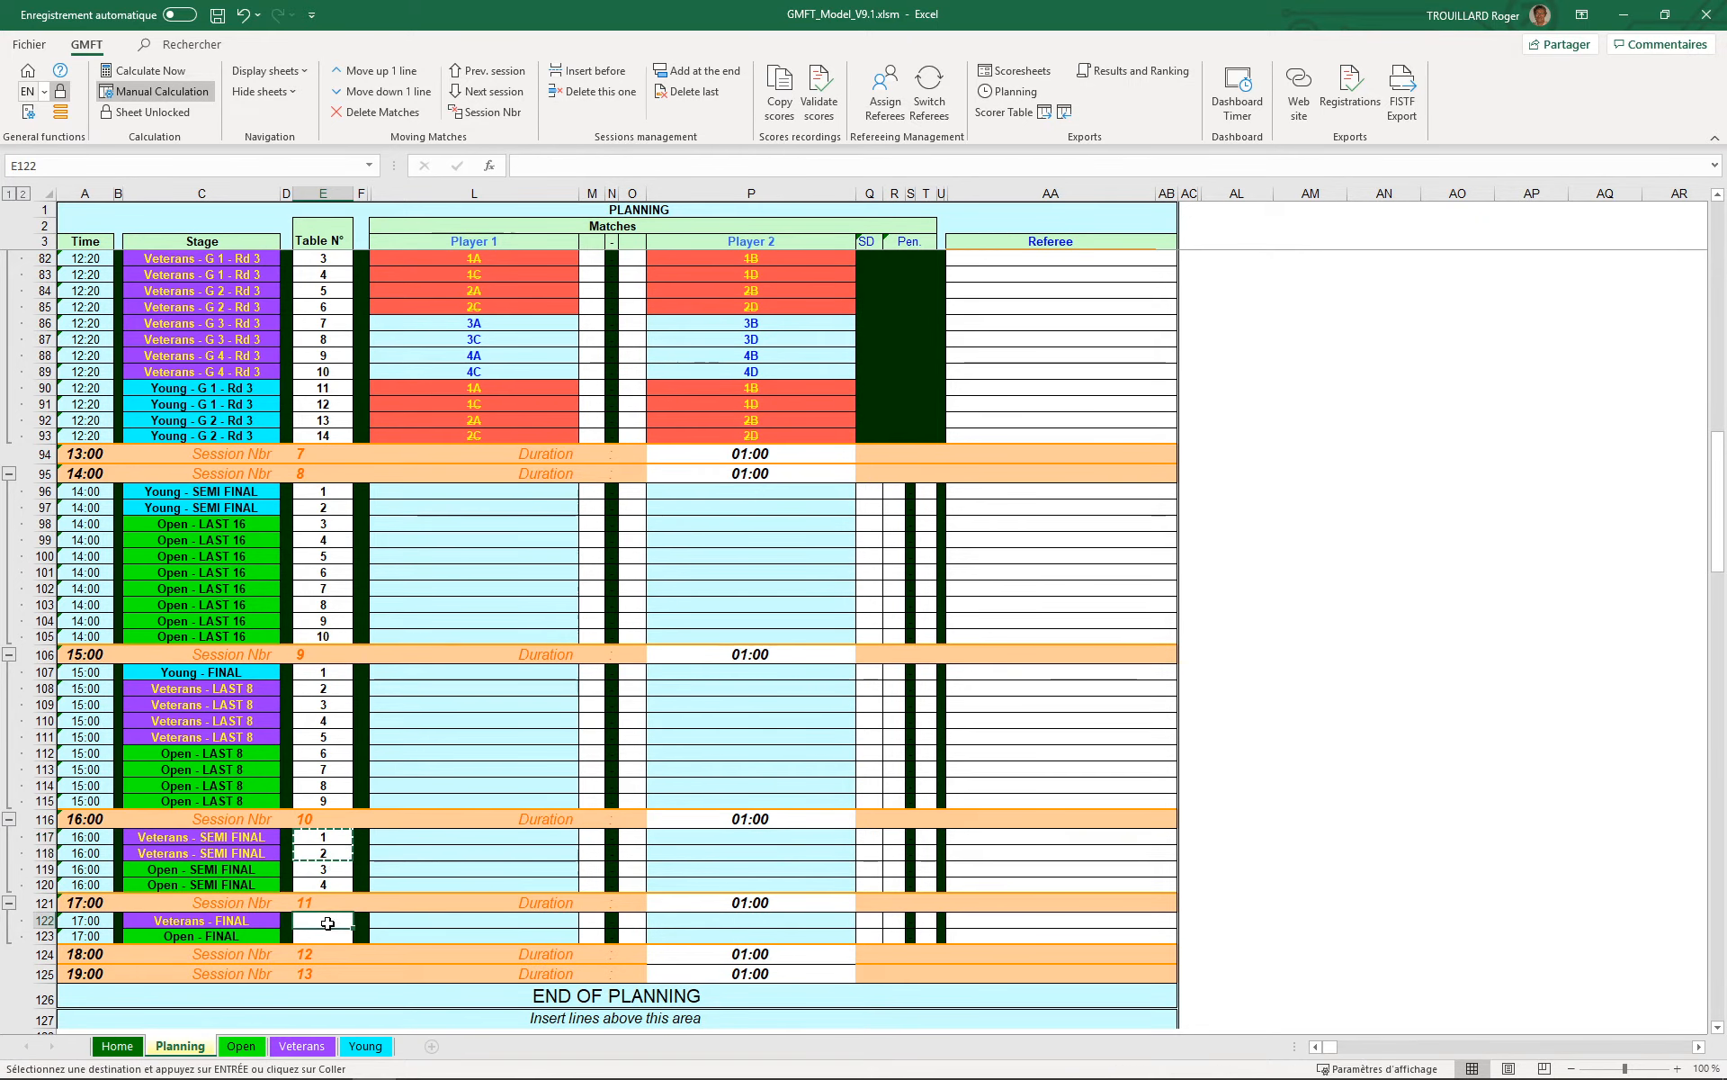
pyautogui.hotkey('ctrl', 'v')
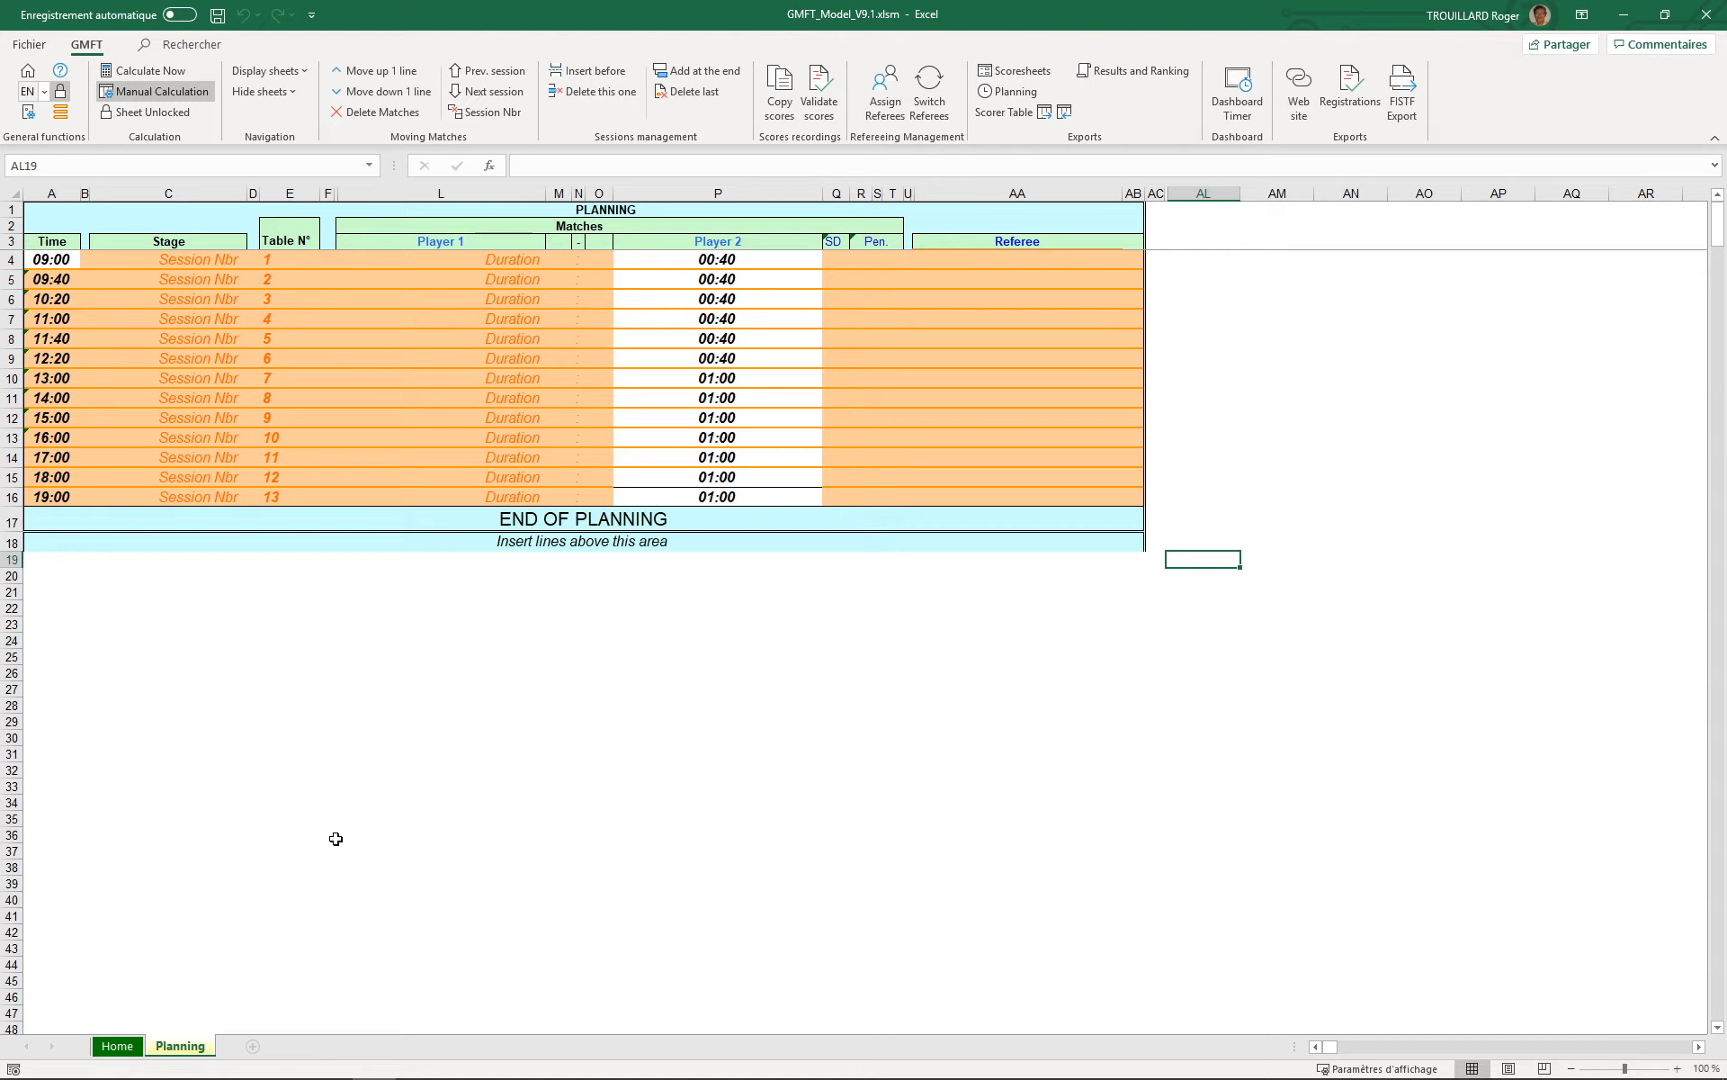
# Step: Create an official FISTF team event named MyTeamEvent in the Team category, with 8 participants in groups of 4
pyautogui.click(35, 74)
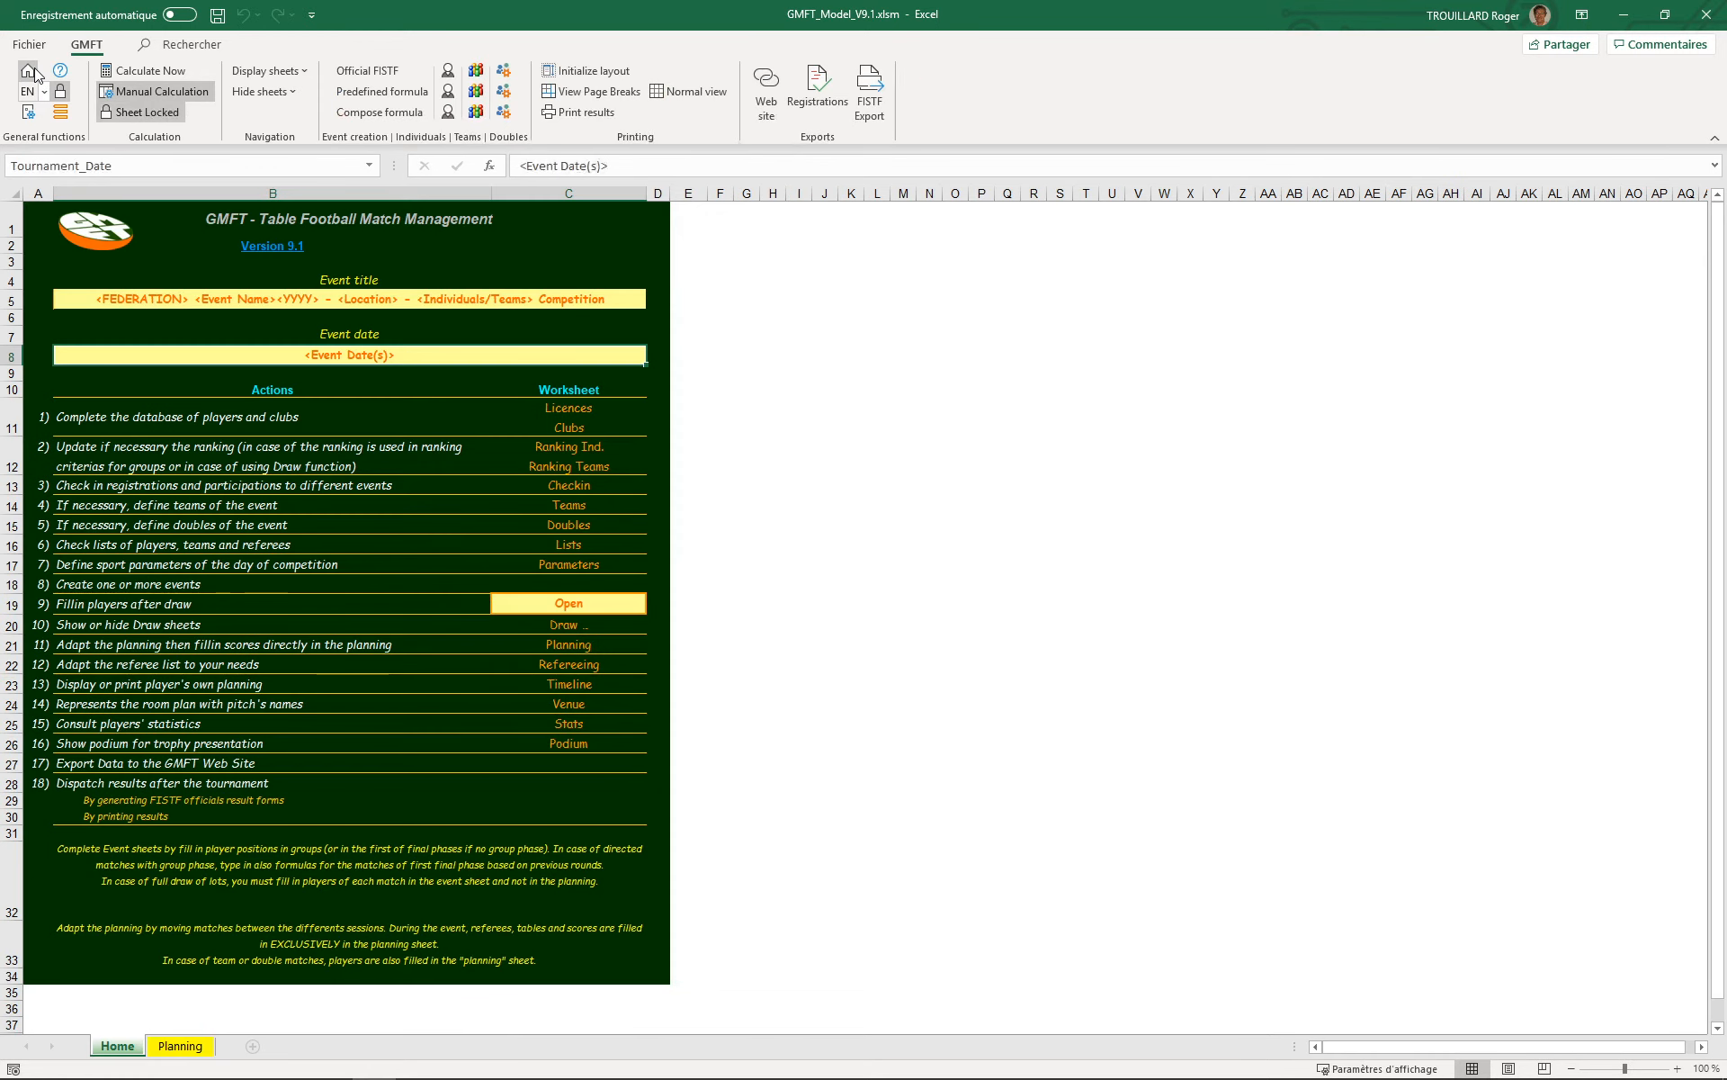
pyautogui.click(476, 72)
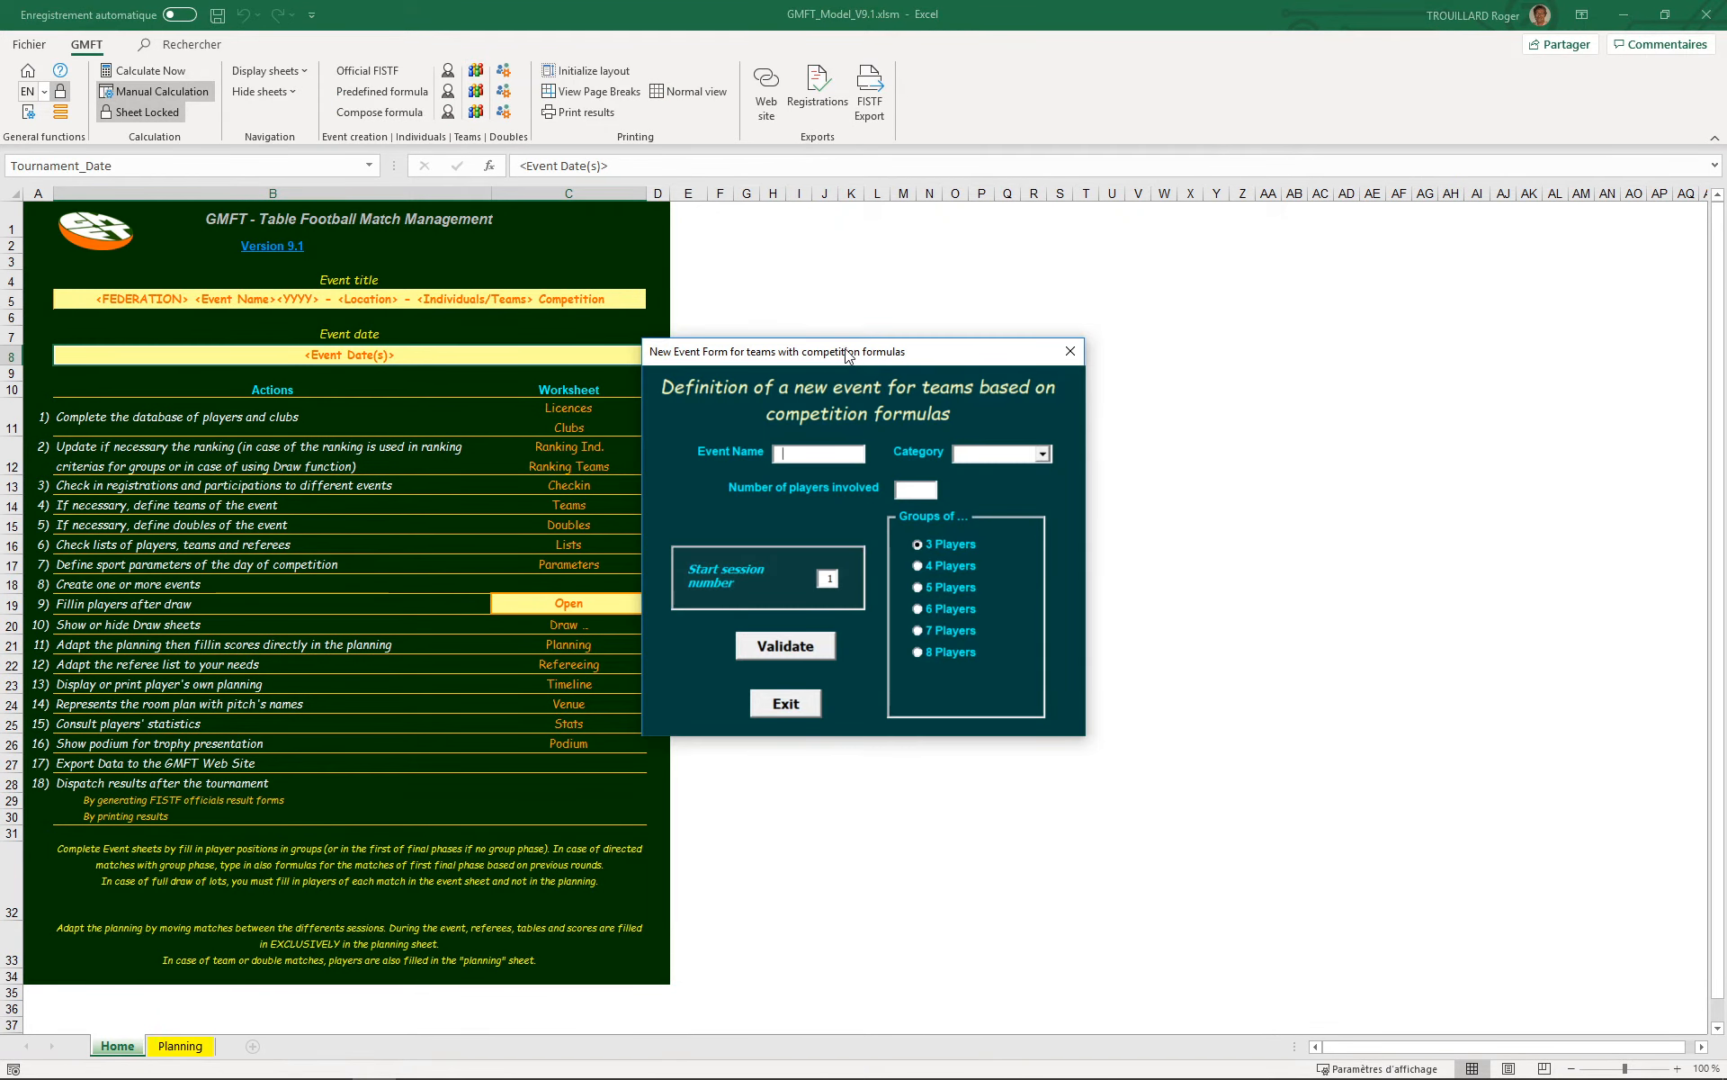
pyautogui.moveTo(847, 351); pyautogui.dragTo(942, 354)
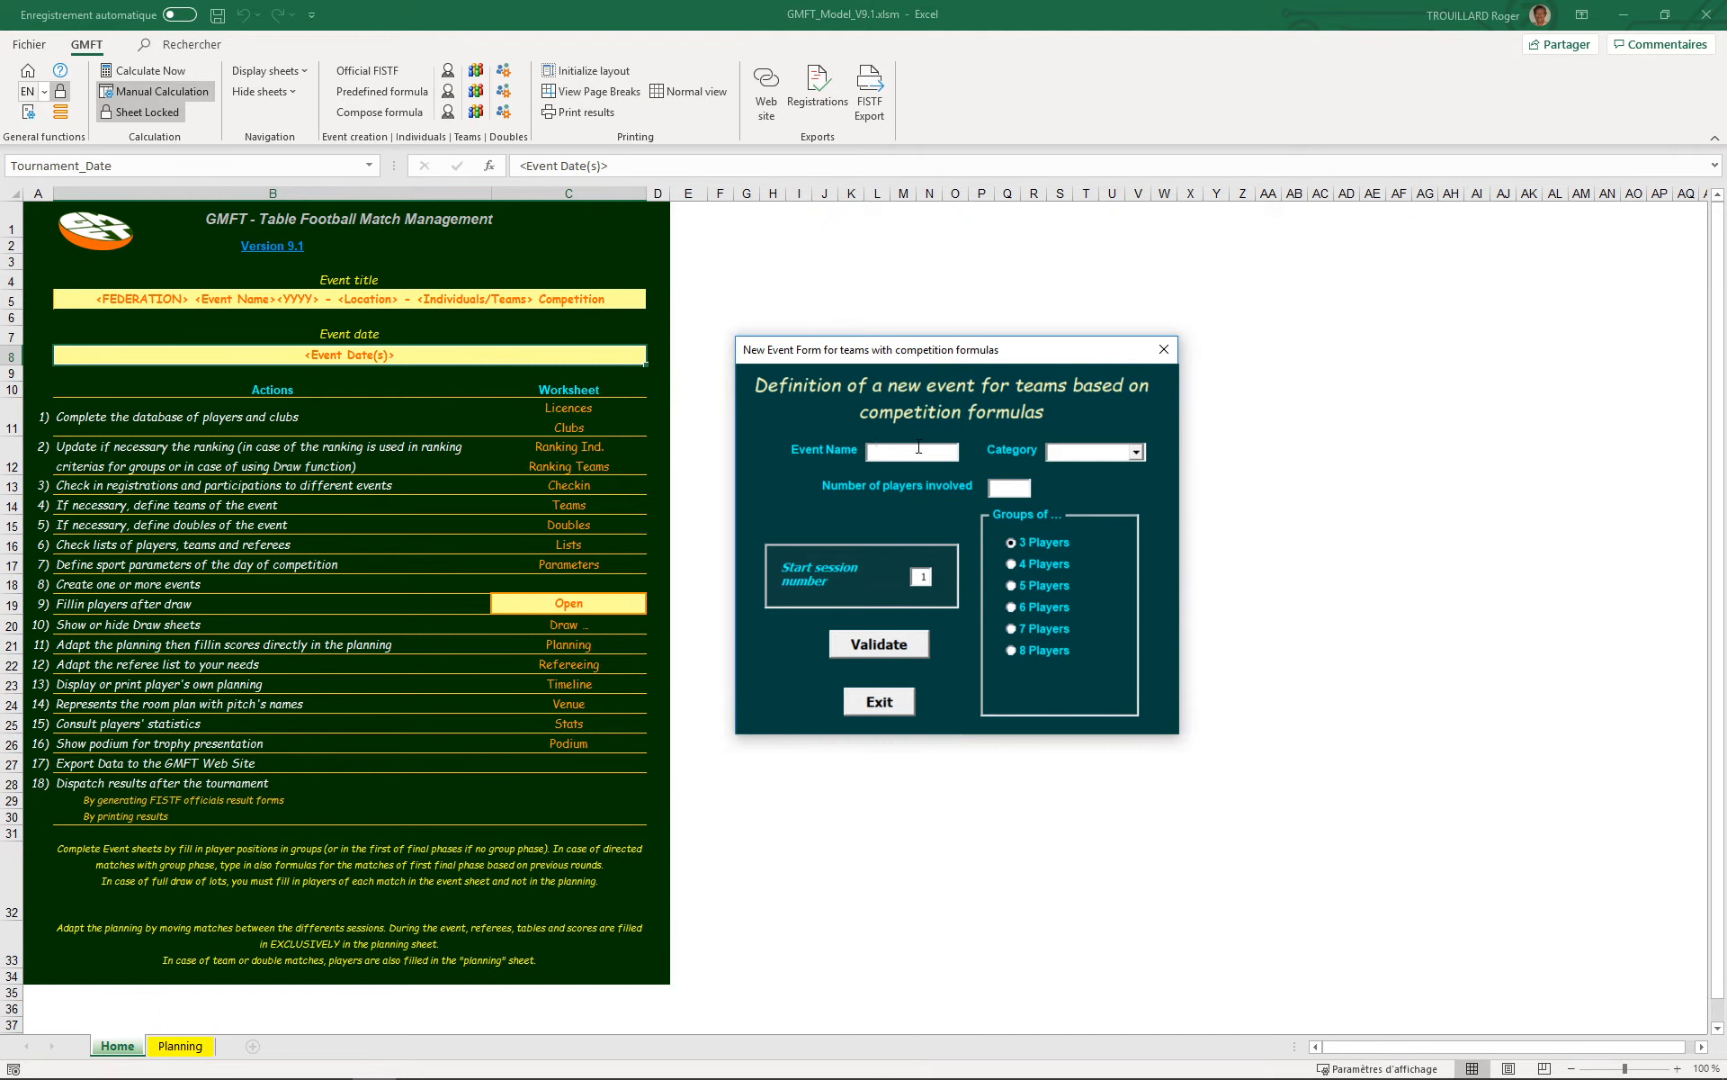
pyautogui.click(919, 447)
pyautogui.write('MyTeamEvent')
pyautogui.click(1138, 454)
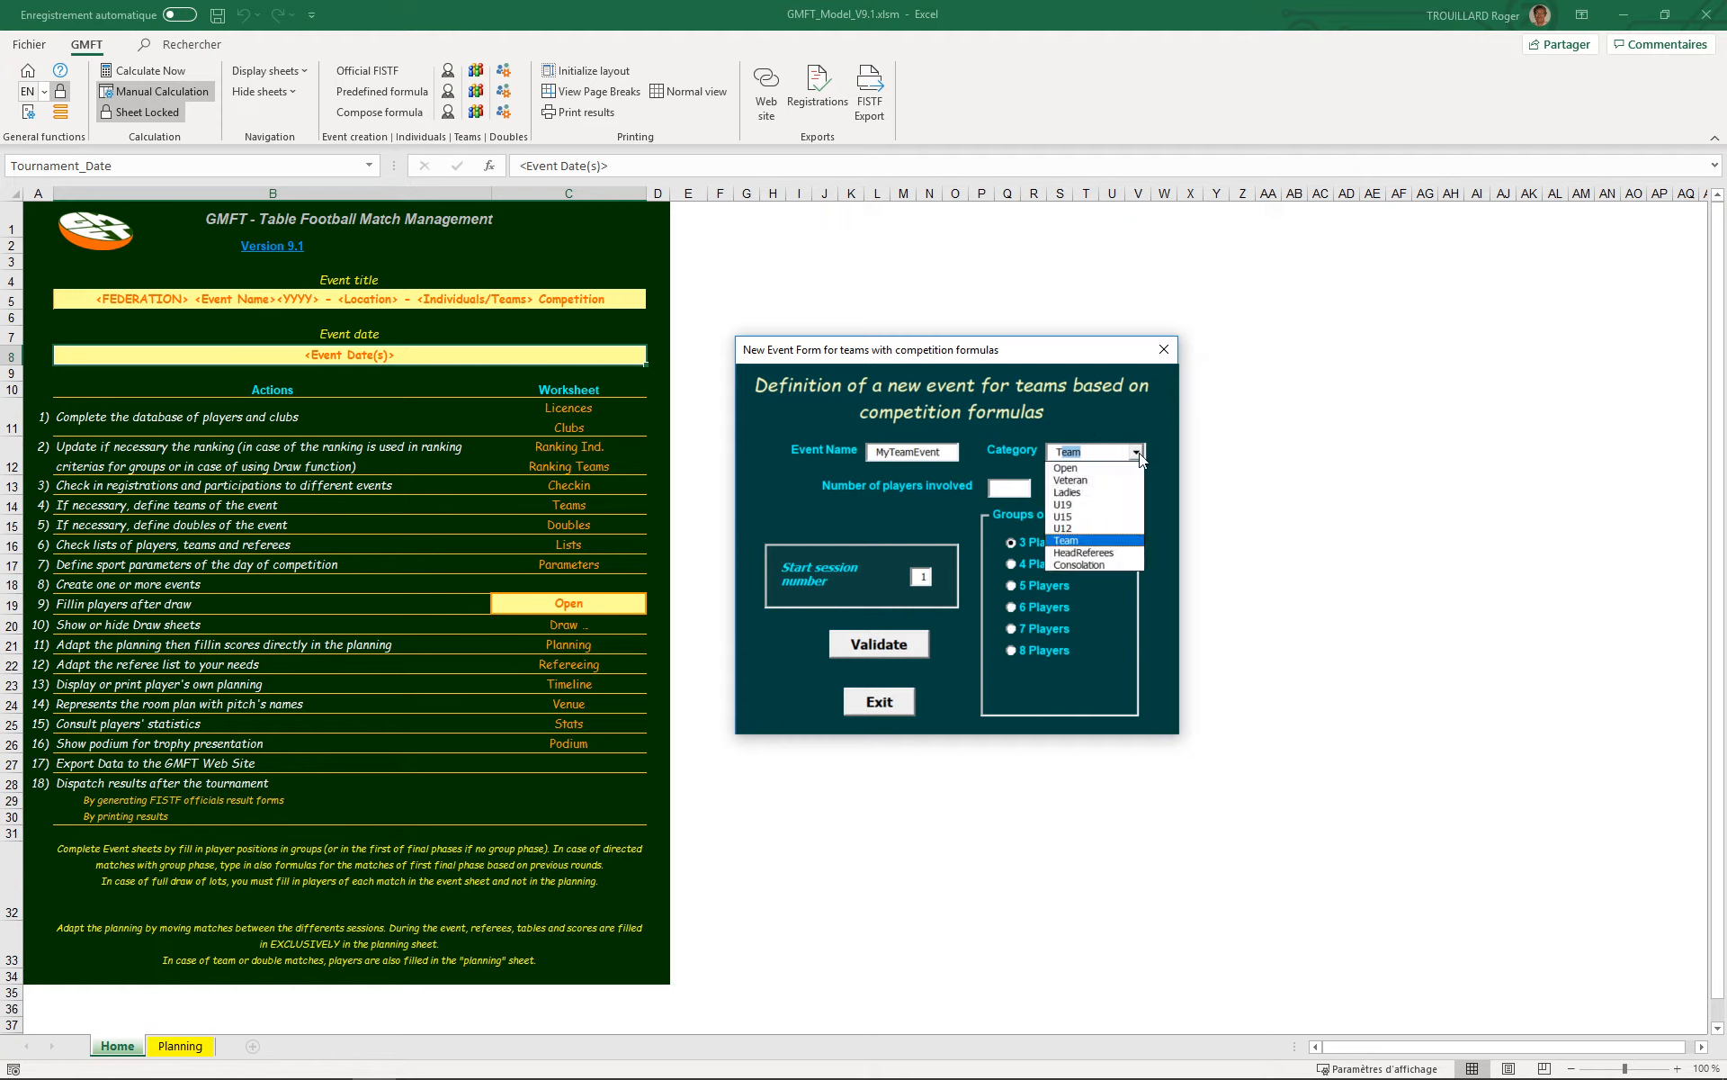
pyautogui.click(1119, 544)
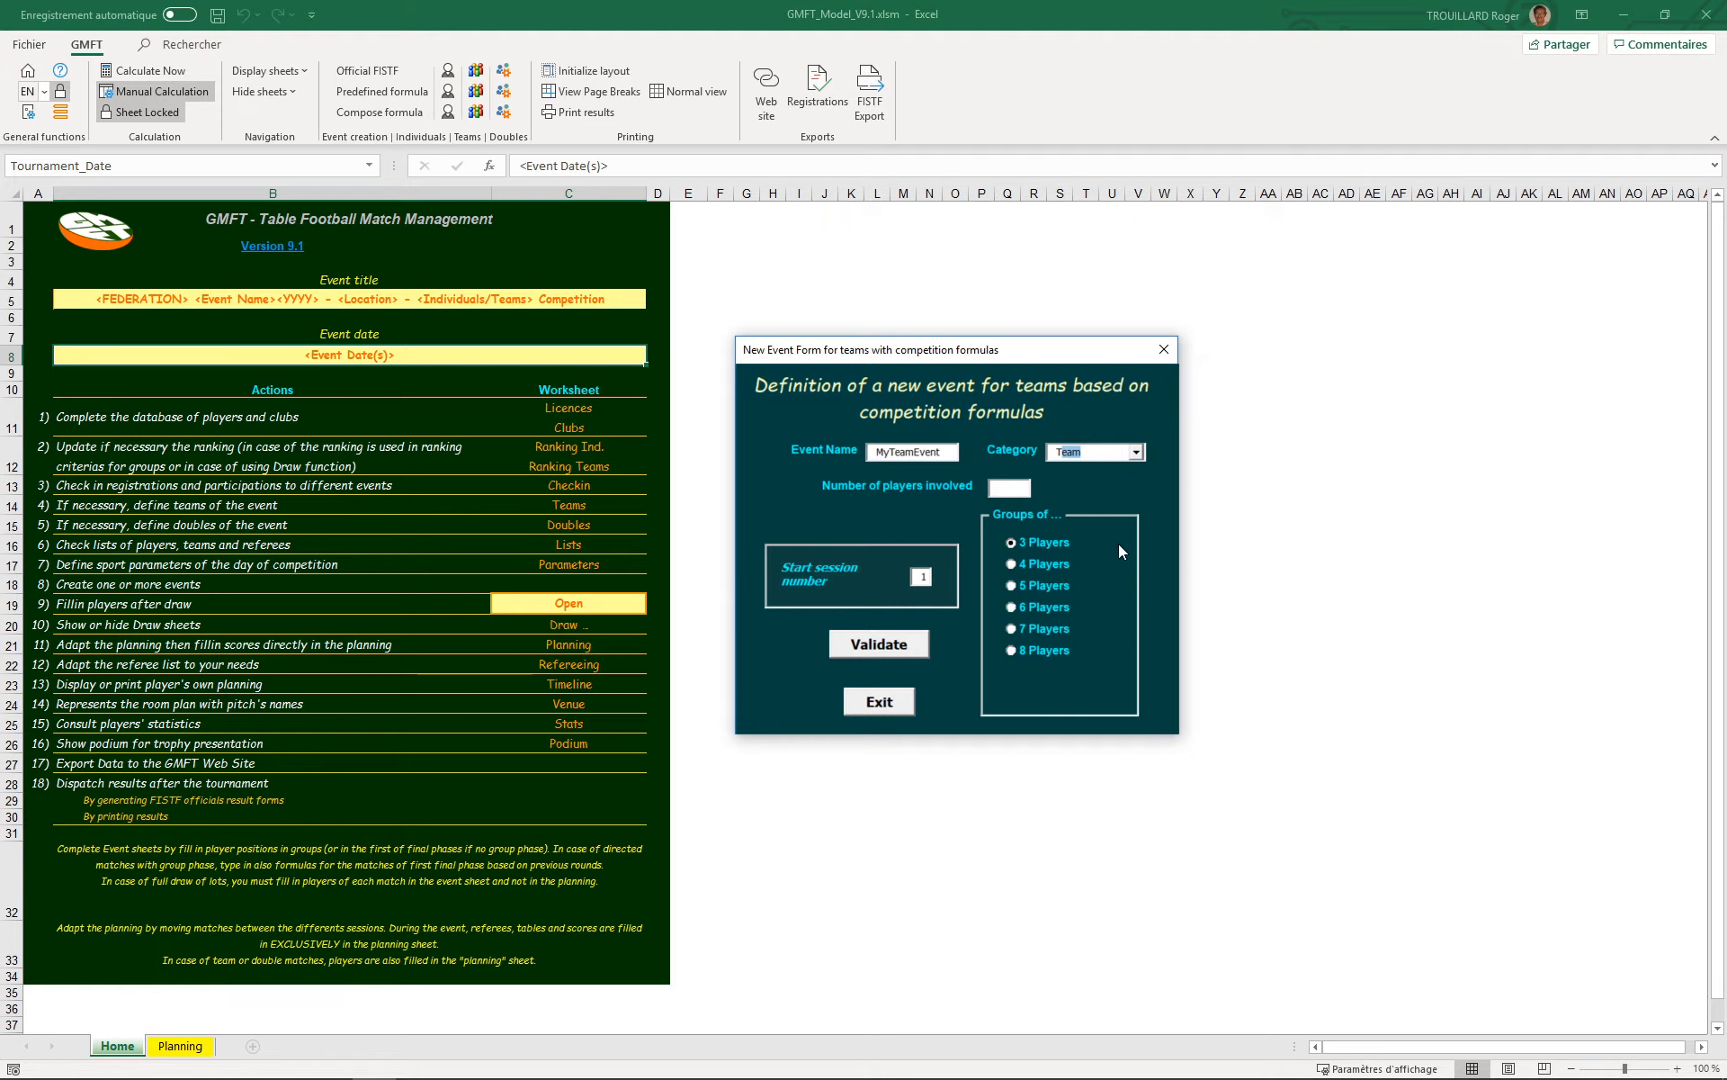
pyautogui.click(1105, 450)
pyautogui.write('8')
pyautogui.click(880, 646)
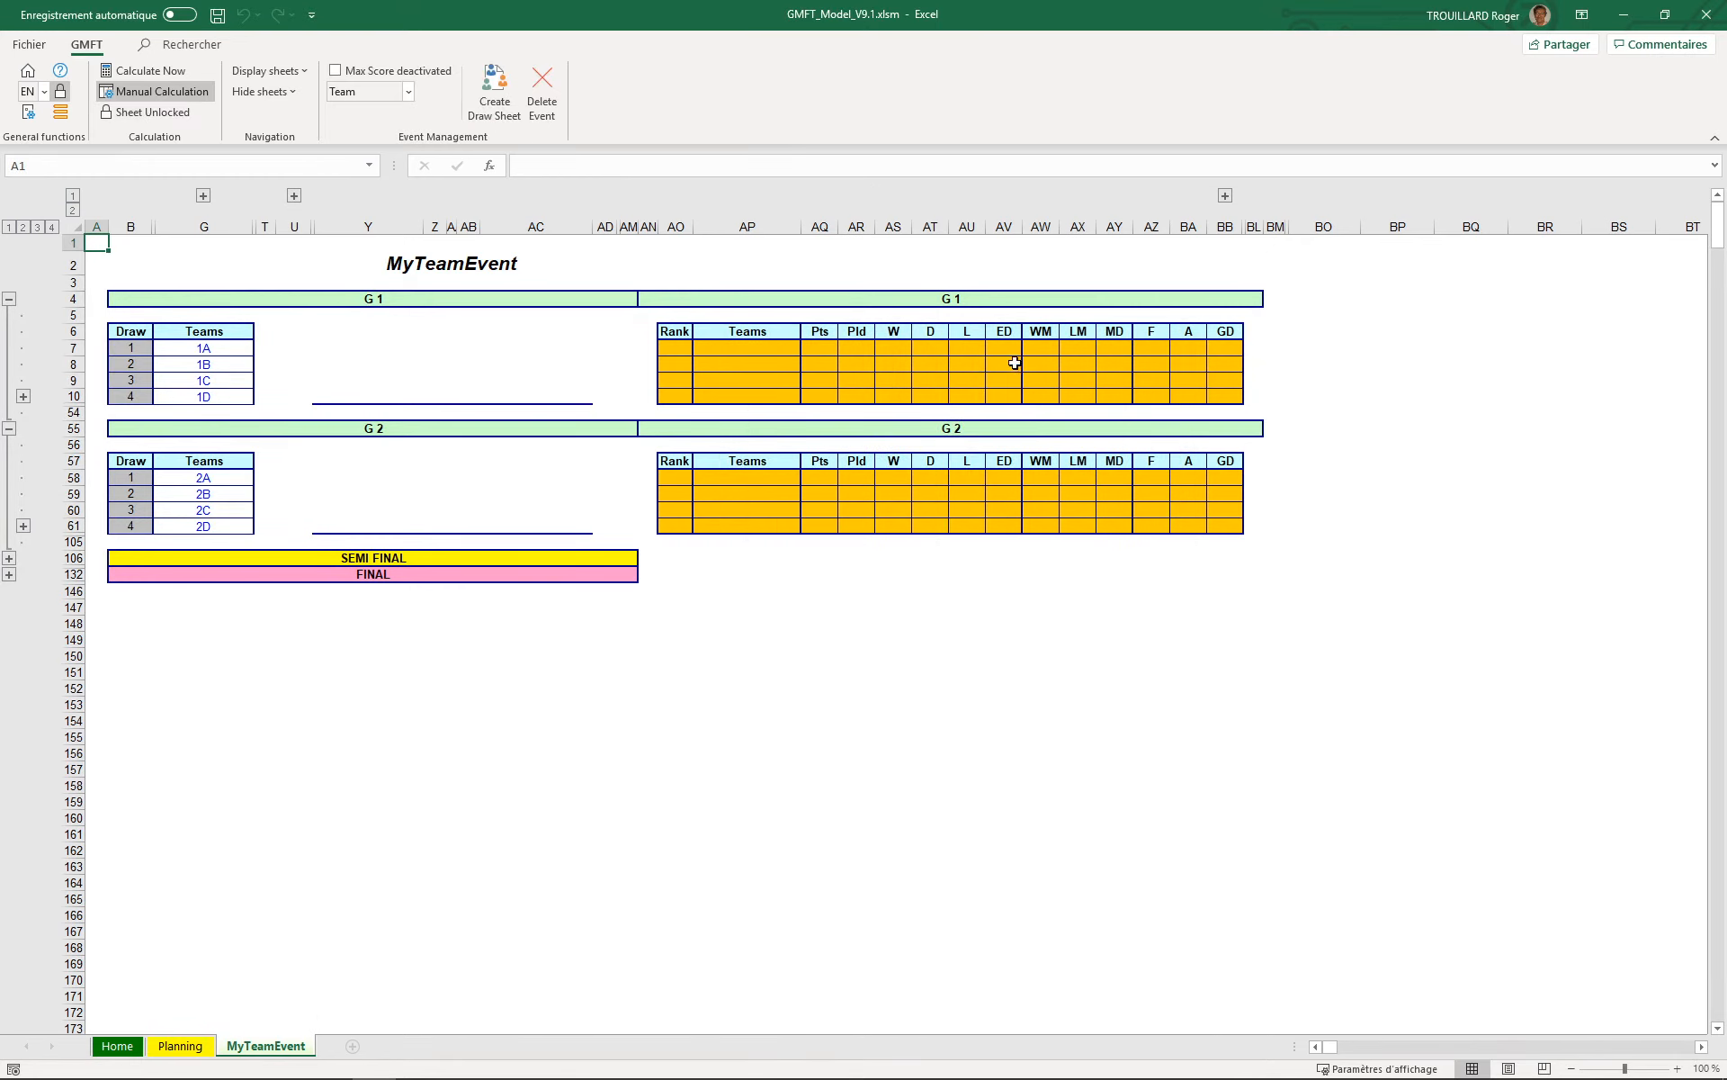
# Step: Expand and collapse the outline groups of the MyTeamEvent sheet to examine the ranking matches, individual games and time, table and referee columns
pyautogui.click(1225, 196)
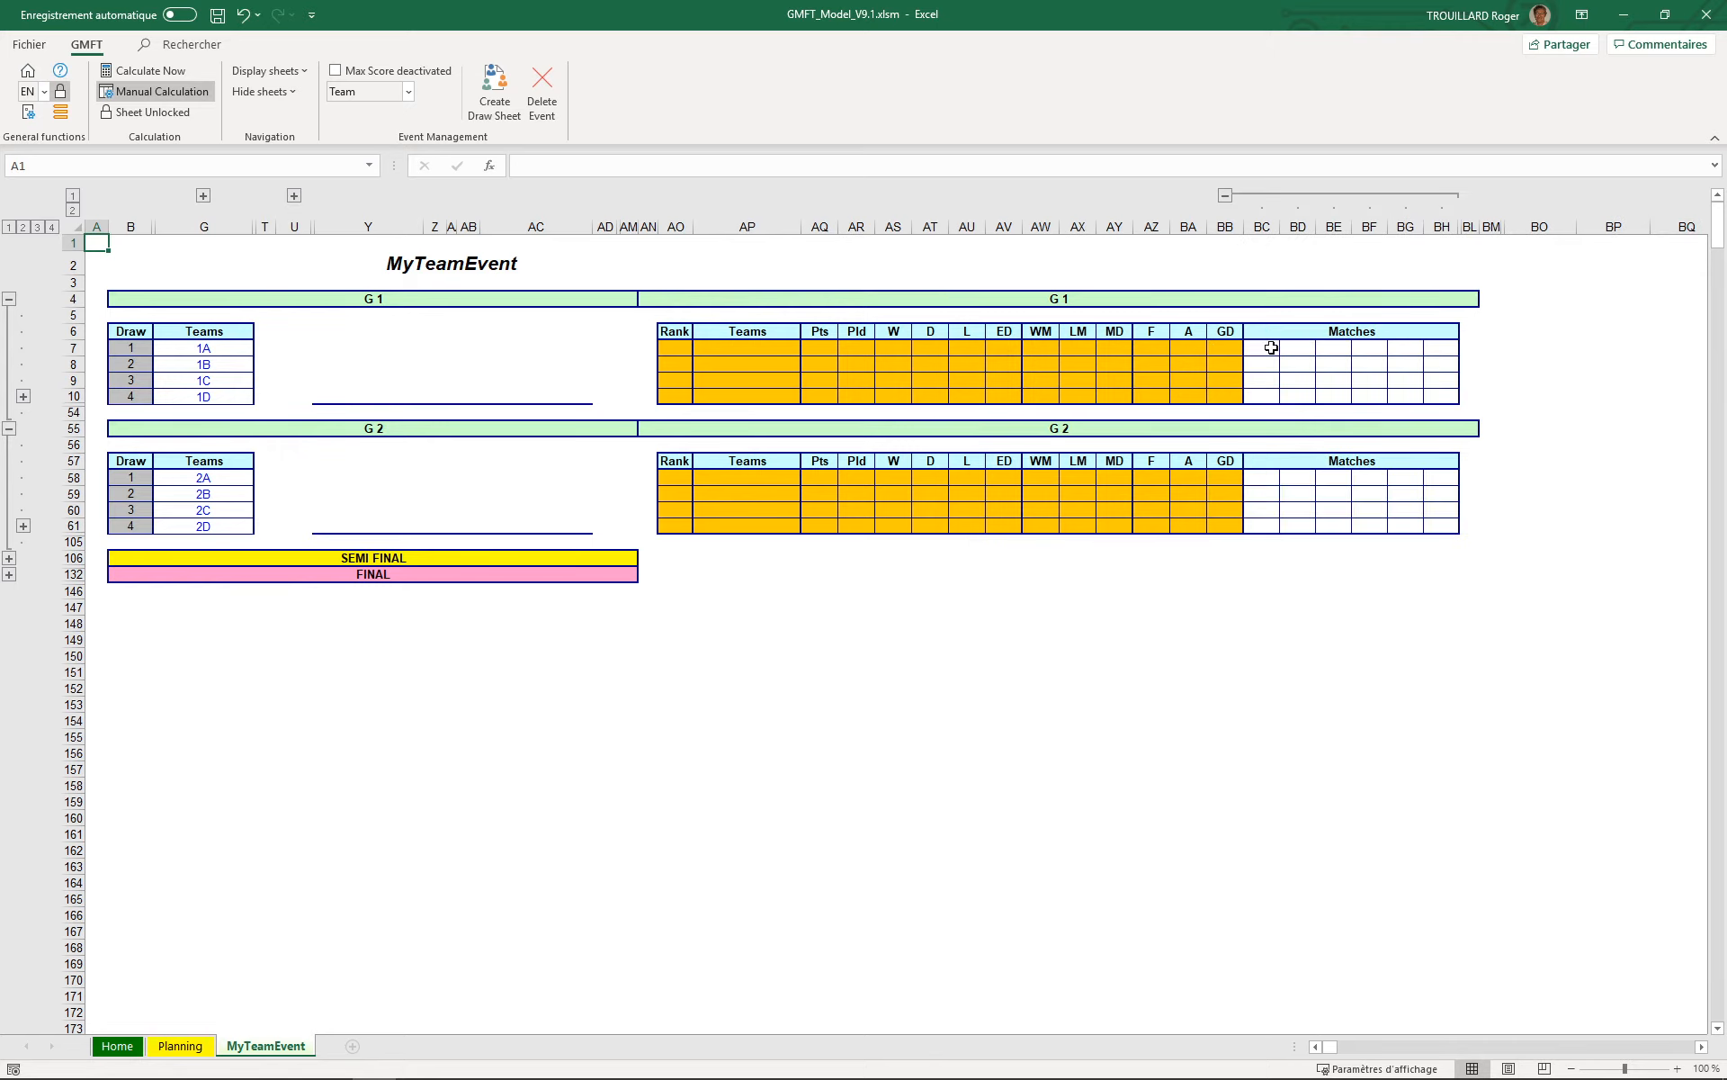
pyautogui.click(1225, 195)
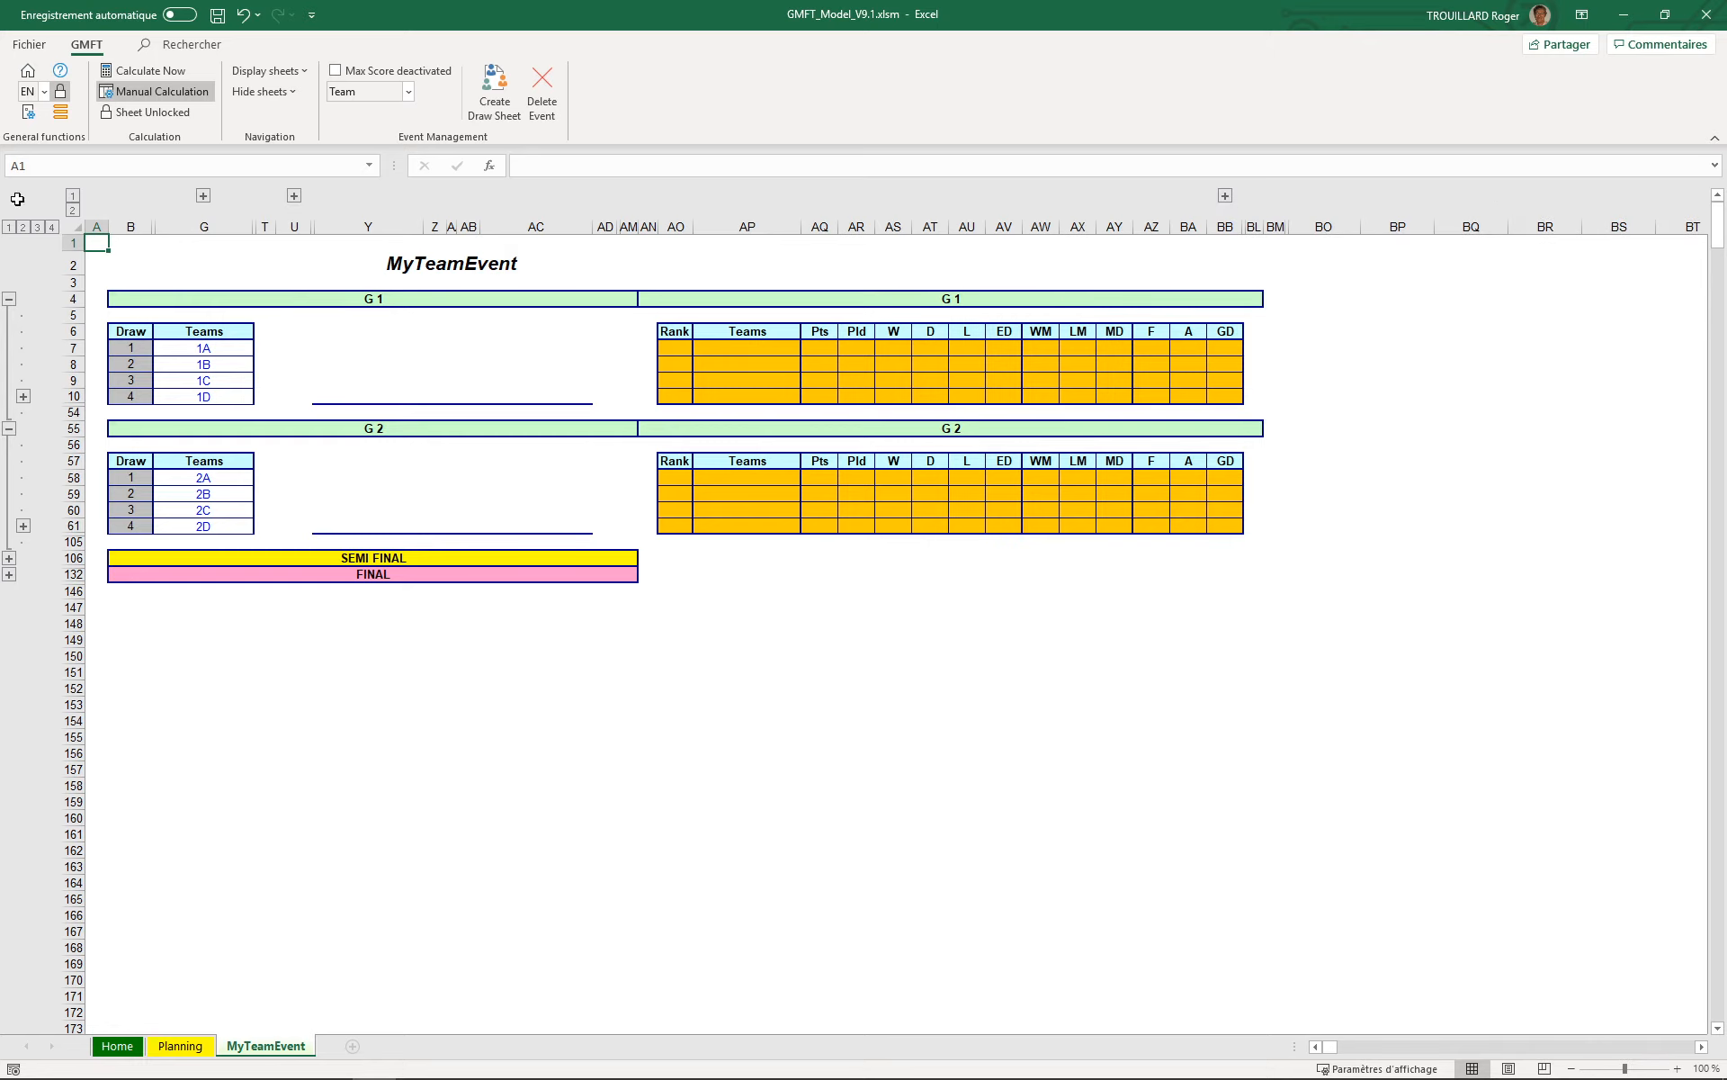
pyautogui.click(52, 227)
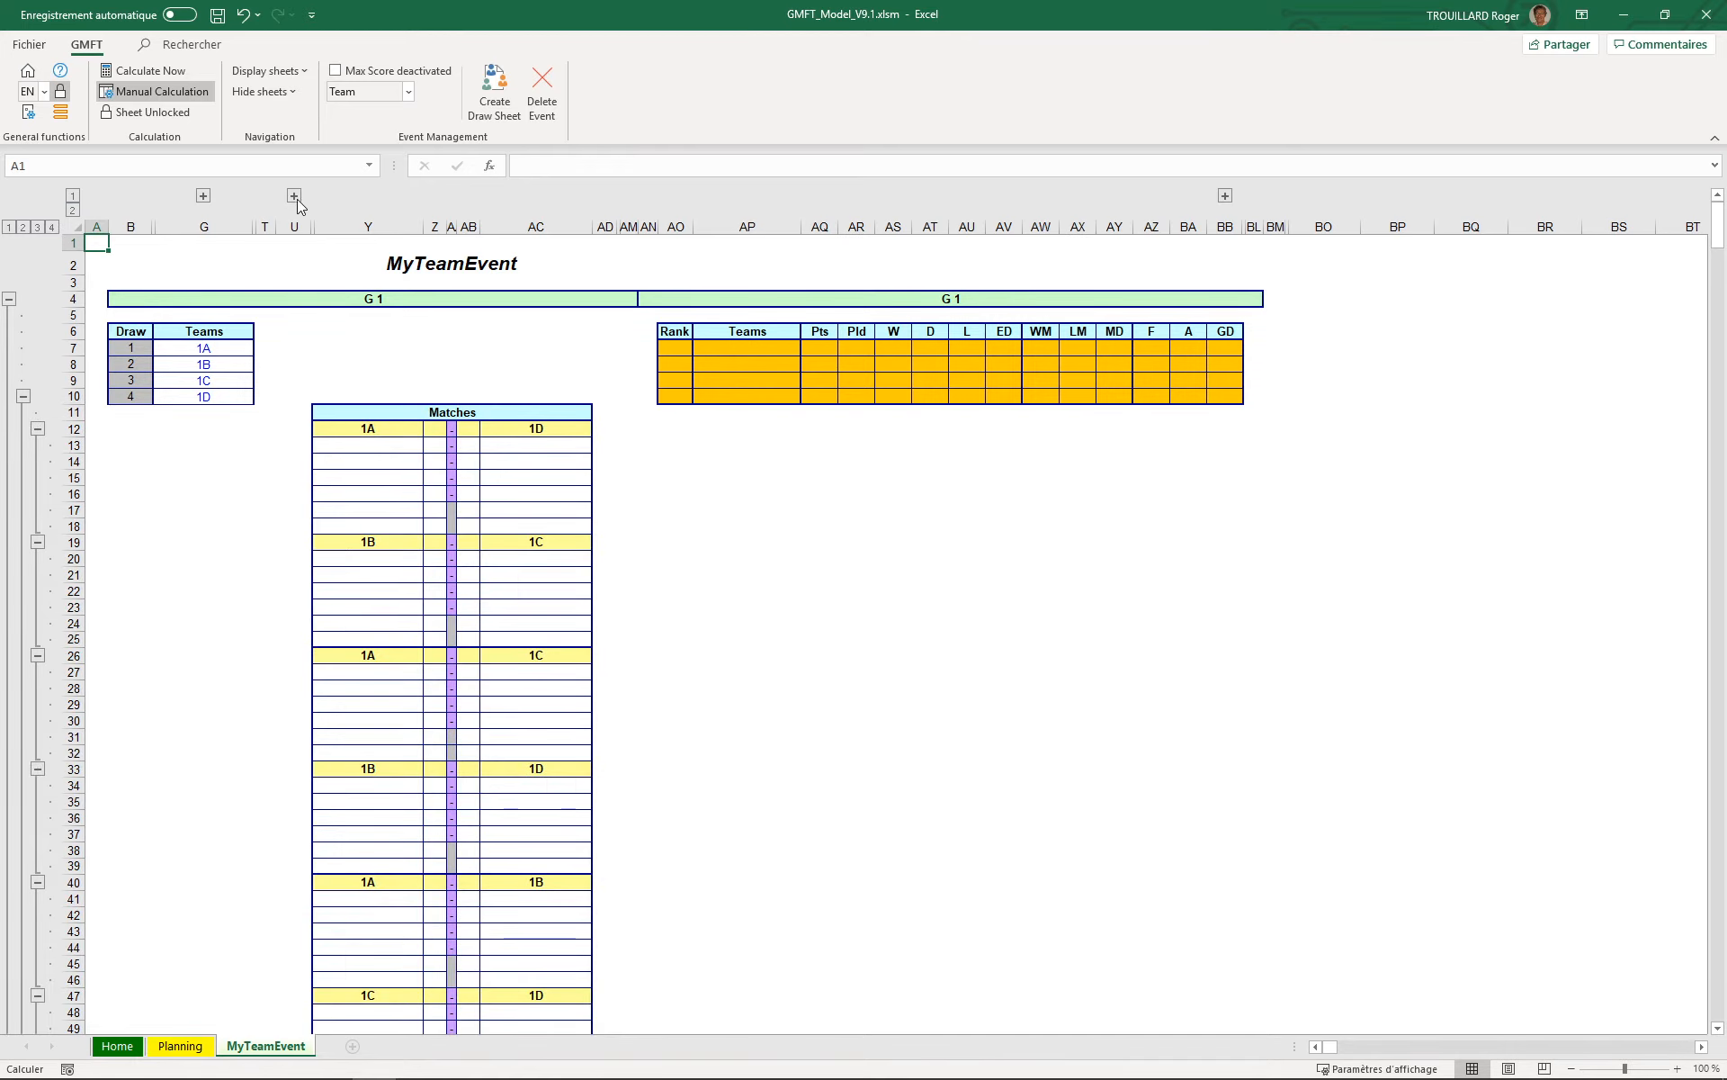
pyautogui.click(294, 196)
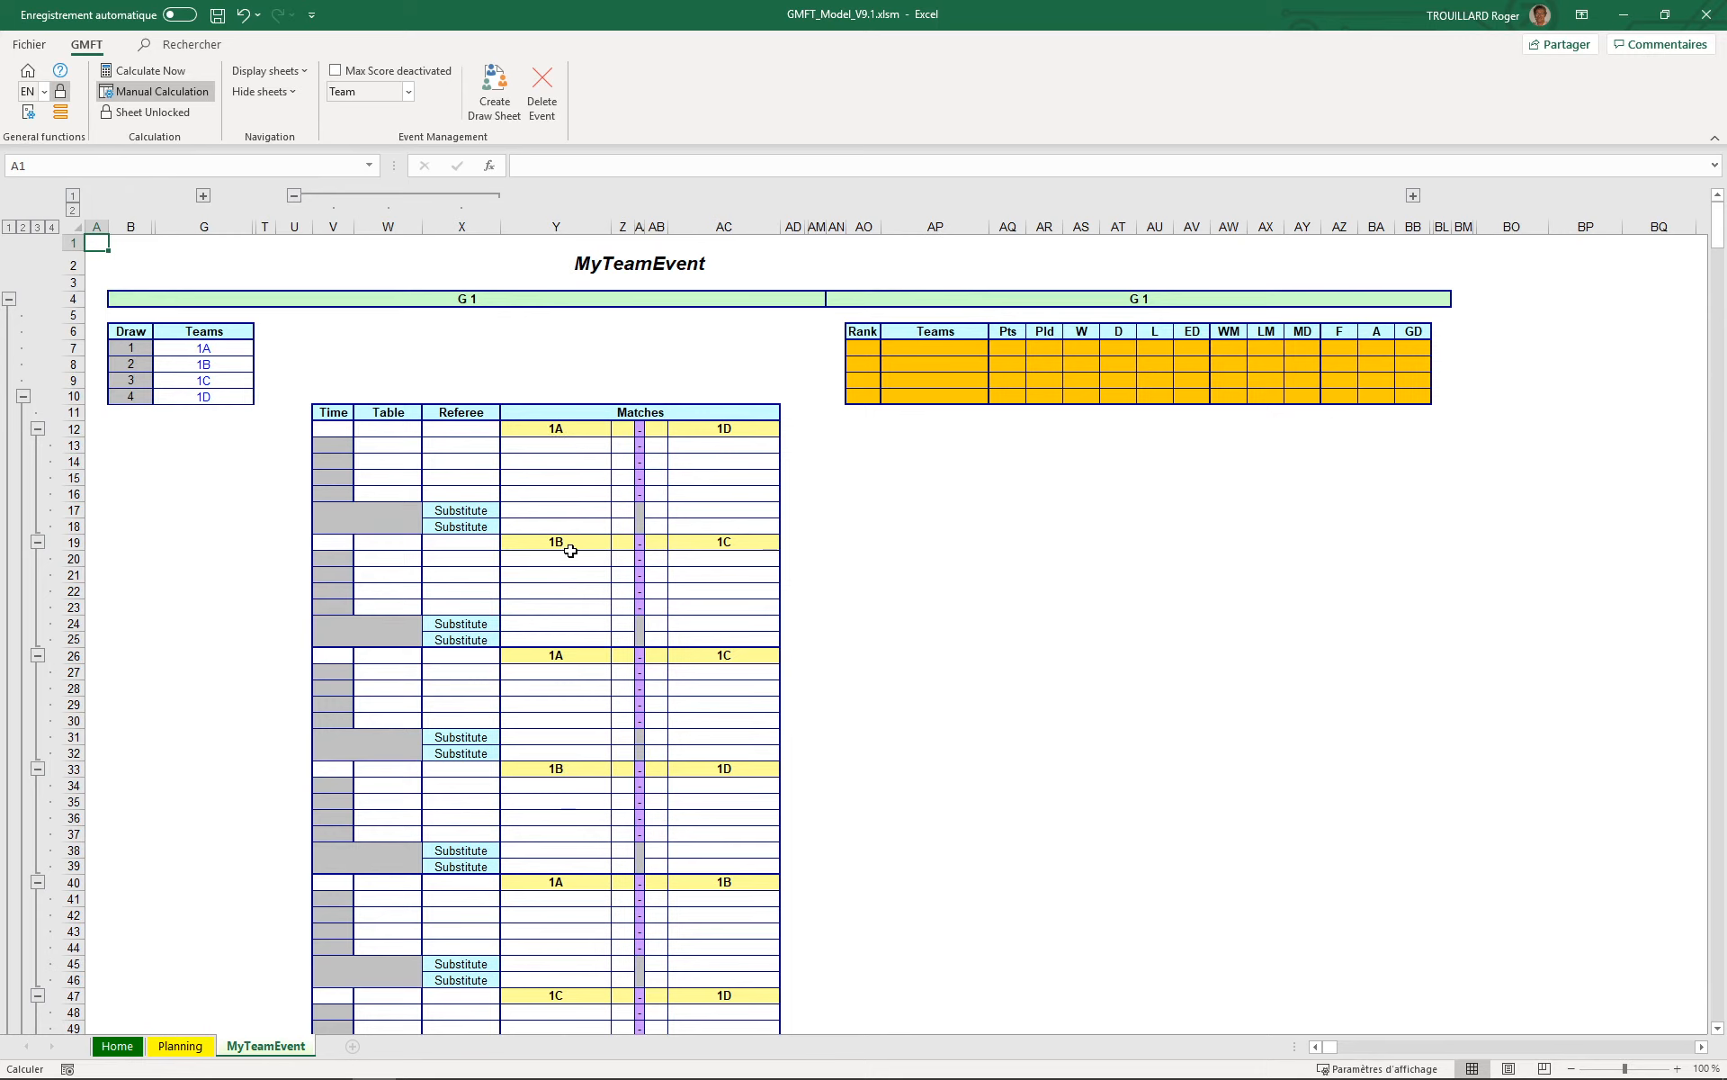
pyautogui.click(36, 229)
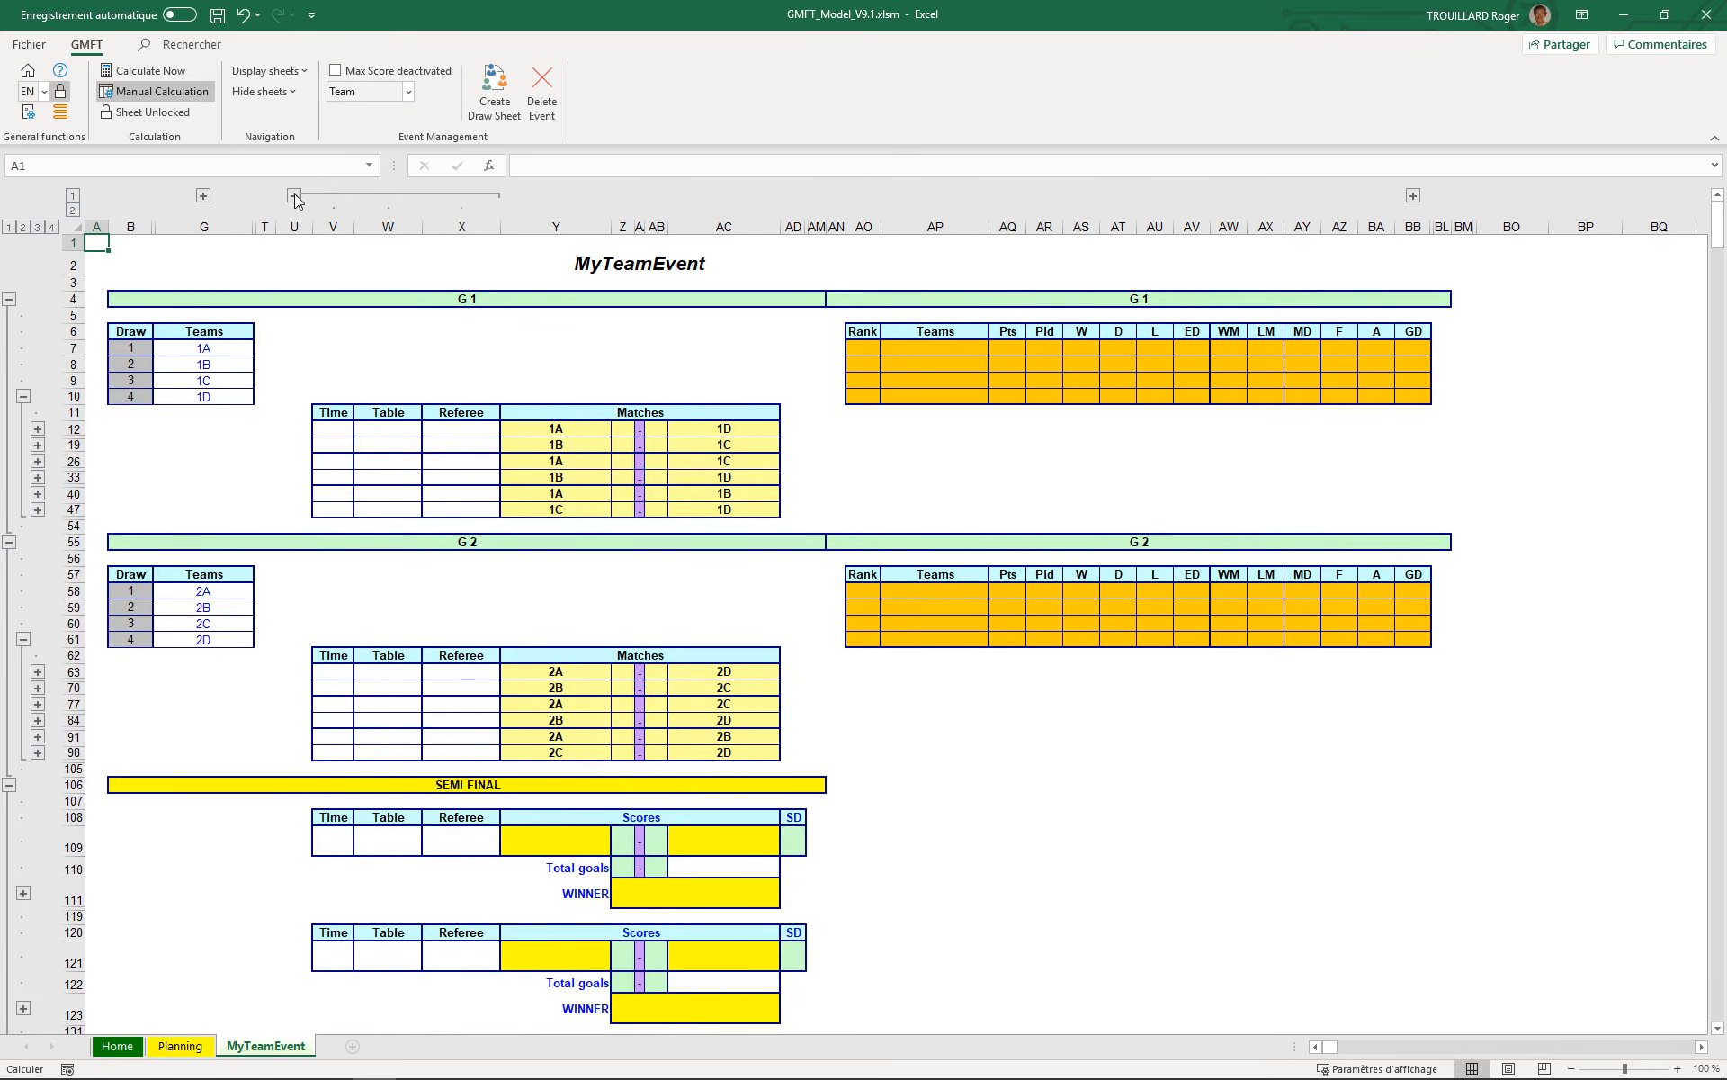
pyautogui.click(294, 195)
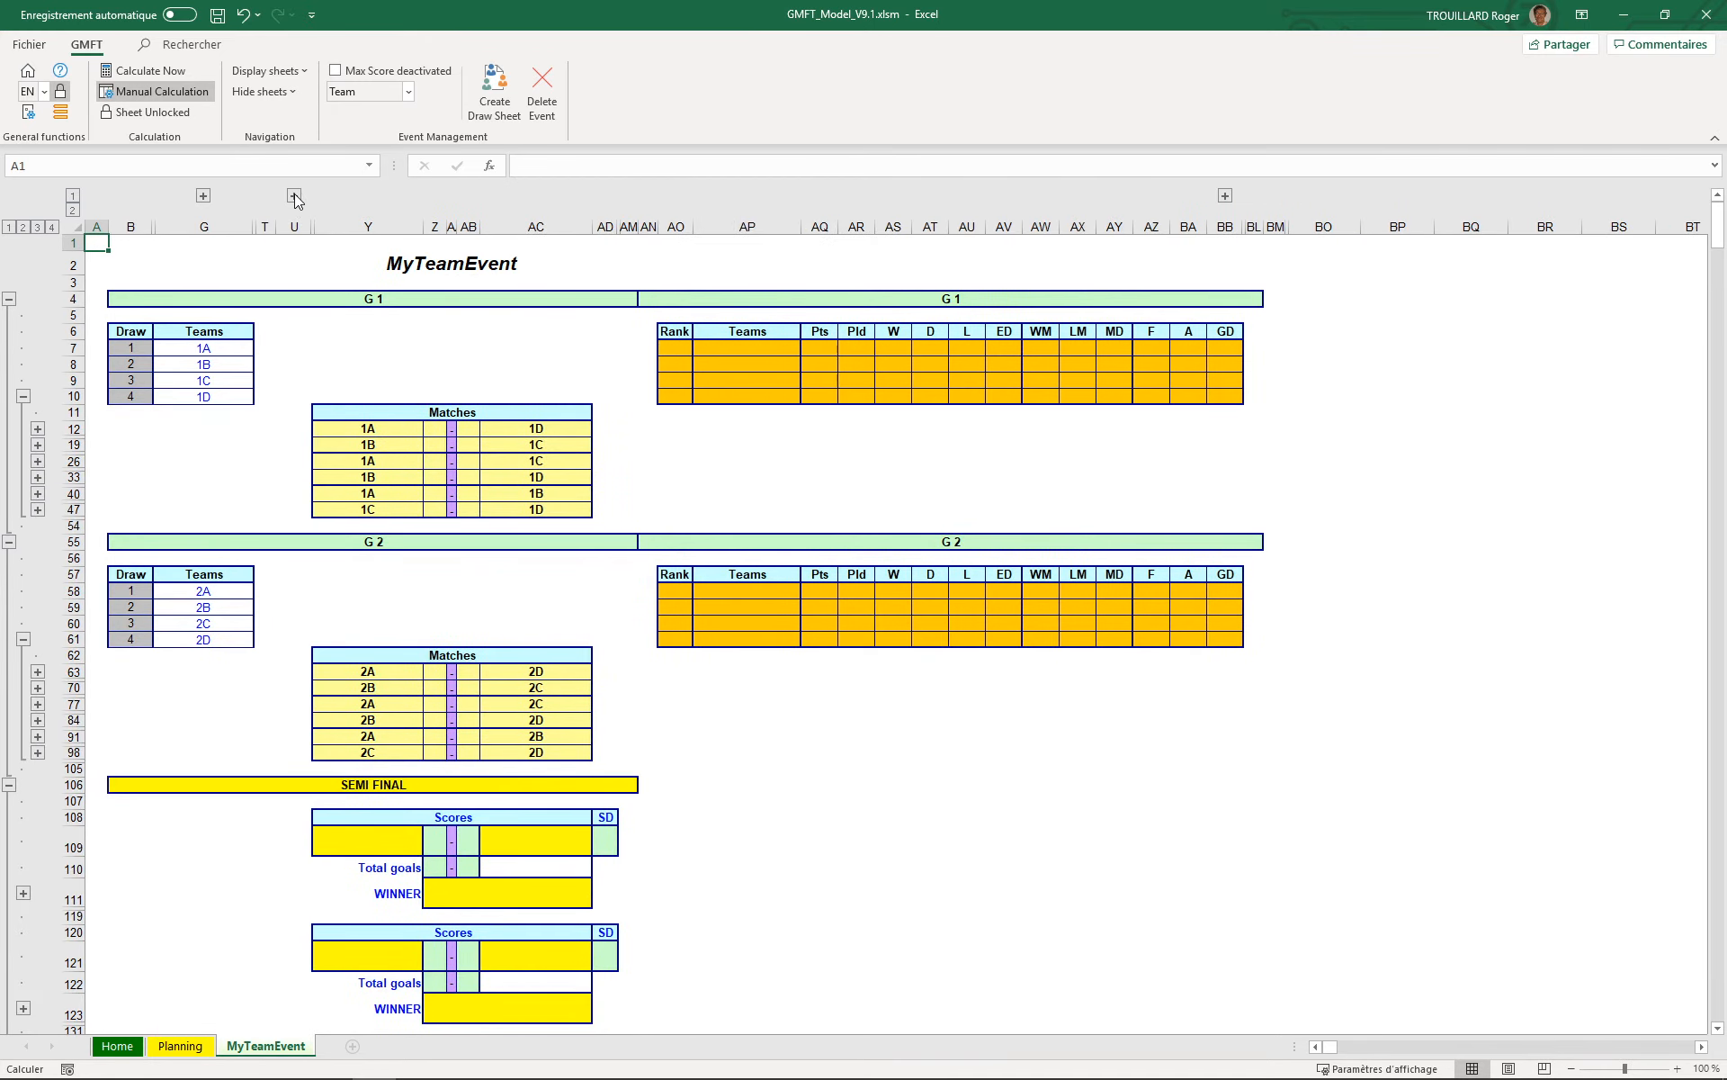
# Step: In the planning, insert a session before session 2 and move the two MyTeamEvent G 2 - Rd 1 matches into it
pyautogui.click(183, 1046)
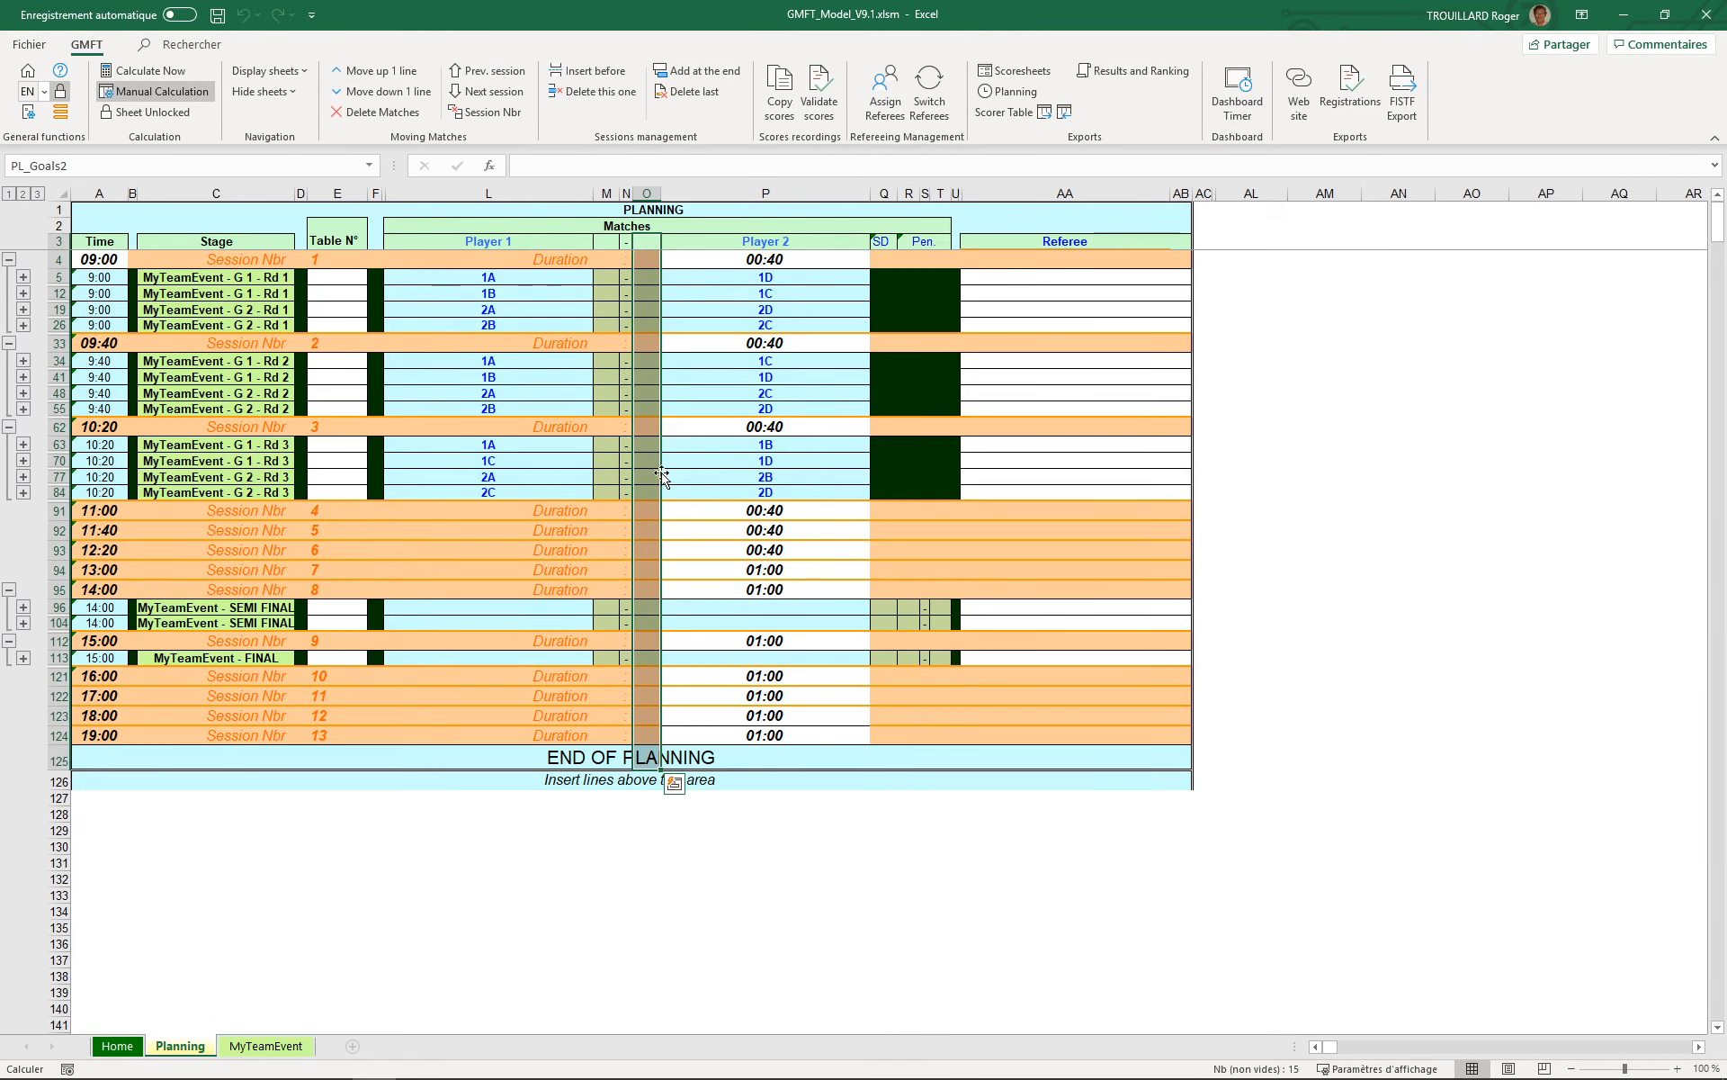
pyautogui.click(1277, 442)
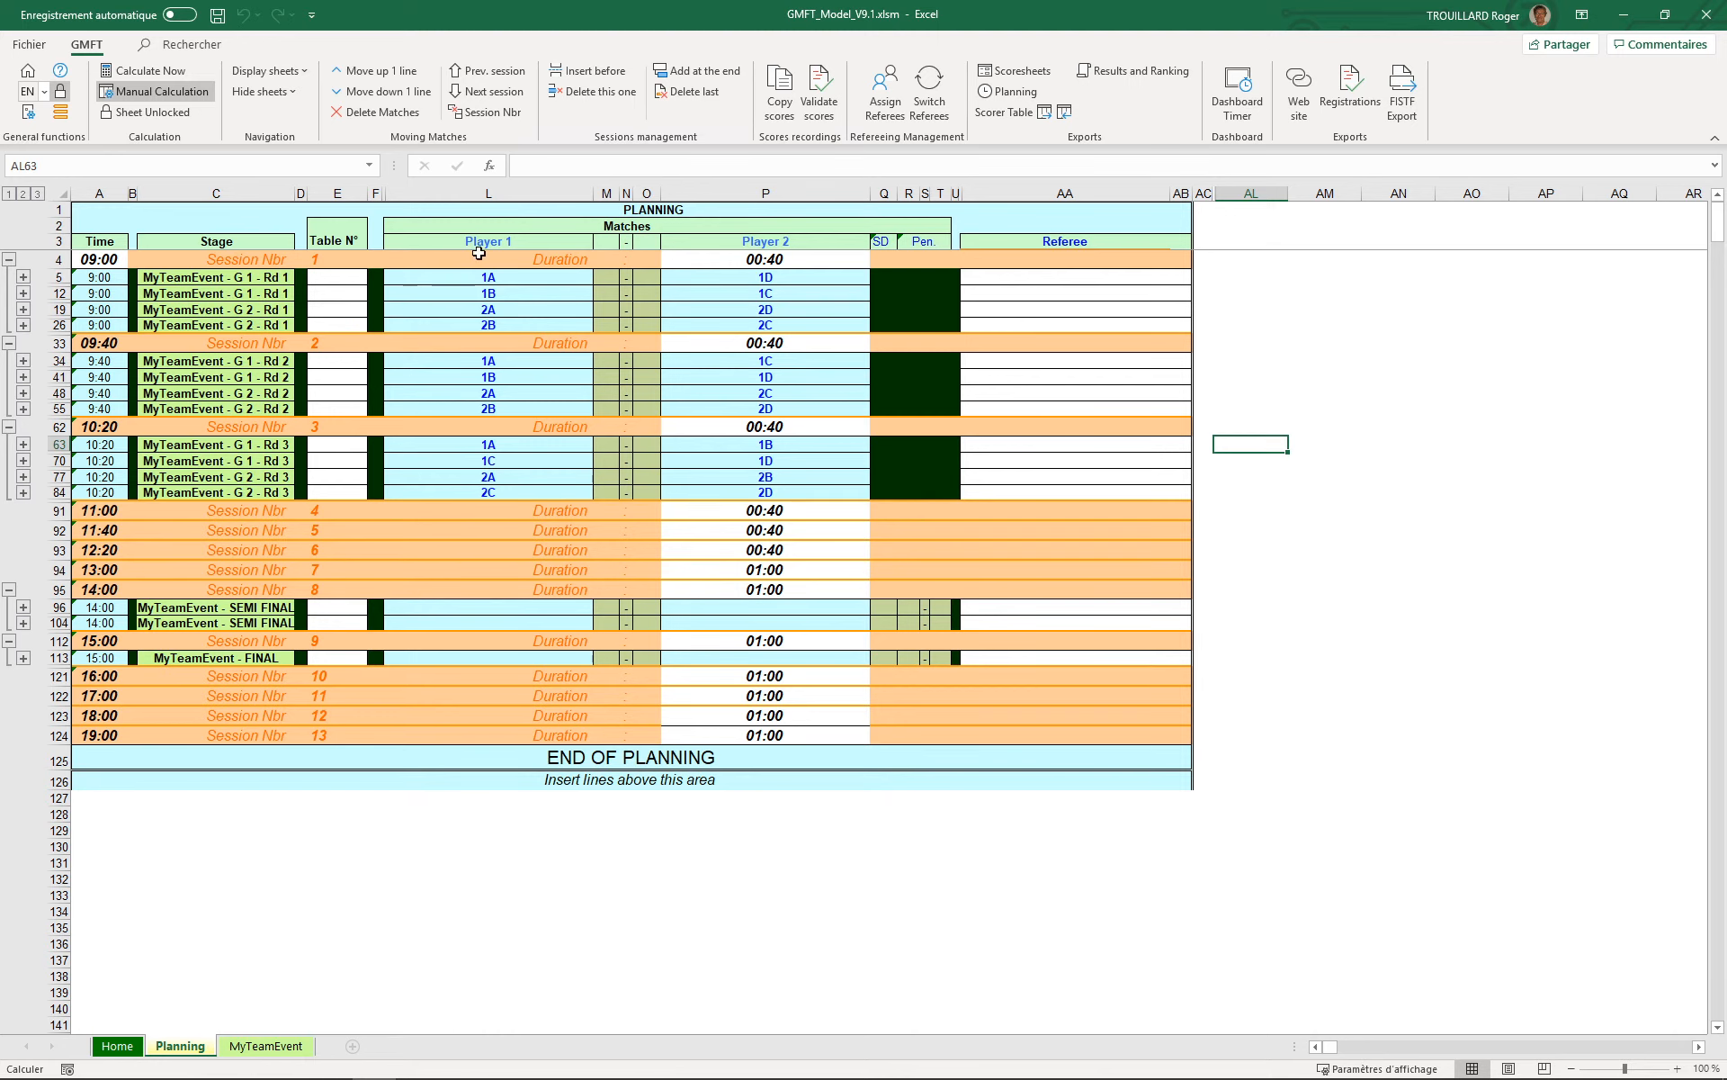
pyautogui.click(344, 346)
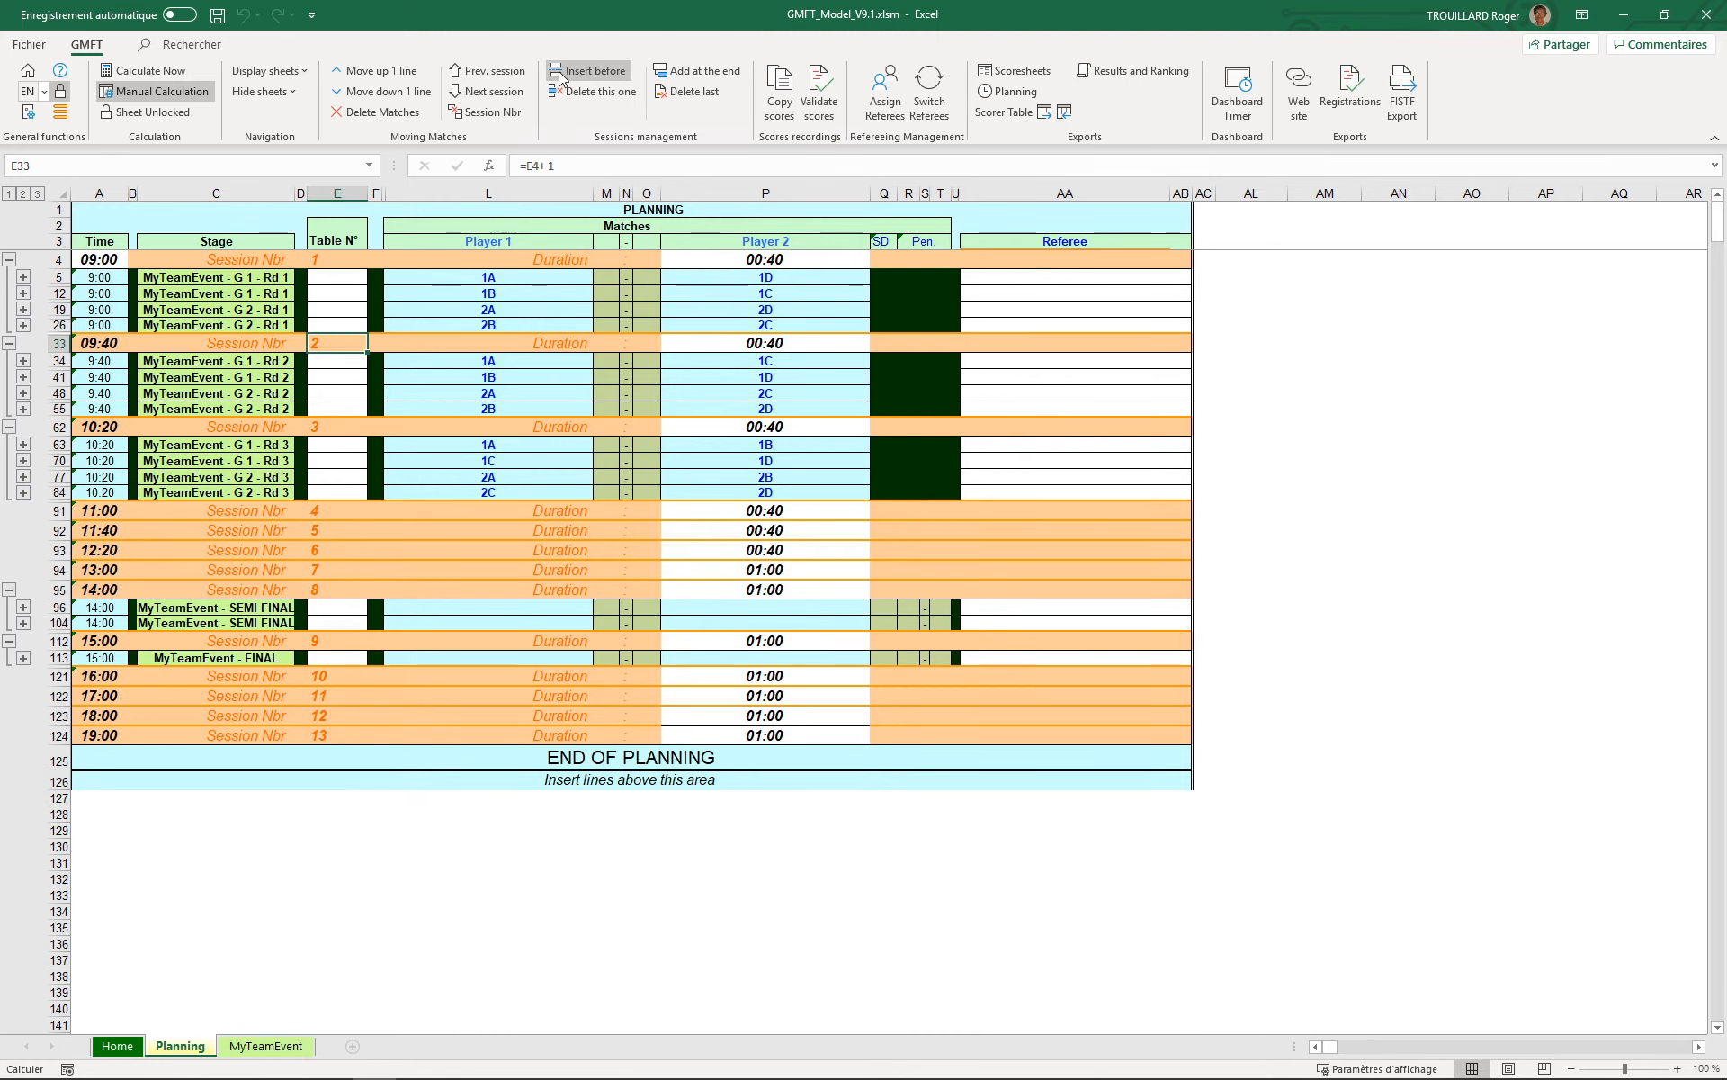
pyautogui.click(587, 70)
pyautogui.moveTo(337, 309); pyautogui.dragTo(338, 324)
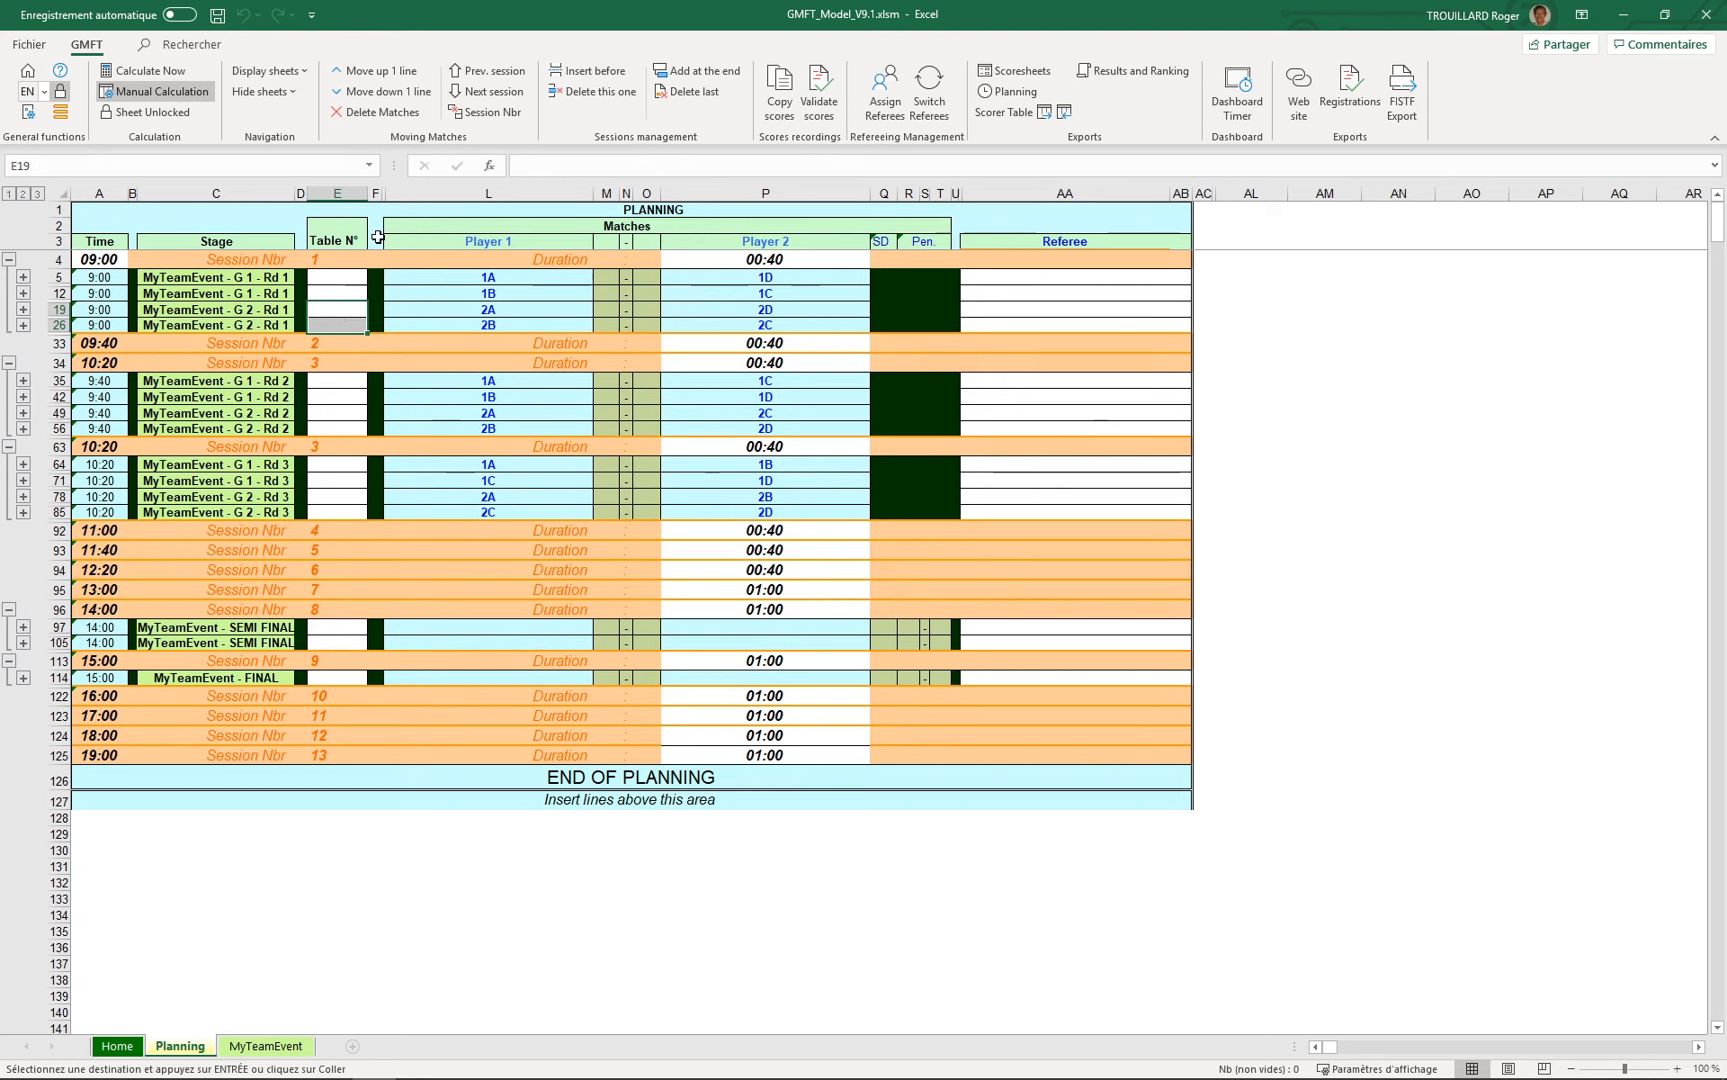
pyautogui.click(478, 93)
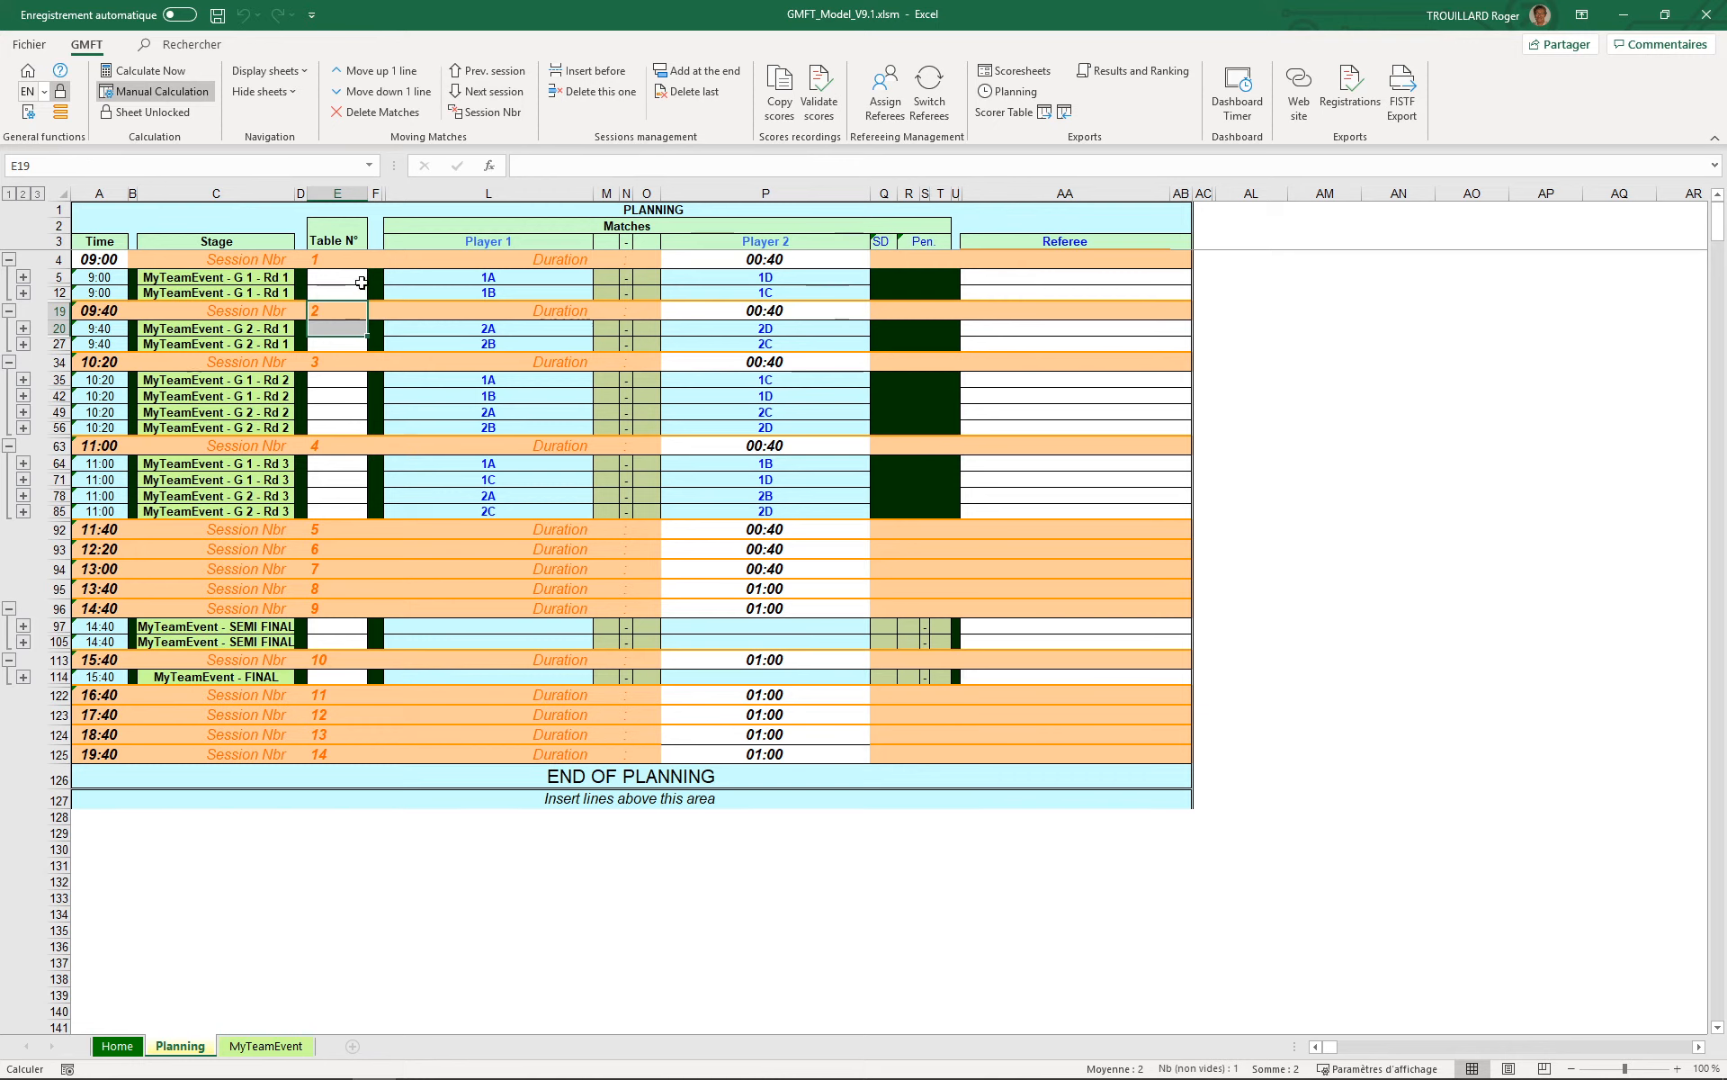
# Step: Expand the two G 2 - Rd 1 team matches in session 2 to view their individual game and substitute lines, and collapse them again
pyautogui.click(322, 342)
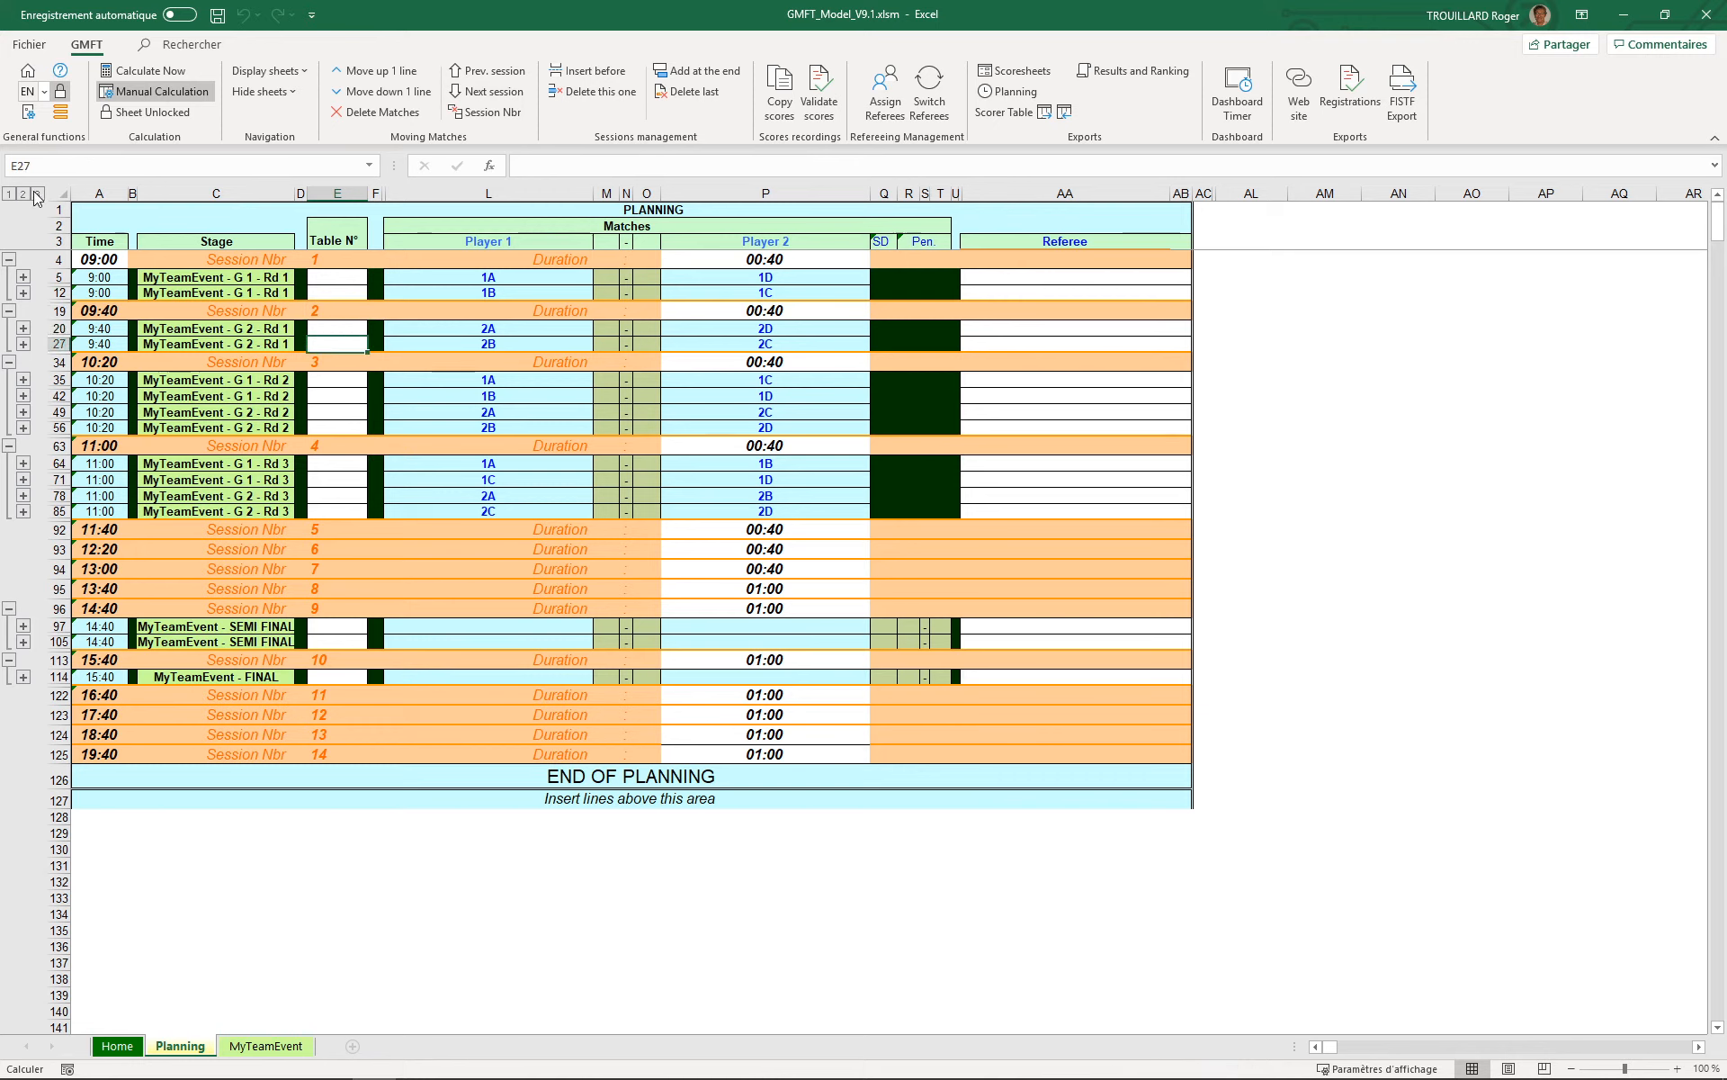
pyautogui.click(23, 328)
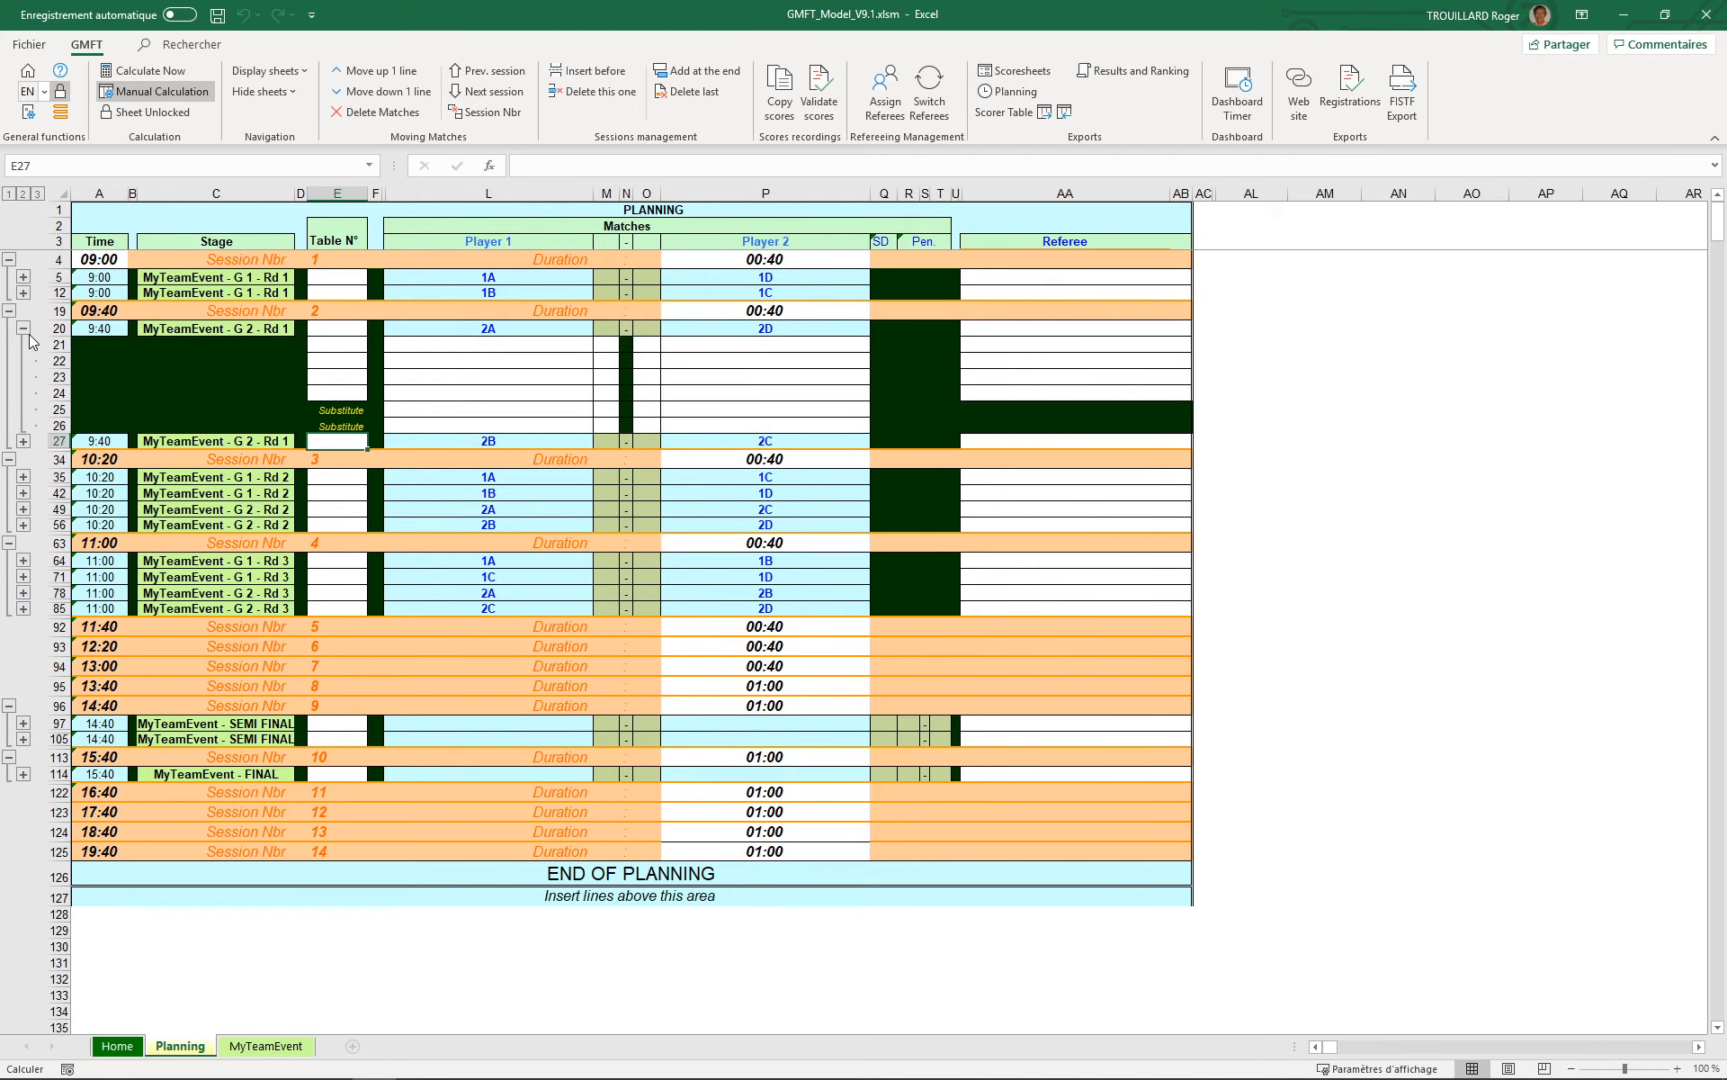
pyautogui.click(23, 441)
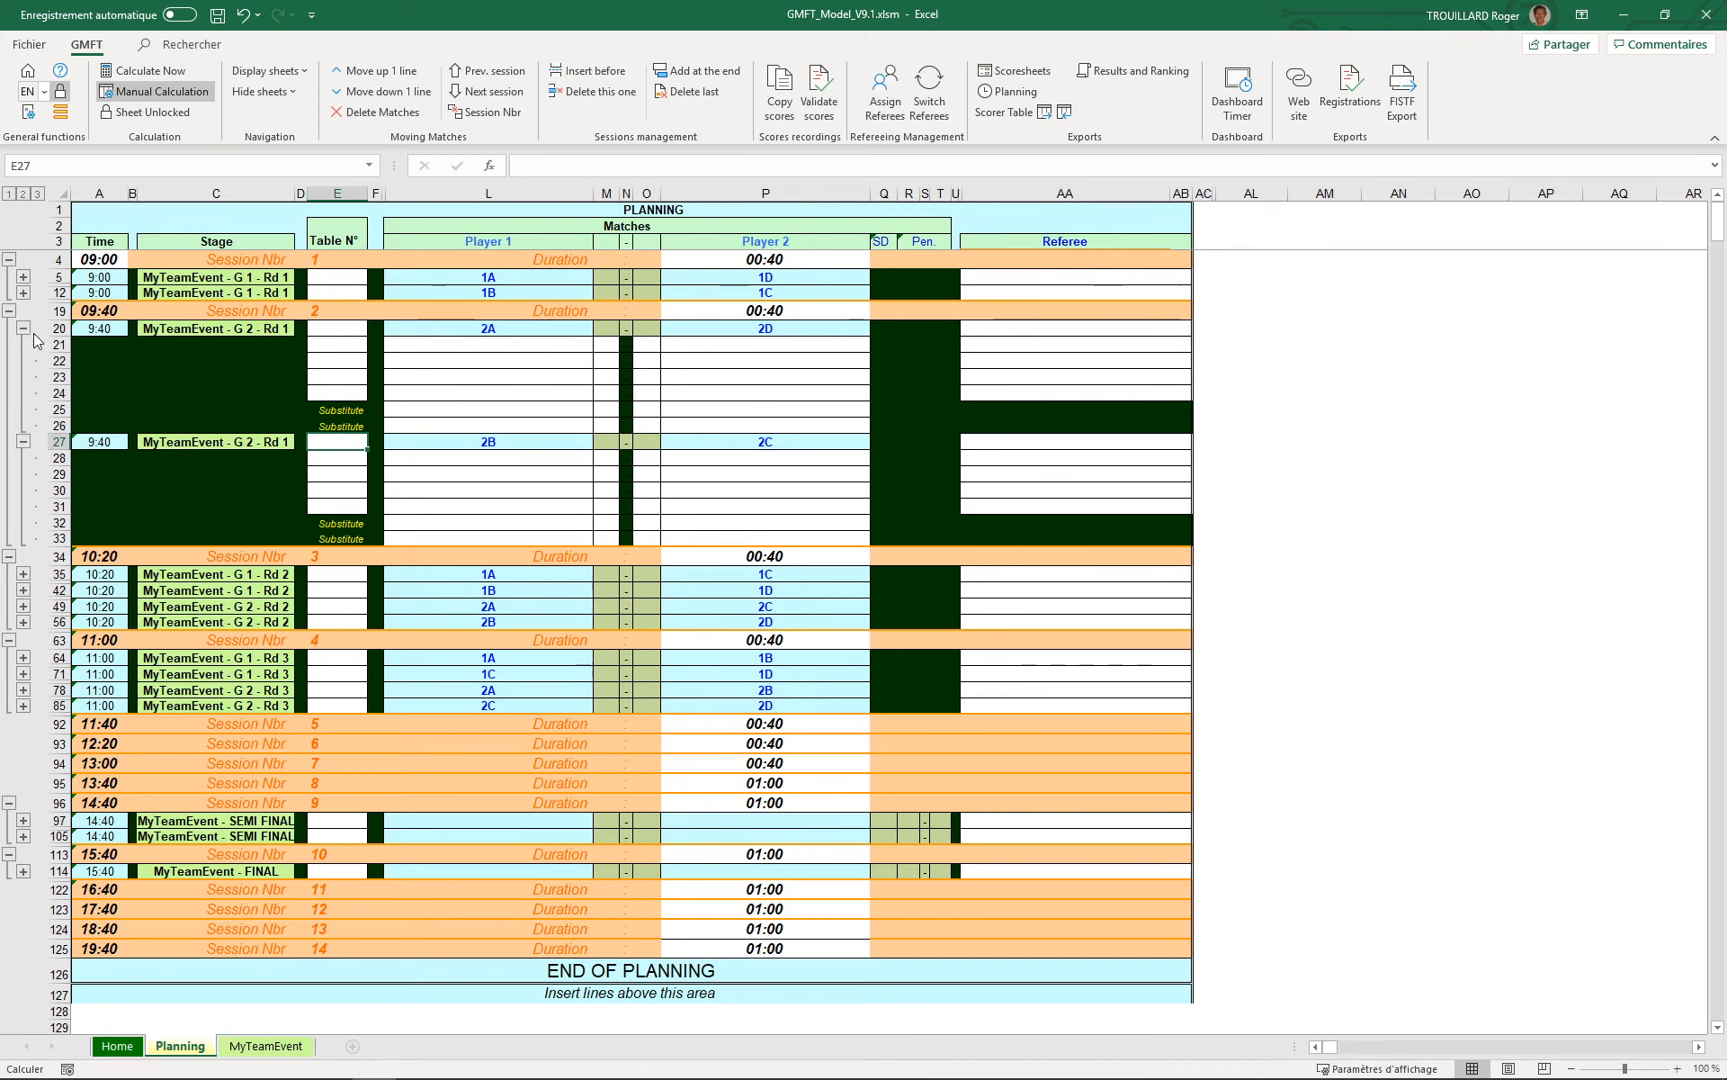
pyautogui.click(23, 193)
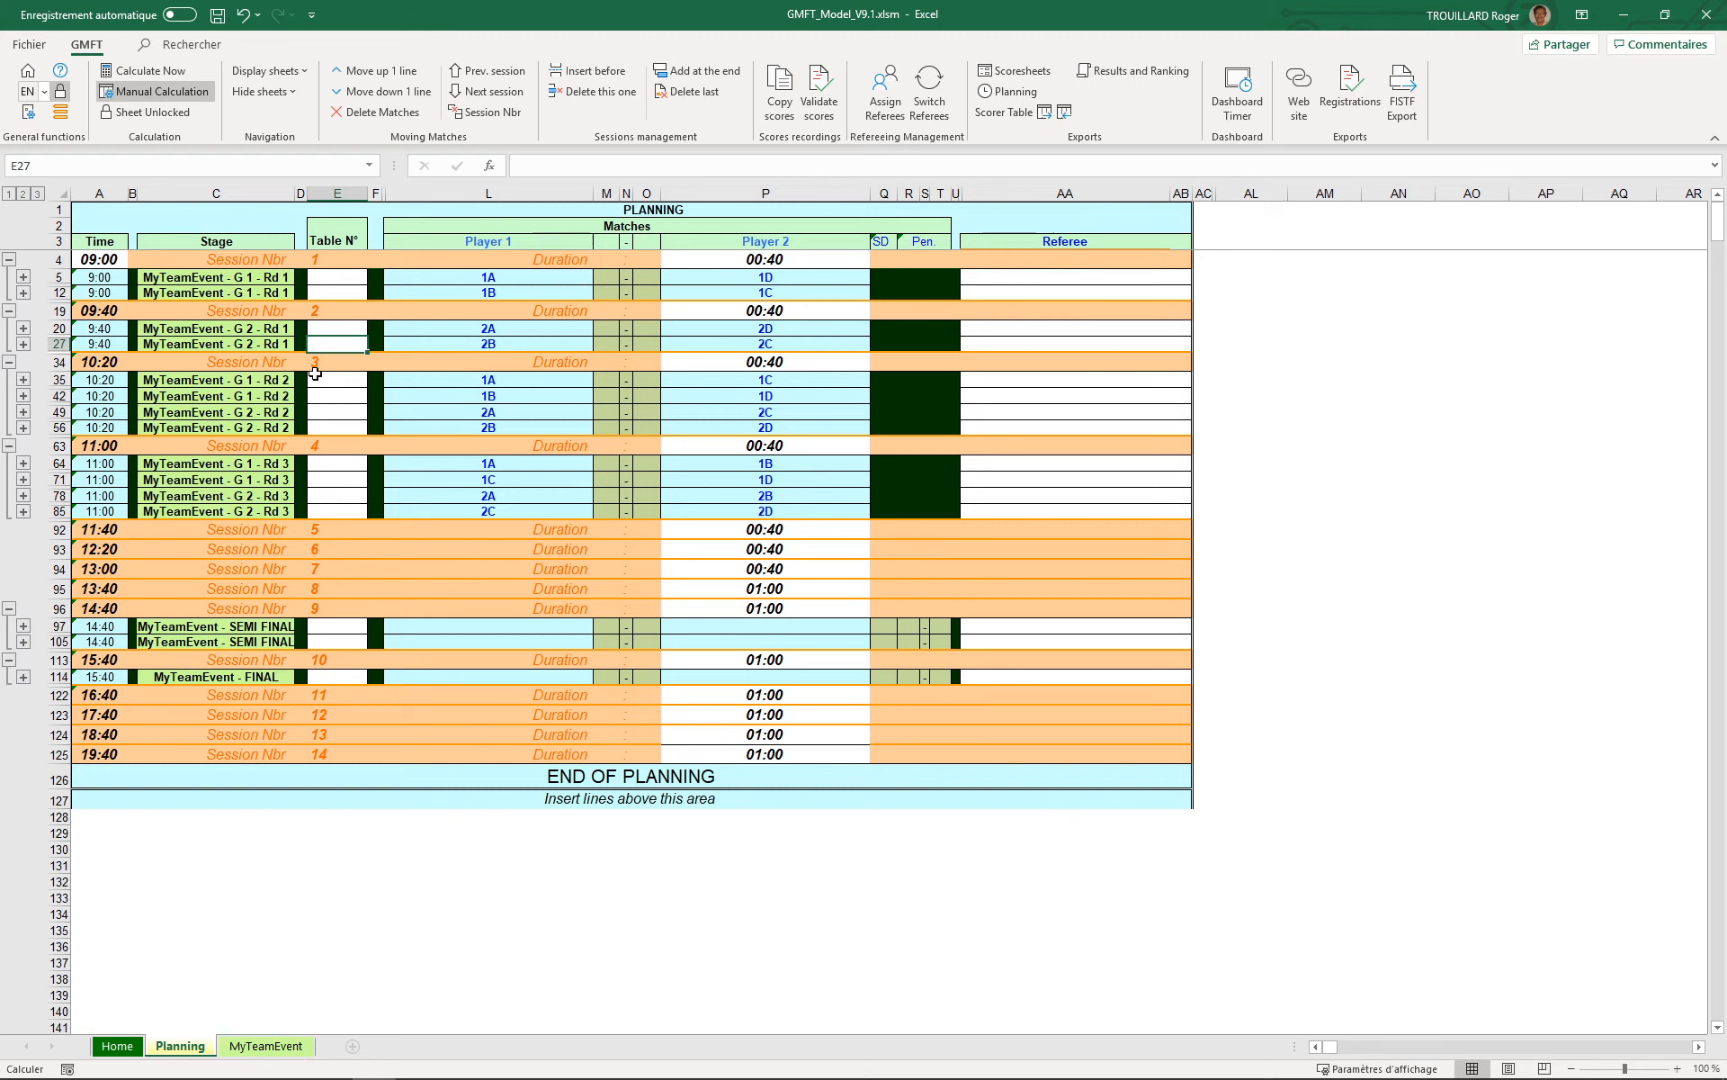
# Step: Move the four round 3 matches from session 4 to session 5, and the two G 2 - Rd 2 matches from session 3 to session 4
pyautogui.moveTo(337, 411); pyautogui.dragTo(351, 510)
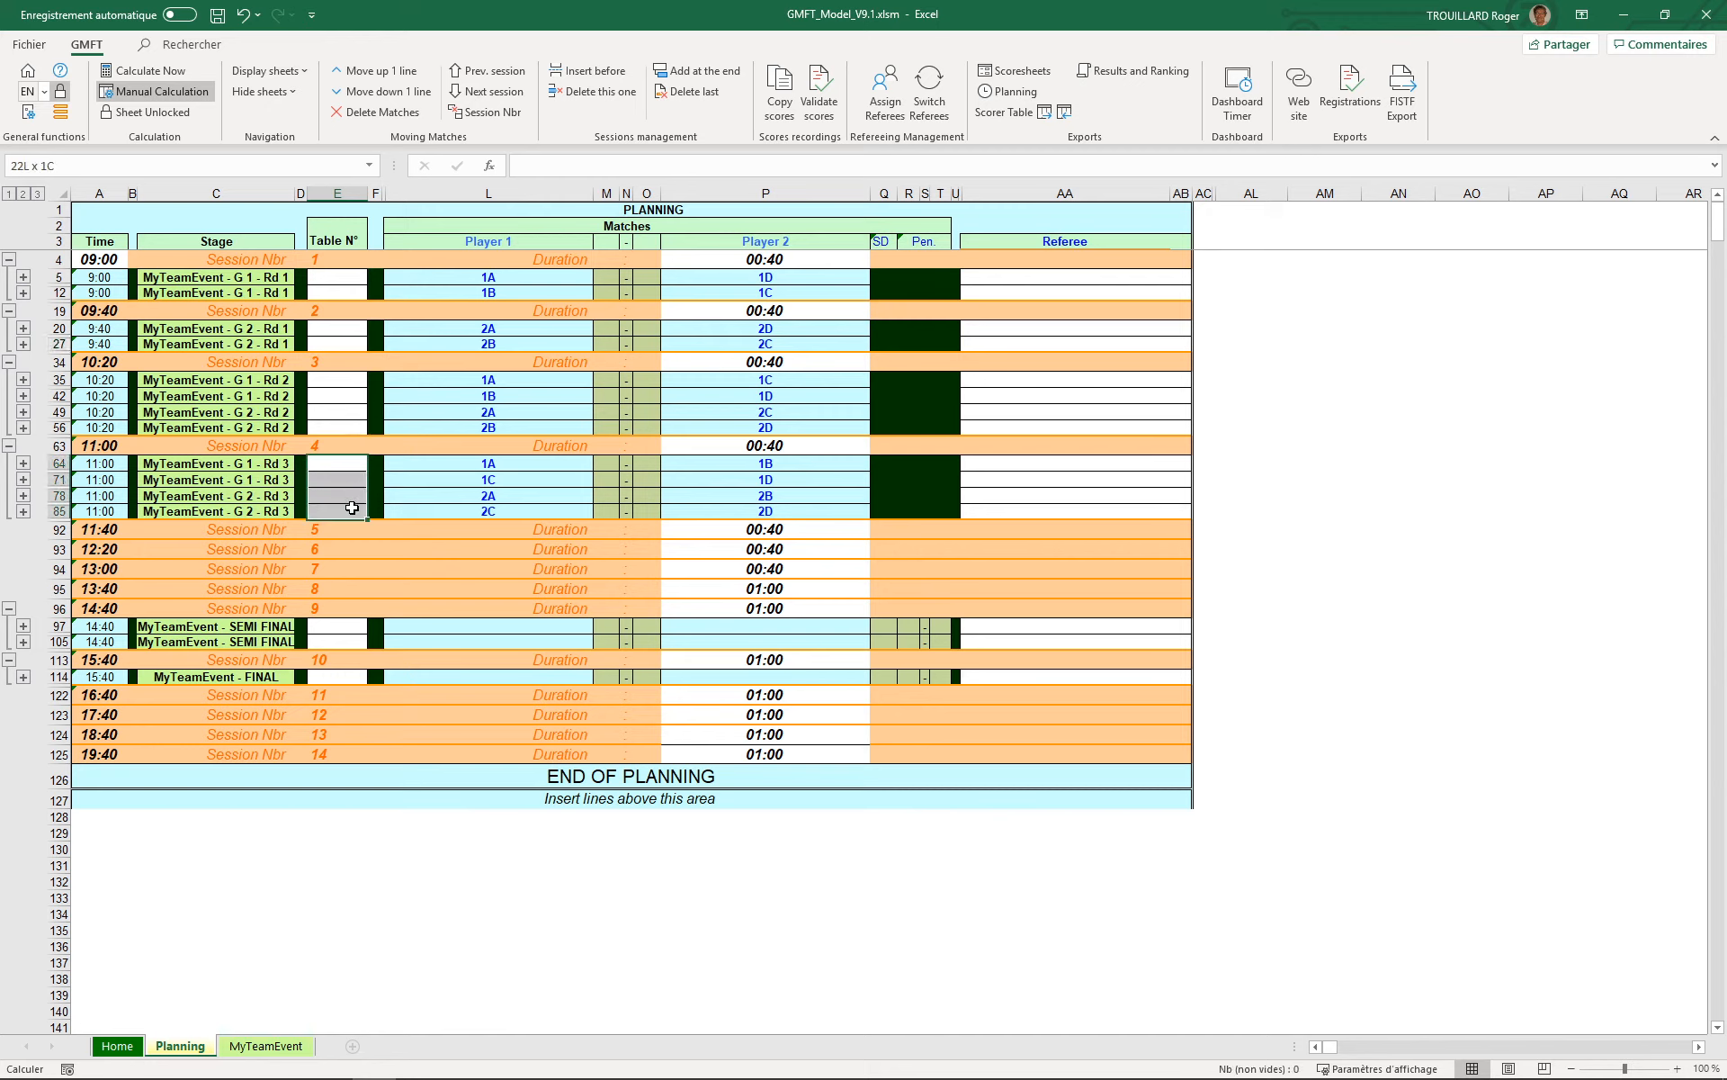
pyautogui.click(495, 90)
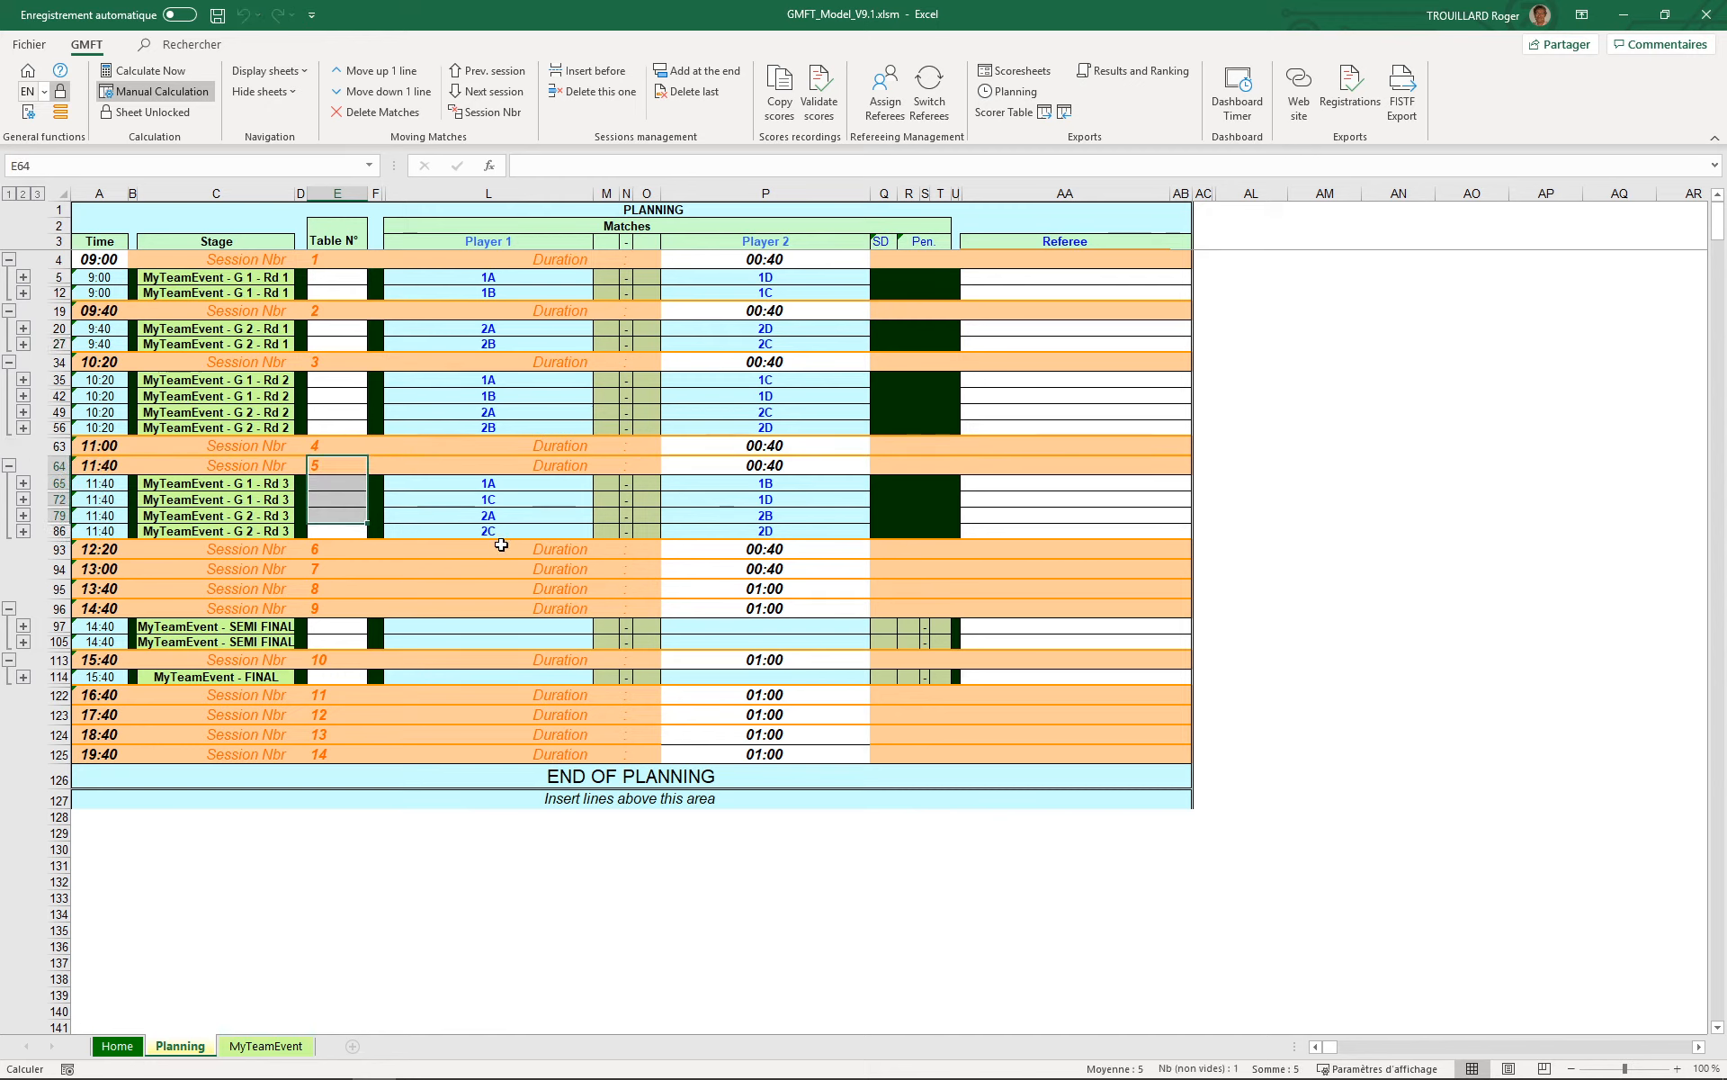
pyautogui.moveTo(347, 412); pyautogui.dragTo(349, 429)
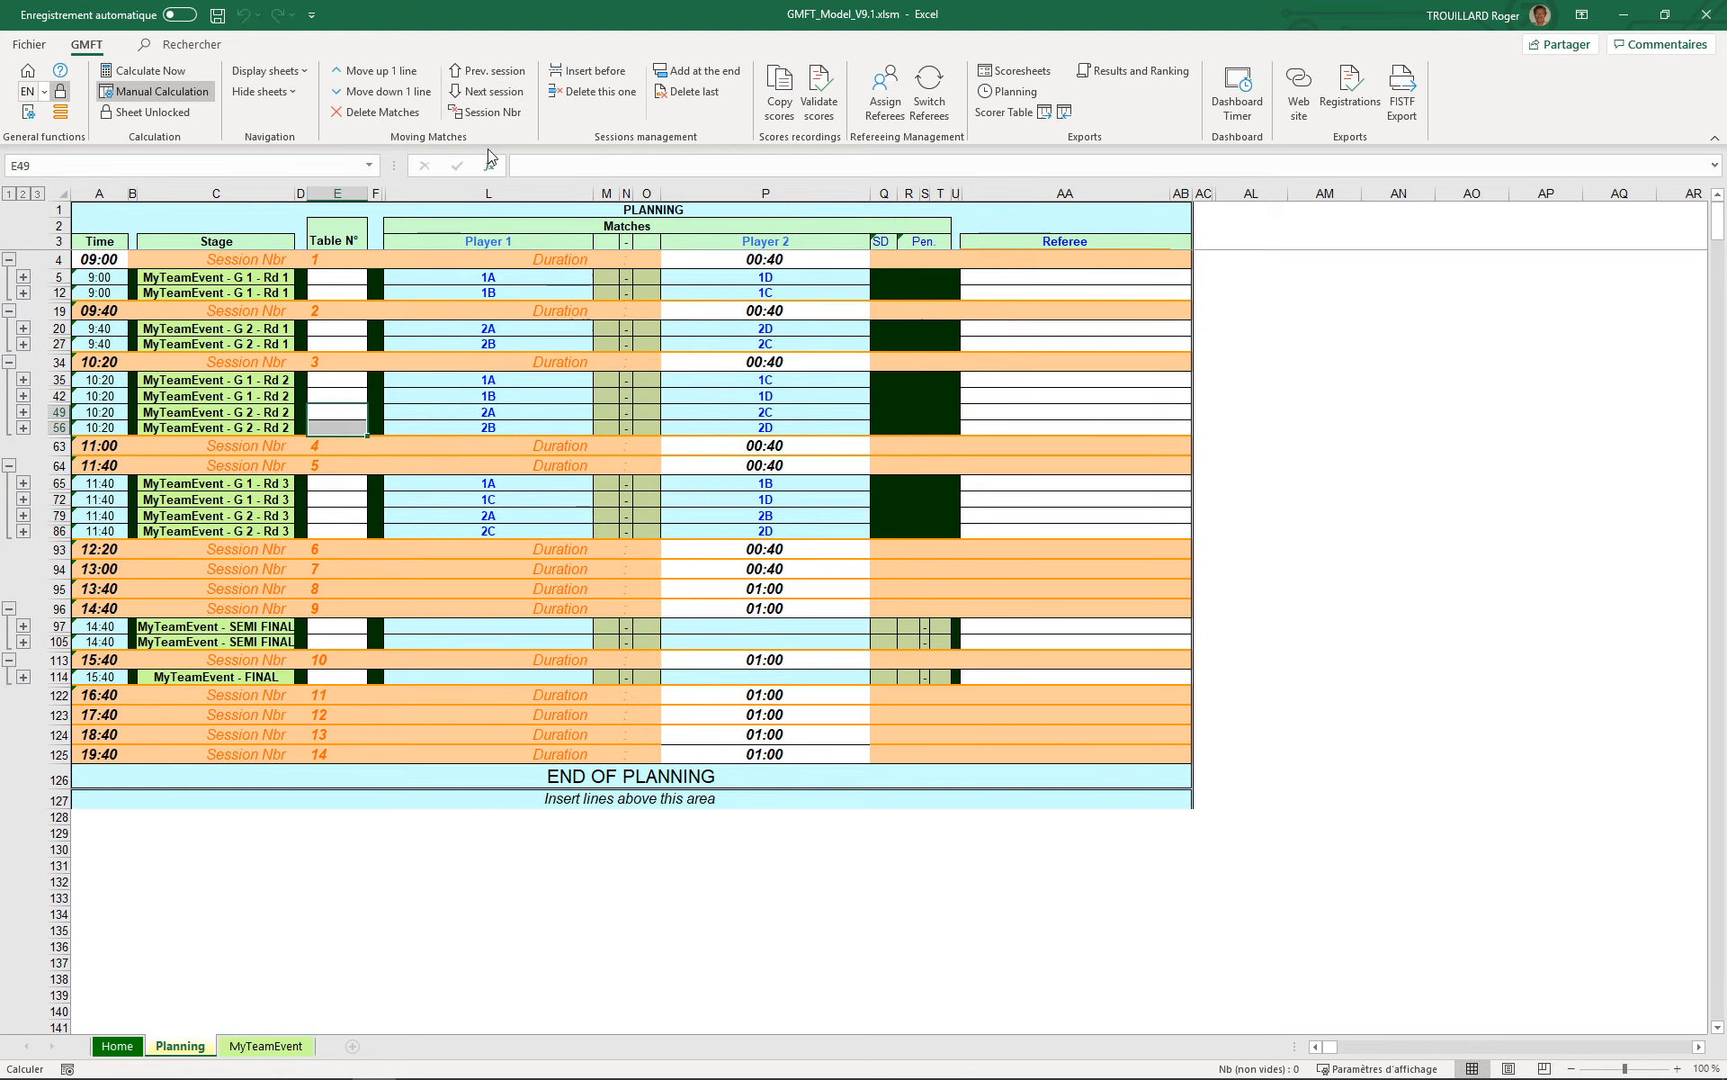
pyautogui.click(495, 90)
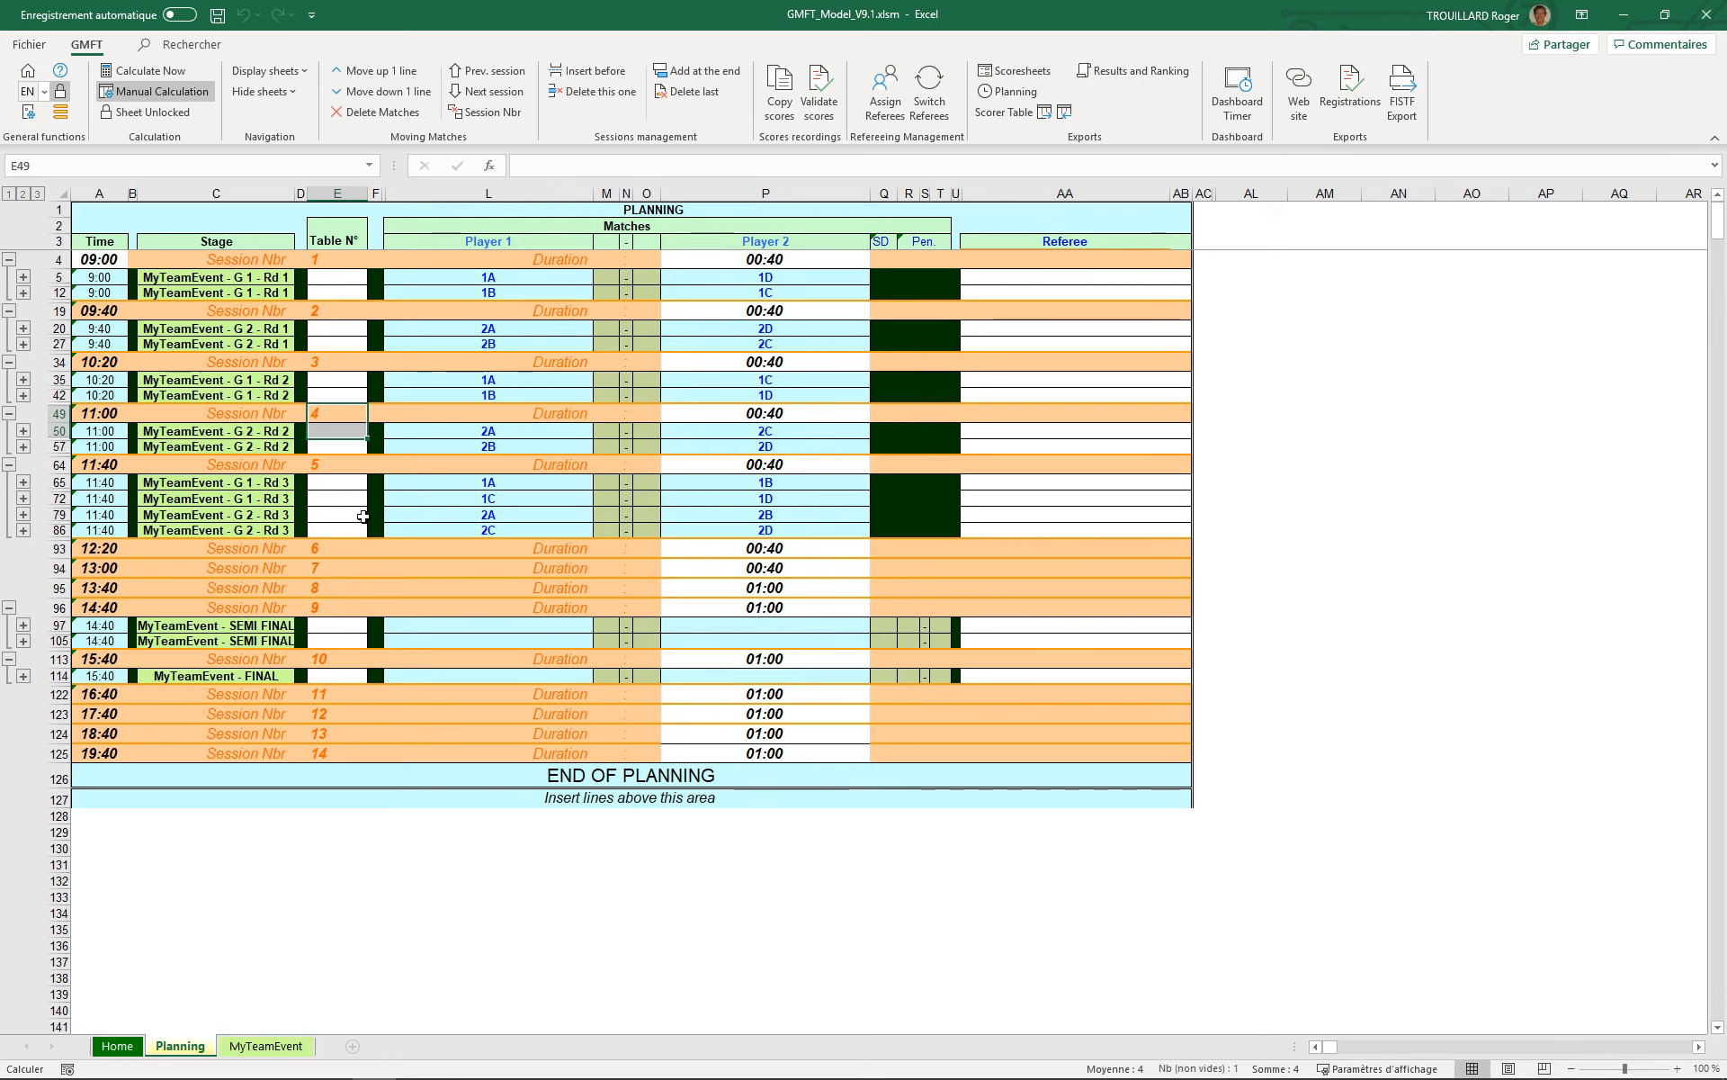
# Step: Move the two G 2 - Rd 3 matches from session 5 to session 6 and select session 7
pyautogui.moveTo(338, 515); pyautogui.dragTo(338, 530)
pyautogui.click(501, 99)
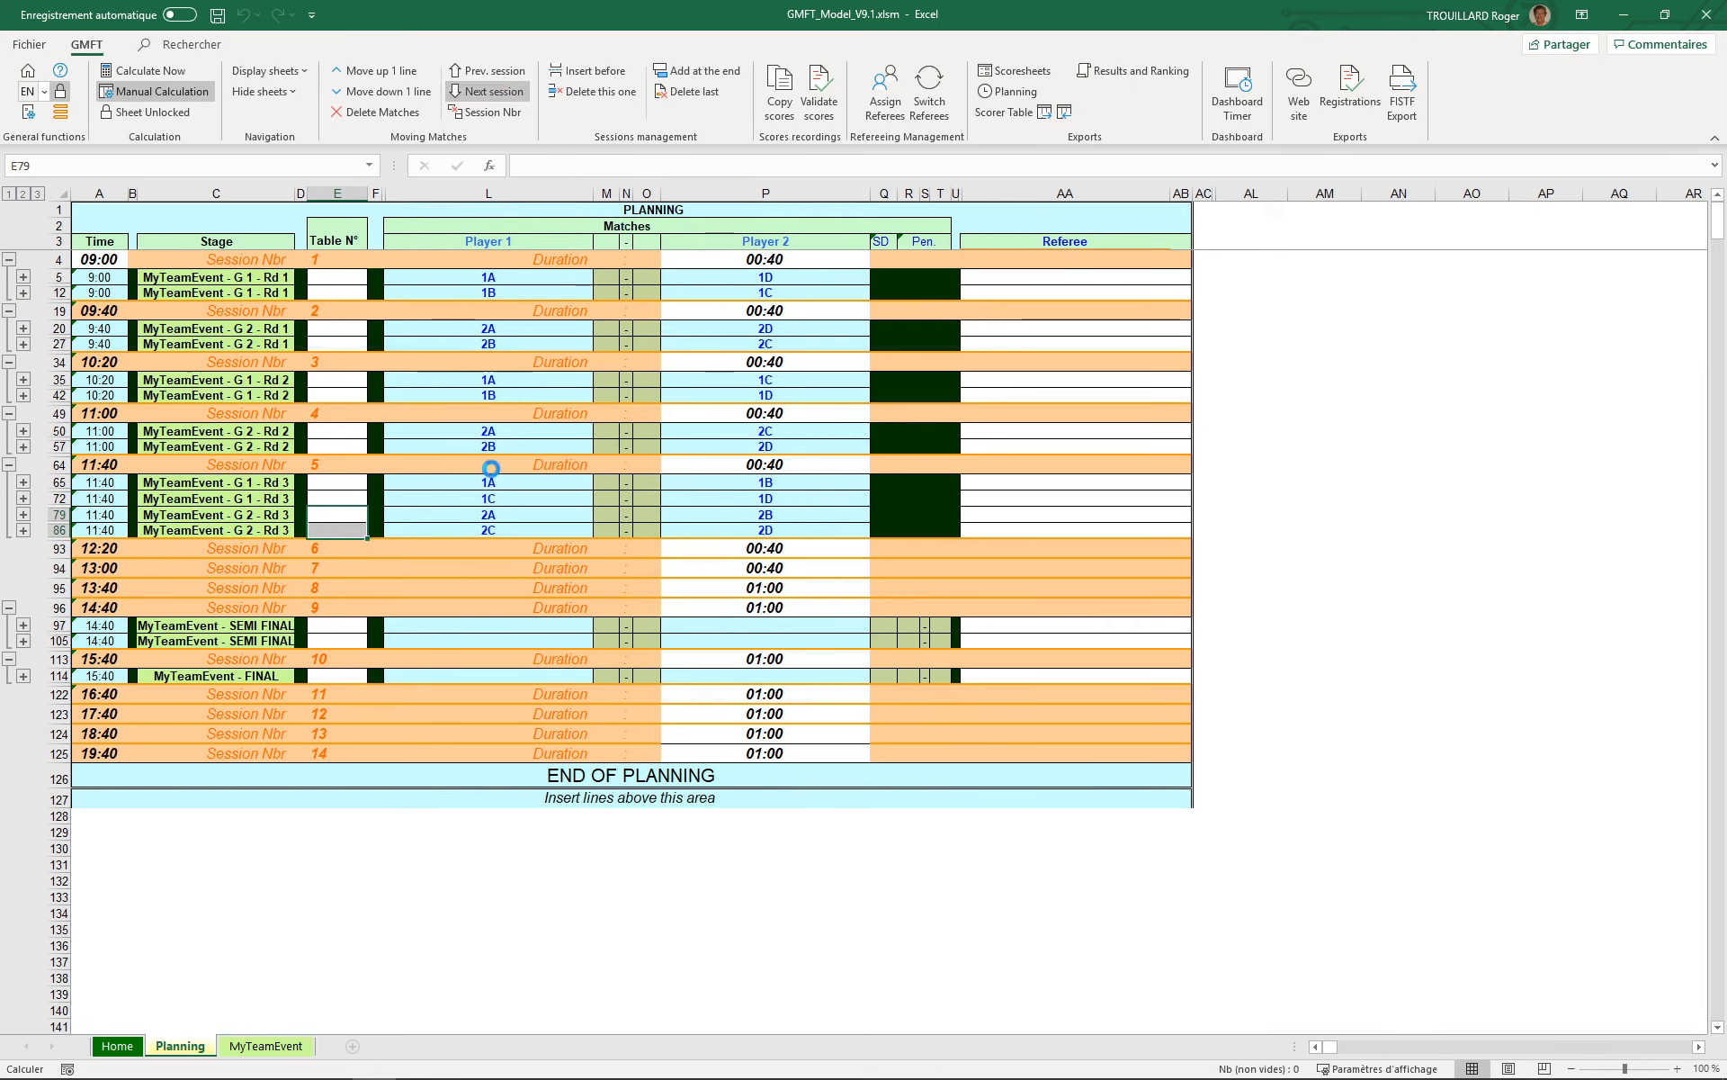
pyautogui.click(329, 565)
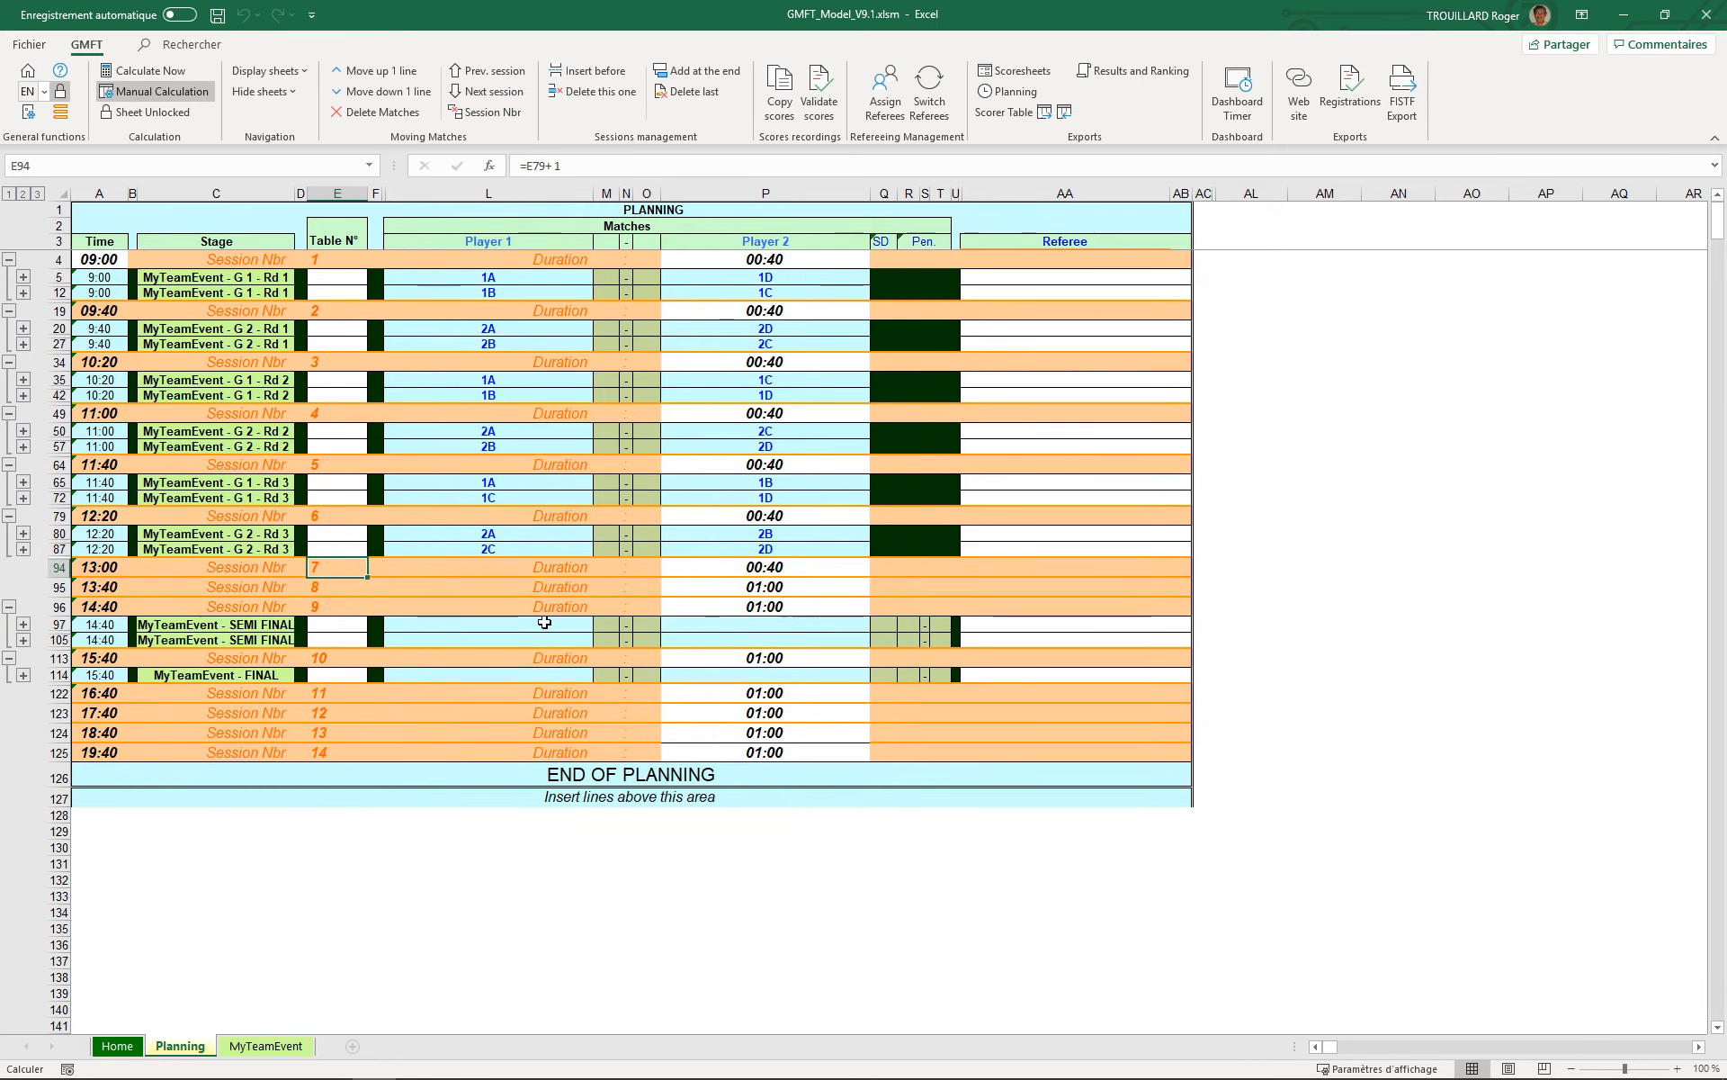
# Step: Delete the selected empty session 7 from the planning and set the duration of session 1 to 01:00
pyautogui.click(569, 90)
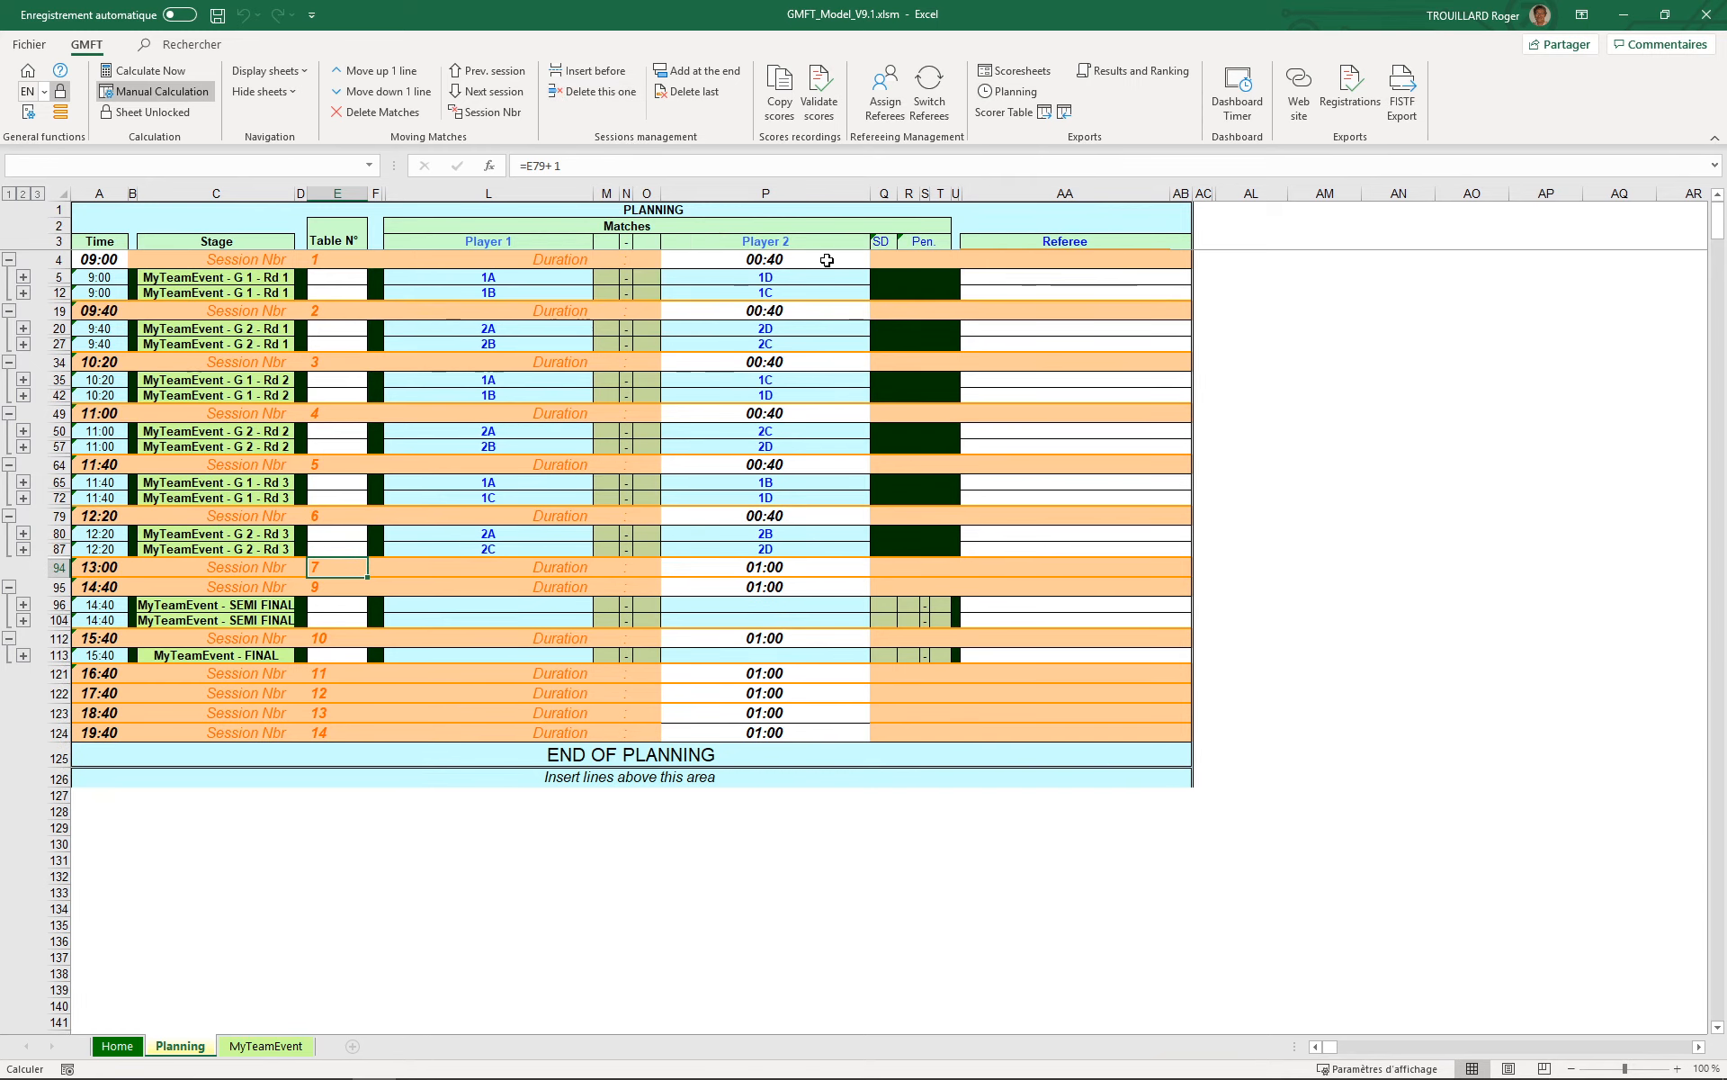
pyautogui.click(866, 260)
pyautogui.click(879, 261)
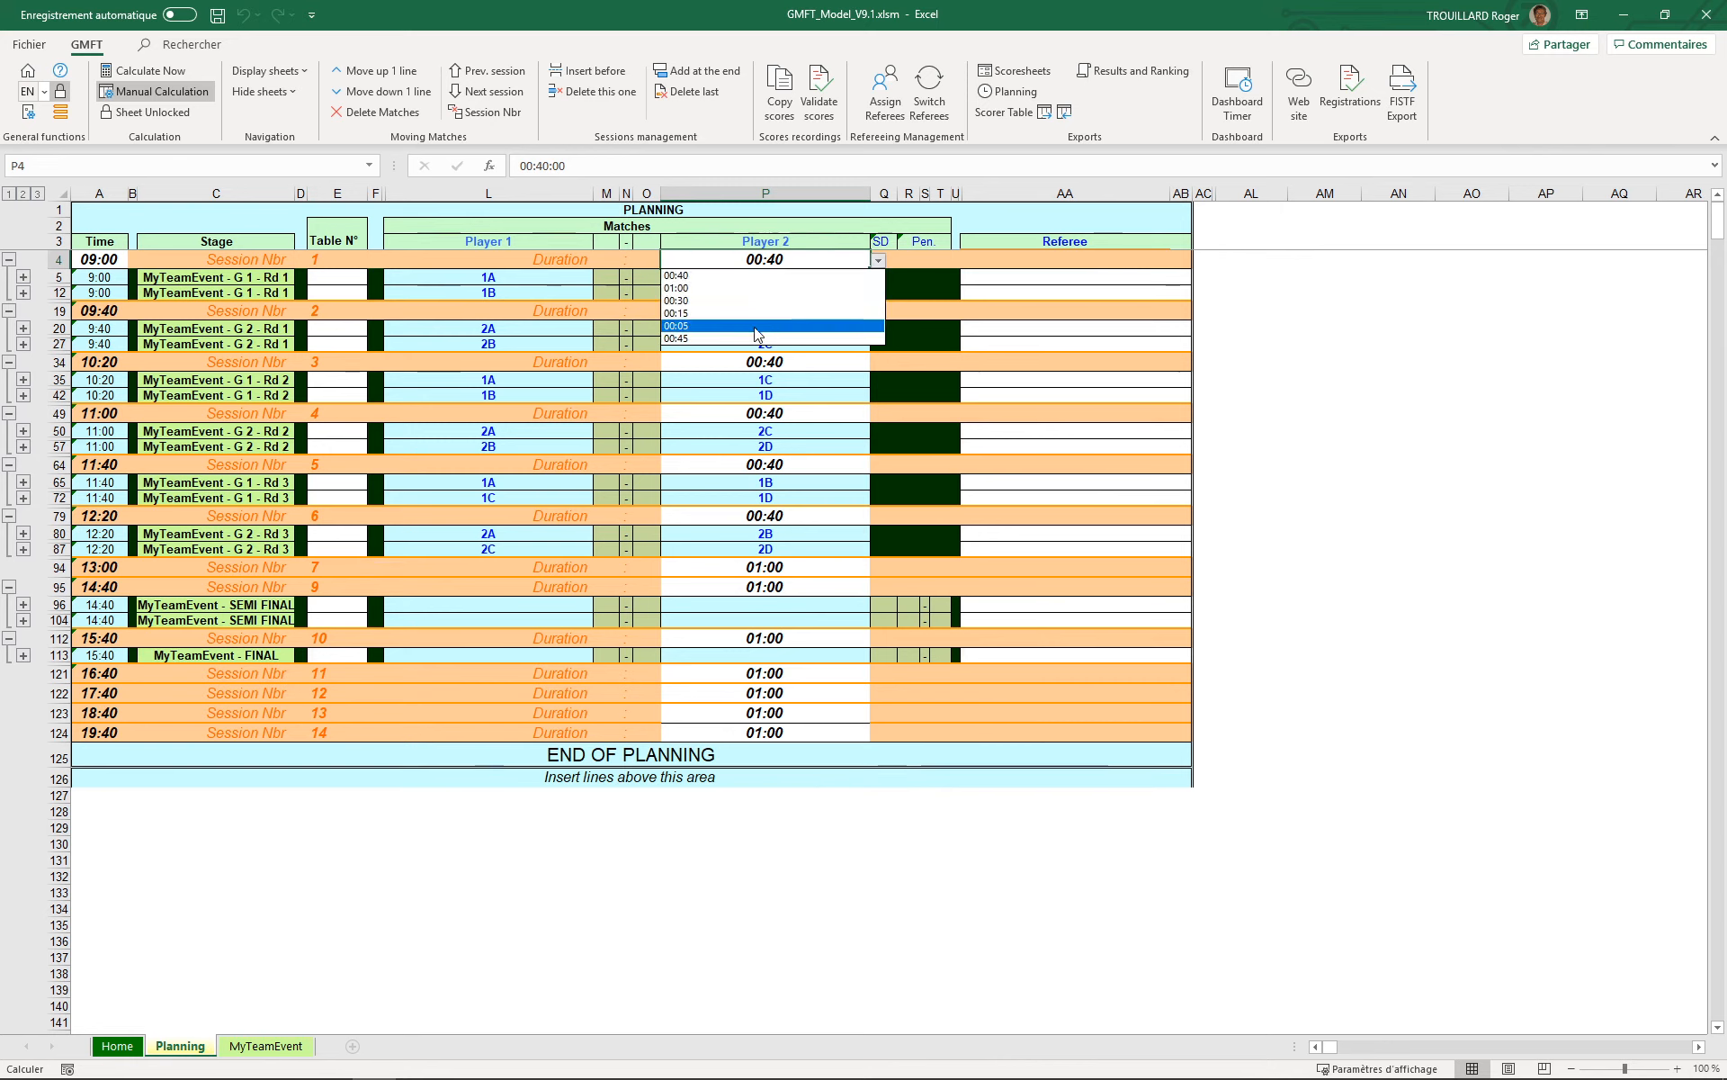
pyautogui.click(729, 339)
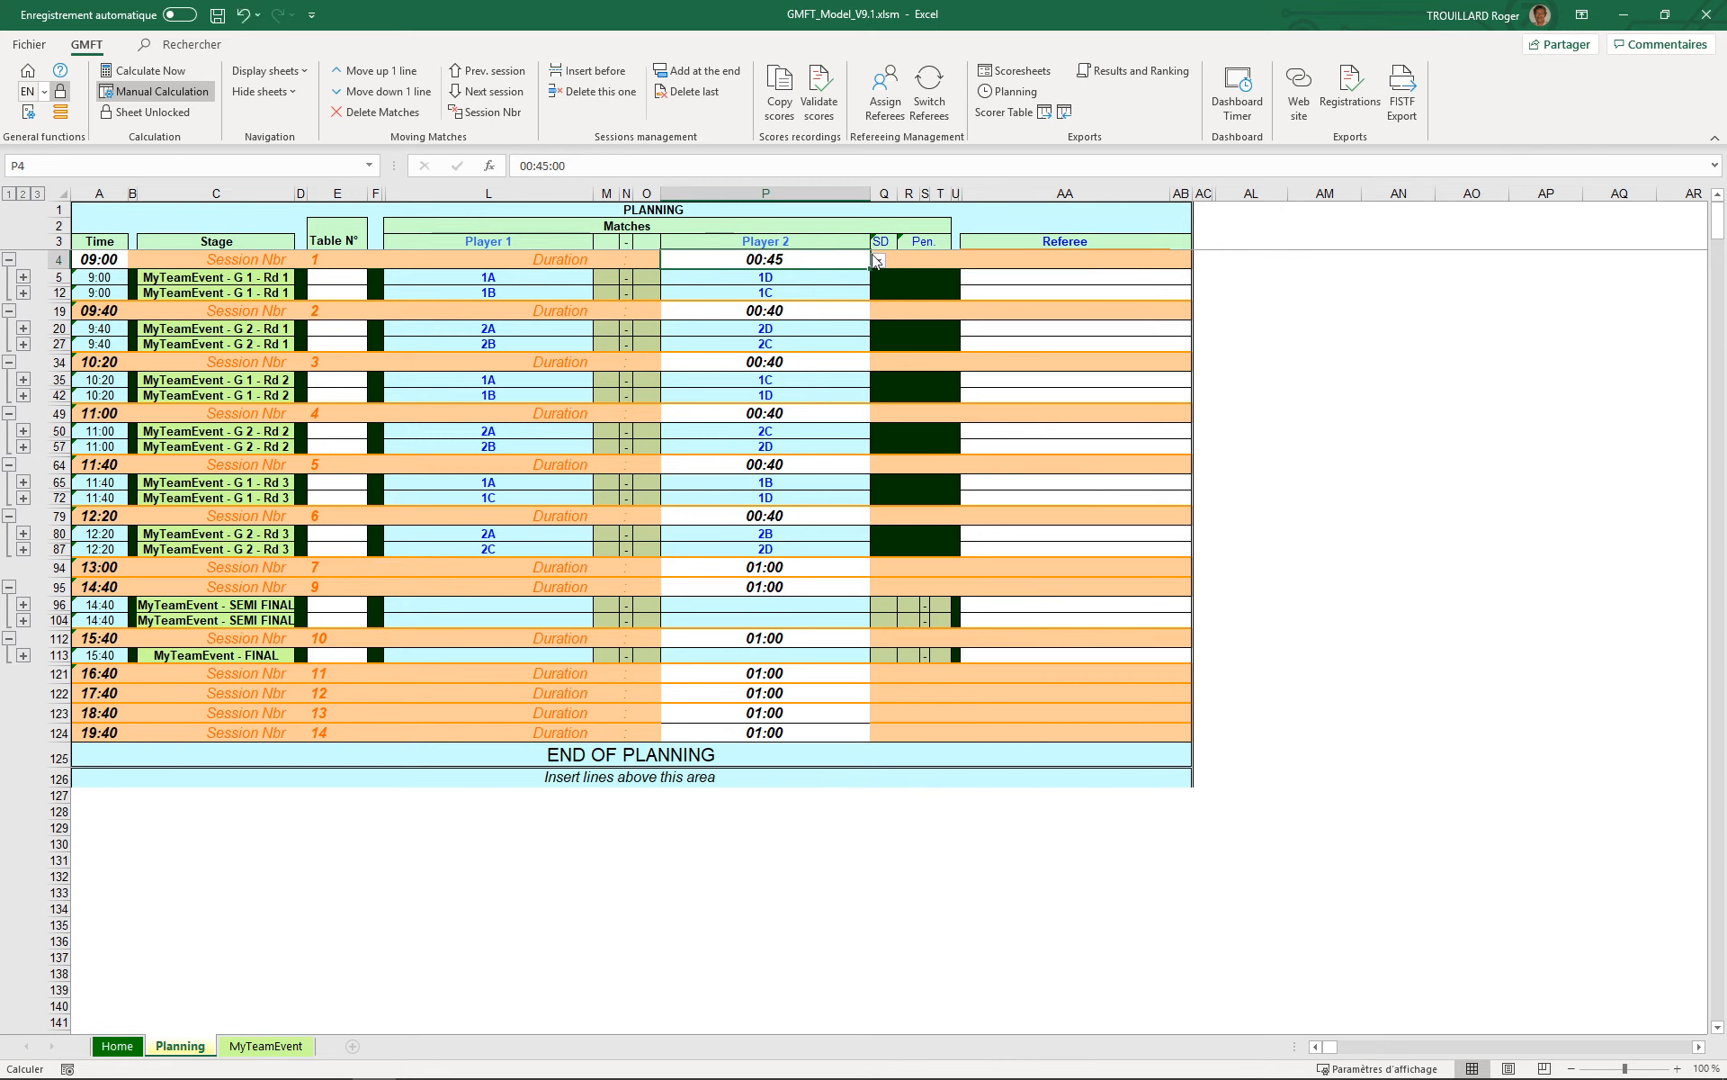
pyautogui.click(878, 261)
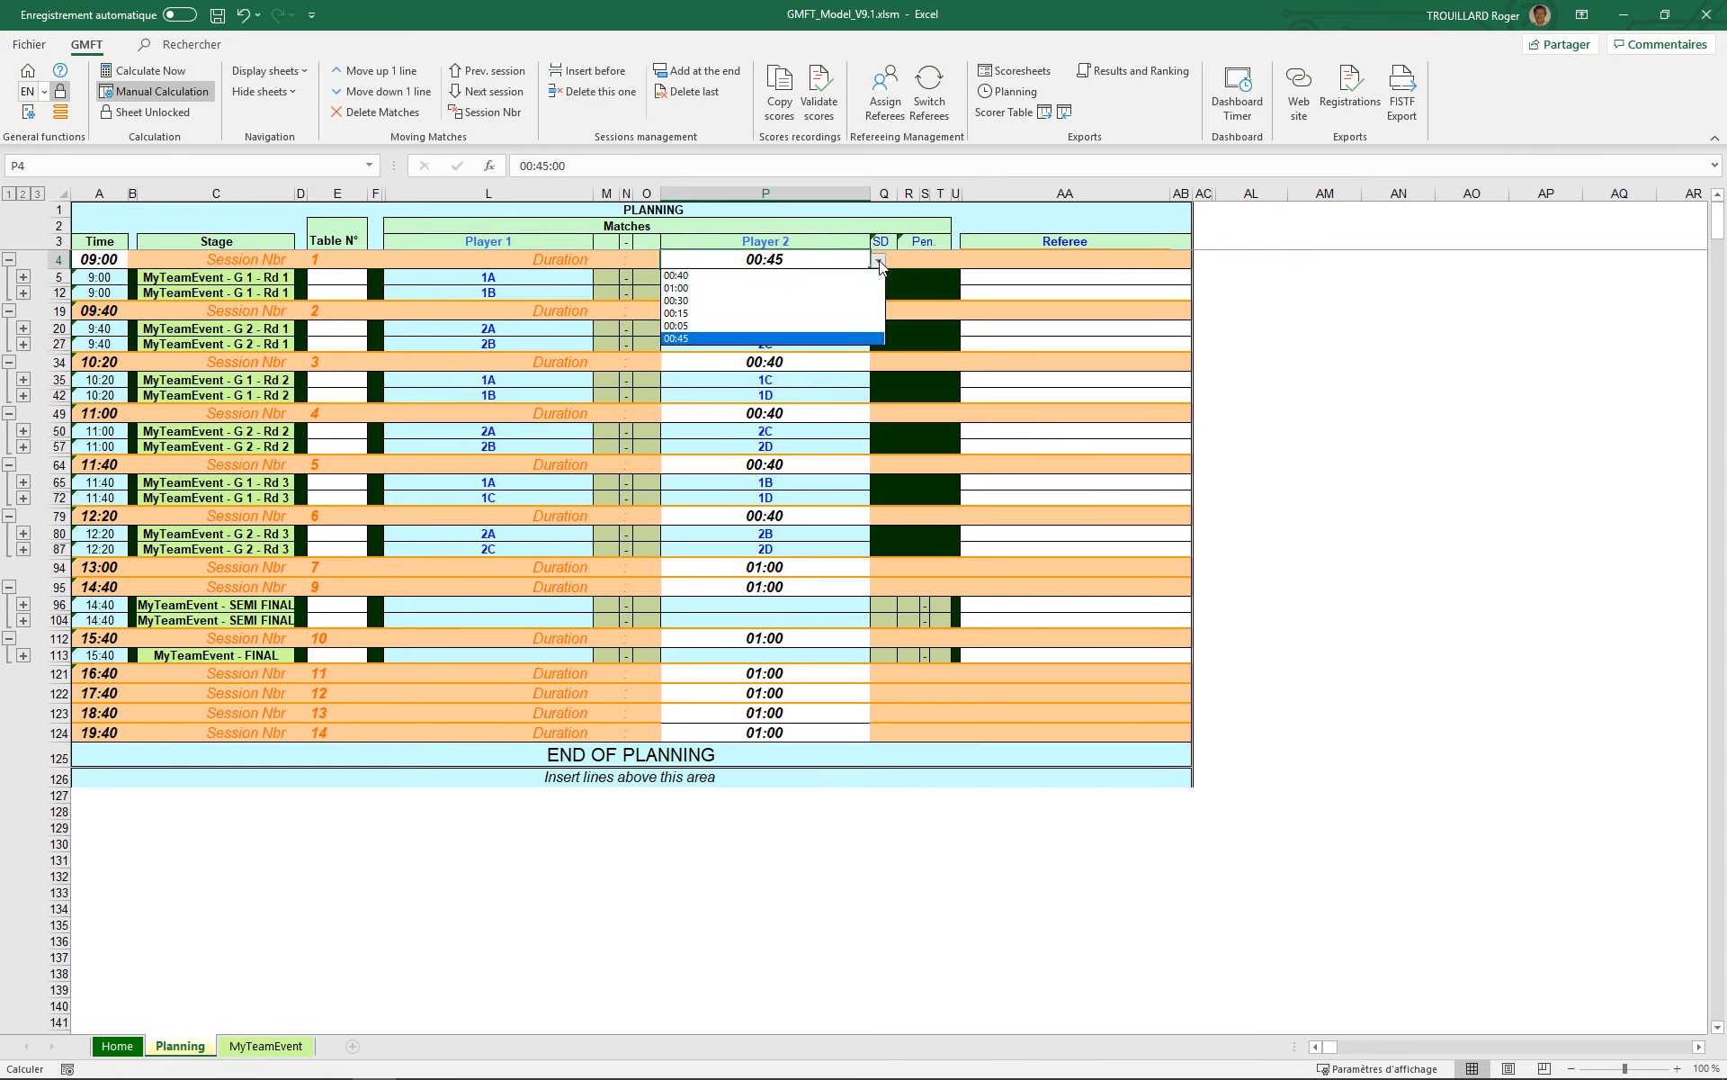
pyautogui.click(774, 289)
# Step: Set the durations of sessions 2 and 3 to 01:00
pyautogui.click(841, 315)
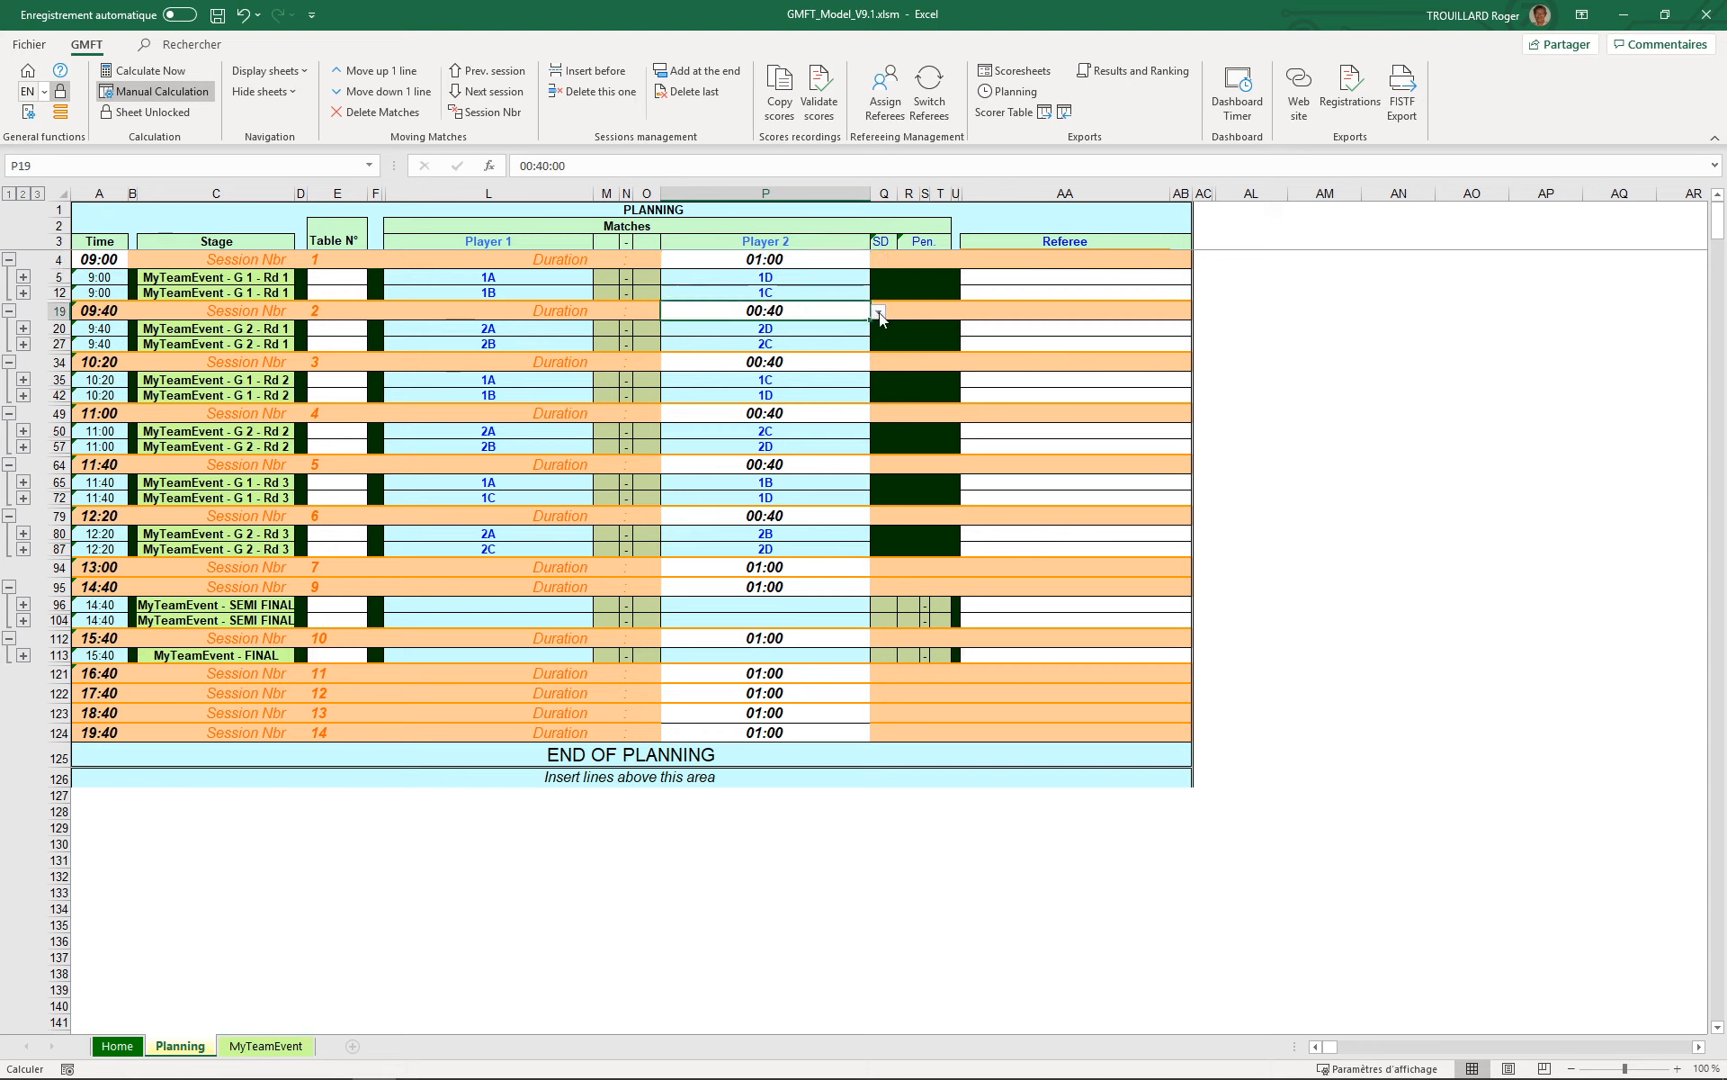
pyautogui.click(878, 311)
pyautogui.click(791, 339)
pyautogui.click(840, 363)
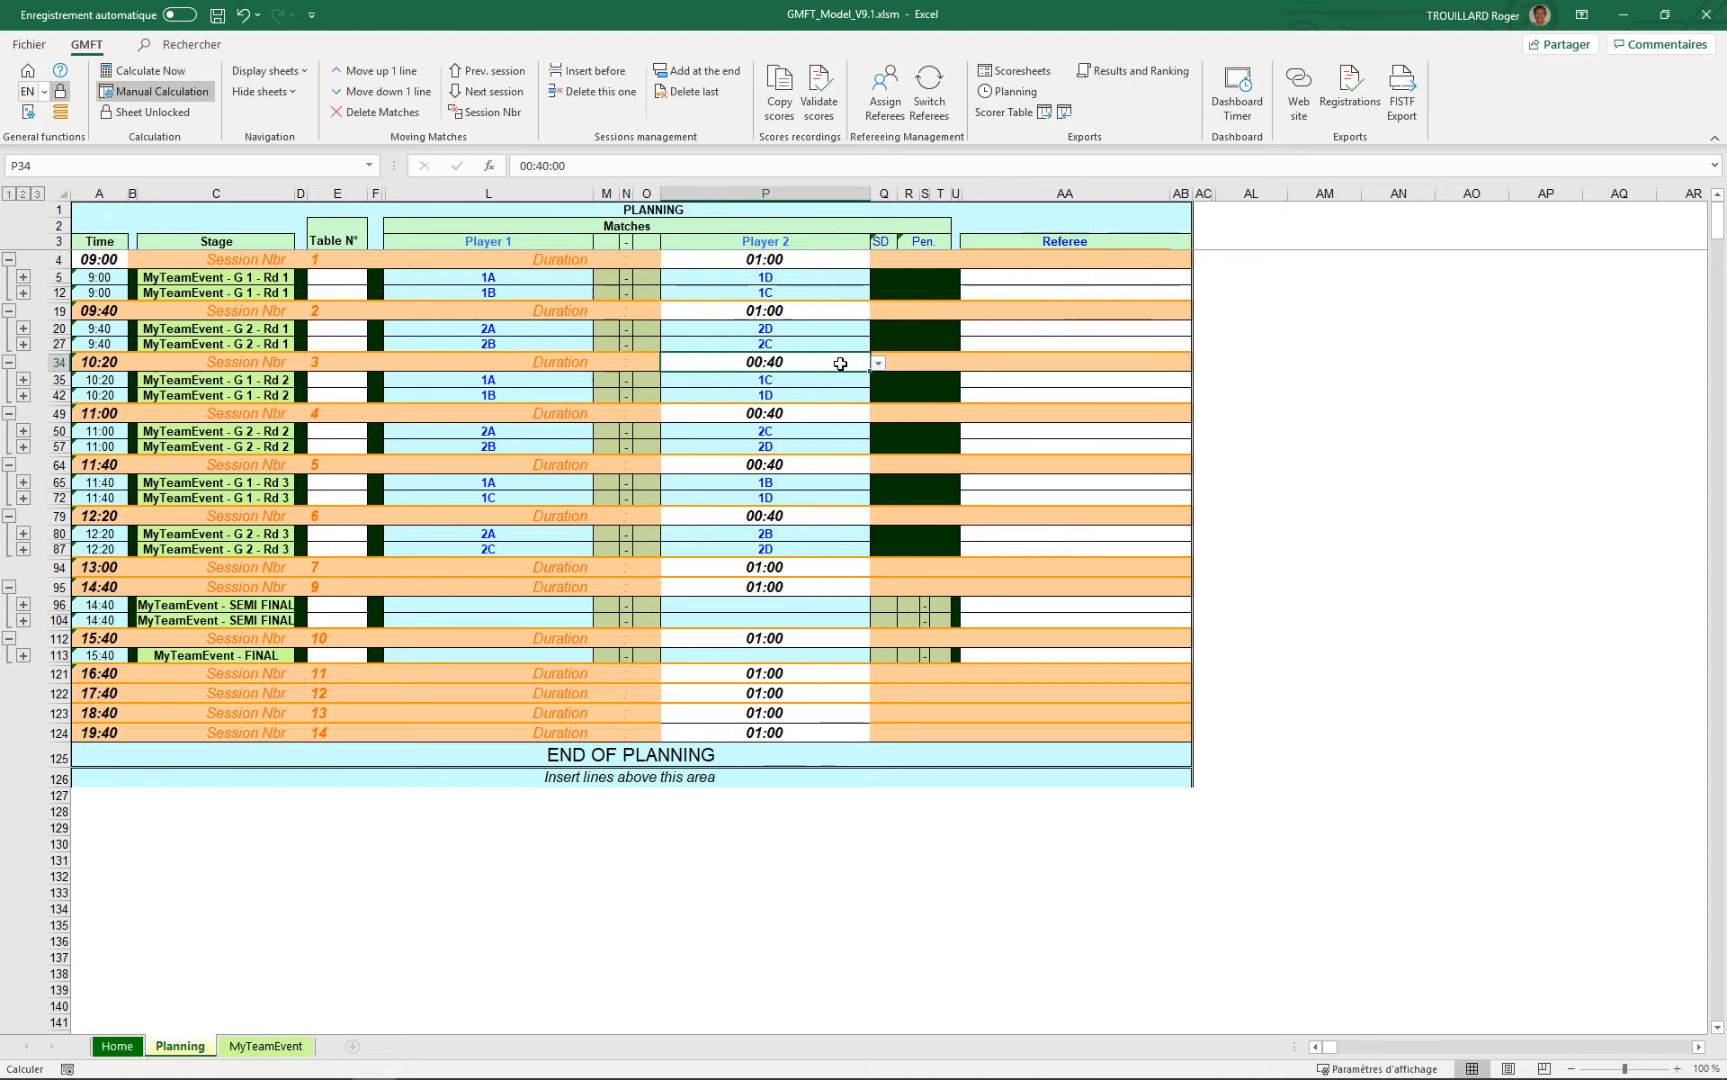
pyautogui.click(881, 367)
pyautogui.click(791, 390)
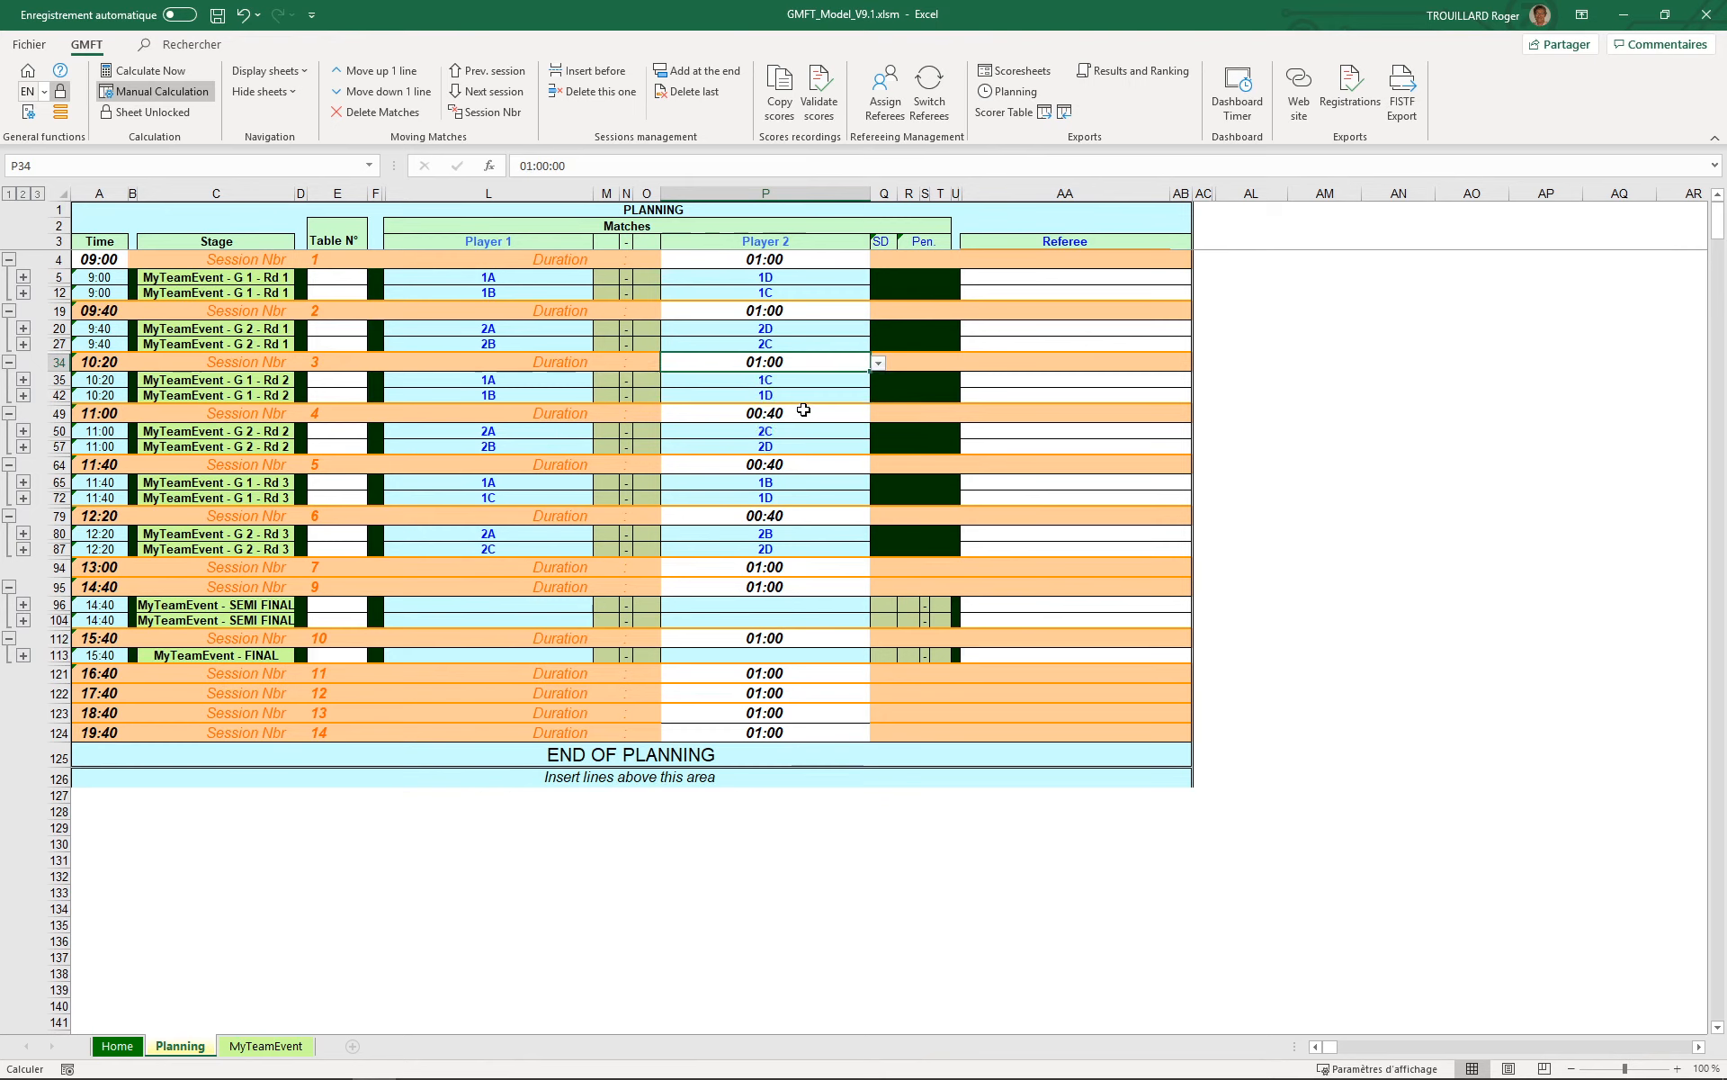
# Step: Set the durations of sessions 4, 5 and 6 to 01:00
pyautogui.click(872, 415)
pyautogui.click(878, 416)
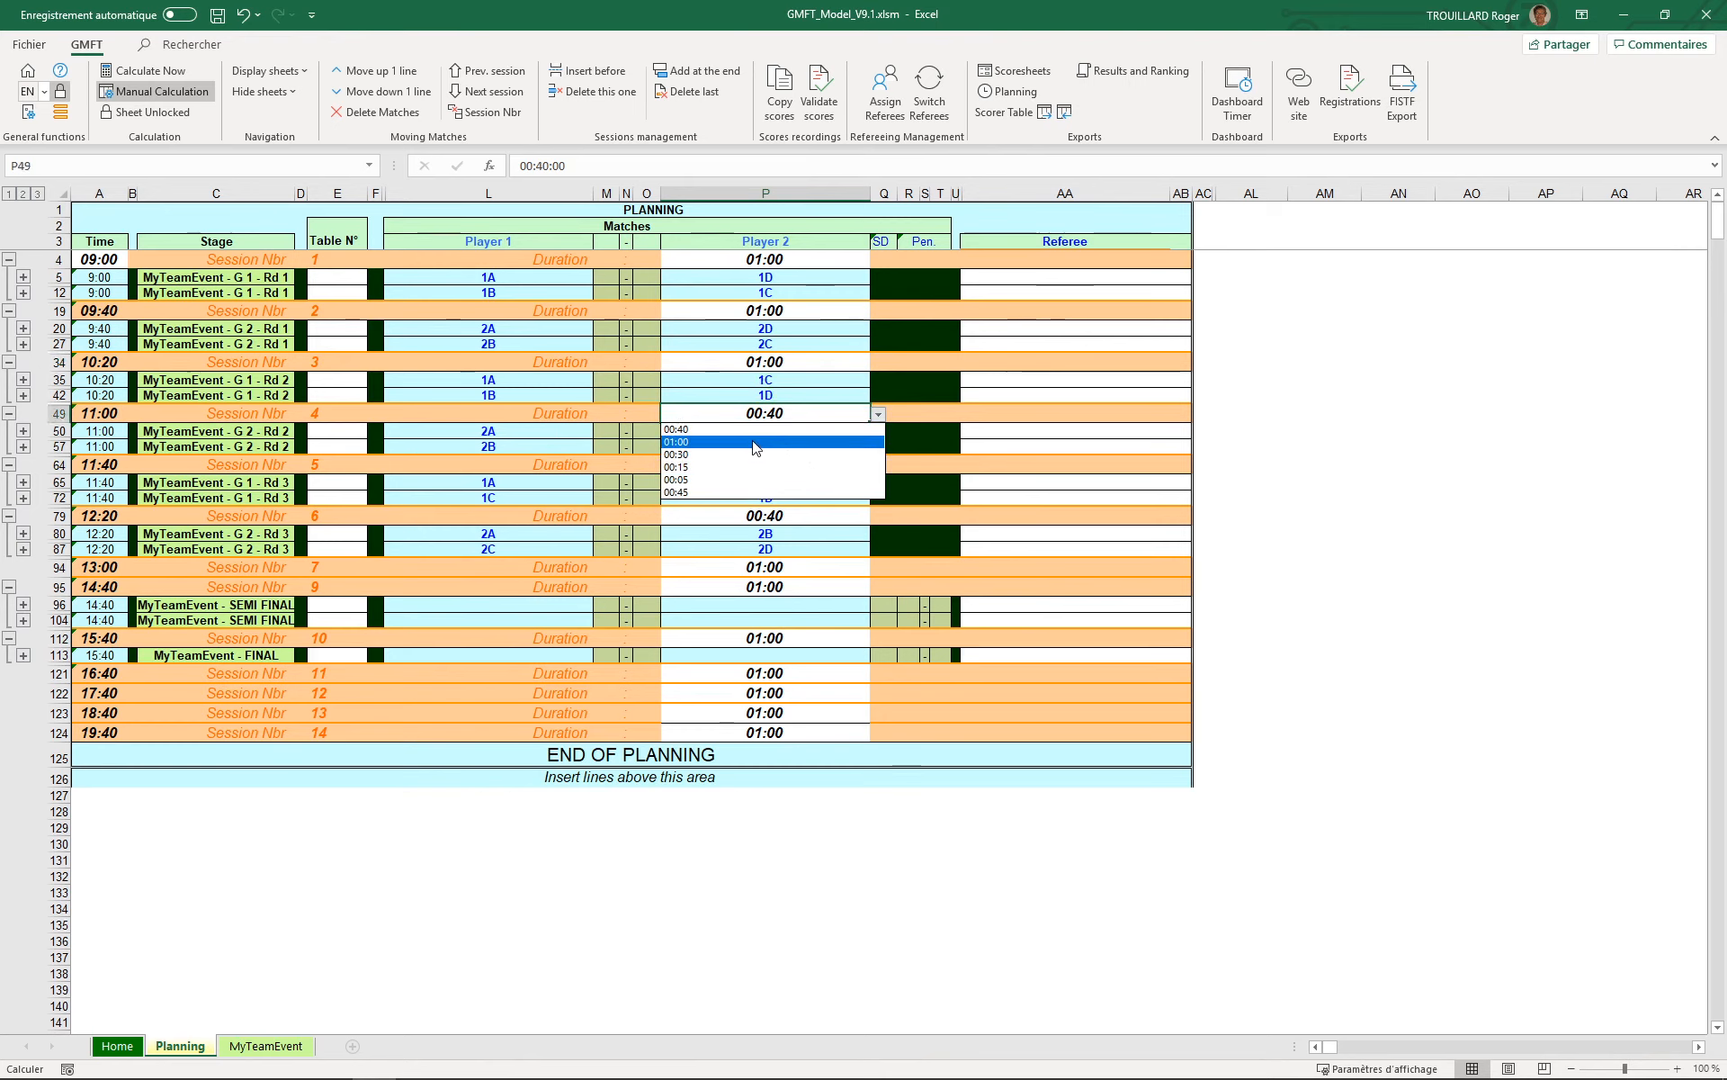
pyautogui.click(806, 442)
pyautogui.click(822, 461)
pyautogui.click(878, 465)
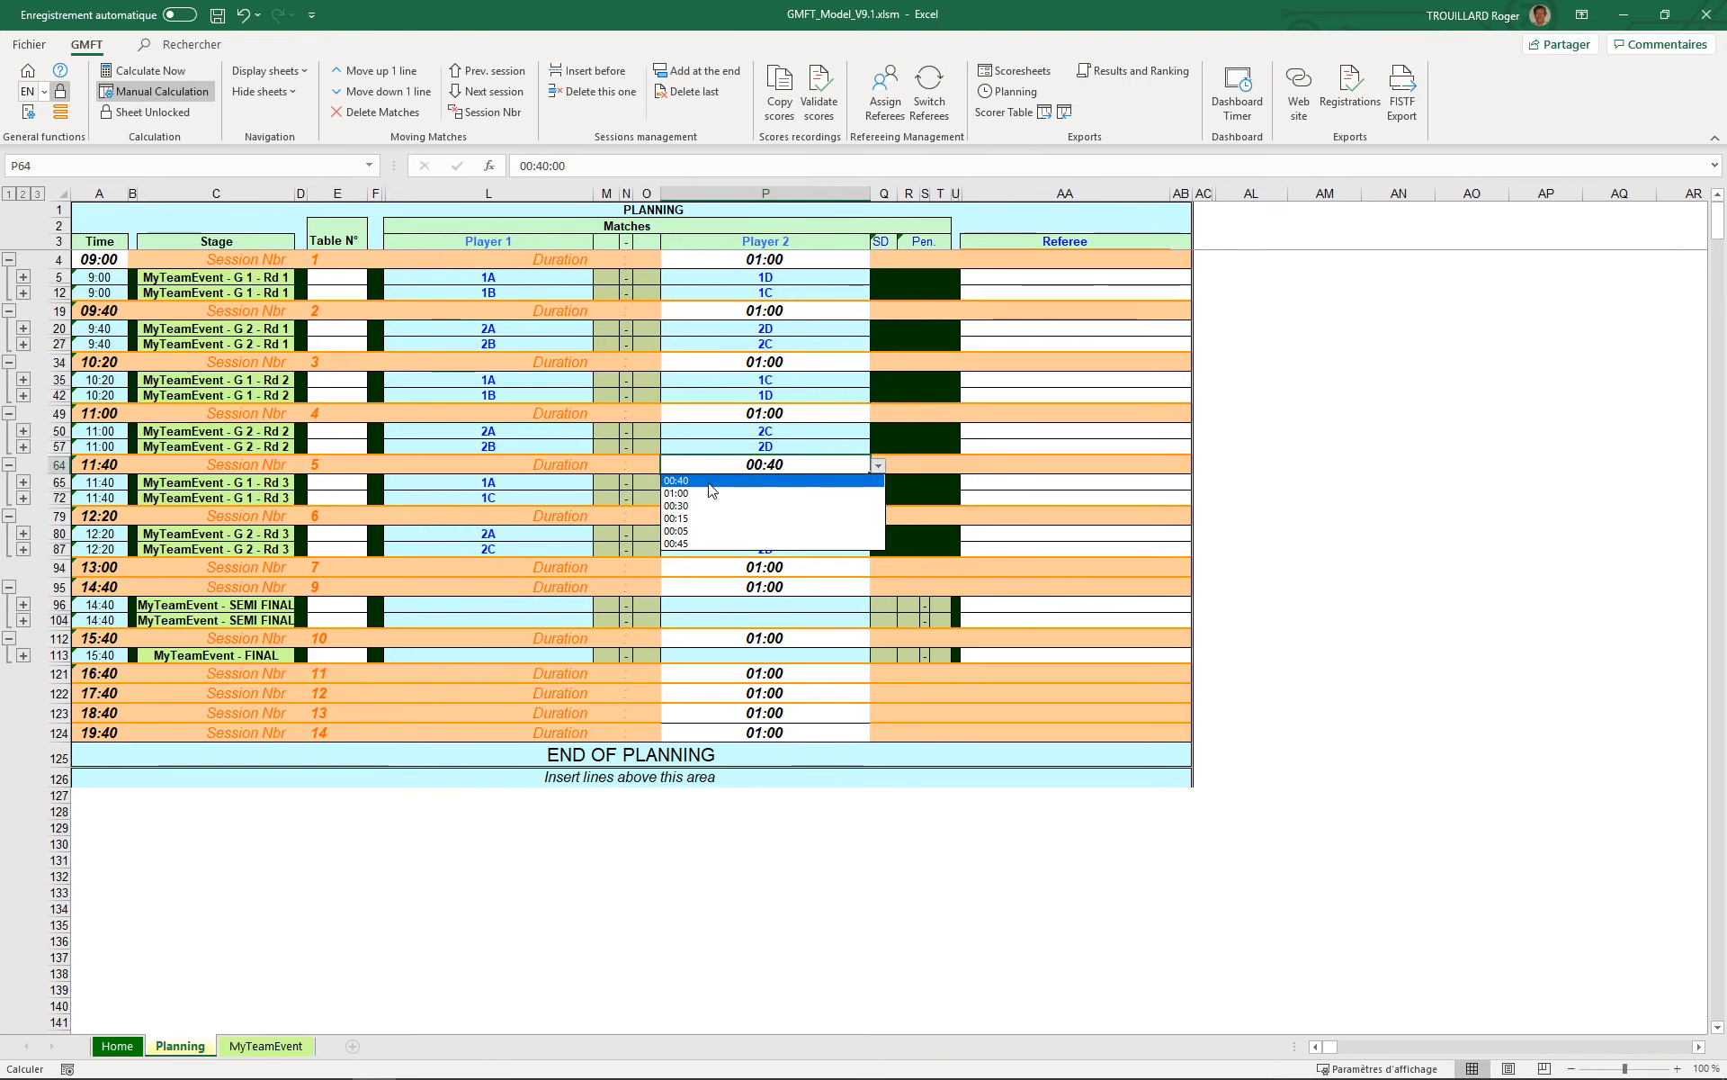
pyautogui.click(790, 493)
pyautogui.click(794, 520)
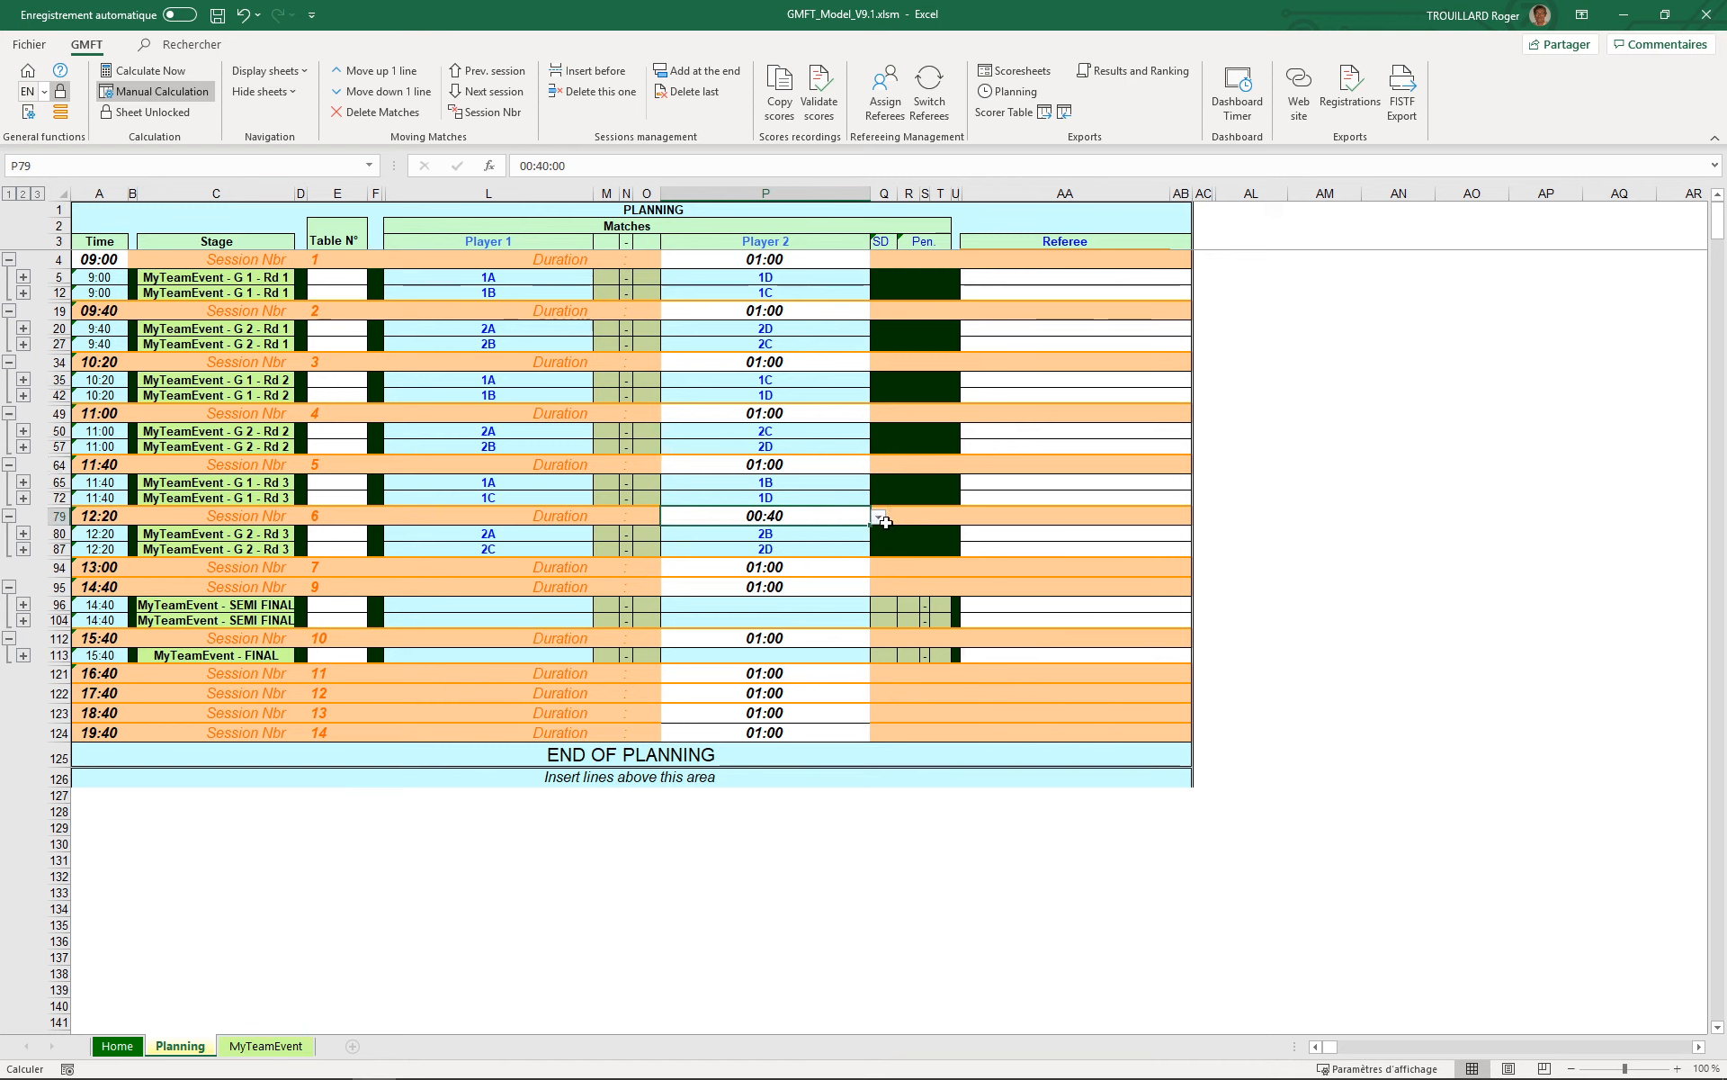
pyautogui.click(879, 517)
pyautogui.click(790, 545)
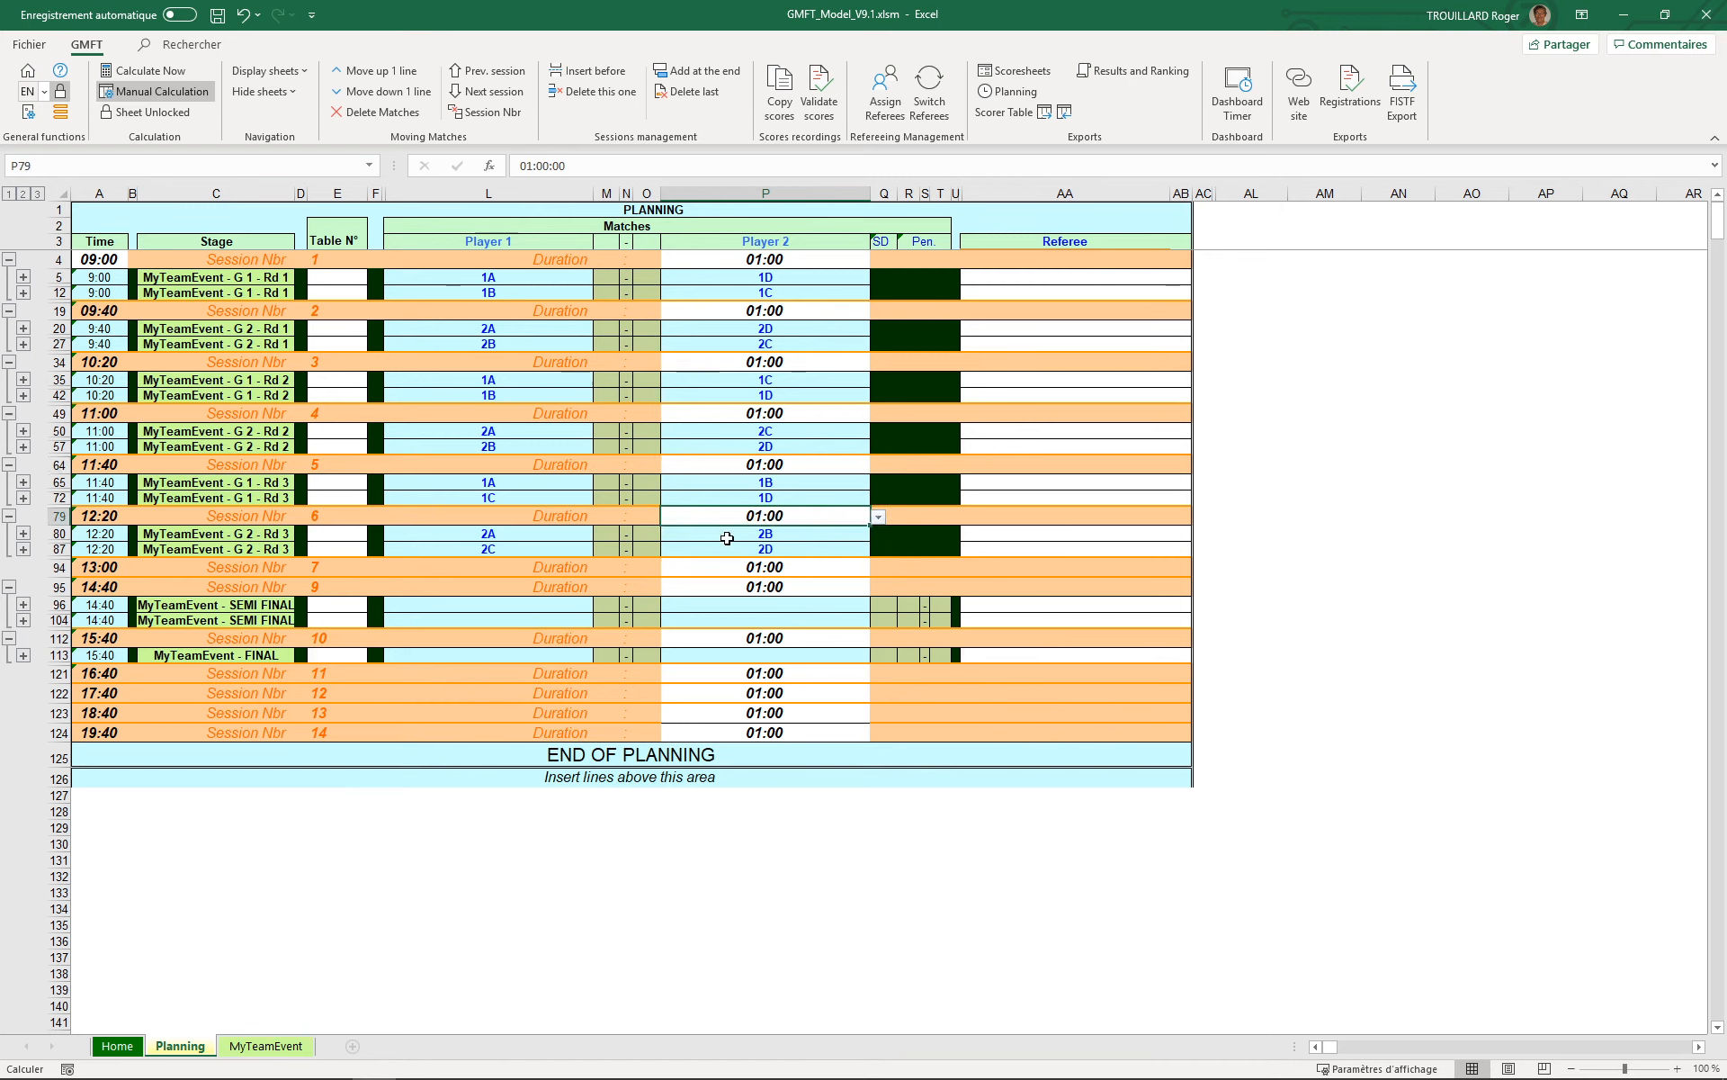
# Step: Assign tables "1 to 4" and "5 to 8" to the two G 1 - Rd 1 team matches in session 1
pyautogui.click(336, 278)
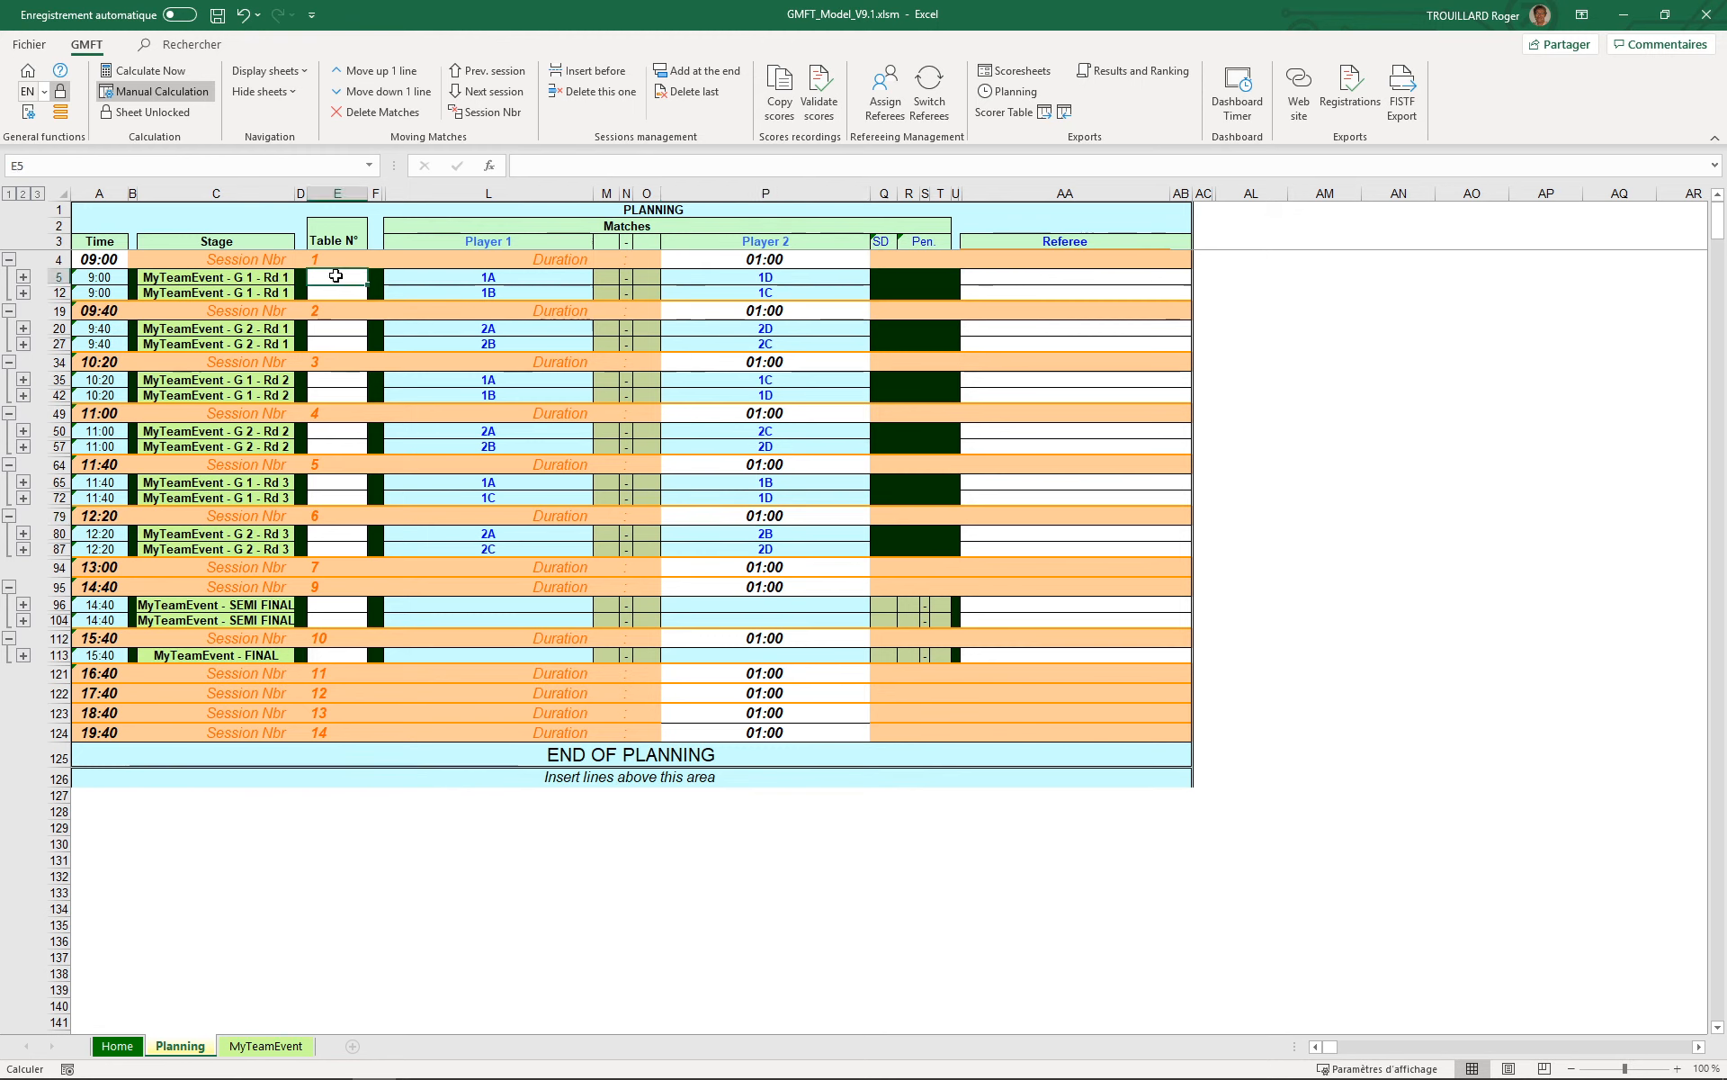
pyautogui.write('1 to')
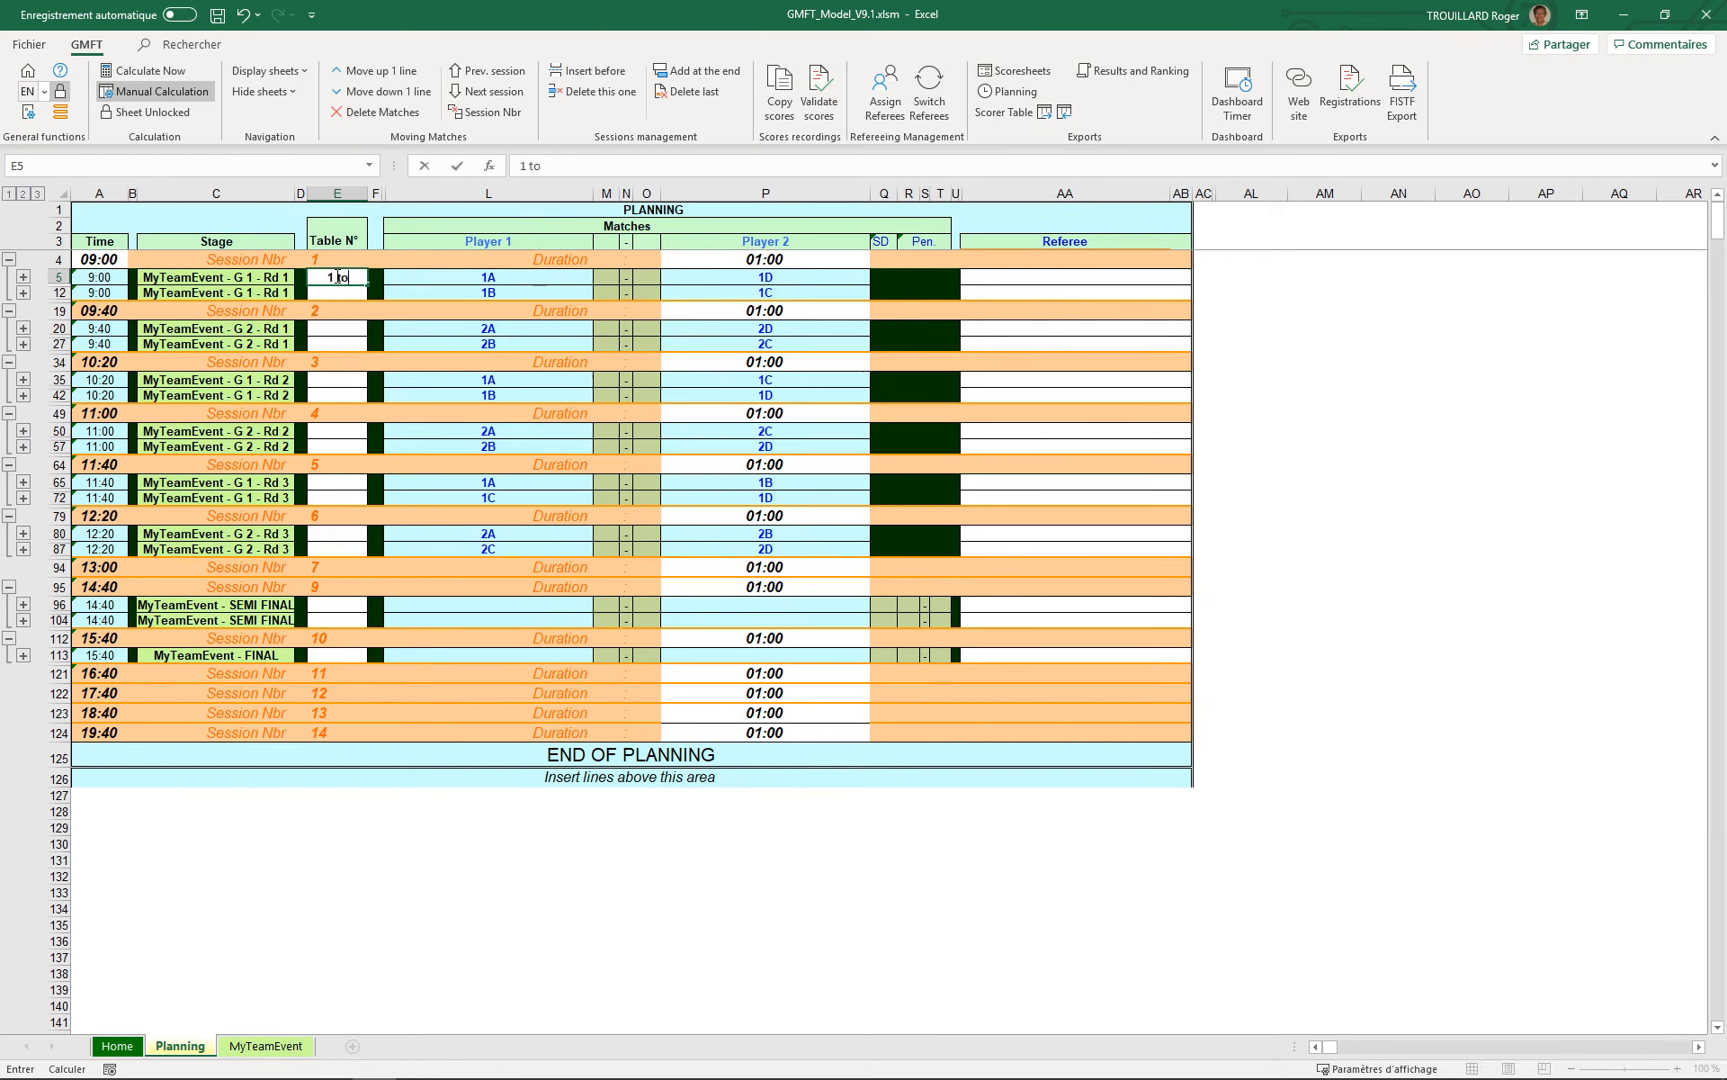
pyautogui.write('4')
pyautogui.click(335, 293)
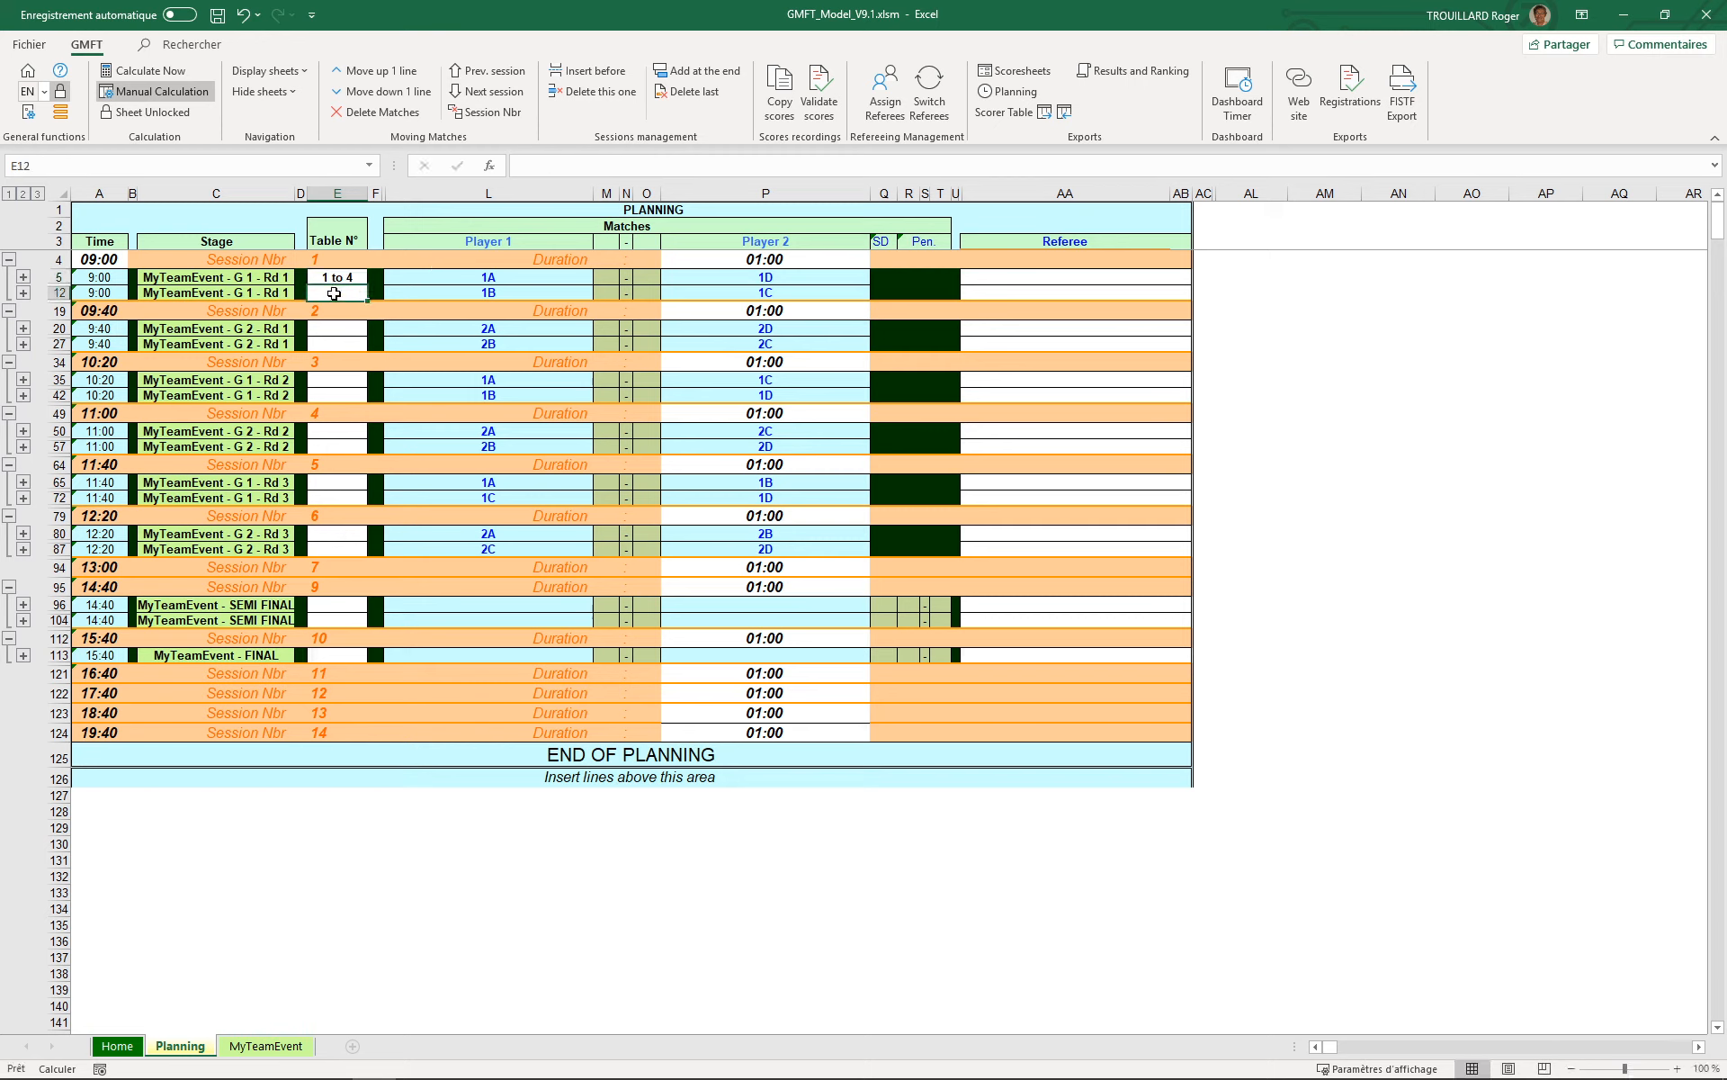
pyautogui.write('5 to ')
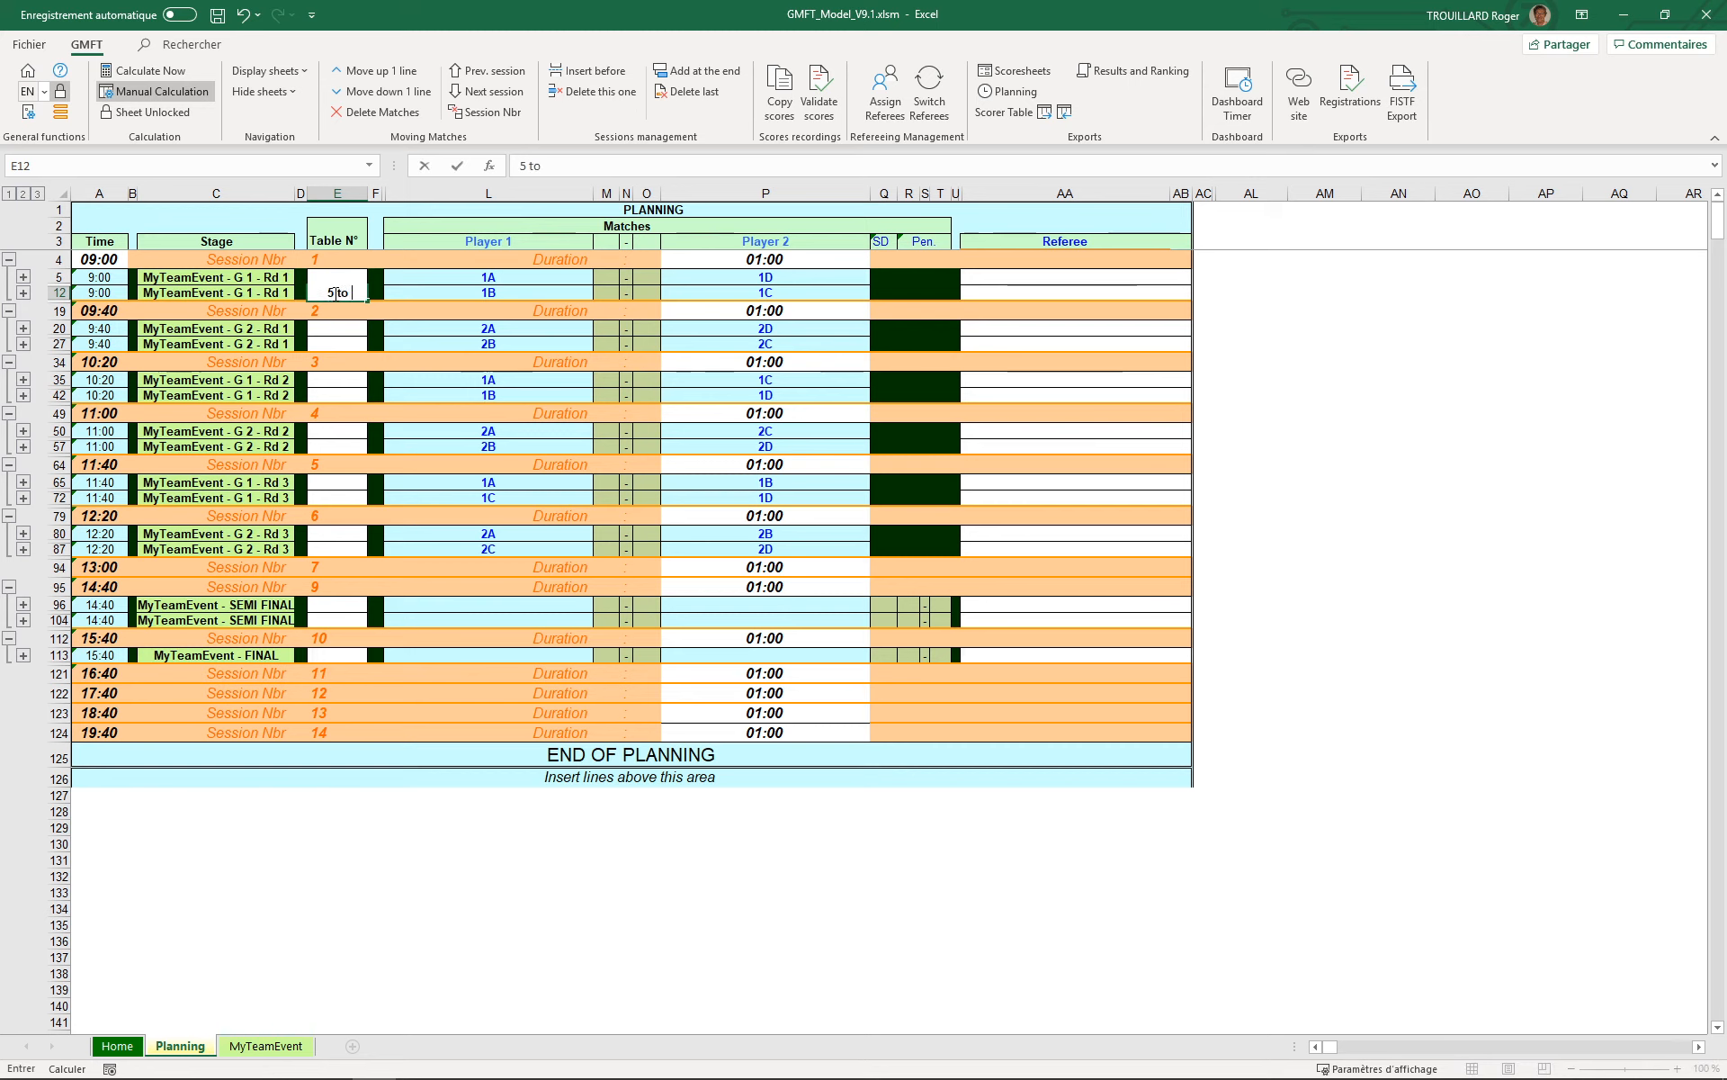
pyautogui.write('8')
pyautogui.press('Return')
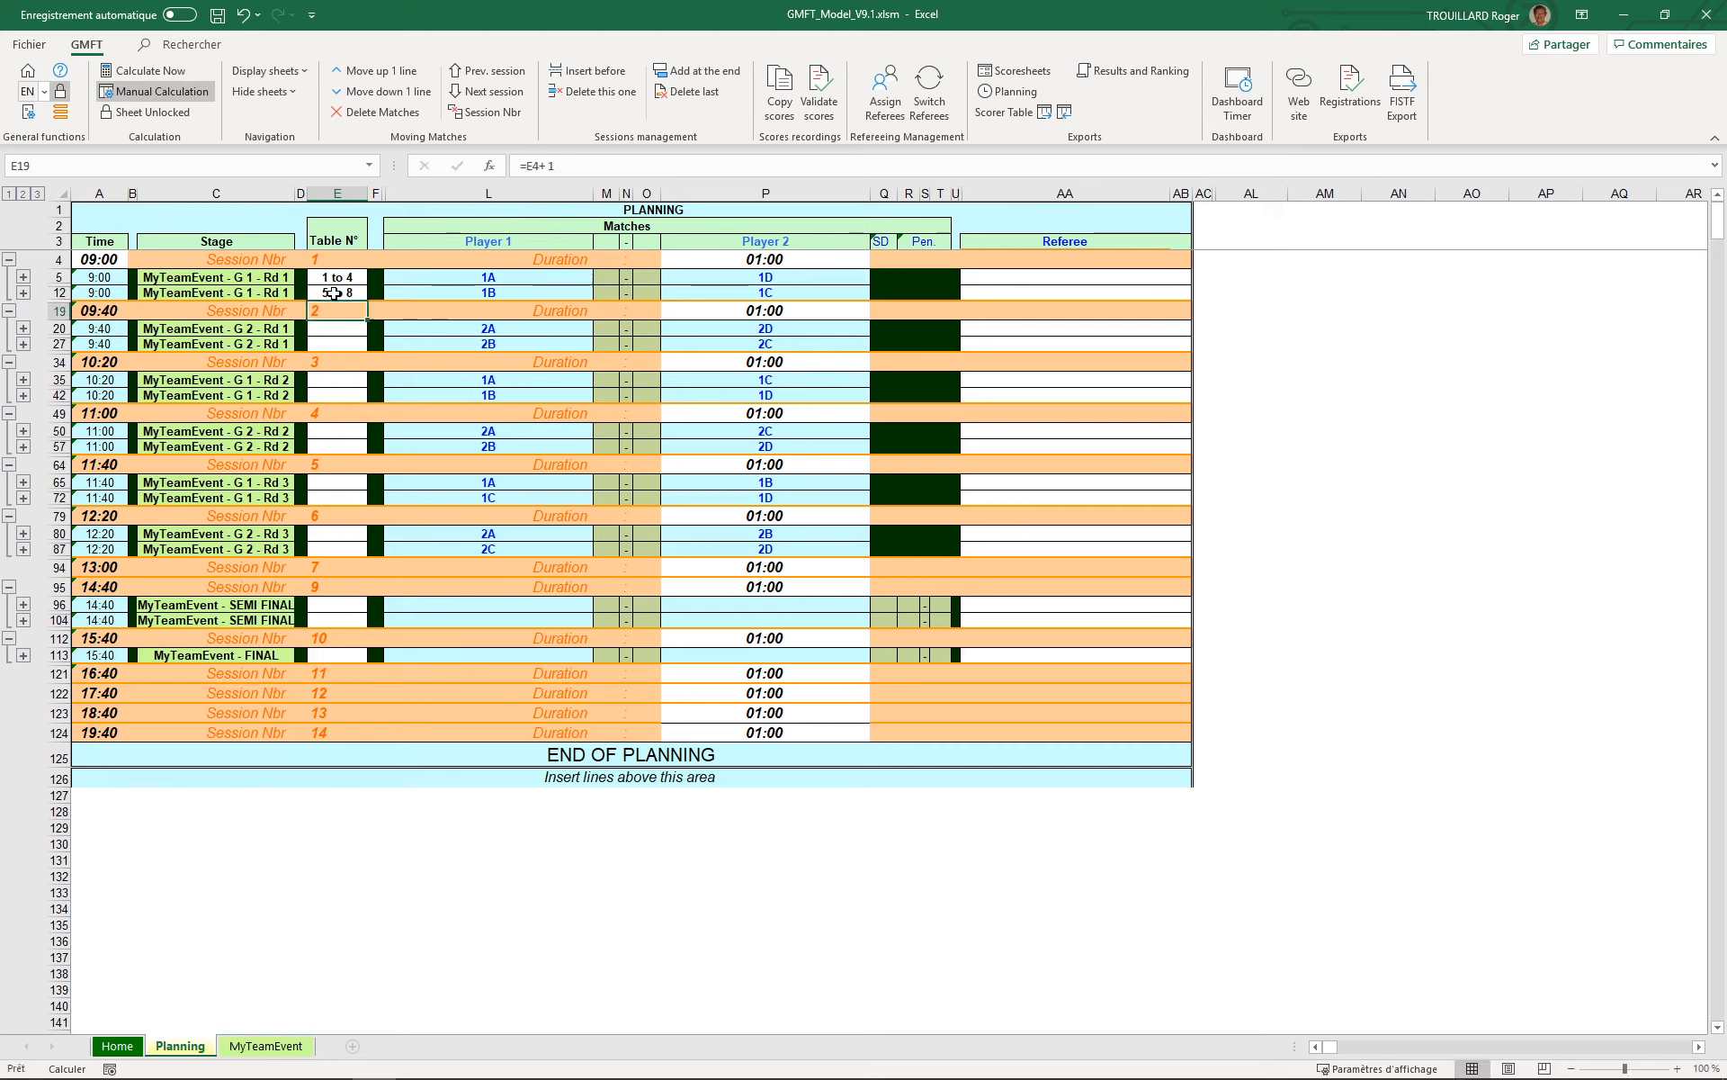
# Step: Try entering "1-4" as the table number of the first G 2 - Rd 1 match, and clear the cell
pyautogui.press('Return')
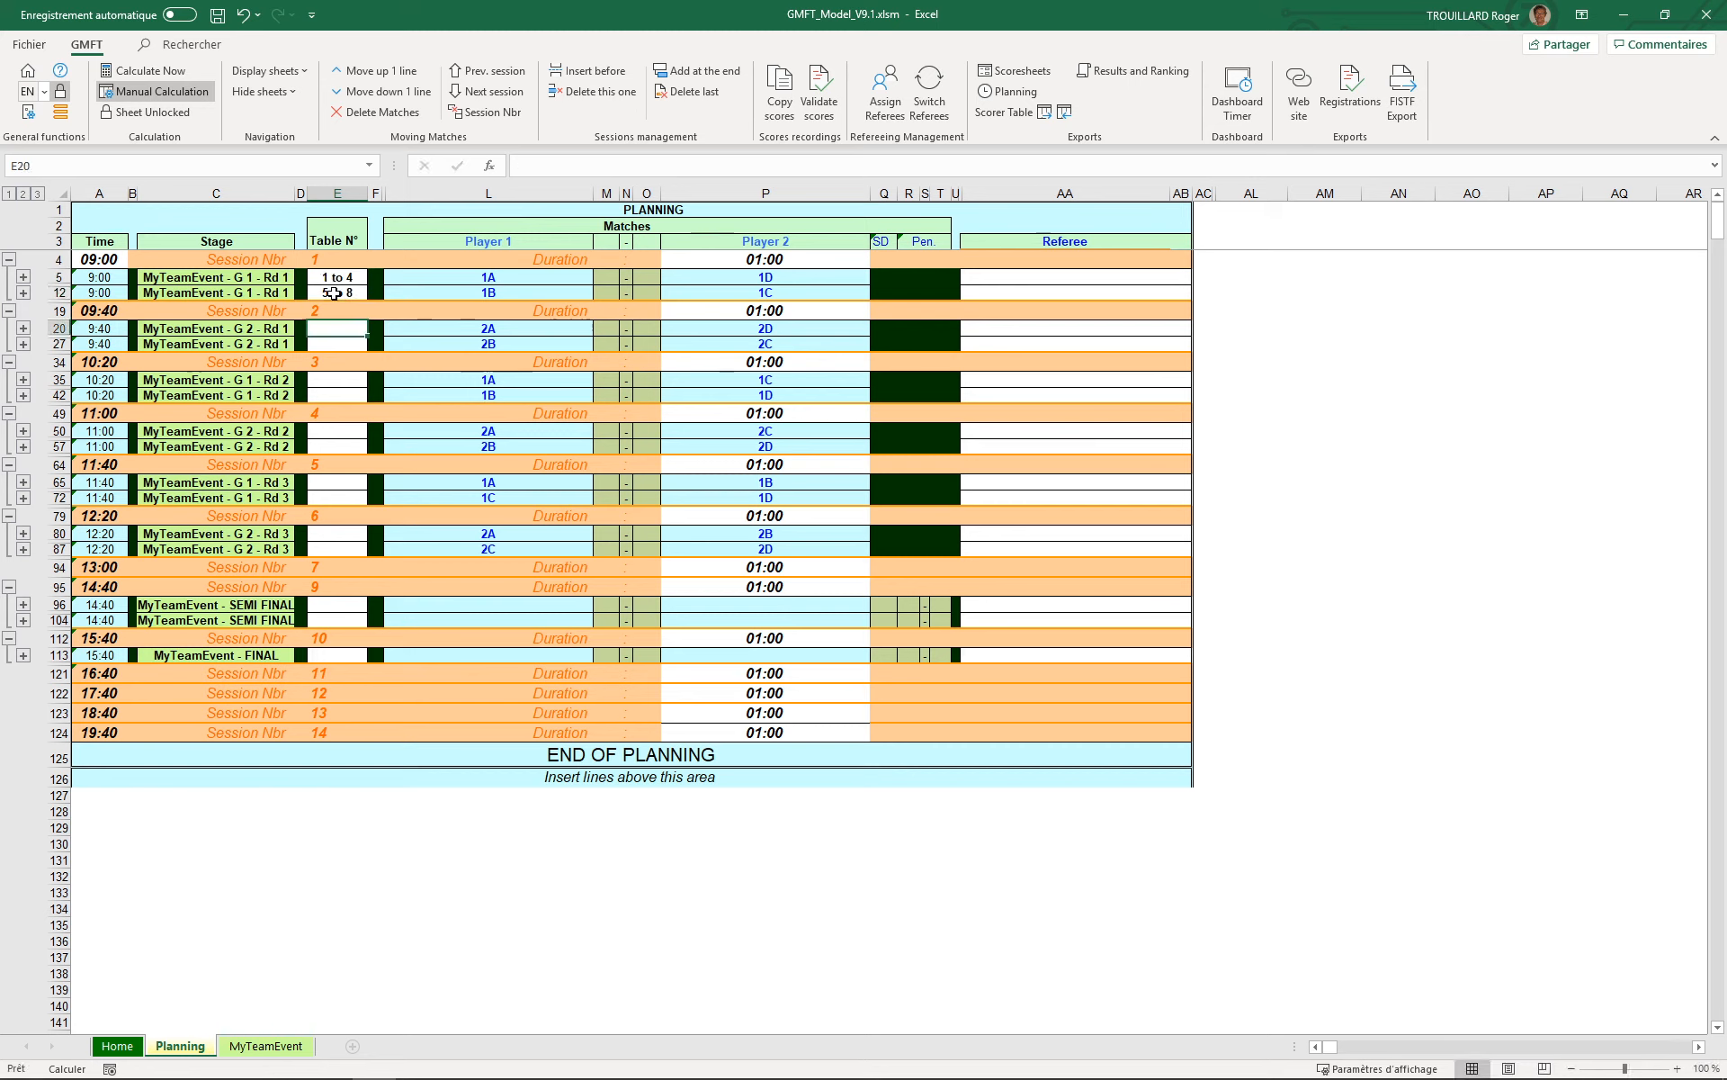
pyautogui.write('1-4')
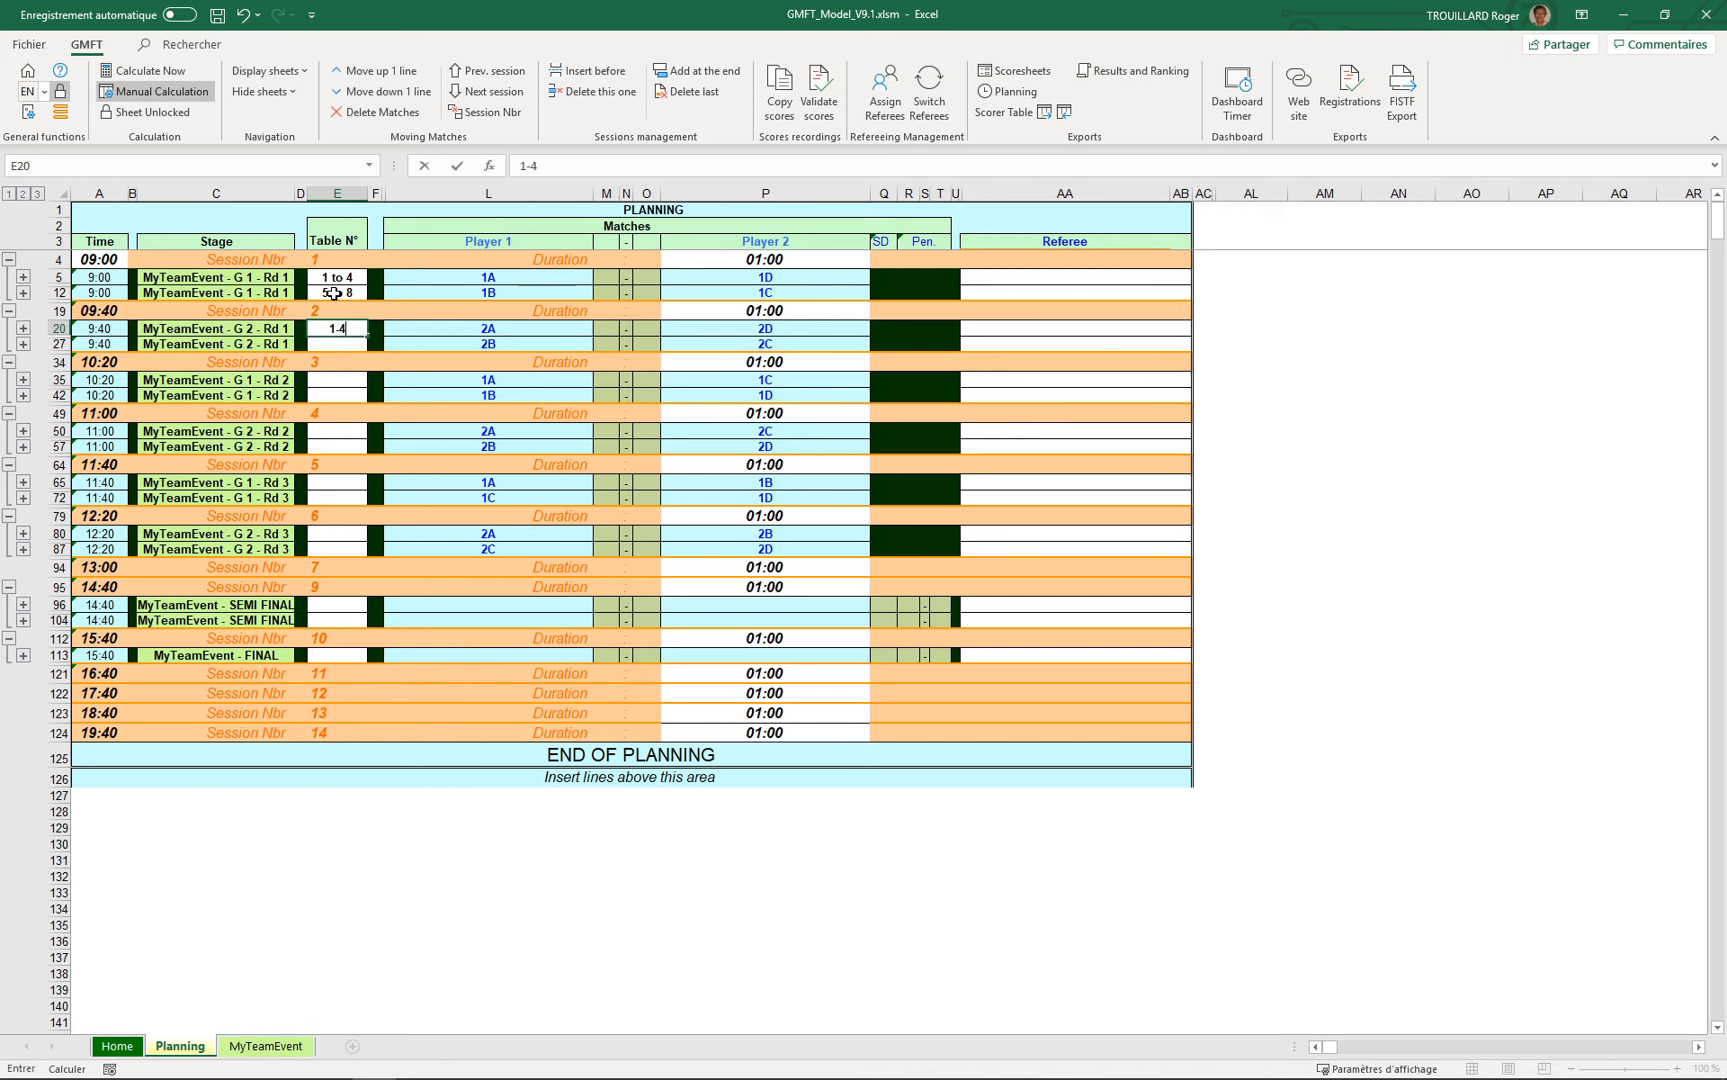
pyautogui.press('Return')
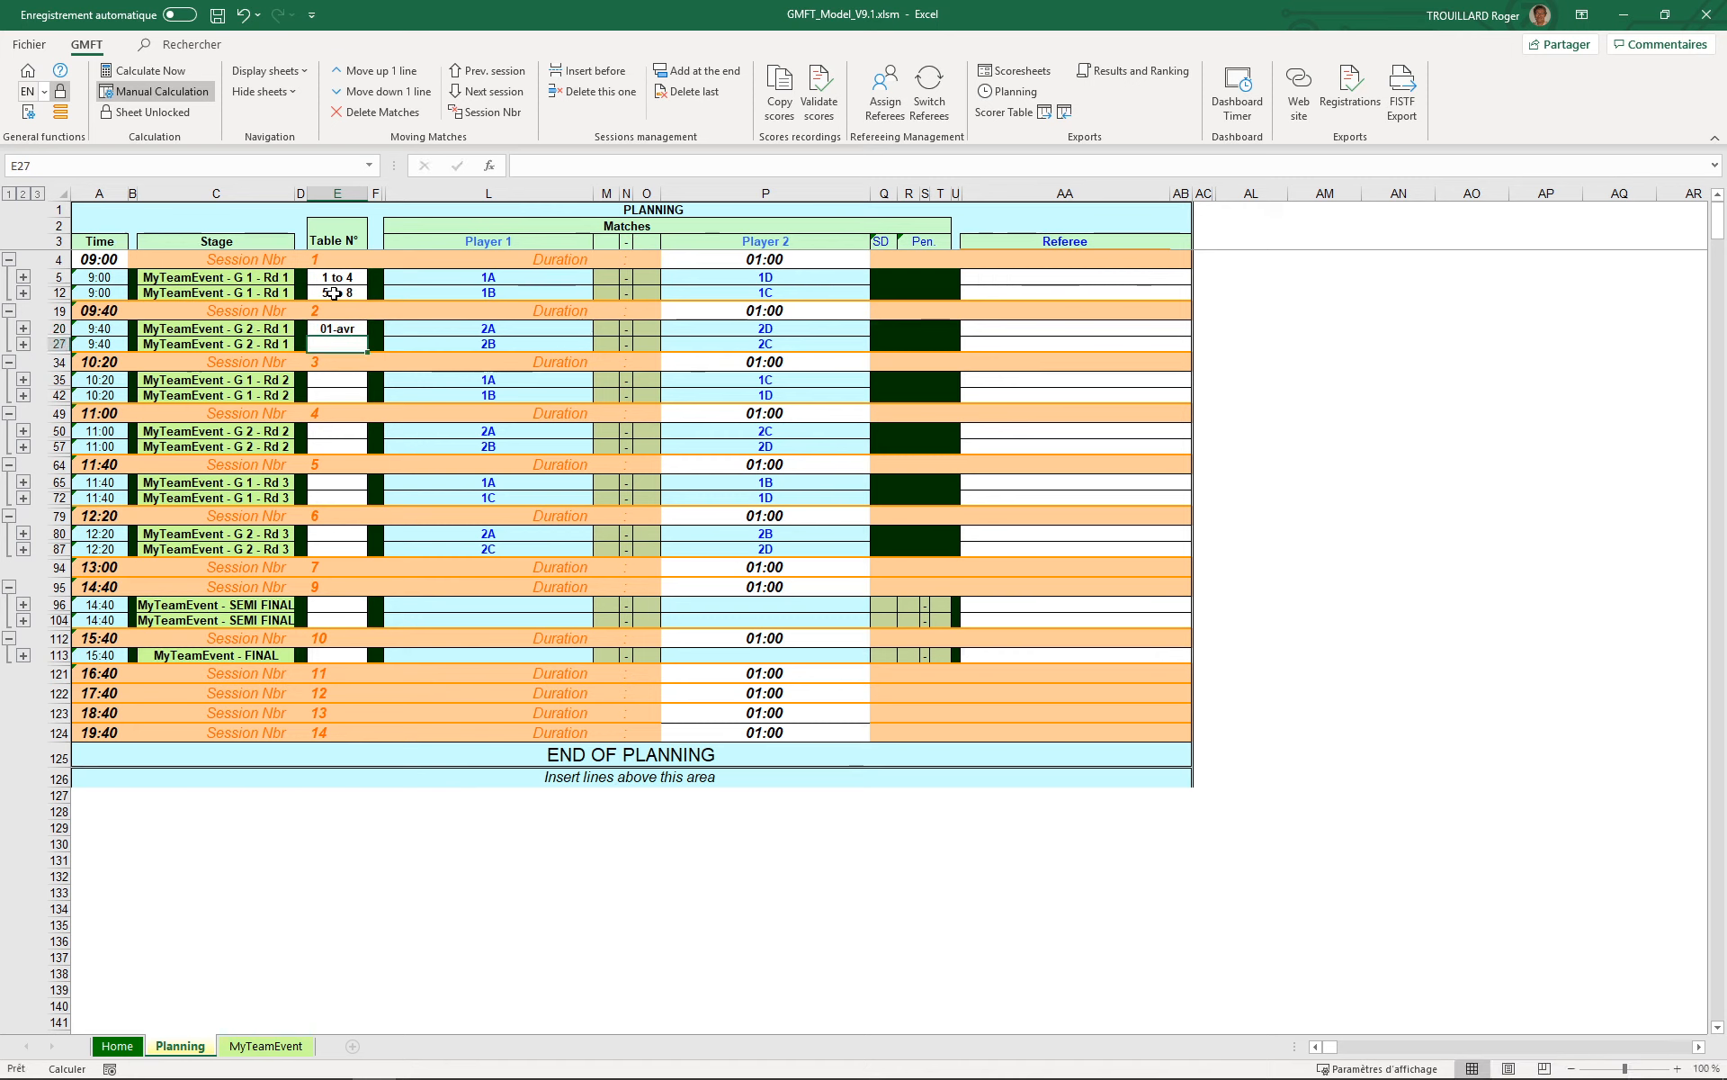
pyautogui.press('Up')
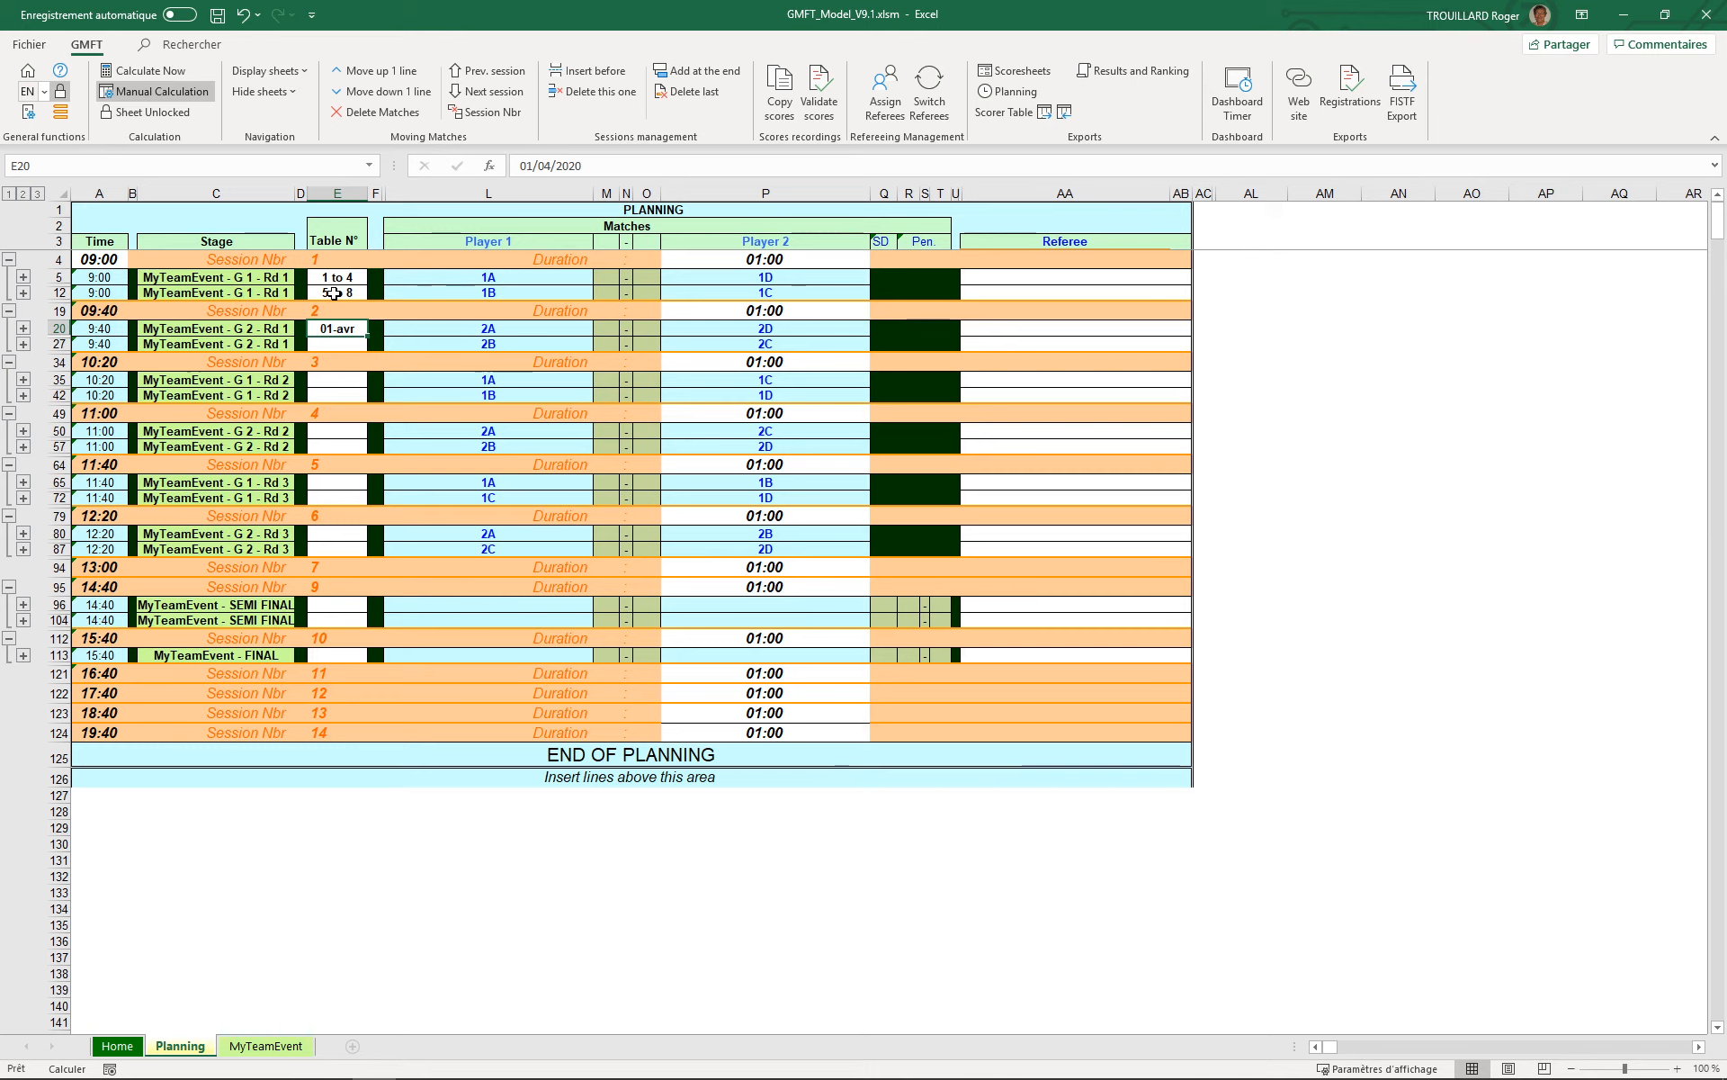
pyautogui.press('Delete')
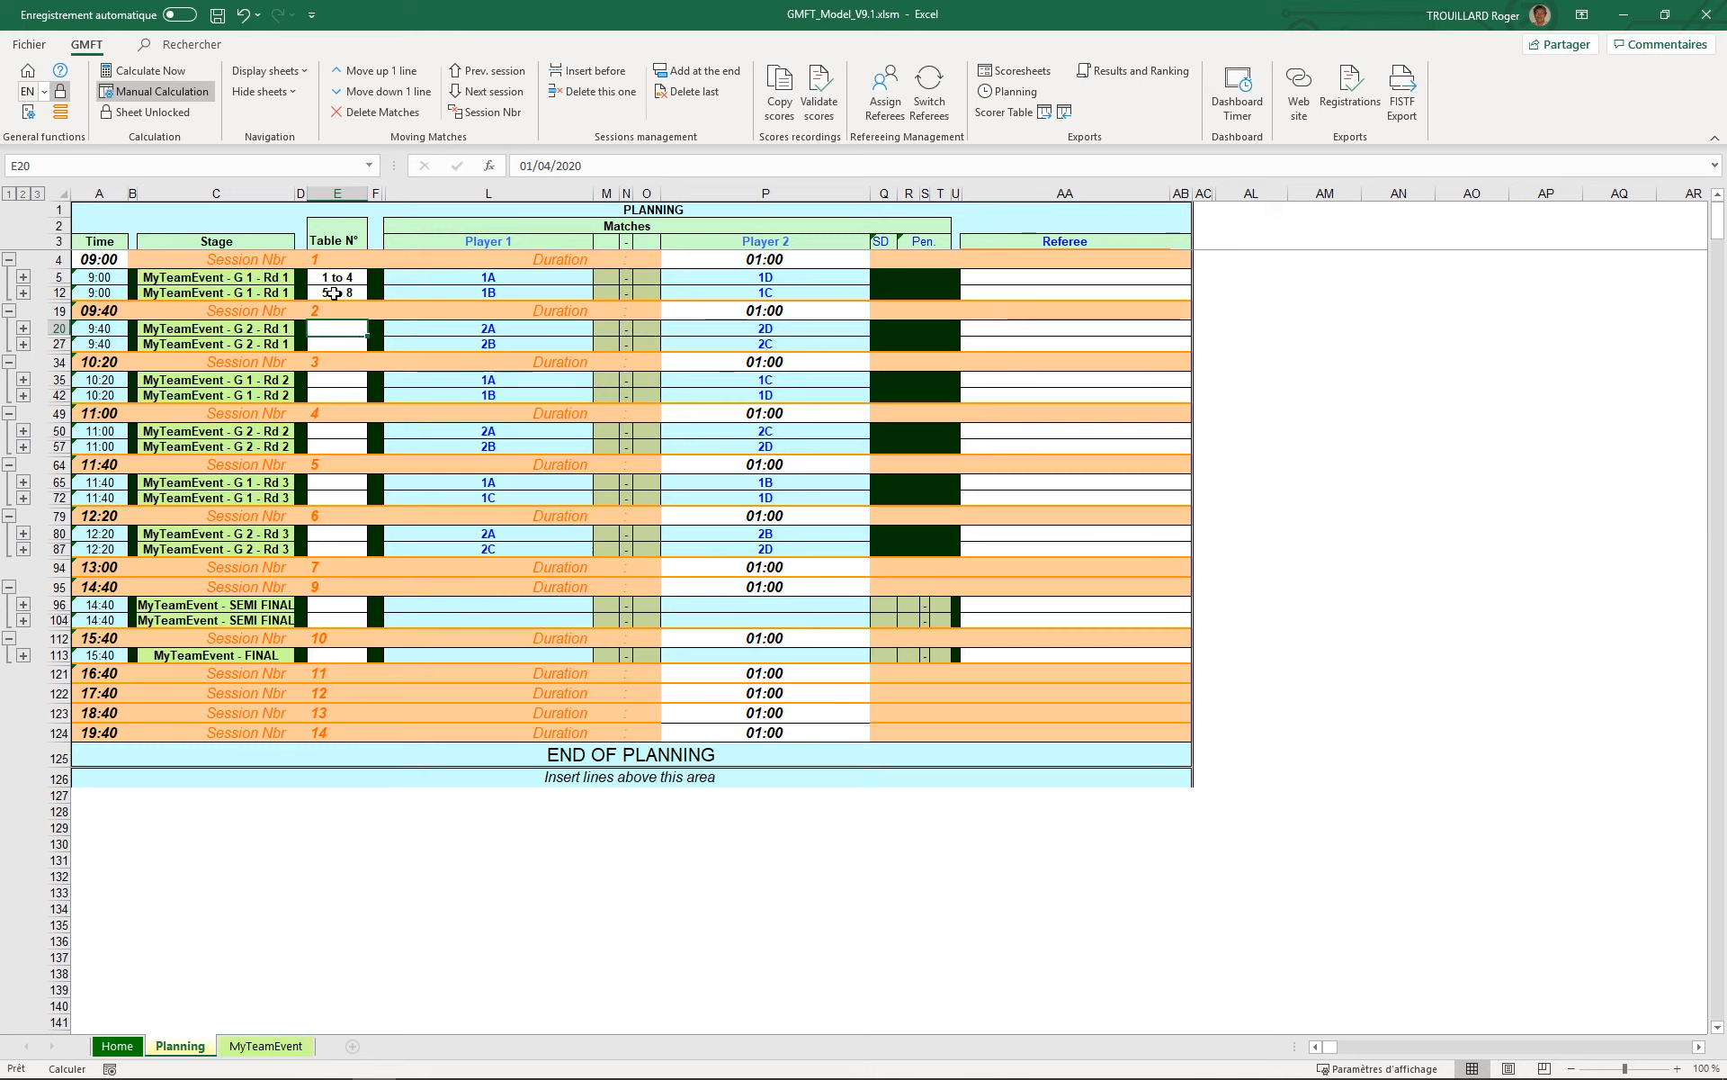
# Step: Copy the two table ranges of session 1 to the team matches in sessions 2 and 3
pyautogui.moveTo(322, 279); pyautogui.dragTo(335, 293)
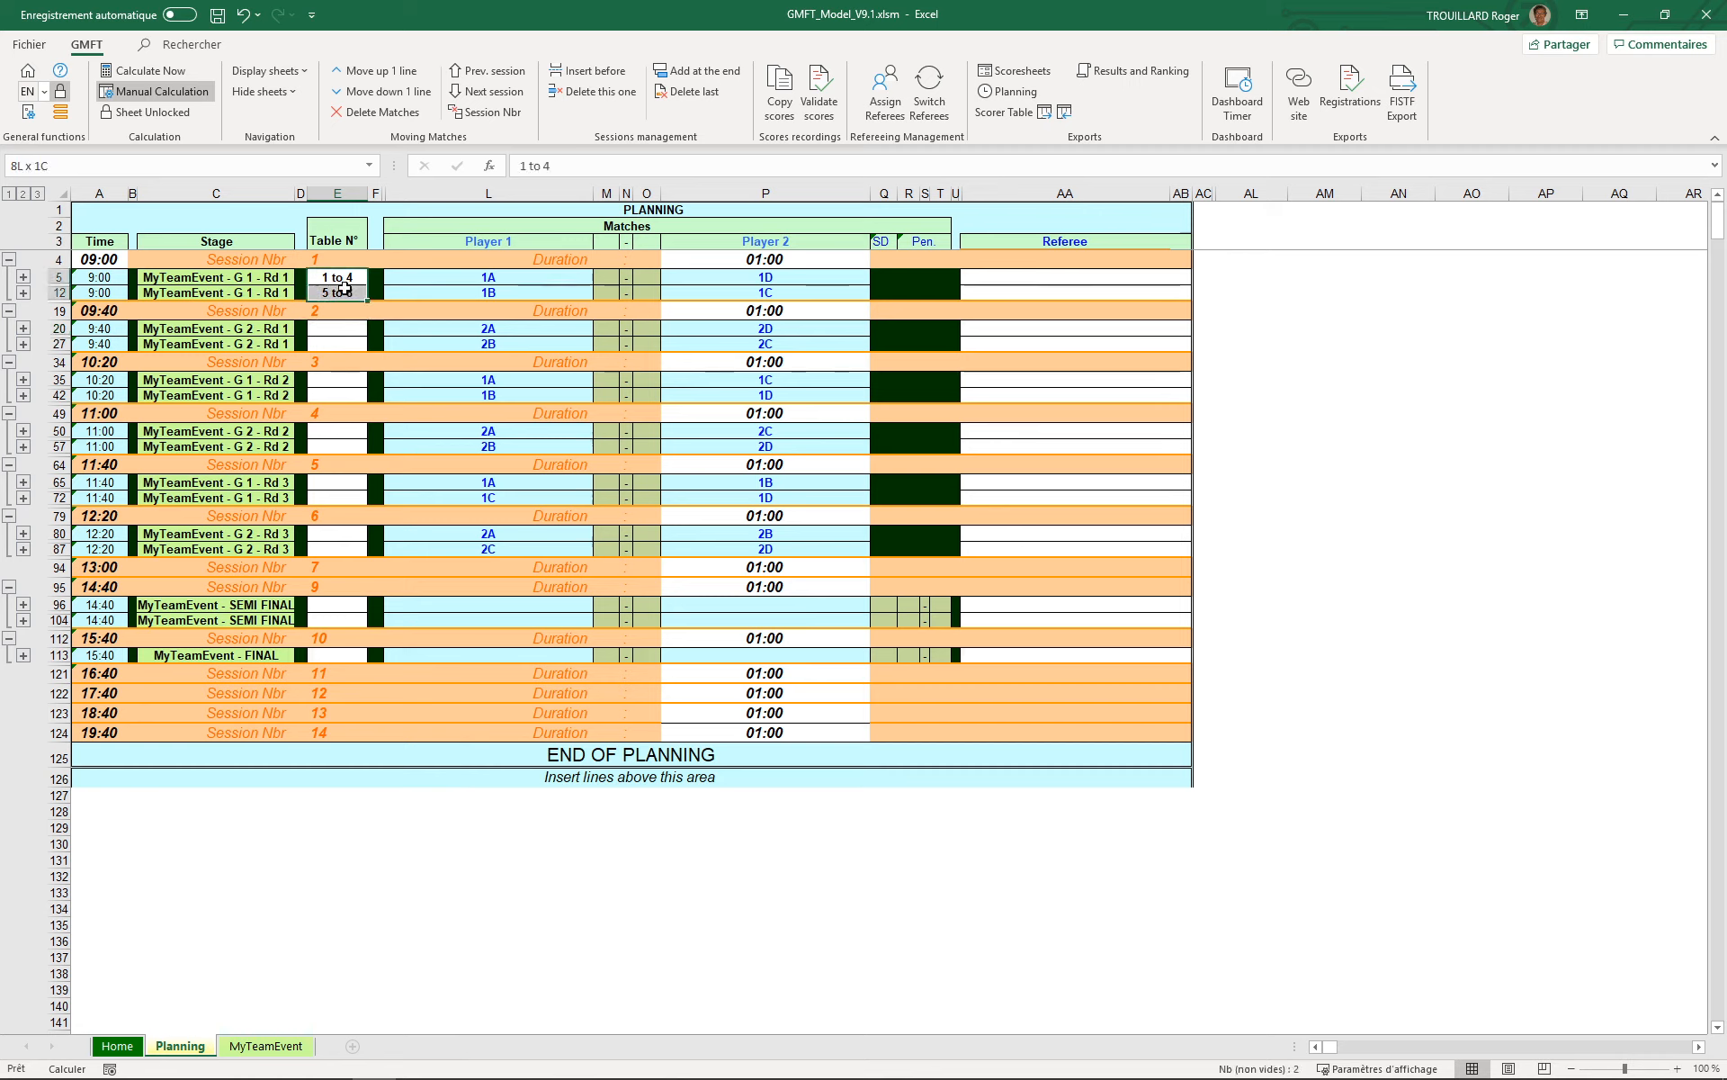
pyautogui.hotkey('ctrl', 'c')
pyautogui.click(343, 318)
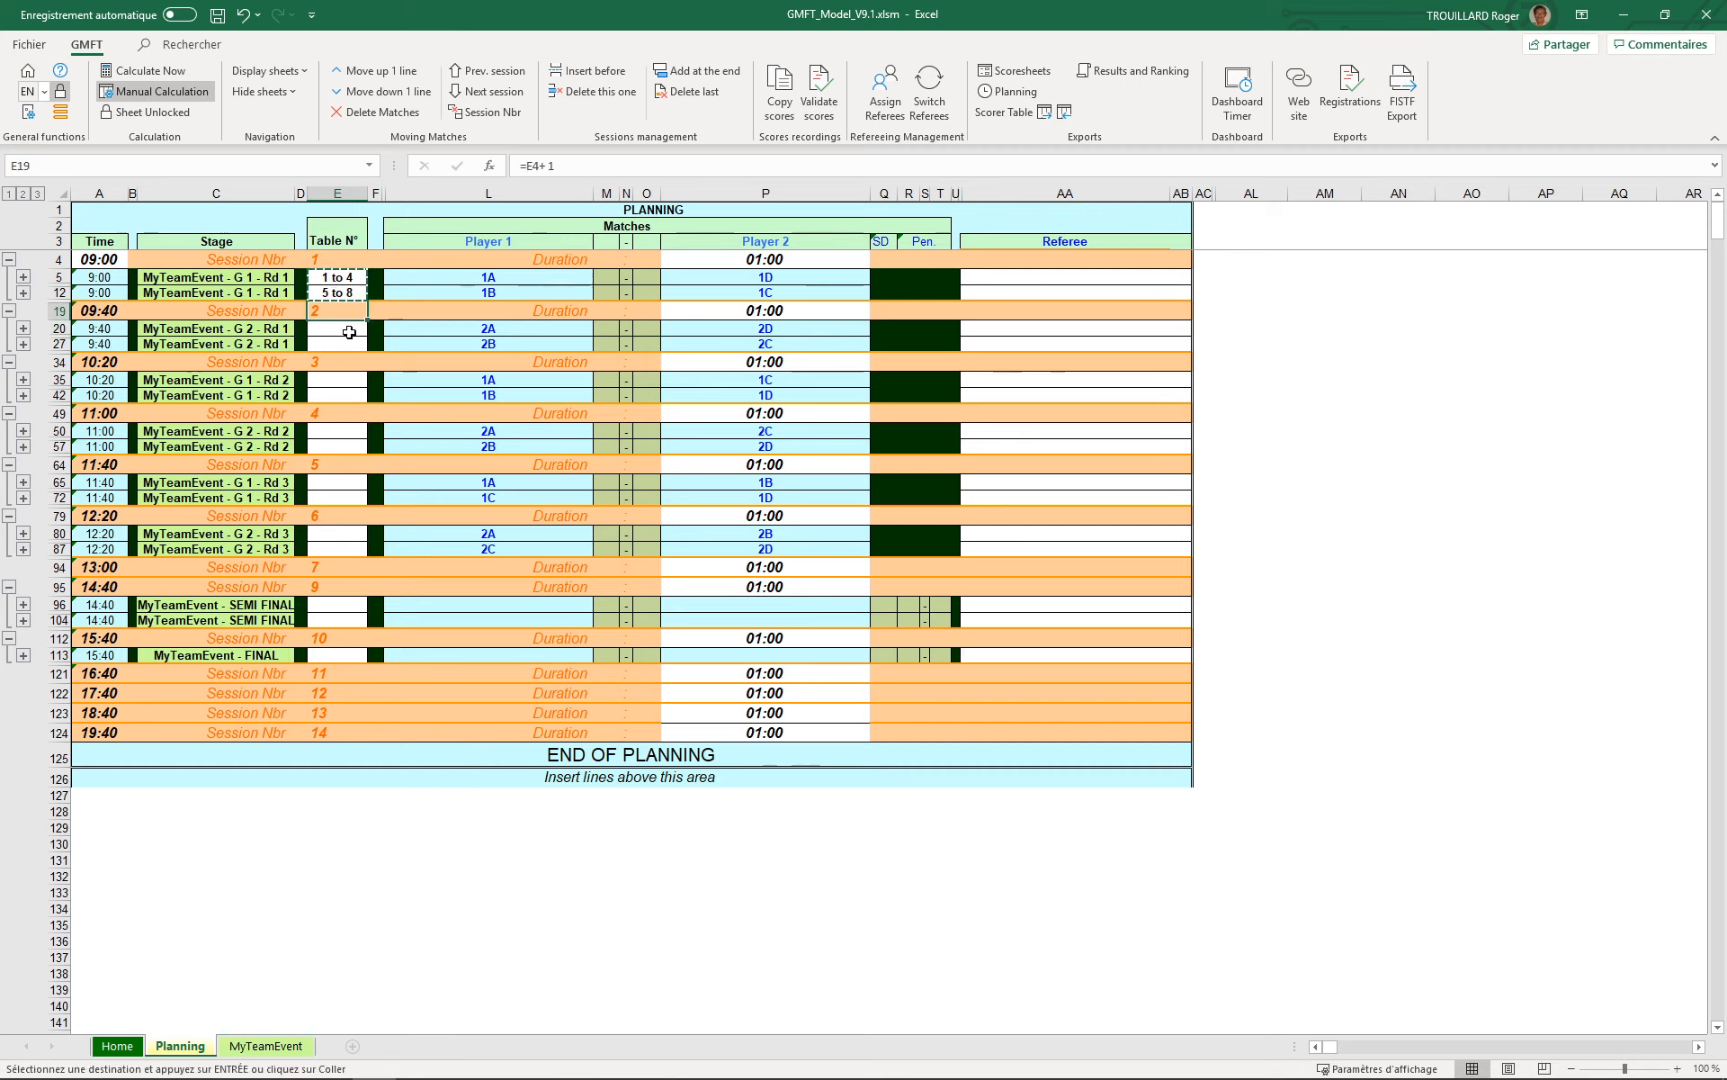
pyautogui.click(349, 330)
pyautogui.hotkey('ctrl', 'v')
pyautogui.click(354, 378)
pyautogui.hotkey('ctrl', 'v')
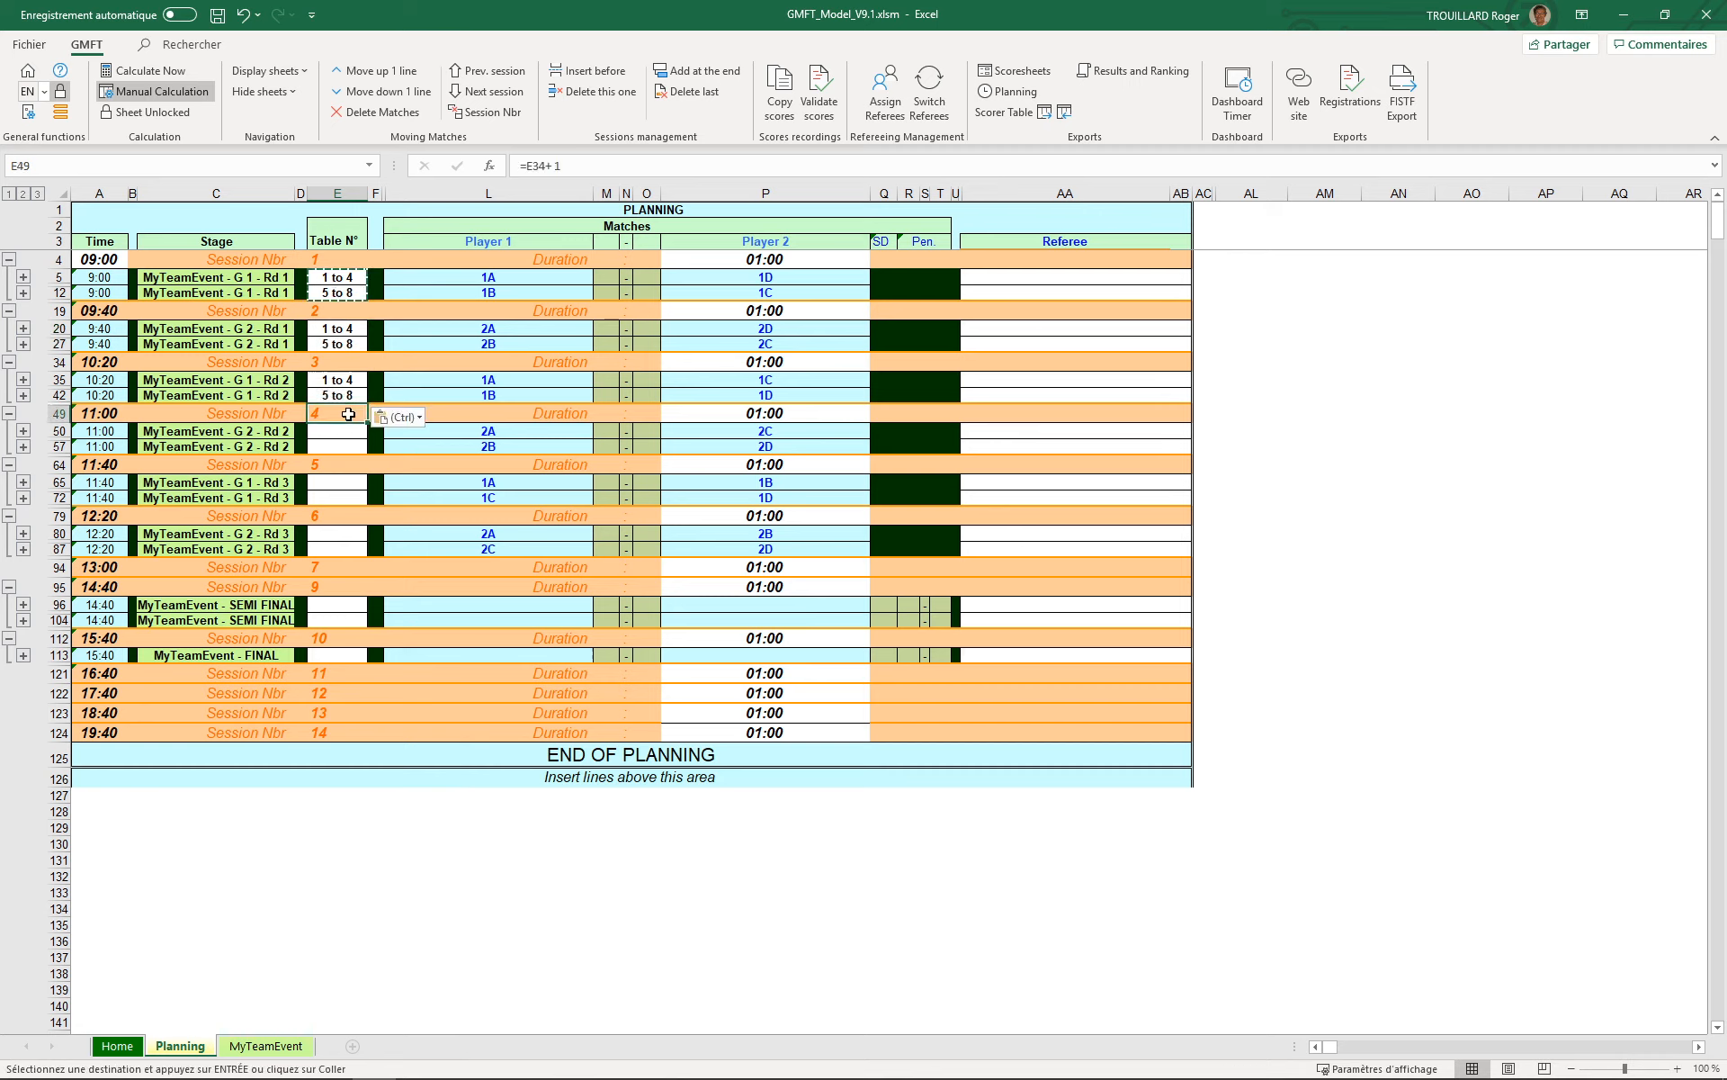
# Step: Paste the copied table ranges for the team matches in sessions 4, 5 and 6
pyautogui.click(348, 433)
pyautogui.hotkey('ctrl', 'v')
pyautogui.click(347, 482)
pyautogui.hotkey('ctrl', 'v')
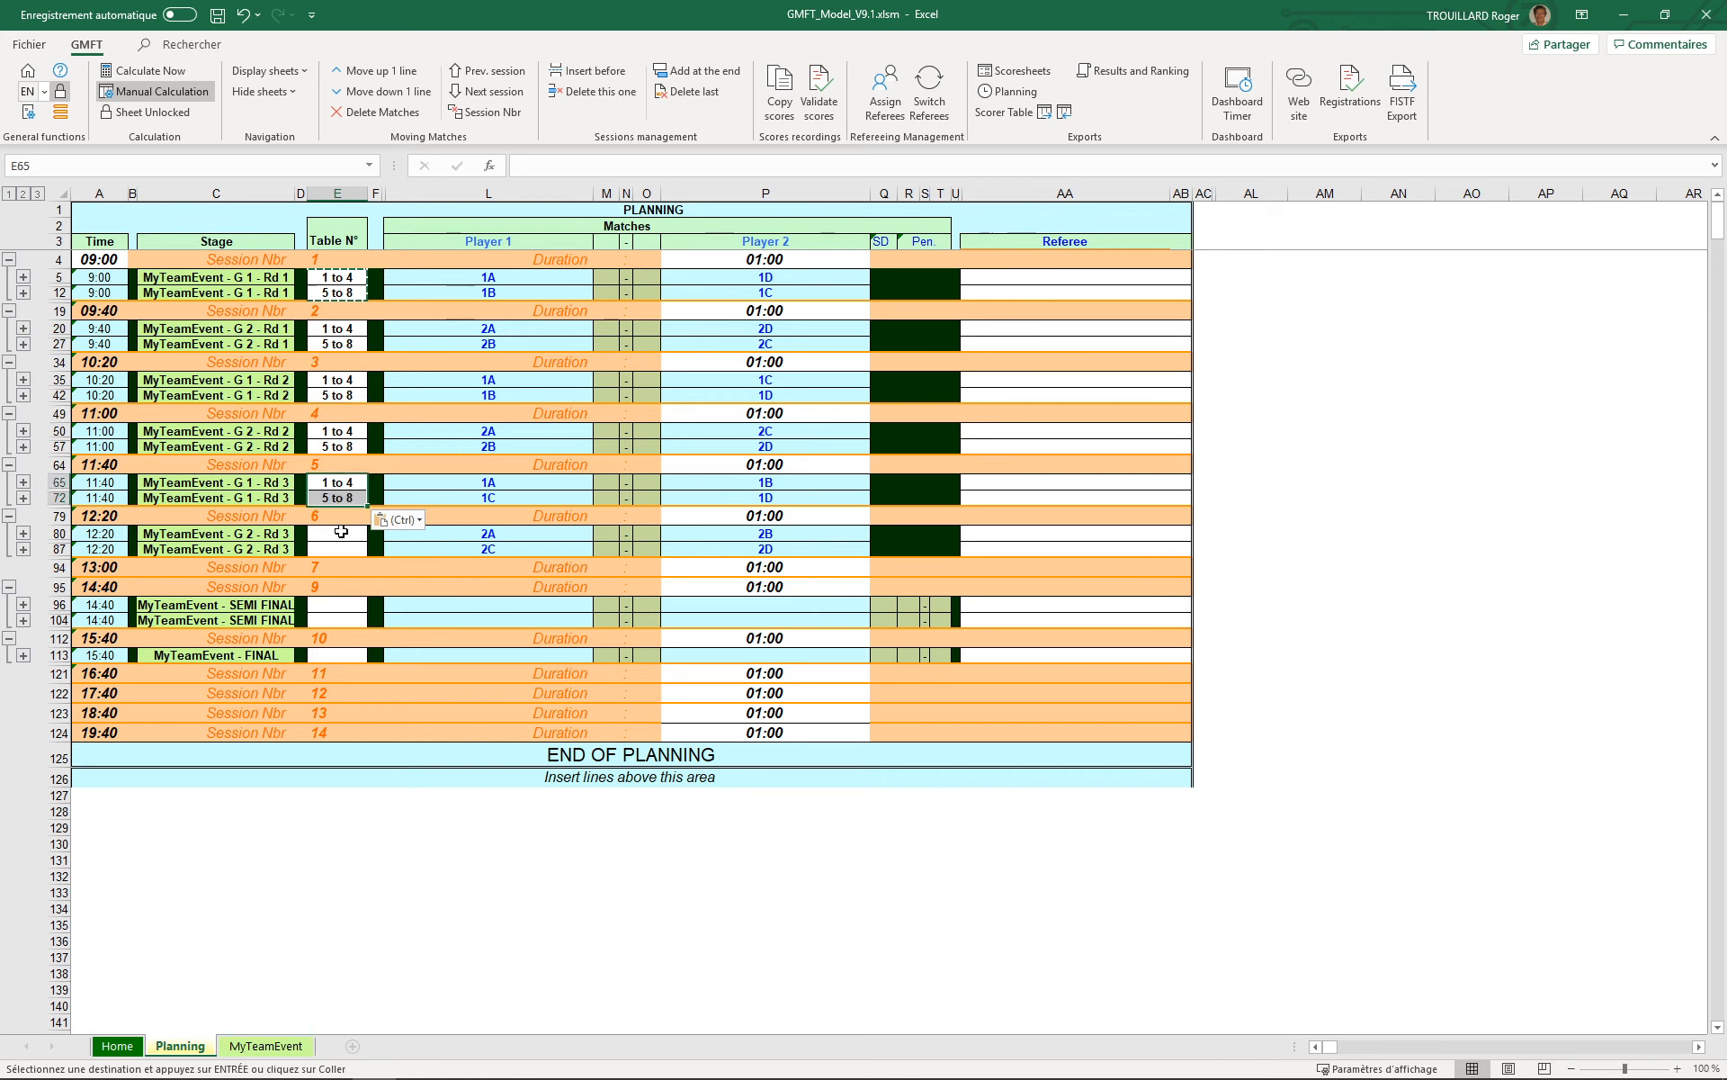
pyautogui.click(344, 535)
pyautogui.hotkey('ctrl', 'v')
# Step: Paste the copied table ranges starting at the first semi-final of session 9 and expand that match's individual lines
pyautogui.click(345, 605)
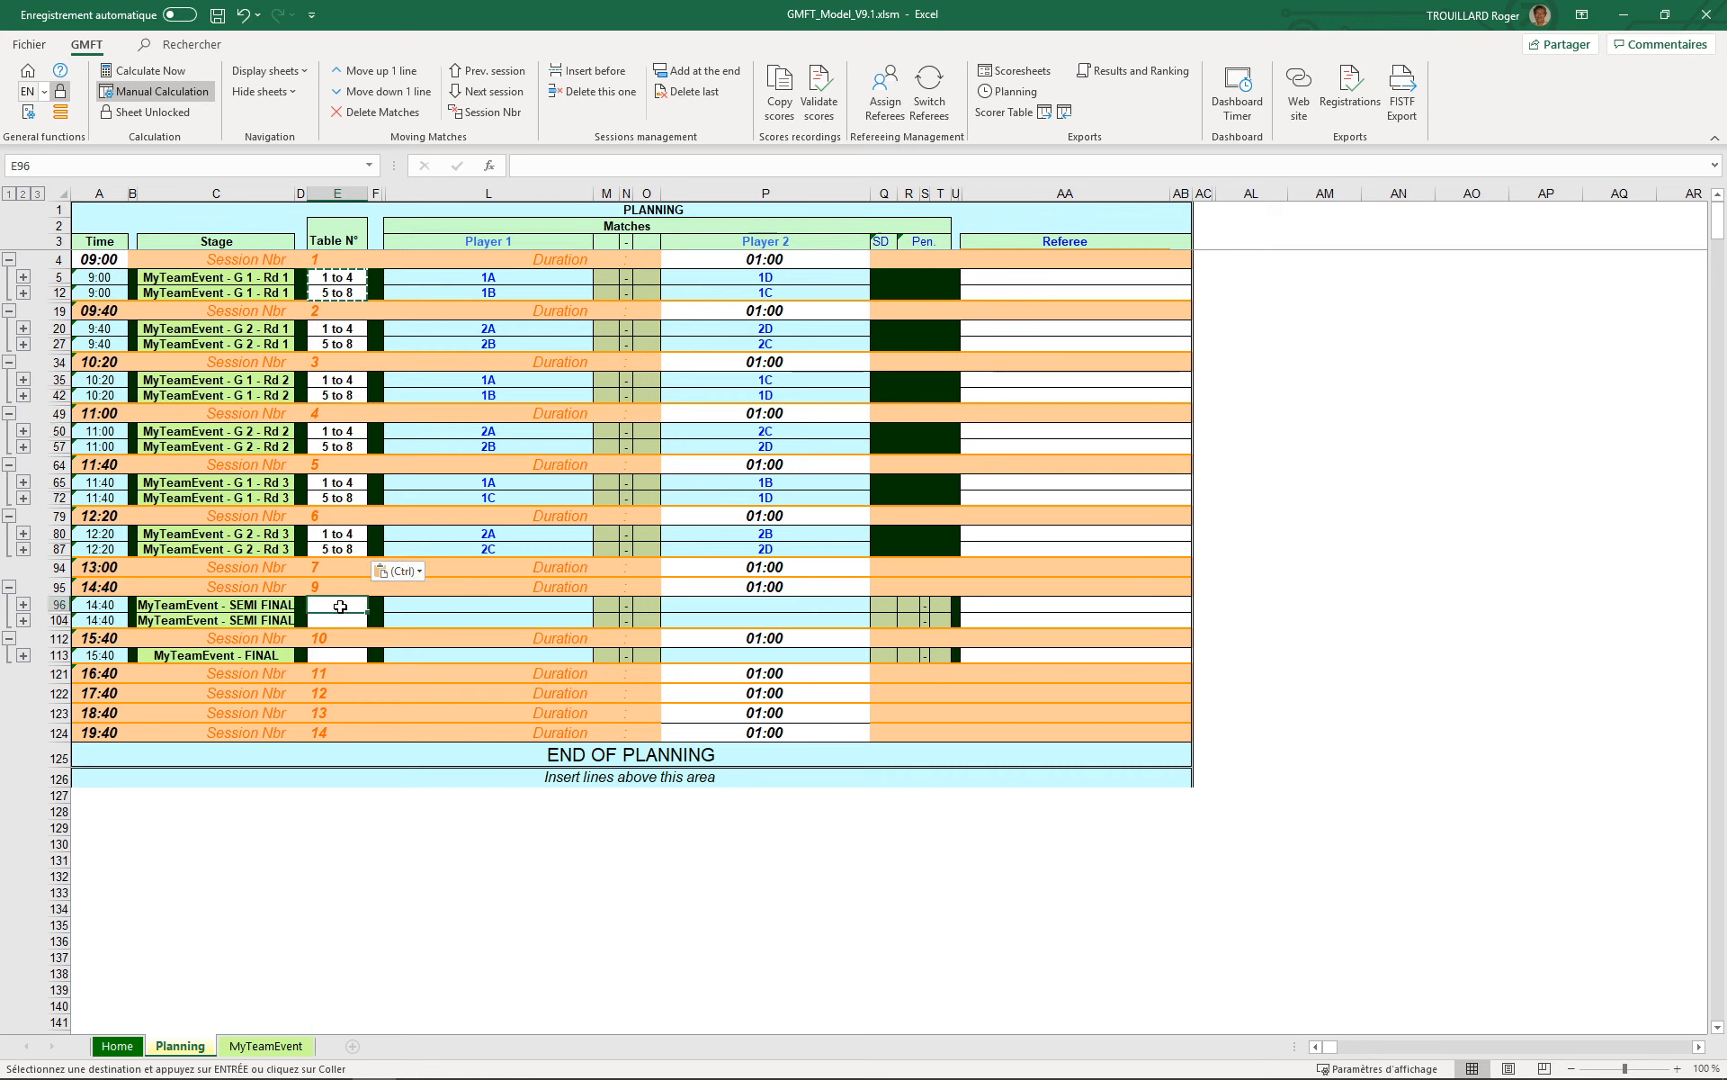
pyautogui.hotkey('ctrl', 'v')
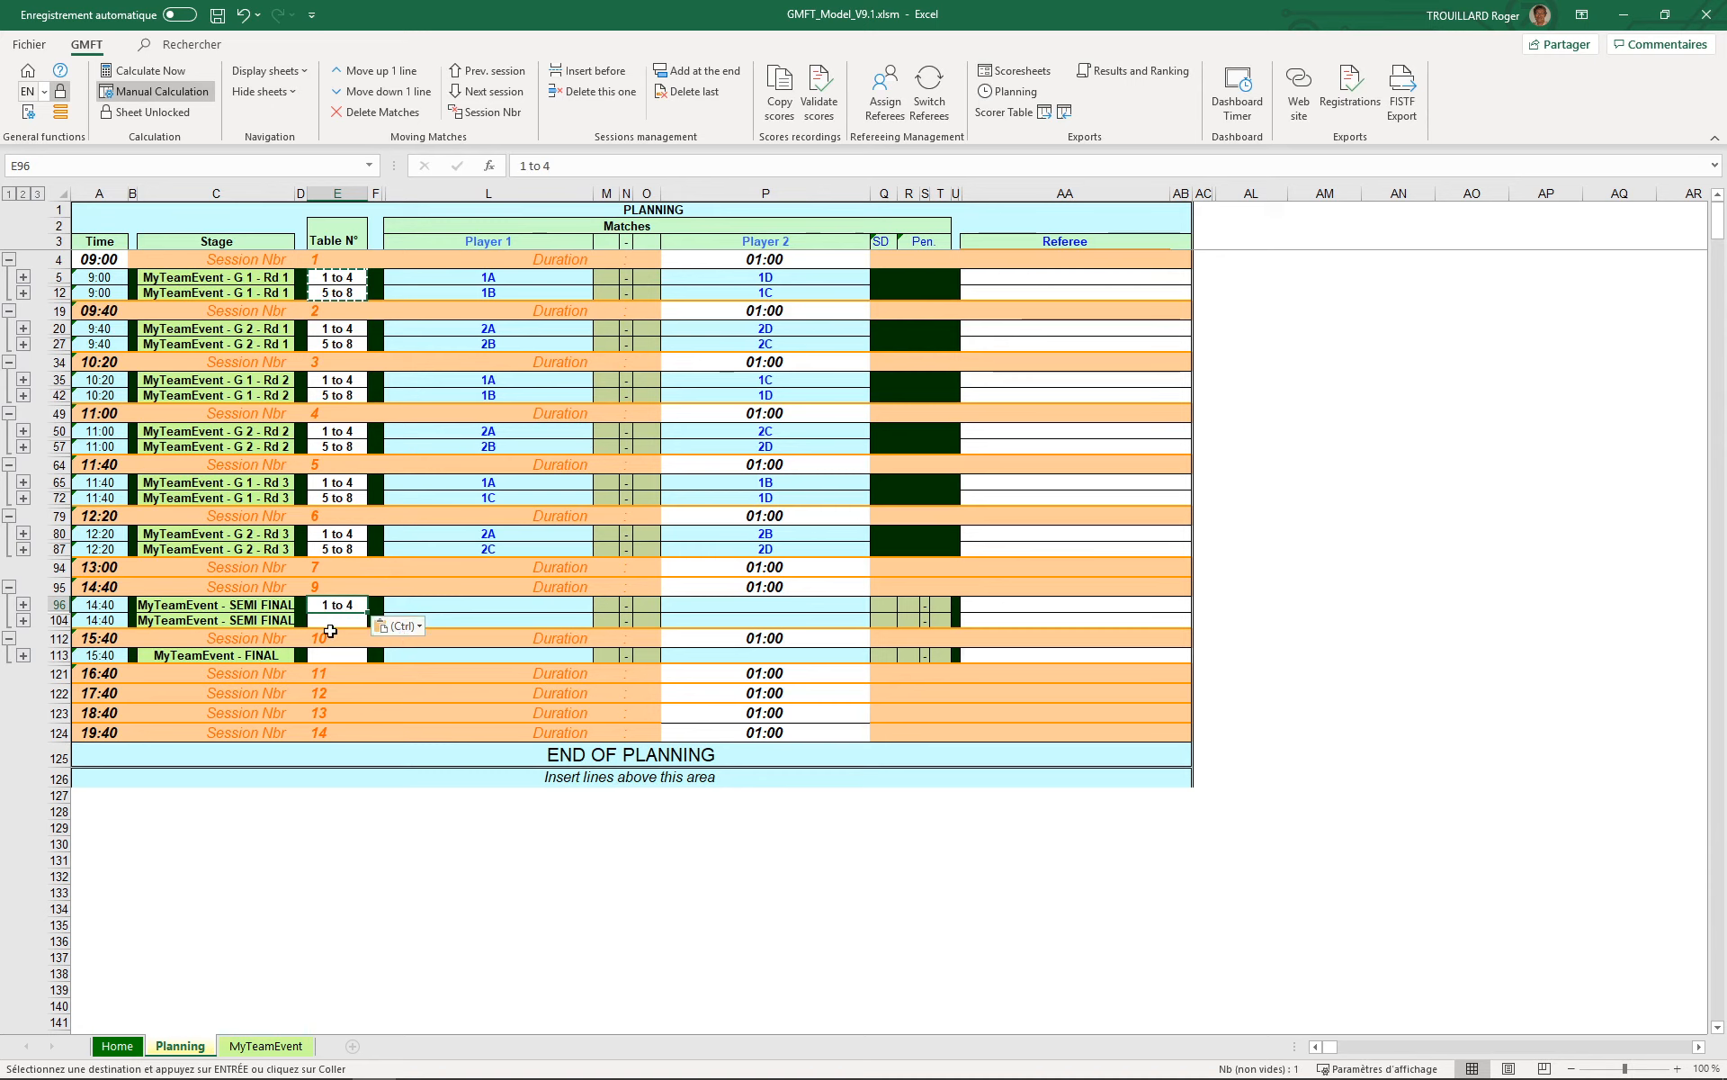
pyautogui.click(23, 603)
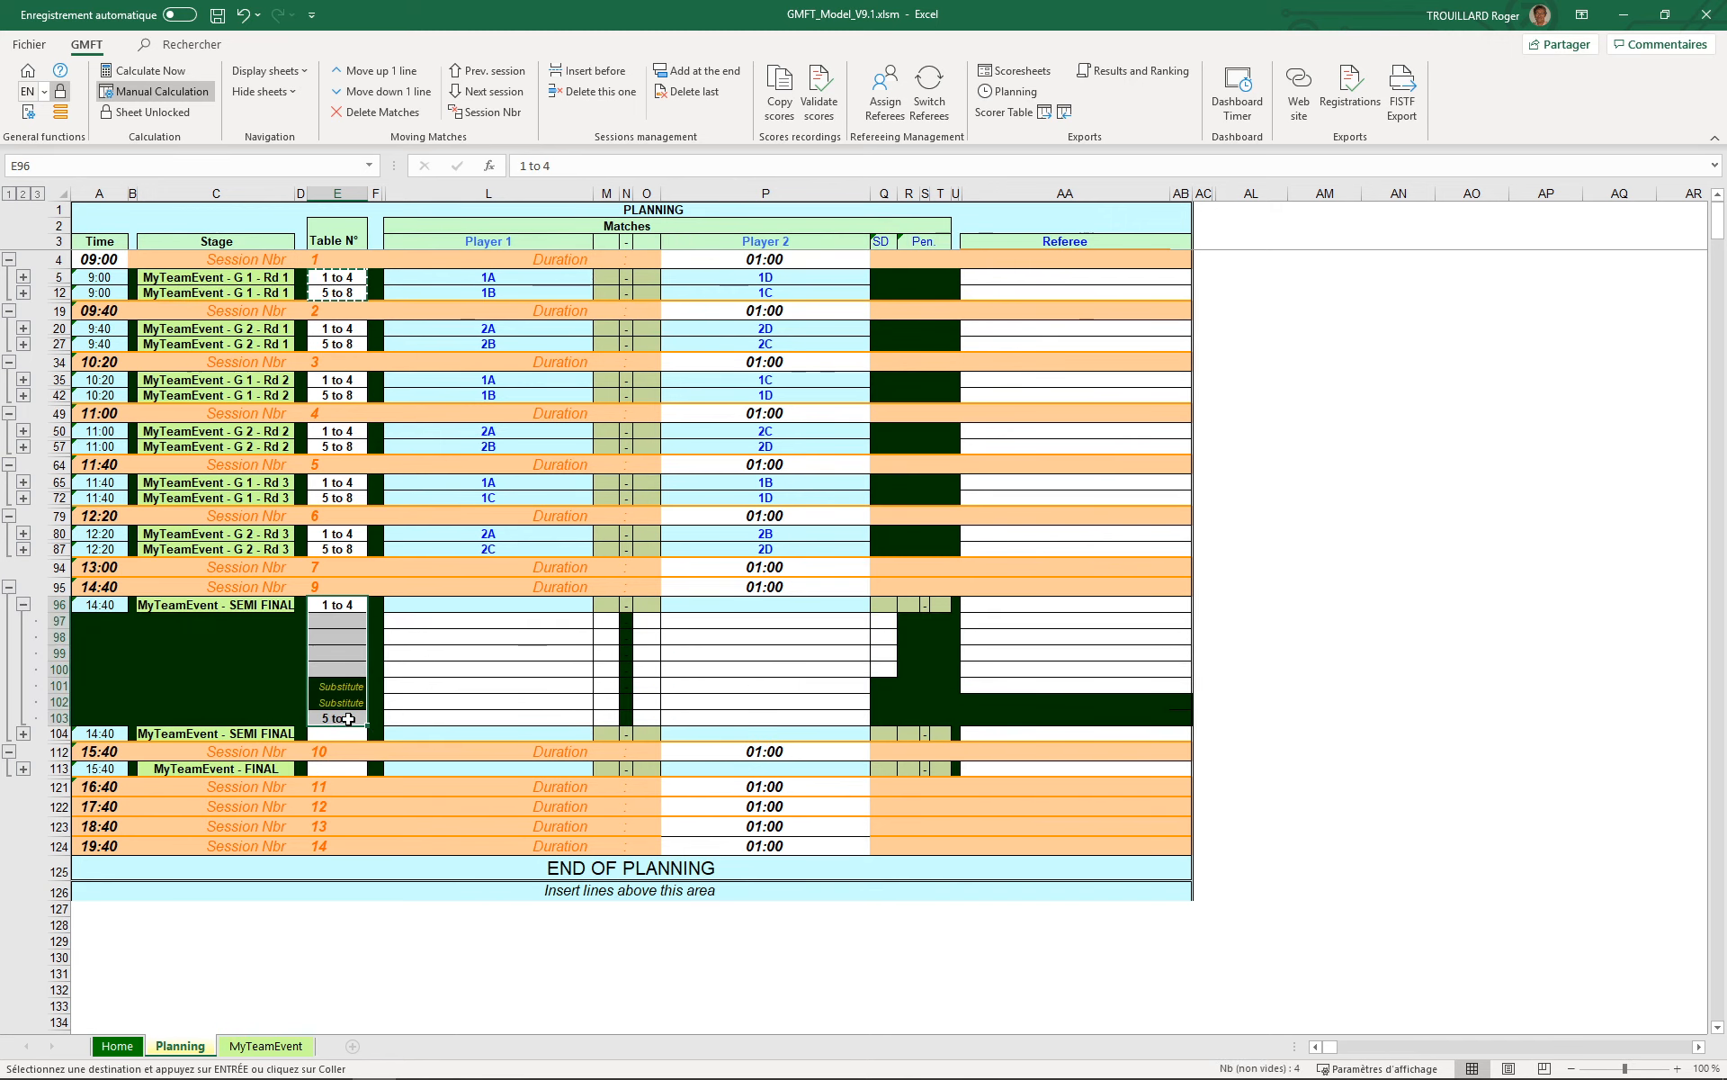
# Step: Expand the G 2 - Rd 3 match 2C against 2D and compare its individual game lines with the semi-final's last line
pyautogui.click(23, 550)
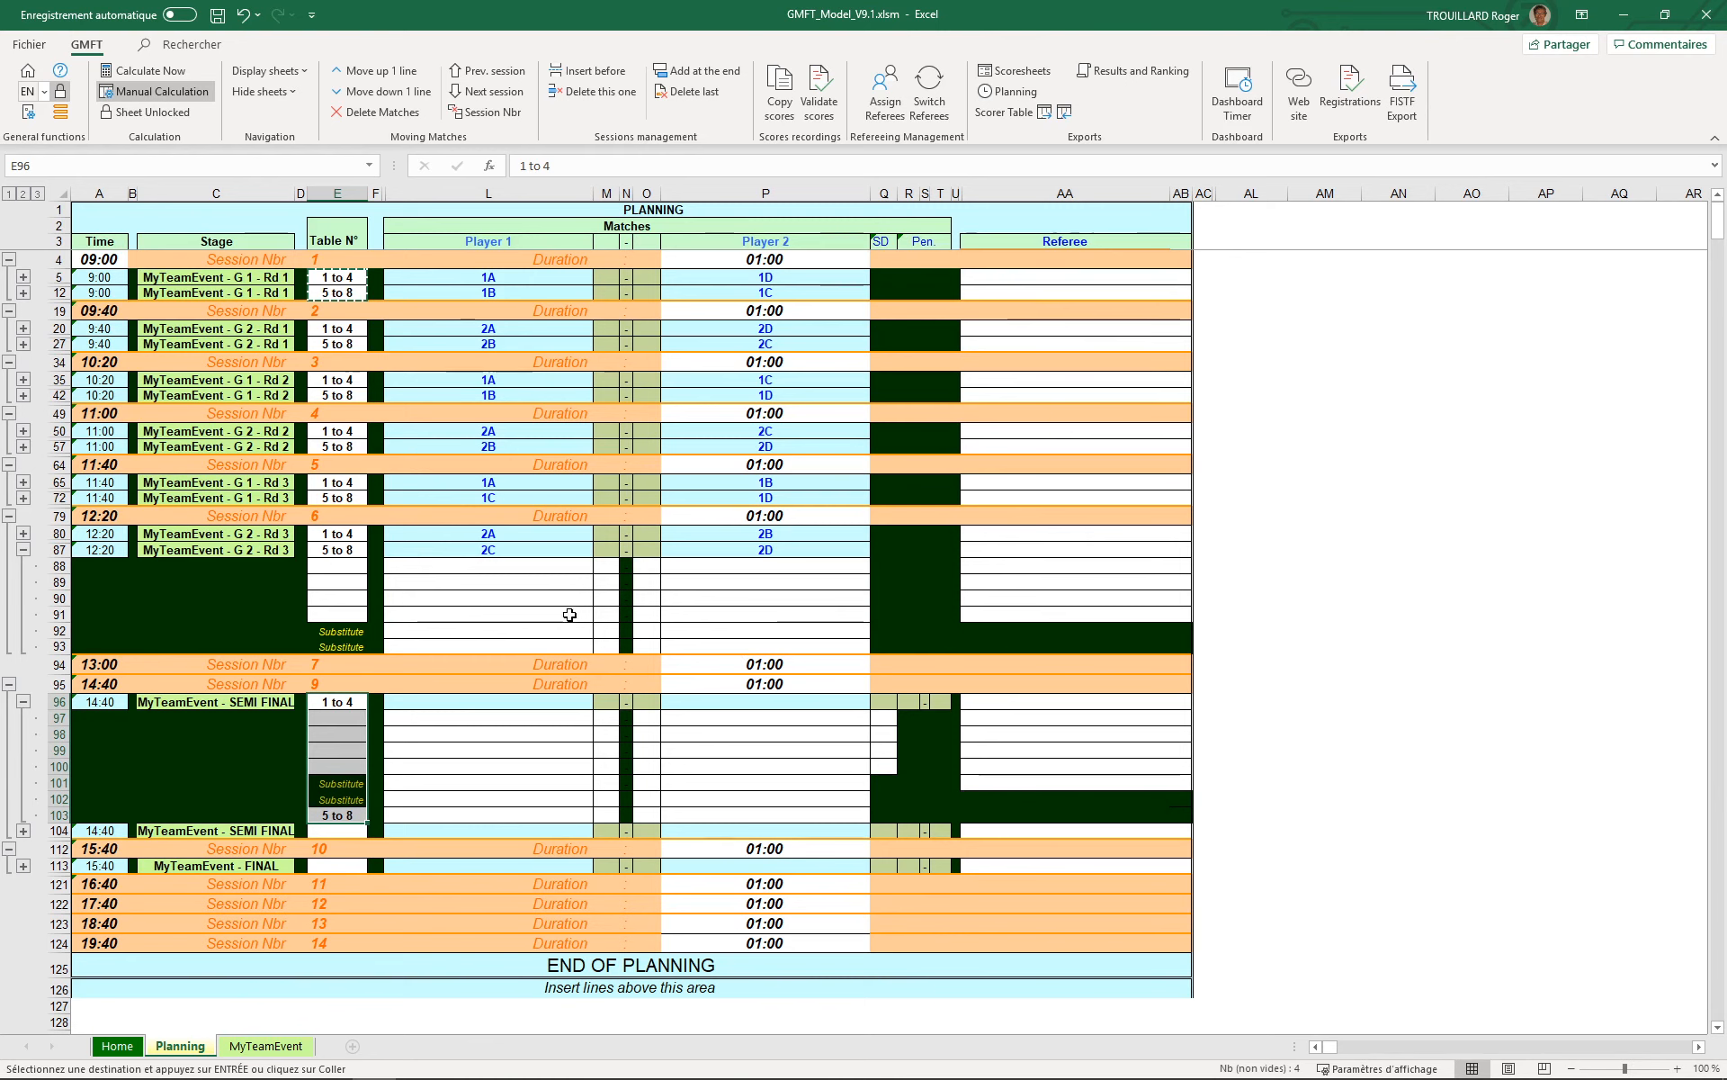
pyautogui.moveTo(338, 566); pyautogui.dragTo(759, 609)
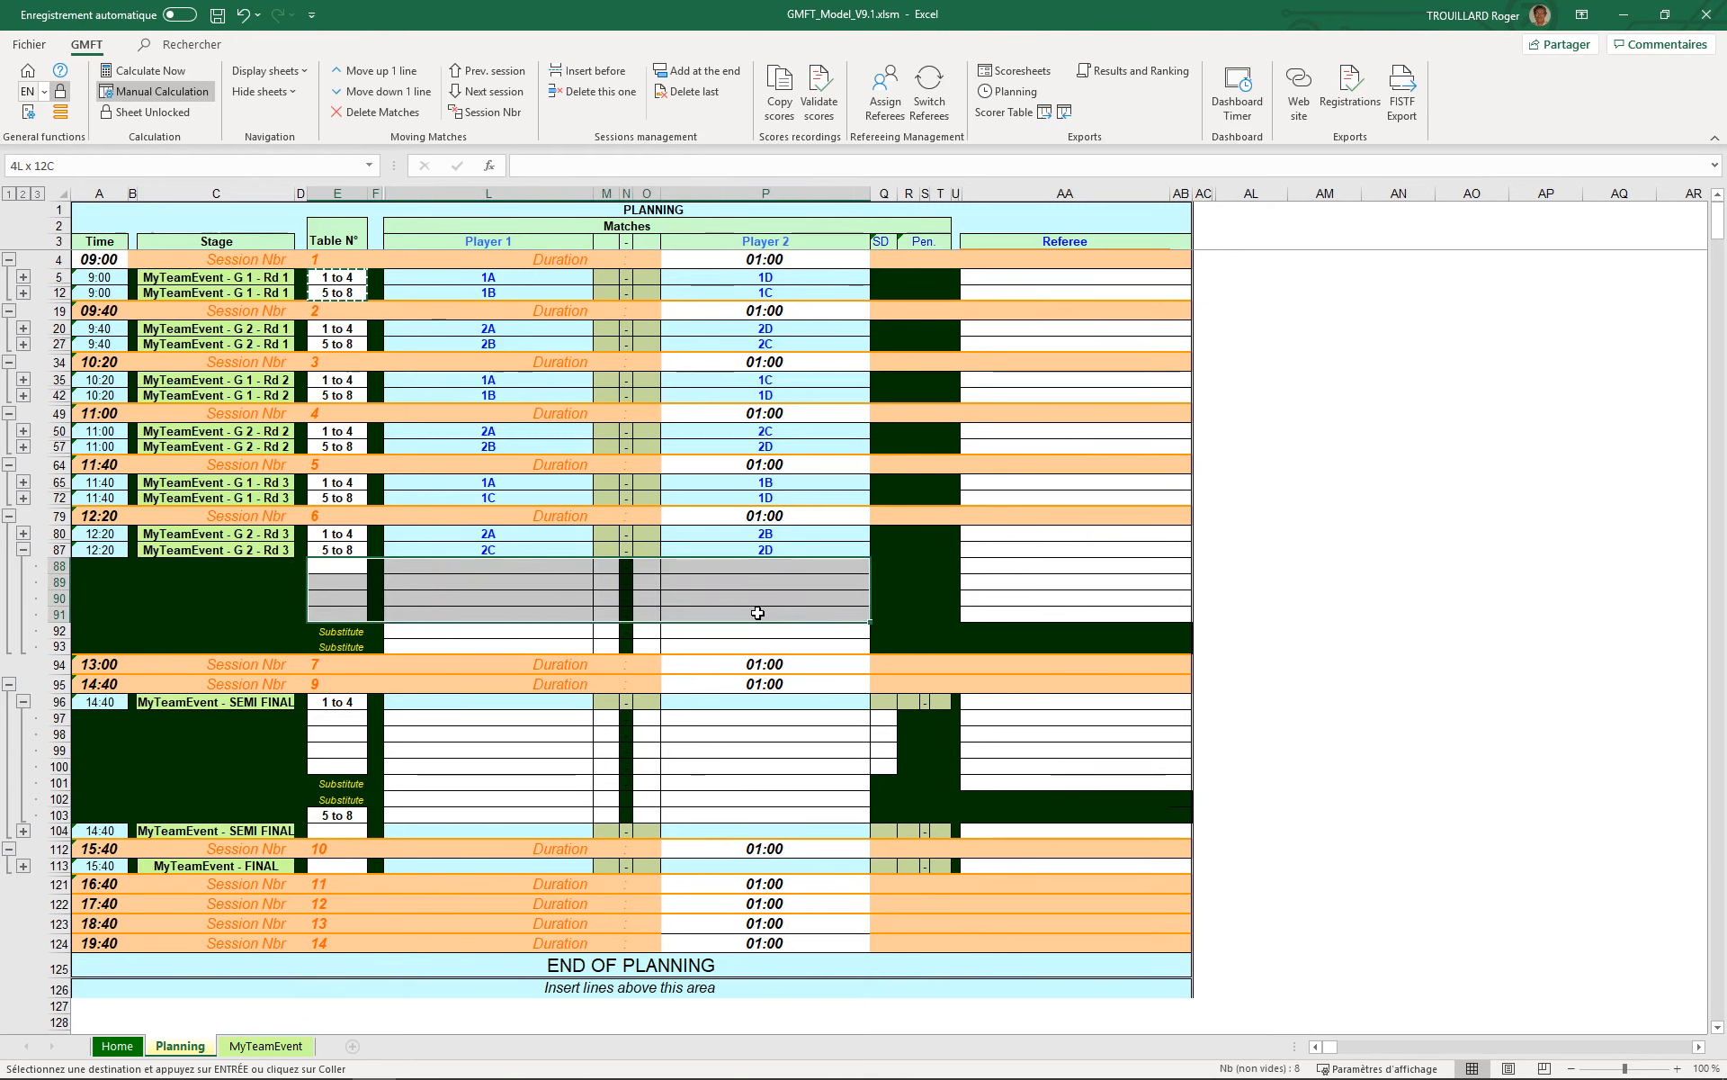
pyautogui.hotkey('ctrl', 'v')
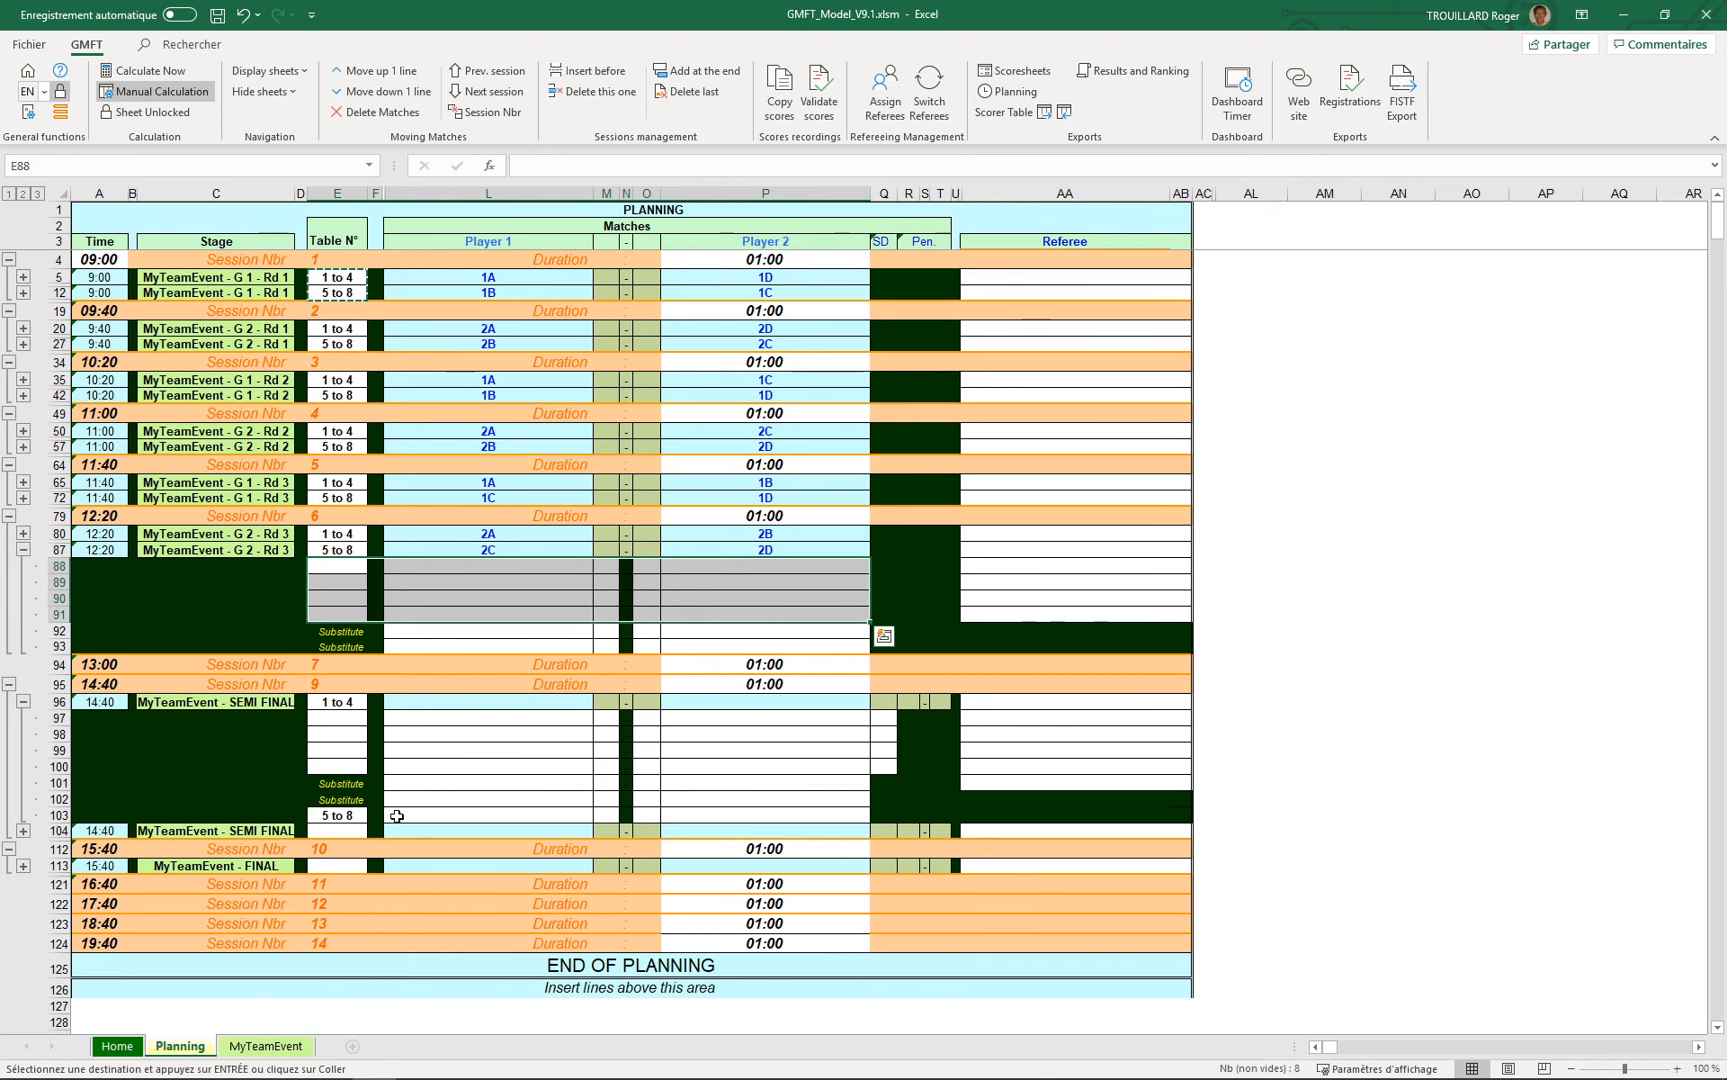
pyautogui.moveTo(397, 815); pyautogui.dragTo(740, 820)
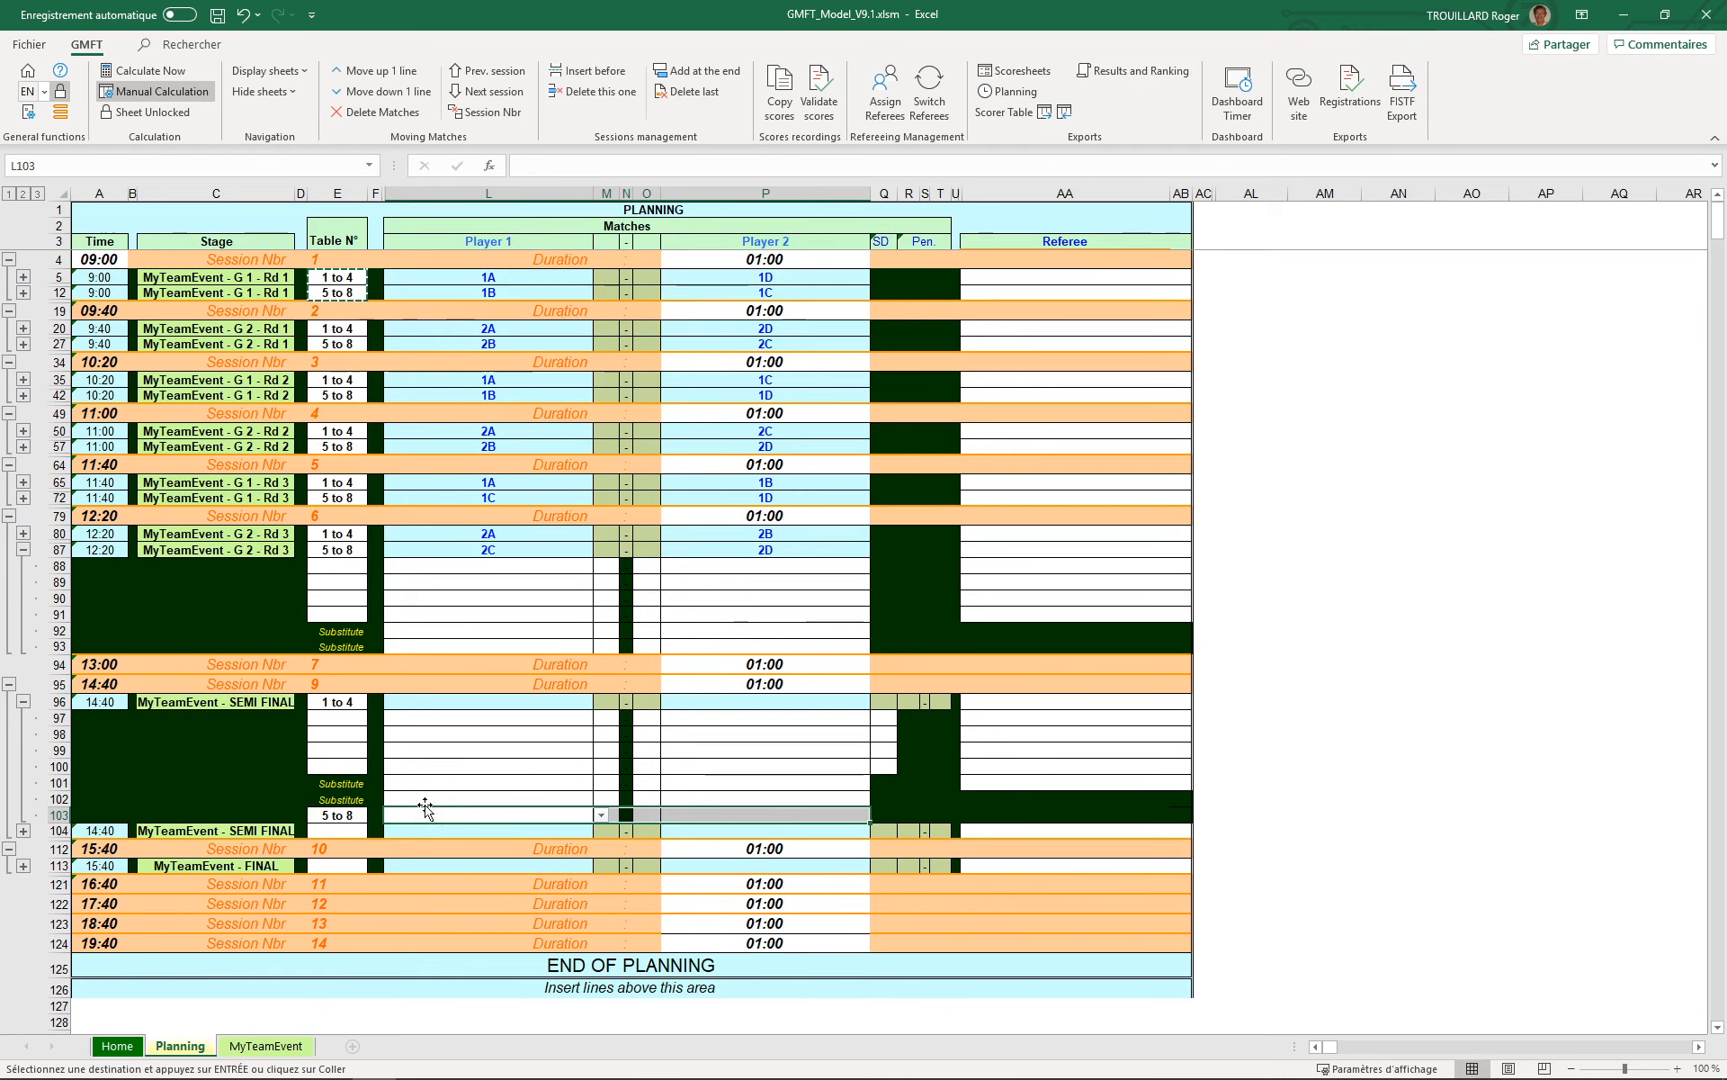
# Step: Clear the misplaced "5 to 8" table entry from the last line of the first semi-final
pyautogui.click(340, 815)
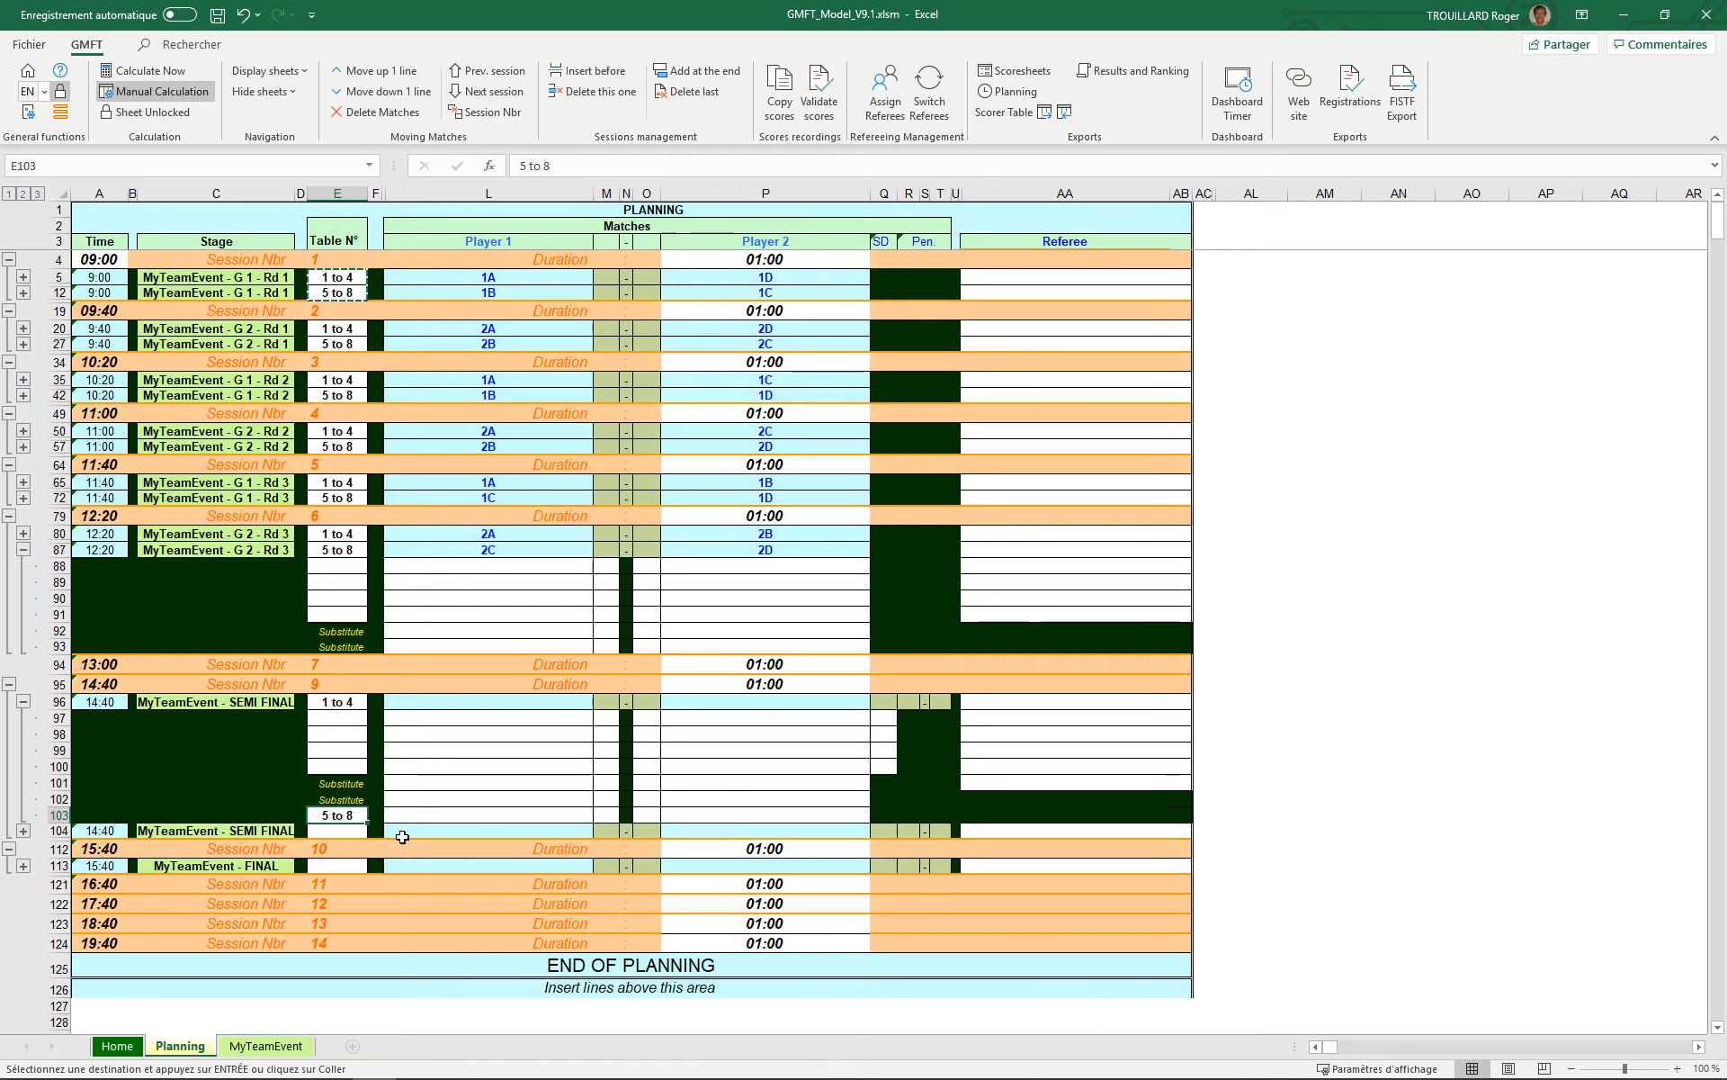
pyautogui.press('Delete')
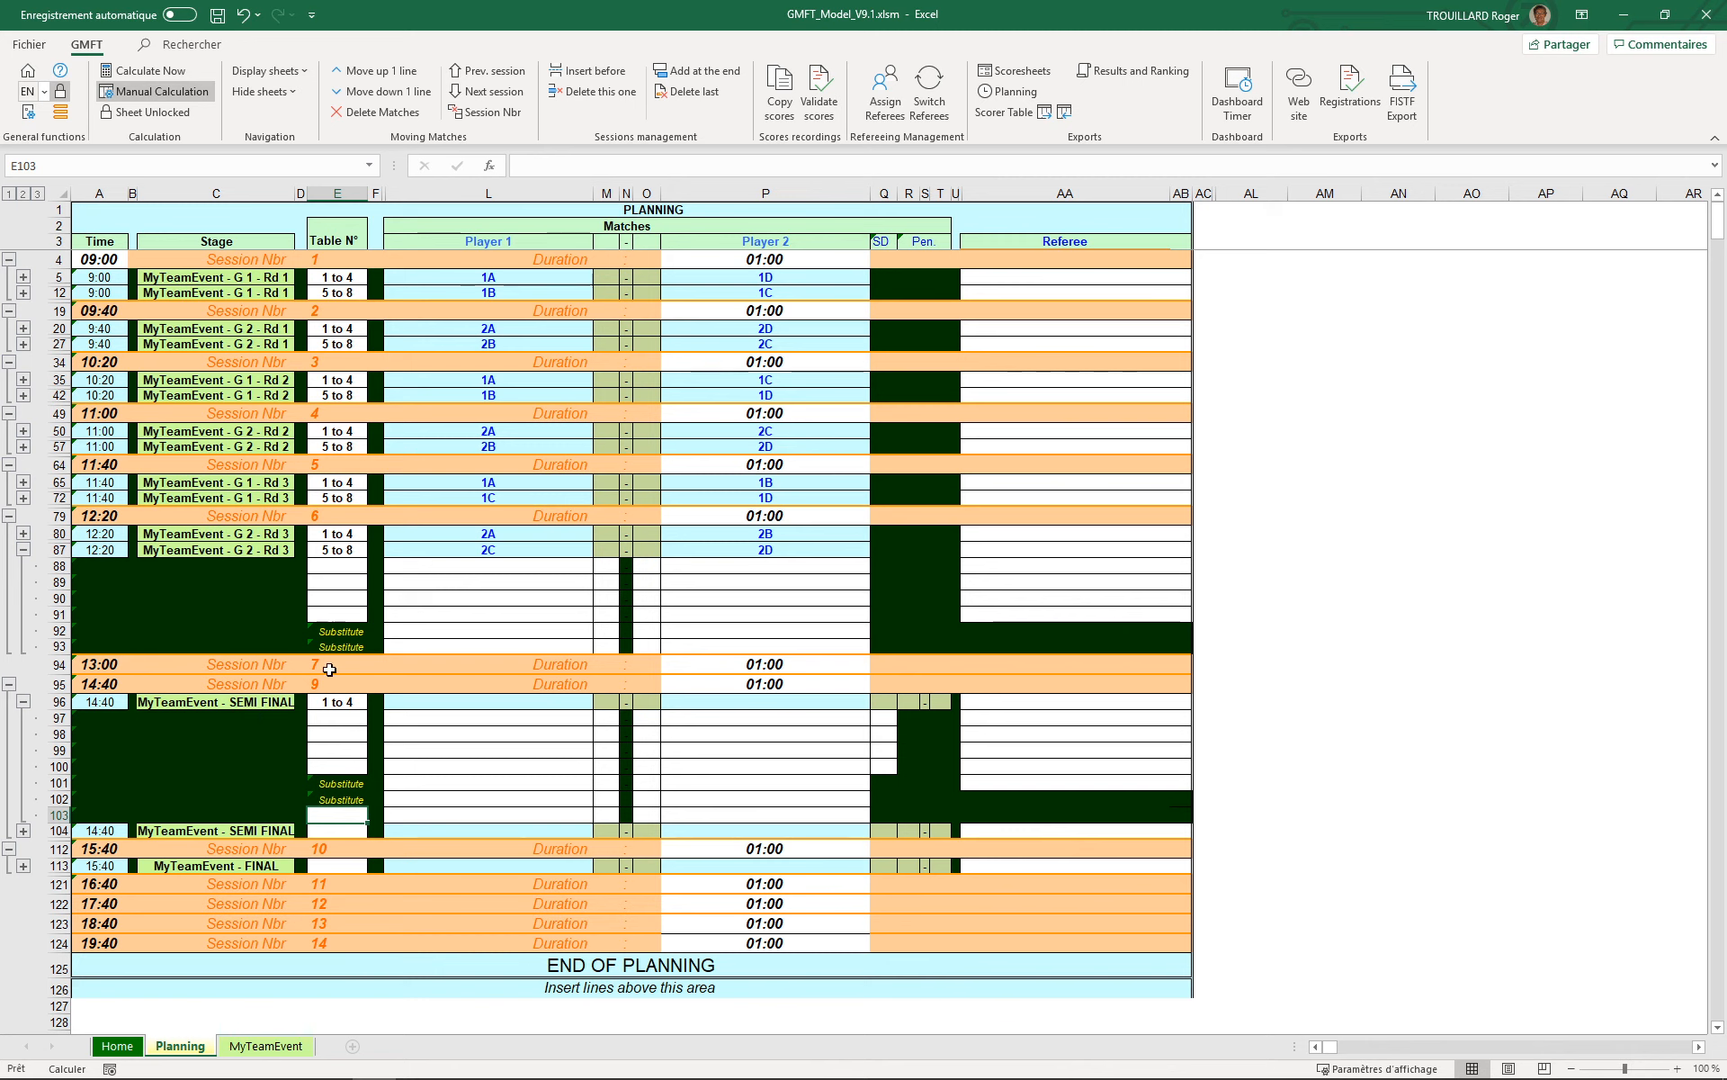
pyautogui.click(325, 799)
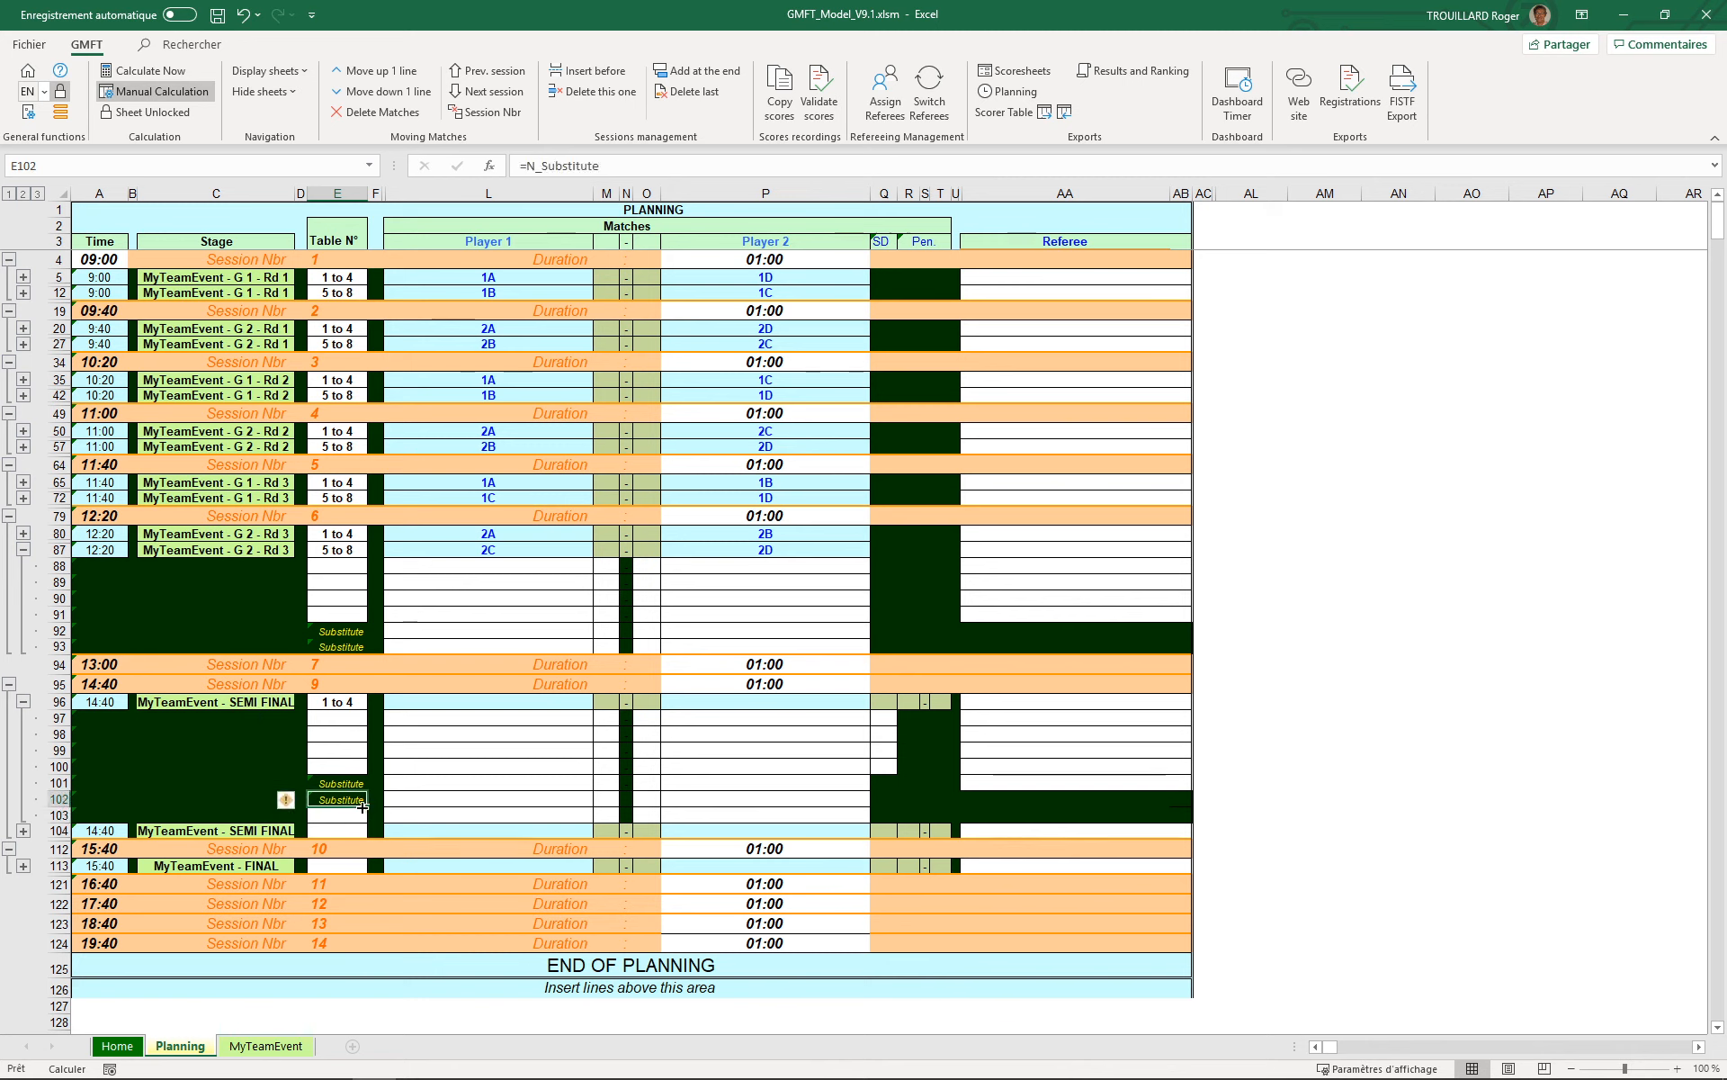
# Step: Collapse the first semi-final's individual lines and assign tables "5 to 8" to the second semi-final of session 9
pyautogui.click(354, 785)
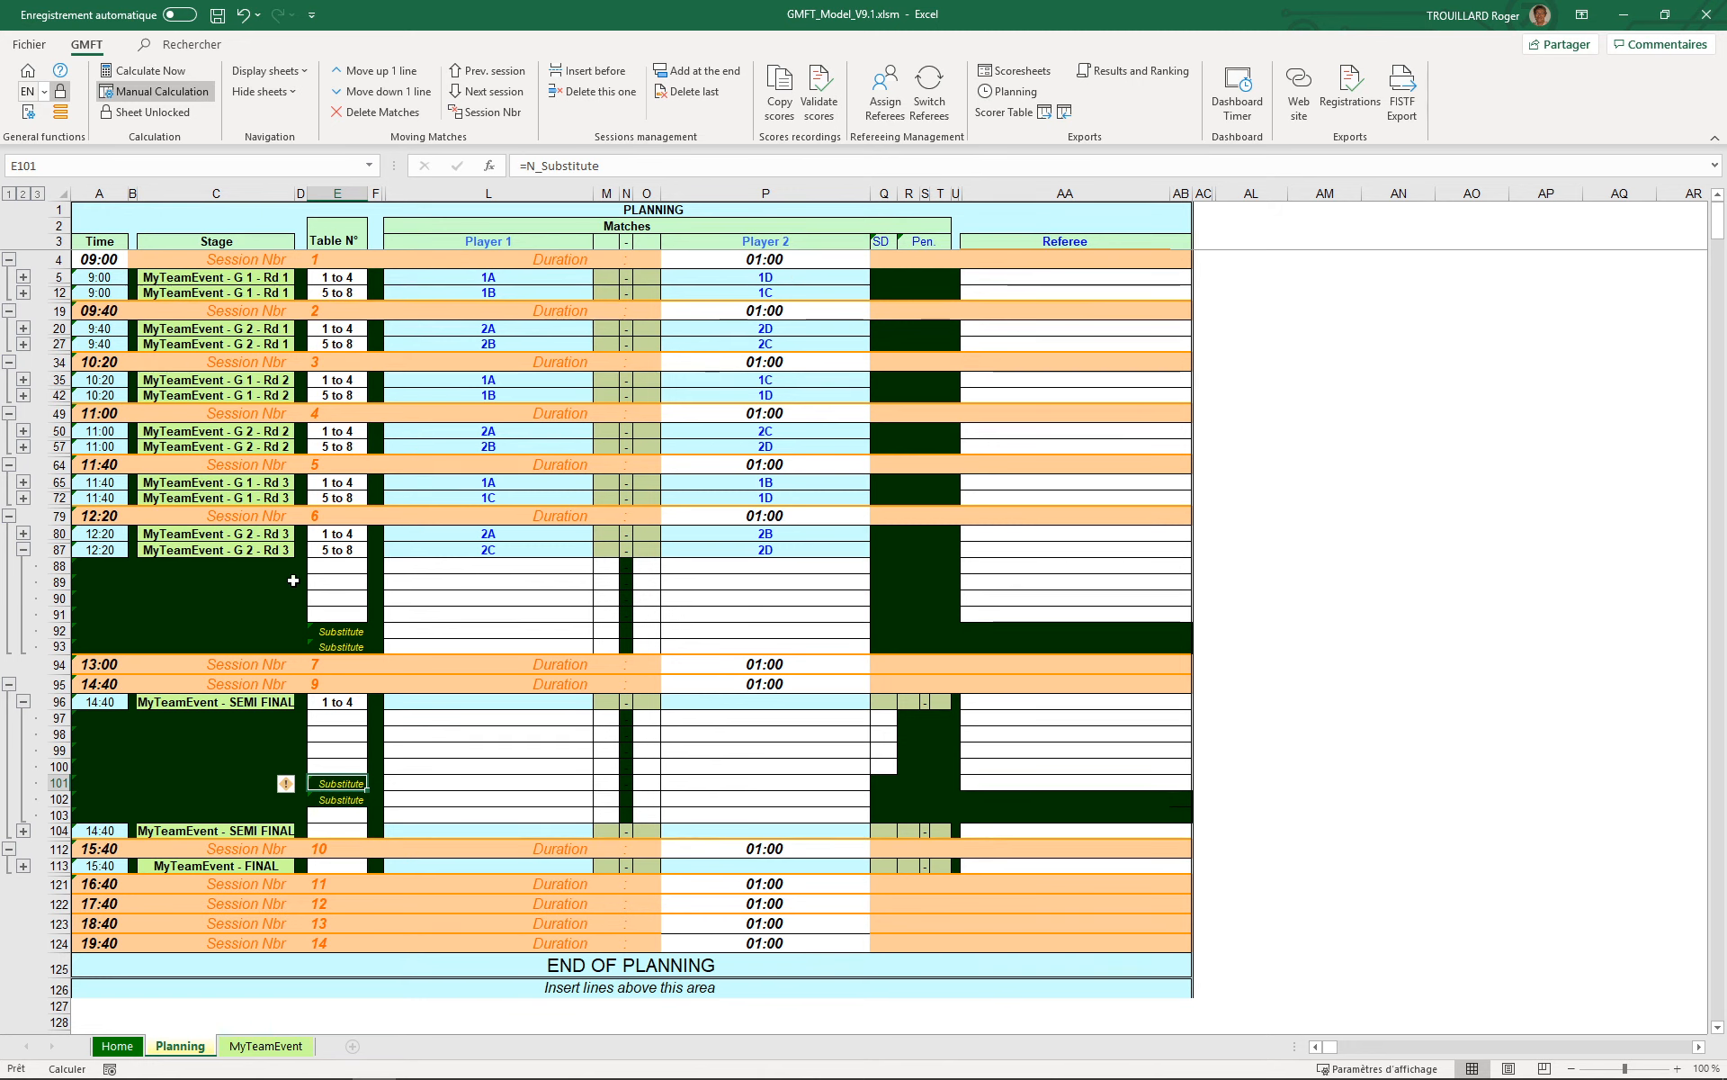
pyautogui.click(337, 702)
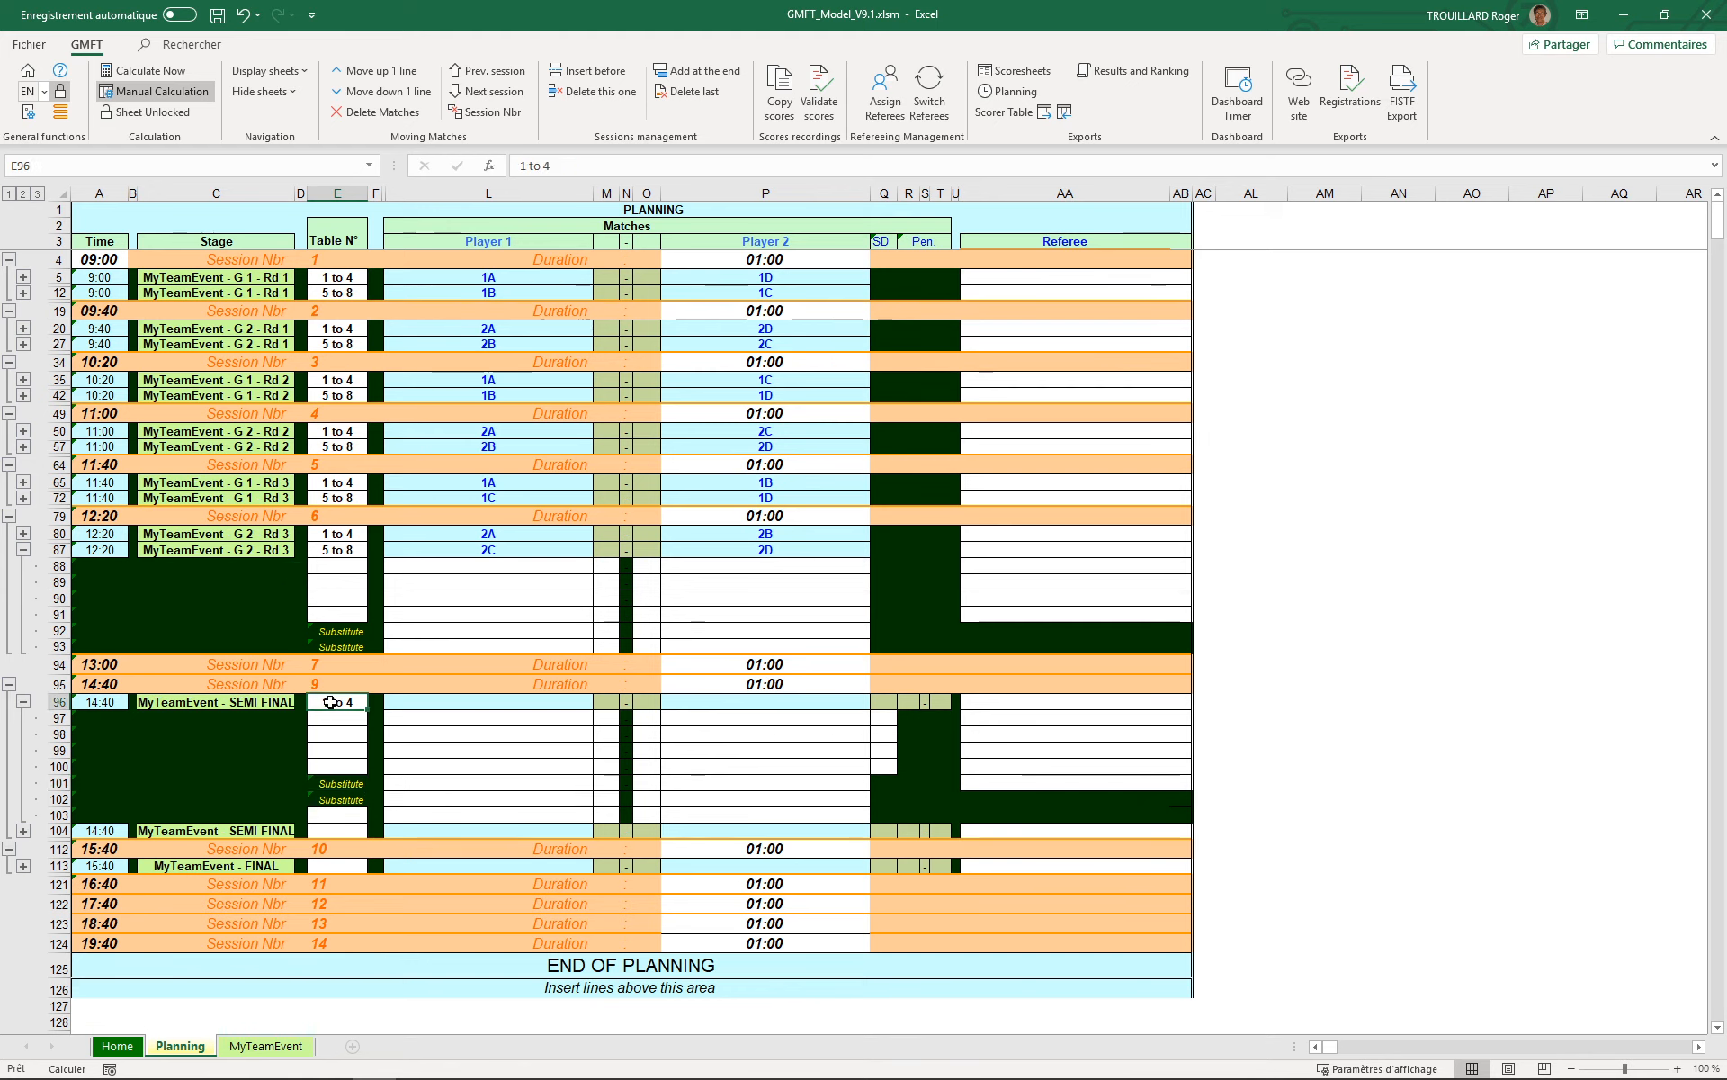
pyautogui.click(24, 701)
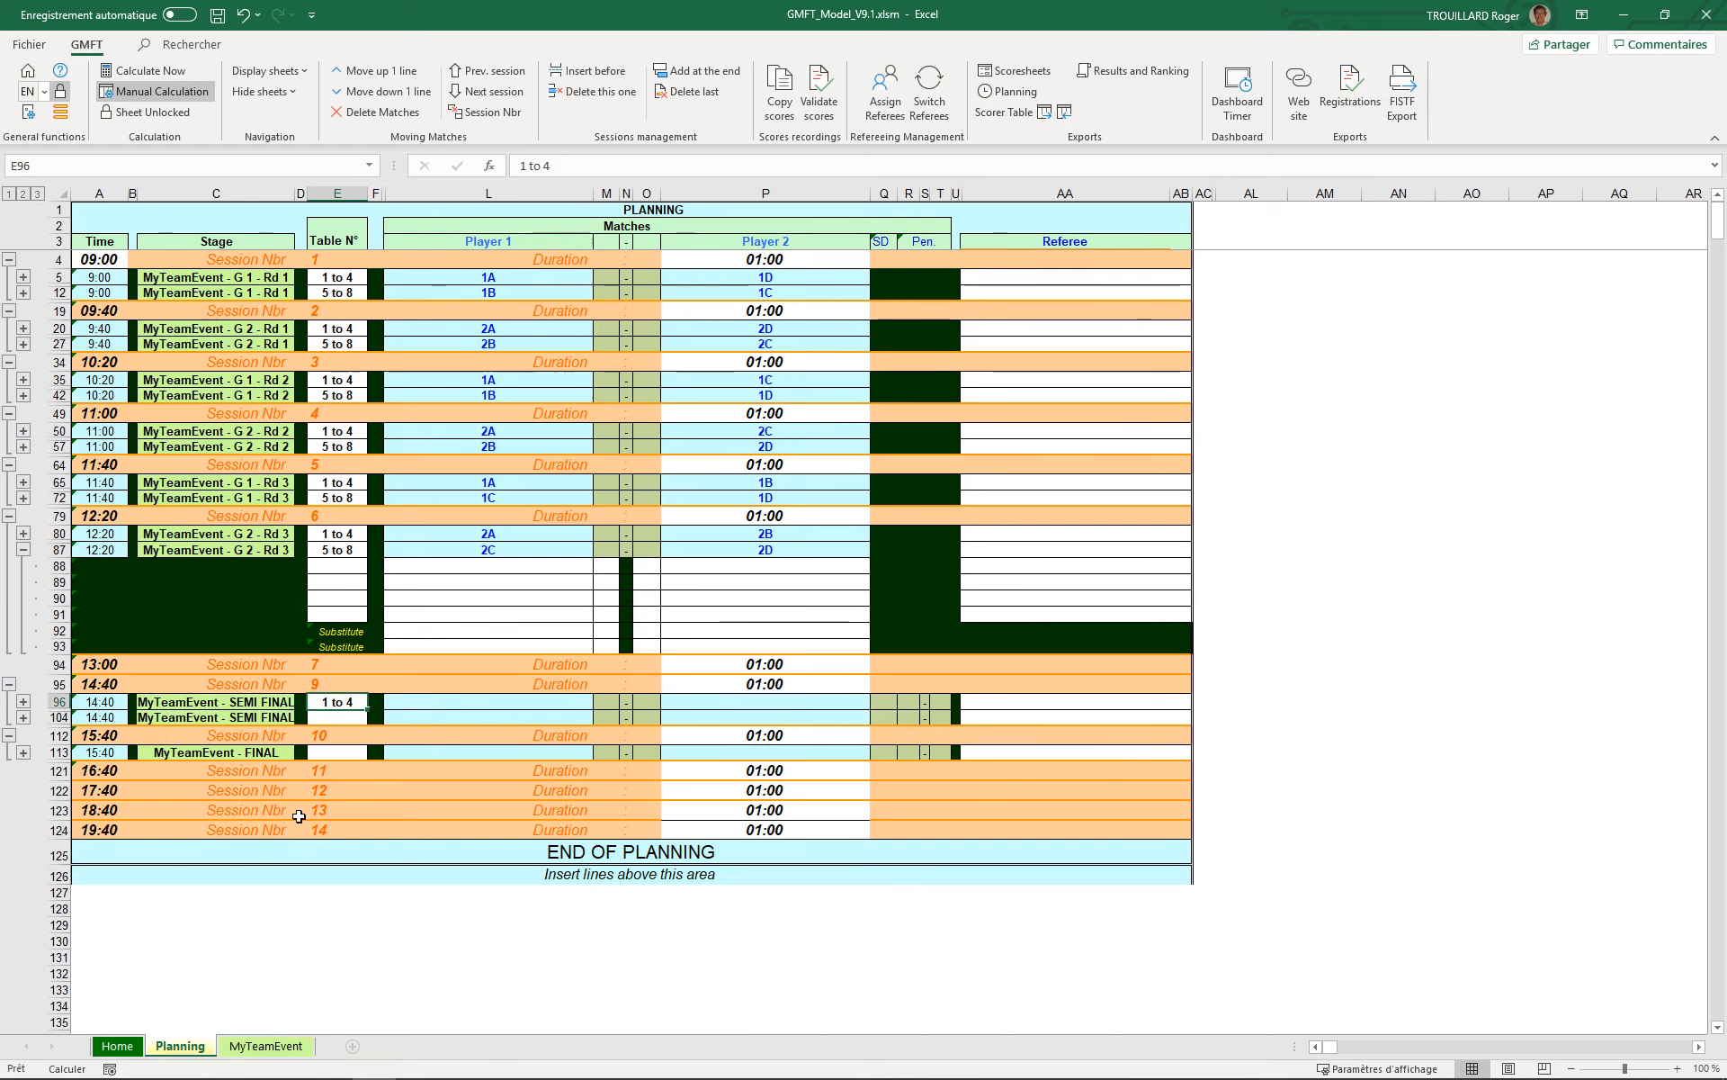
pyautogui.click(337, 720)
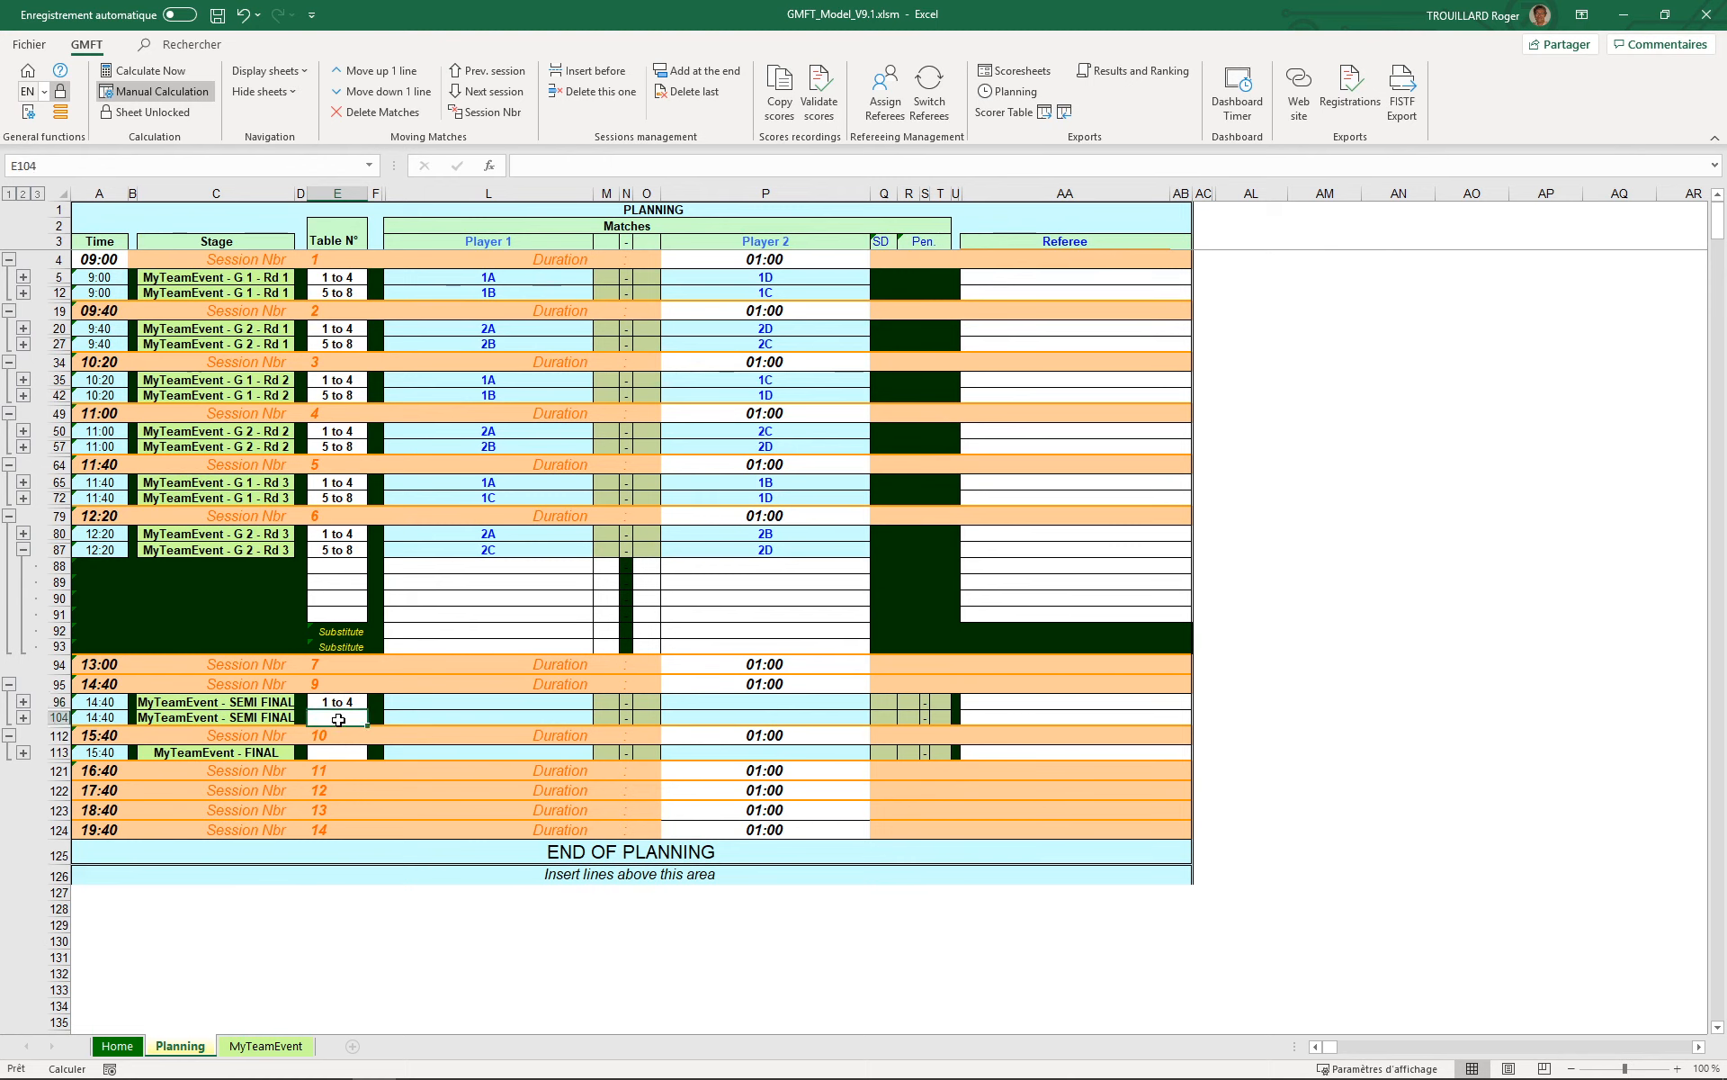
pyautogui.write('5 to')
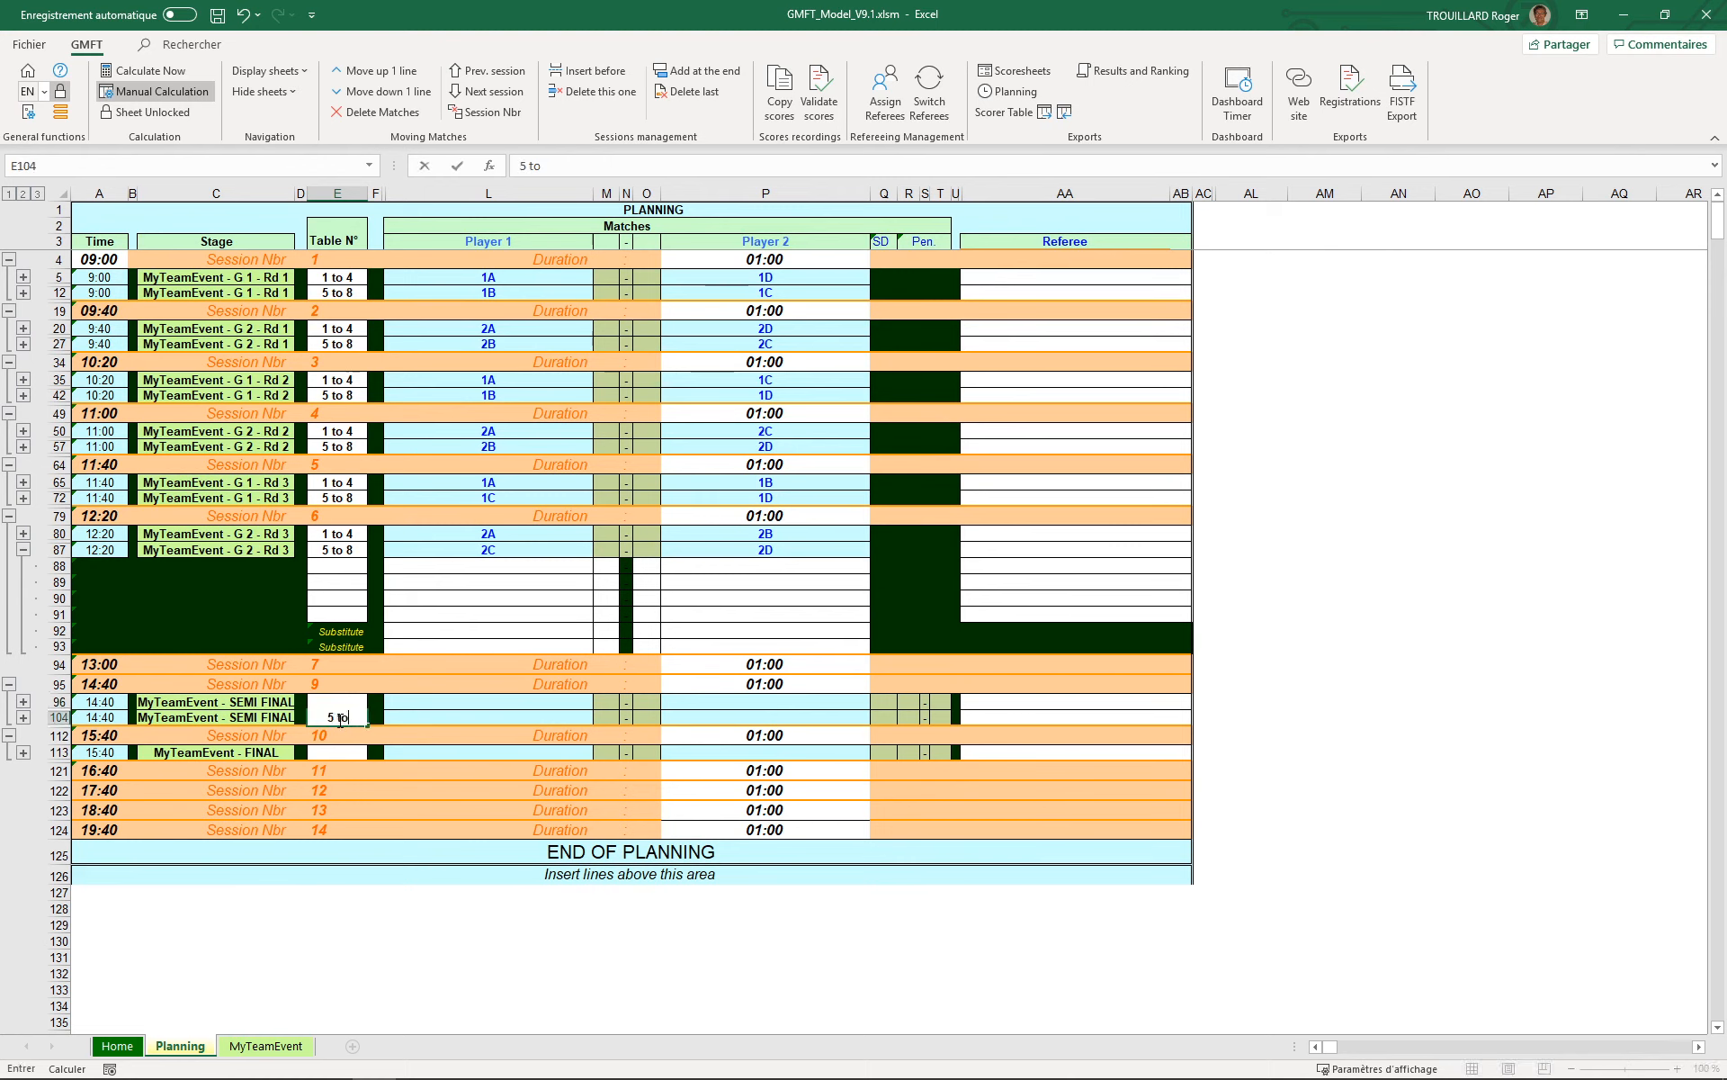
pyautogui.write(' 8')
pyautogui.press('Return')
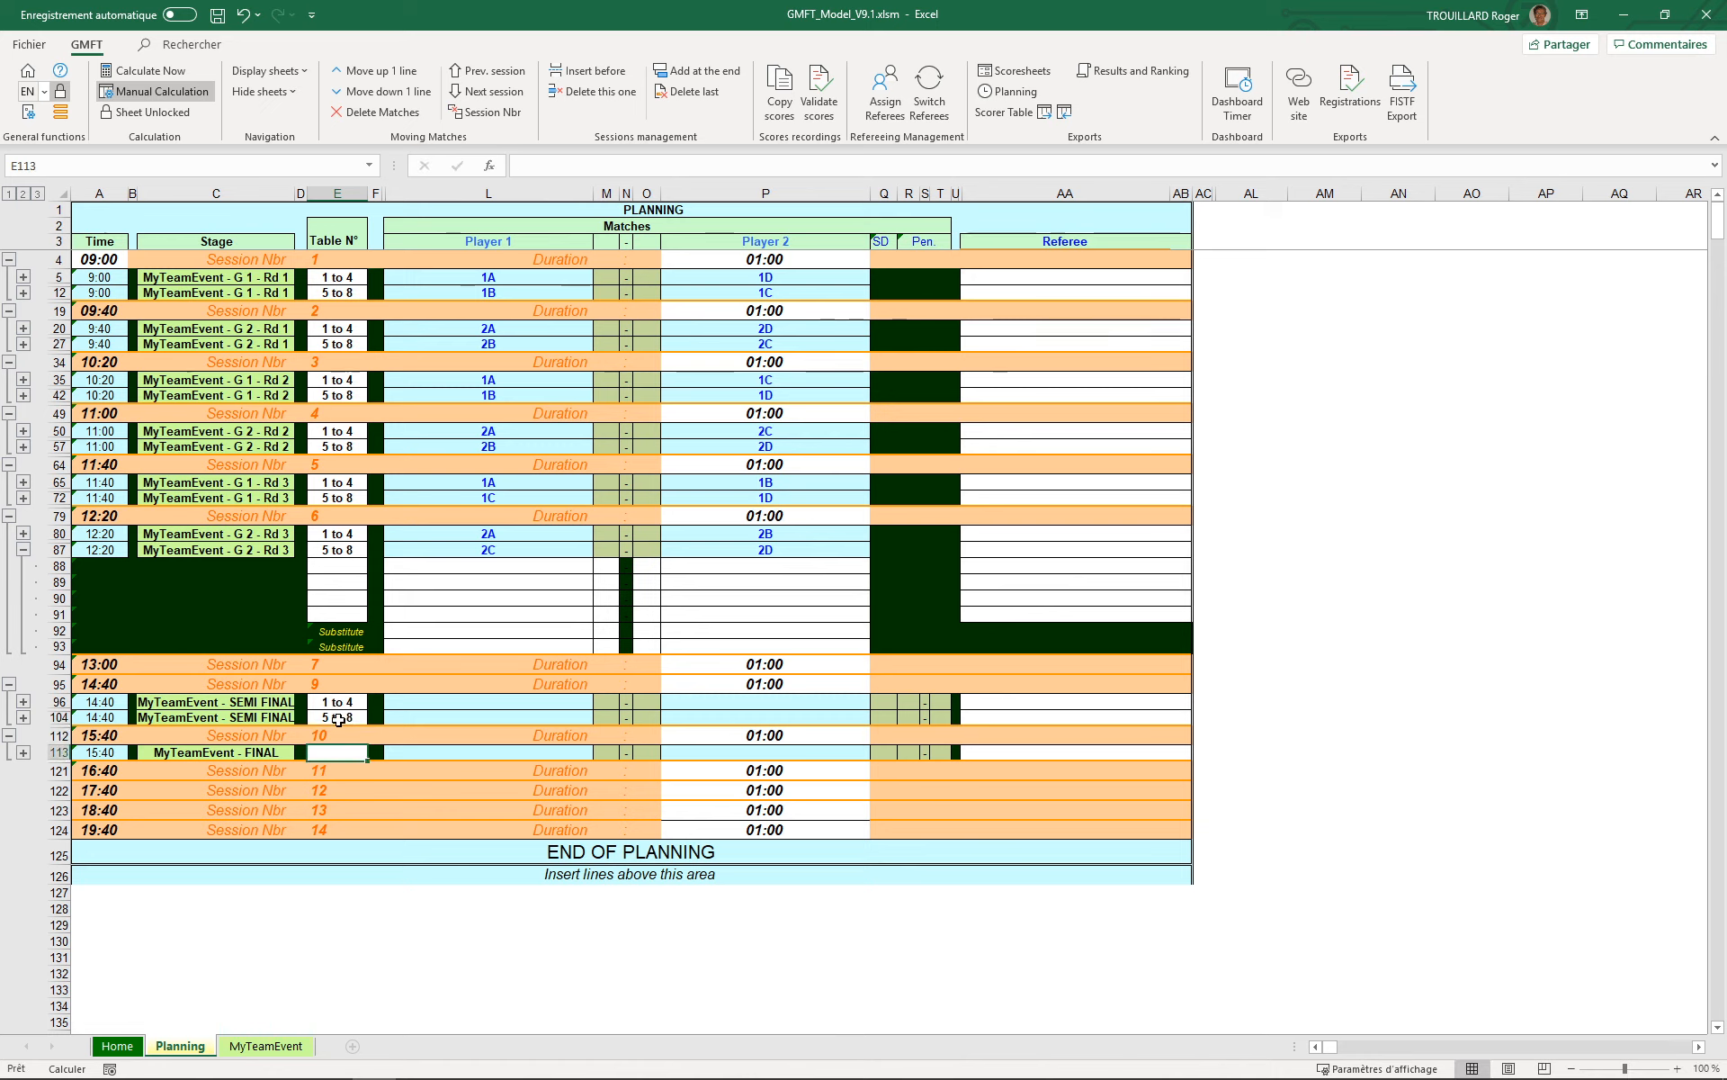
# Step: Assign tables "1 to 4" to the final in session 10 and collapse the individual lines of the match 2C against 2D
pyautogui.write('1 to ')
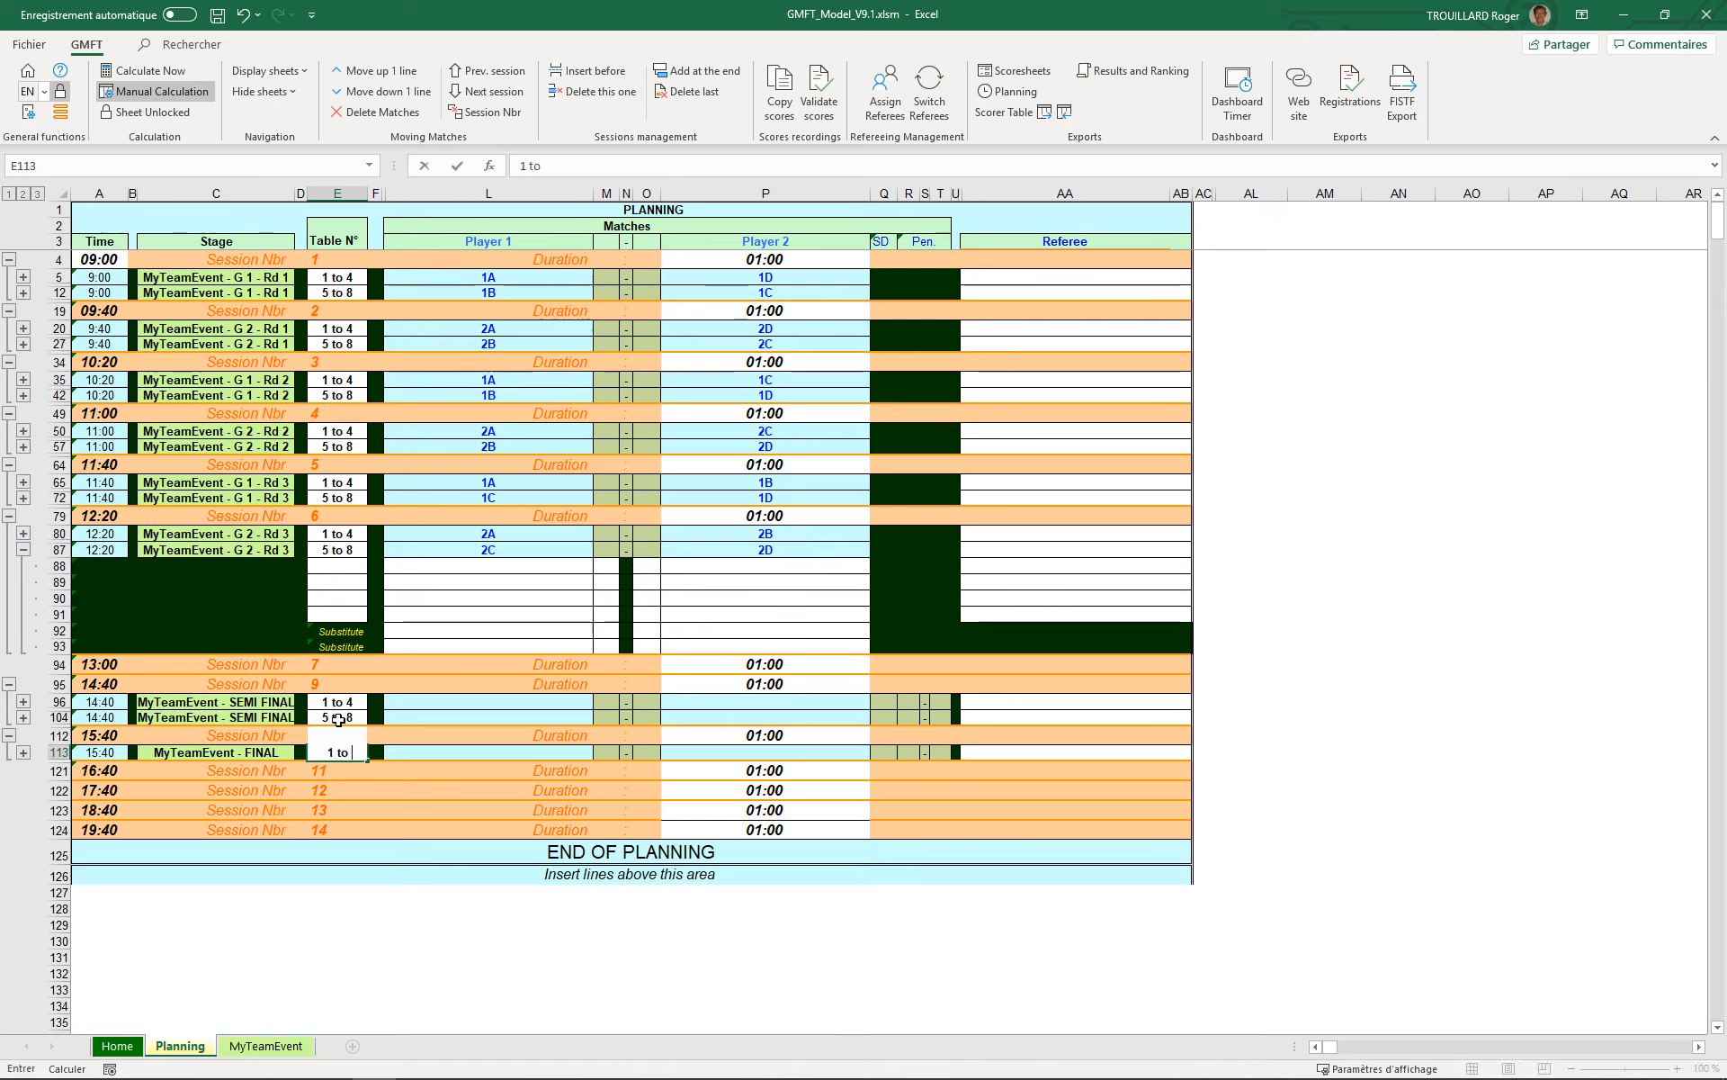
pyautogui.write('4')
pyautogui.press('Return')
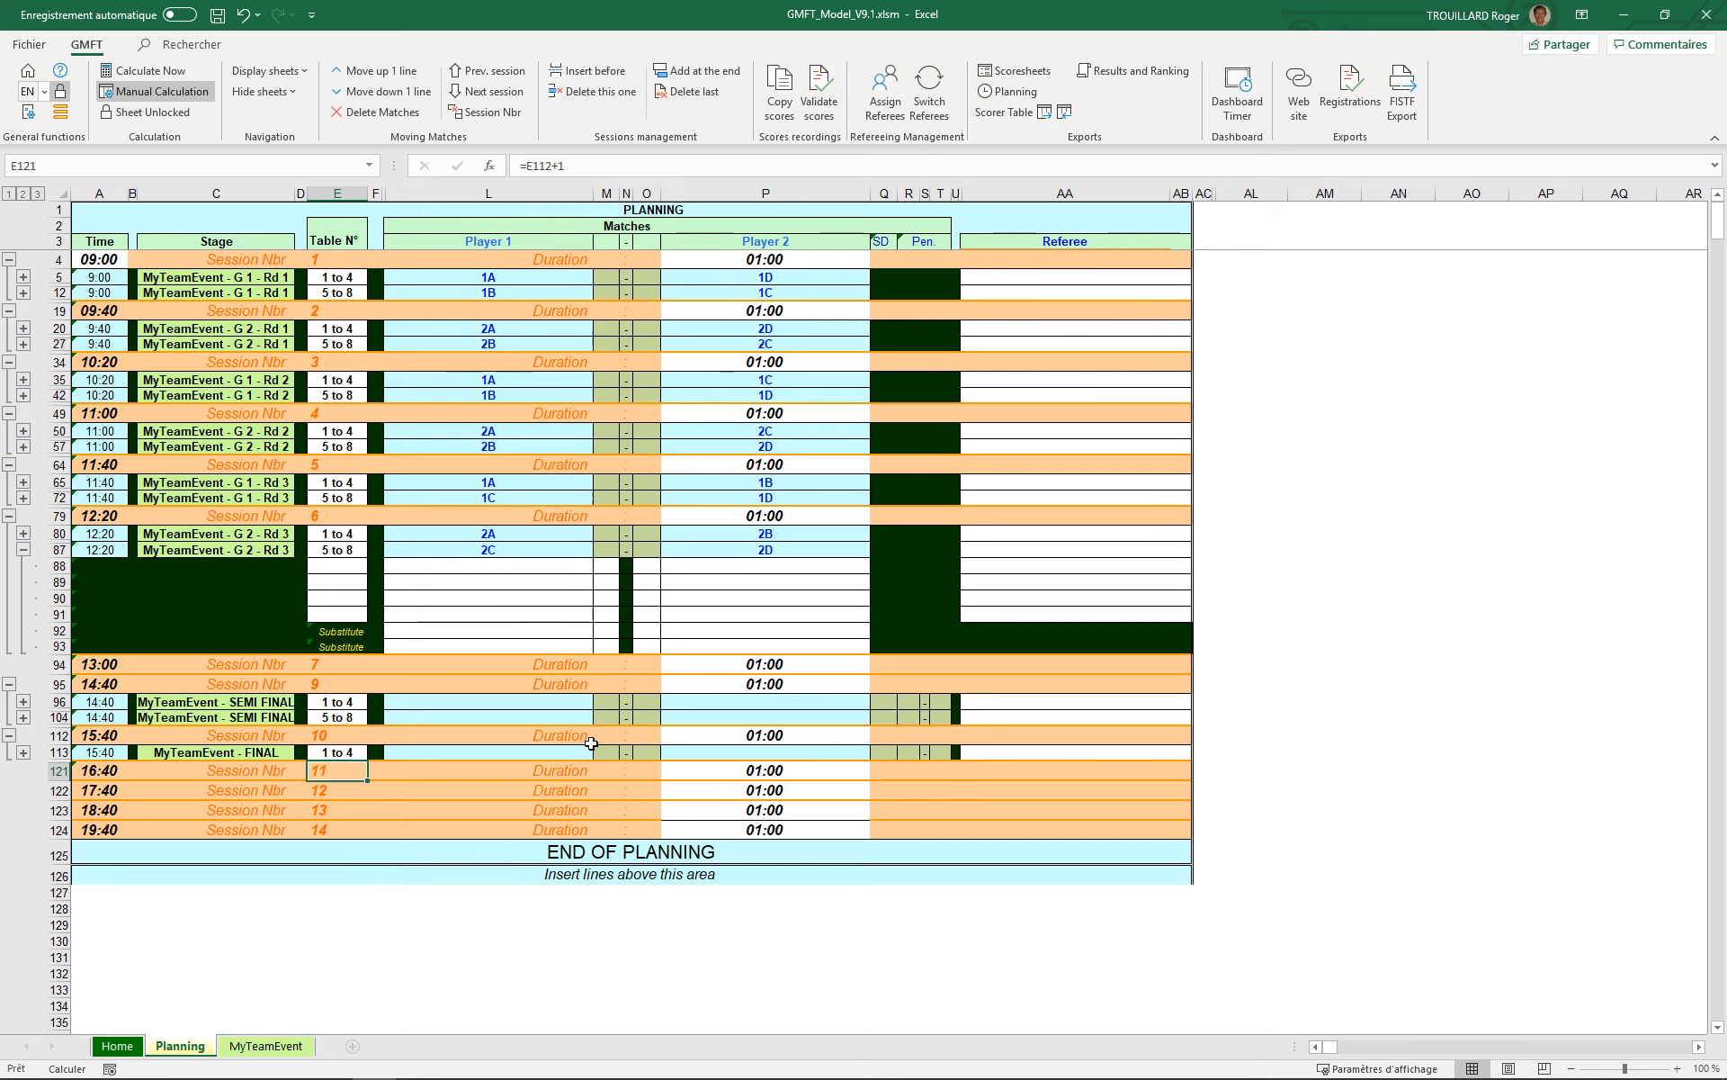
pyautogui.click(24, 549)
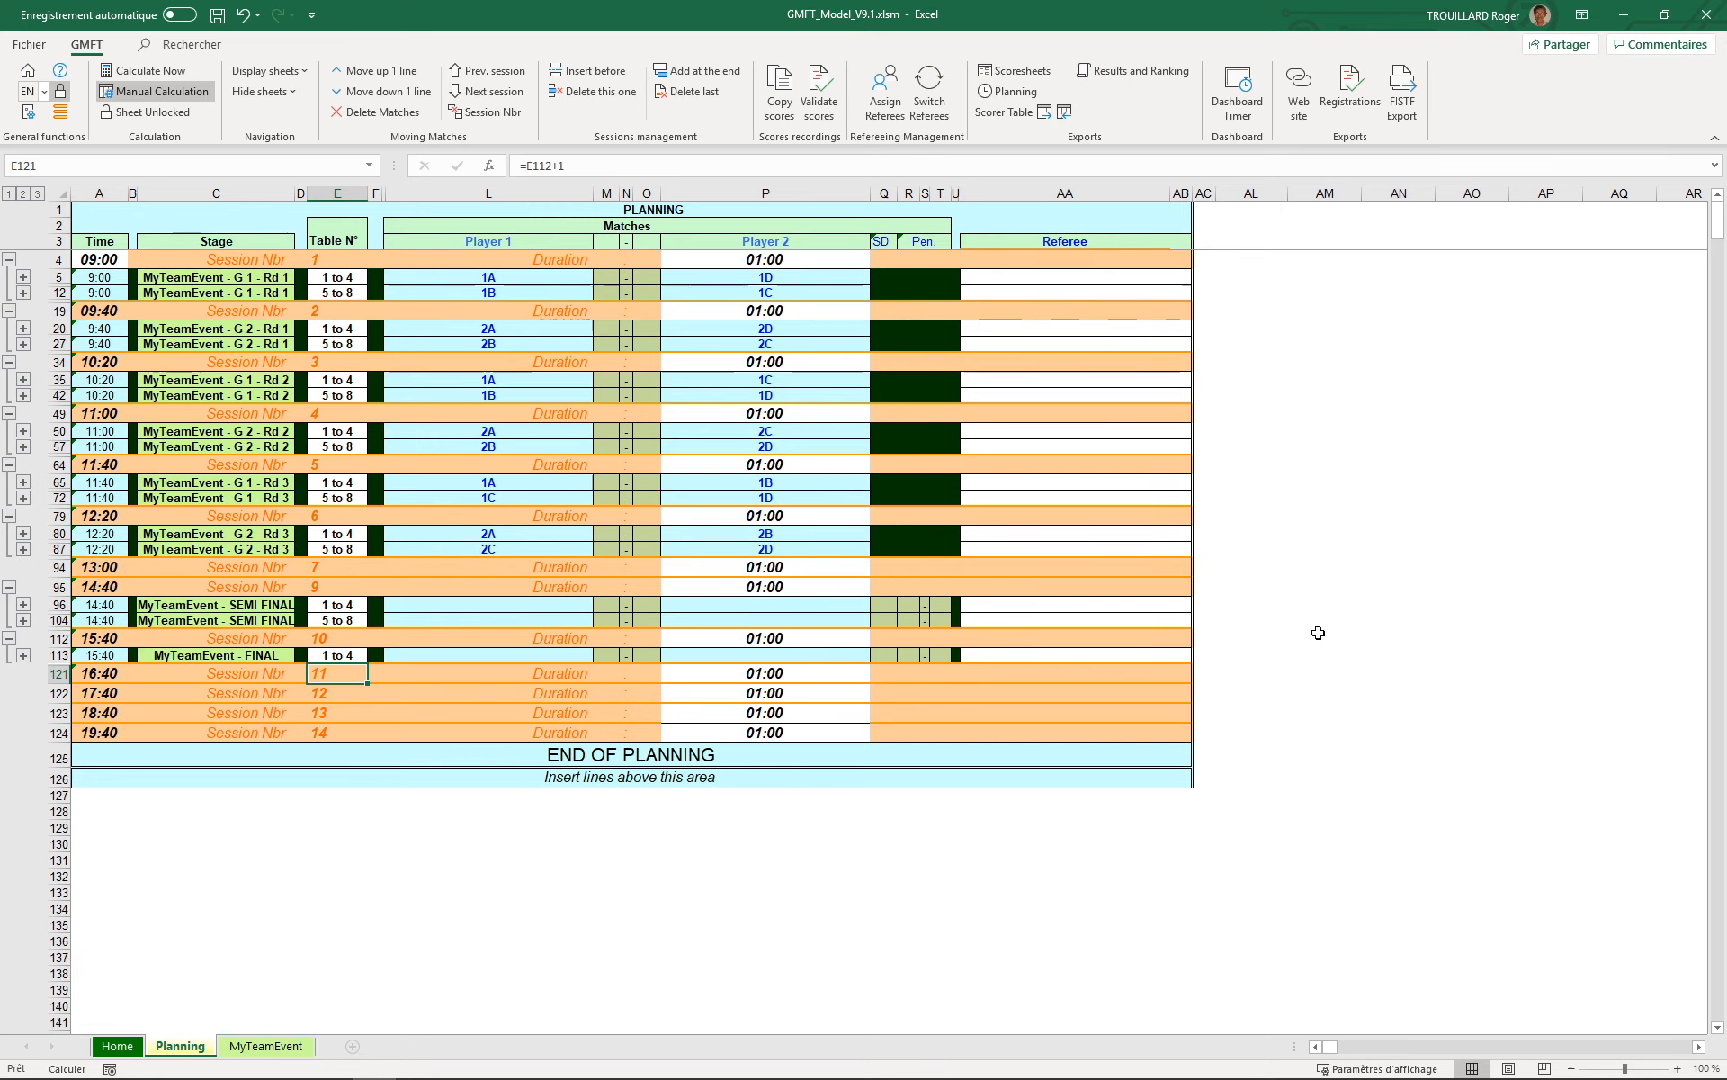